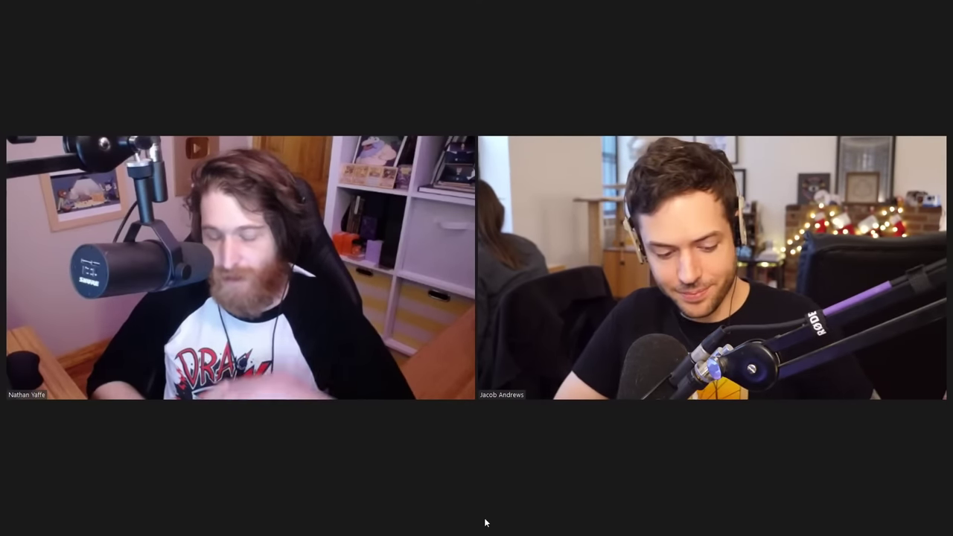
- Bring up Zoom's screen-share picker from the meeting toolbar
mouse_move(532, 383)
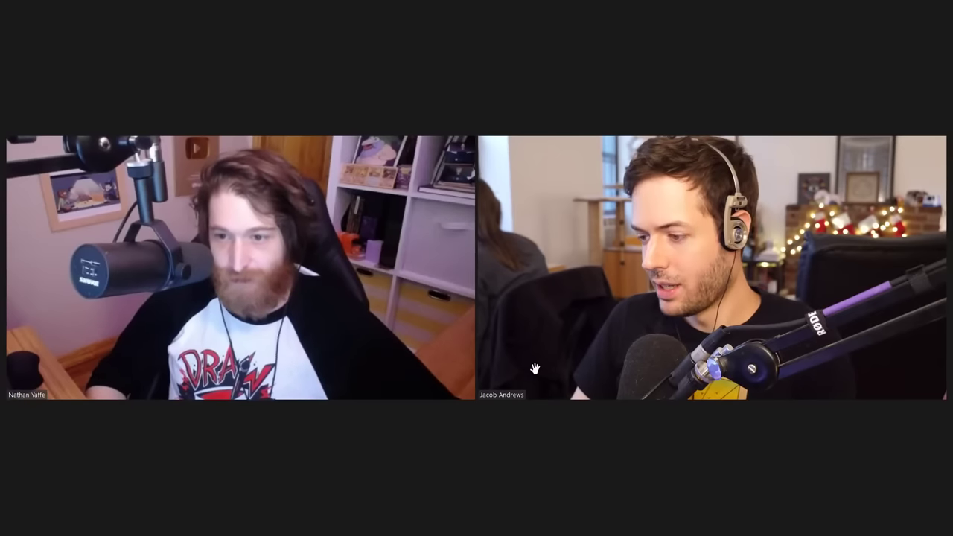
mouse_move(584, 384)
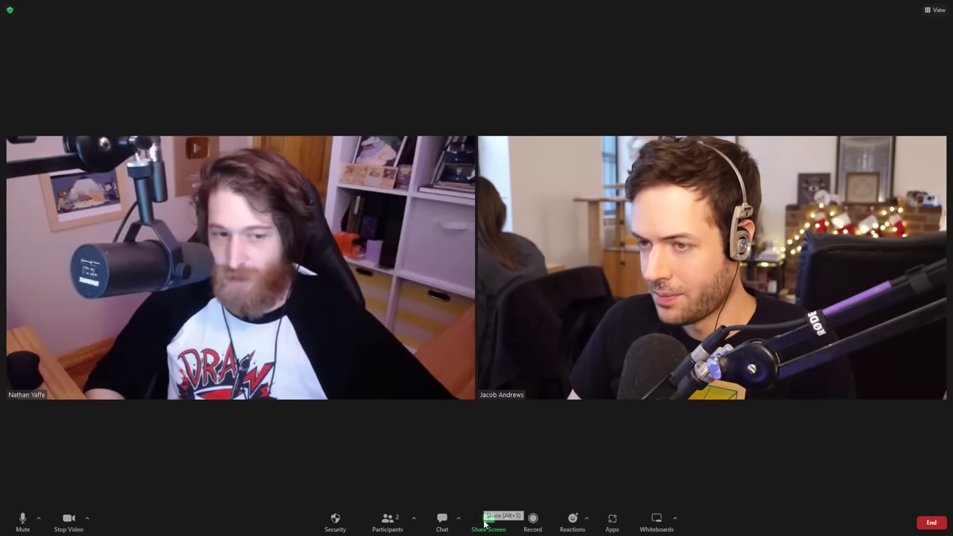
left_click(485, 524)
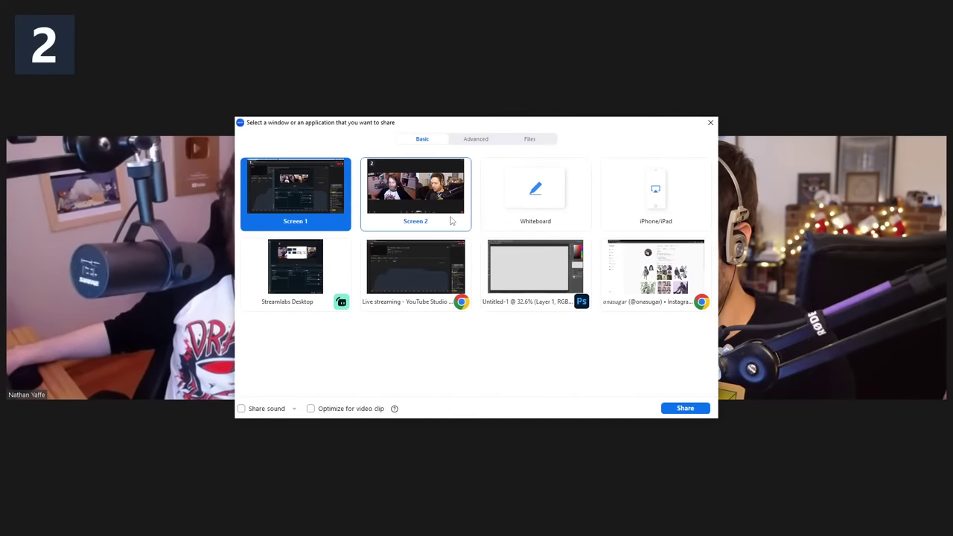
- Share Screen 2 with the call and select the regular Brush tool
left_click(451, 220)
left_click(673, 408)
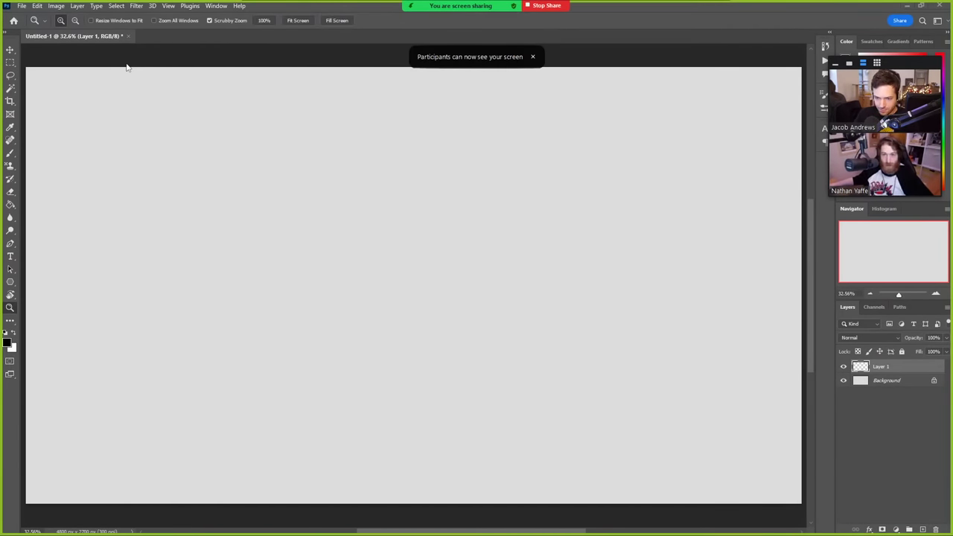
key("b")
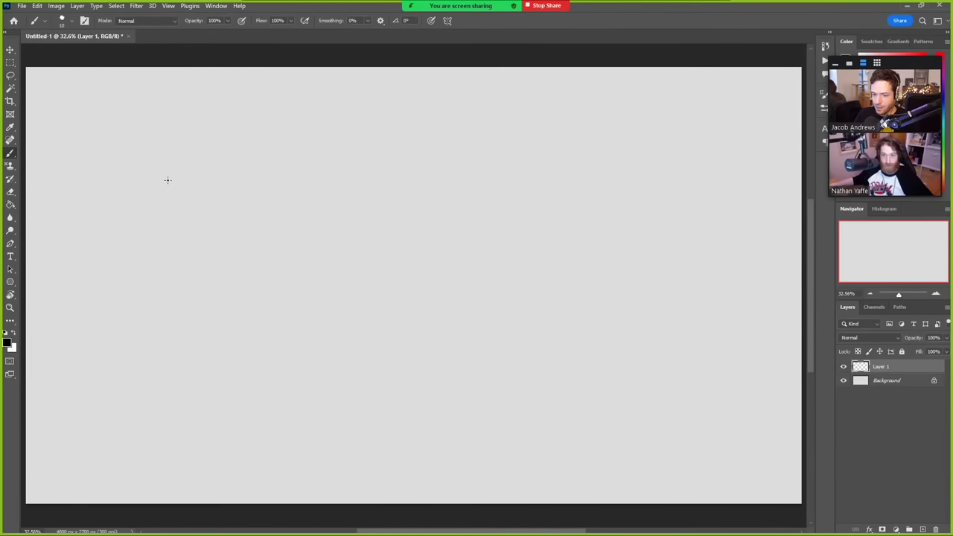
right_click(10, 153)
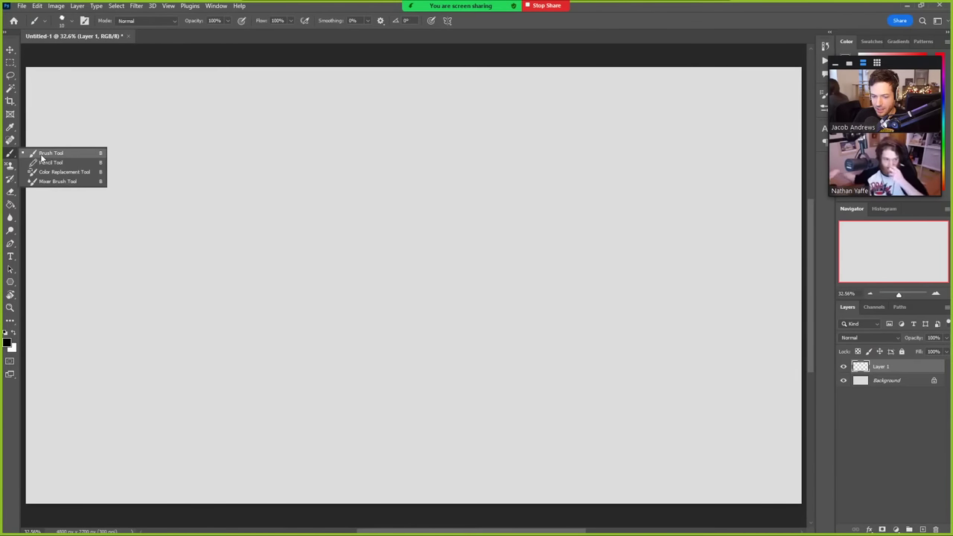
left_click(41, 153)
- Pick the hard round brush preset, then switch to the artist's Instagram profile in Chrome
left_click(67, 21)
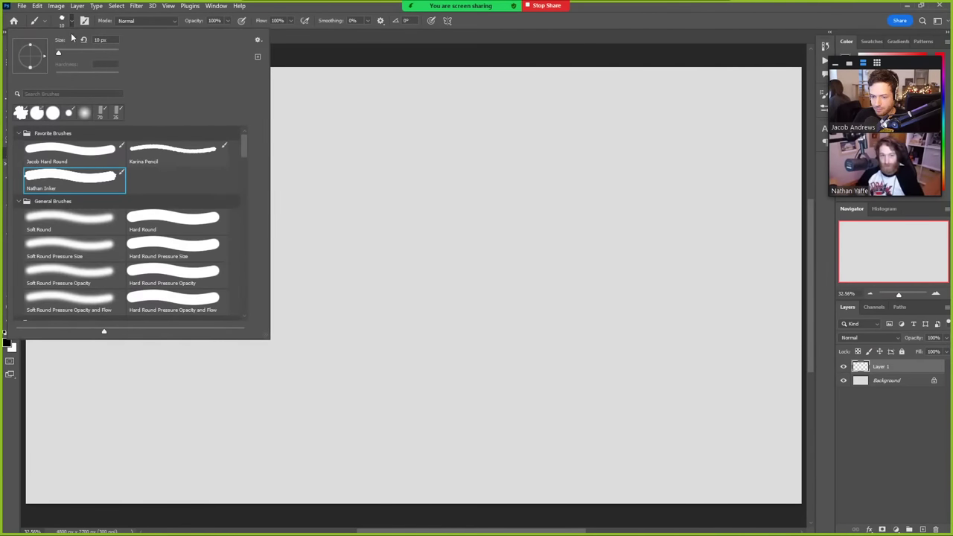
left_click(65, 161)
left_click(352, 52)
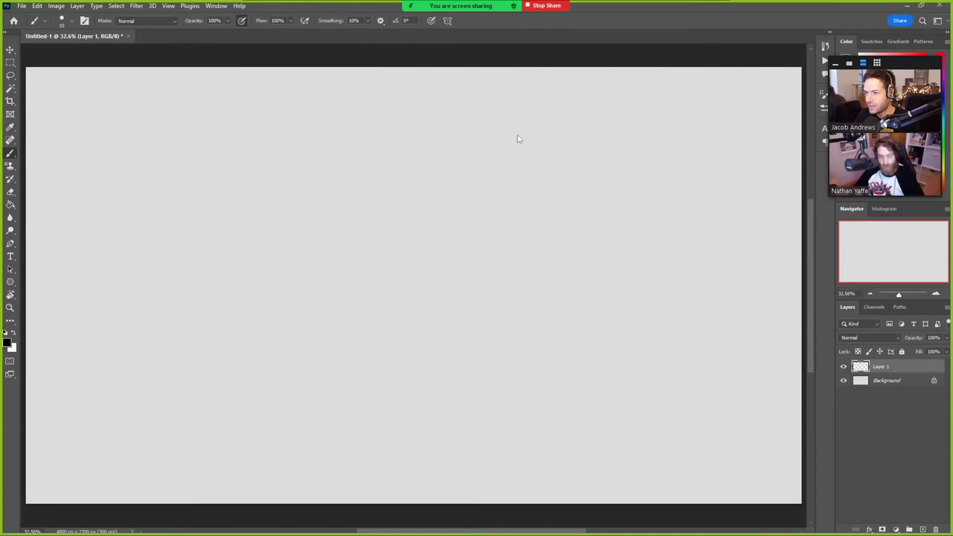
key("alt+Tab")
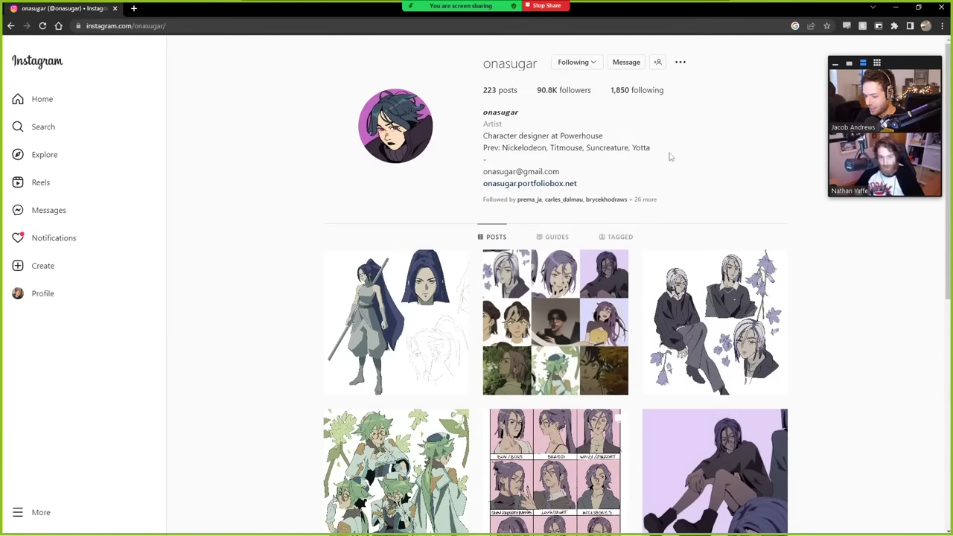
scroll(660, 164, "down", 1)
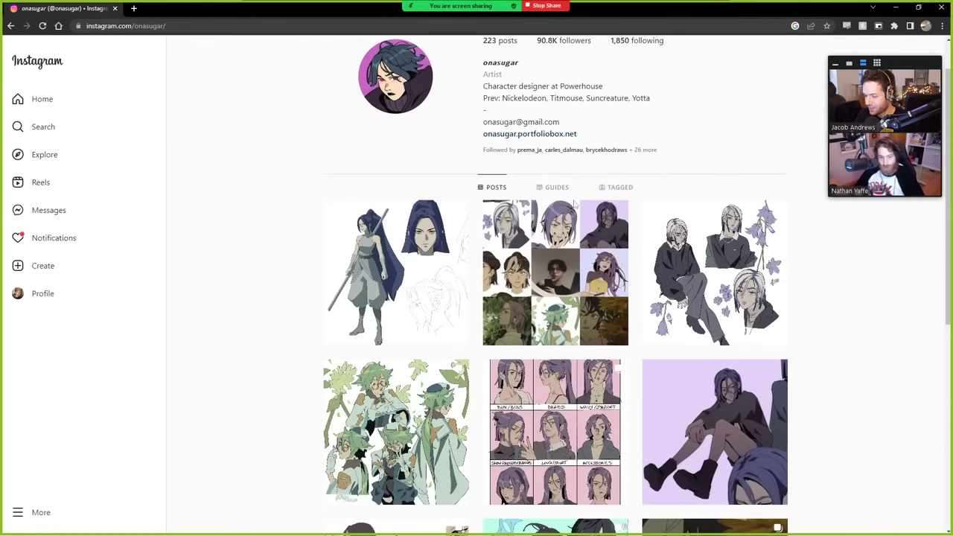
left_click(434, 298)
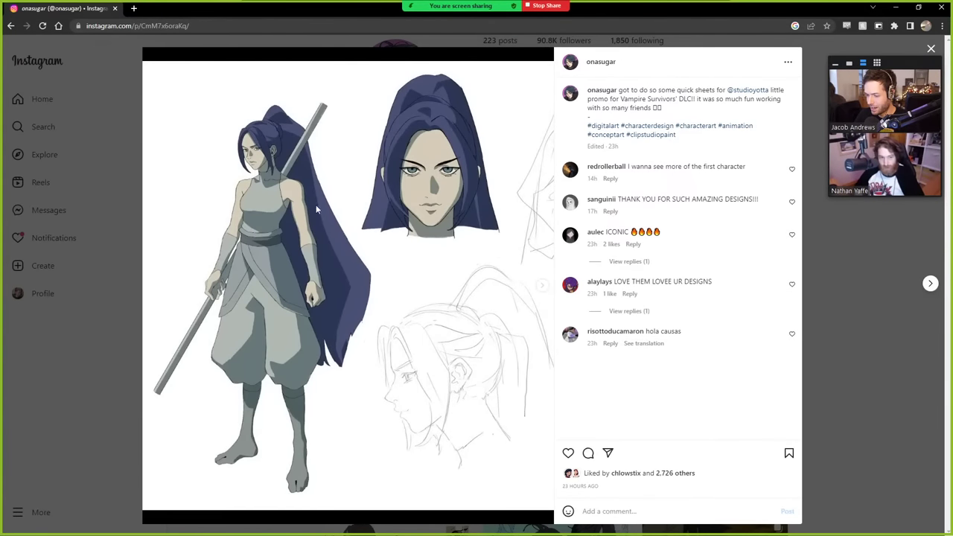
left_click(930, 285)
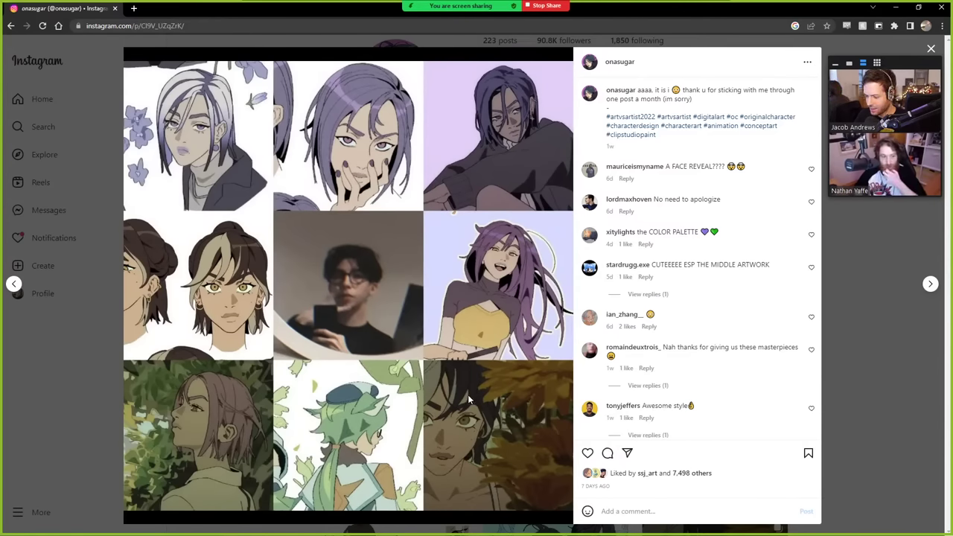
left_click(930, 284)
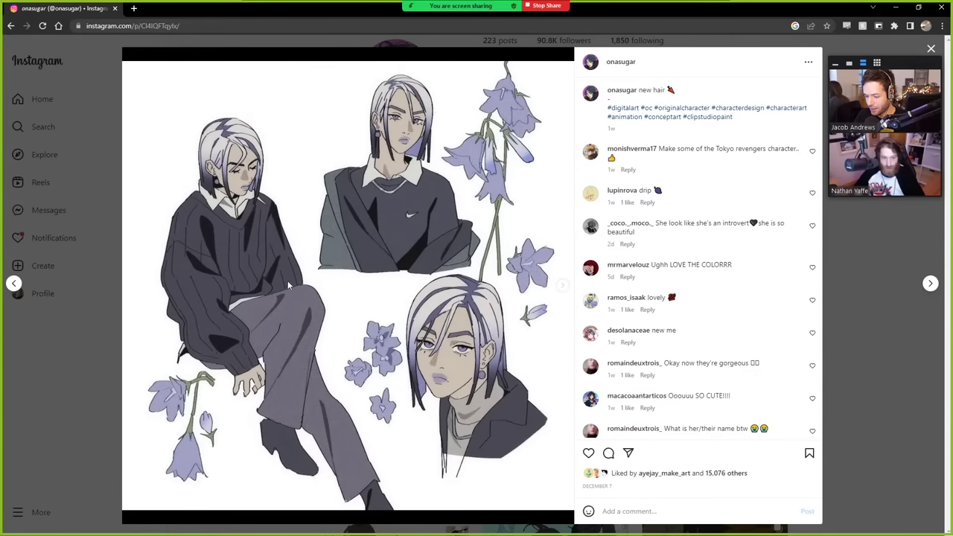
left_click(930, 285)
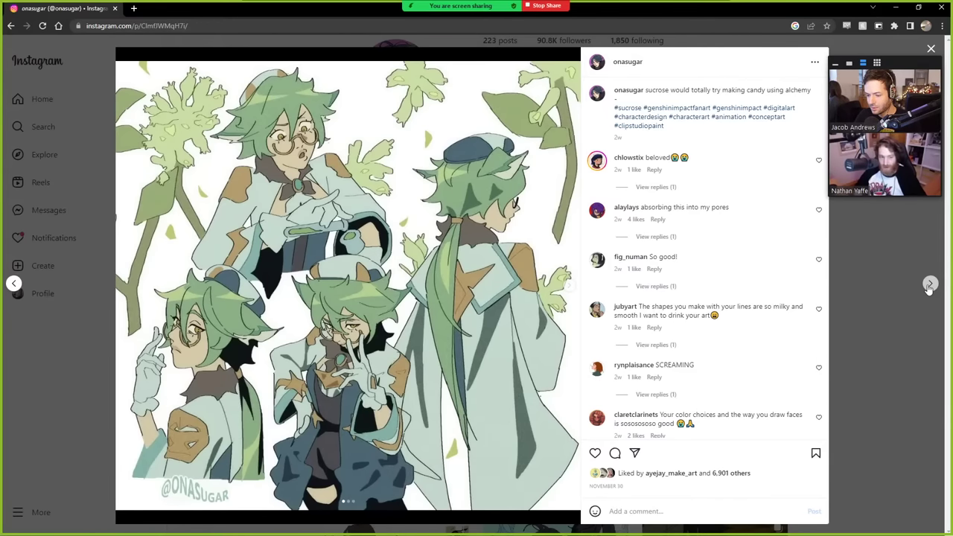
left_click(930, 285)
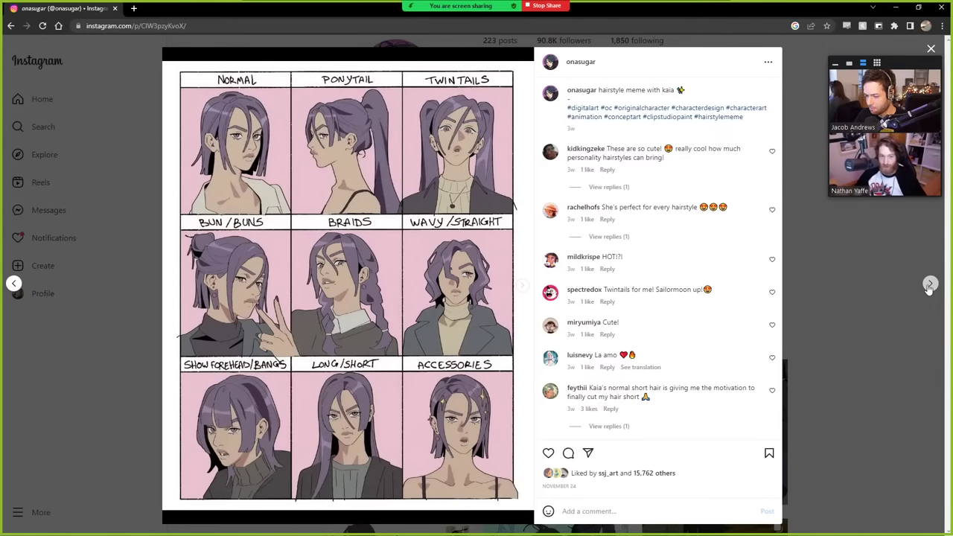
left_click(929, 287)
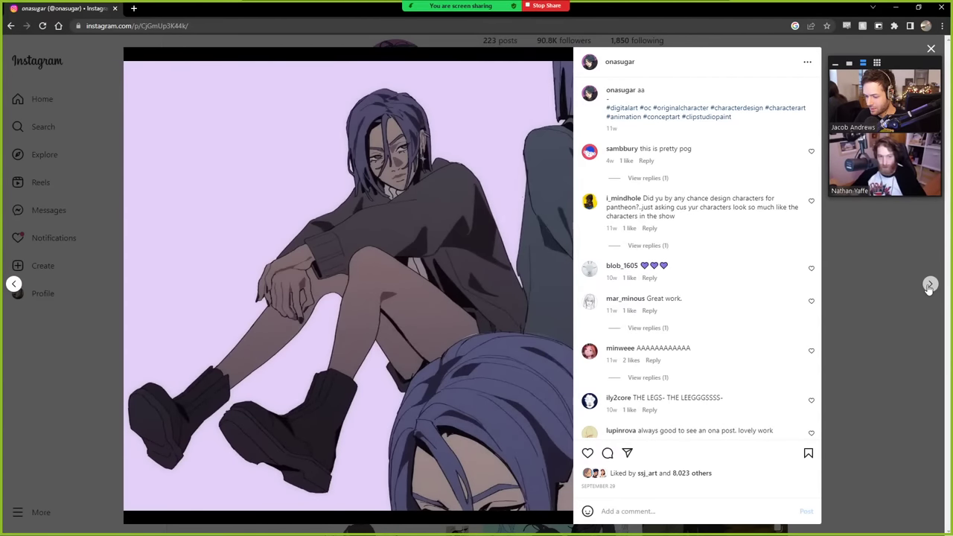
left_click(929, 288)
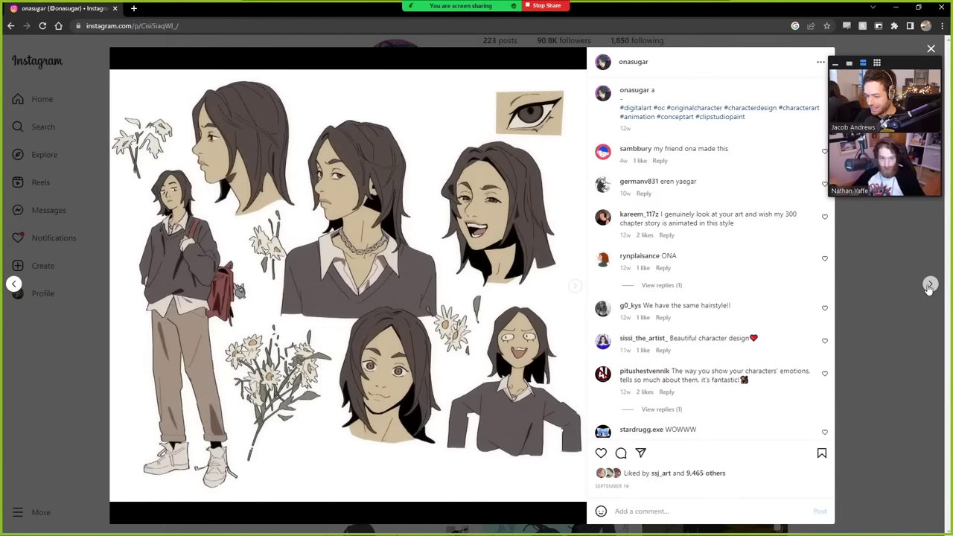
left_click(929, 285)
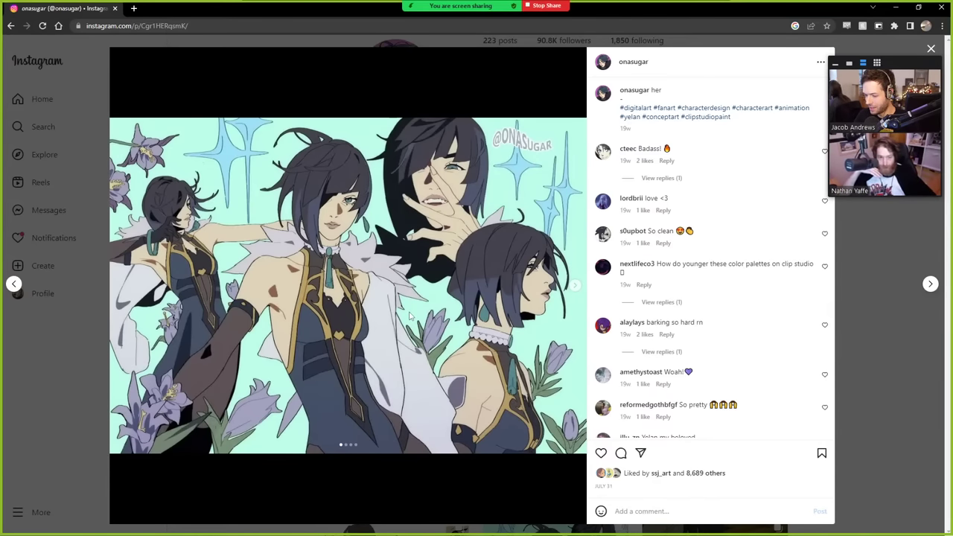
left_click(916, 341)
scroll(856, 364, "down", 4)
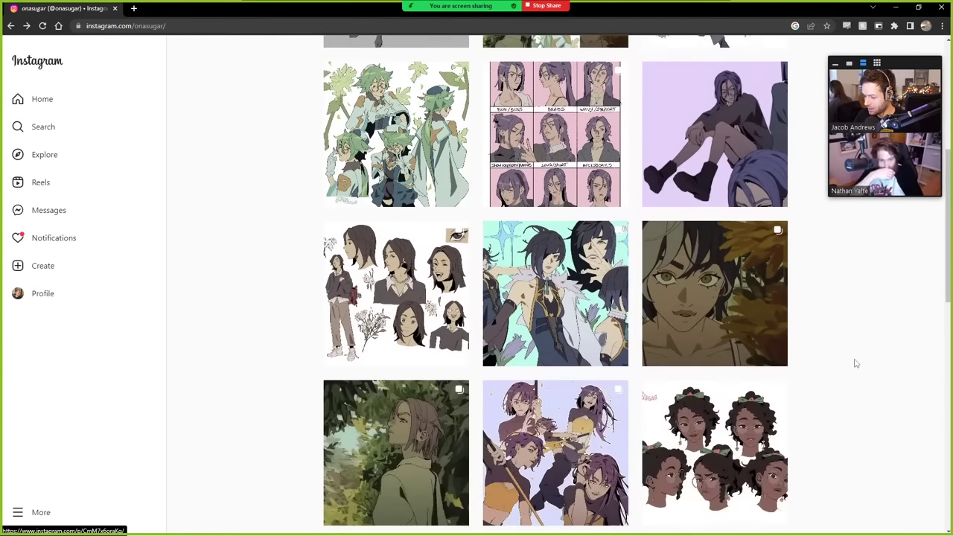
- Scroll down and open the purple-haired character-heads post
scroll(855, 363, "down", 2)
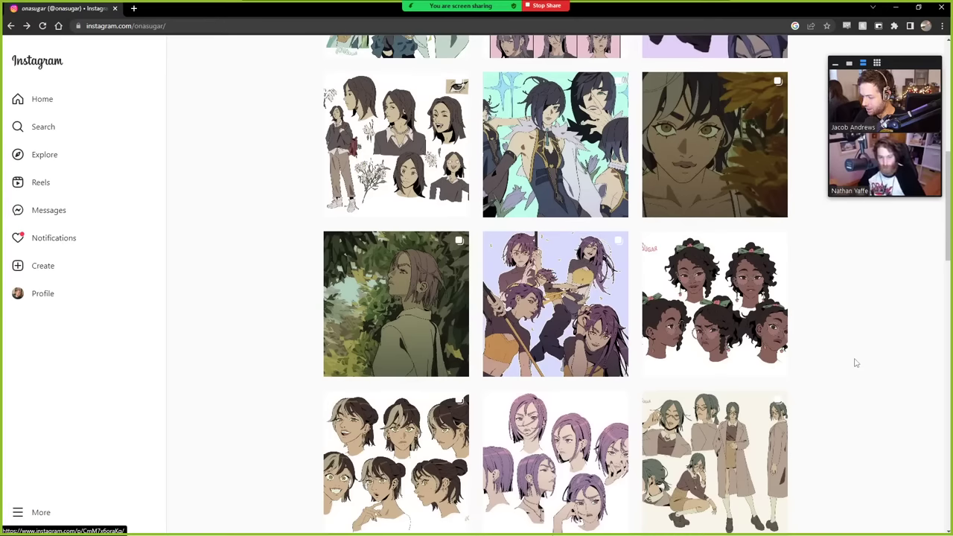
scroll(856, 362, "down", 2)
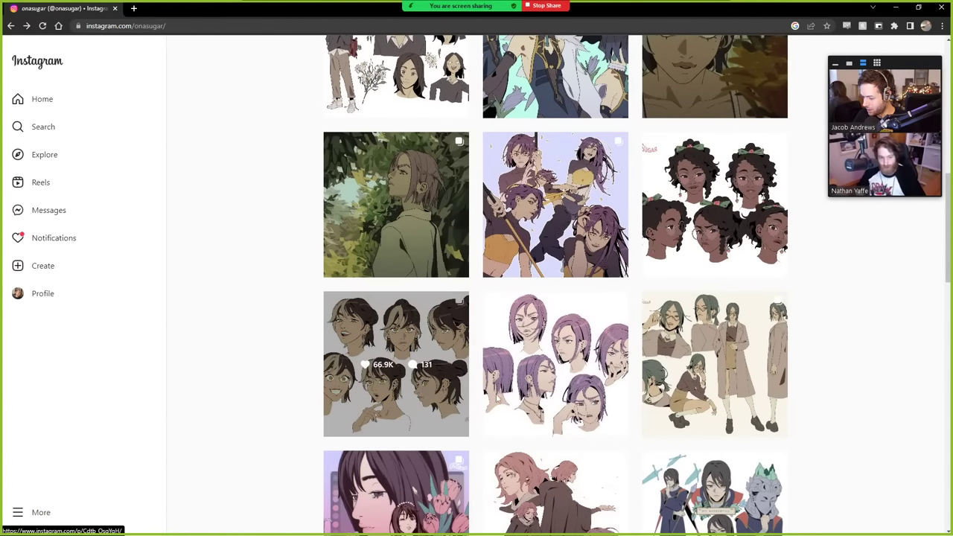
left_click(554, 404)
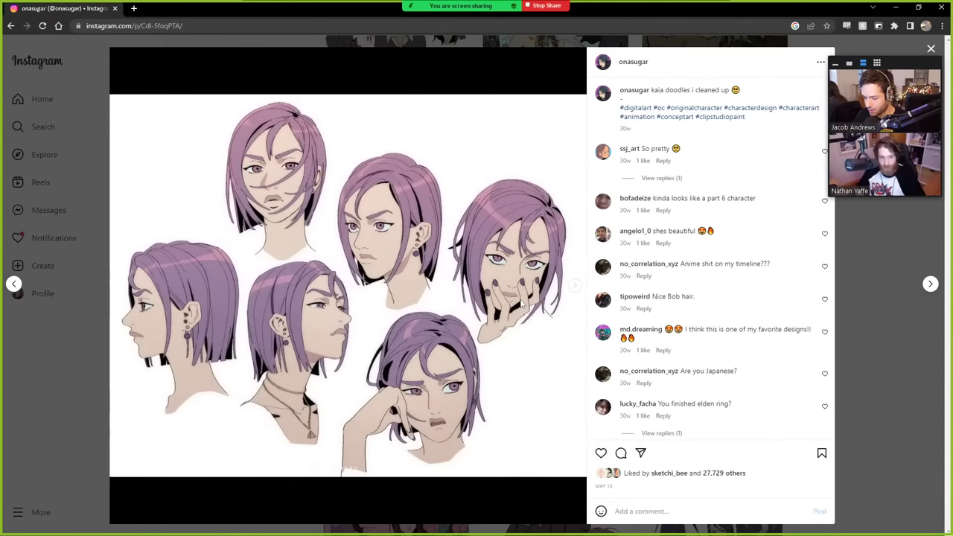
right_click(353, 294)
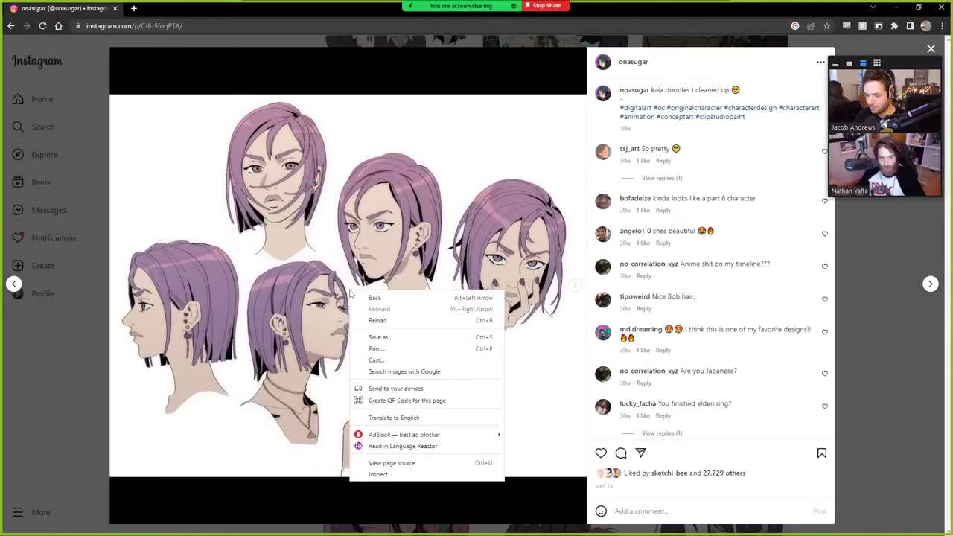
left_click(572, 389)
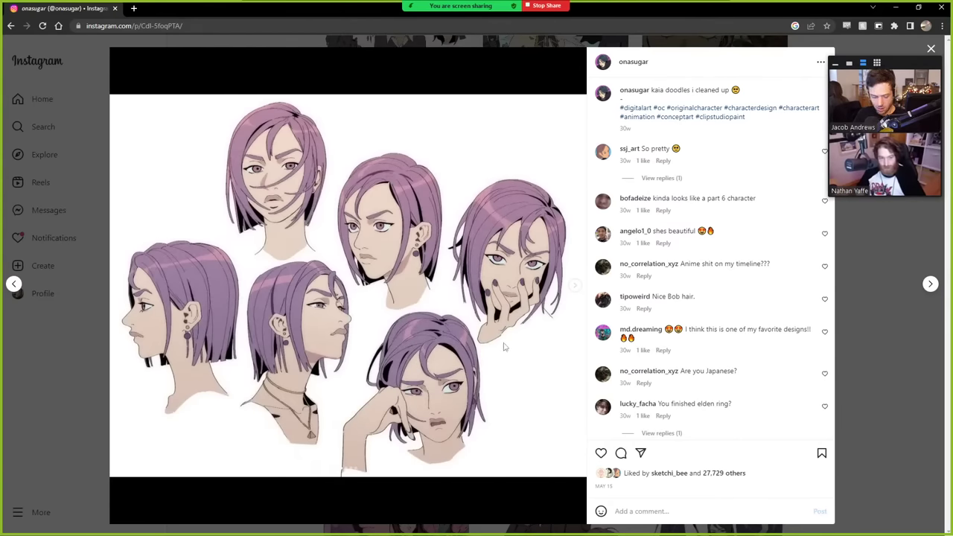
- Snip the character-heads image with Win+Shift+S and return to Photoshop
key("super+shift+s")
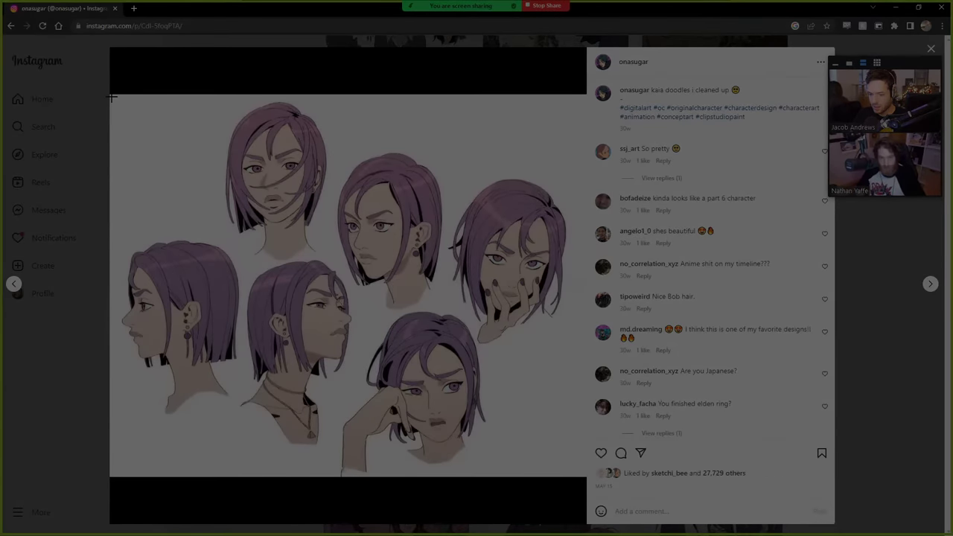
left_click_drag(111, 96, 586, 479)
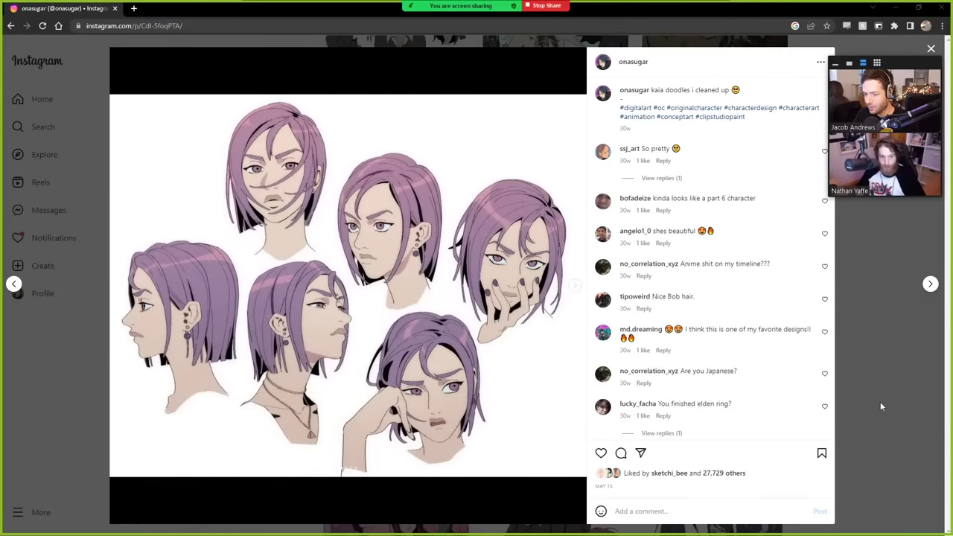
key("alt+Tab")
- Paste the character-heads image and scale it up to nearly fill the canvas
key("ctrl+v")
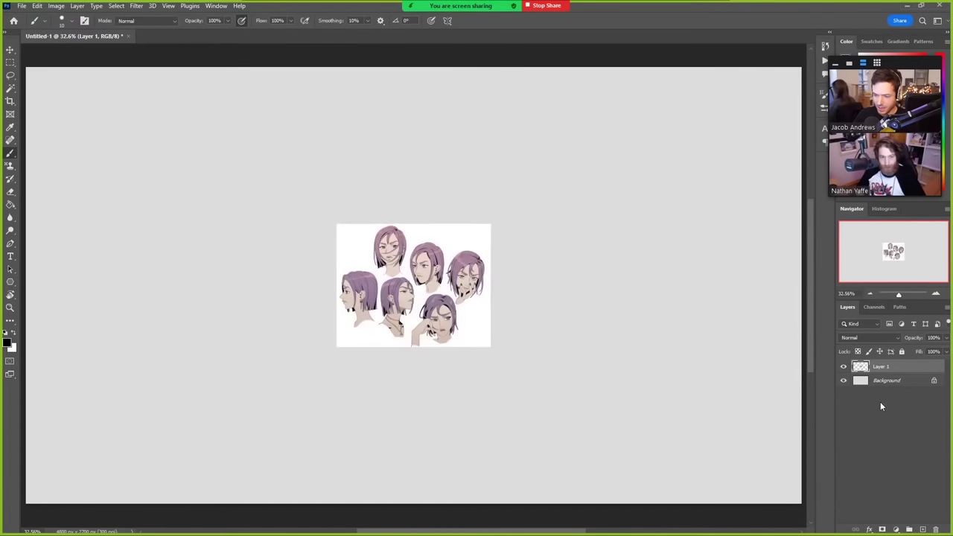
key("v")
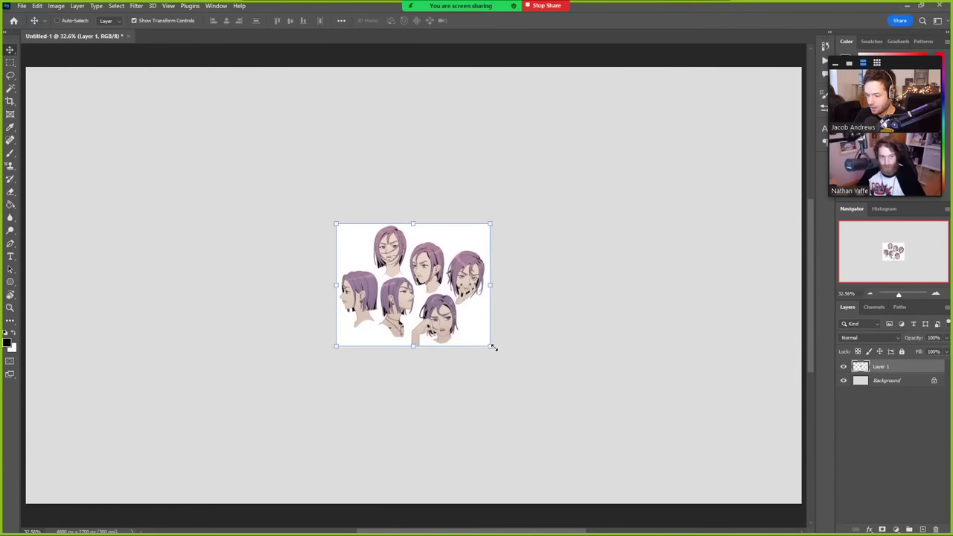
left_click_drag(490, 345, 700, 512)
left_click_drag(502, 374, 218, 312)
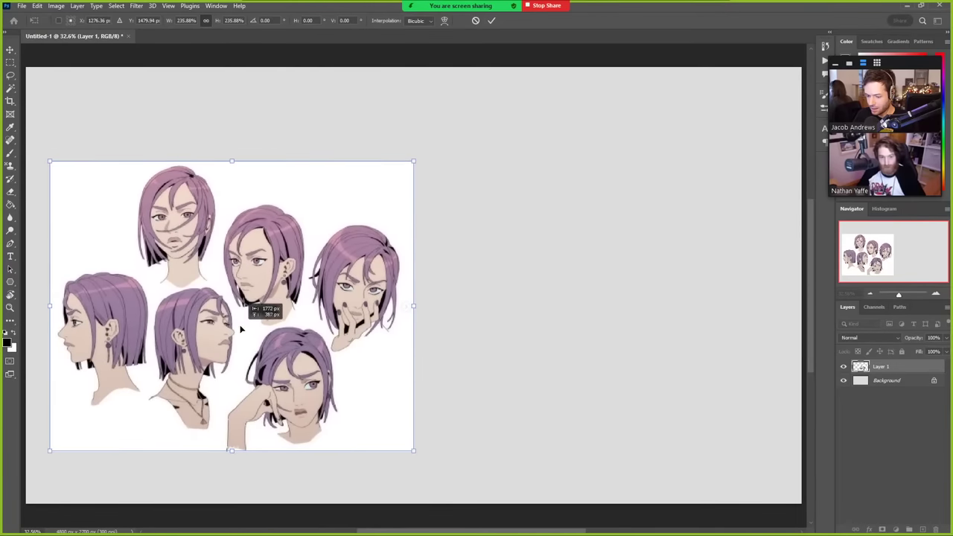
left_click_drag(415, 159, 494, 85)
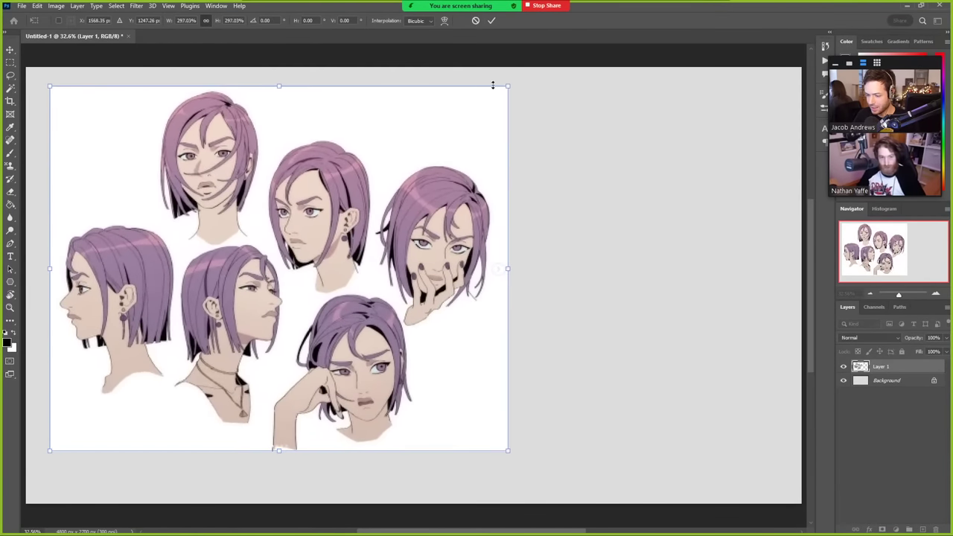
left_click_drag(444, 150, 429, 167)
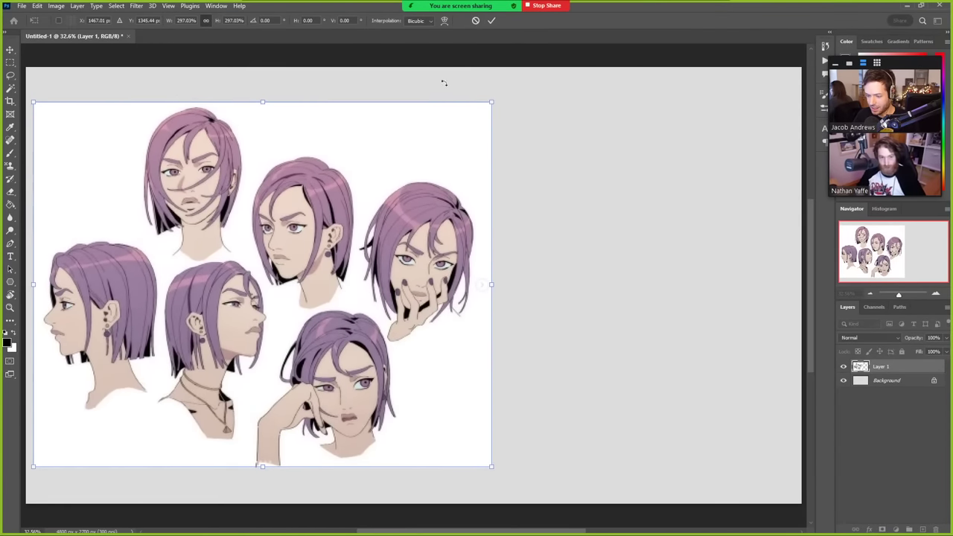
left_click(491, 20)
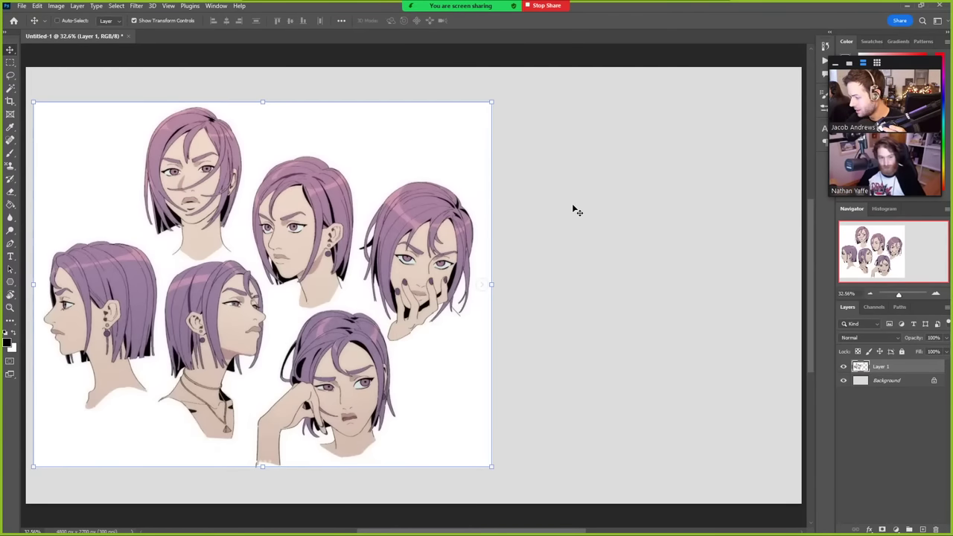
- Add a new empty layer above the reference and select the Brush
left_click(923, 529)
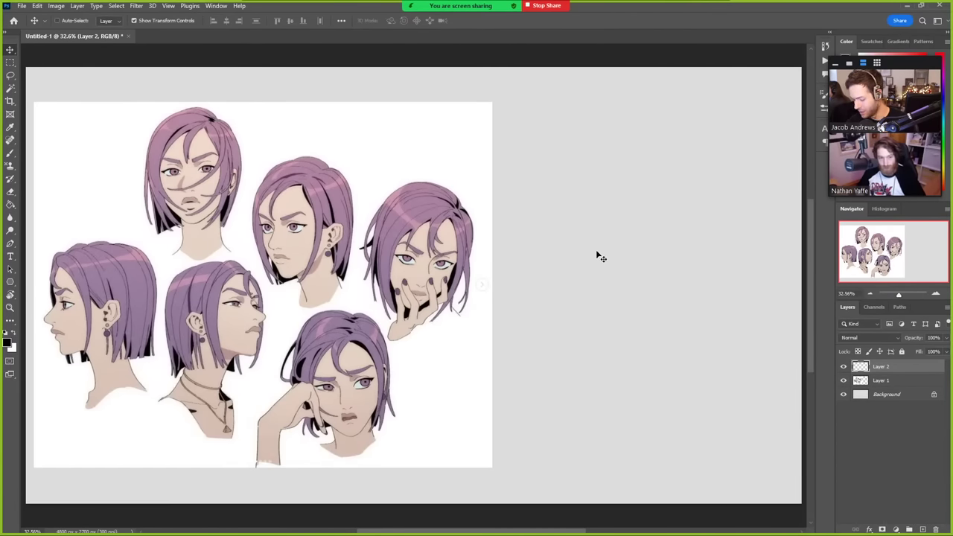
key("b")
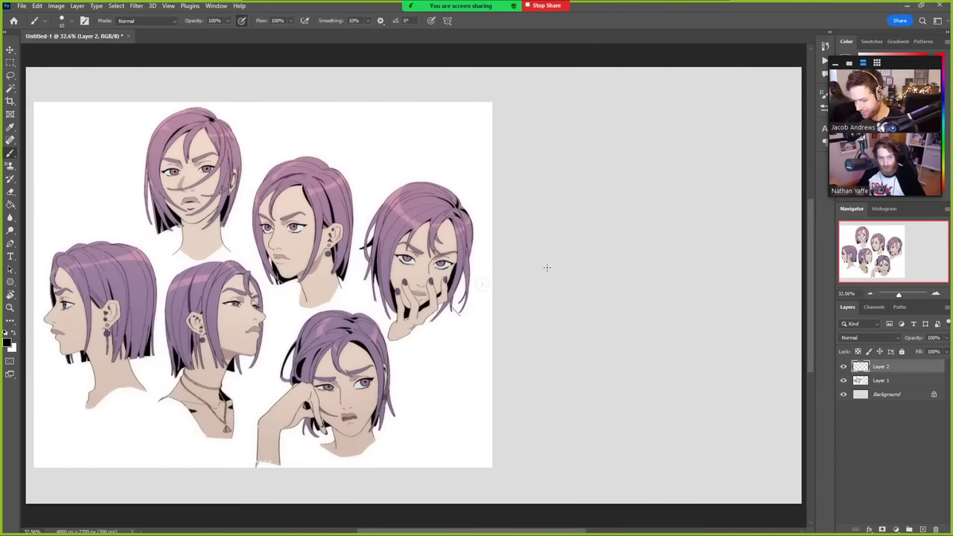
mouse_move(547, 267)
left_mouse_down()
mouse_move(574, 256)
mouse_move(580, 278)
mouse_move(607, 299)
left_mouse_up()
key("ctrl+z")
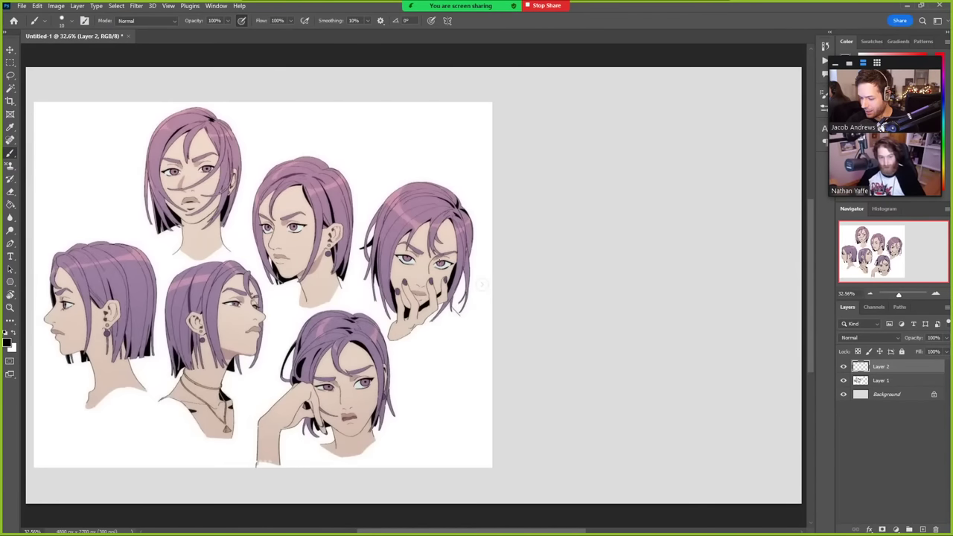
- Zoom in on the upper-left face of the reference image
key("z")
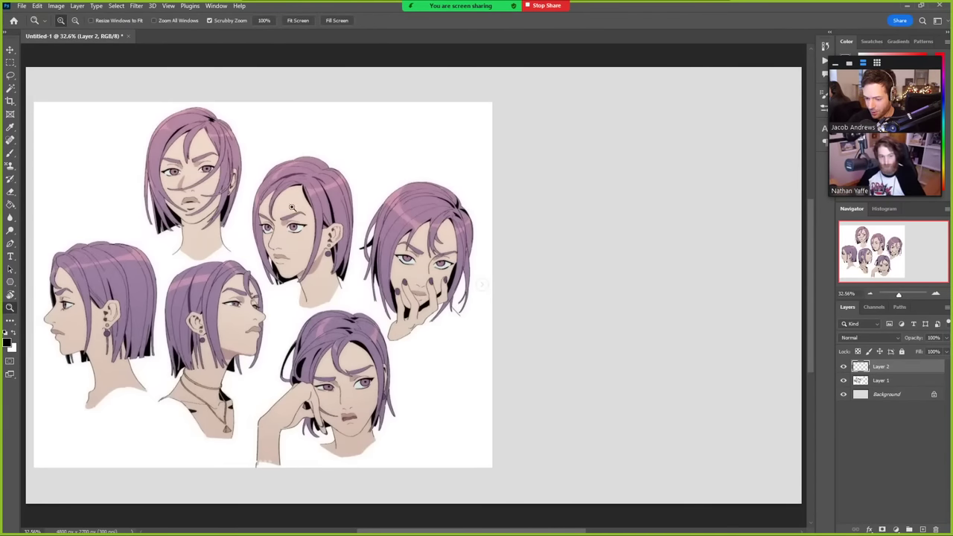
left_click_drag(219, 202, 485, 339)
scroll(485, 338, "left", 3)
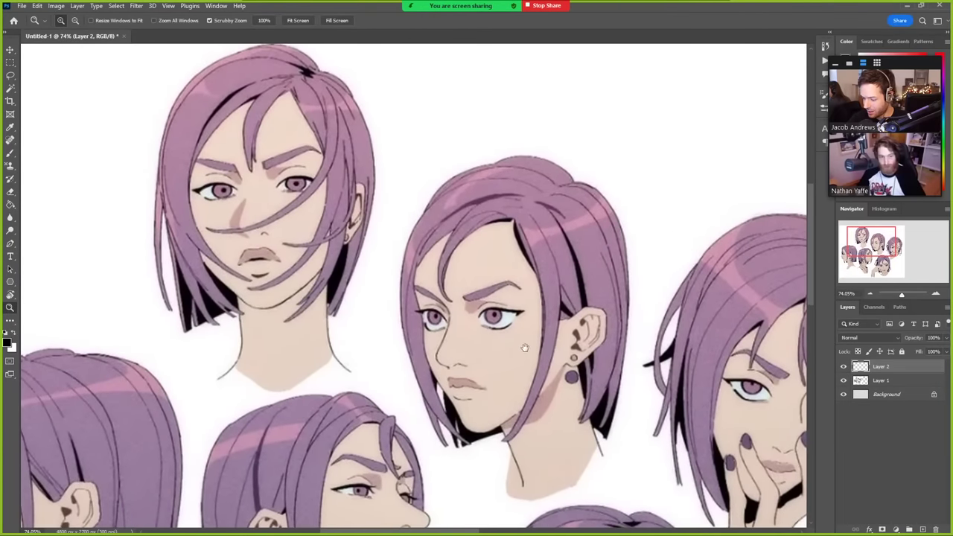
scroll(486, 339, "left", 3)
left_click_drag(345, 257, 406, 256)
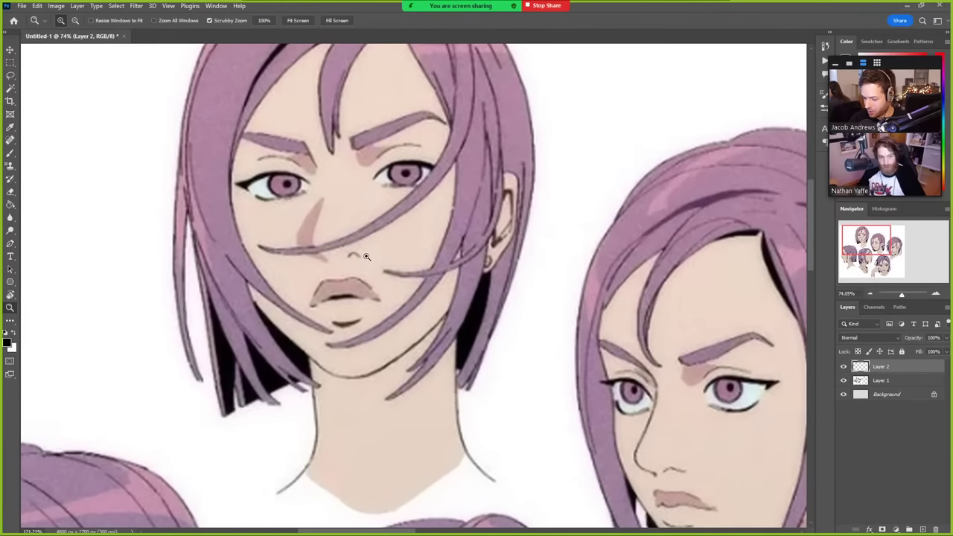
left_click_drag(406, 320, 528, 281)
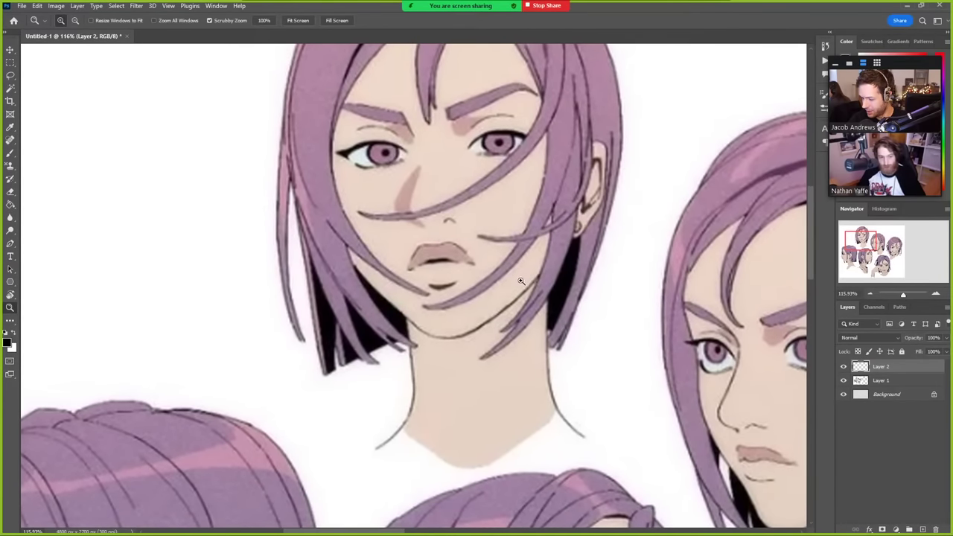
left_click_drag(497, 312, 230, 237)
scroll(408, 268, "down", 3)
left_click_drag(378, 268, 588, 431)
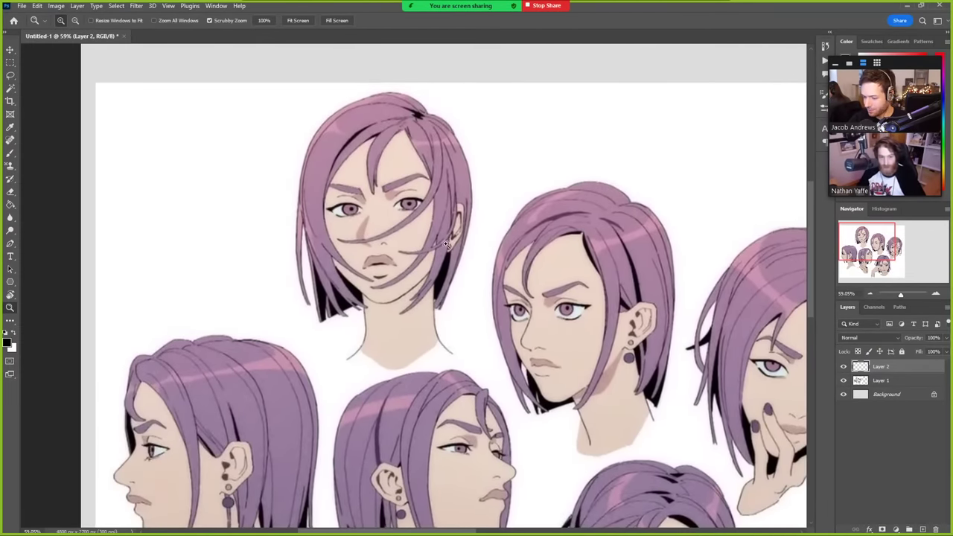
scroll(333, 222, "up", 4)
scroll(493, 281, "up", 2)
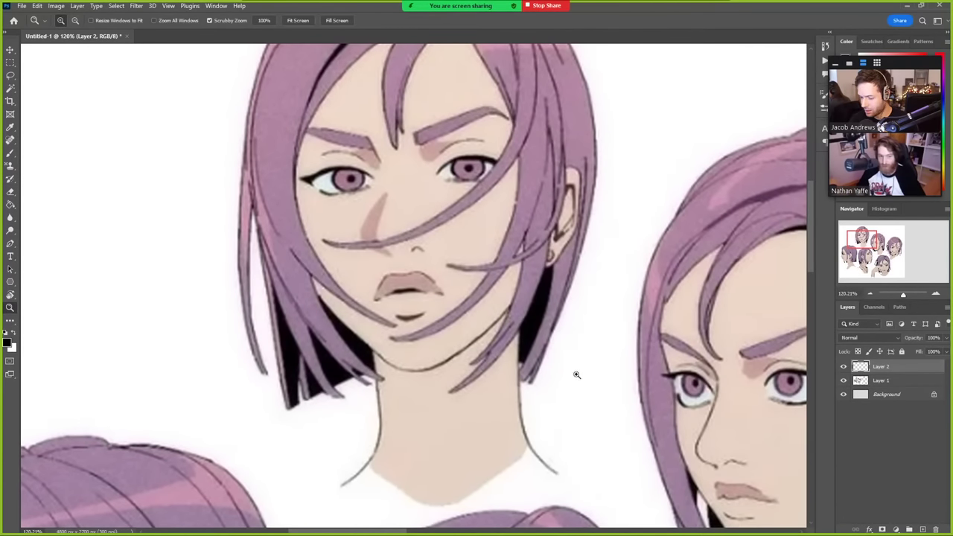
- Fade Layer 1 to 33% opacity, add a new layer above it, and begin choosing a colour
left_click(894, 382)
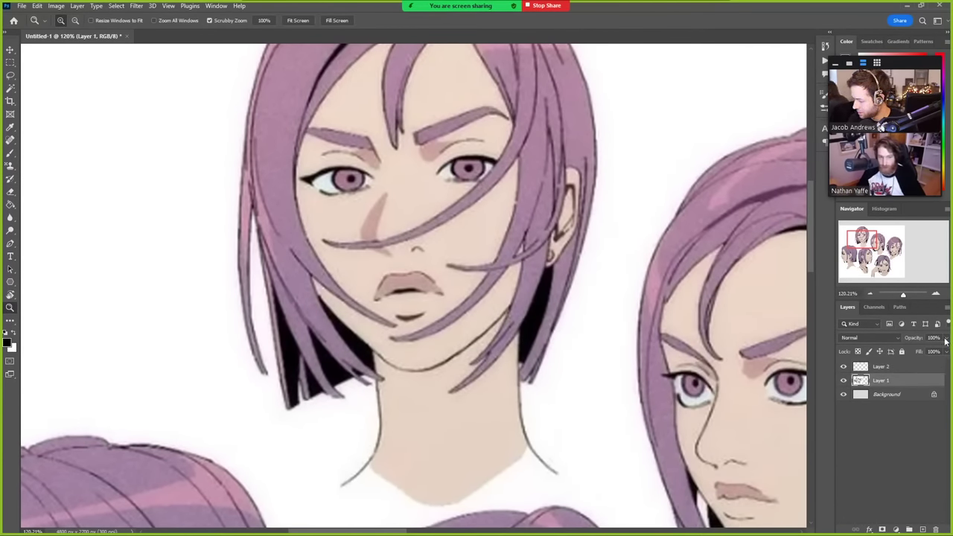
left_click(946, 339)
left_click(916, 351)
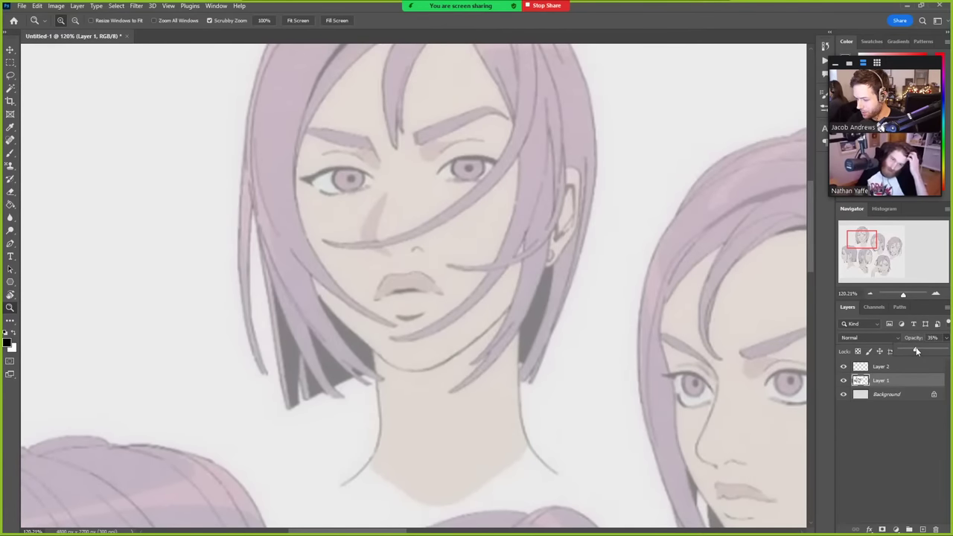
left_click_drag(917, 351, 914, 351)
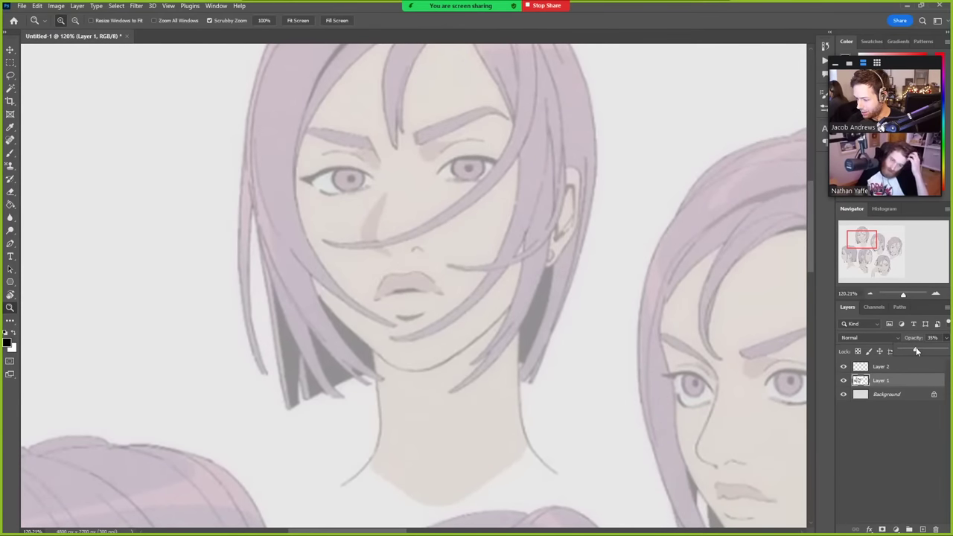
left_click(922, 529)
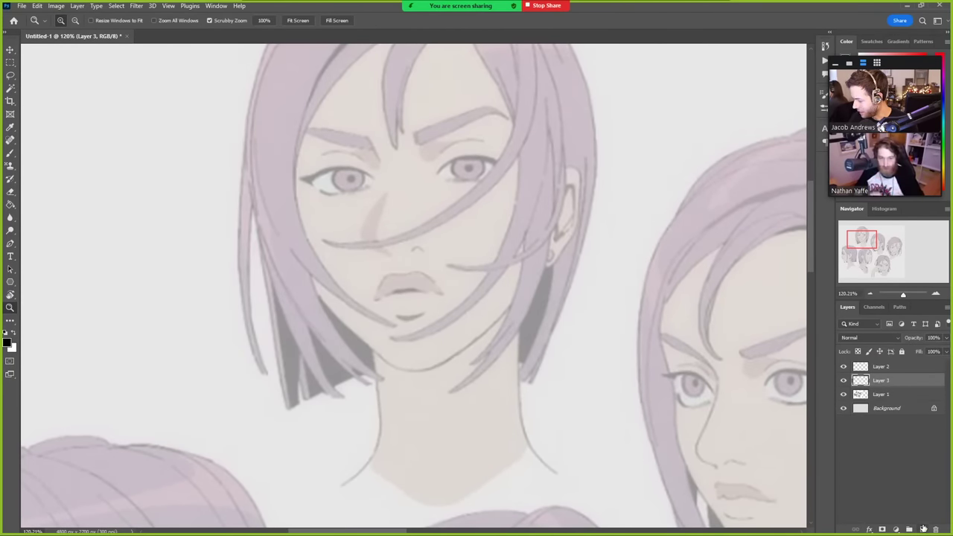
left_click(7, 342)
- Set the foreground colour to pure red ff0000 and select the Brush
left_click_drag(194, 300, 223, 267)
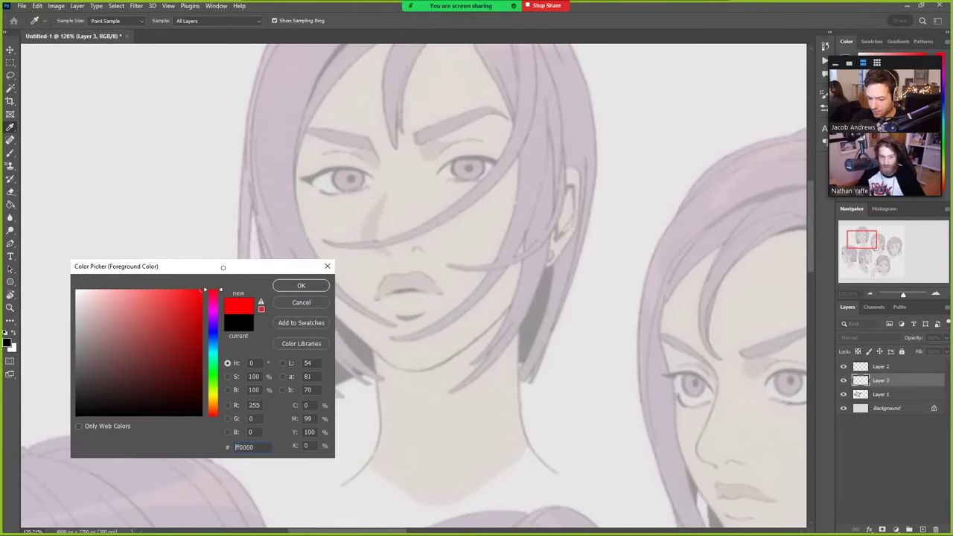
left_click(300, 287)
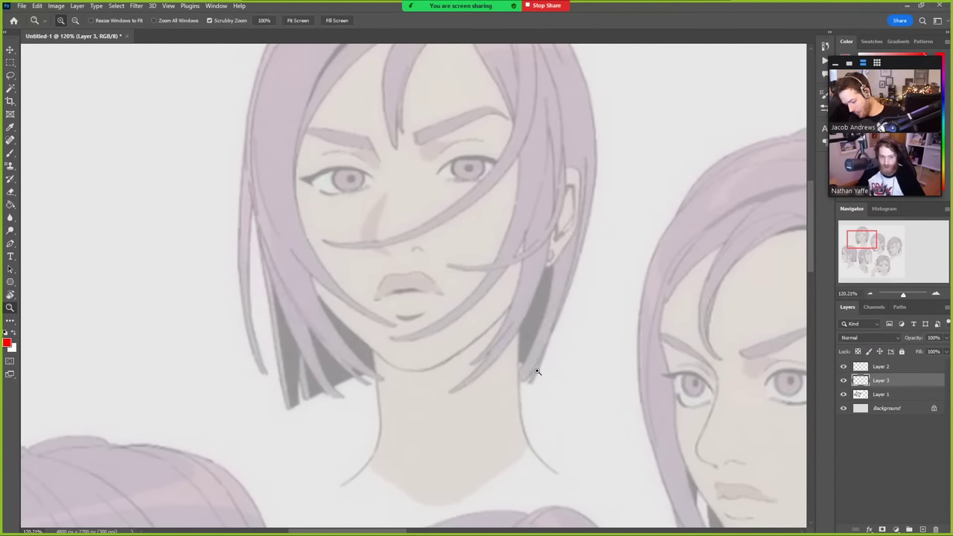
key("b")
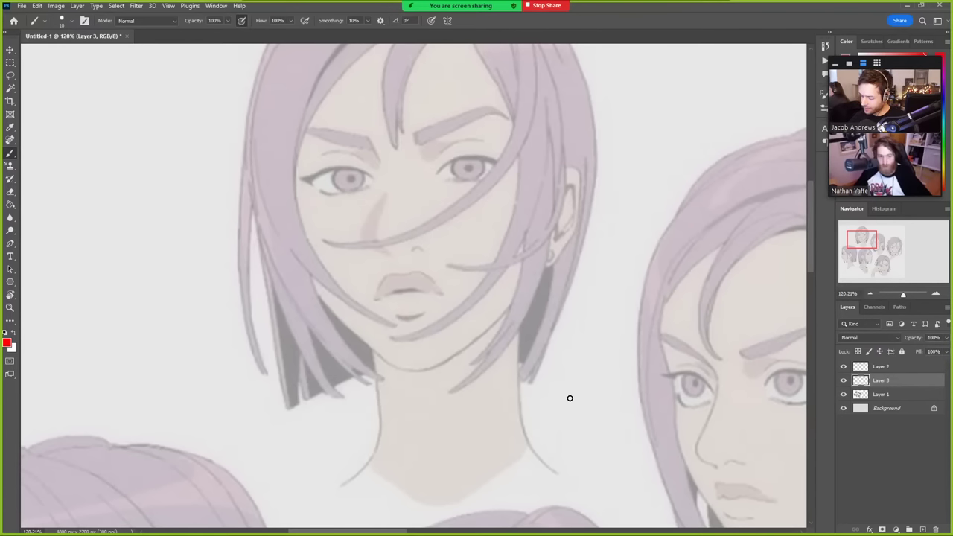
- Trace the left side of the upper lip in red, discarding two trial strokes
left_click_drag(399, 277, 504, 257)
key("ctrl+z")
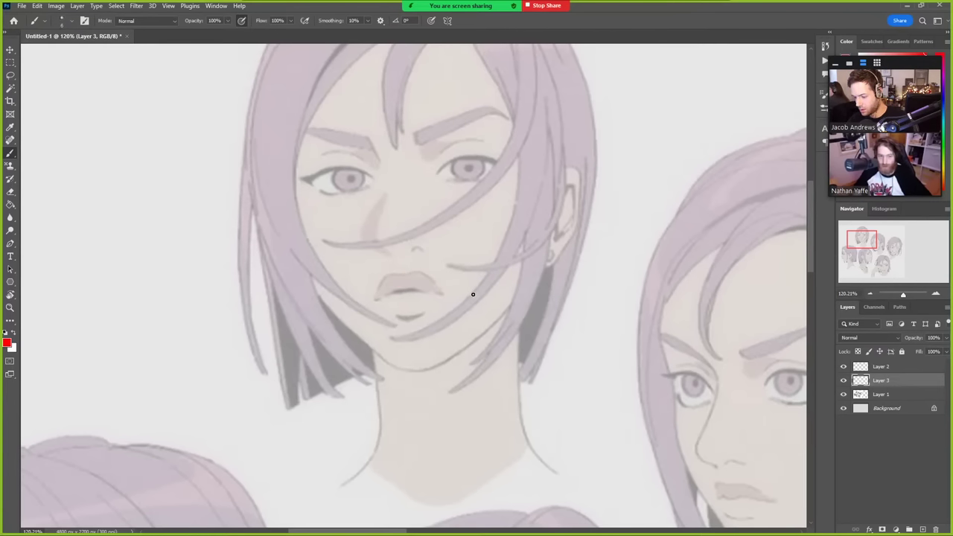
mouse_move(465, 308)
left_mouse_down()
mouse_move(456, 325)
mouse_move(490, 262)
left_mouse_up()
key("ctrl+z")
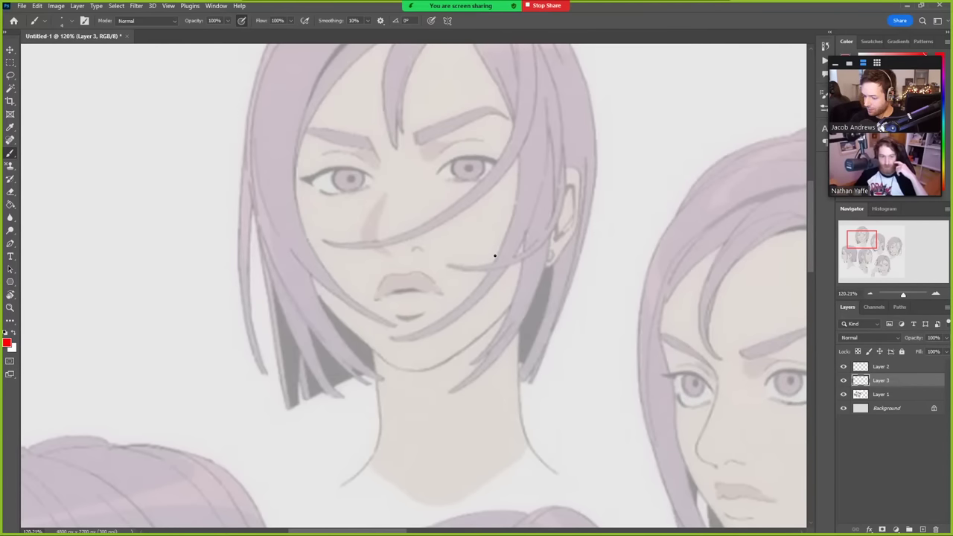
mouse_move(373, 297)
left_mouse_down()
mouse_move(385, 276)
mouse_move(425, 271)
mouse_move(439, 292)
left_mouse_up()
- Trace the lower lip and parting line in red, and try starting a lip sketch left of the face
key("ctrl+z")
key("ctrl+z")
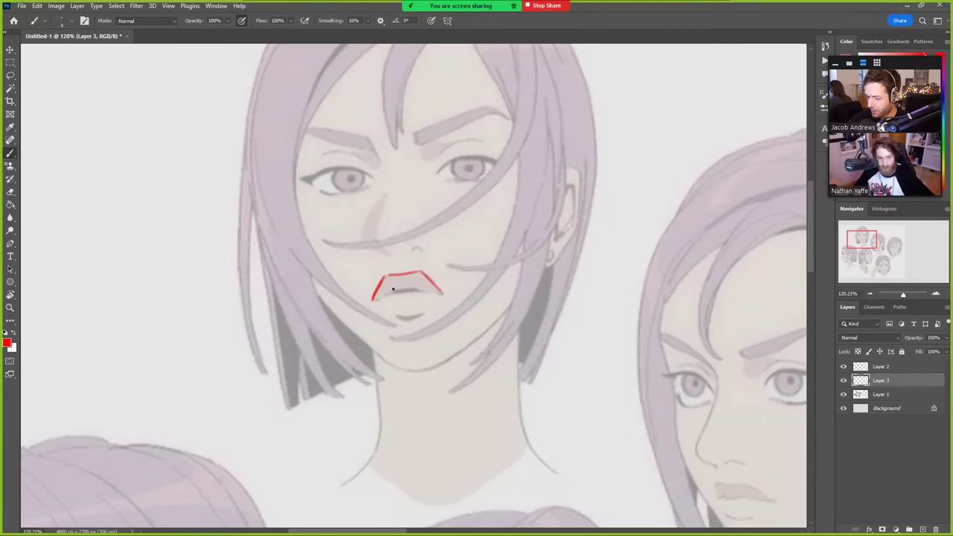
mouse_move(373, 299)
left_mouse_down()
mouse_move(396, 318)
mouse_move(423, 310)
left_mouse_up()
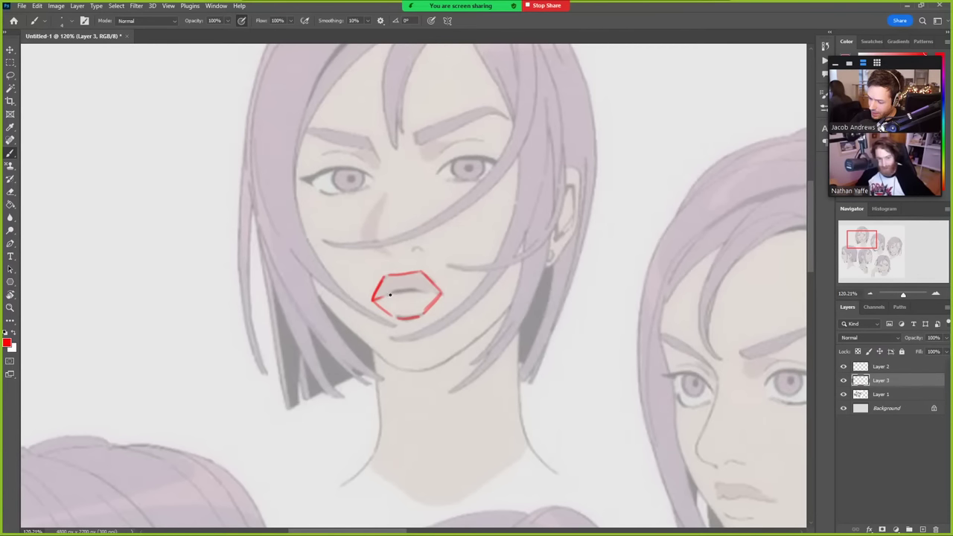
left_click_drag(390, 293, 441, 295)
key("ctrl+z")
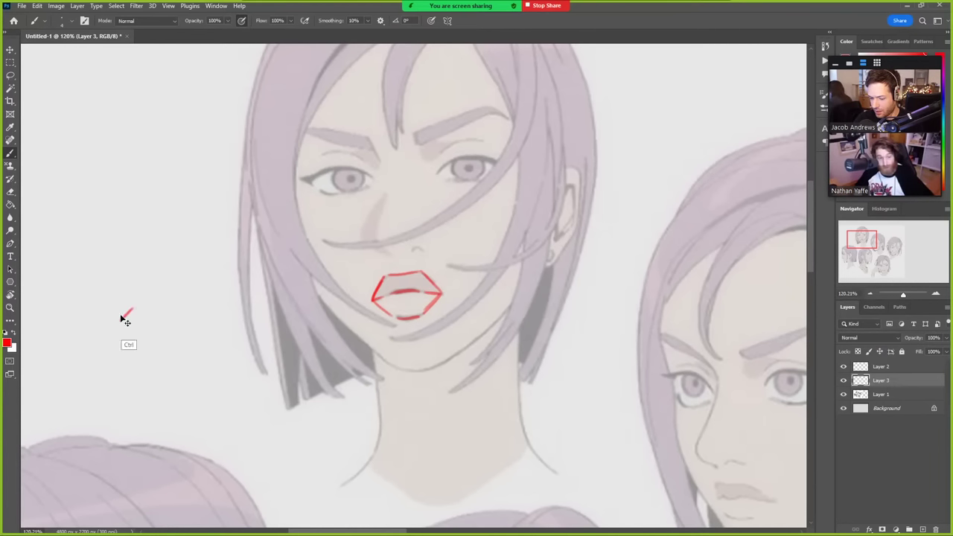
mouse_move(100, 323)
left_mouse_down()
mouse_move(133, 293)
mouse_move(157, 300)
mouse_move(150, 296)
mouse_move(169, 320)
left_mouse_up()
key("ctrl+z")
key("ctrl+z")
key("ctrl+z")
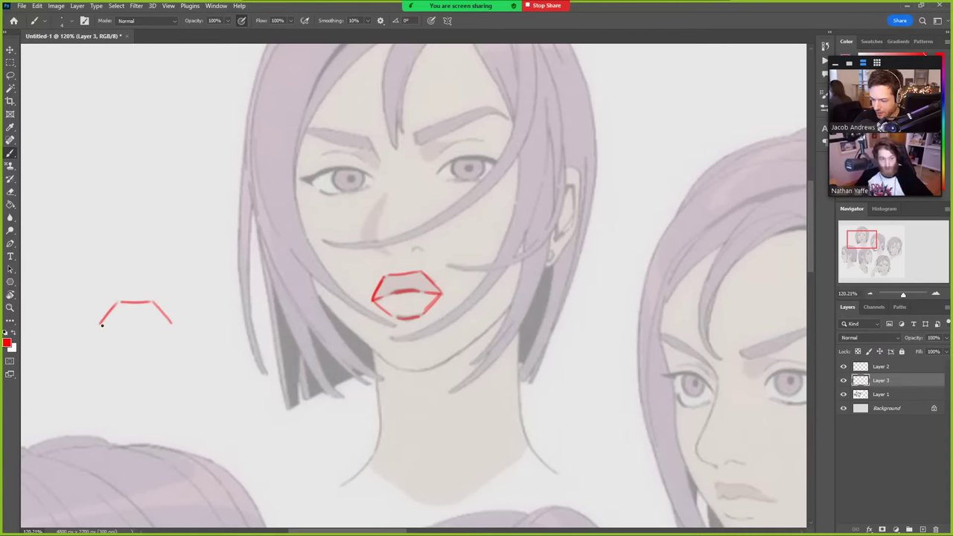
- Draw the lower-left and right sides of the hexagonal lip sketch beside the face
left_click_drag(102, 328, 111, 345)
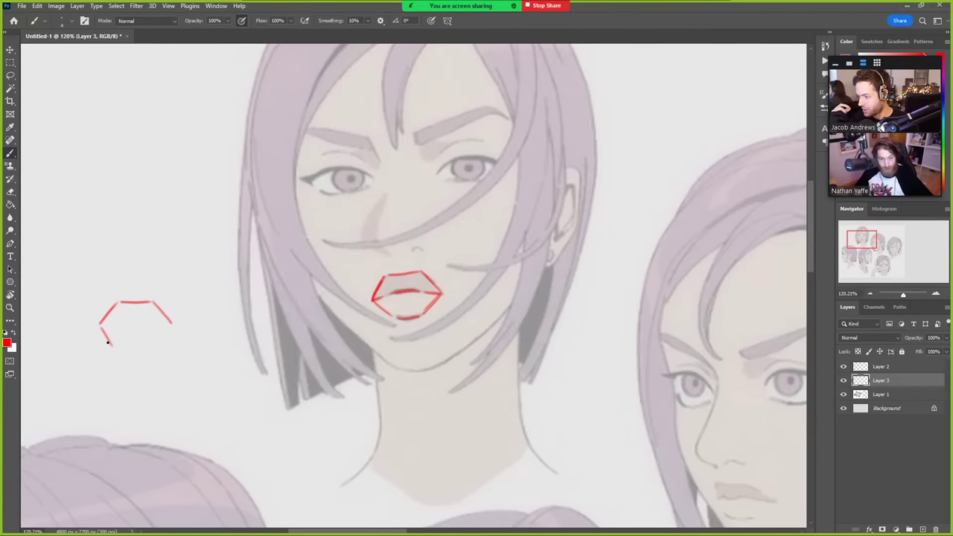
key("ctrl+z")
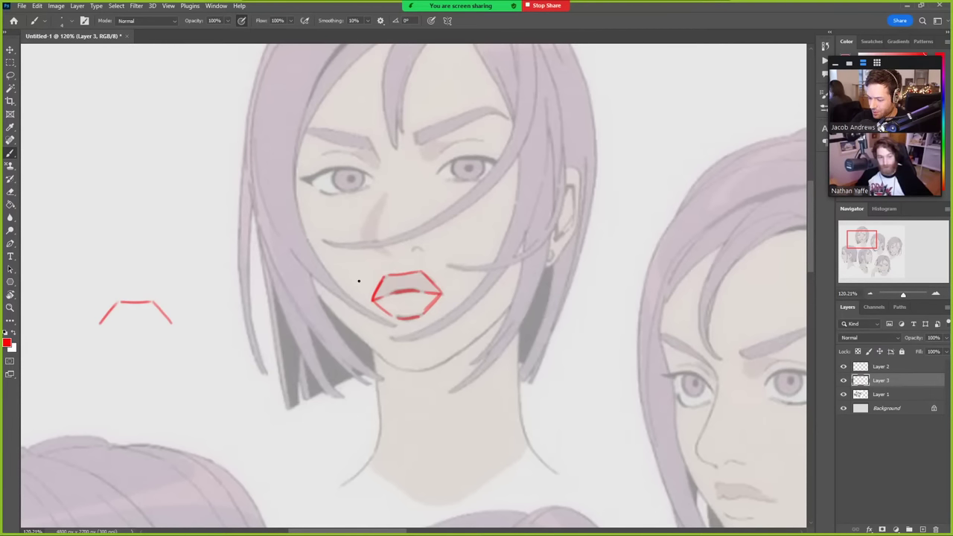
left_click_drag(359, 280, 368, 289)
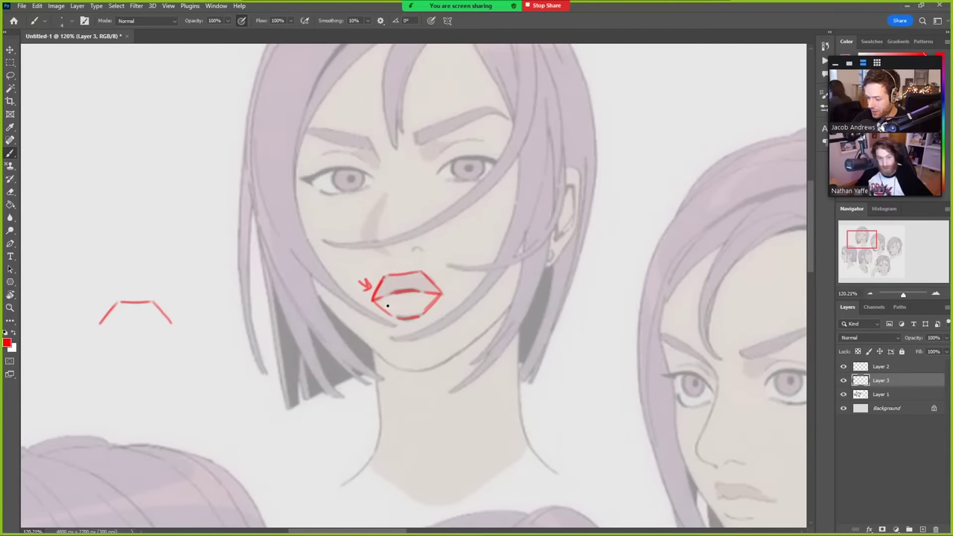
left_click_drag(367, 322, 377, 314)
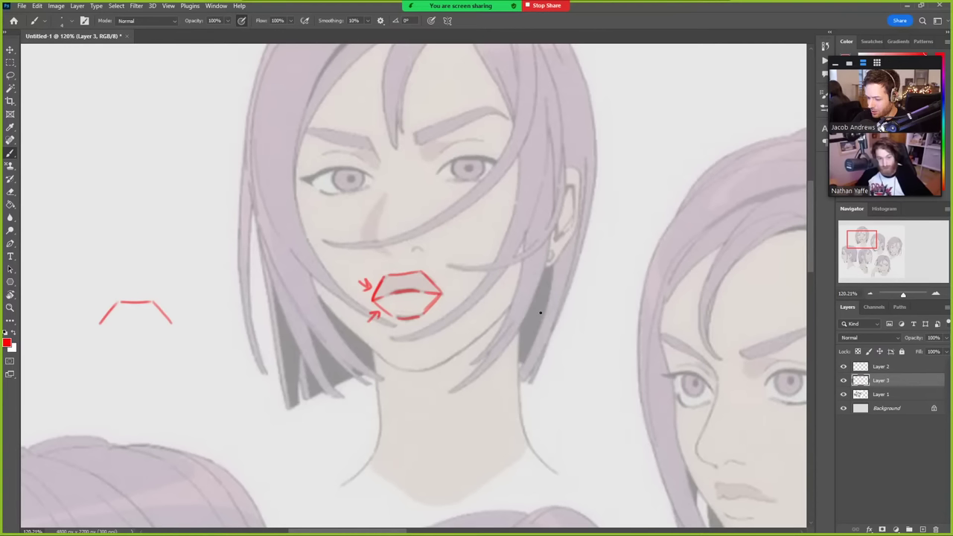
key("ctrl+z")
key("ctrl+z")
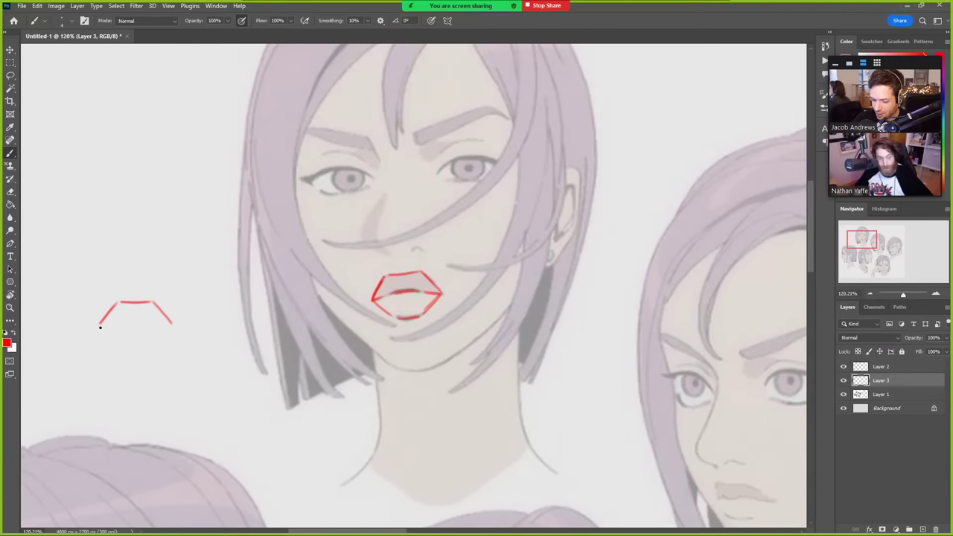
left_click_drag(100, 326, 110, 342)
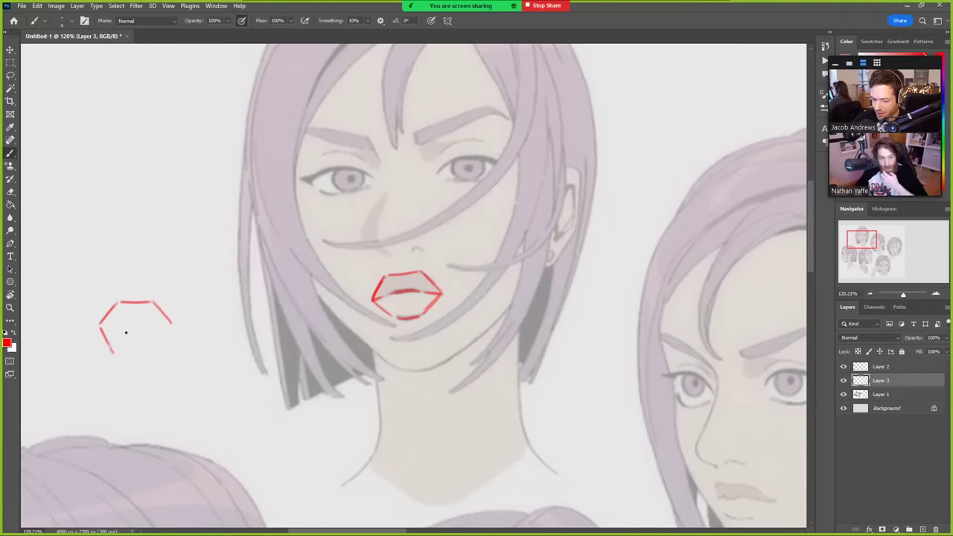
left_click_drag(102, 329, 117, 344)
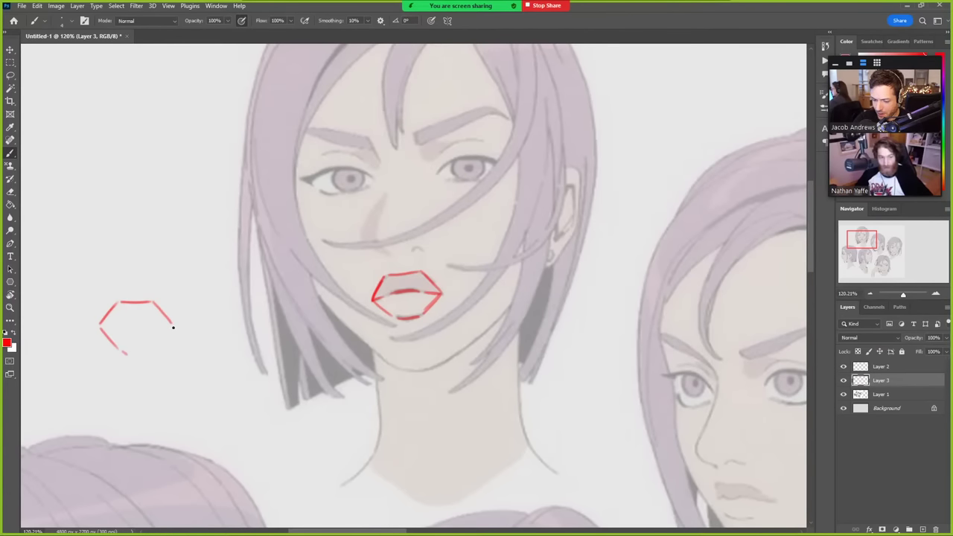
left_click_drag(173, 327, 157, 348)
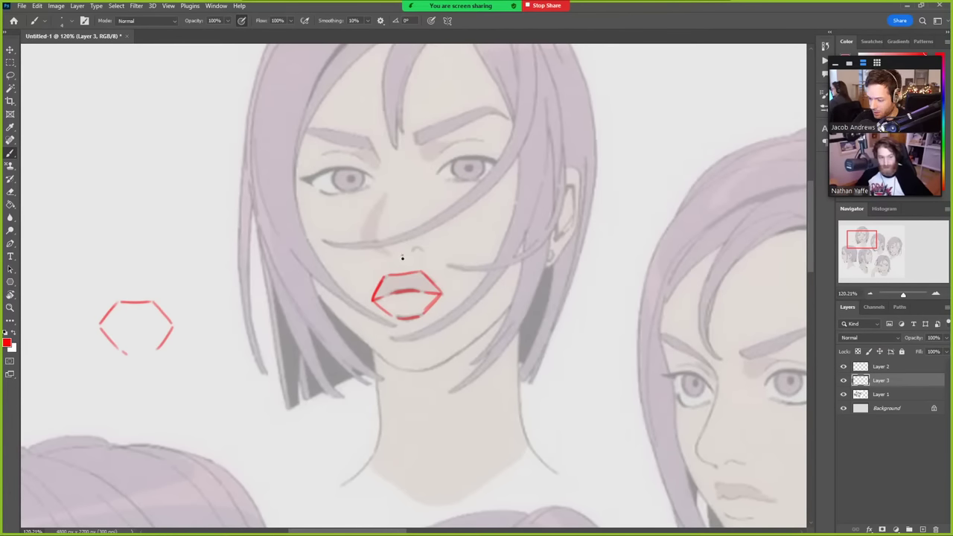
- Add red arrows above and below the traced lips and close the hexagon's bottom edge
left_click_drag(402, 257, 403, 269)
mouse_move(409, 340)
left_mouse_down()
mouse_move(409, 325)
mouse_move(414, 333)
left_mouse_up()
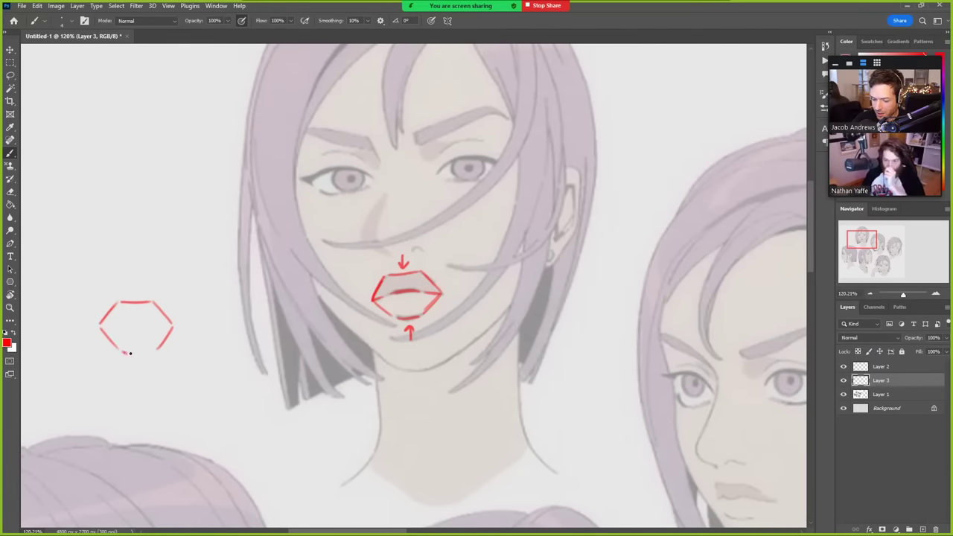
left_click_drag(122, 352, 133, 352)
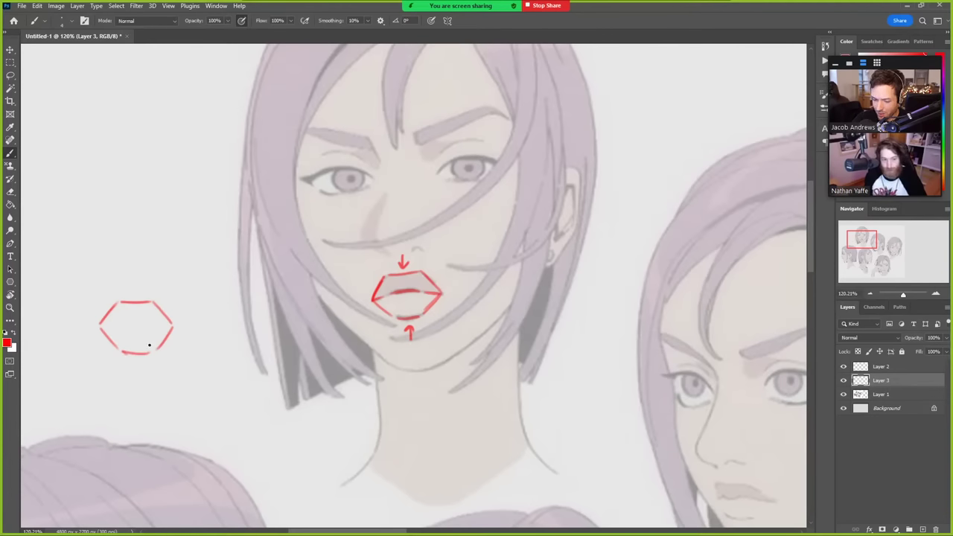
key("ctrl+z")
left_click_drag(124, 353, 152, 350)
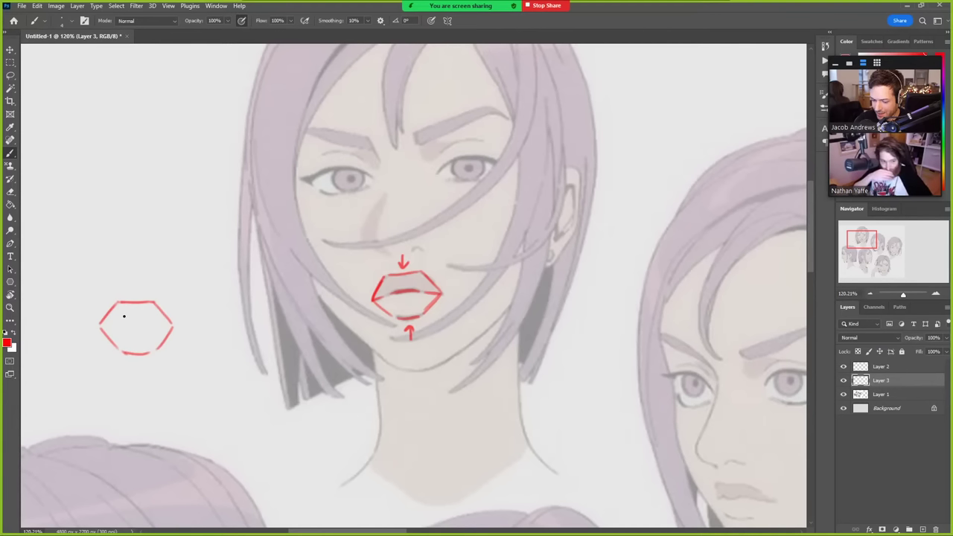
- Draw a parting line across the hexagon sketch after discarding arrows drawn around it
left_click_drag(132, 280, 133, 293)
left_click_drag(129, 287, 136, 287)
left_click_drag(137, 374, 137, 364)
left_click_drag(133, 370, 141, 370)
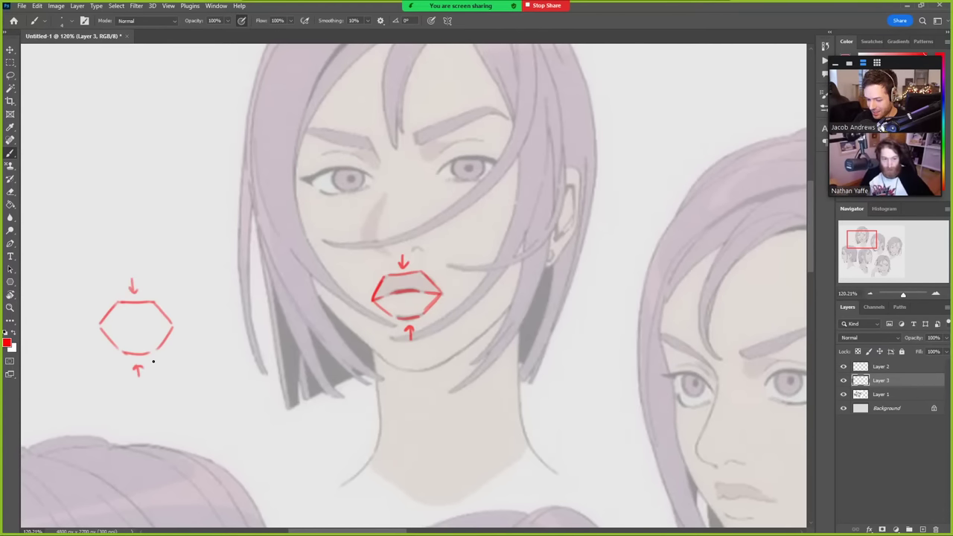
left_click_drag(91, 353, 98, 341)
left_click_drag(98, 340, 102, 347)
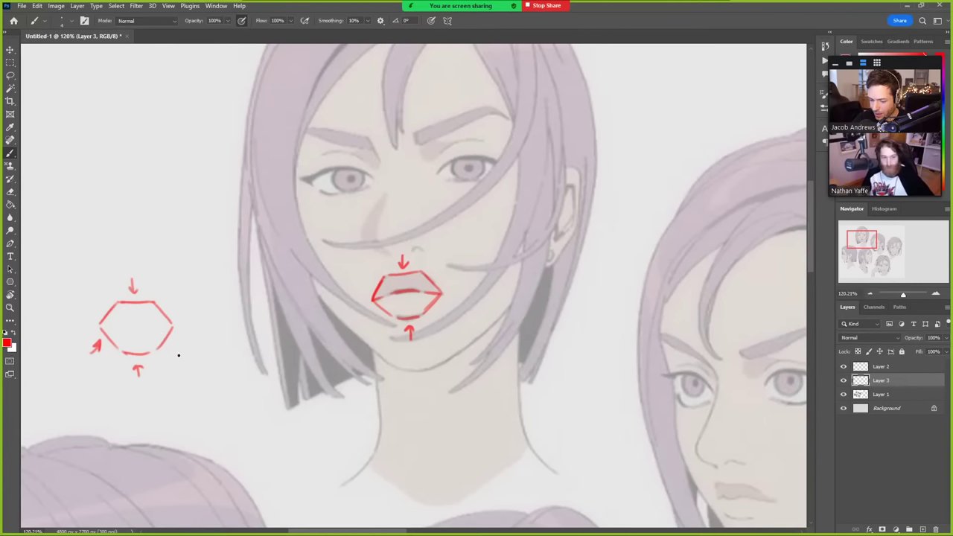
left_click_drag(179, 356, 171, 347)
left_click_drag(168, 350, 176, 349)
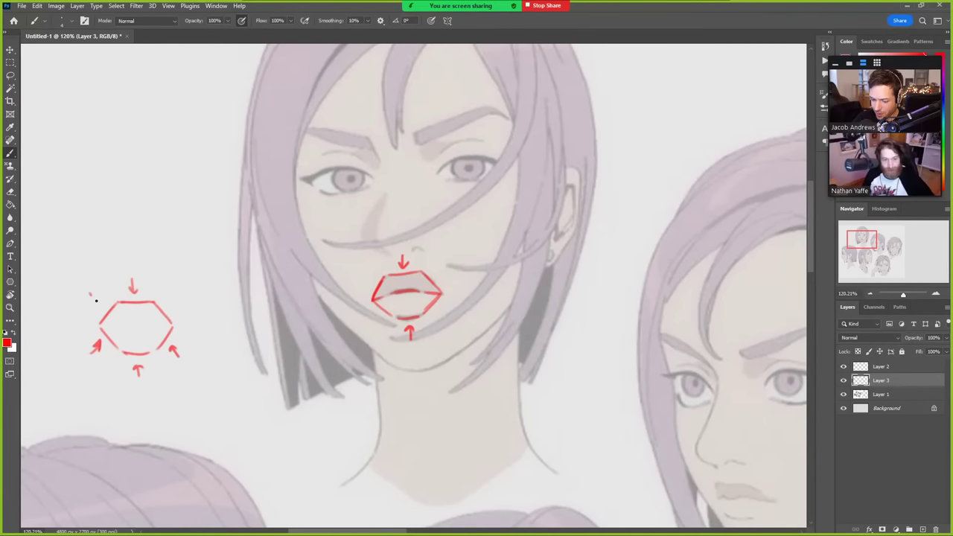
left_click_drag(90, 295, 100, 305)
left_click_drag(95, 306, 101, 299)
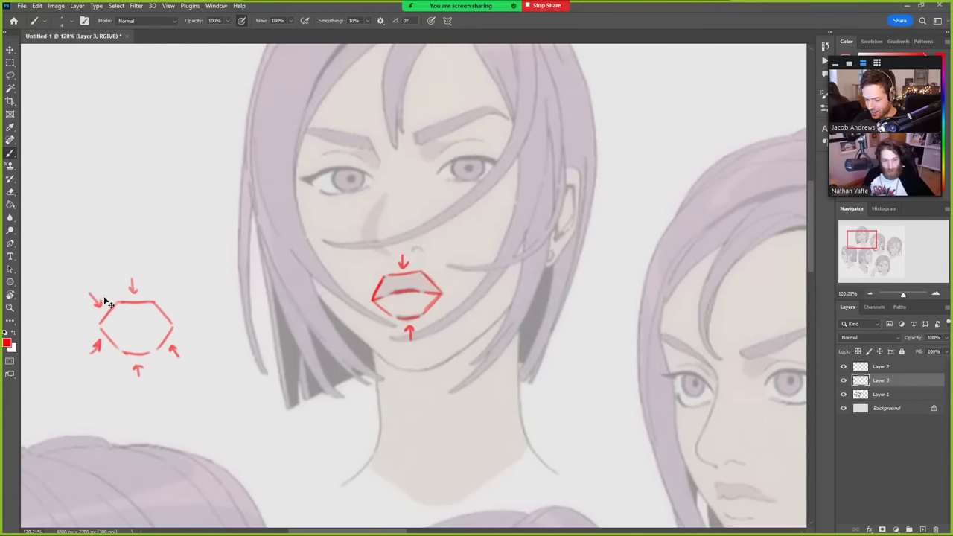
key("ctrl+z")
key("ctrl+z")
key("ctrl+z")
key("ctrl+z")
key("ctrl+z")
key("ctrl+z")
key("ctrl+z")
key("ctrl+z")
key("ctrl+z")
key("ctrl+z")
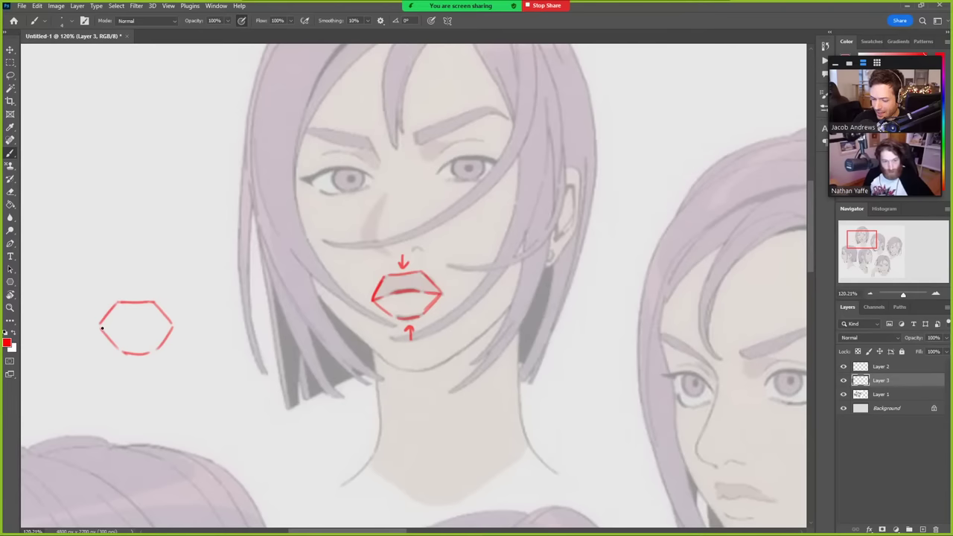
mouse_move(100, 326)
left_mouse_down()
mouse_move(170, 326)
mouse_move(121, 324)
mouse_move(154, 323)
left_mouse_up()
mouse_move(532, 360)
left_mouse_down()
mouse_move(536, 376)
mouse_move(533, 350)
mouse_move(488, 329)
left_mouse_up()
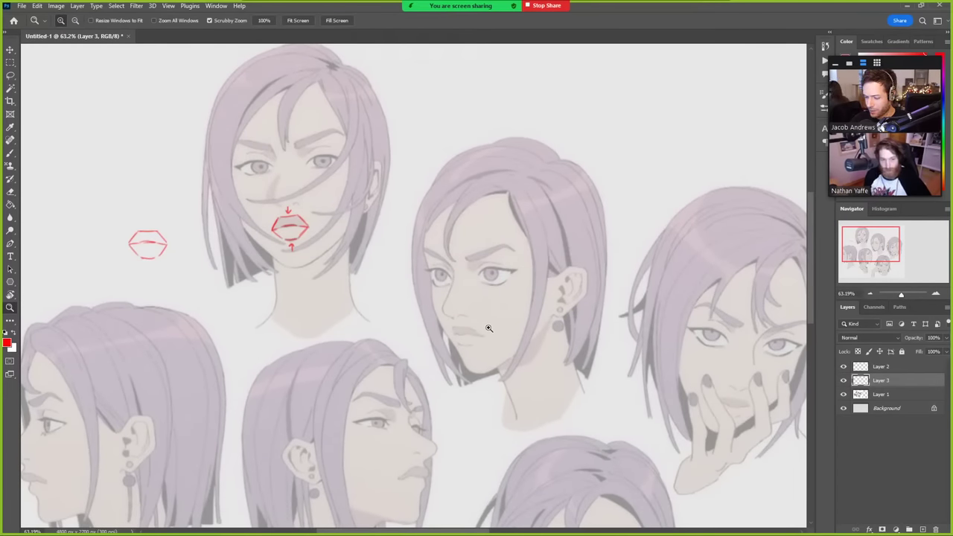
- Zoom in on the middle face and draw the left corner of its lips in red
left_click_drag(525, 366, 473, 370)
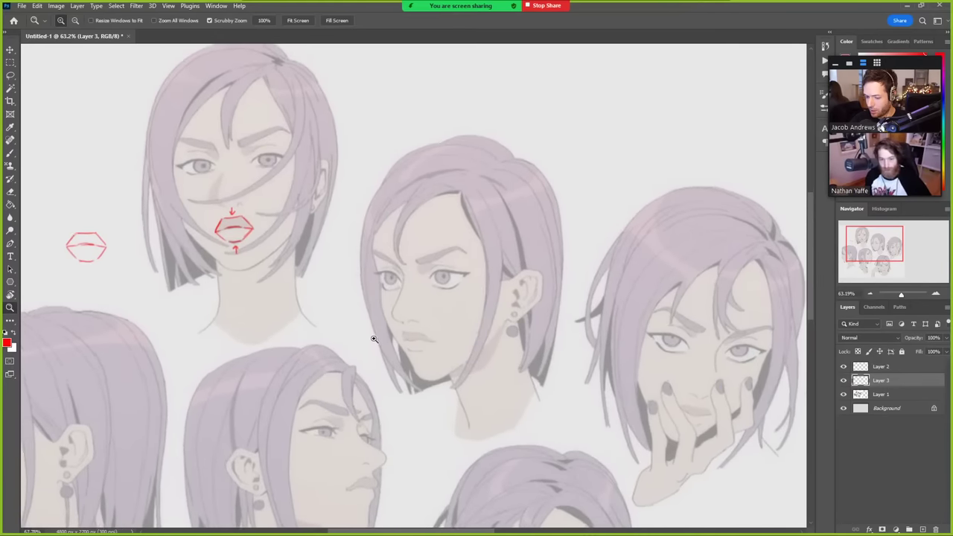
left_click_drag(373, 339, 457, 356)
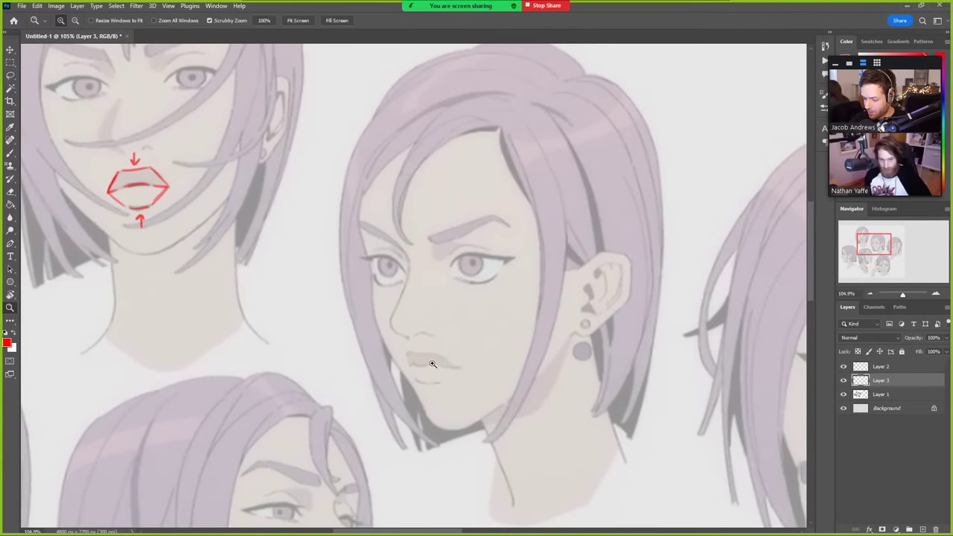
key("b")
mouse_move(437, 402)
left_mouse_down()
mouse_move(485, 357)
mouse_move(451, 403)
left_mouse_up()
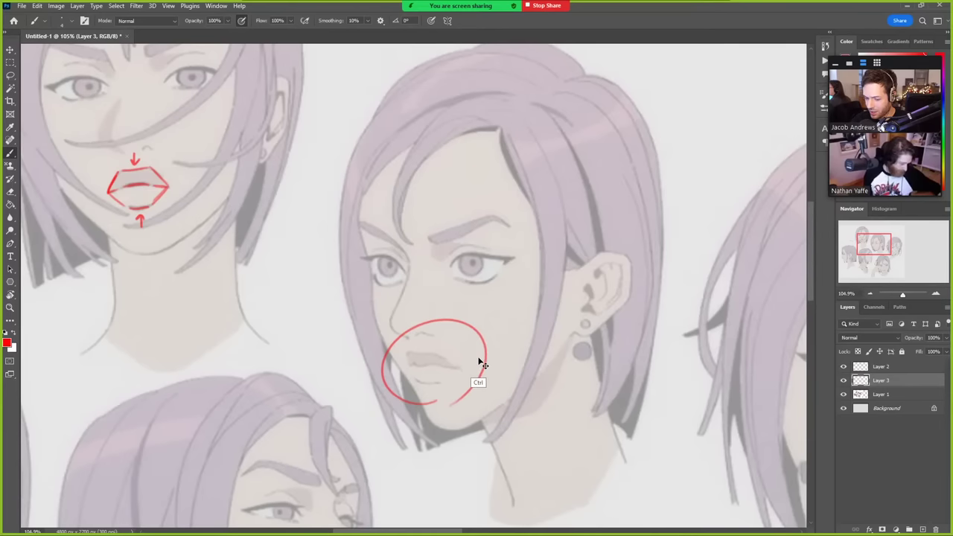
key("ctrl+z")
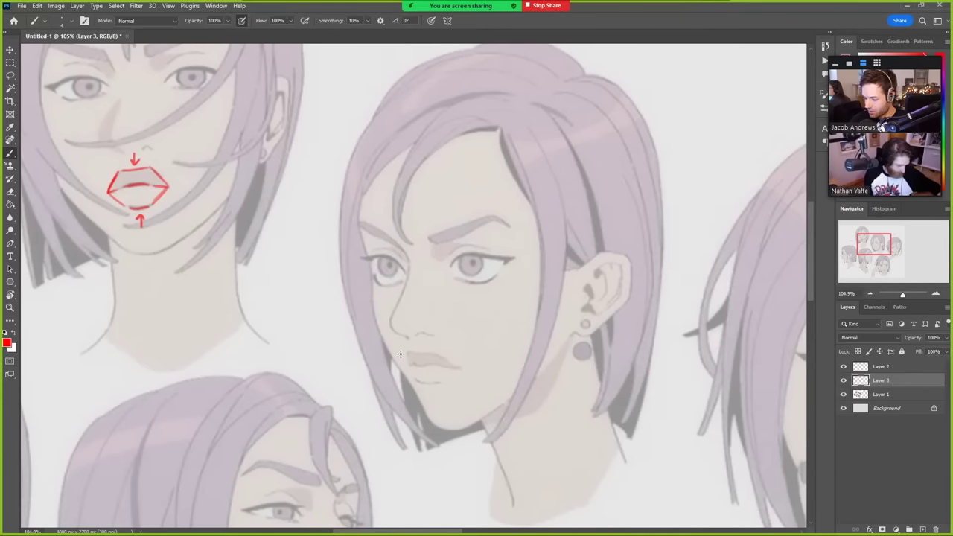
left_click_drag(405, 355, 406, 365)
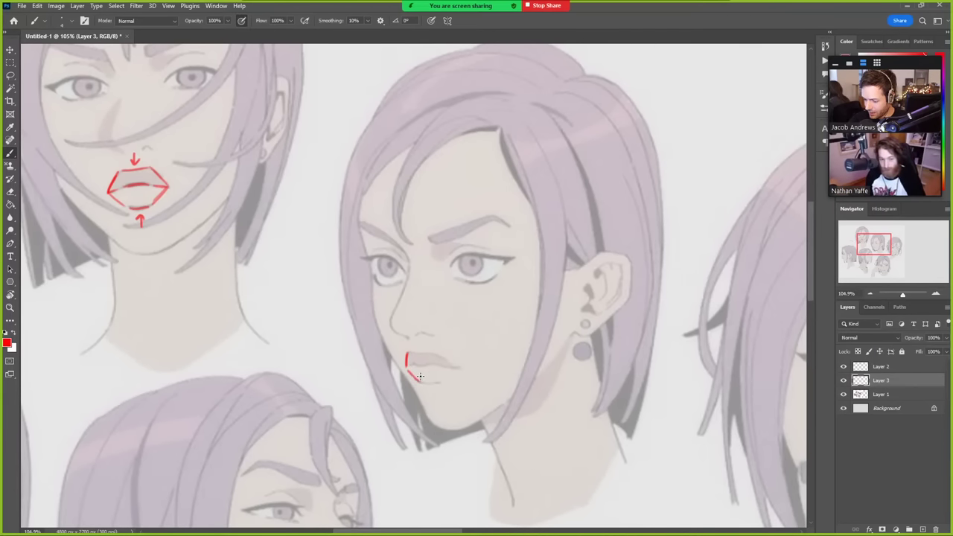
left_click_drag(408, 370, 419, 380)
mouse_move(387, 348)
left_mouse_down()
mouse_move(400, 353)
mouse_move(394, 361)
left_mouse_up()
mouse_move(396, 397)
left_mouse_down()
mouse_move(407, 383)
mouse_move(411, 390)
mouse_move(409, 353)
mouse_move(424, 352)
left_mouse_up()
key("ctrl+z")
key("ctrl+z")
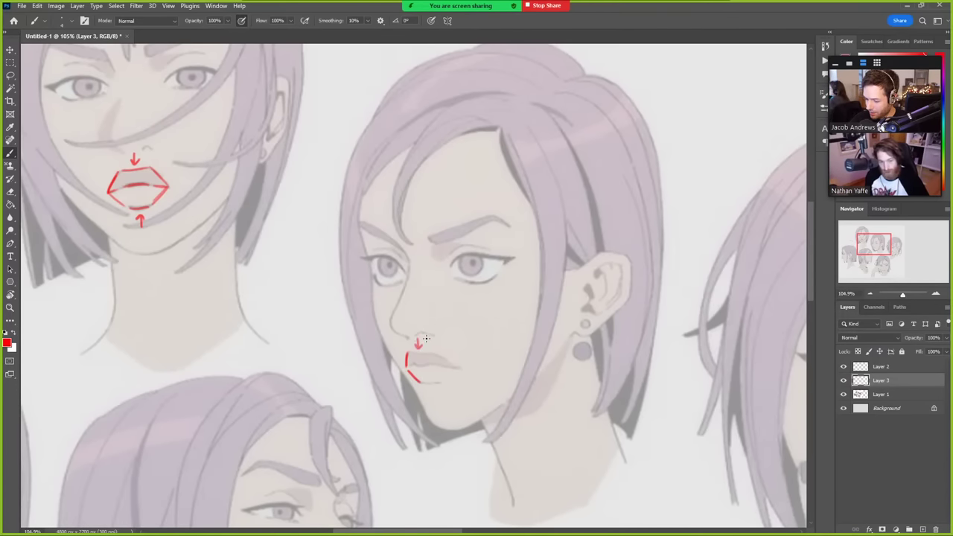
- Extend the mouth stroke rightward and add an arrow left of the lips
mouse_move(420, 354)
left_mouse_down()
mouse_move(432, 354)
mouse_move(437, 382)
left_mouse_up()
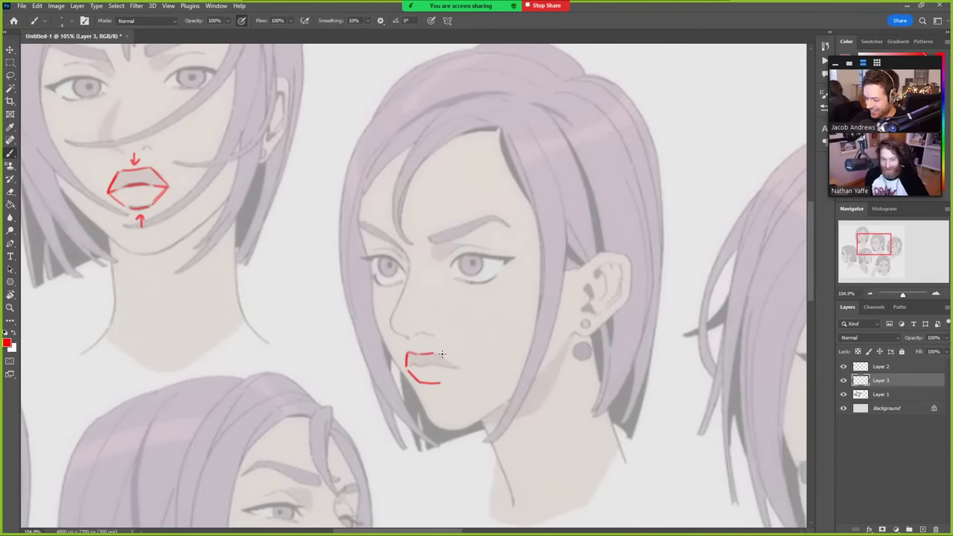
mouse_move(435, 353)
left_mouse_down()
mouse_move(459, 364)
mouse_move(456, 339)
mouse_move(457, 356)
mouse_move(464, 345)
left_mouse_up()
key("ctrl+z")
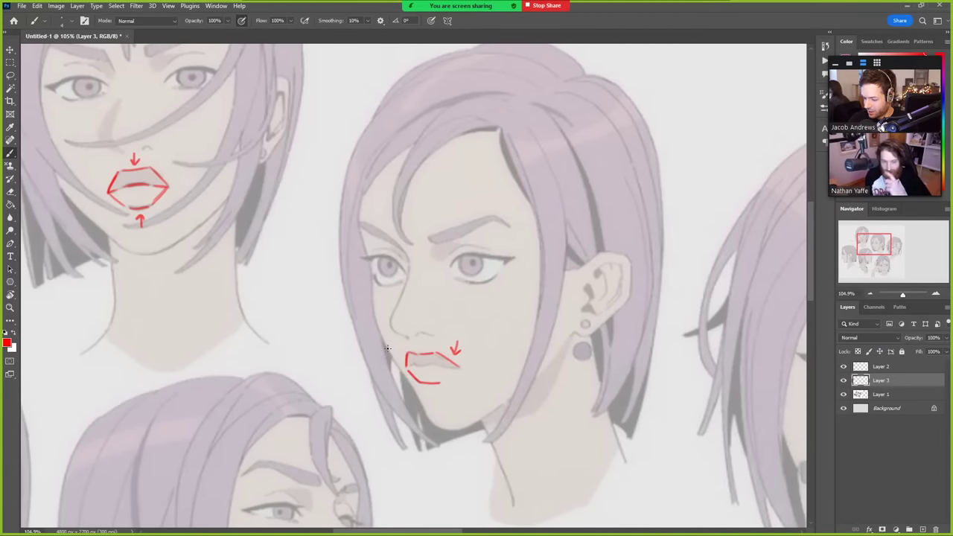
left_click_drag(385, 355, 400, 356)
left_click_drag(391, 346, 392, 361)
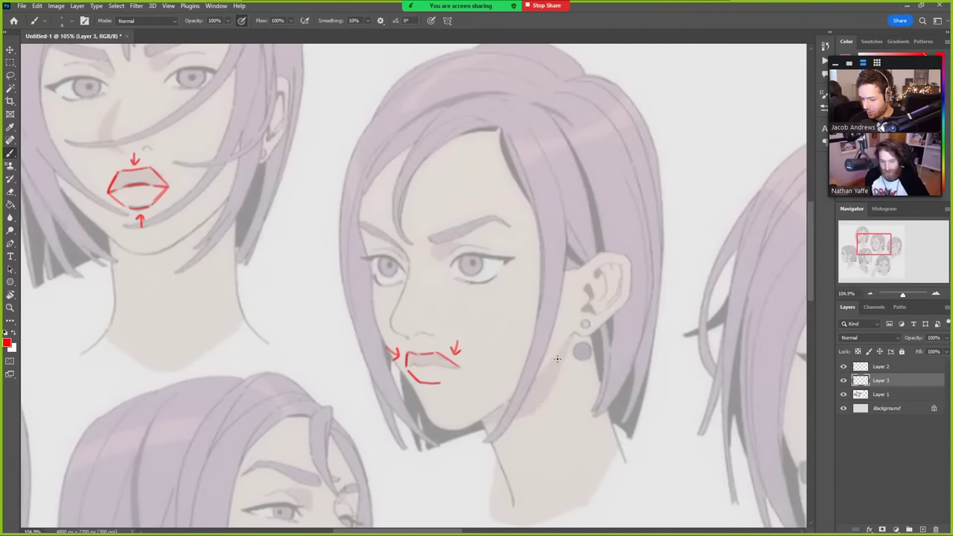
left_click_drag(442, 381, 460, 366)
key("ctrl+z")
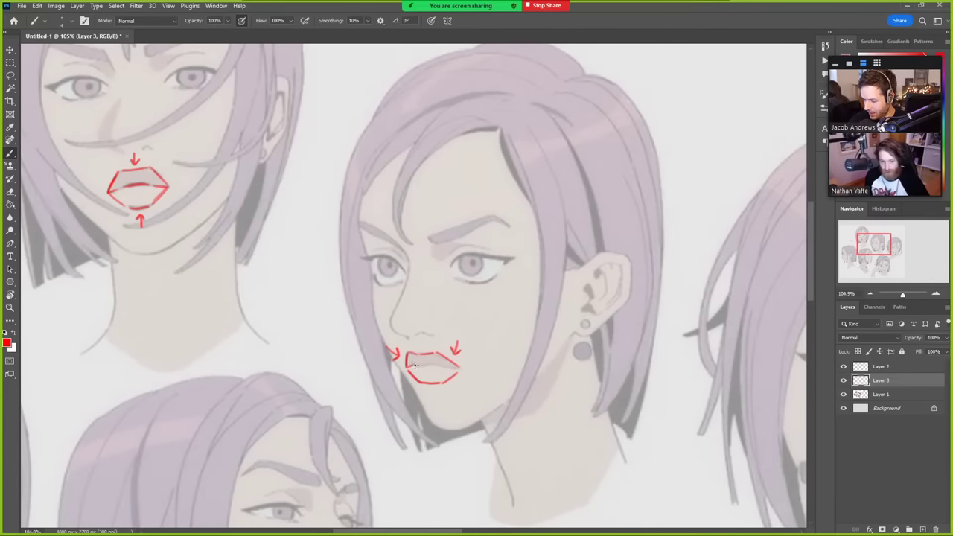
- Complete the arrowhead left of the lips, then erase stray arrow marks beside them
mouse_move(416, 374)
left_mouse_down()
mouse_move(428, 373)
mouse_move(422, 378)
left_mouse_up()
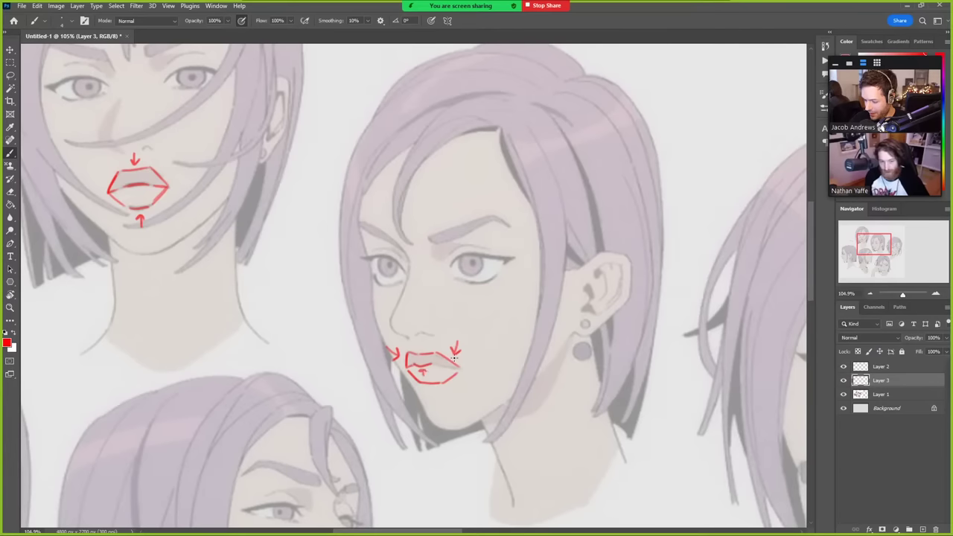
key("ctrl+z")
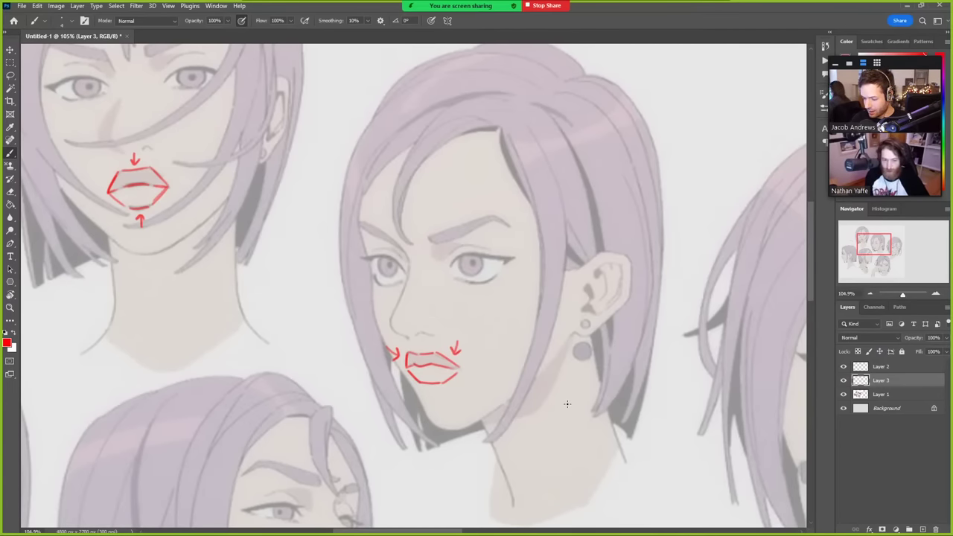
left_click_drag(399, 355, 393, 361)
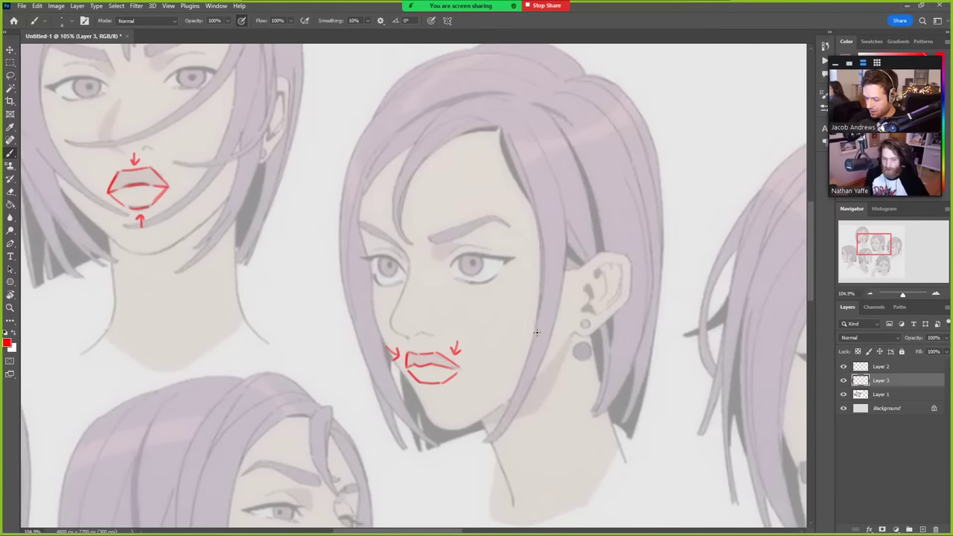
key("e")
left_click_drag(457, 355, 455, 342)
- Erase leftover arrow marks and draw a simplified red lip sketch on the middle face's cheek
left_click_drag(385, 342, 389, 348)
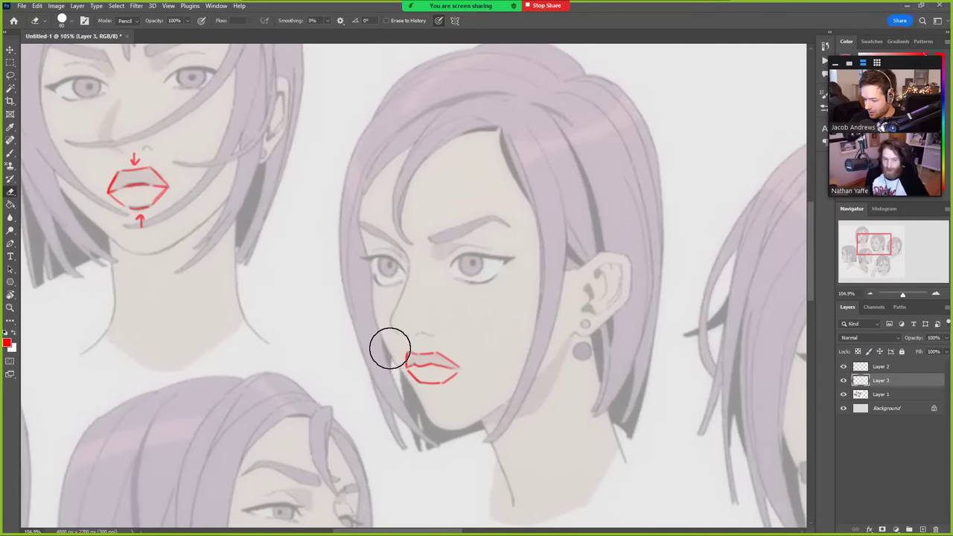
key("b")
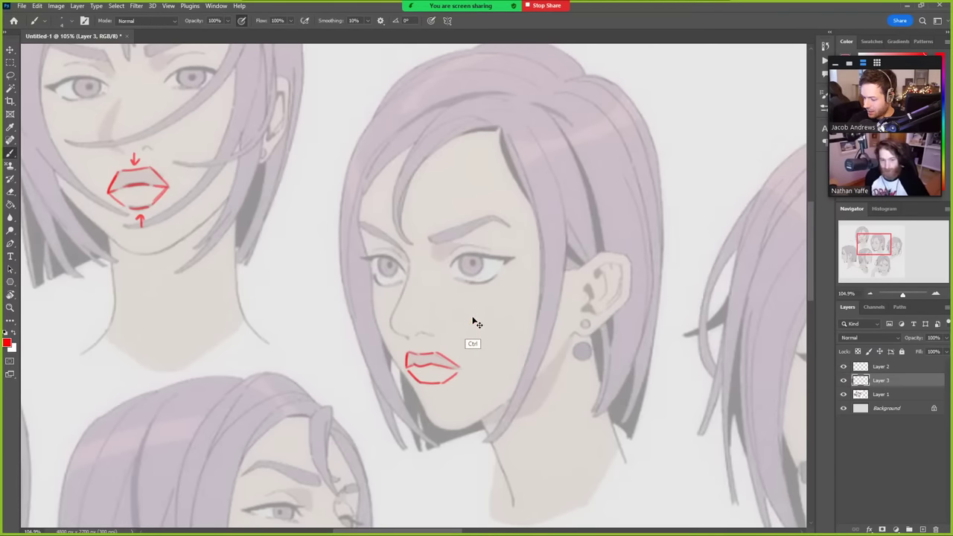
mouse_move(468, 332)
left_mouse_down()
mouse_move(473, 313)
mouse_move(479, 345)
left_mouse_up()
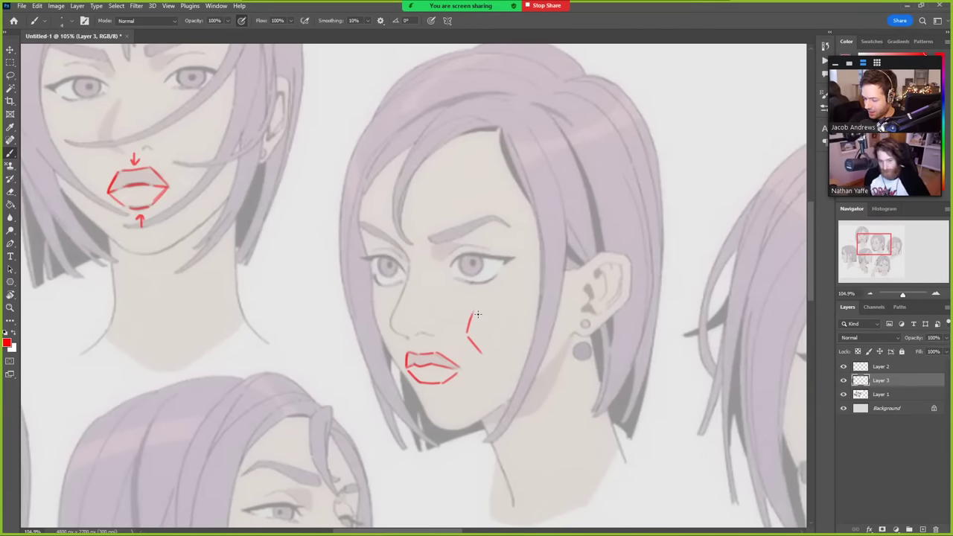
left_click_drag(472, 311, 510, 307)
key("ctrl+z")
mouse_move(442, 313)
left_mouse_down()
mouse_move(456, 324)
mouse_move(527, 328)
left_mouse_up()
key("ctrl+z")
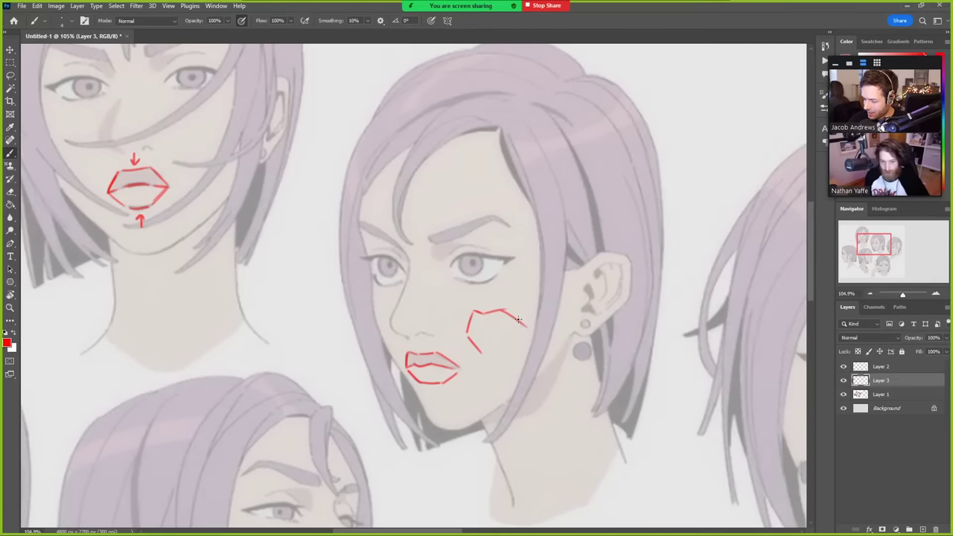
mouse_move(480, 353)
left_mouse_down()
mouse_move(521, 347)
mouse_move(509, 354)
mouse_move(524, 339)
mouse_move(486, 335)
mouse_move(519, 327)
mouse_move(502, 332)
mouse_move(529, 334)
left_mouse_up()
key("ctrl+z")
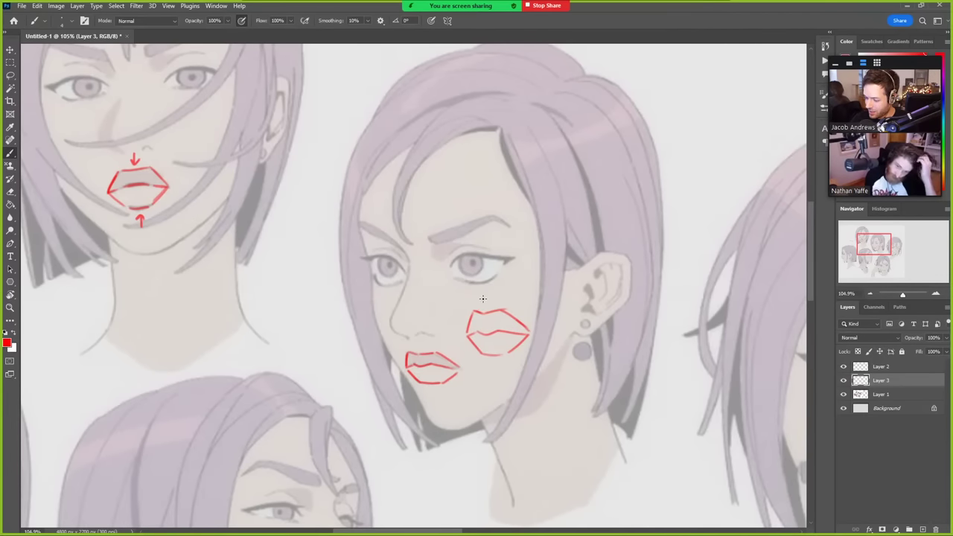
left_click_drag(456, 304, 466, 306)
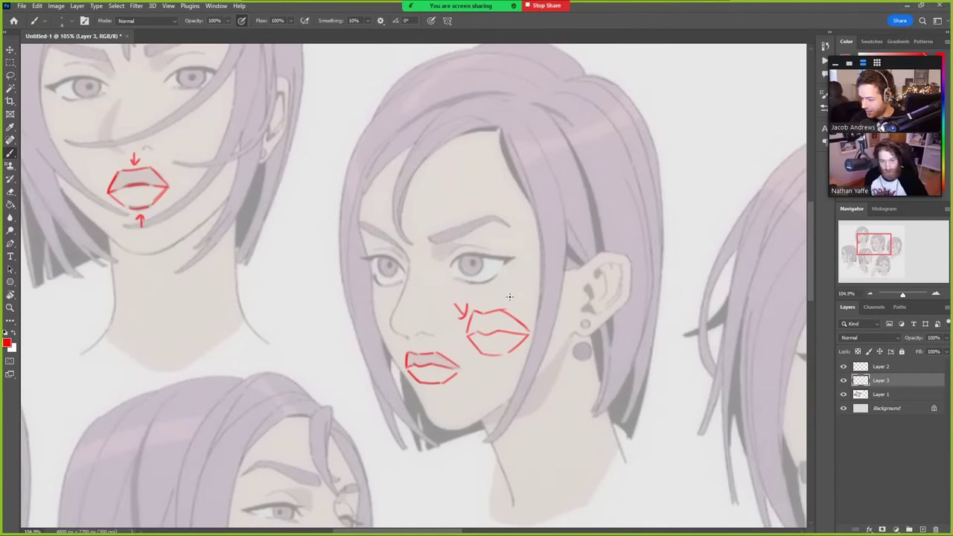
key("ctrl+z")
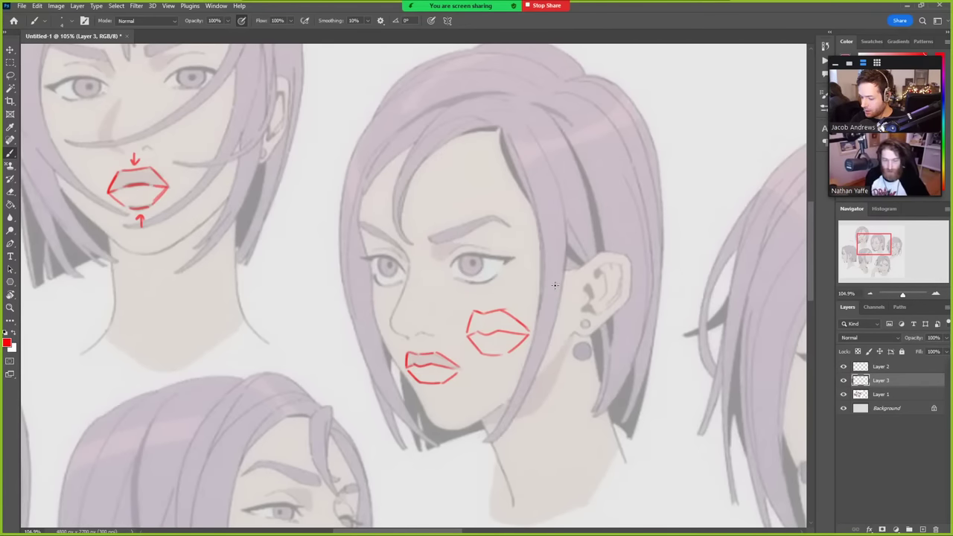
- Remove trial centre and eye-level guides from the middle face, then pan to the hand-on-chin face
key("z")
mouse_move(596, 380)
left_mouse_down()
mouse_move(562, 385)
mouse_move(575, 386)
left_mouse_up()
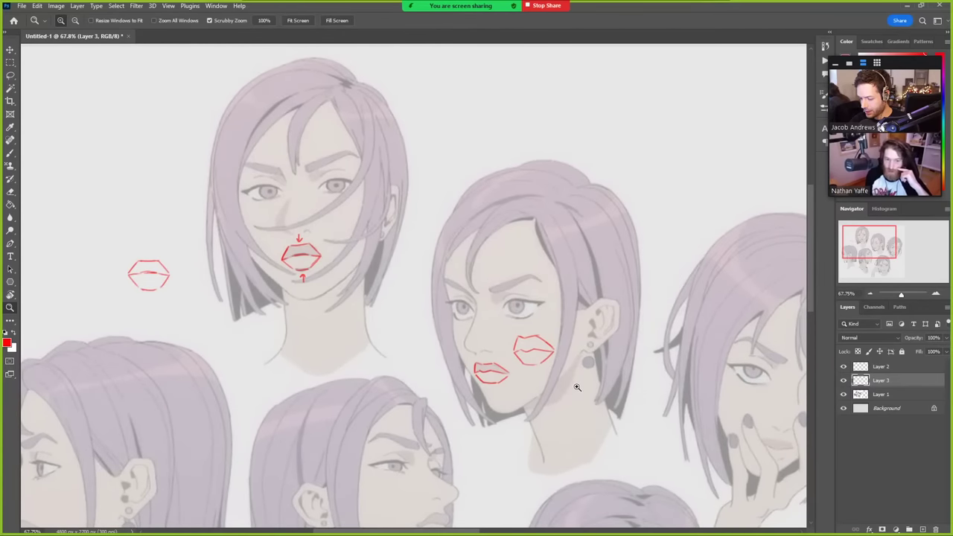
key("b")
mouse_move(485, 208)
left_mouse_down()
mouse_move(485, 347)
mouse_move(480, 314)
mouse_move(494, 408)
left_mouse_up()
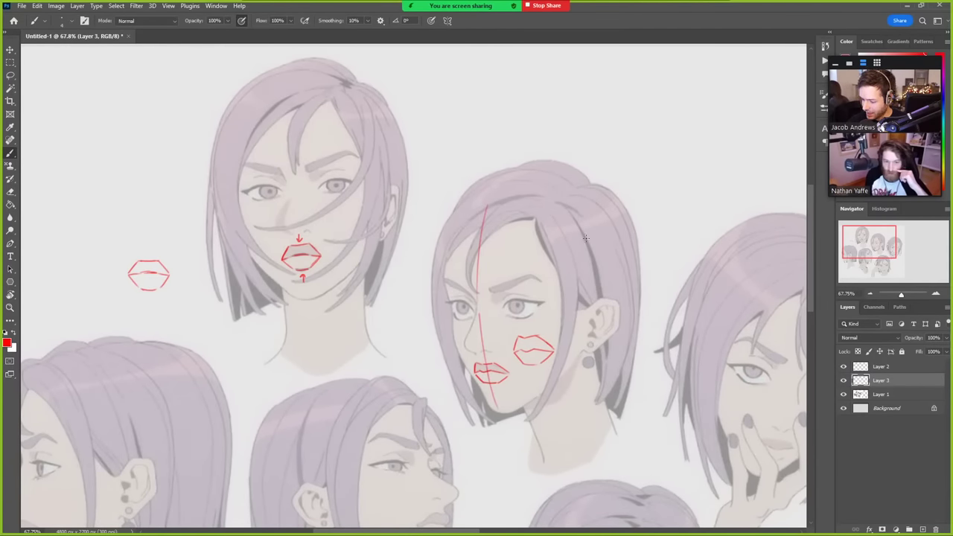
left_click_drag(592, 303, 449, 311)
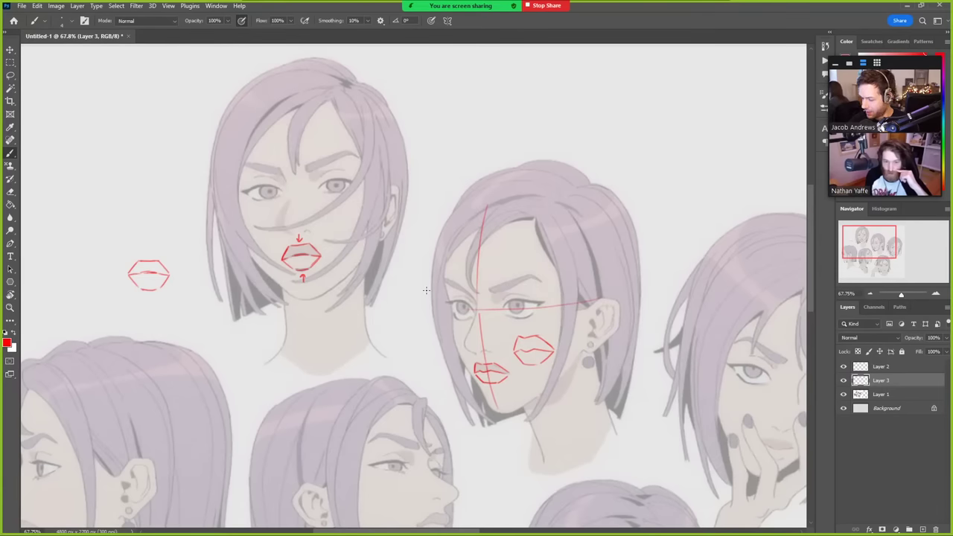
key("ctrl+z")
key("ctrl+z")
key("ctrl+z")
key("ctrl+z")
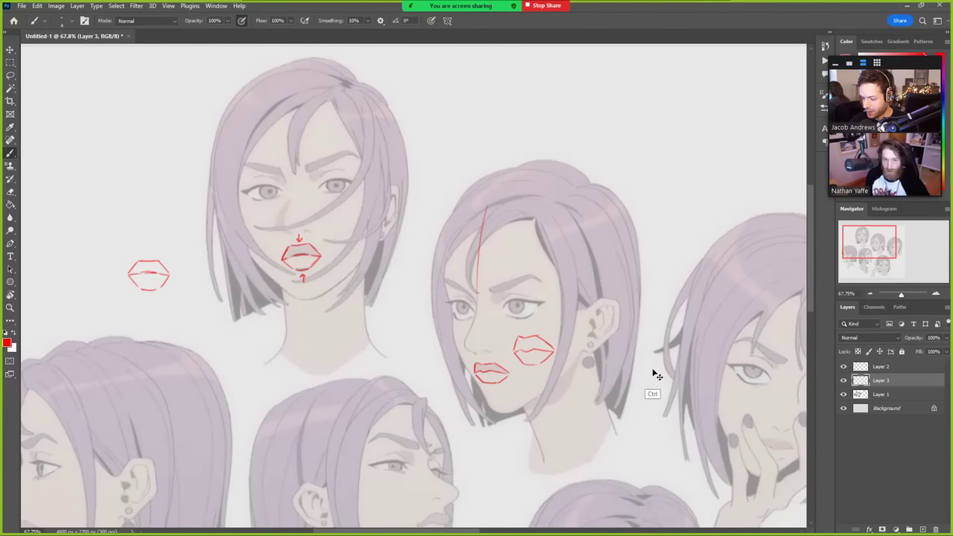
left_click_drag(653, 385, 611, 395)
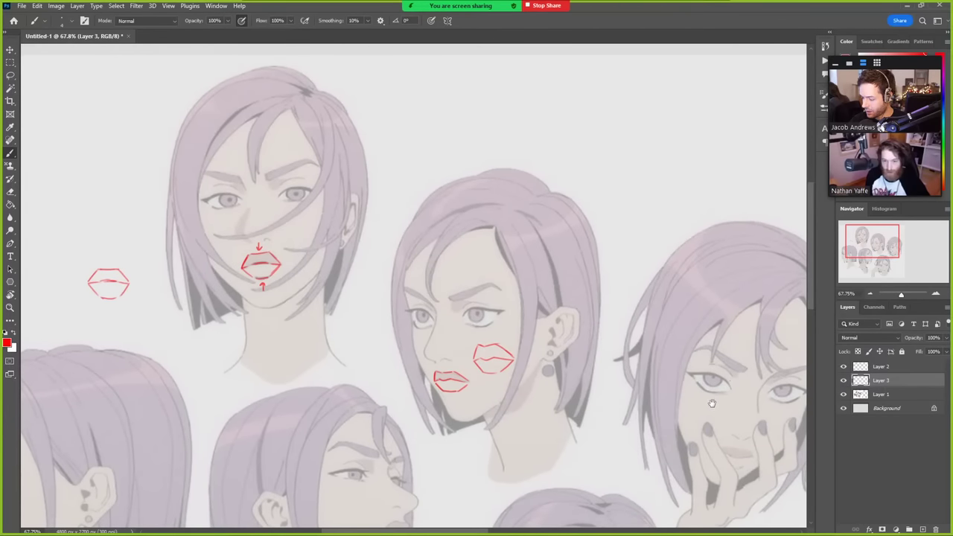
left_click_drag(707, 403, 478, 272)
- Draw a red center line down the hand-on-chin face's forehead, discarding the diagonal guide stroke
scroll(555, 219, "up", 2)
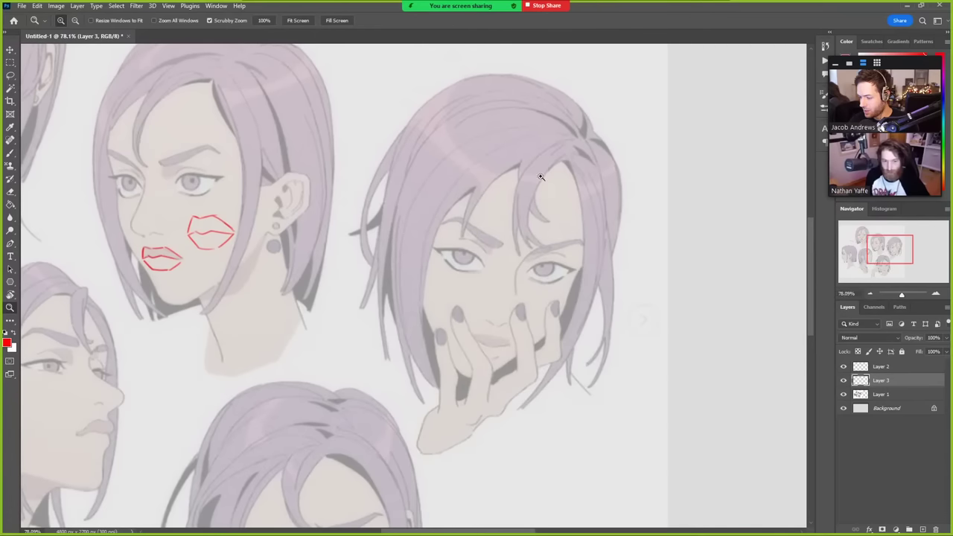
mouse_move(536, 77)
left_mouse_down()
mouse_move(531, 228)
mouse_move(532, 210)
mouse_move(471, 386)
left_mouse_up()
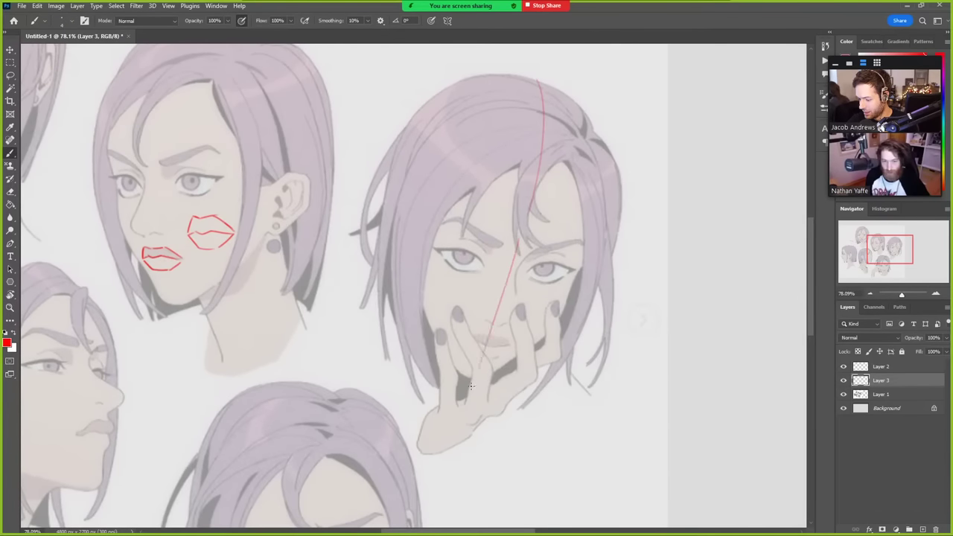
left_click_drag(389, 191, 445, 240)
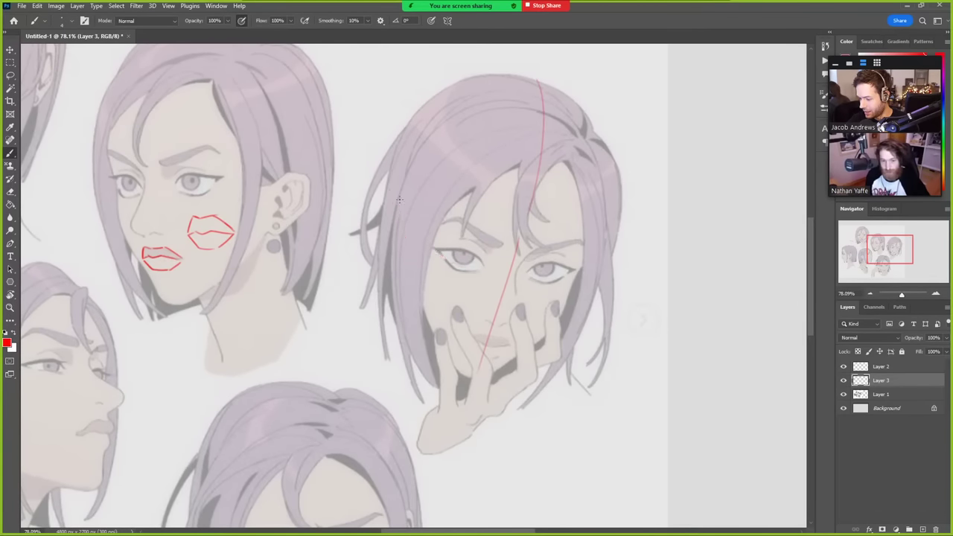
key("ctrl+space")
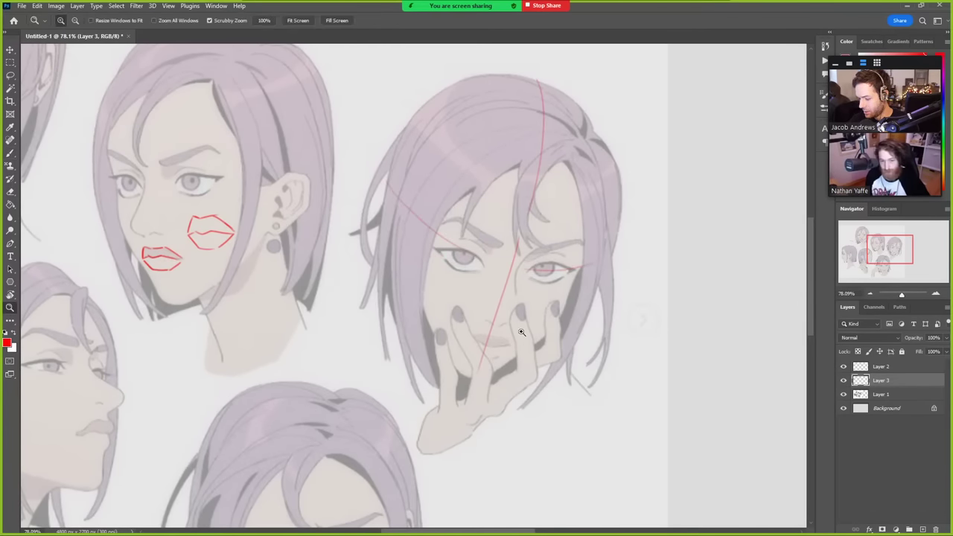
mouse_move(507, 344)
left_mouse_down()
mouse_move(529, 340)
mouse_move(536, 304)
left_mouse_up()
key("ctrl+z")
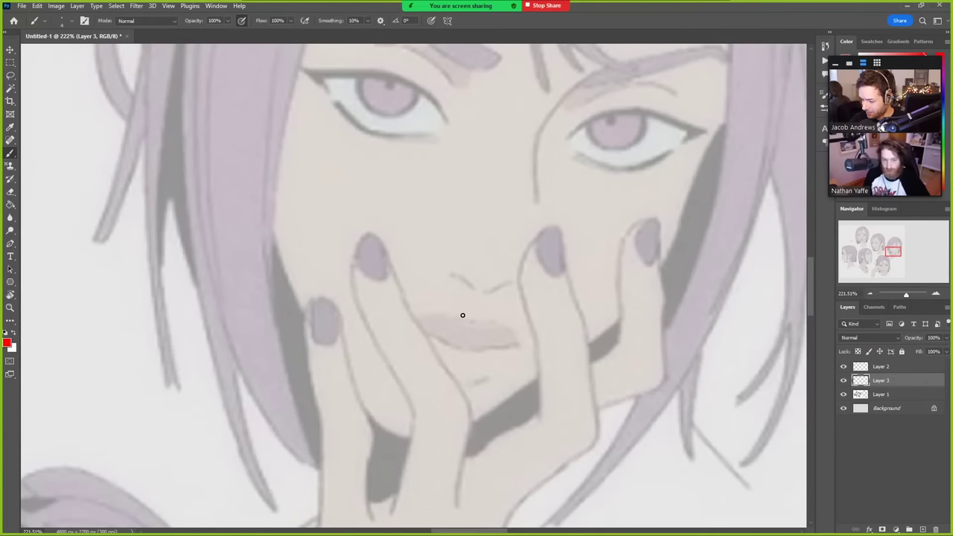
- Trace the face's upper-lip line in red, redrawing it and extending its right end downward
mouse_move(451, 312)
left_mouse_down()
mouse_move(500, 324)
mouse_move(401, 316)
left_mouse_up()
key("ctrl+z")
key("ctrl+z")
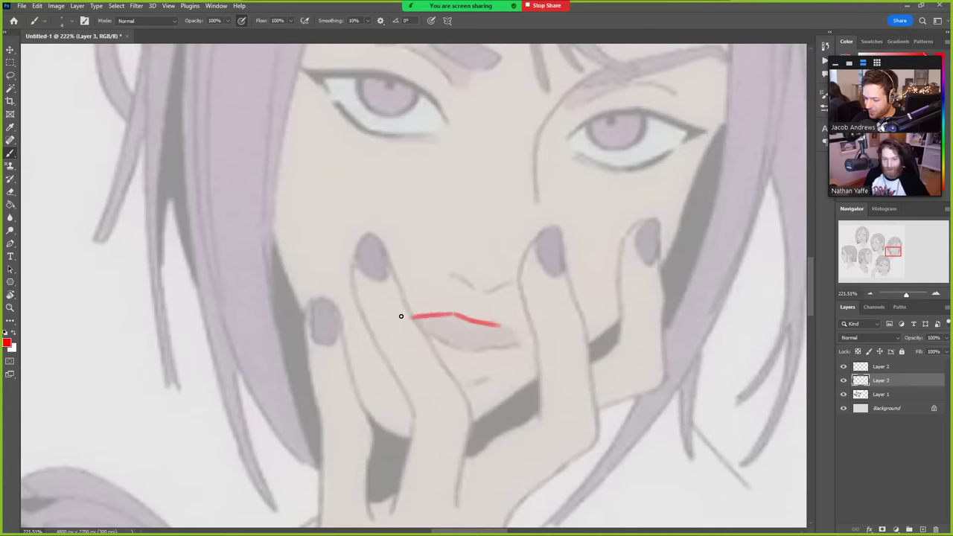
key("ctrl+z")
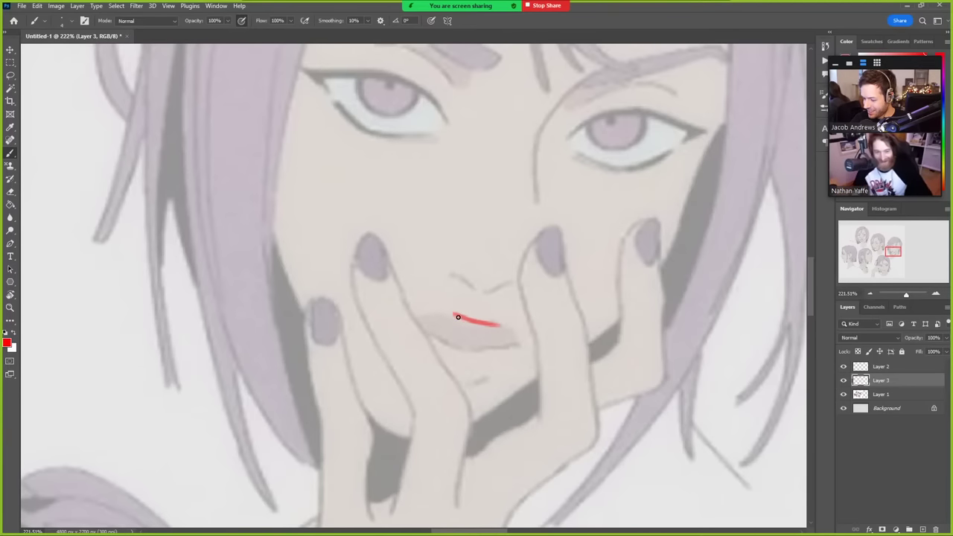
left_click_drag(451, 313, 408, 315)
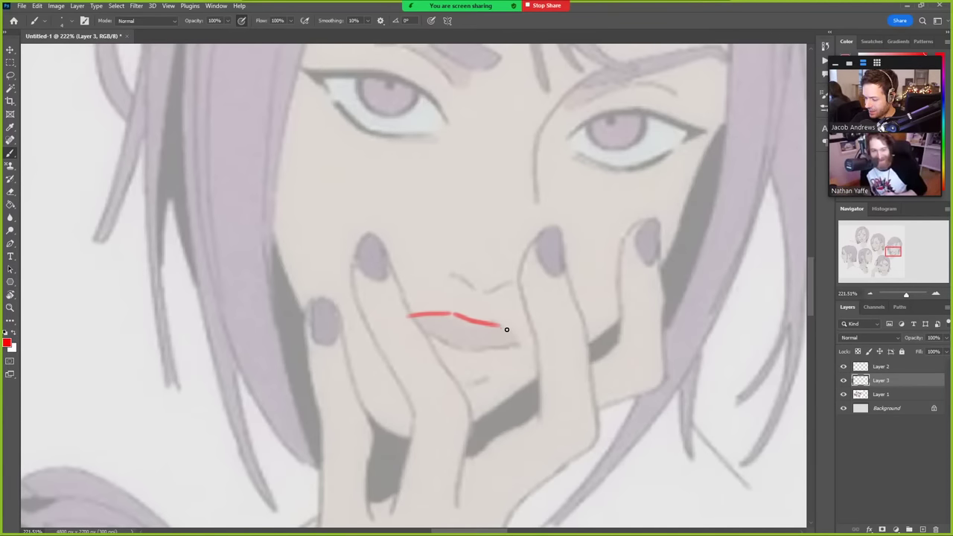
left_click_drag(504, 327, 533, 338)
scroll(545, 334, "down", 5)
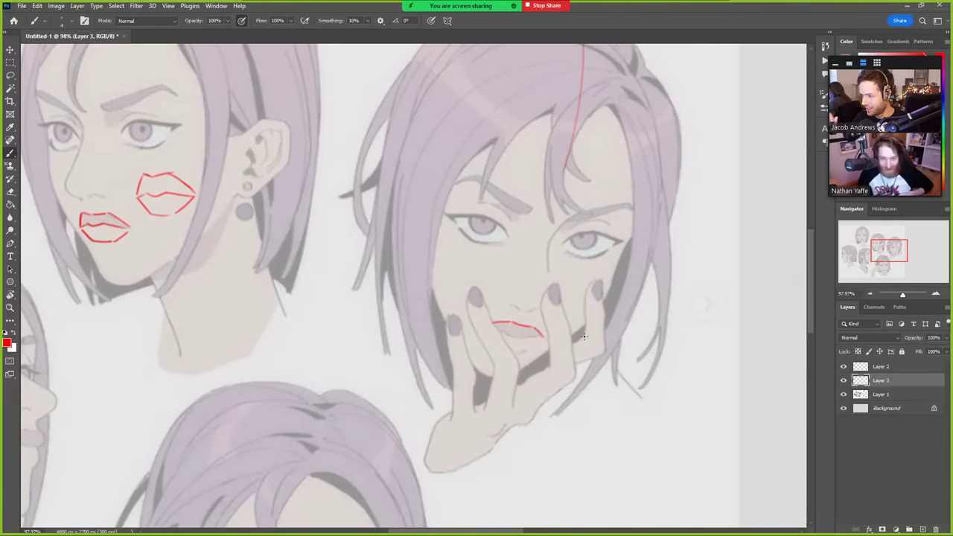
- Mark the lip's right end and add a downward red arrow at its left end, undoing stray strokes
left_click_drag(552, 322, 552, 329)
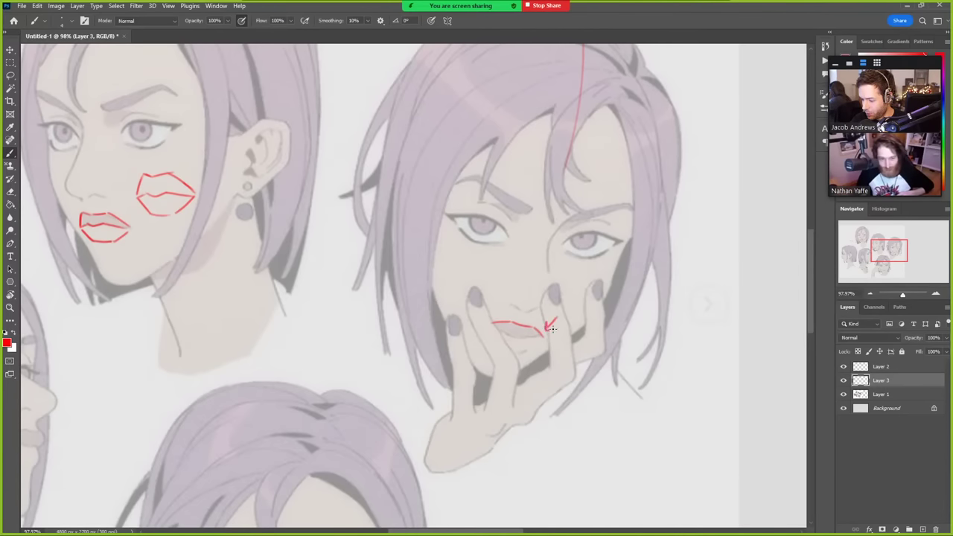
left_click_drag(494, 303, 498, 314)
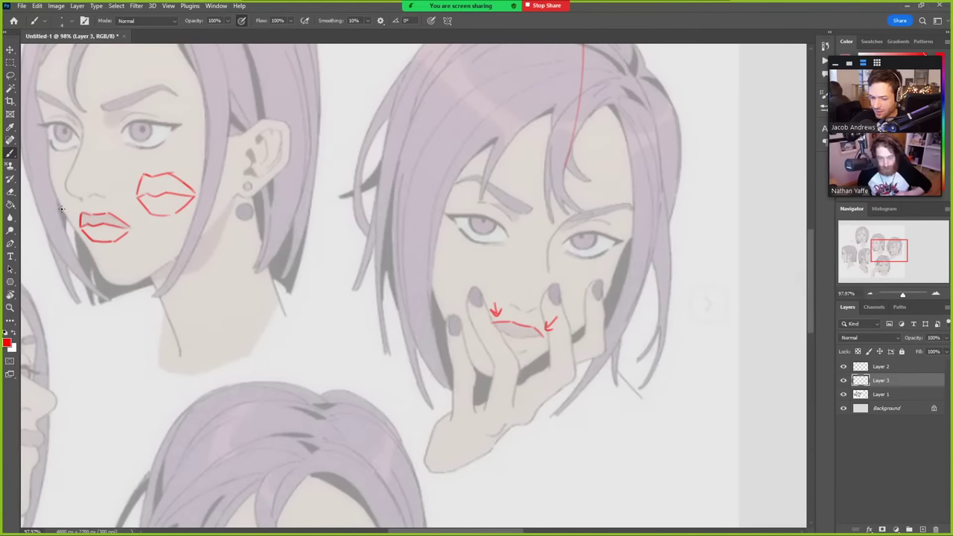
left_click_drag(62, 209, 71, 213)
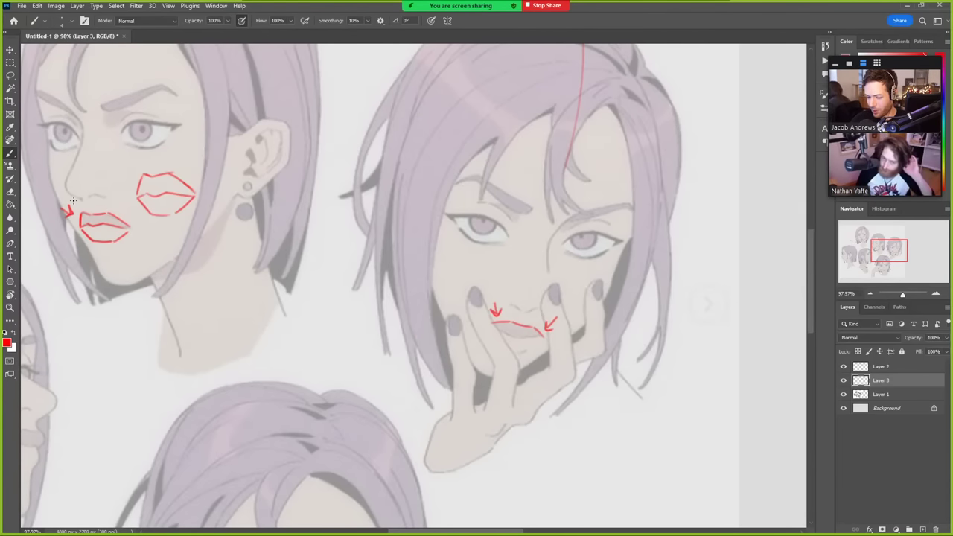
key("ctrl+z")
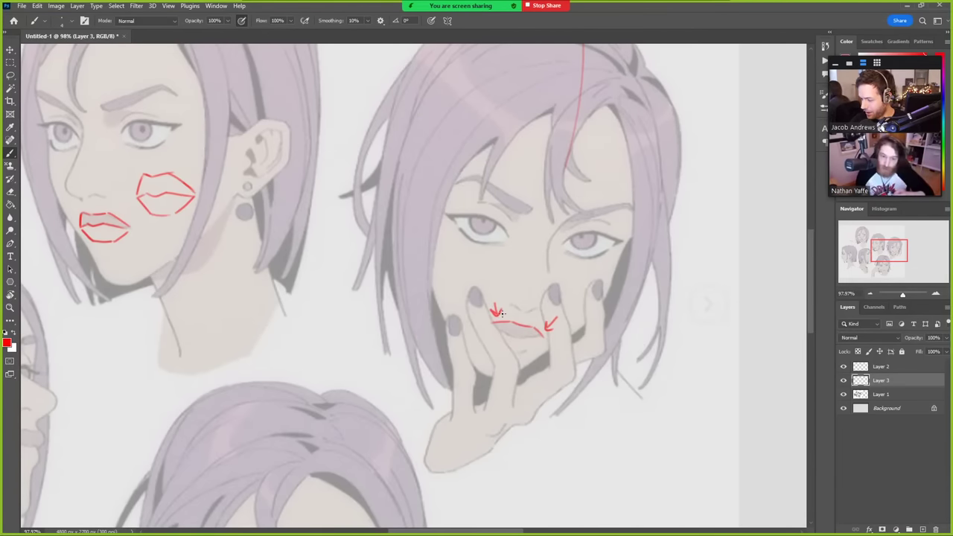
scroll(500, 314, "up", 3)
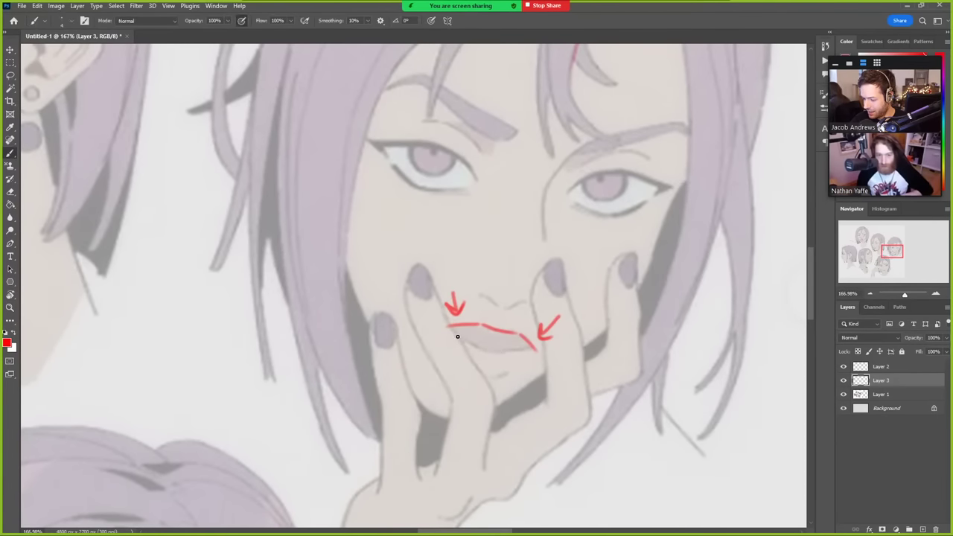
mouse_move(450, 333)
left_mouse_down()
mouse_move(481, 350)
mouse_move(534, 350)
mouse_move(519, 370)
mouse_move(486, 376)
left_mouse_up()
key("ctrl+z")
- Close off the corner of the hand-on-chin face's red lip outline with a short stroke
key("z")
scroll(675, 327, "down", 5)
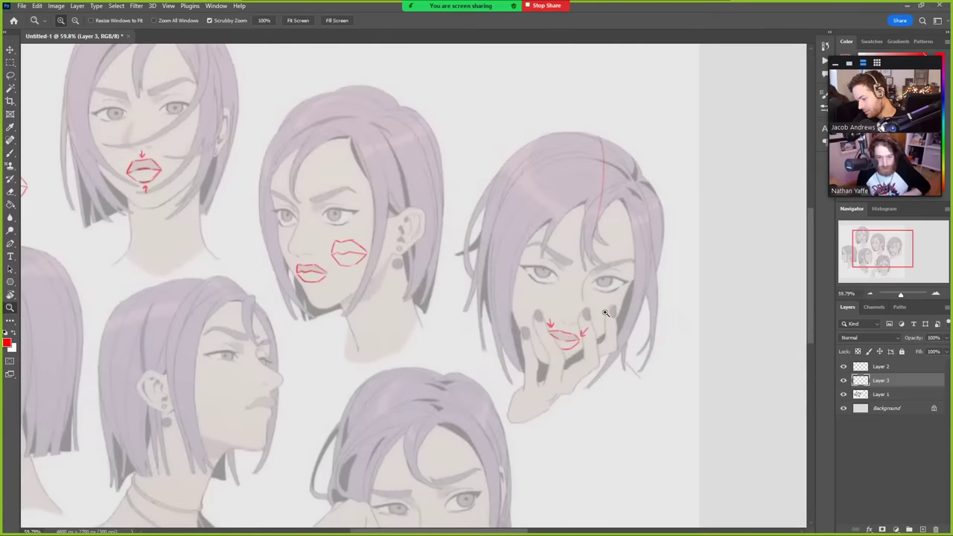
scroll(641, 358, "down", 3)
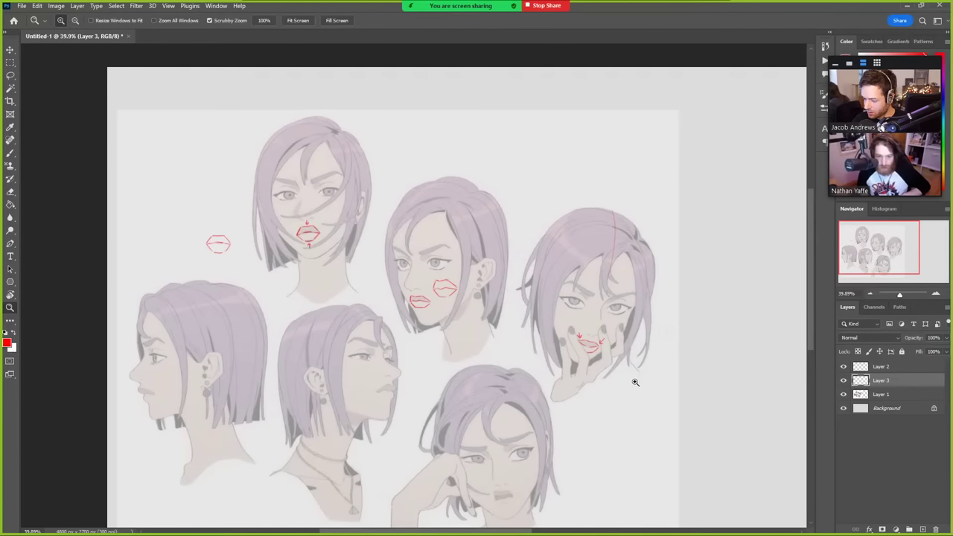
scroll(642, 356, "up", 2)
scroll(644, 351, "up", 2)
key("b")
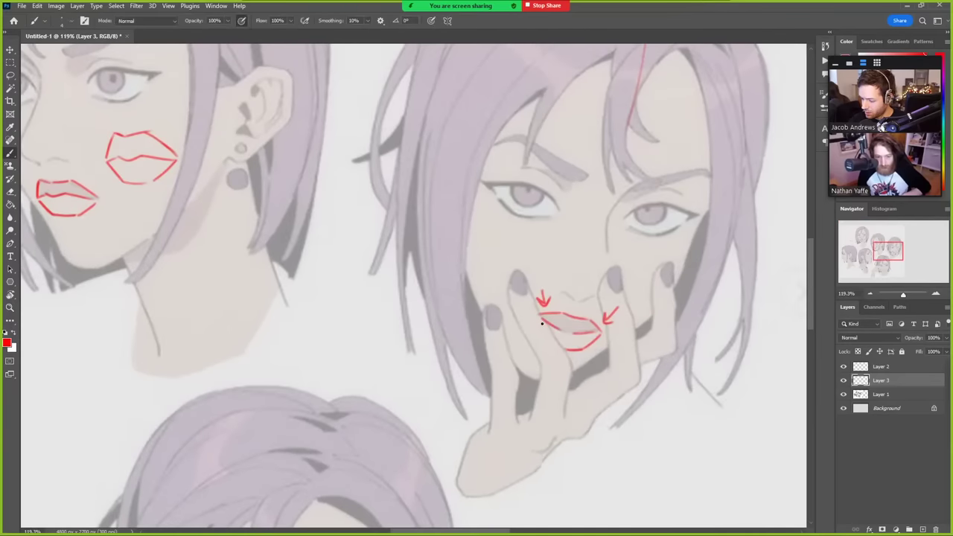
left_click_drag(538, 320, 546, 334)
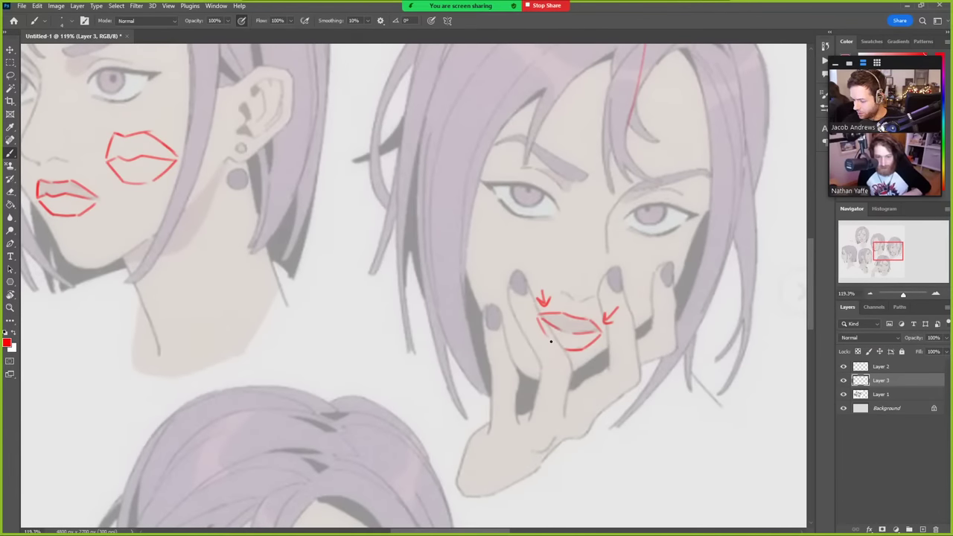
key("z")
scroll(679, 349, "down", 2)
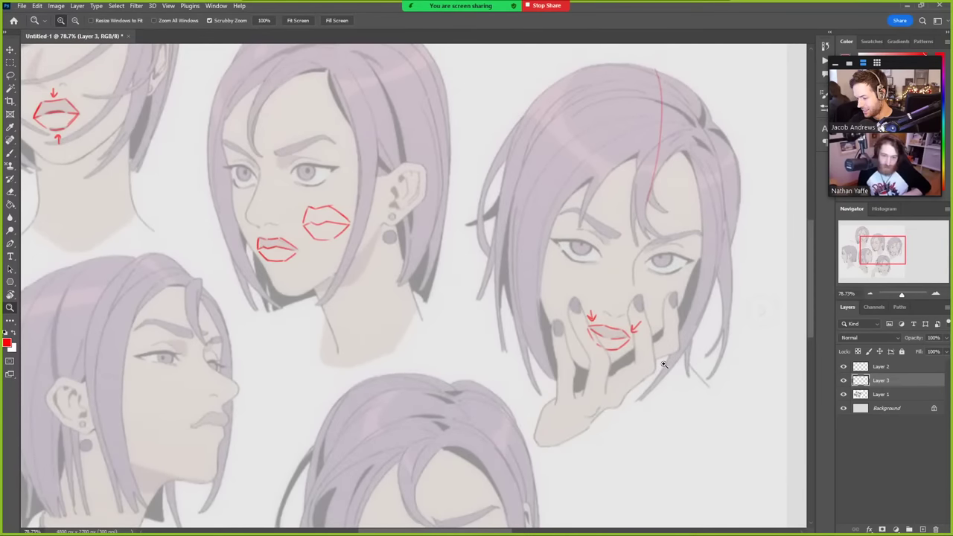
- Pan across the sheet to the left profile face and zoom in on its mouth
left_click_drag(616, 424, 670, 373)
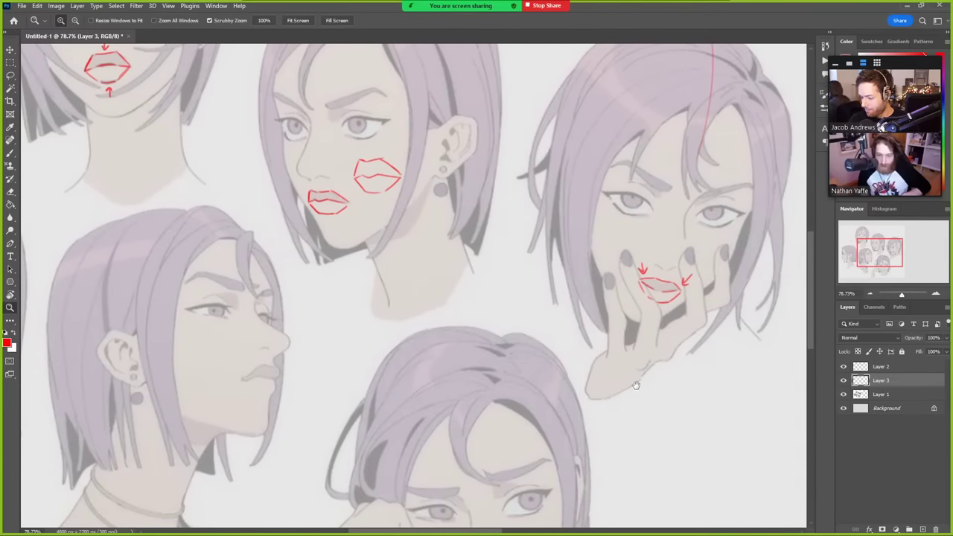
mouse_move(580, 404)
left_mouse_down()
mouse_move(685, 354)
mouse_move(752, 373)
left_mouse_up()
left_click_drag(521, 350, 653, 387)
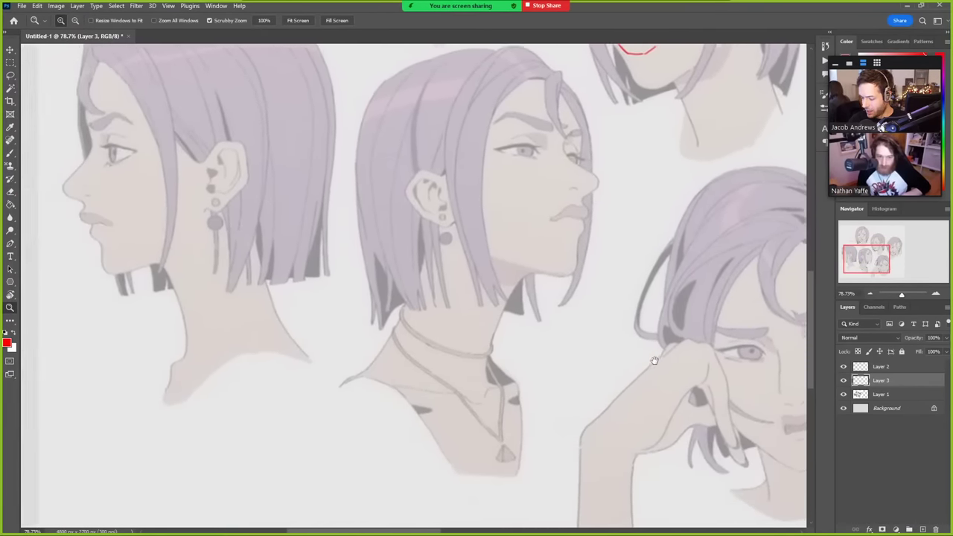
mouse_move(476, 387)
left_mouse_down()
mouse_move(593, 446)
mouse_move(606, 383)
mouse_move(583, 380)
mouse_move(570, 397)
mouse_move(560, 387)
left_mouse_up()
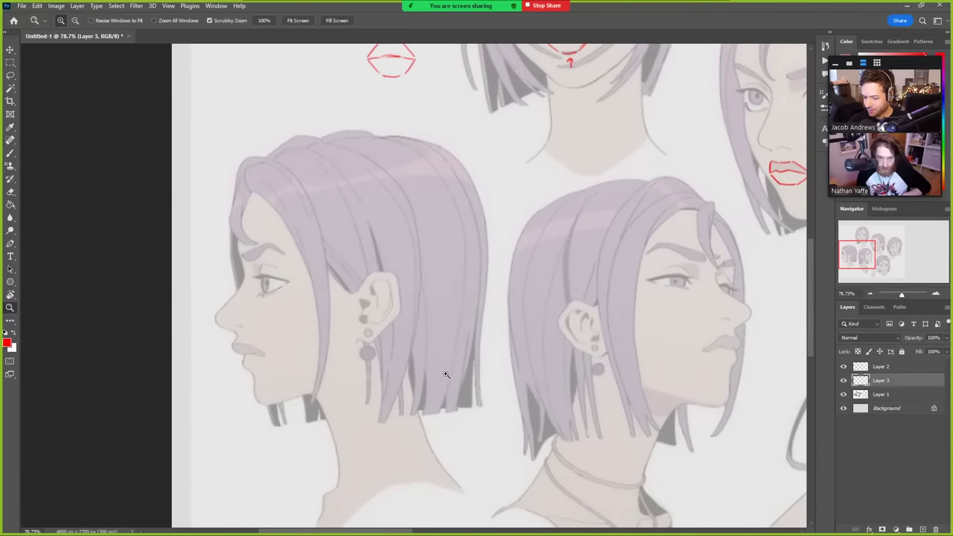
left_click_drag(242, 352, 278, 339)
- Trace the profile in red from nose tip past the upper lip down to the jaw
key("b")
mouse_move(152, 320)
left_mouse_down()
mouse_move(178, 319)
mouse_move(173, 348)
left_mouse_up()
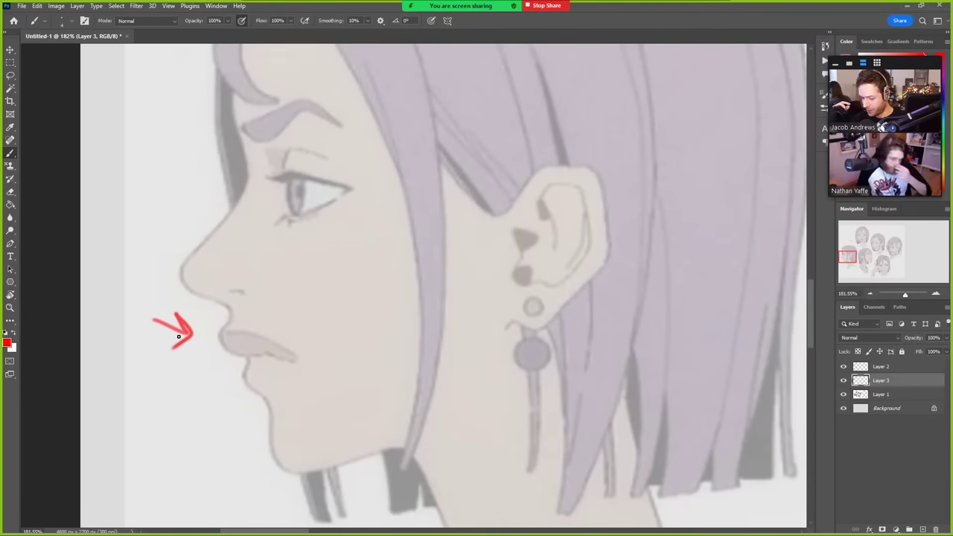
key("ctrl+z")
key("ctrl+z")
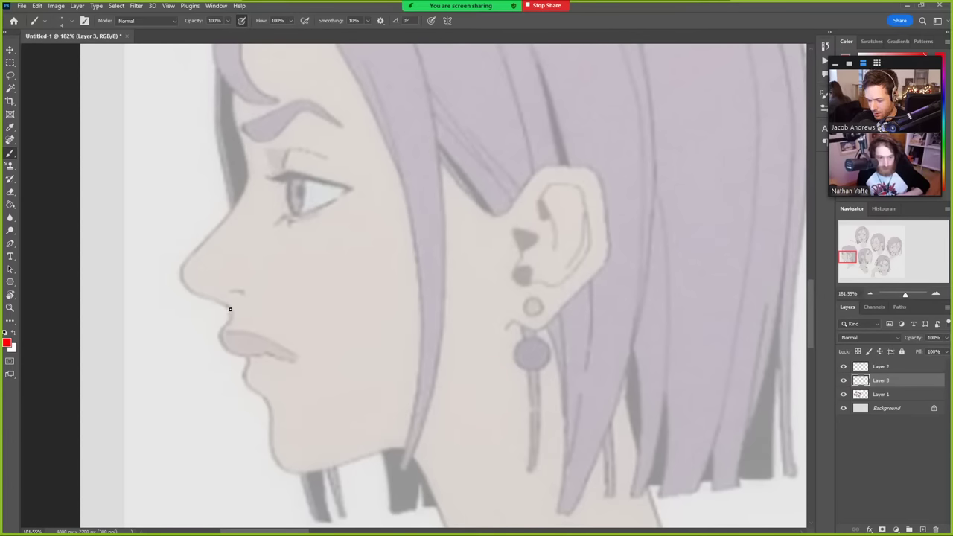
mouse_move(227, 305)
left_mouse_down()
mouse_move(216, 337)
mouse_move(245, 383)
left_mouse_up()
left_click_drag(223, 343, 283, 463)
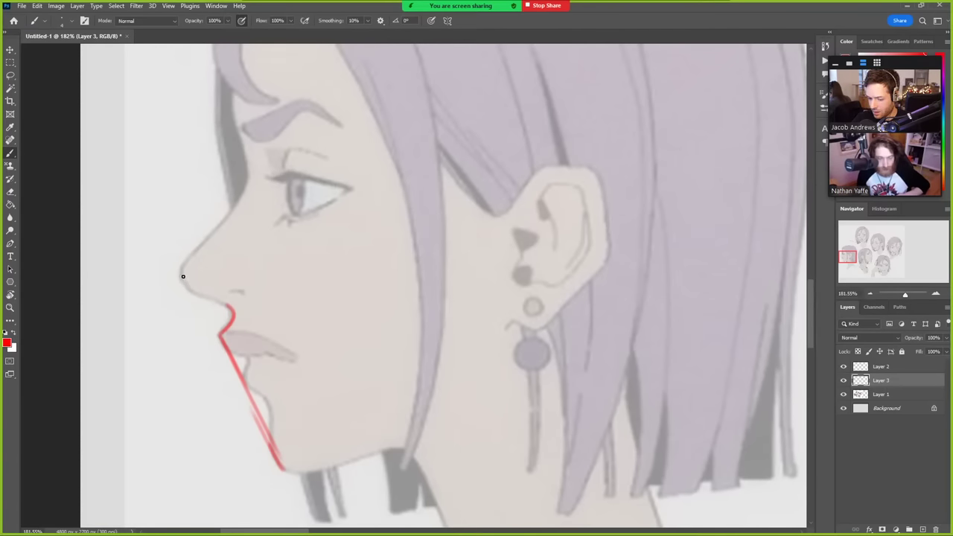
- Draw the red line from the profile's nose tip down past the lip, after several retries
left_click_drag(181, 276, 215, 344)
key("ctrl+z")
left_click_drag(183, 278, 219, 342)
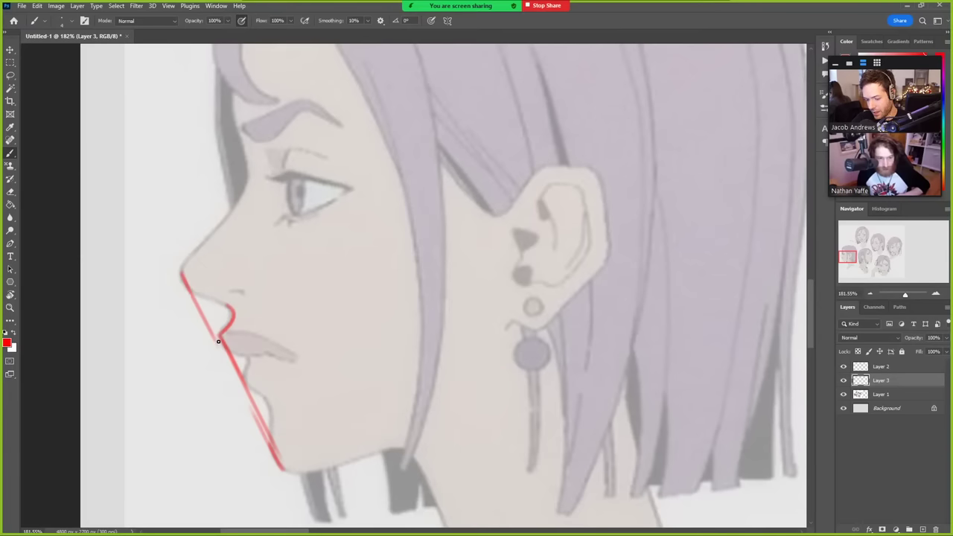
key("ctrl+z")
key("ctrl+z")
key("ctrl+z")
key("ctrl+z")
key("ctrl+z")
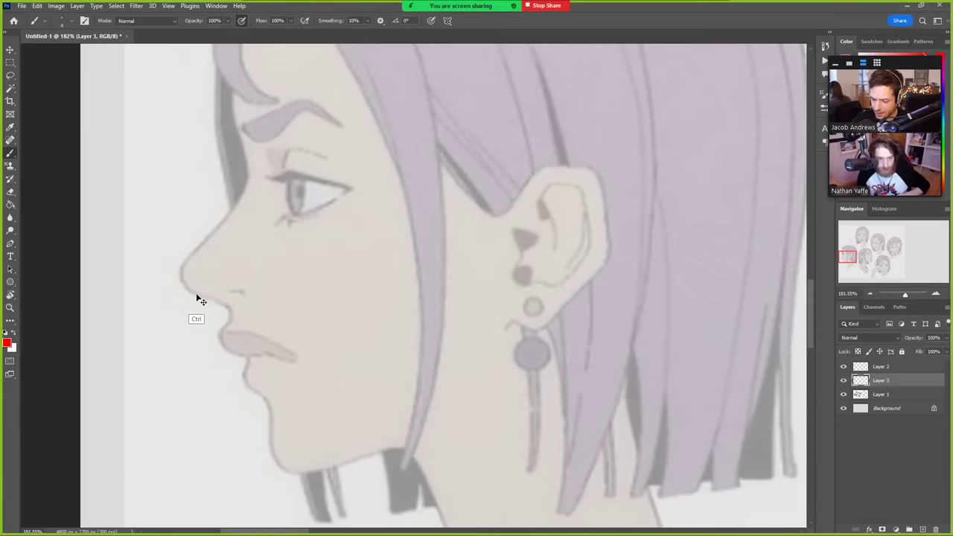
left_click_drag(183, 276, 225, 352)
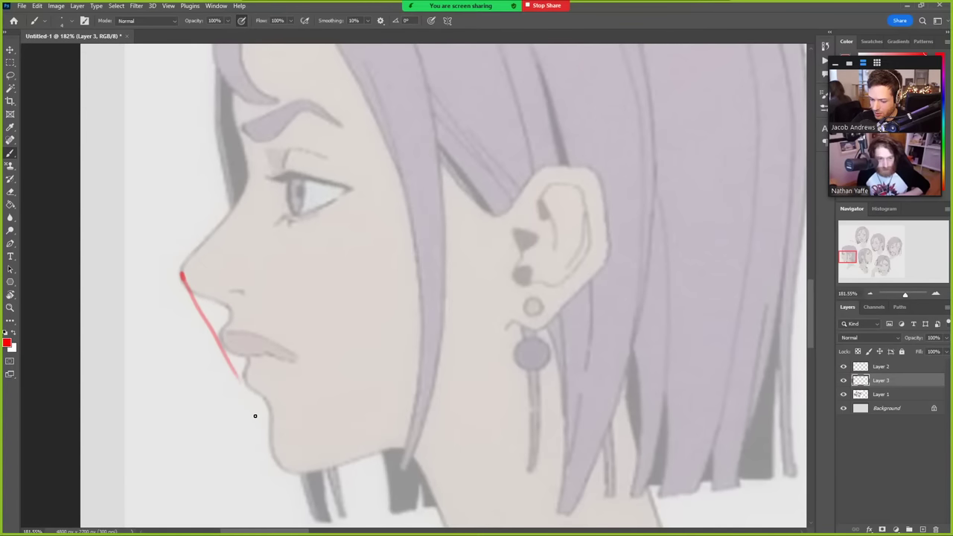
key("ctrl+z")
left_click_drag(182, 277, 277, 464)
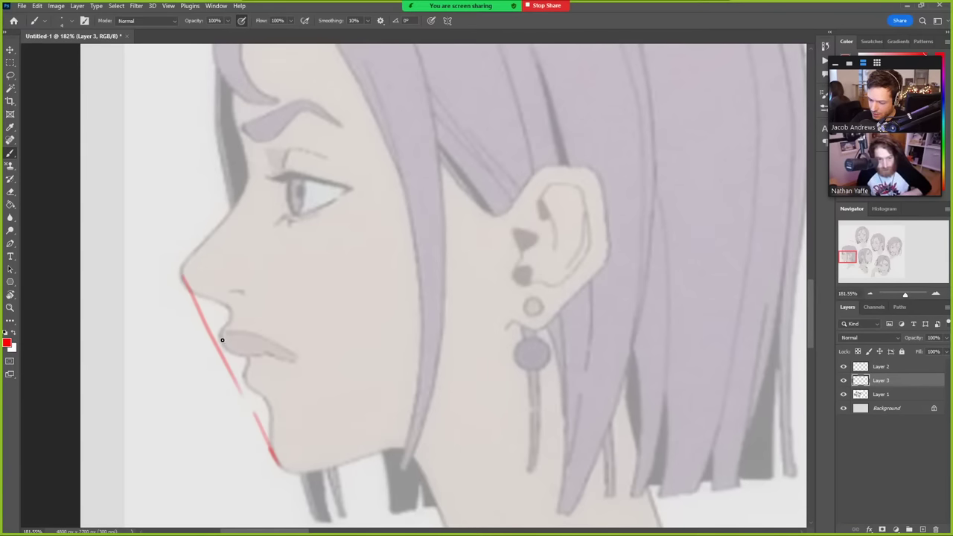
- Trace the line from the lips to the chin and add two small red arrows at the mouth
left_click_drag(222, 337, 247, 384)
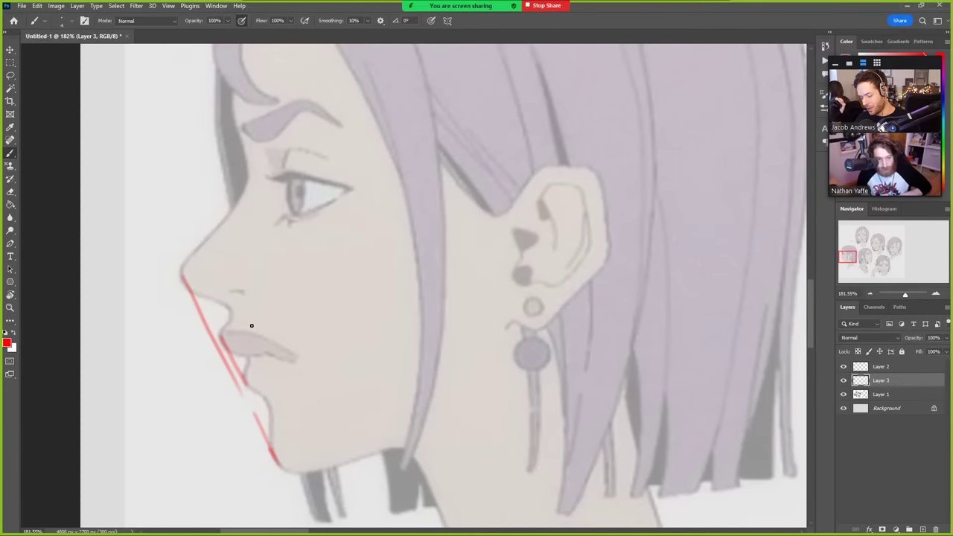
mouse_move(200, 376)
left_mouse_down()
mouse_move(202, 356)
mouse_move(210, 367)
left_mouse_up()
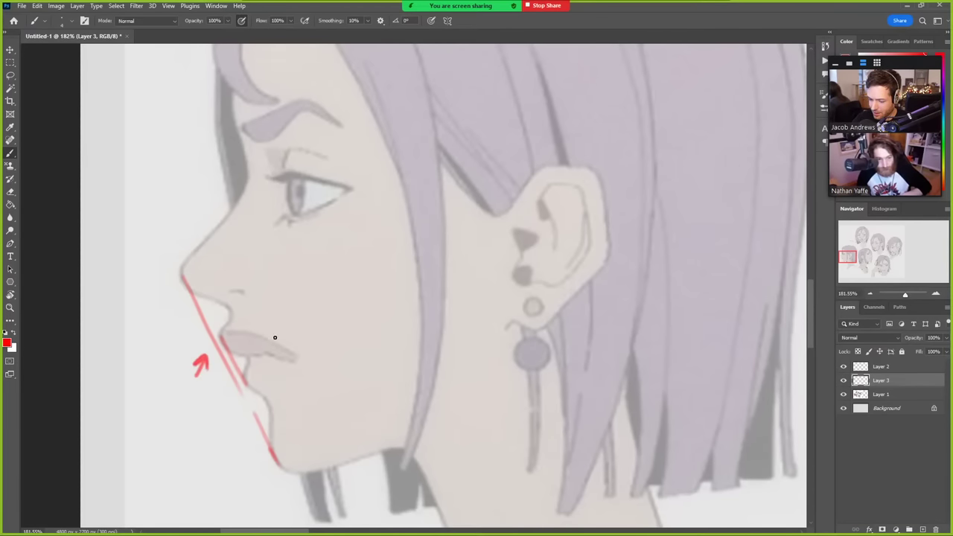
left_click_drag(252, 340, 248, 355)
left_click_drag(242, 348, 258, 357)
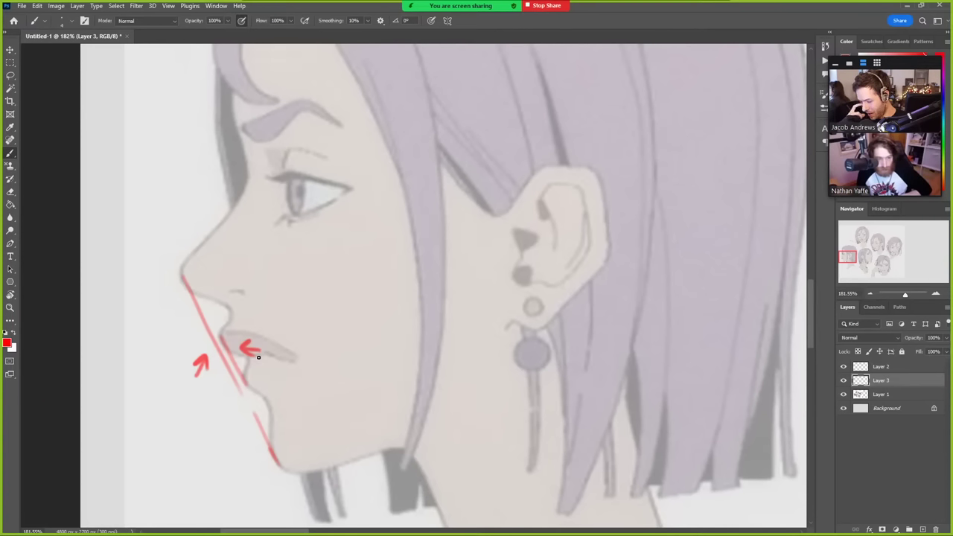
- Remove the two arrows and trace the profile's upper lip in red
key("ctrl+z")
key("ctrl+z")
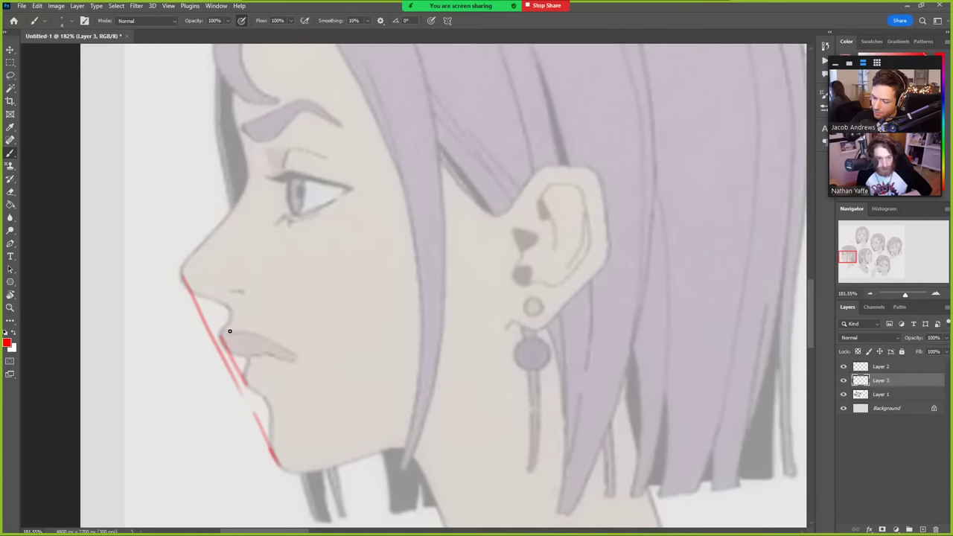
left_click_drag(243, 366, 240, 353)
key("ctrl+z")
key("ctrl+z")
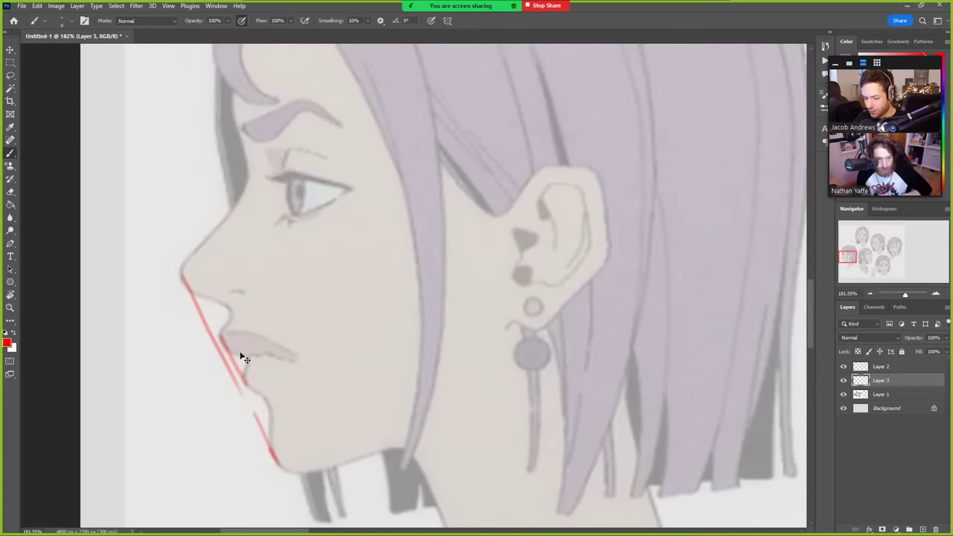
left_click_drag(219, 333, 269, 338)
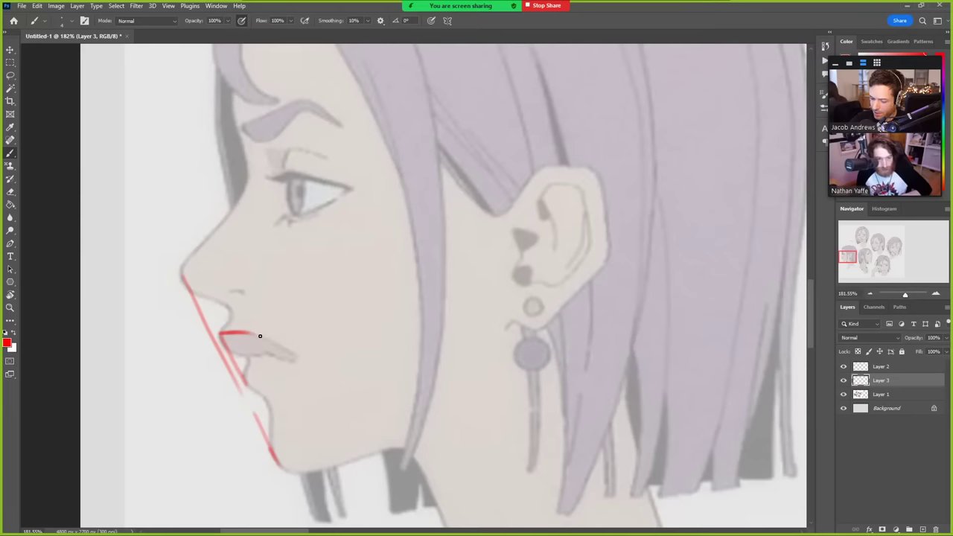
left_click_drag(220, 332, 248, 332)
key("ctrl+z")
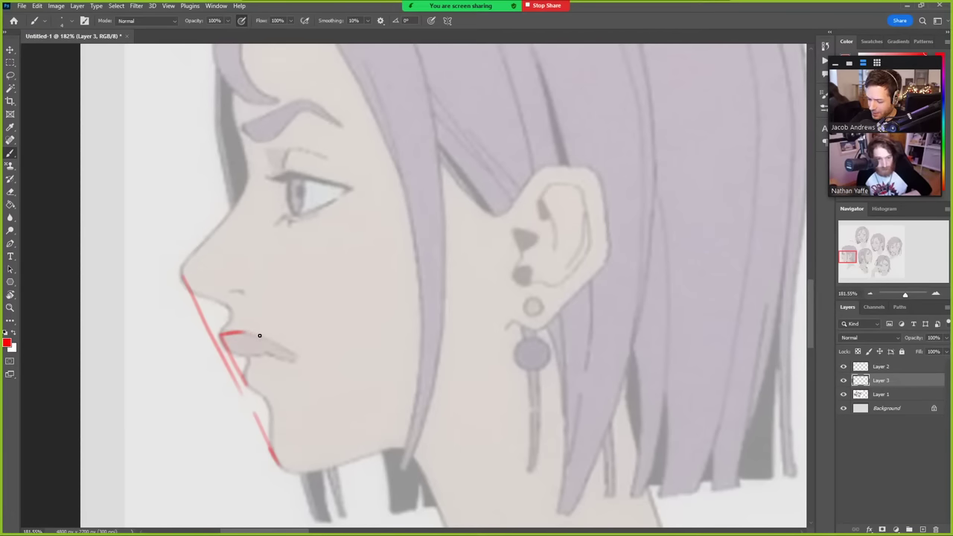
- Trace the upper lip's lower edge and the lower lip down toward the chin, then zoom out
left_click_drag(251, 333, 300, 361)
key("ctrl+z")
left_click_drag(251, 333, 298, 356)
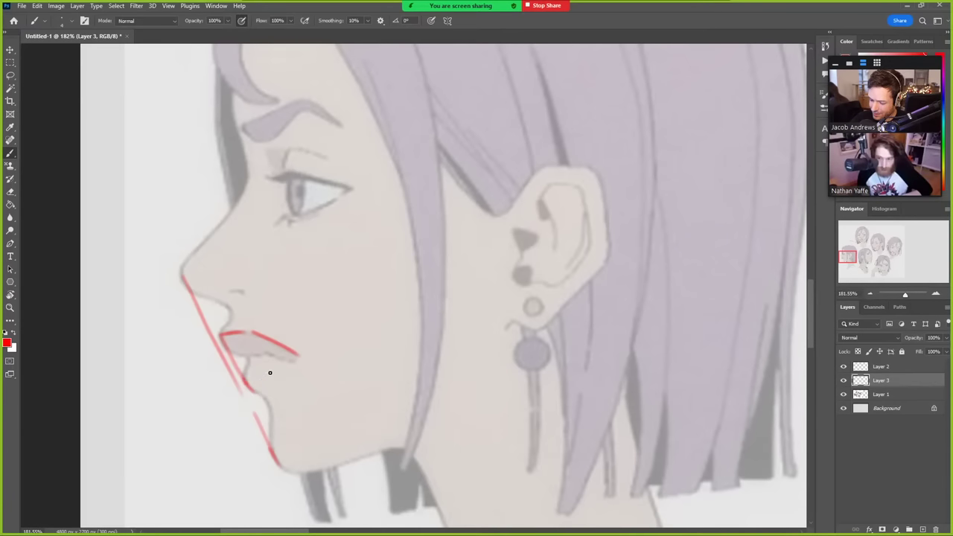
left_click_drag(296, 358, 253, 390)
key("ctrl+z")
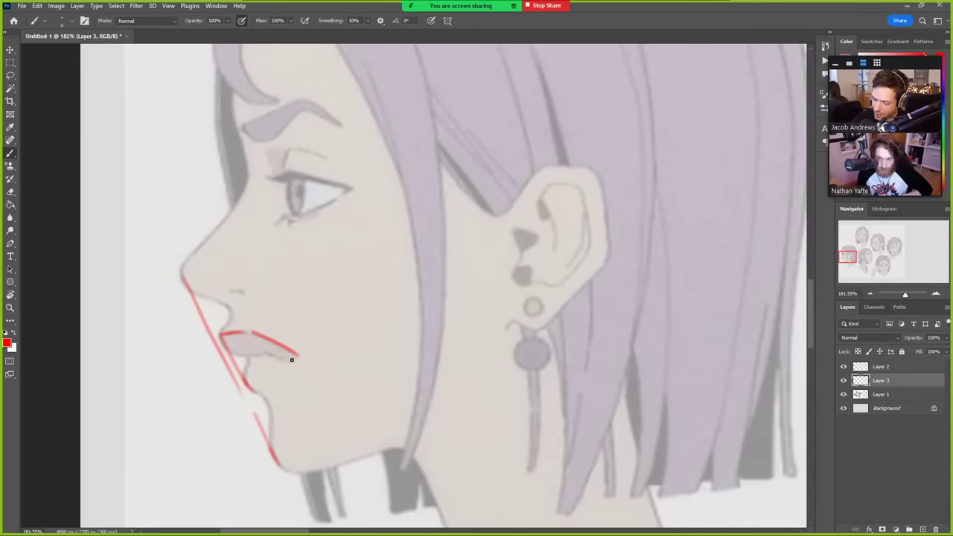
left_click_drag(296, 358, 253, 390)
scroll(287, 318, "down", 3)
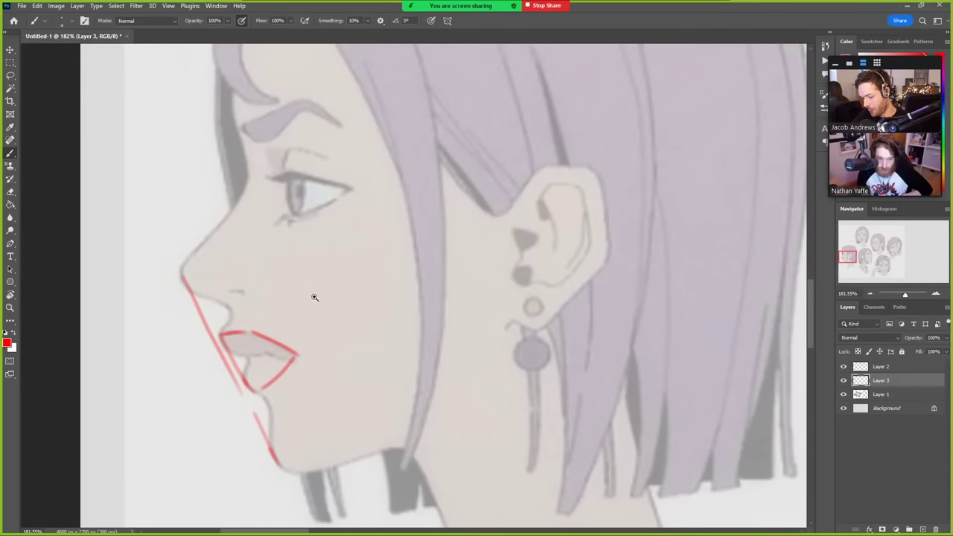
key("z")
scroll(315, 297, "down", 2)
mouse_move(512, 362)
left_mouse_down()
mouse_move(439, 391)
mouse_move(392, 462)
left_mouse_up()
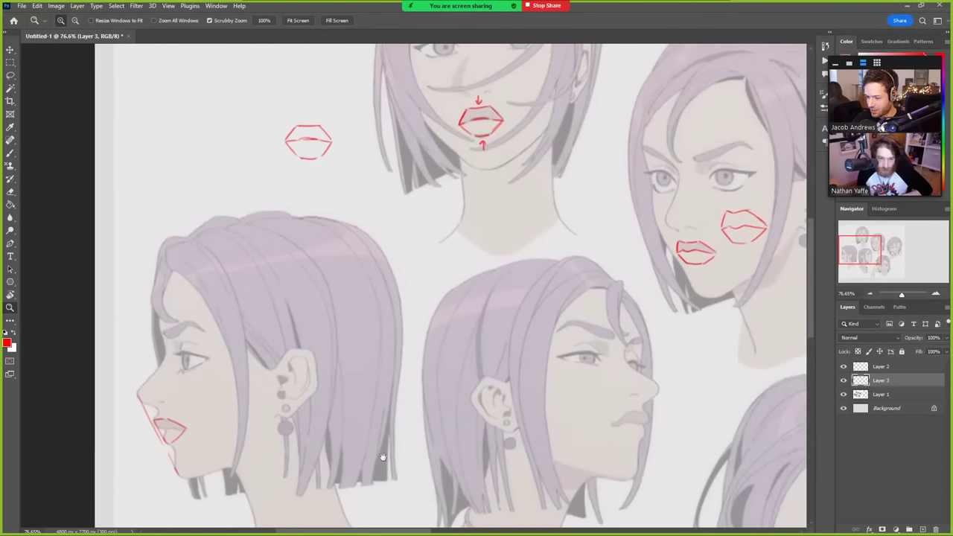
- Add a small red arrow and curl mark beside the top face's lips
key("b")
left_click_drag(510, 149, 500, 144)
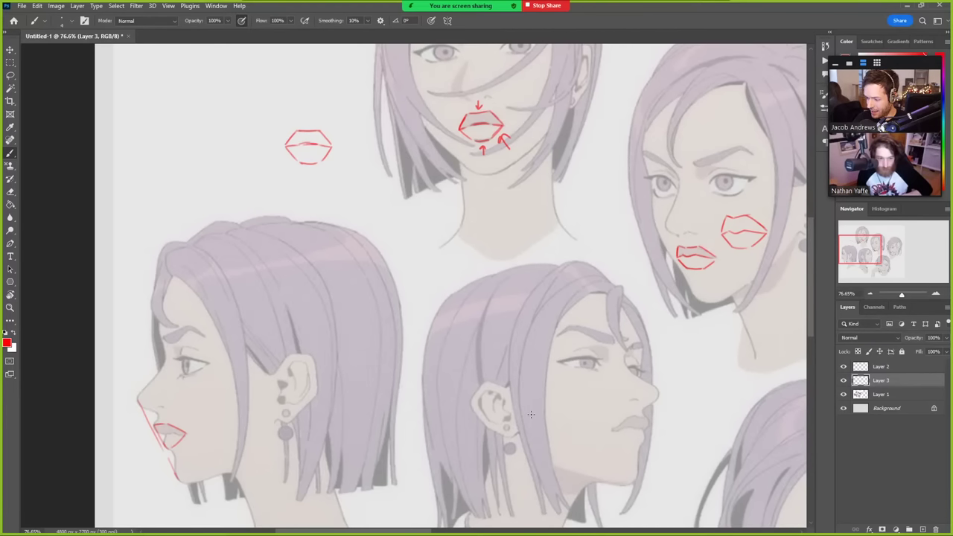
left_click_drag(497, 141, 506, 152)
- Try curl and arrow marks by the right and profile faces' lips, then undo them
mouse_move(656, 273)
left_mouse_down()
mouse_move(665, 262)
mouse_move(680, 276)
left_mouse_up()
key("ctrl+z")
left_click_drag(663, 239, 668, 246)
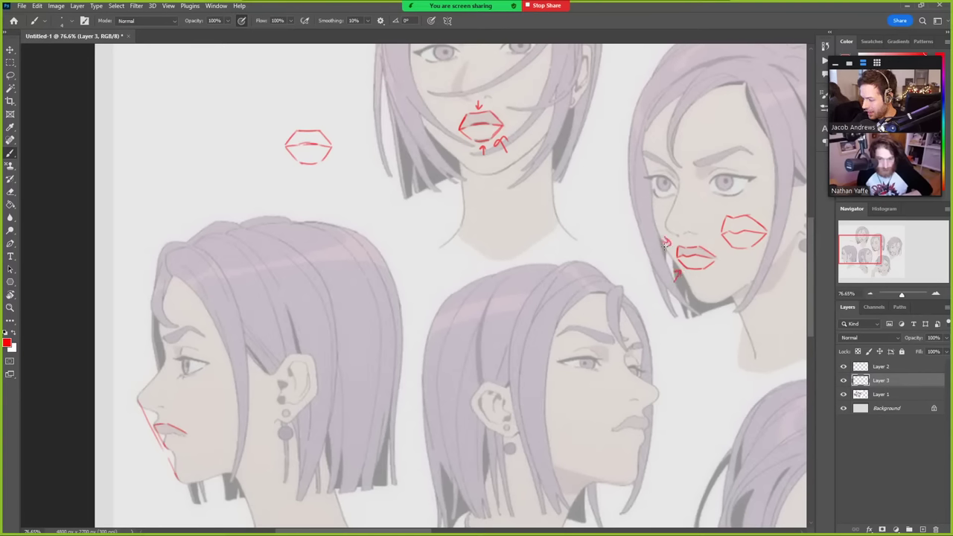
mouse_move(130, 442)
left_mouse_down()
mouse_move(140, 434)
mouse_move(148, 445)
left_mouse_up()
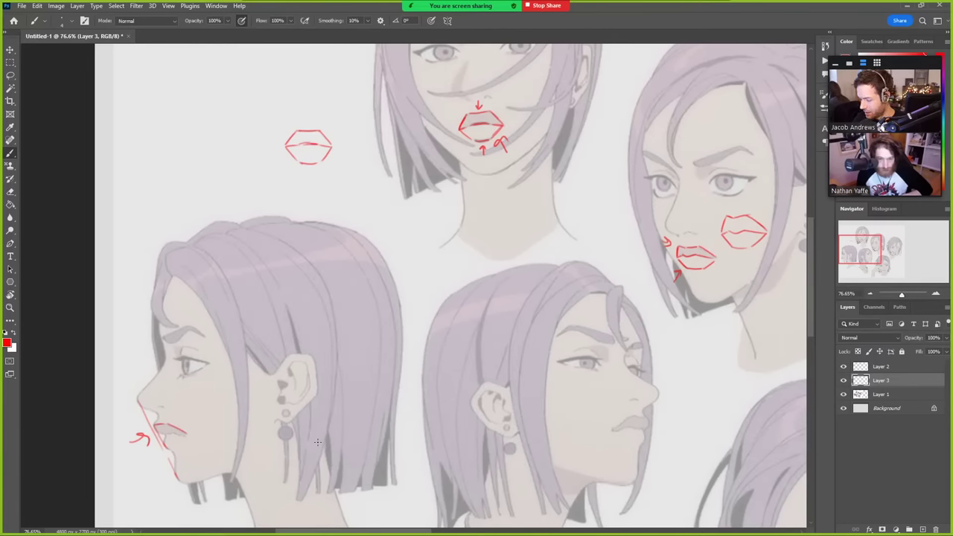
key("ctrl+z")
key("ctrl+z")
key("ctrl+z")
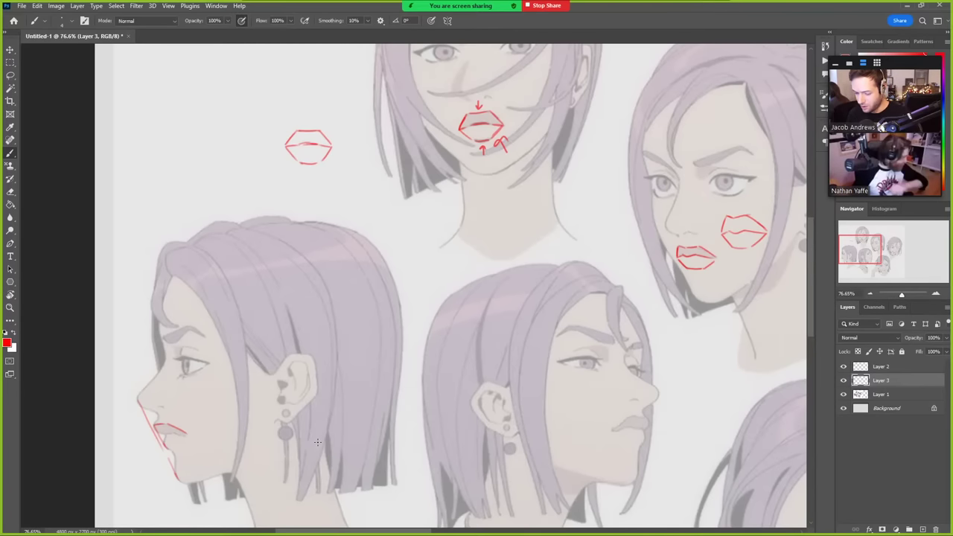
left_click_drag(291, 360, 365, 298)
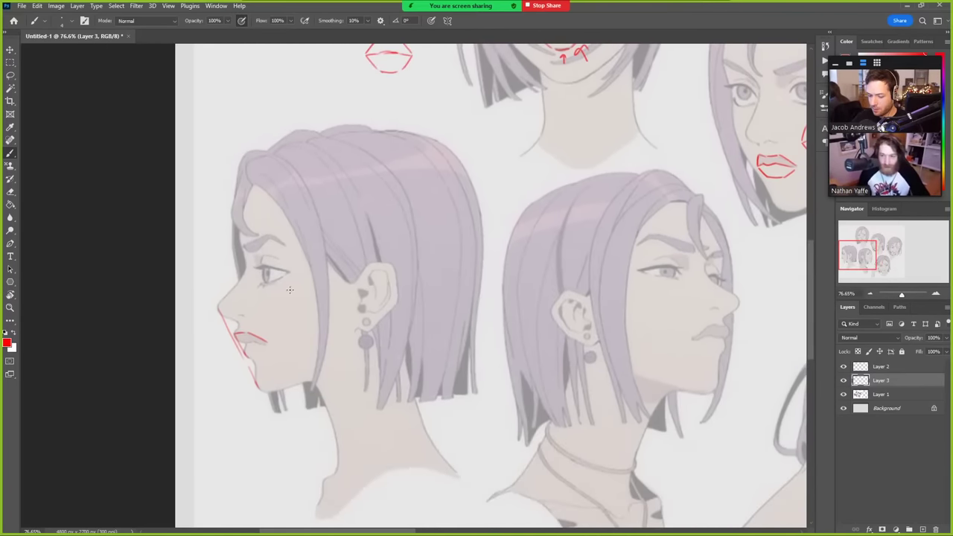
- Redraw the profile's lower lip as a red curve from the chin upward
scroll(254, 366, "up", 5)
left_click_drag(245, 373, 290, 336)
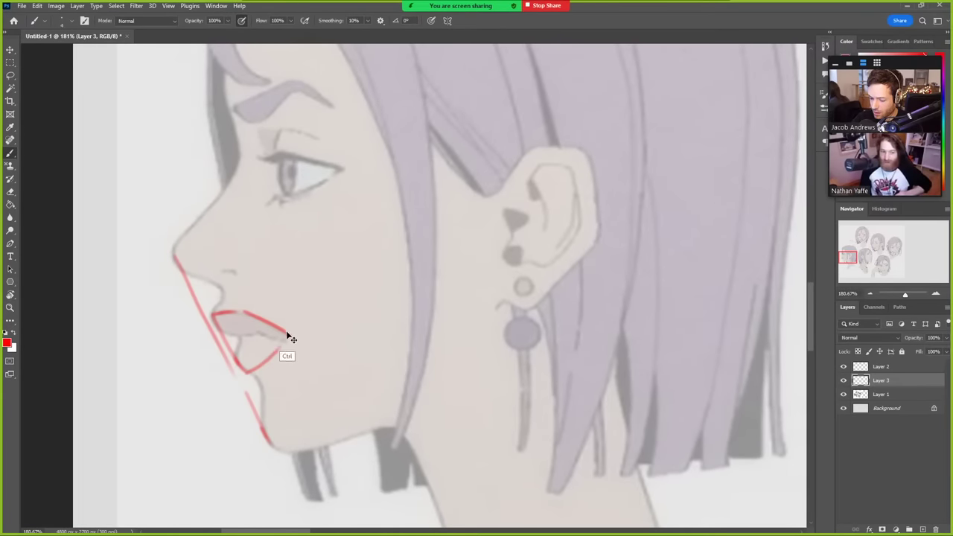
key("ctrl+z")
left_click_drag(243, 371, 289, 333)
key("ctrl+z")
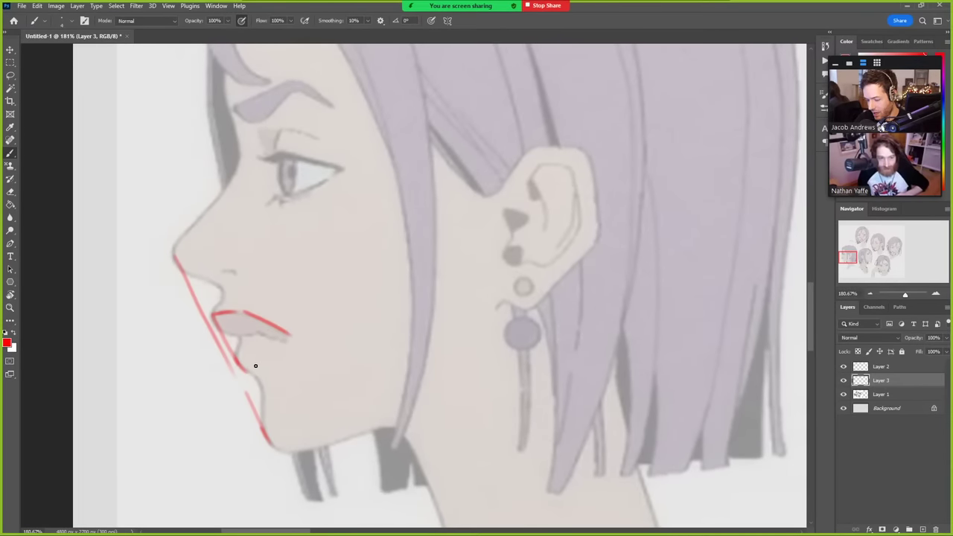
left_click_drag(246, 372, 292, 328)
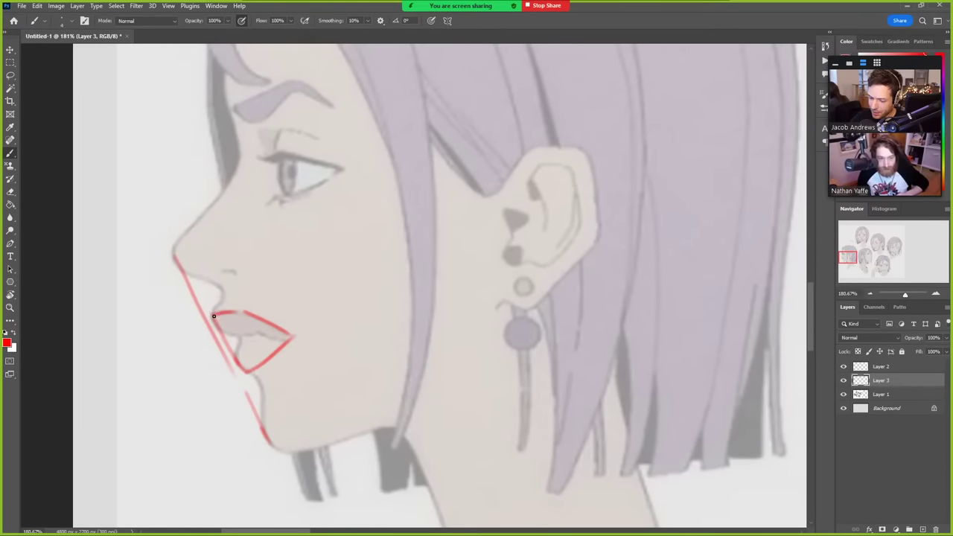
- Rework the line where the lips meet, adding a short stepped stroke at the mouth's front
mouse_move(213, 317)
left_mouse_down()
mouse_move(235, 369)
mouse_move(239, 361)
left_mouse_up()
key("ctrl+z")
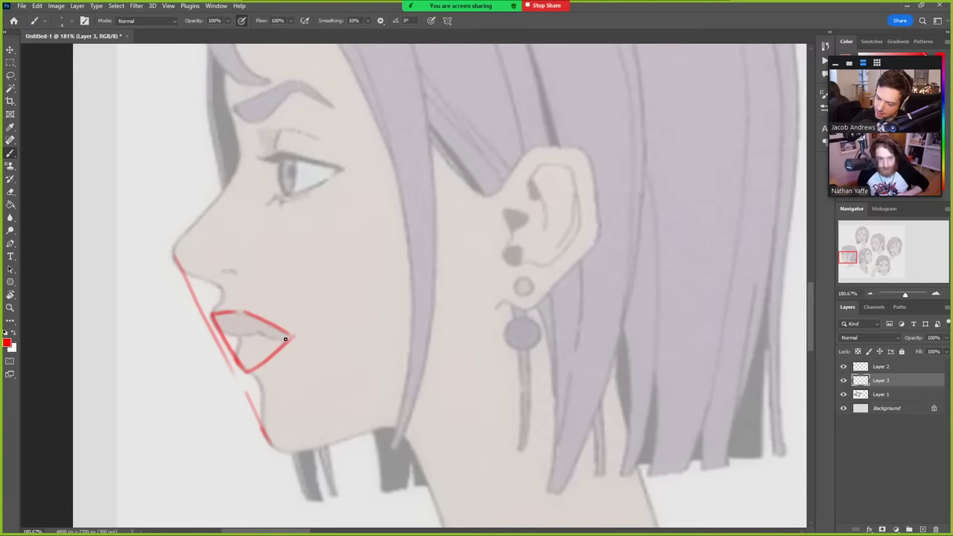
mouse_move(291, 339)
left_mouse_down()
mouse_move(222, 328)
mouse_move(263, 336)
mouse_move(234, 357)
left_mouse_up()
key("ctrl+z")
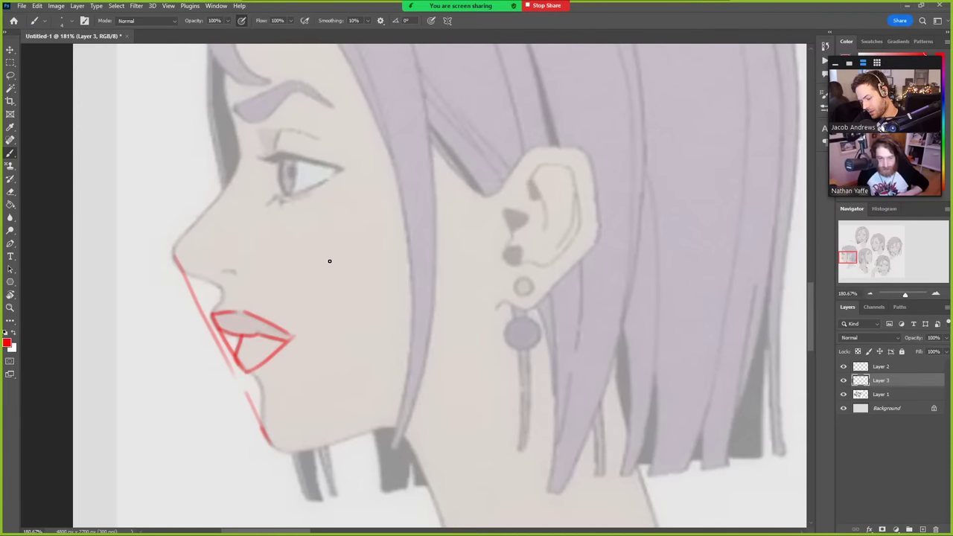
key("ctrl+z")
key("ctrl+z")
key("ctrl+z")
mouse_move(221, 334)
left_mouse_down()
mouse_move(236, 337)
mouse_move(234, 358)
mouse_move(224, 340)
mouse_move(234, 330)
mouse_move(234, 359)
left_mouse_up()
- Switch to the Eraser and settle on the Hard Round Pressure Size tip
key("e")
key("b")
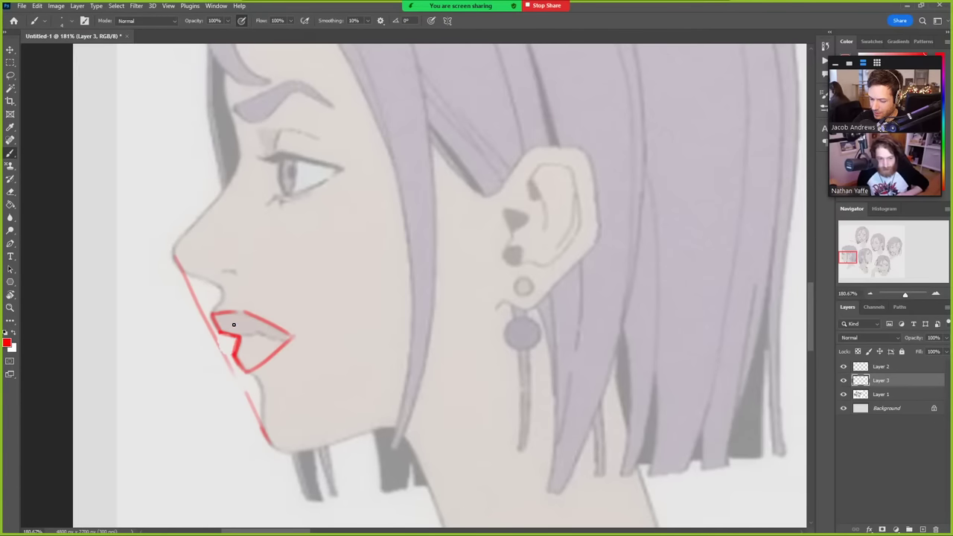
key("e")
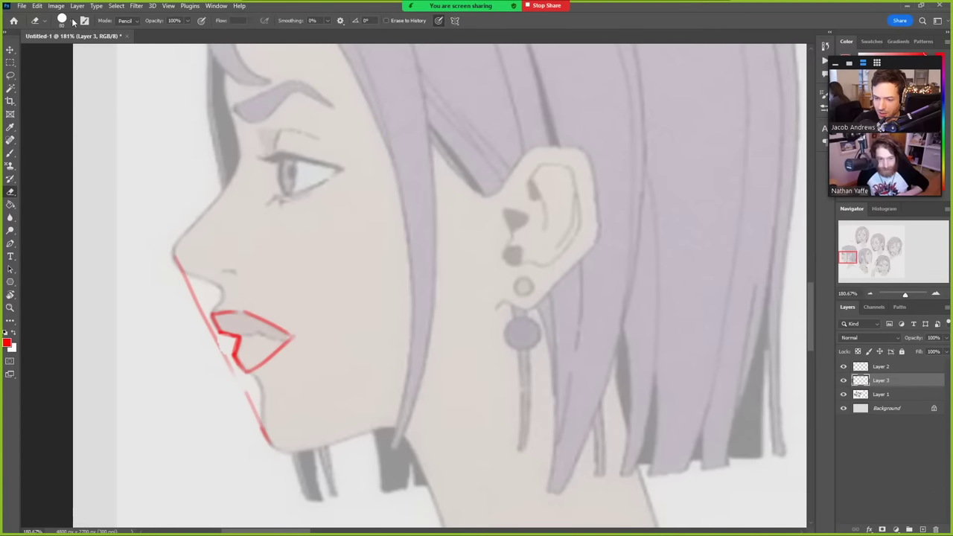
left_click(73, 21)
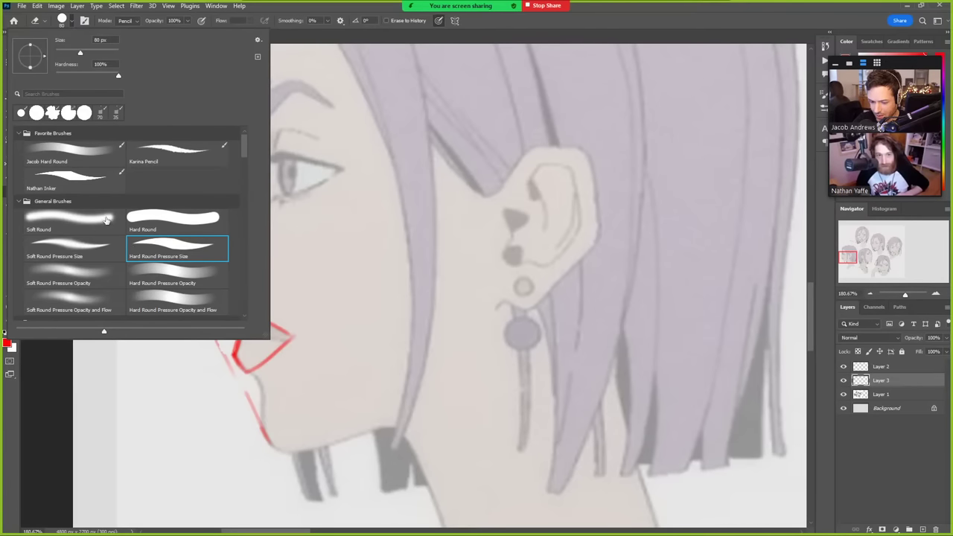
left_click(189, 274)
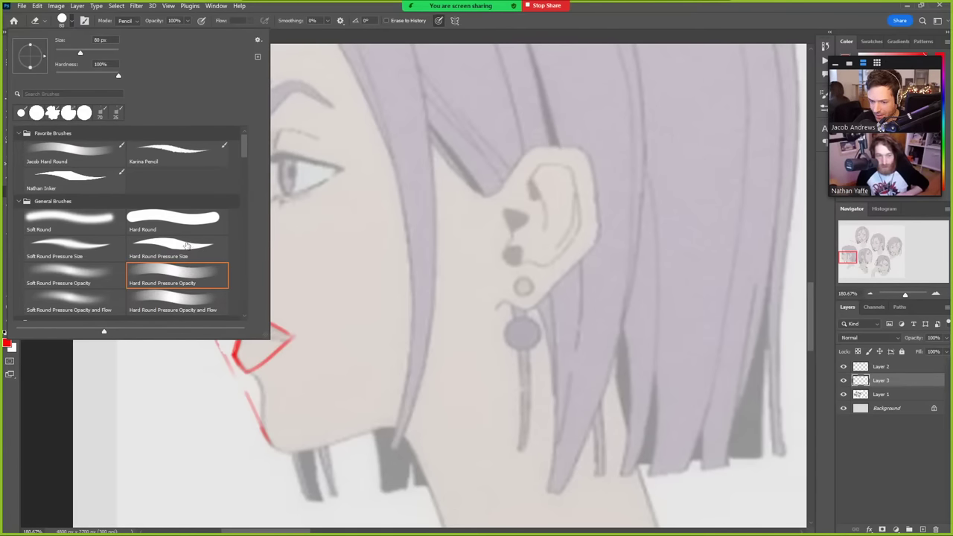
left_click(187, 246)
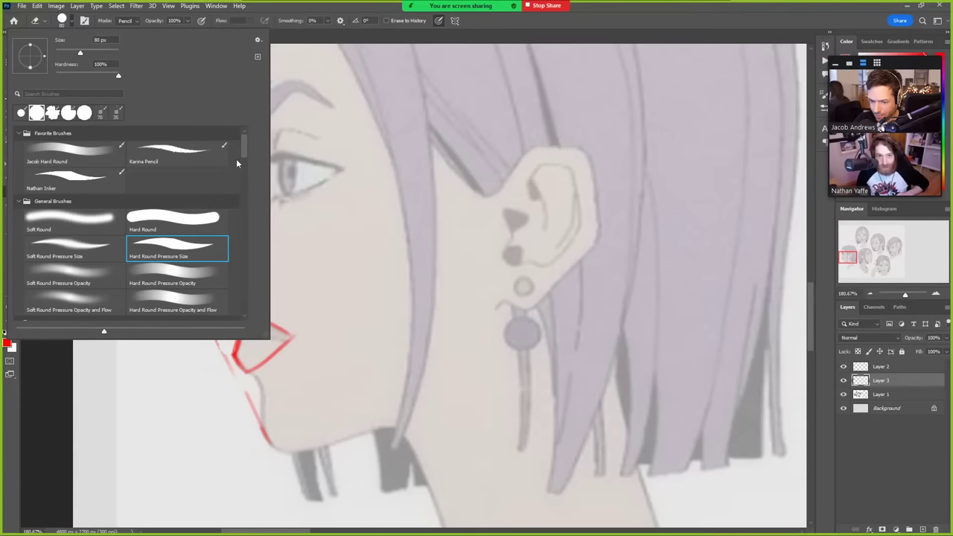
- Set the eraser to Brush mode, erase part of the zigzag lip edge, and shrink it to 25 px
left_click(127, 20)
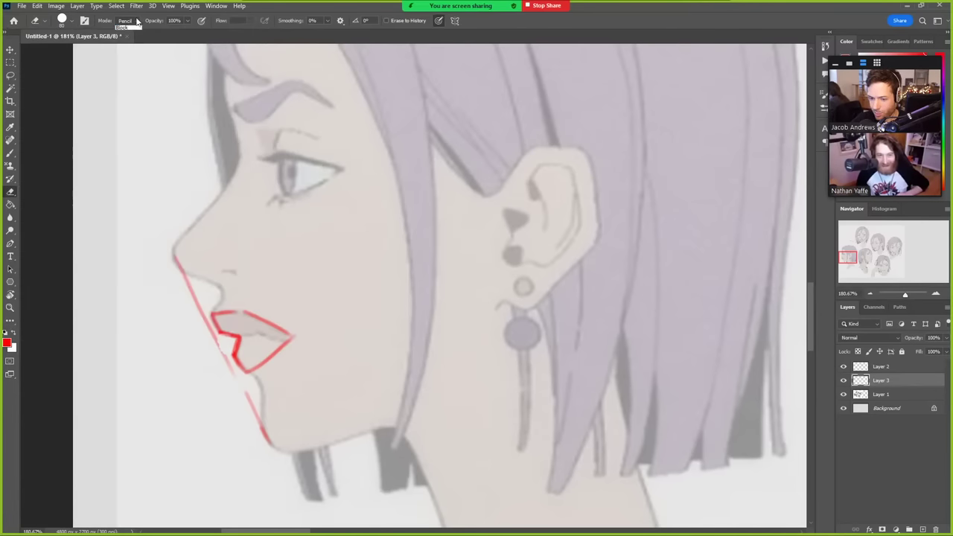
left_click(127, 20)
left_click(126, 26)
mouse_move(269, 337)
left_mouse_down()
mouse_move(226, 345)
mouse_move(226, 335)
mouse_move(236, 358)
left_mouse_up()
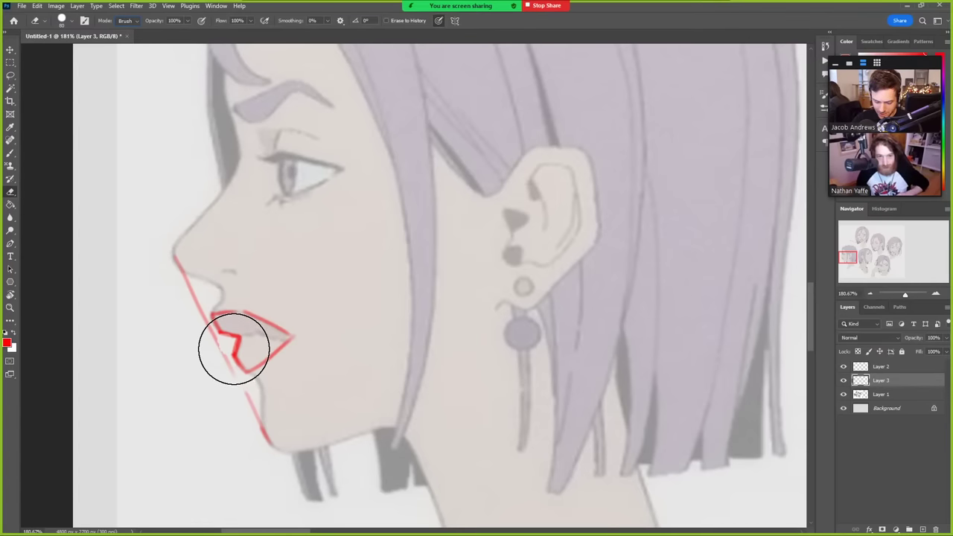
key("bracketleft")
key("bracketleft")
key("bracketleft")
key("bracketleft")
key("bracketleft")
key("bracketleft")
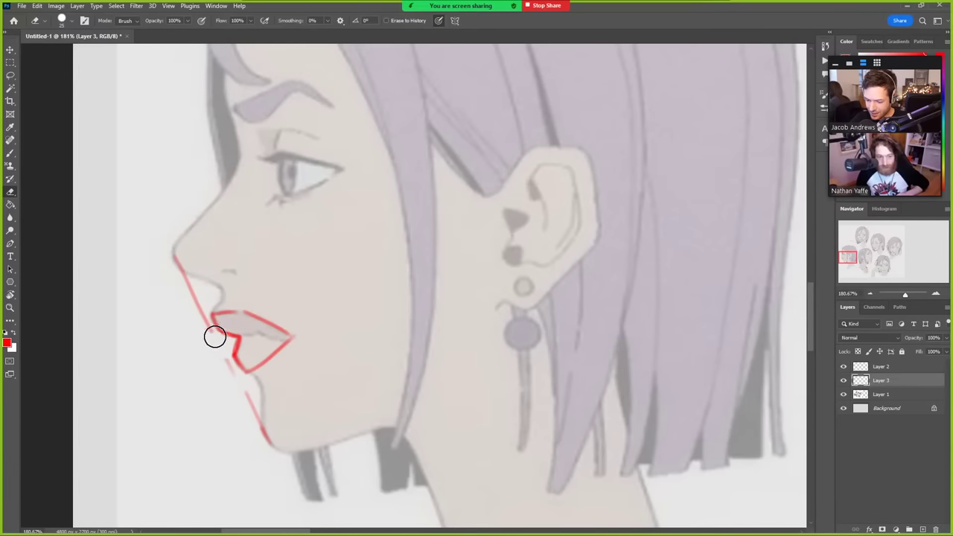
- Zoom out and pan to bring the profile and middle faces into view
key("b")
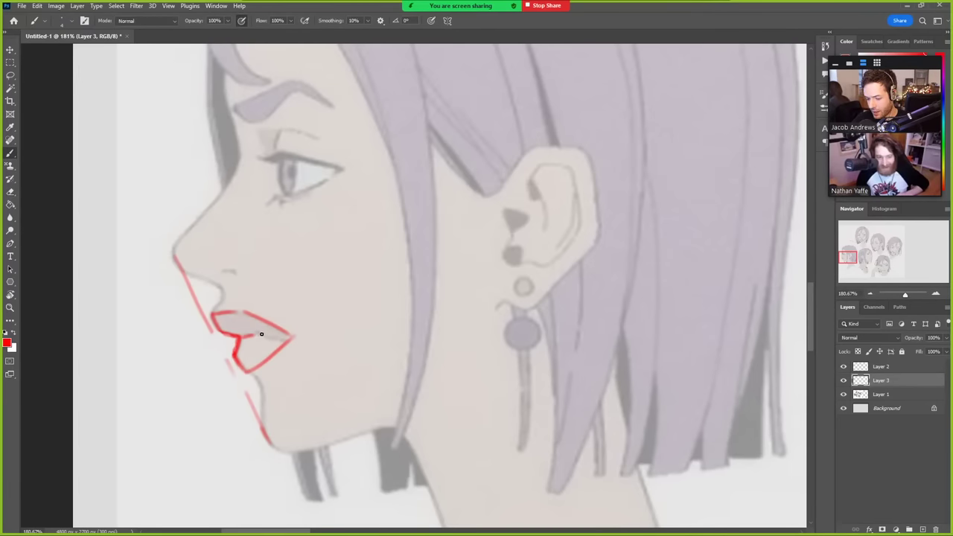
key("z")
left_click(531, 320, "alt")
left_click_drag(614, 406, 323, 345)
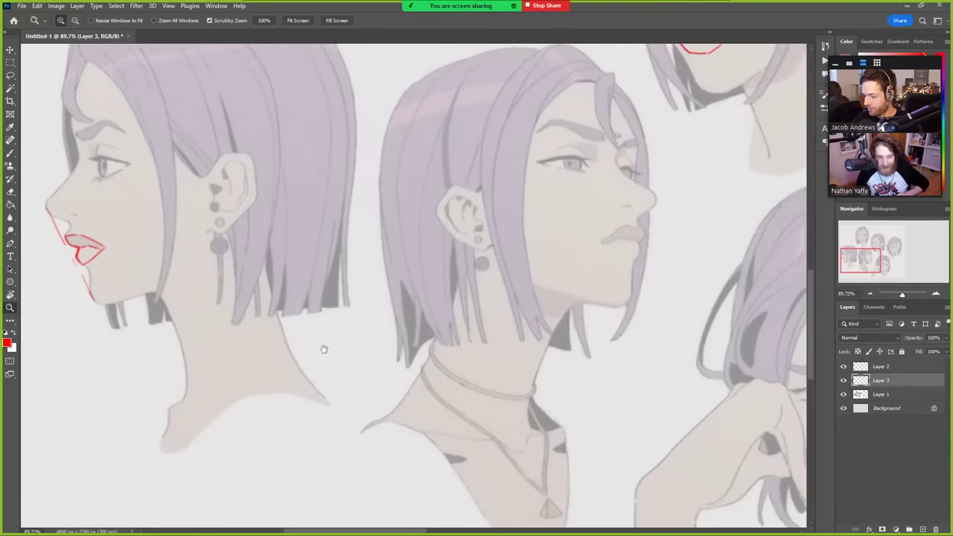
left_click_drag(536, 397, 645, 459)
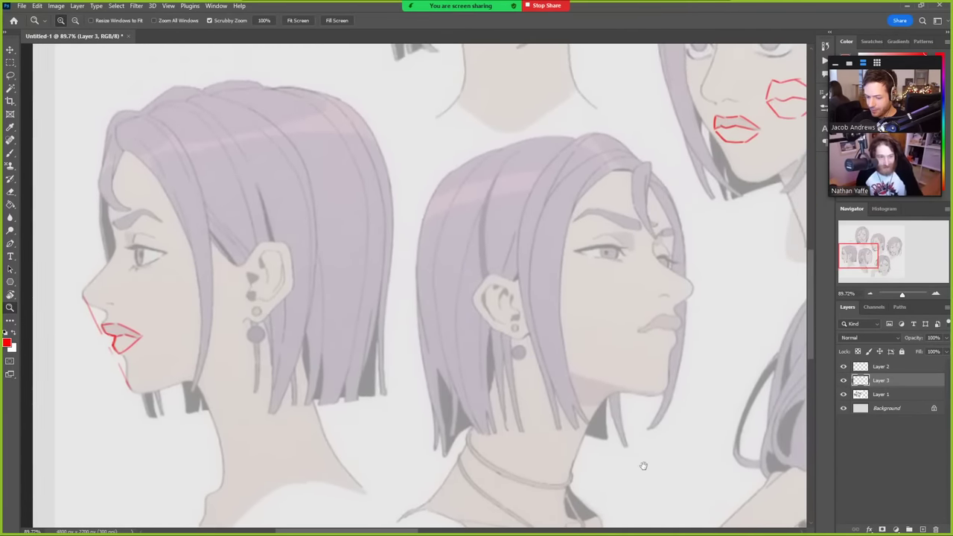
- Draw a red brow curve from the ear across the forehead and a center line from hair toward nose
key("b")
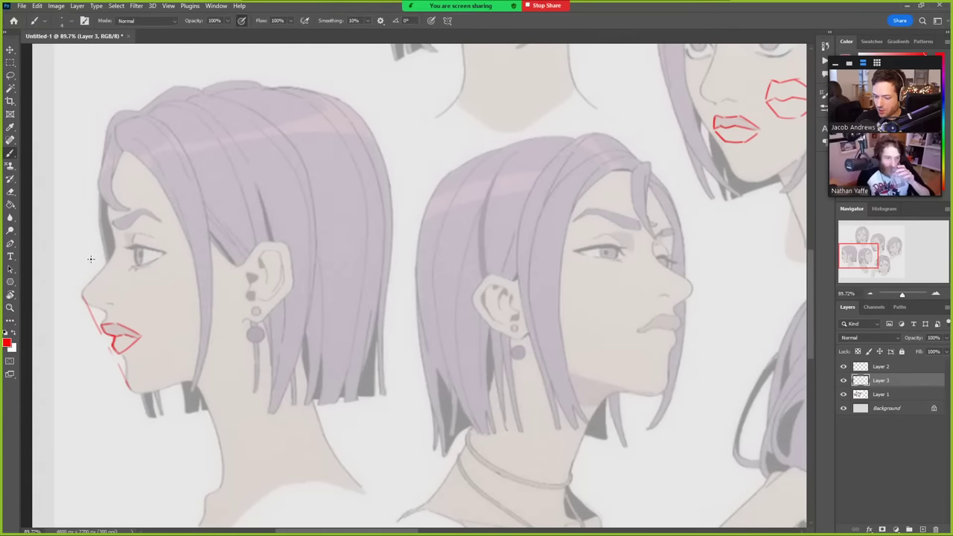
mouse_move(94, 259)
left_mouse_down()
mouse_move(241, 244)
mouse_move(484, 238)
left_mouse_up()
scroll(549, 293, "up", 3)
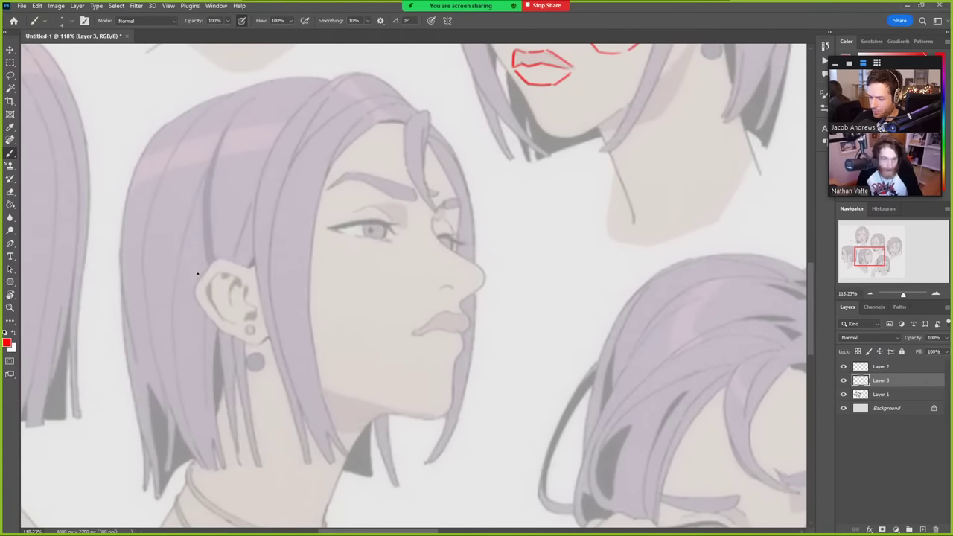
left_click_drag(197, 274, 302, 217)
key("ctrl+z")
mouse_move(197, 277)
left_mouse_down()
mouse_move(304, 201)
mouse_move(456, 203)
left_mouse_up()
key("ctrl+z")
left_click_drag(294, 199, 470, 209)
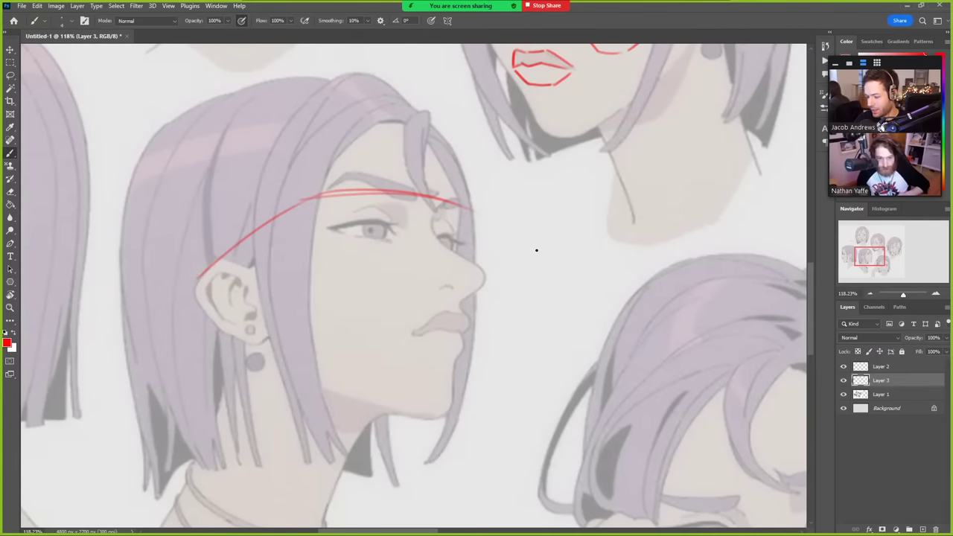
left_click_drag(407, 114, 451, 257)
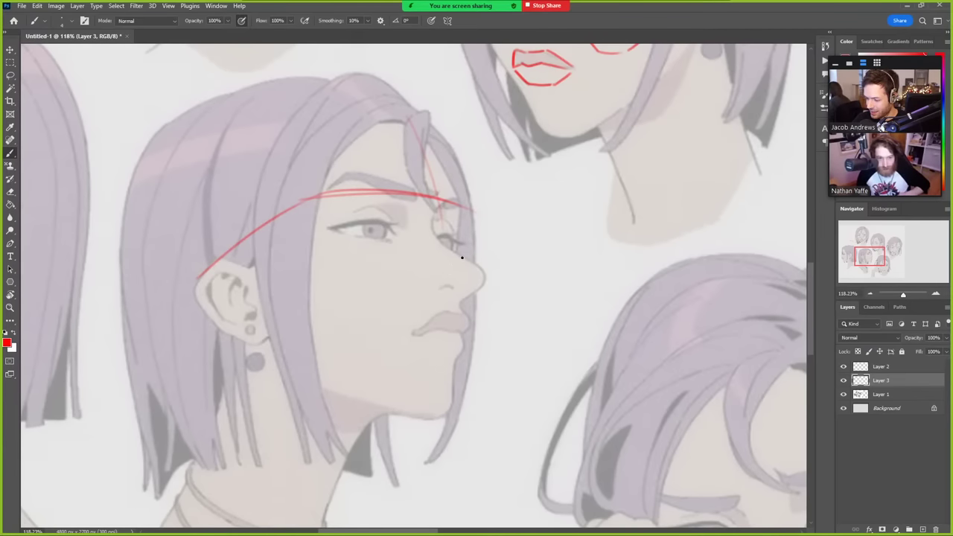
- Zoom in on the middle face and draw a red line down its nose, lips and chin
key("z")
left_click(472, 365)
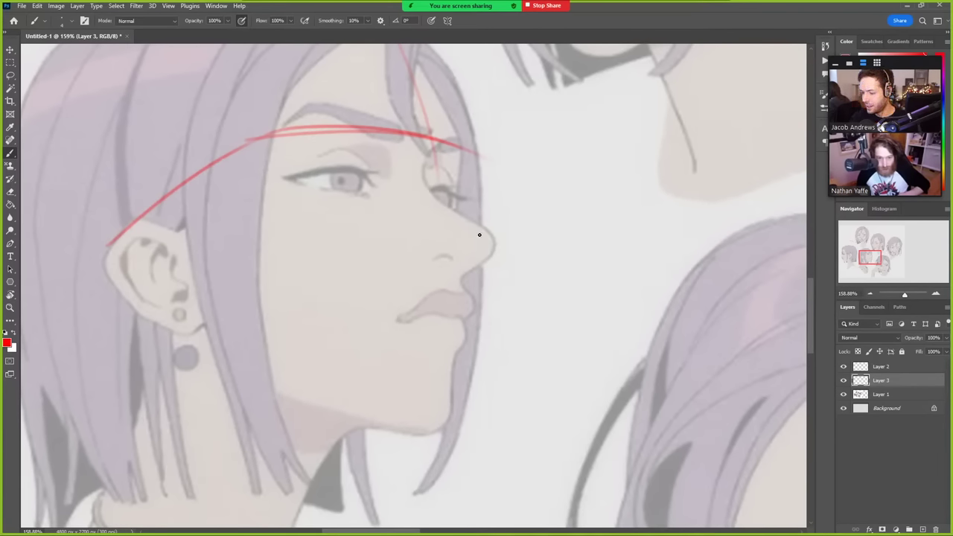
left_click_drag(495, 243, 447, 421)
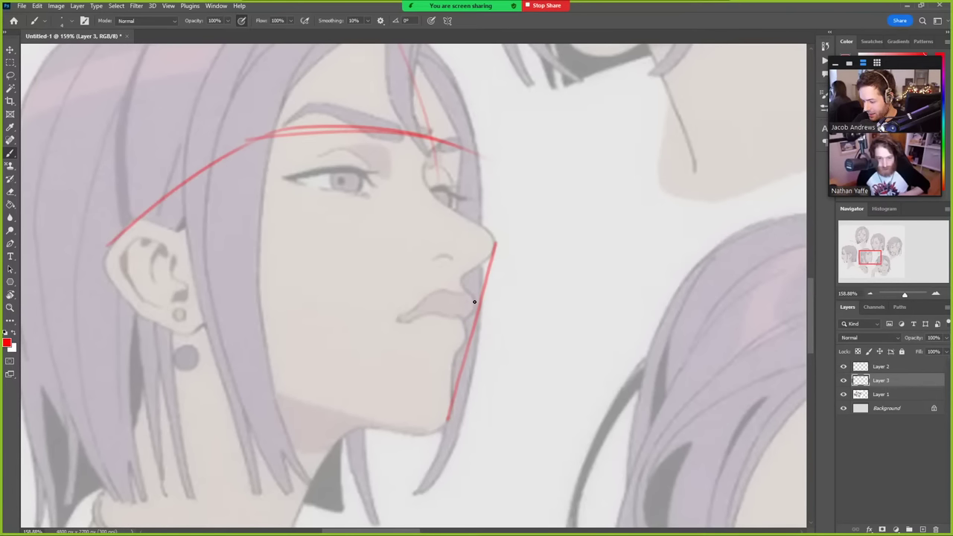
left_click_drag(475, 302, 467, 335)
left_click_drag(475, 301, 462, 340)
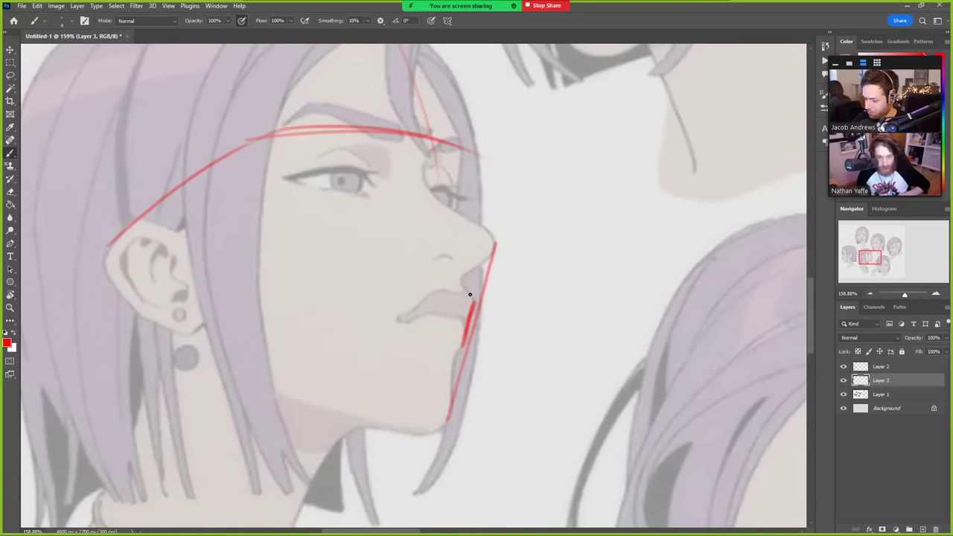
- Try red upper and lower lip strokes on the middle face, undoing the unwanted attempts
left_click_drag(396, 321, 442, 283)
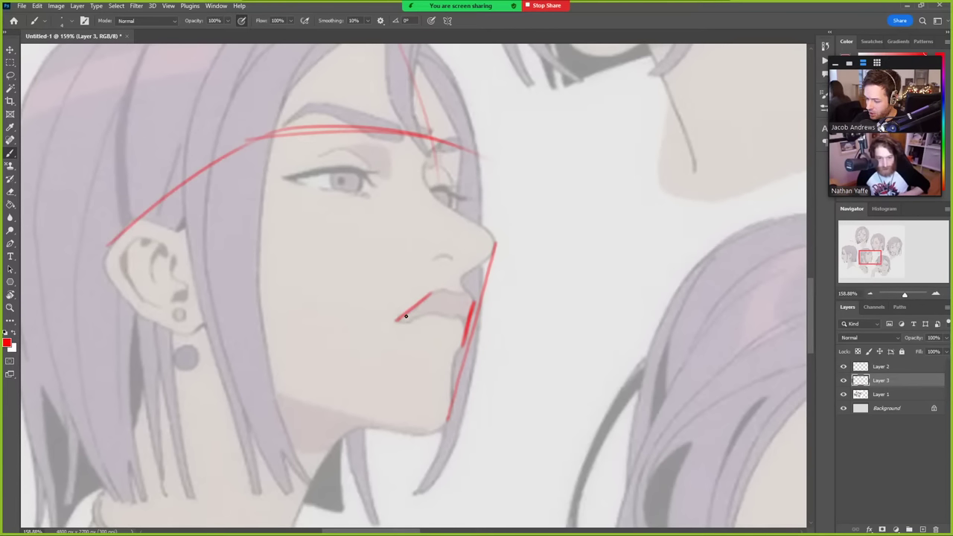
key("ctrl+z")
mouse_move(397, 321)
left_mouse_down()
mouse_move(440, 288)
mouse_move(407, 290)
mouse_move(402, 301)
mouse_move(466, 291)
left_mouse_up()
key("ctrl+z")
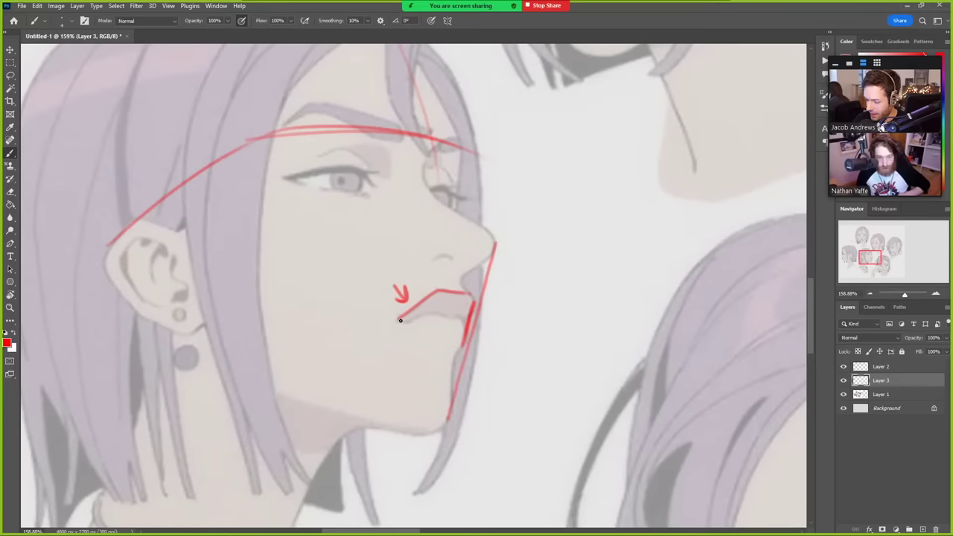
left_click_drag(396, 319, 425, 335)
key("ctrl+z")
- Add red arrows pointing at the middle face's mouth and up at the profile face's lips
key("z")
left_click_drag(483, 334, 417, 335)
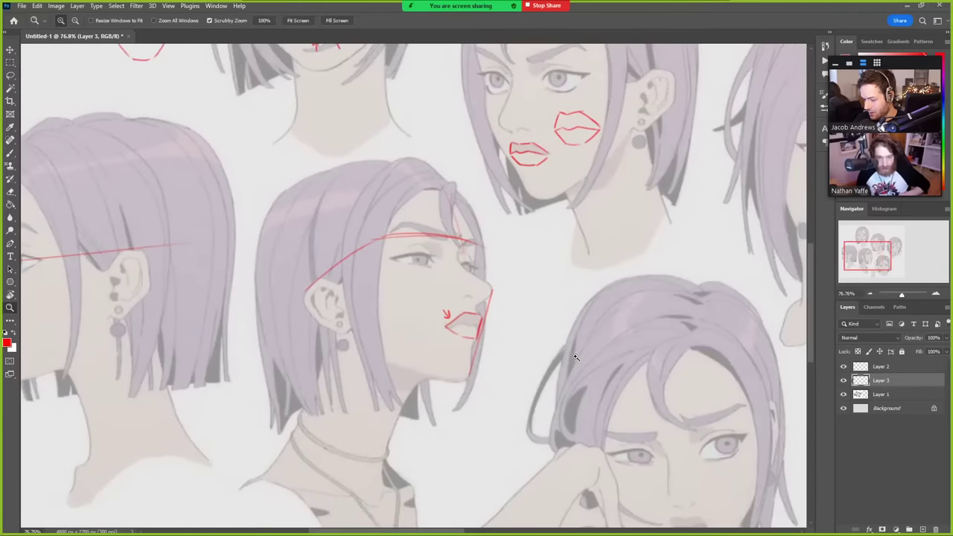
left_click_drag(653, 397, 647, 404)
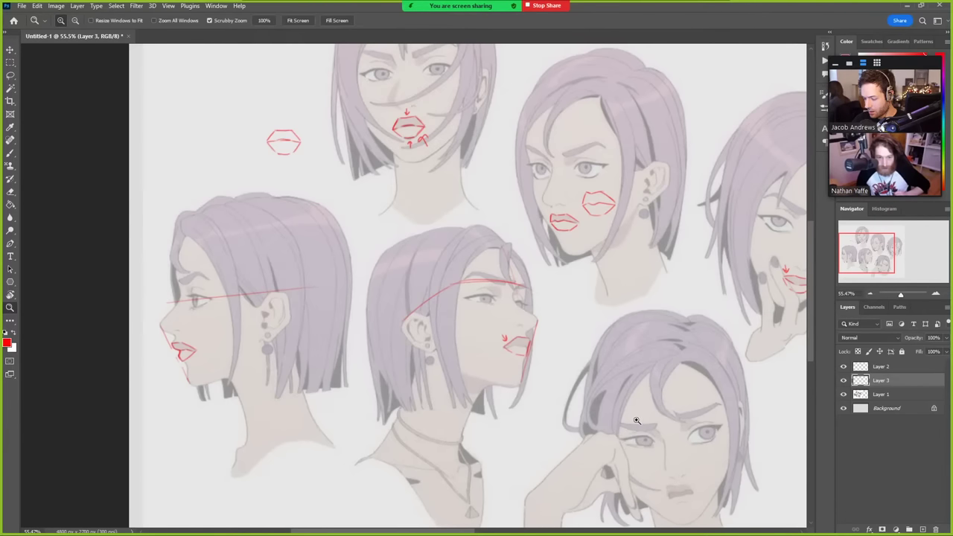
key("b")
left_click_drag(540, 350, 551, 342)
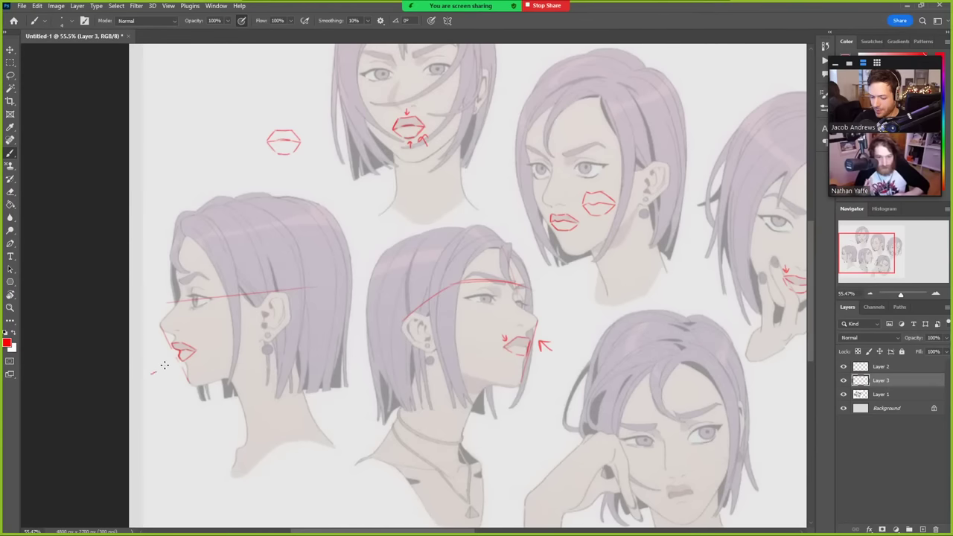
left_click_drag(164, 365, 168, 362)
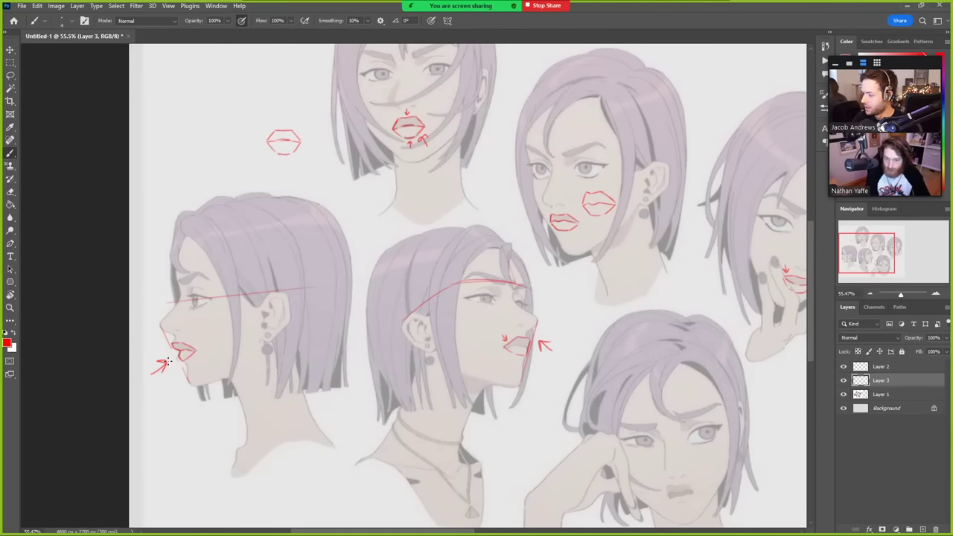
- Zoom out and shift the view to show the whole sheet of heads
key("z")
left_click_drag(574, 298, 551, 298)
left_click_drag(595, 360, 434, 360)
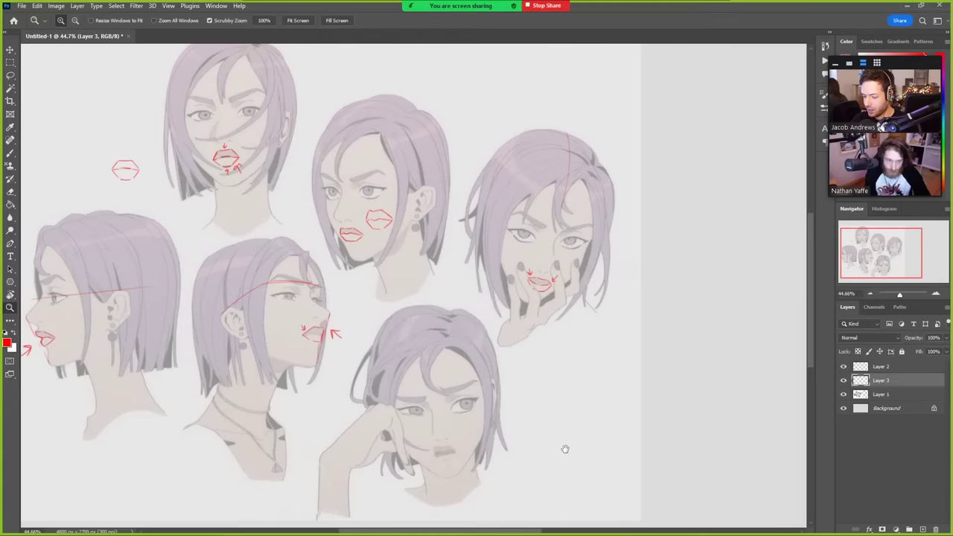
- Pan the face-sketch sheet back and forth until the drawings sit centred in view
left_click_drag(564, 447, 521, 377)
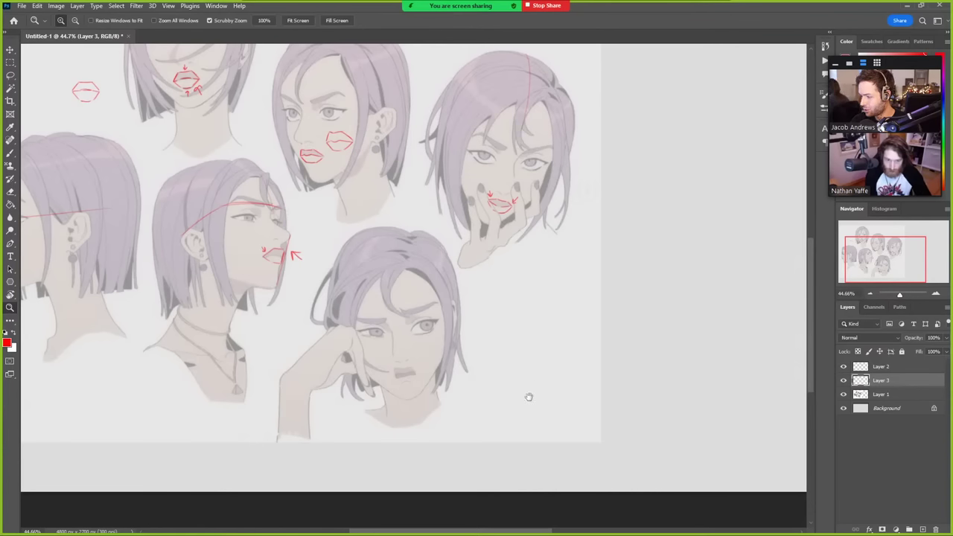
left_click_drag(532, 377, 570, 417)
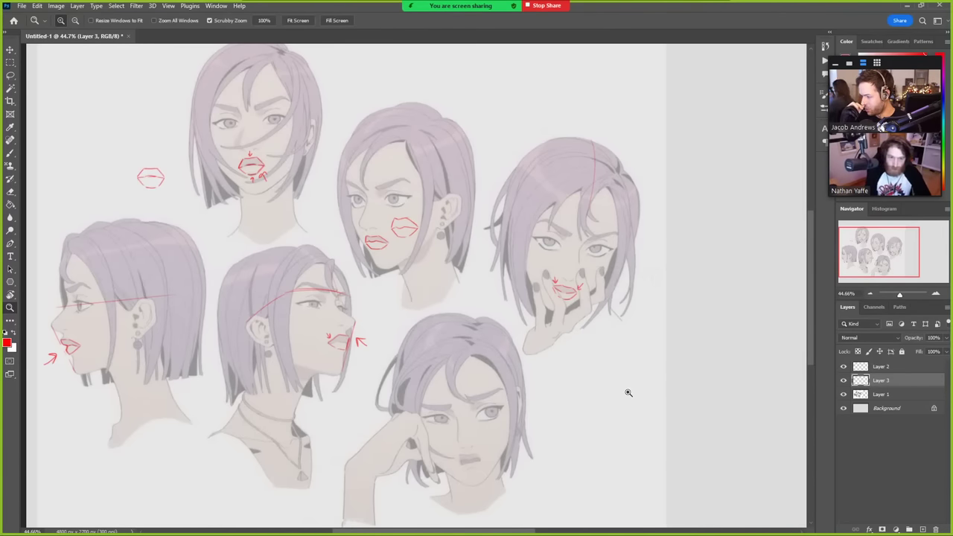
left_click_drag(527, 398, 488, 319)
- Draw red lines down the left and right corners of the lower face's mouth
scroll(441, 391, "up", 5)
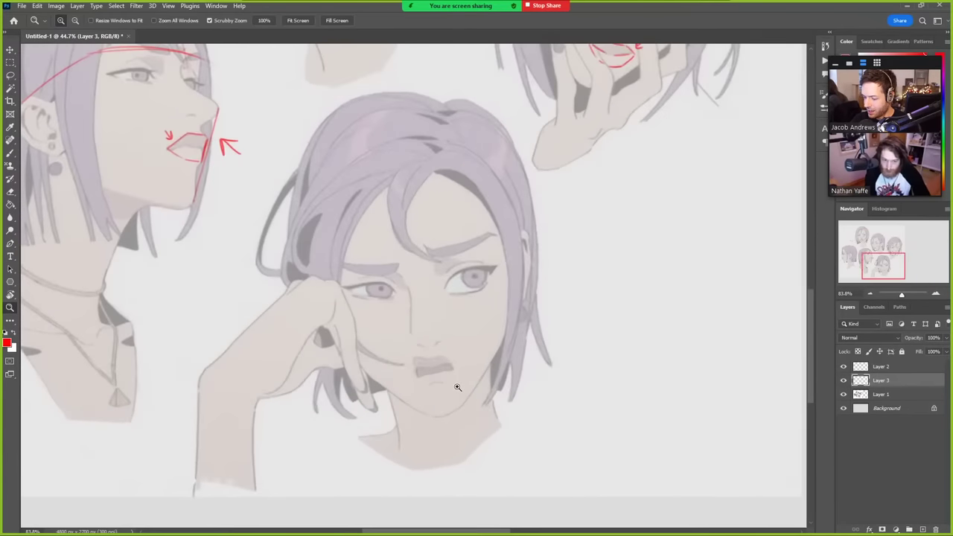
scroll(488, 398, "up", 2)
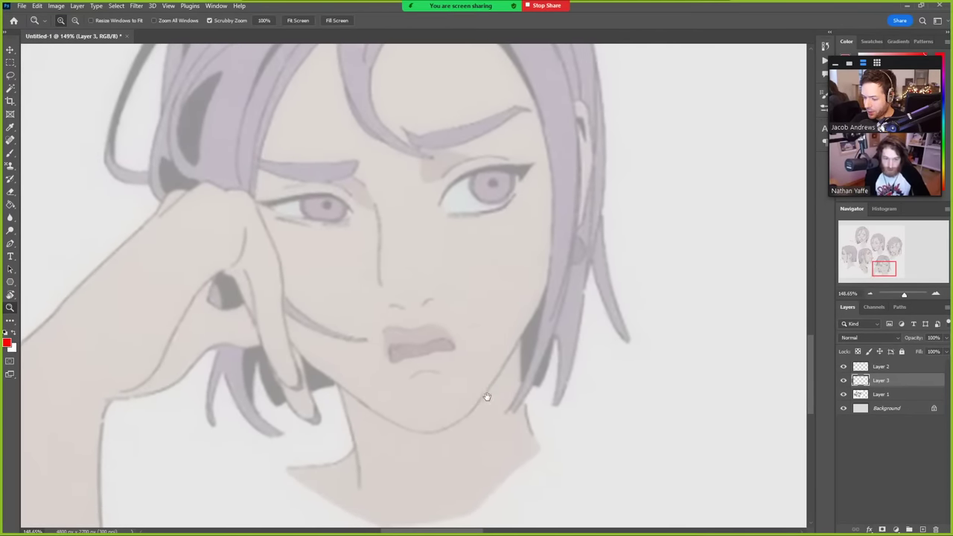
scroll(466, 372, "up", 1)
key("b")
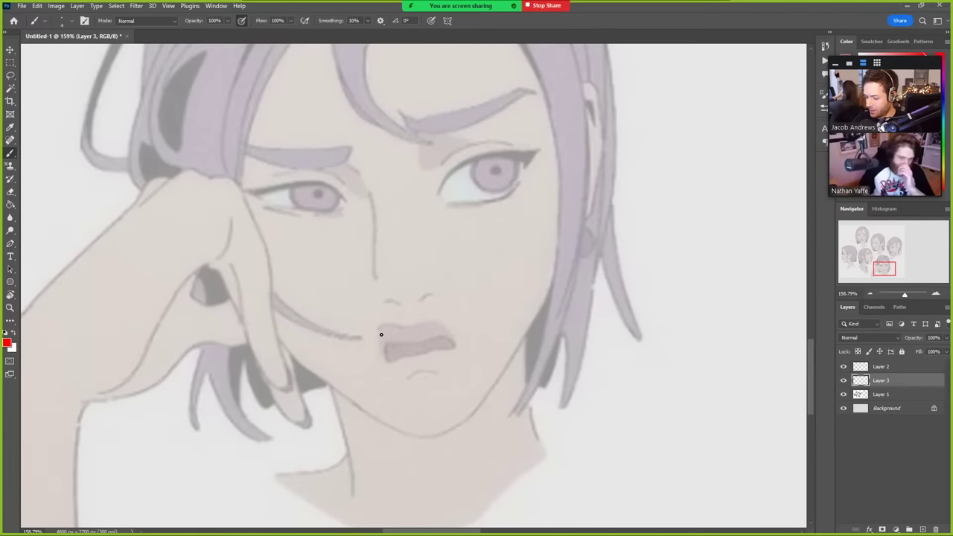
left_click_drag(378, 333, 380, 377)
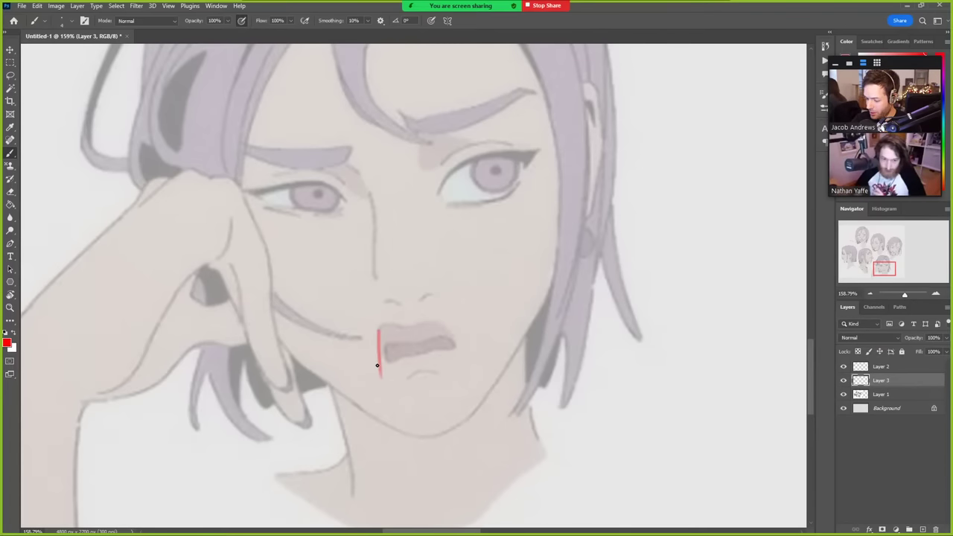
left_click_drag(378, 337, 381, 384)
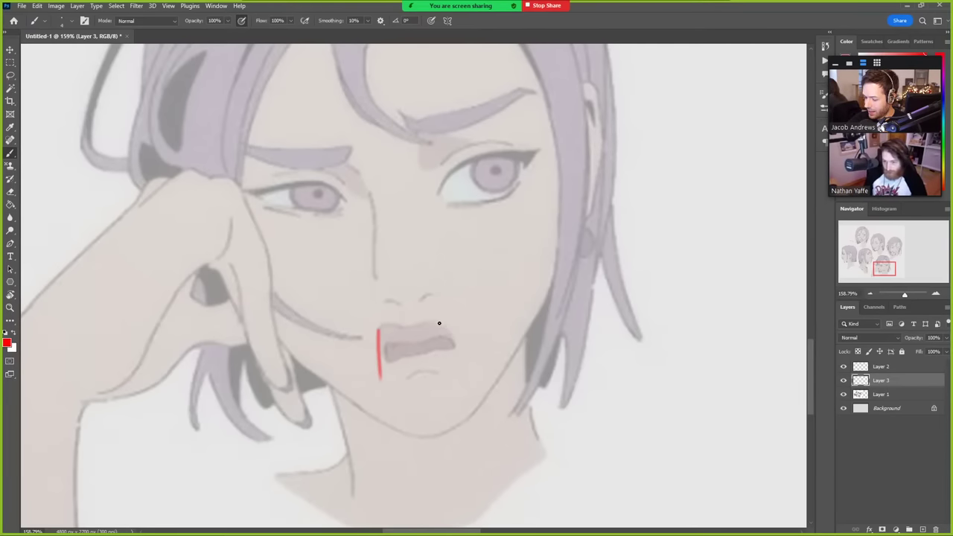
left_click_drag(438, 323, 468, 364)
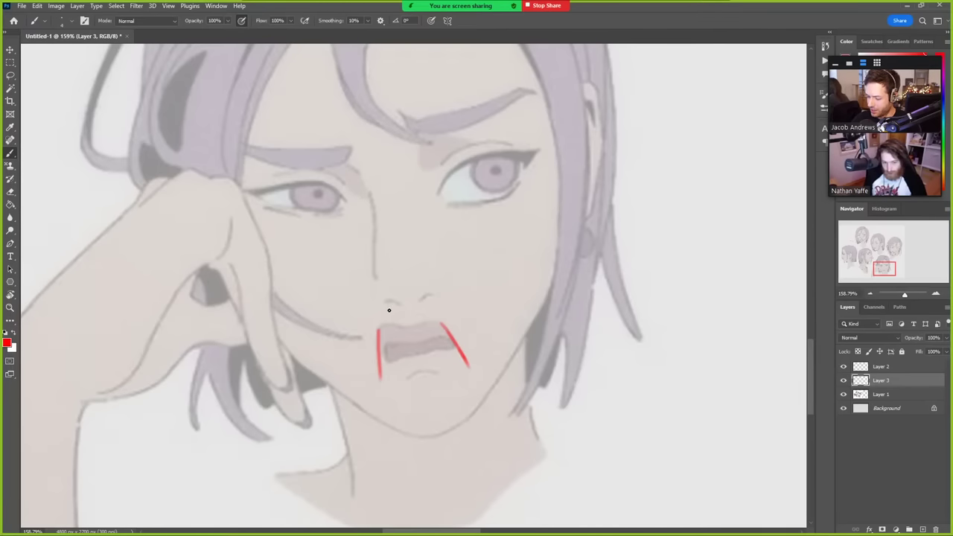
left_click_drag(379, 328, 440, 323)
key("ctrl+z")
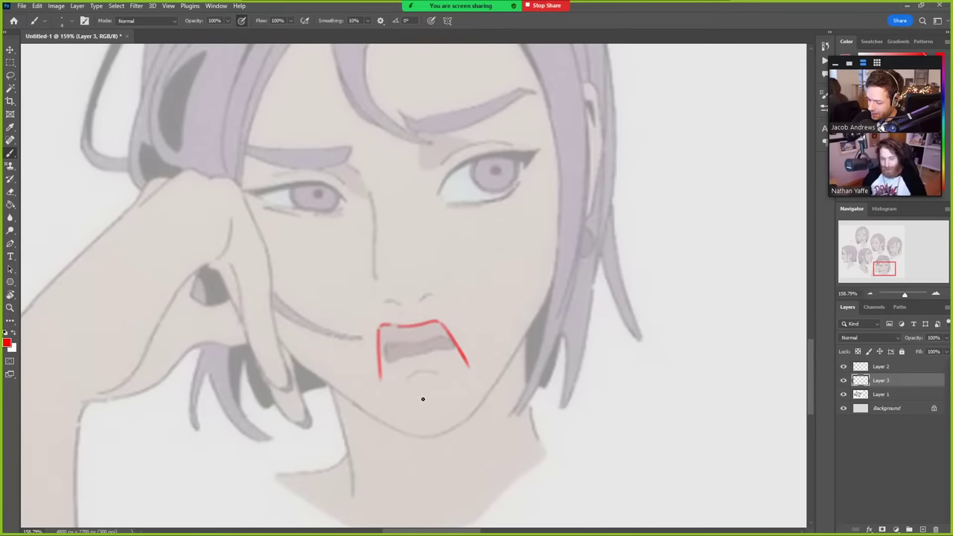
- Outline the lower lip in red and add an arrow pointing at the mouth corner
left_click_drag(422, 406, 426, 391)
mouse_move(404, 380)
left_mouse_down()
mouse_move(421, 369)
mouse_move(439, 374)
left_mouse_up()
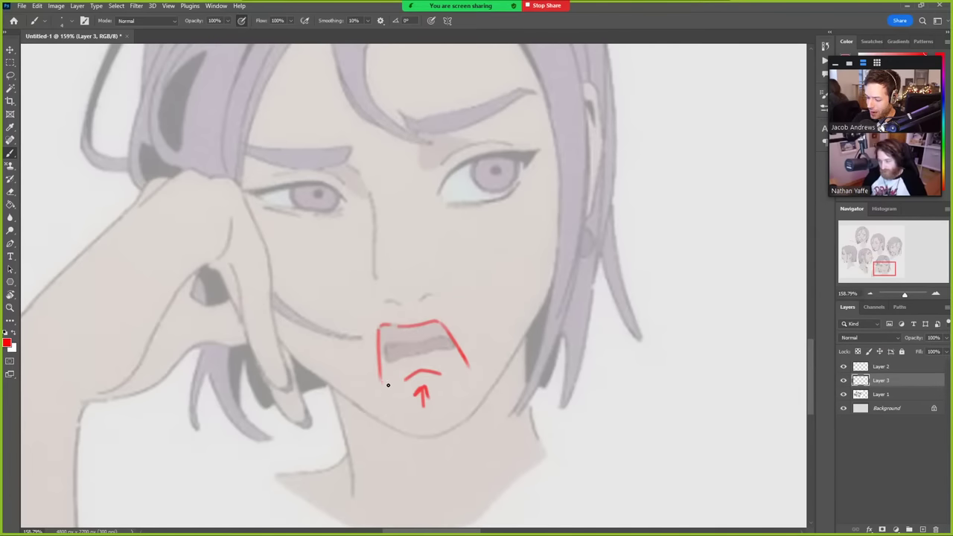
left_click_drag(383, 381, 404, 379)
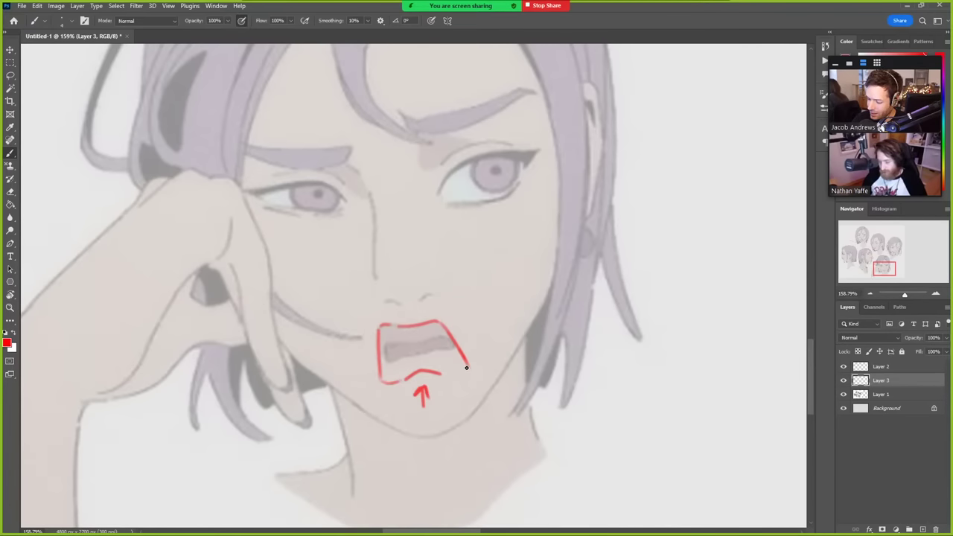
left_click_drag(466, 367, 441, 376)
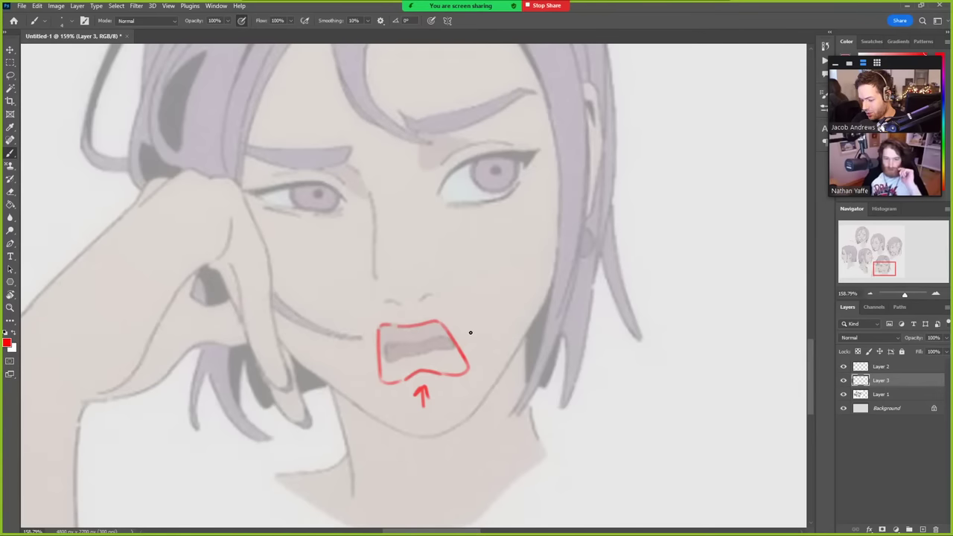
left_click_drag(495, 297, 465, 322)
left_click_drag(465, 323, 488, 319)
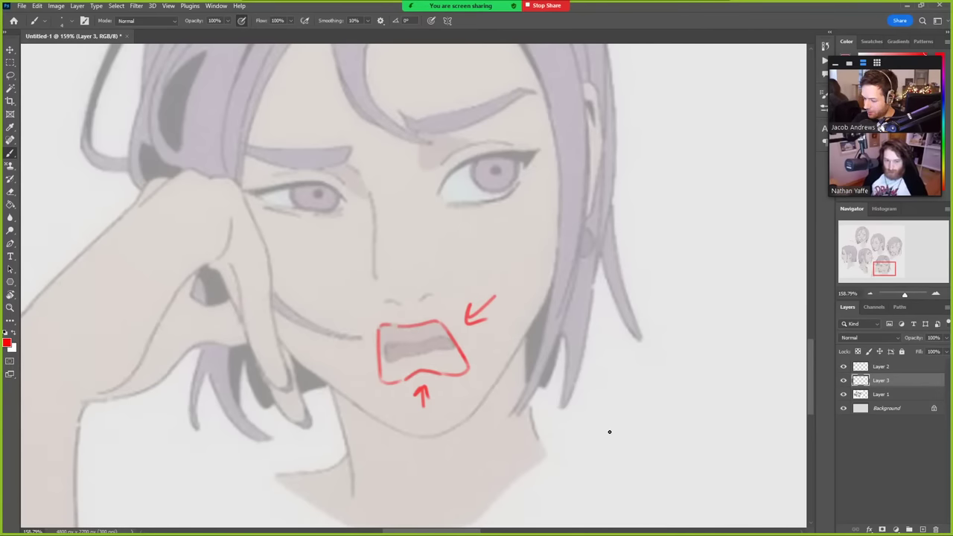
- Zoom out and add a red arrow beside the top-left face's lips
key("z")
left_click_drag(615, 417, 591, 419)
mouse_move(618, 379)
left_mouse_down()
mouse_move(566, 422)
mouse_move(547, 422)
left_mouse_up()
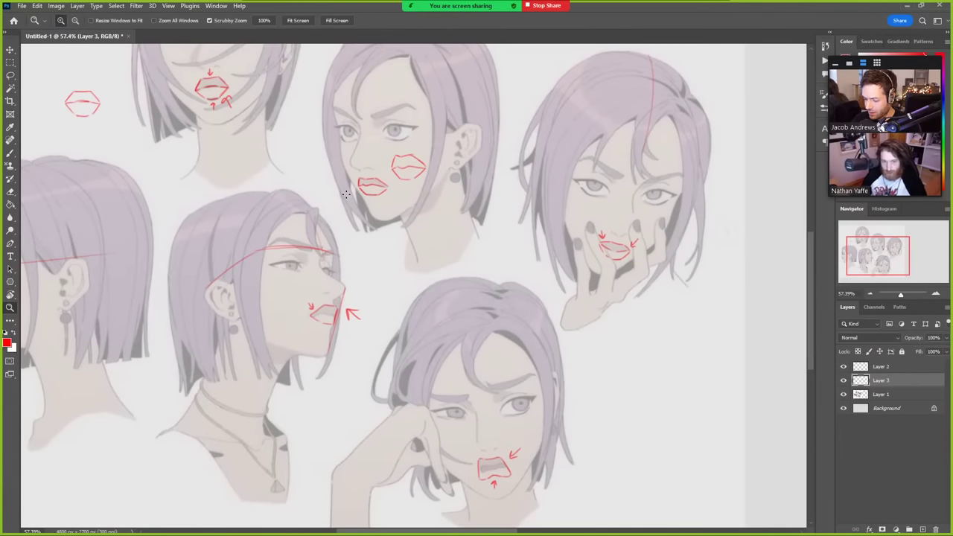
key("b")
left_click_drag(246, 70, 232, 85)
left_click_drag(232, 85, 245, 80)
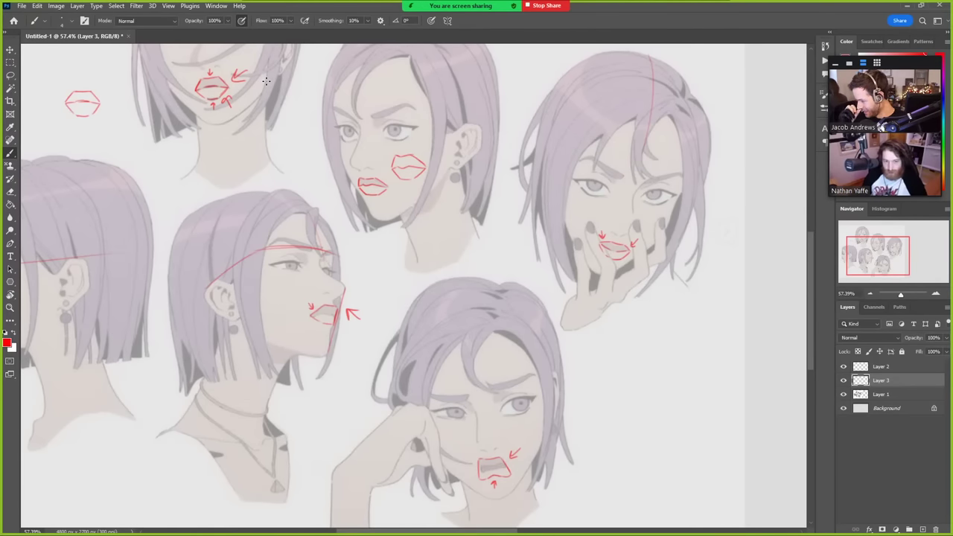
- Zoom in close on the lower face's open mouth
scroll(449, 374, "down", 3)
scroll(449, 373, "right", 2)
key("z")
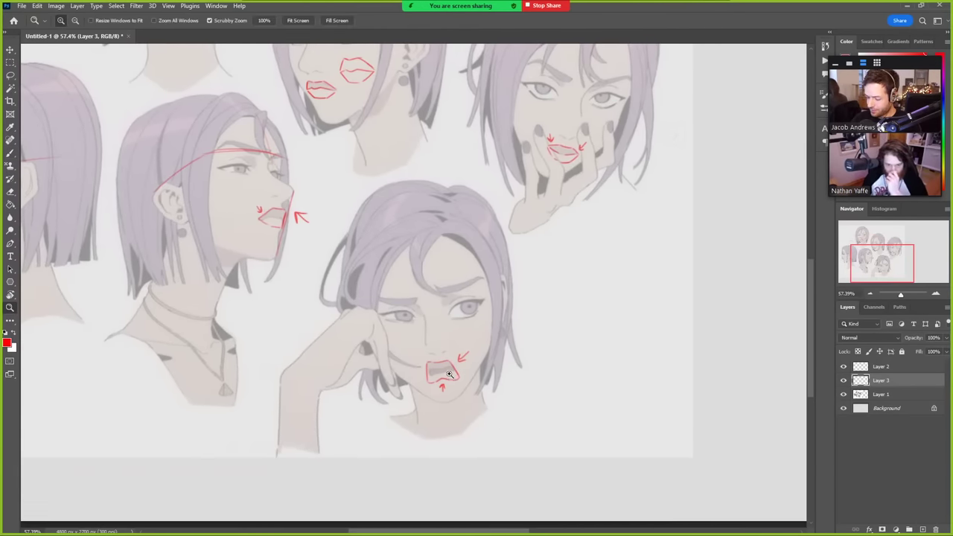
left_click_drag(449, 373, 492, 374)
- Hatch the teeth edges in red, undoing a stray arrow drawn beside the mouth
key("b")
mouse_move(349, 359)
left_mouse_down()
mouse_move(348, 381)
mouse_move(403, 347)
mouse_move(458, 335)
left_mouse_up()
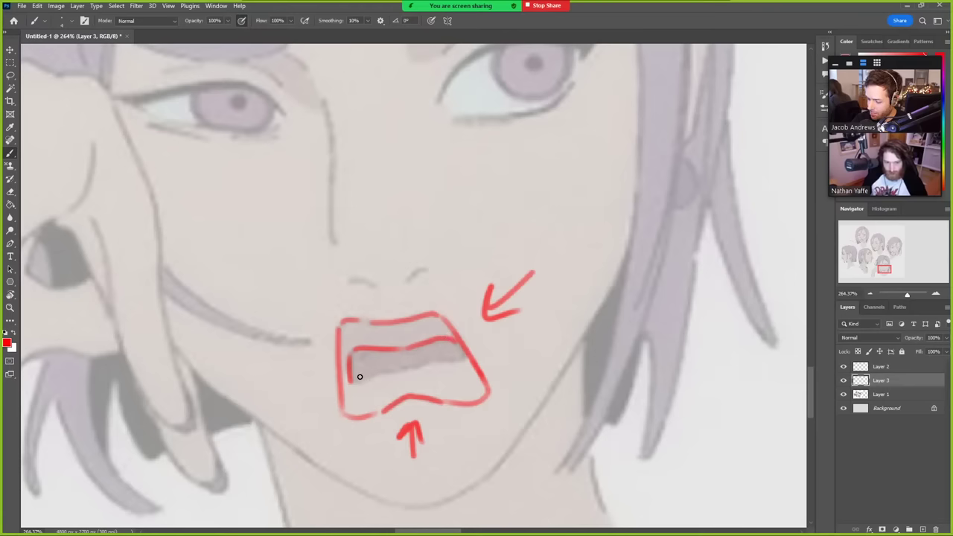
mouse_move(351, 379)
left_mouse_down()
mouse_move(420, 355)
mouse_move(393, 371)
mouse_move(478, 362)
left_mouse_up()
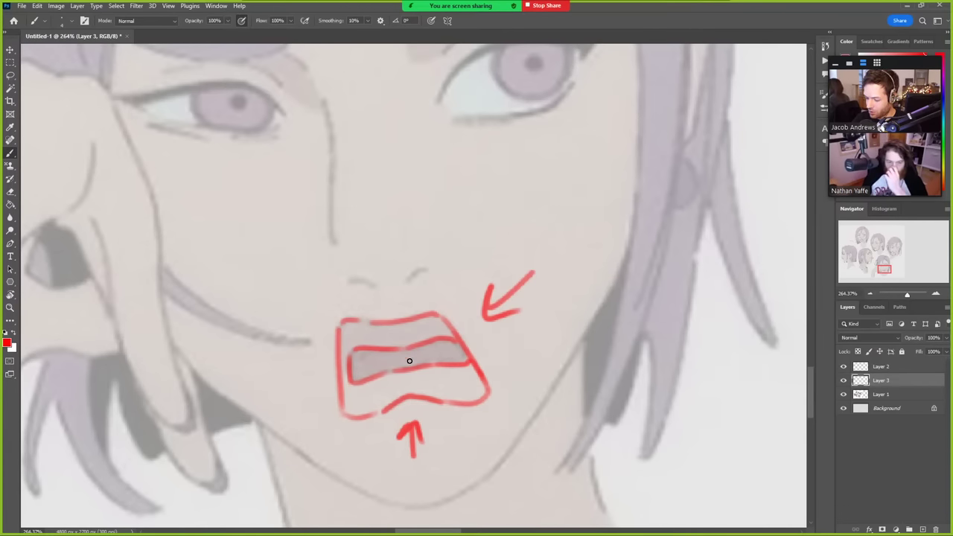
left_click_drag(298, 376, 342, 366)
mouse_move(332, 385)
left_mouse_down()
mouse_move(364, 351)
mouse_move(389, 370)
mouse_move(415, 348)
mouse_move(435, 360)
mouse_move(457, 346)
mouse_move(463, 357)
mouse_move(529, 347)
mouse_move(490, 387)
left_mouse_up()
key("ctrl+z")
key("ctrl+z")
key("ctrl+z")
- Discard the zig-zag stroke right of the mouth and zoom out to the whole face
mouse_move(499, 340)
left_mouse_down()
mouse_move(539, 362)
mouse_move(556, 346)
mouse_move(566, 405)
mouse_move(492, 333)
left_mouse_up()
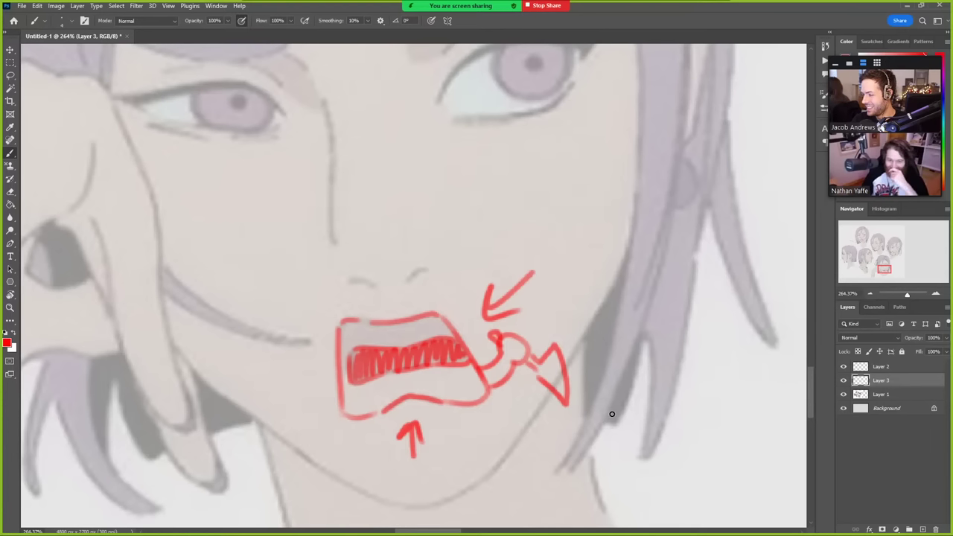
key("ctrl+z")
key("ctrl+z")
key("ctrl+z")
key("ctrl+z")
key("ctrl+z")
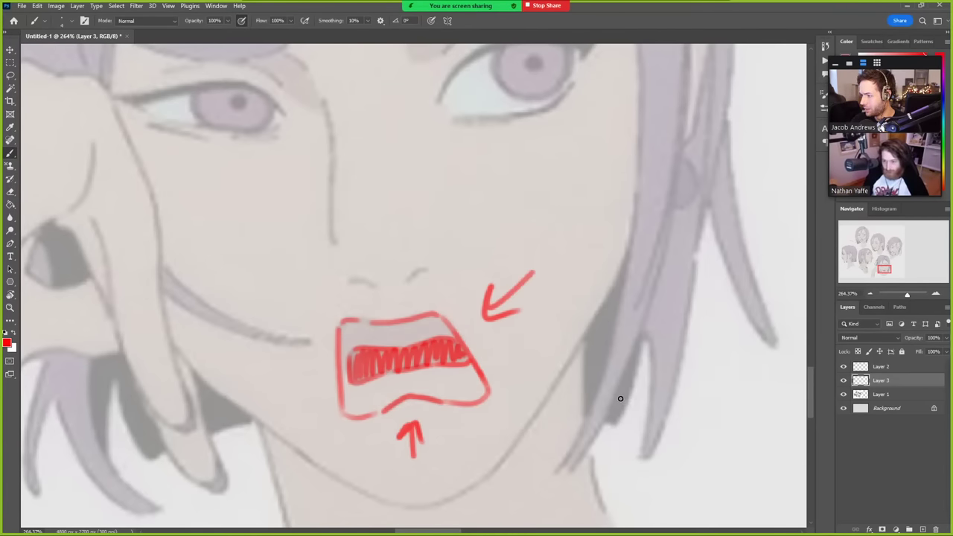
key("z")
left_click_drag(626, 378, 609, 388)
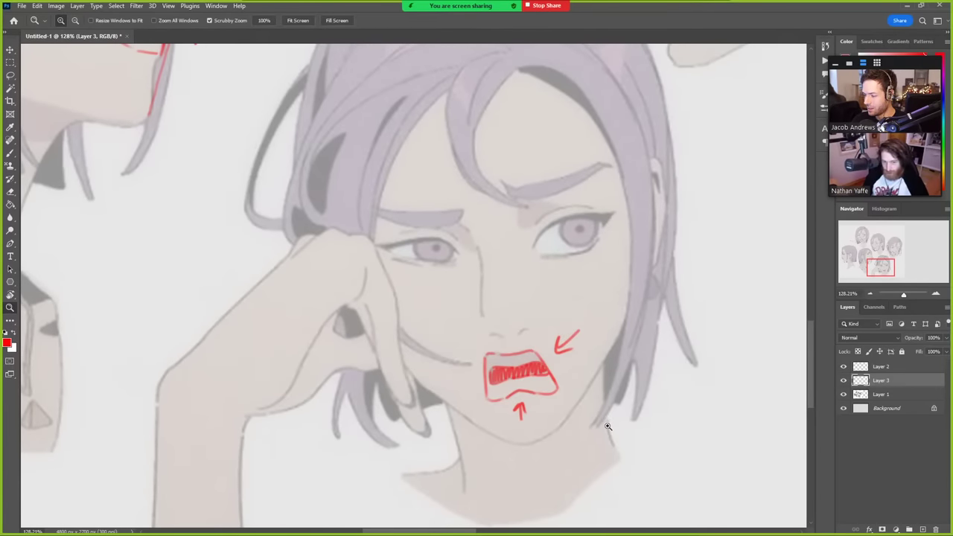
- Zoom out over the neighbouring faces, then zoom in on the two left profile faces
left_click_drag(629, 396, 610, 406)
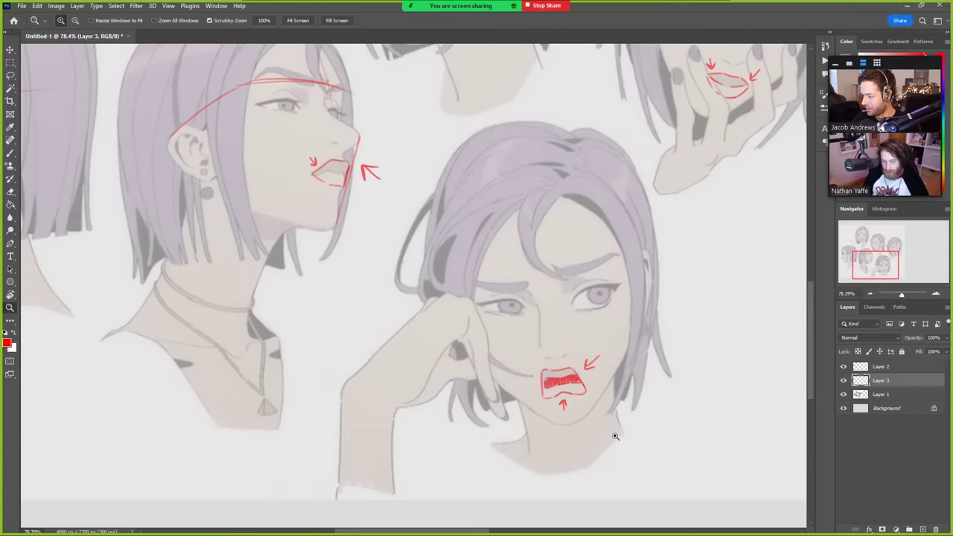
left_click_drag(679, 426, 570, 434)
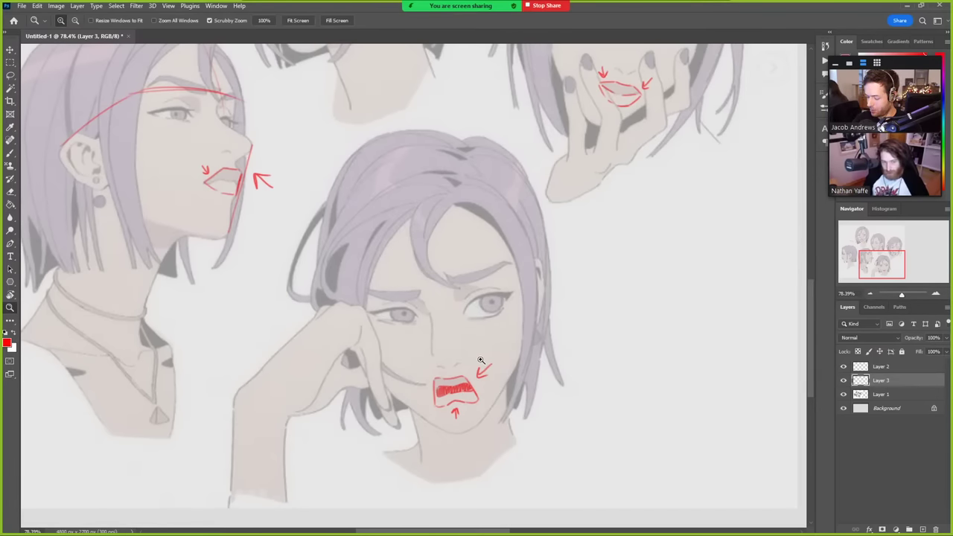
scroll(487, 352, "down", 5)
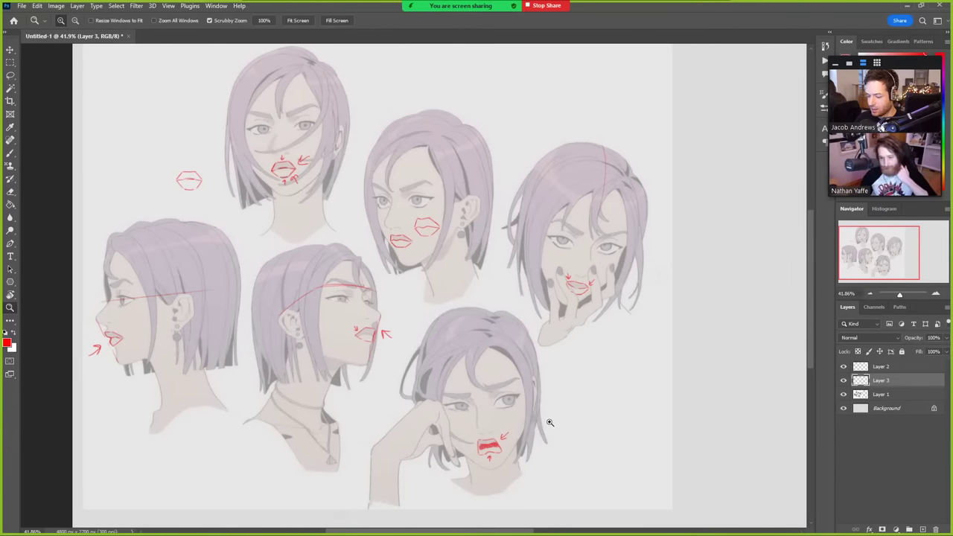
left_click(397, 323)
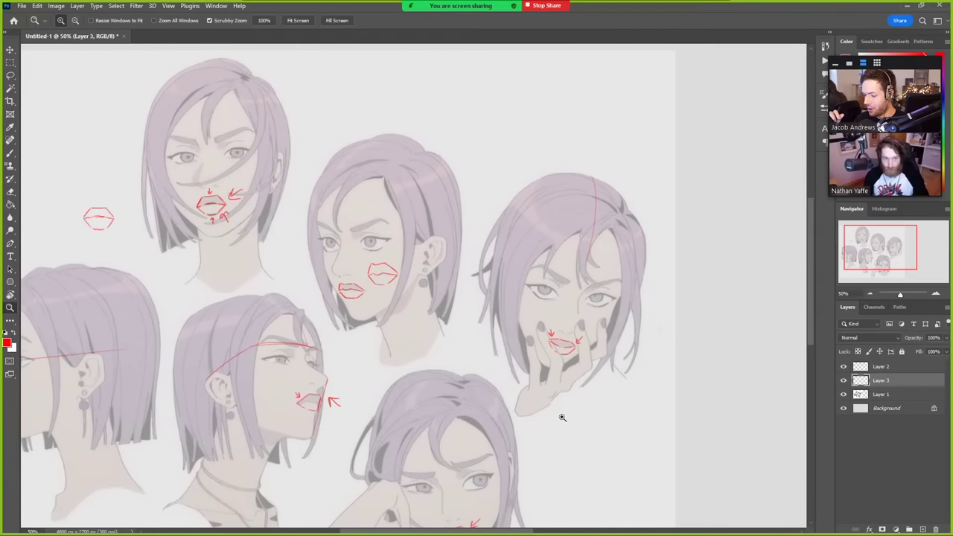
scroll(477, 350, "left", 5)
scroll(477, 350, "down", 2)
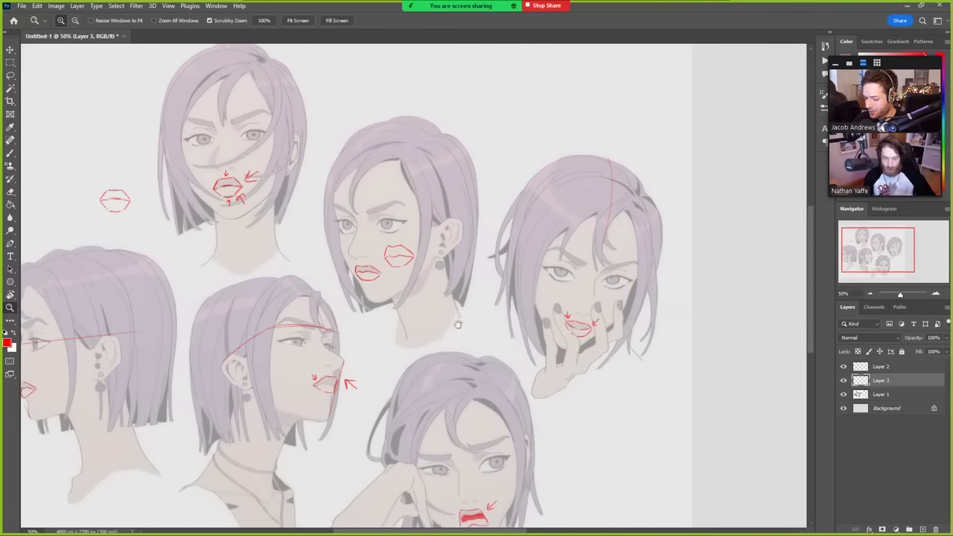
left_click_drag(248, 353, 269, 353)
- Draw a red nose-tip-to-chin line on the three-quarter profile face, then zoom out
key("b")
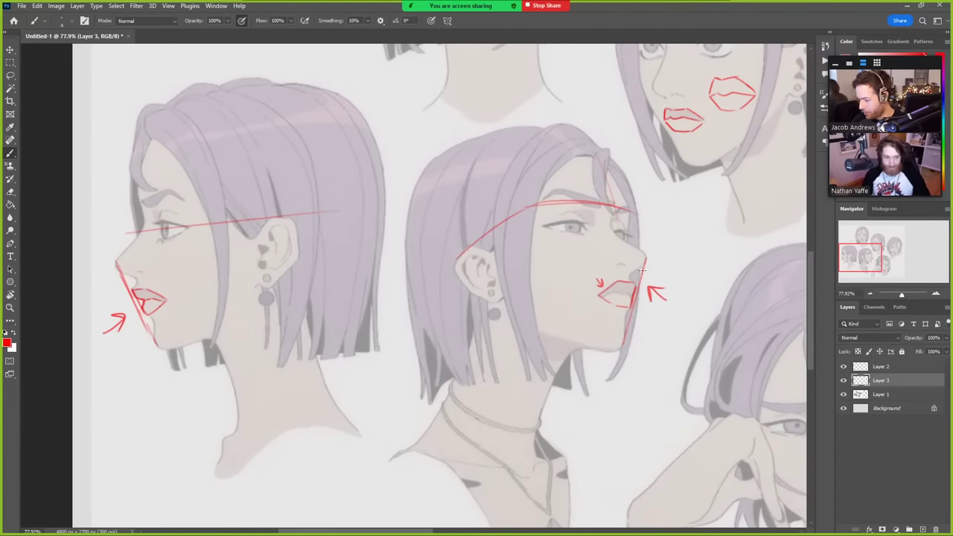
mouse_move(646, 260)
left_mouse_down()
mouse_move(620, 346)
mouse_move(629, 305)
left_mouse_up()
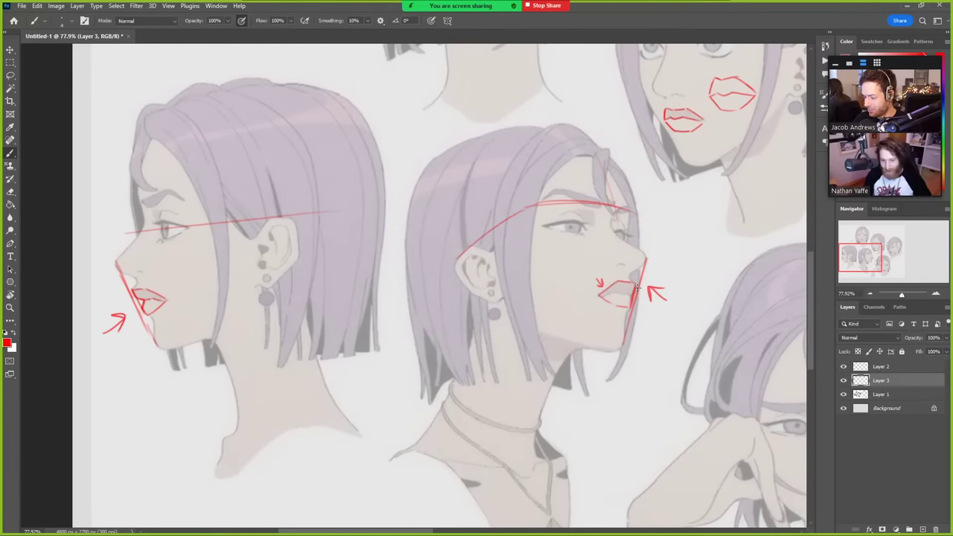
key("e")
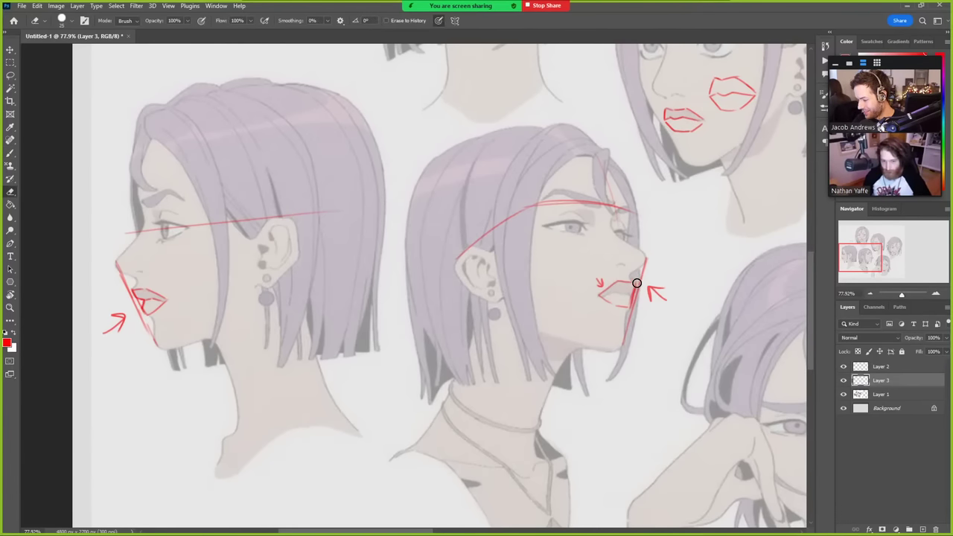
key("b")
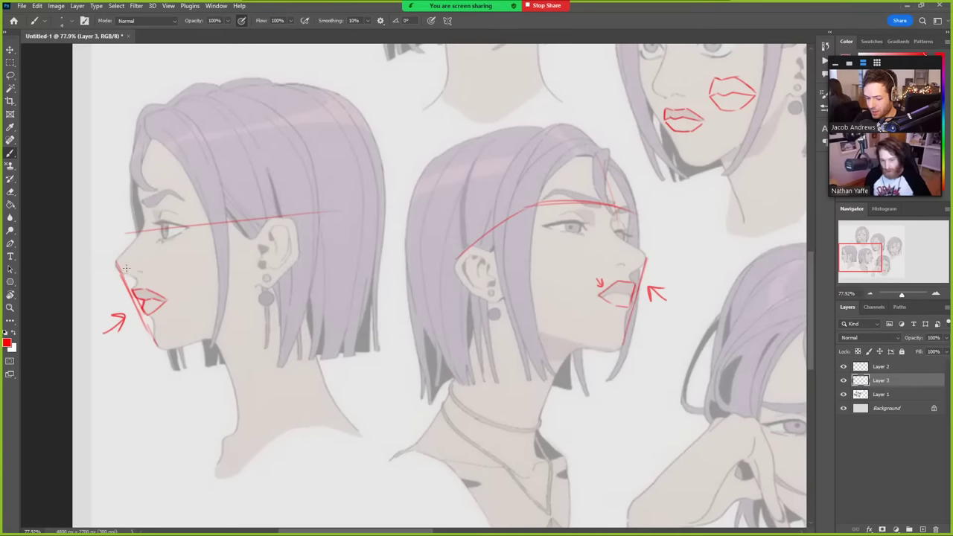
key("z")
left_click_drag(584, 344, 487, 386)
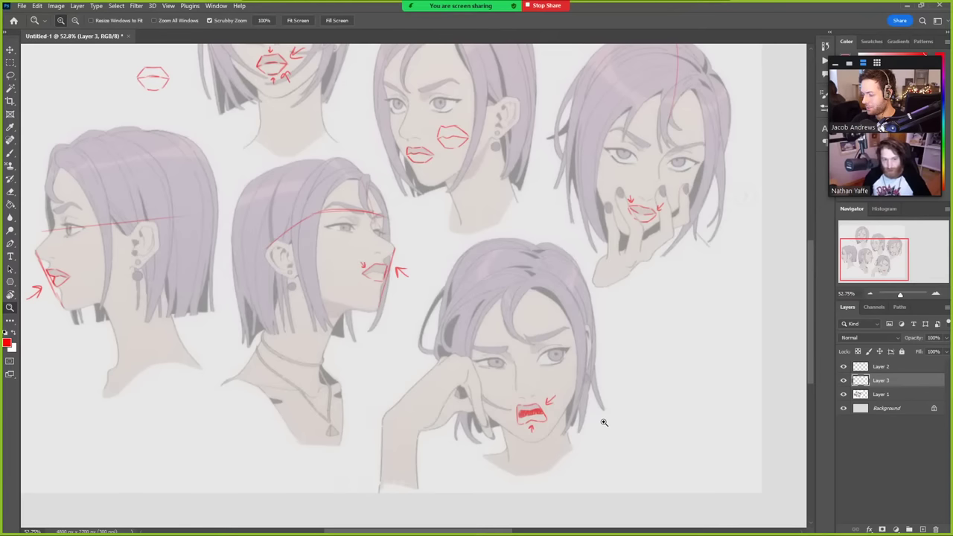
- Reposition the sketches and zoom out to about 30% with the whole sheet centred
left_click_drag(613, 427, 620, 487)
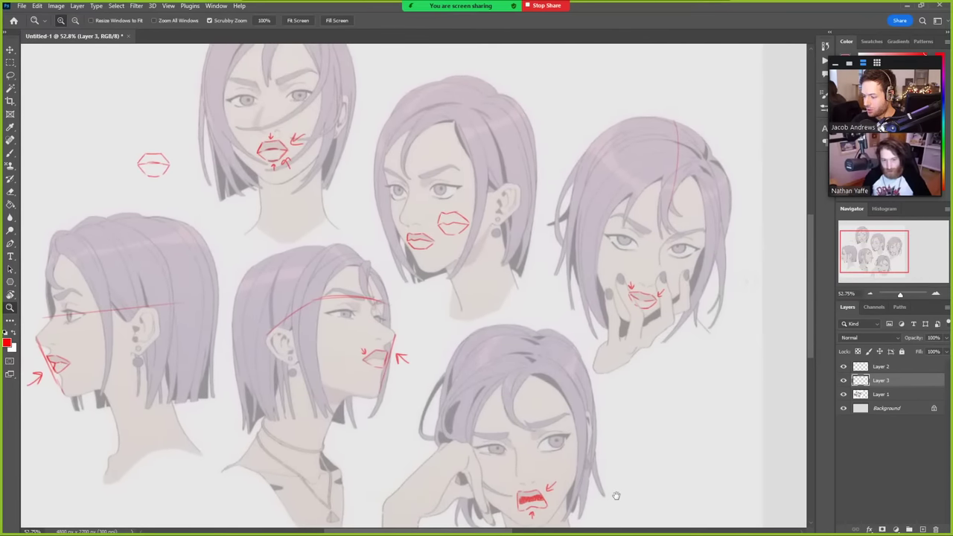
mouse_move(612, 447)
left_mouse_down()
mouse_move(639, 442)
mouse_move(627, 448)
left_mouse_up()
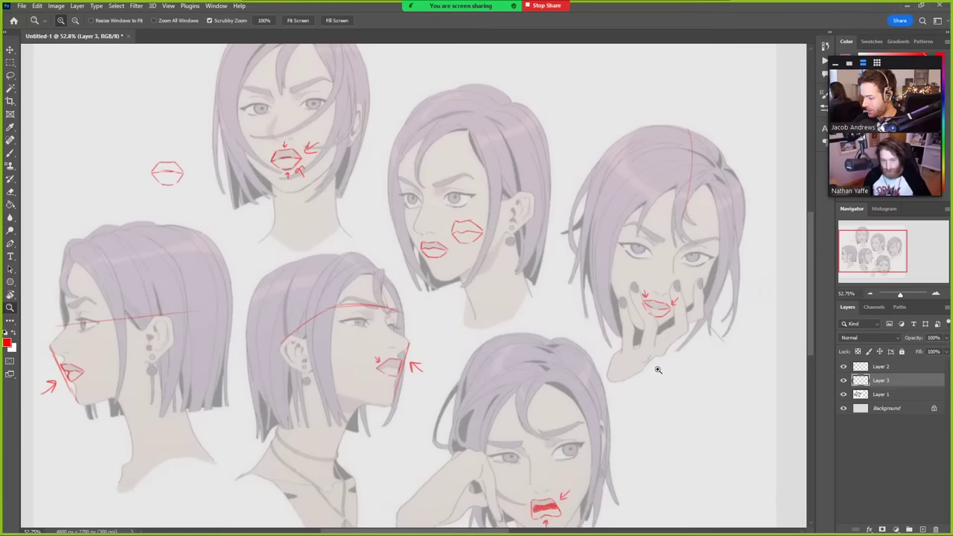
left_click_drag(644, 422, 556, 382)
scroll(633, 402, "down", 3)
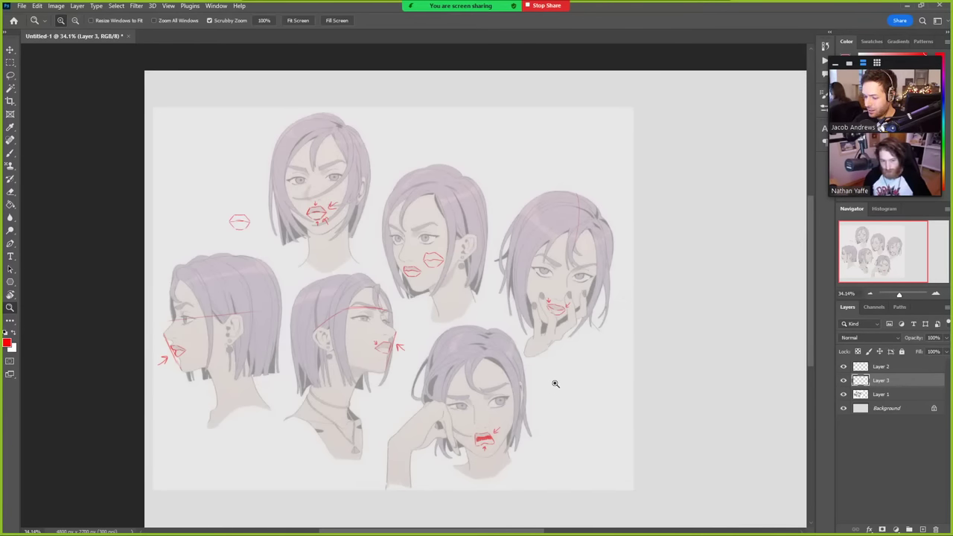
mouse_move(553, 383)
left_mouse_down()
mouse_move(640, 403)
mouse_move(572, 425)
mouse_move(593, 431)
left_mouse_up()
mouse_move(597, 366)
left_mouse_down()
mouse_move(578, 383)
mouse_move(648, 424)
mouse_move(496, 365)
mouse_move(468, 400)
left_mouse_up()
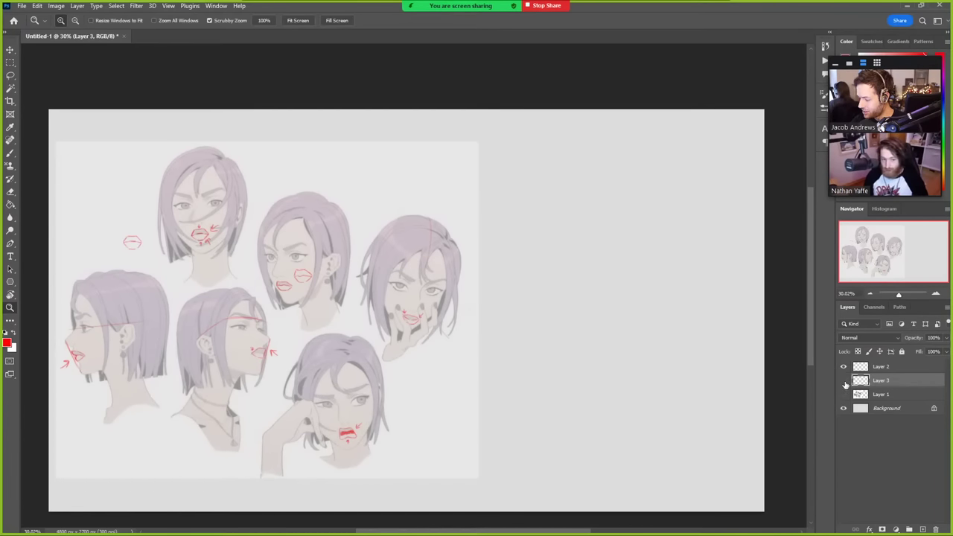
- Hide Layer 3 and Layer 1 so the canvas shows blank
left_click_drag(843, 394, 845, 376)
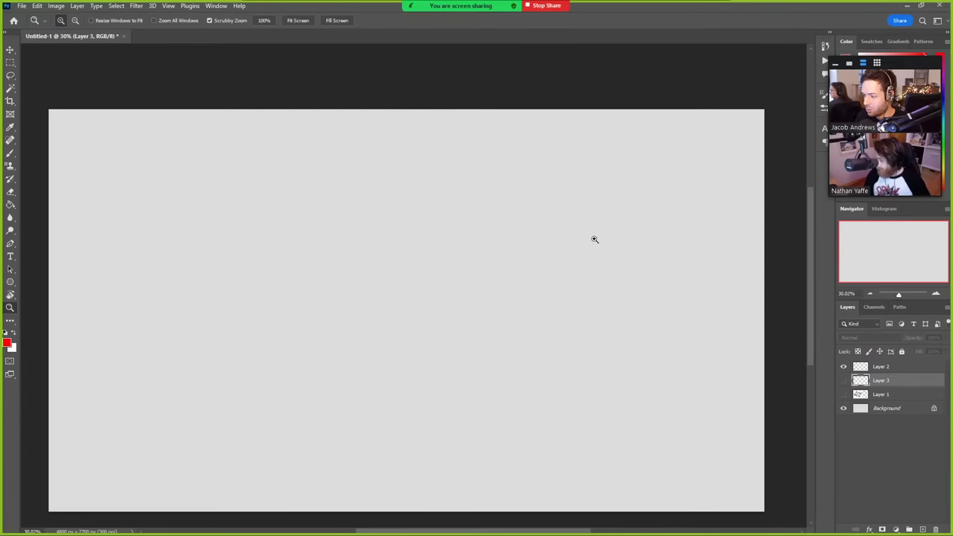
key("alt")
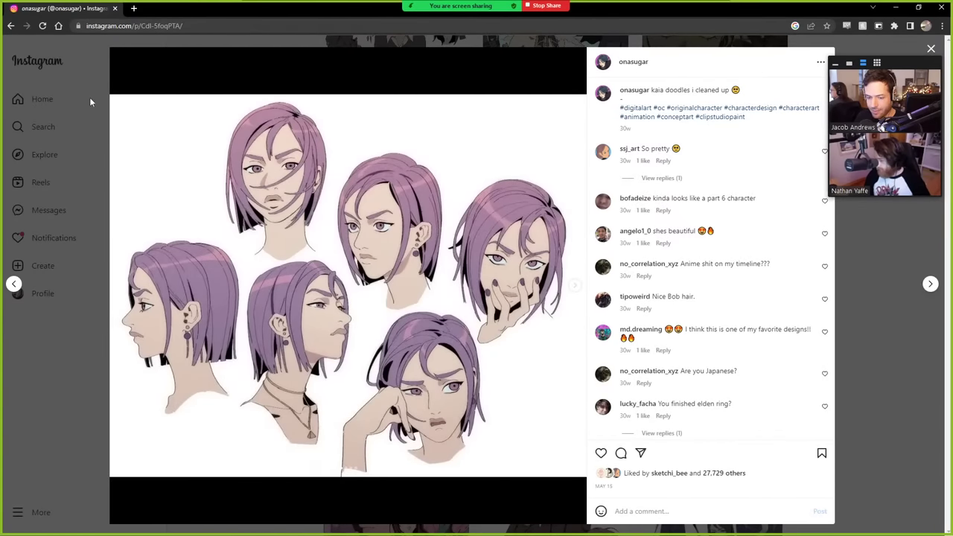
- Open the illustrator's profile from recent searches and view the 'Little ghost cards.' post
left_click(89, 97)
left_click(56, 128)
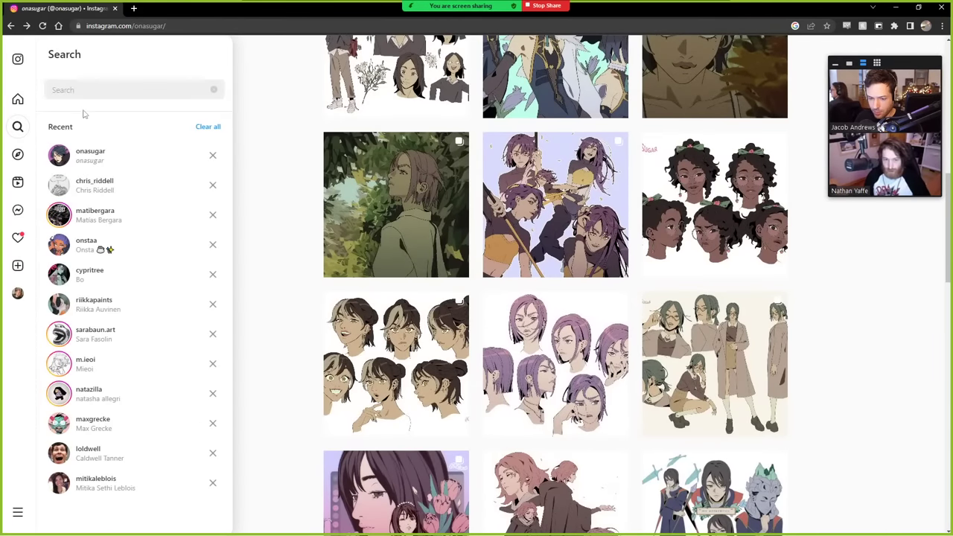
left_click(120, 188)
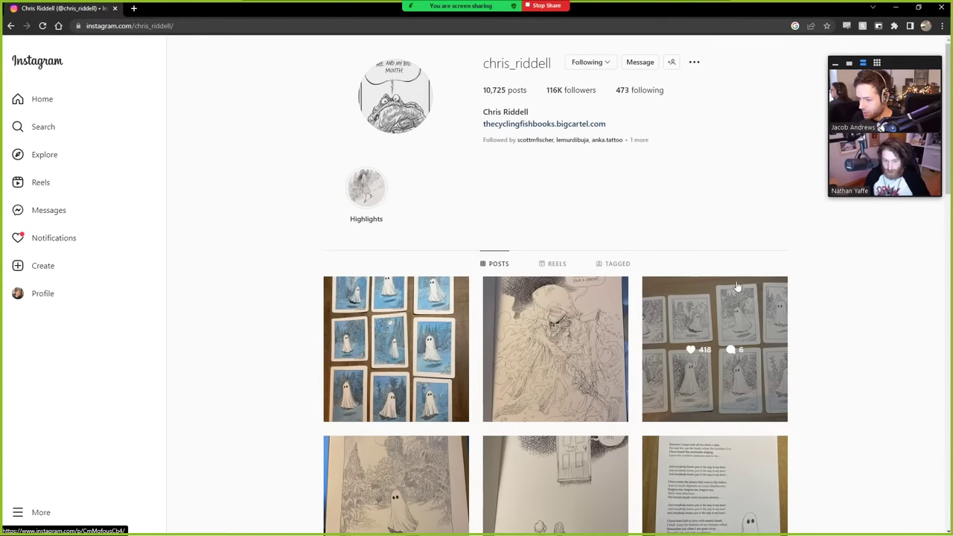
scroll(439, 316, "down", 1)
left_click(402, 301)
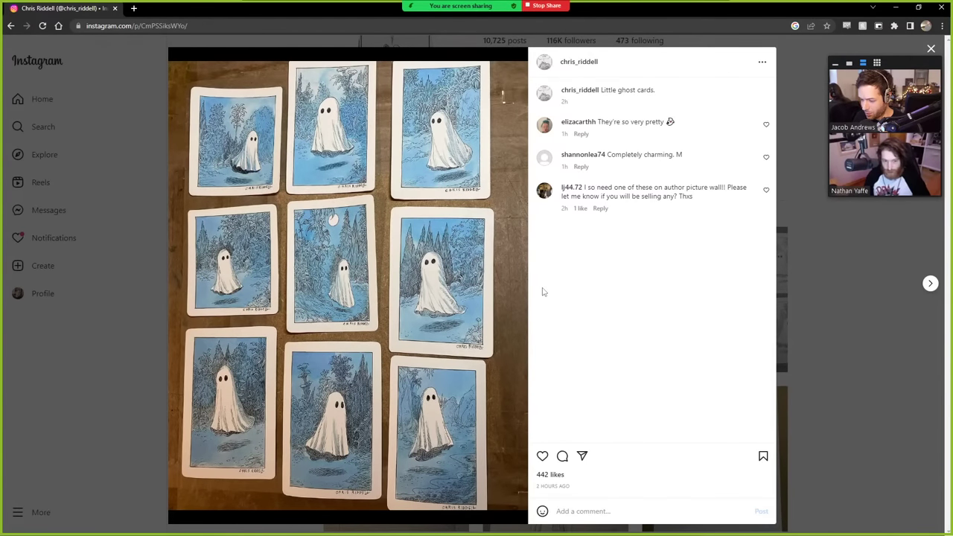
- Step through the artist's posts from the ghost cards to 'Train journey drawing iii'
left_click(930, 283)
left_click(930, 284)
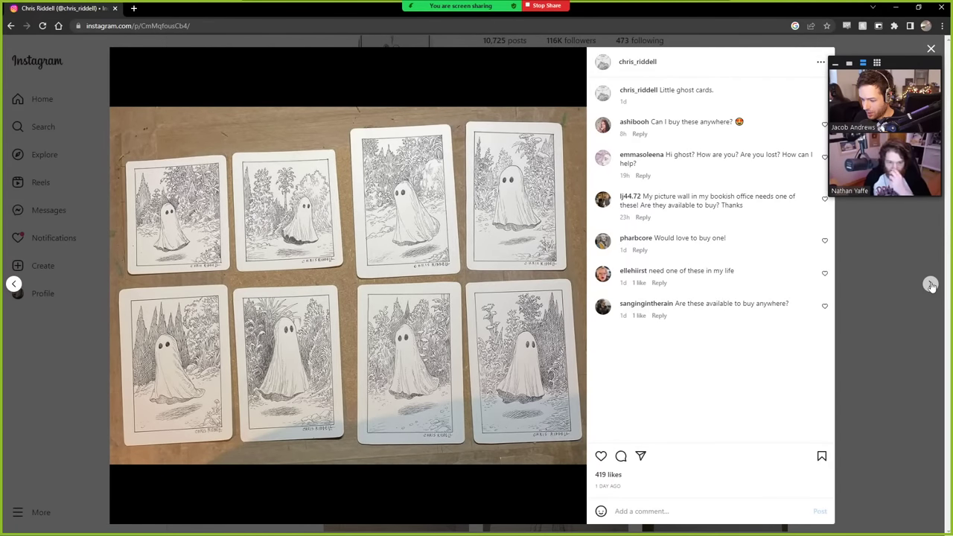
left_click(930, 285)
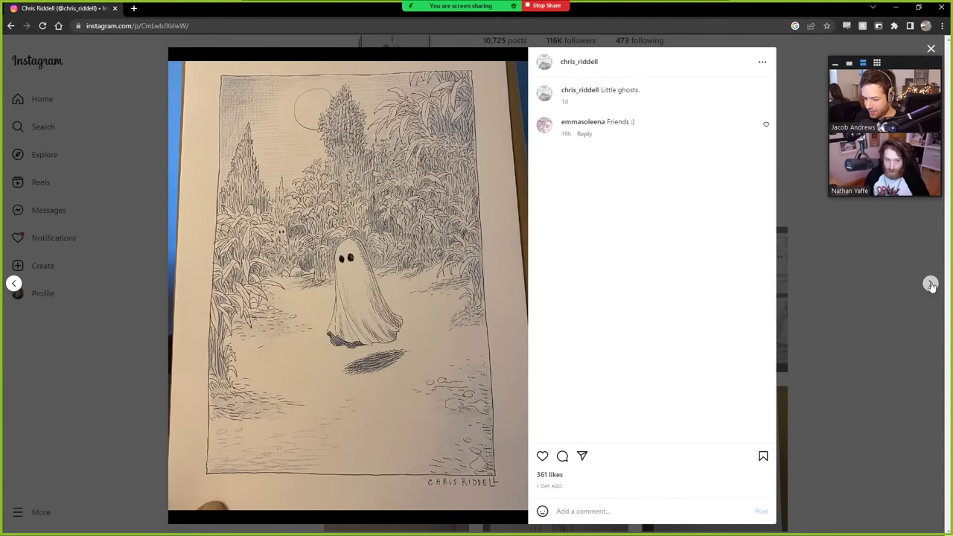
left_click(930, 284)
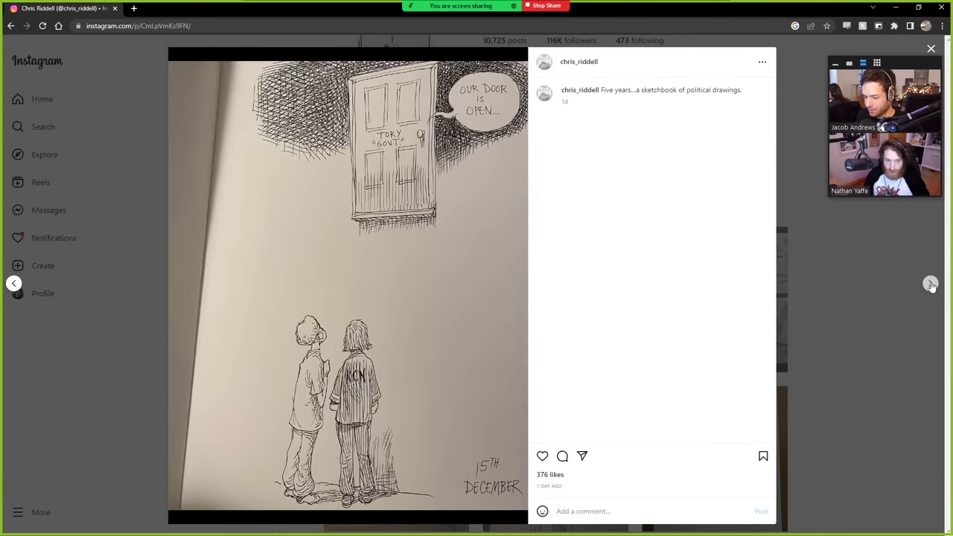
left_click(930, 284)
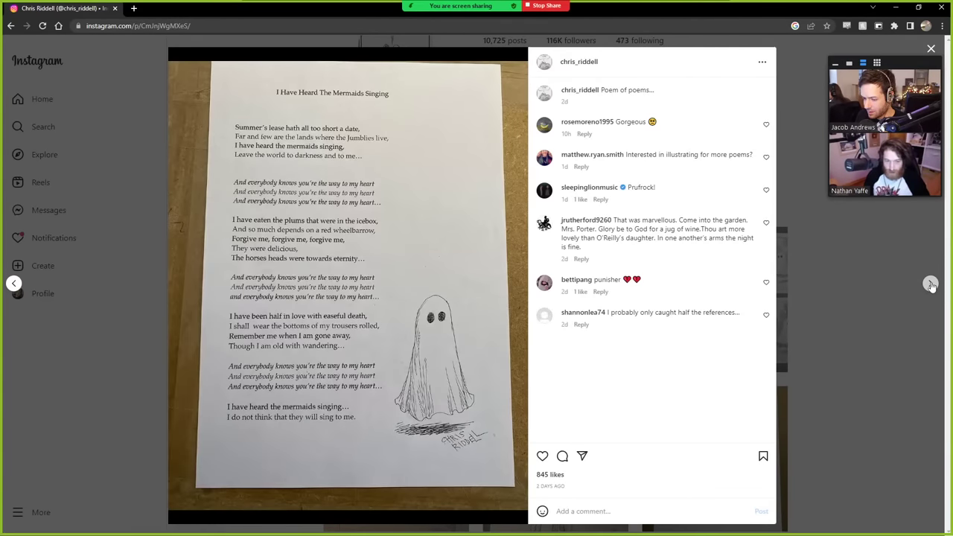
left_click(930, 284)
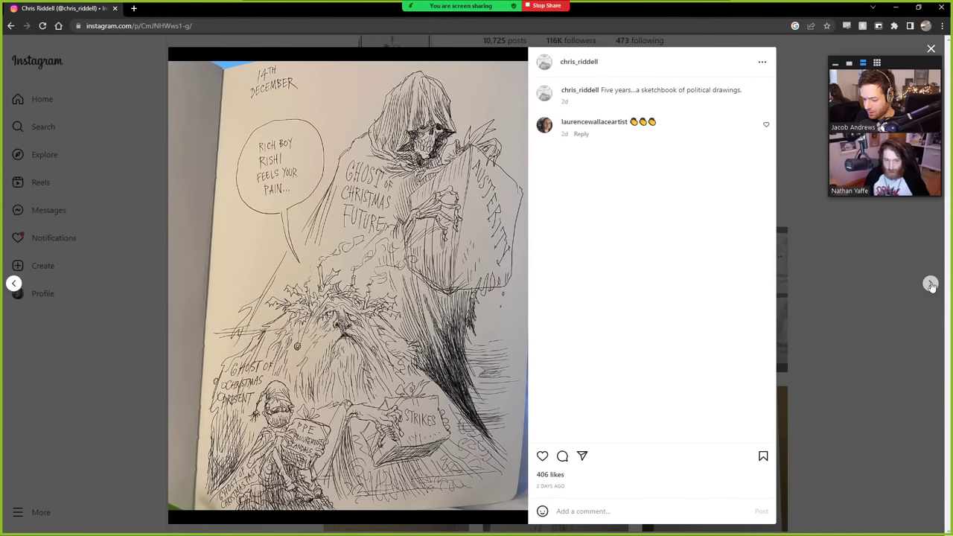
left_click(930, 285)
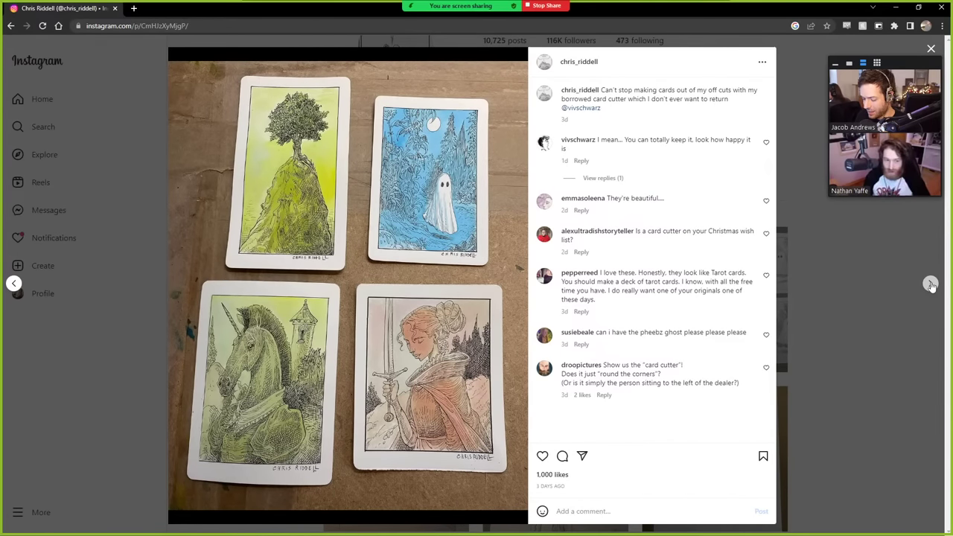
left_click(930, 285)
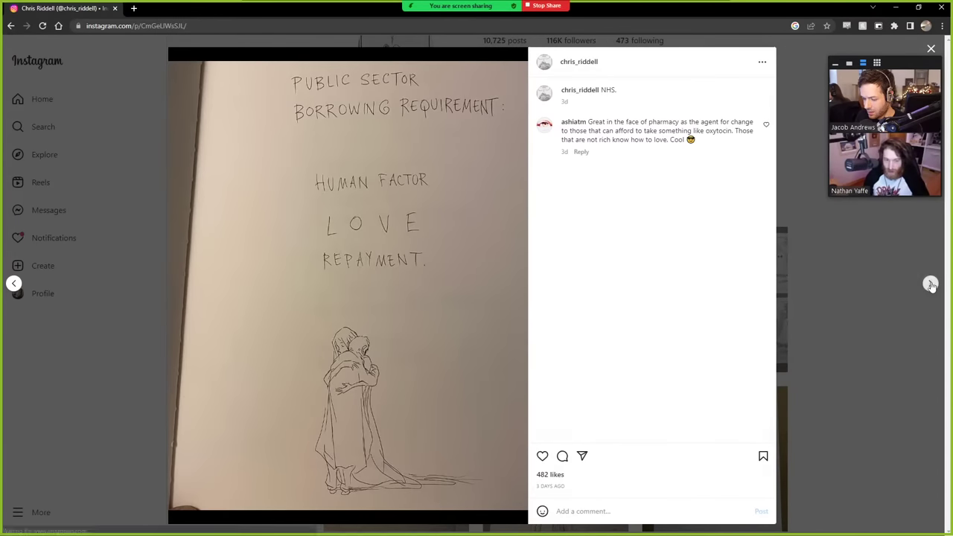
left_click(930, 285)
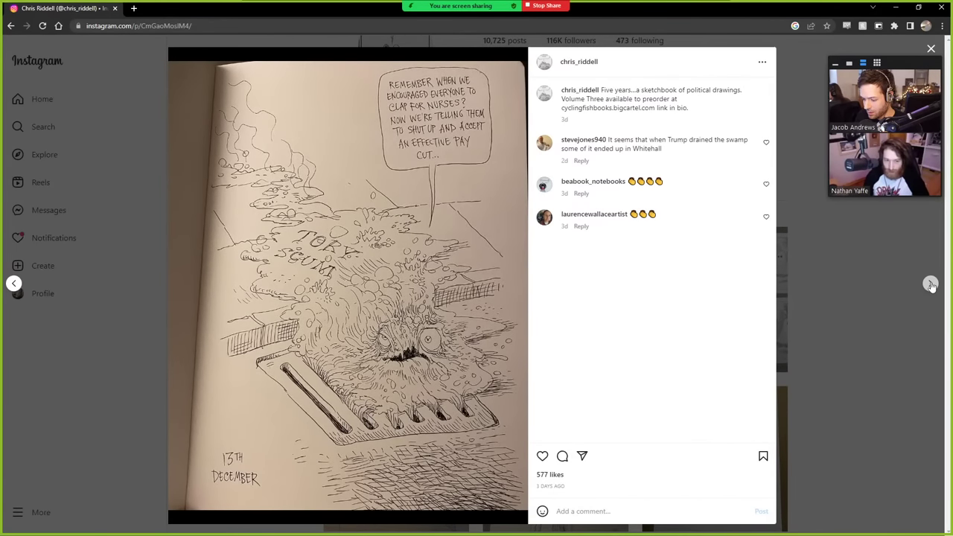
left_click(930, 284)
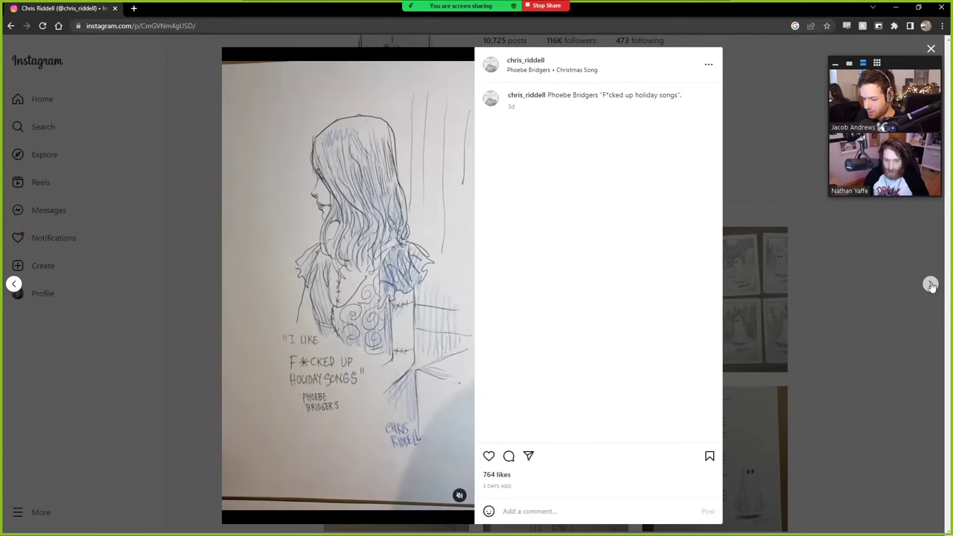
left_click(930, 284)
left_click(930, 284)
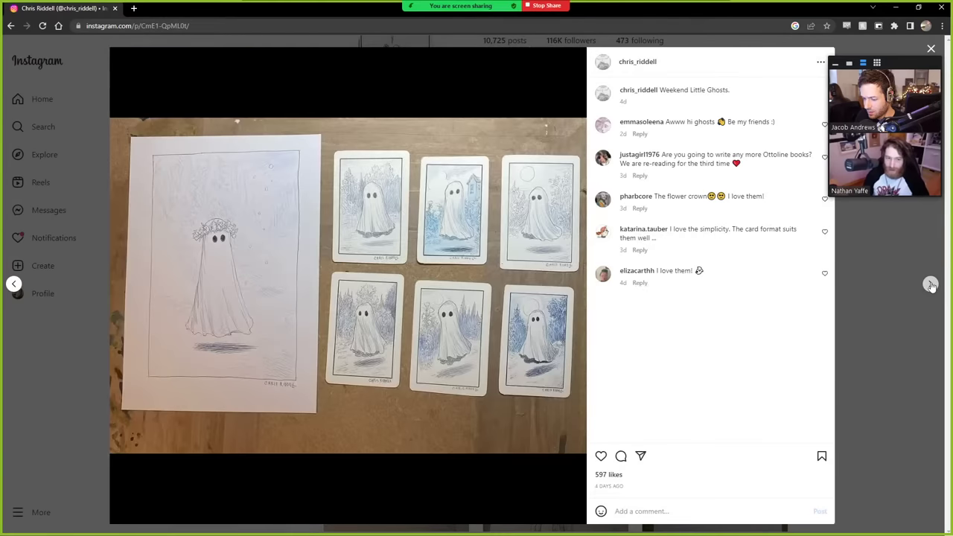
left_click(930, 284)
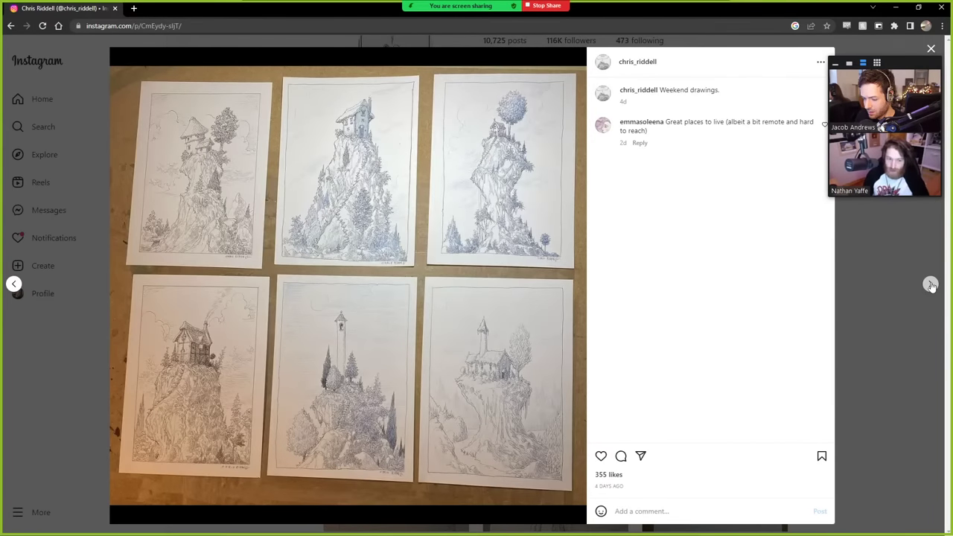
left_click(930, 284)
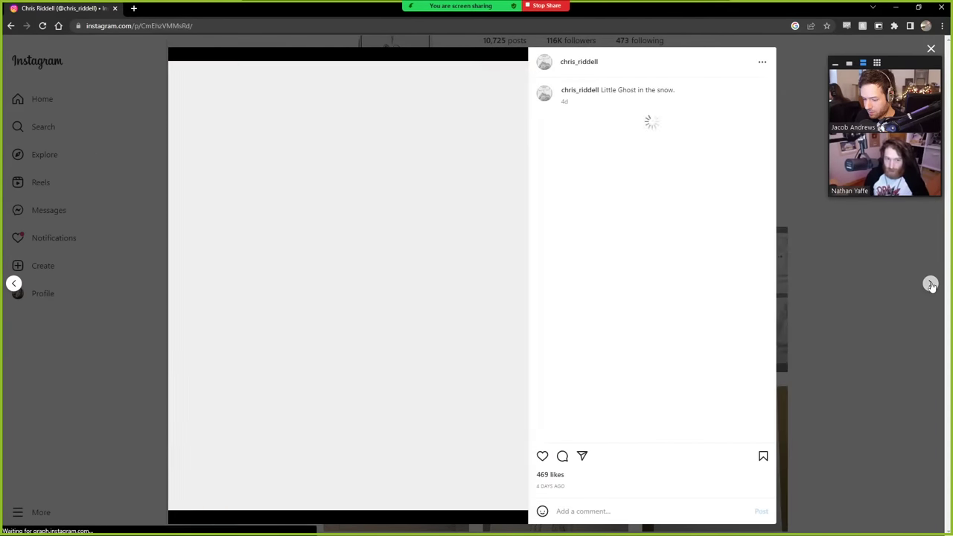
left_click(930, 285)
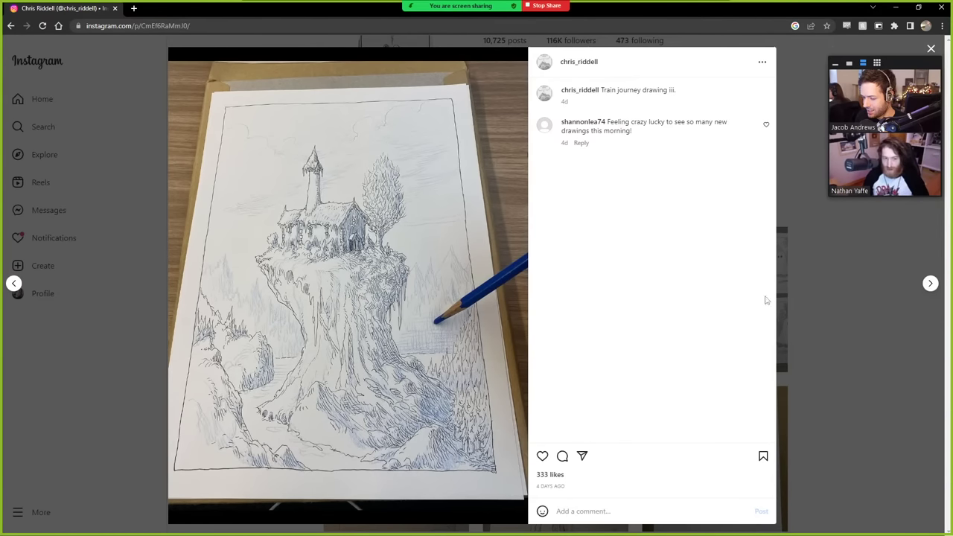
- Return to the profile grid and open the 'Train journey drawing II' post
left_click(841, 316)
scroll(772, 417, "down", 4)
scroll(881, 410, "down", 5)
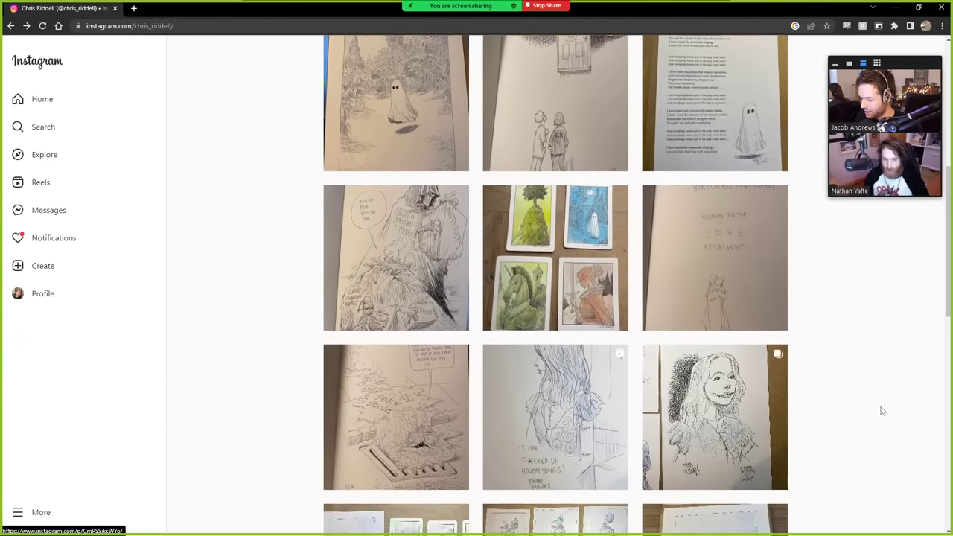
scroll(884, 403, "down", 2)
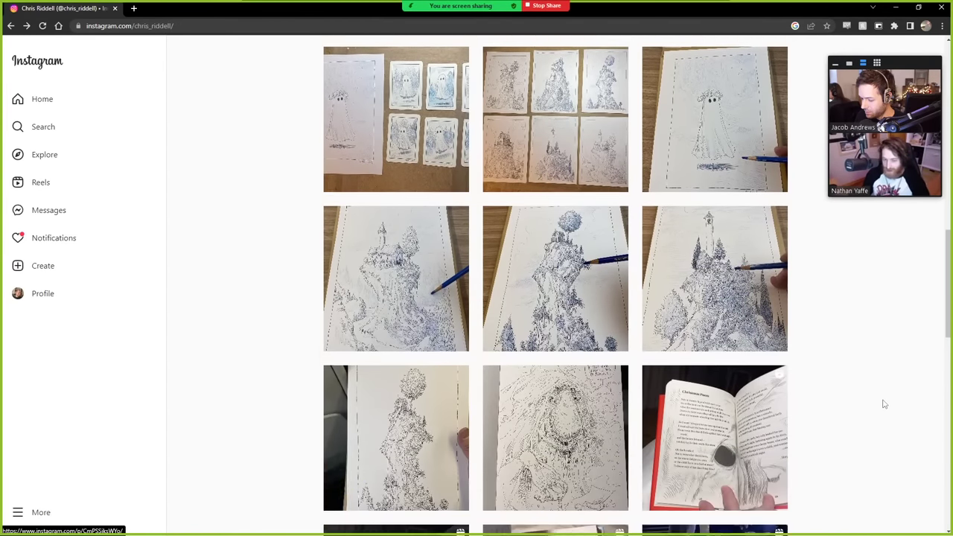
left_click(500, 217)
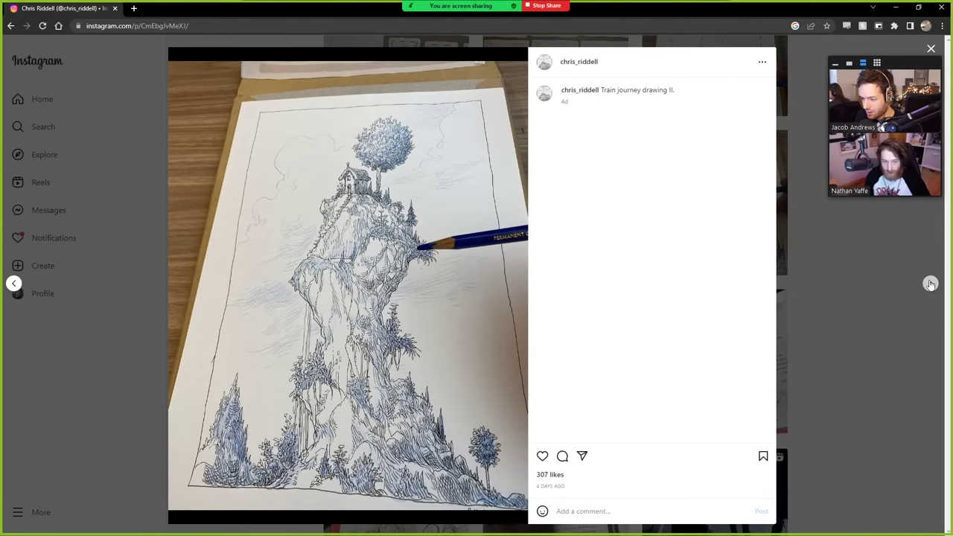
- Browse on through 'Train journey I' to the troll sketch, then close the post
left_click(931, 284)
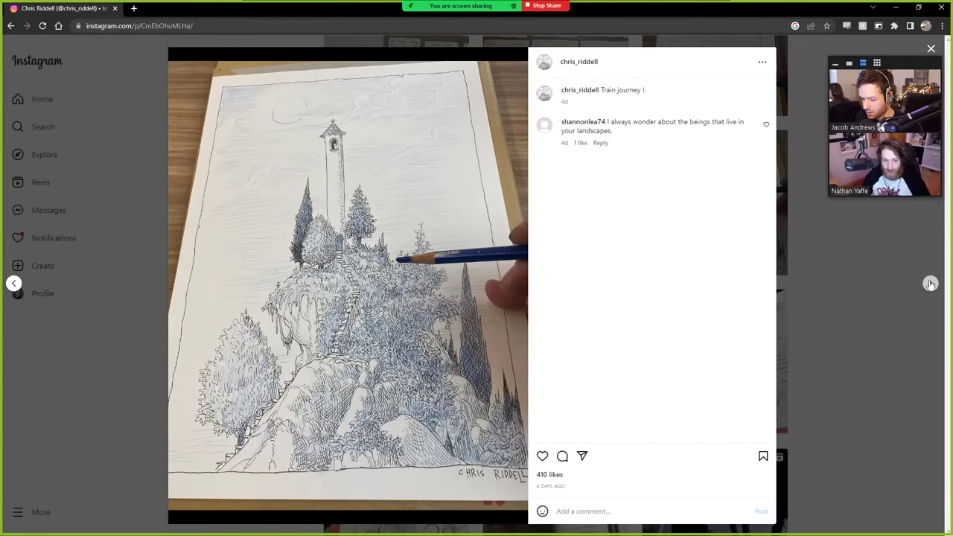
left_click(931, 284)
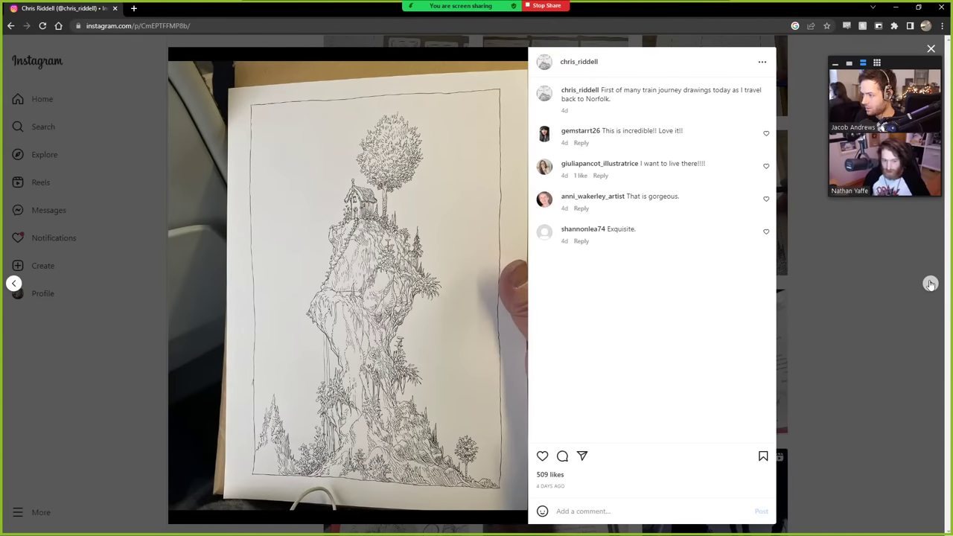
left_click(930, 284)
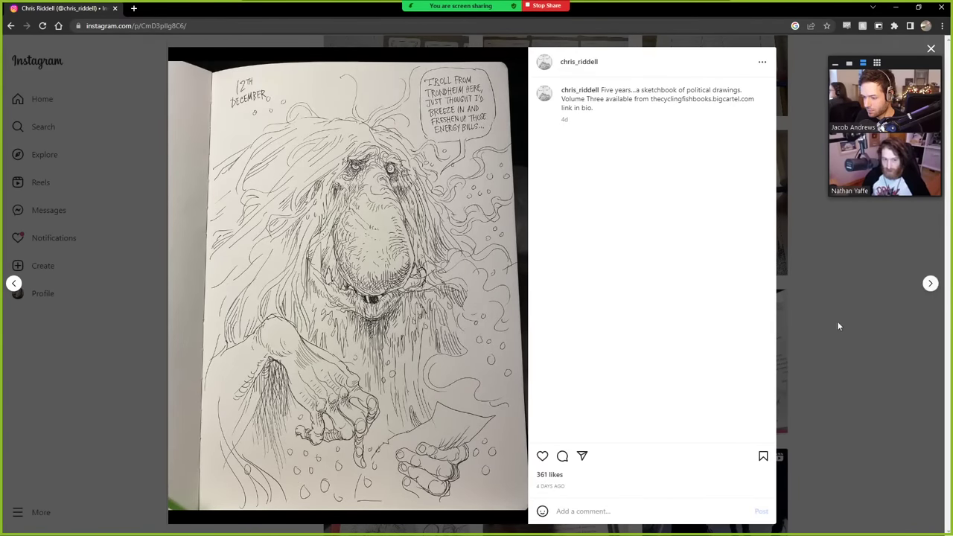
left_click(837, 321)
- Scroll further down the profile grid and briefly view the grim reaper sketch post
scroll(833, 390, "down", 3)
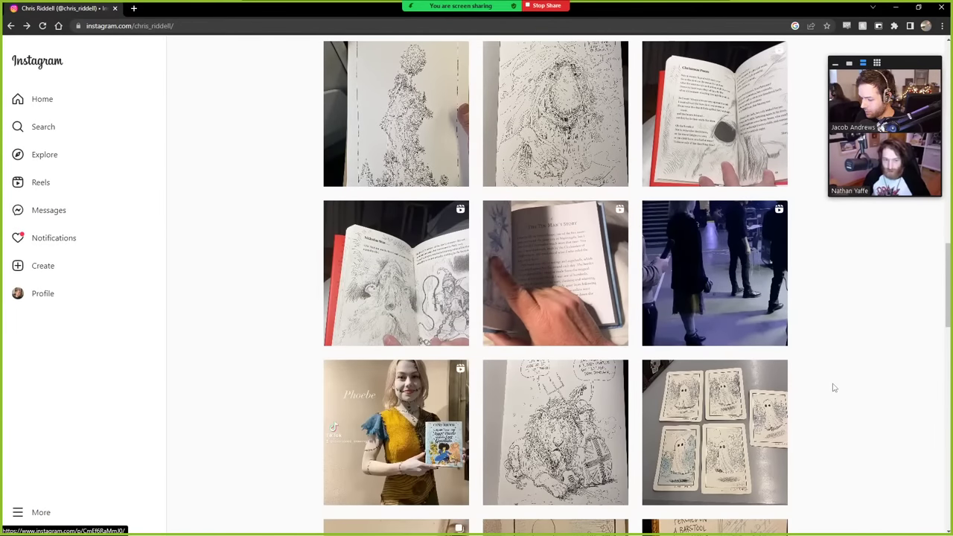
scroll(834, 387, "down", 2)
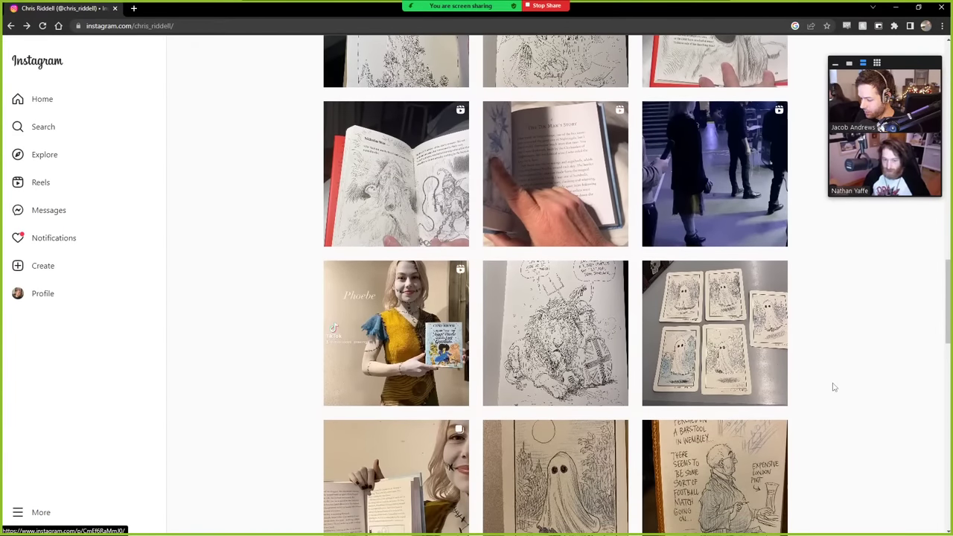
scroll(834, 387, "down", 3)
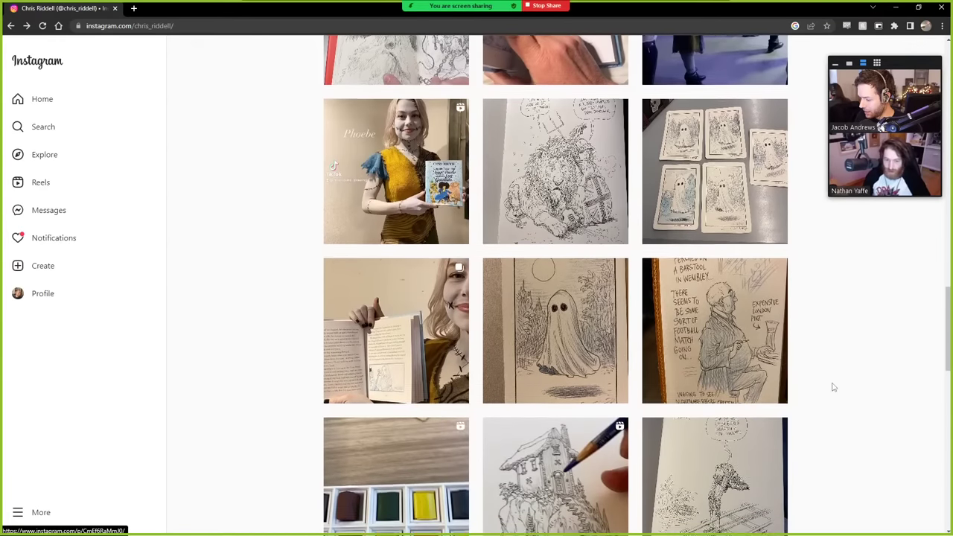
scroll(834, 387, "up", 2)
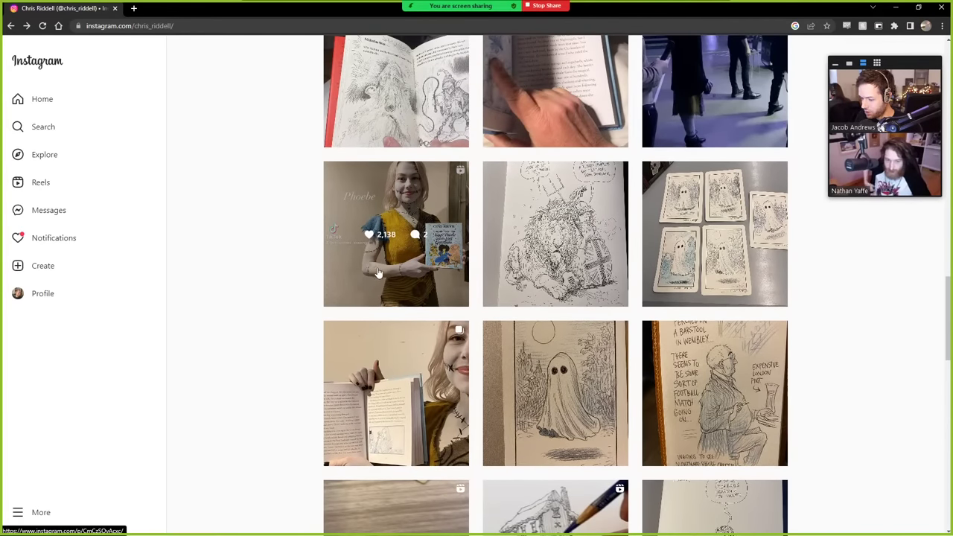
scroll(838, 370, "down", 6)
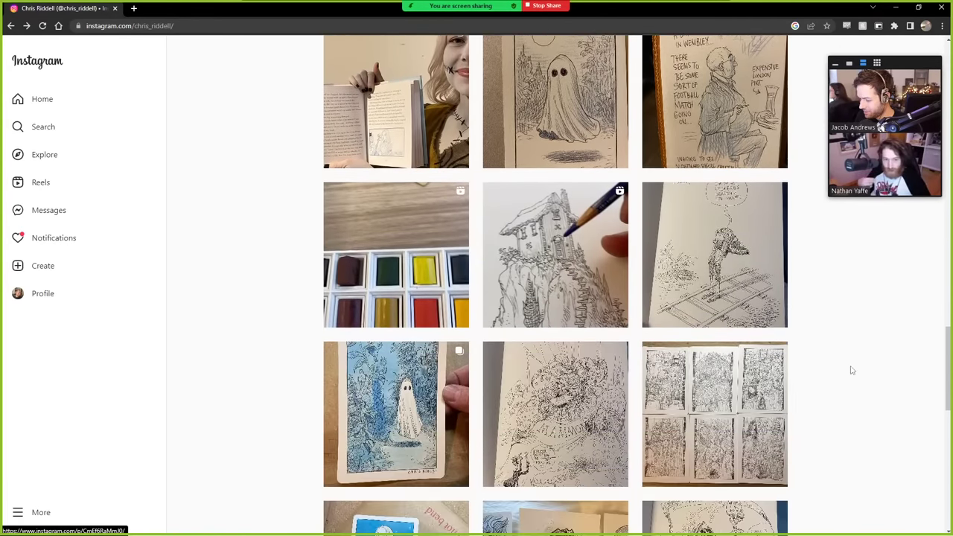
scroll(852, 369, "down", 2)
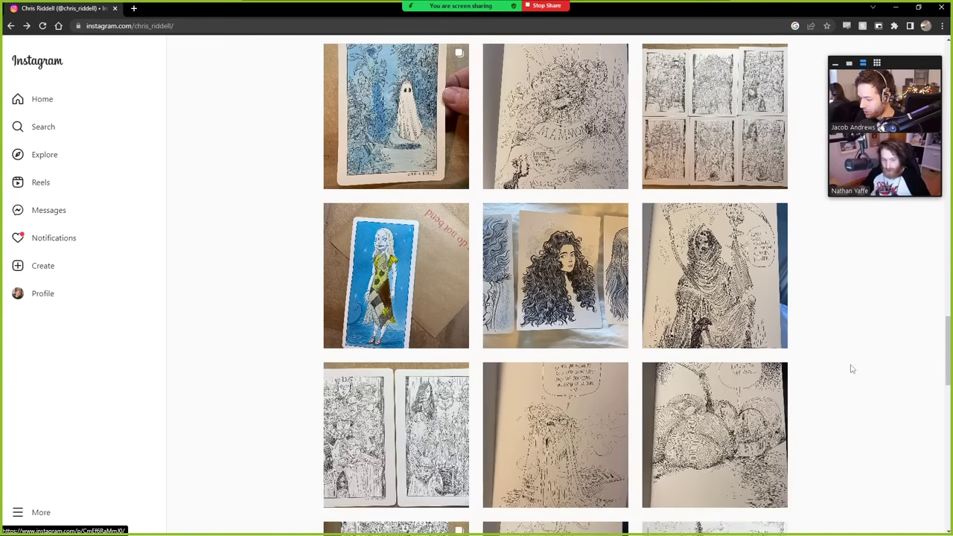
scroll(715, 417, "down", 1)
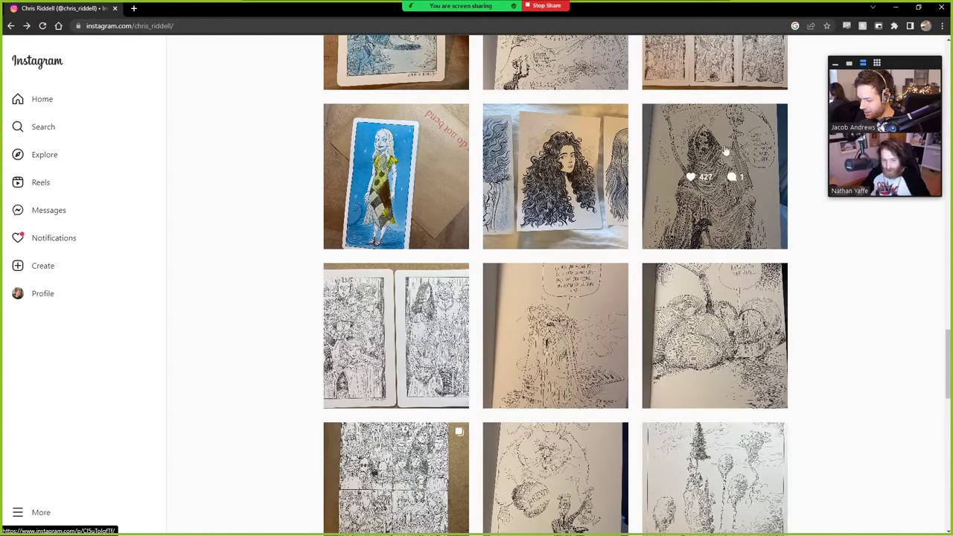
left_click(718, 221)
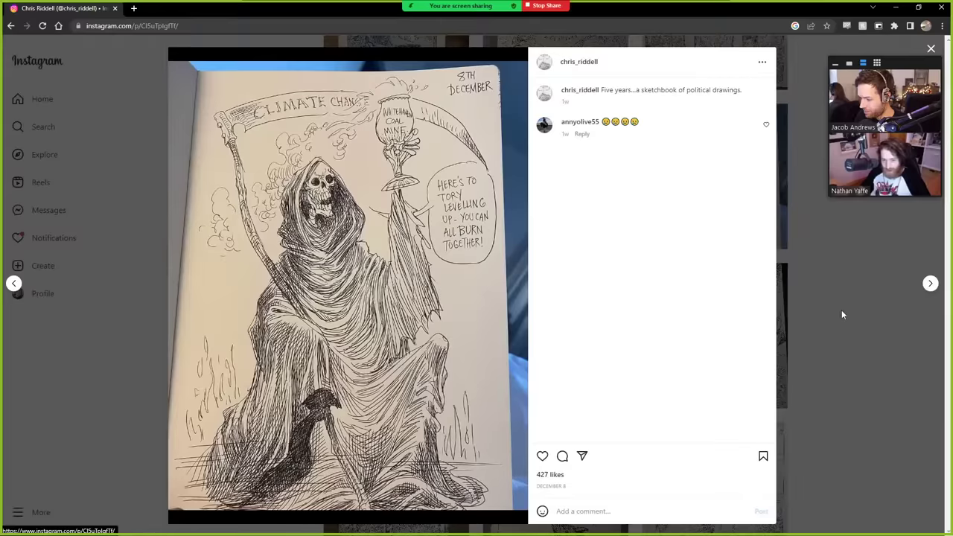
left_click(866, 412)
- View the INDICTMENT caricature post, then scroll back up the grid
scroll(856, 402, "down", 3)
scroll(849, 376, "down", 5)
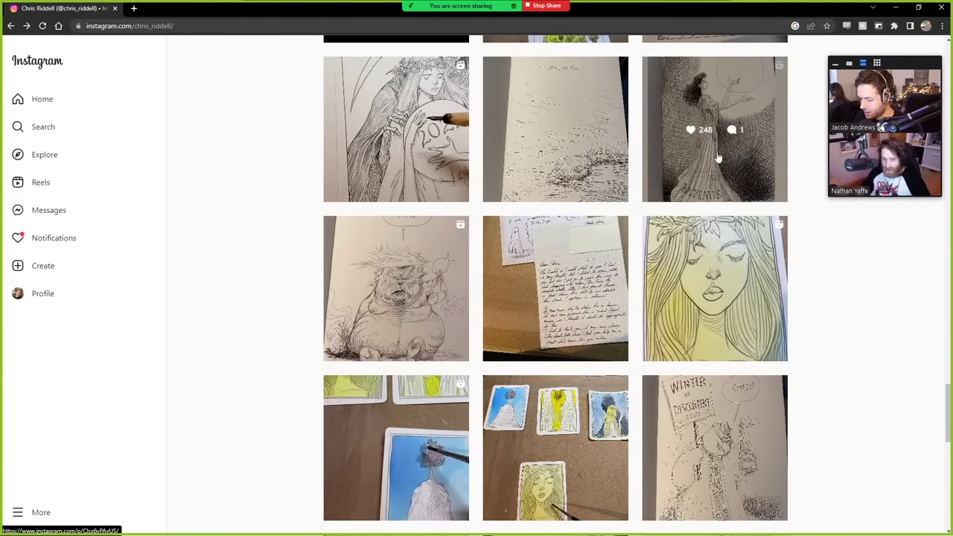
left_click(719, 157)
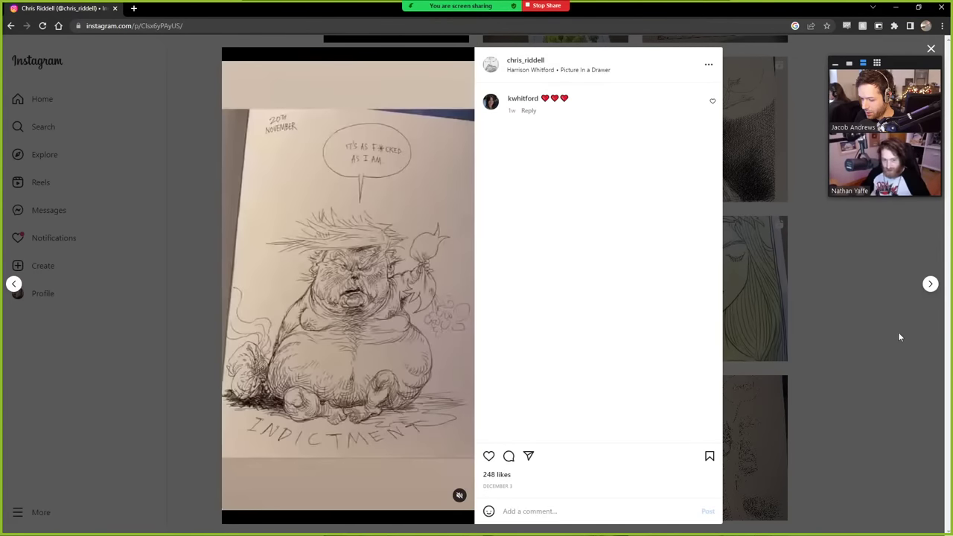
left_click(892, 337)
scroll(892, 337, "down", 5)
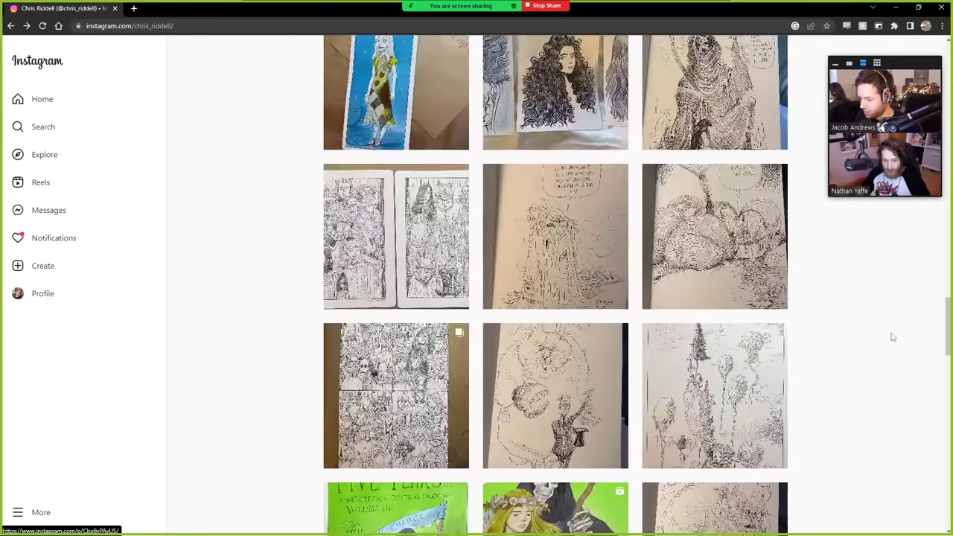
scroll(892, 337, "up", 1)
scroll(892, 337, "up", 10)
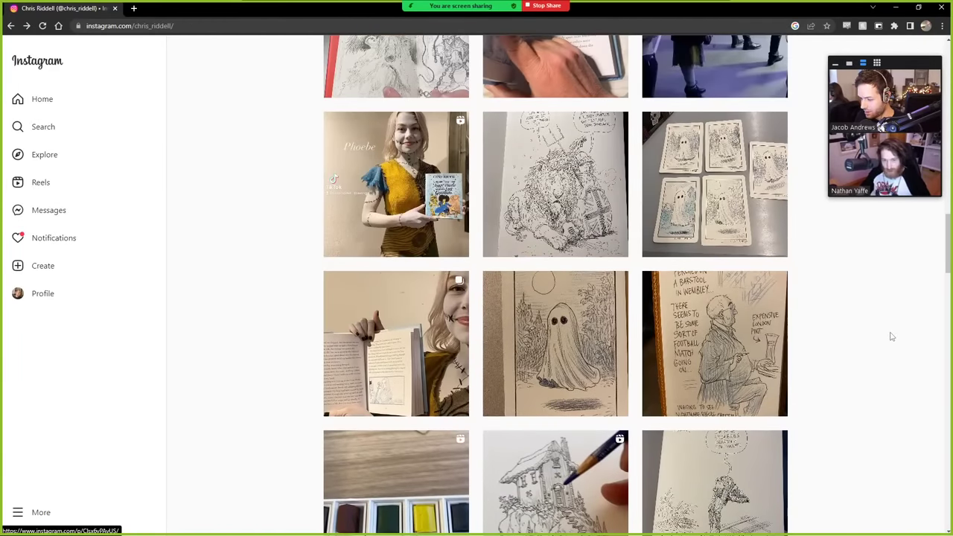
scroll(892, 338, "up", 6)
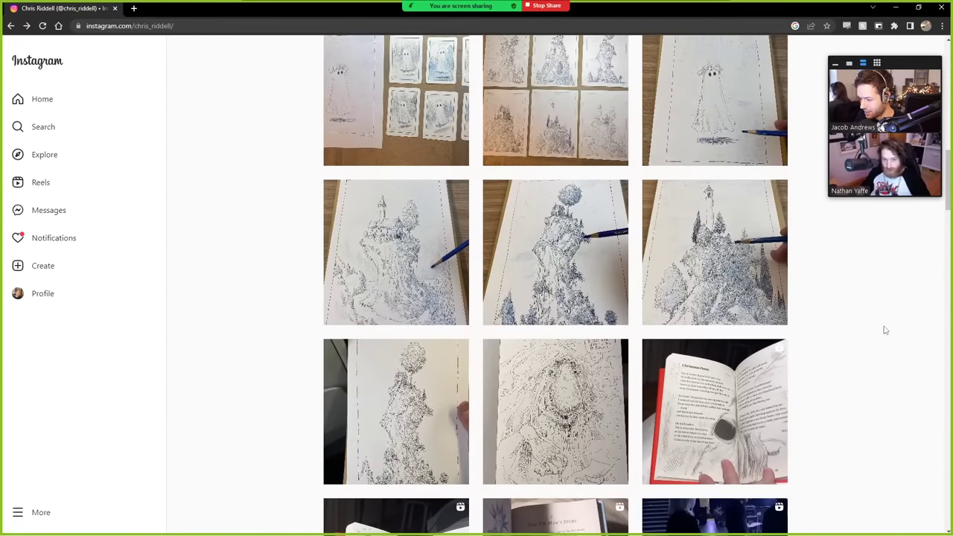
- Reopen 'Train journey drawing II' and snip the cliff-with-house-and-tree drawing
left_click(566, 275)
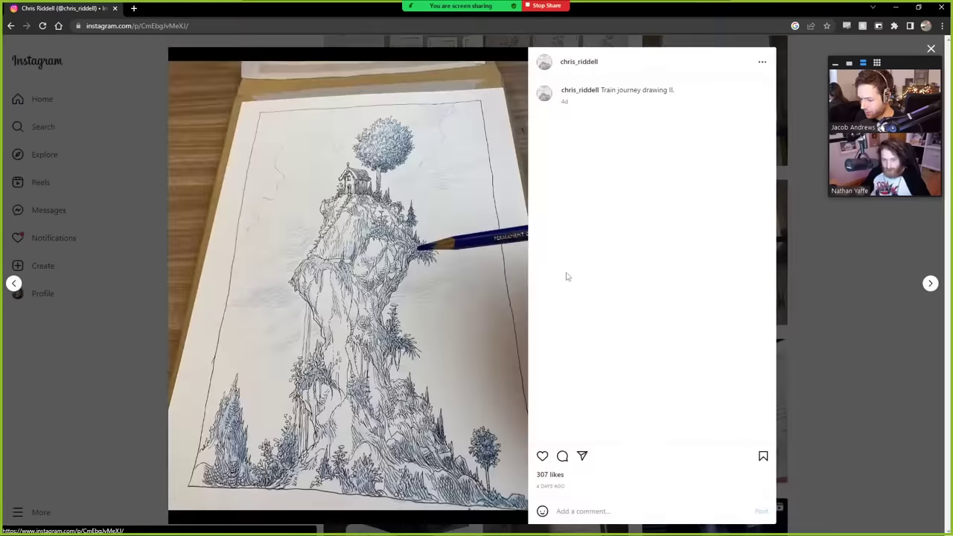
right_click(390, 297)
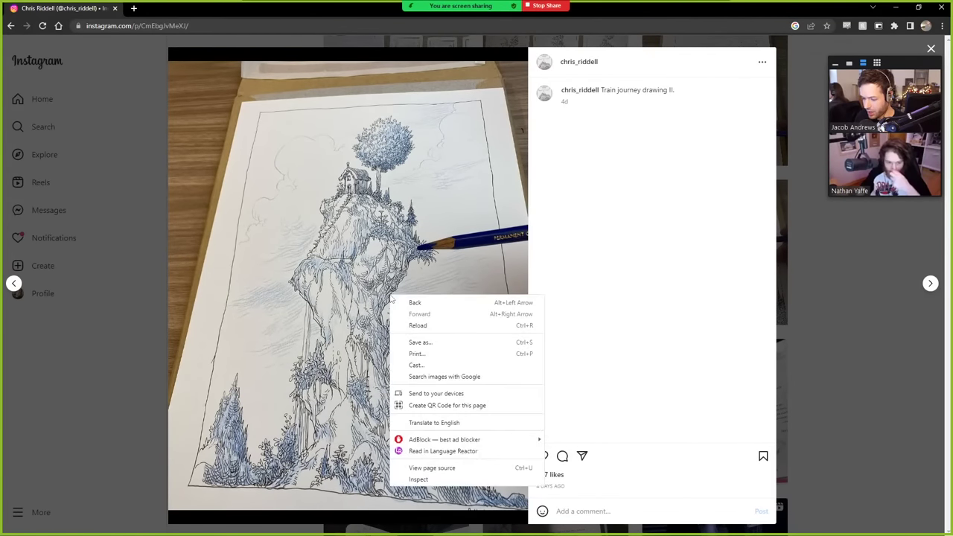
left_click(313, 315)
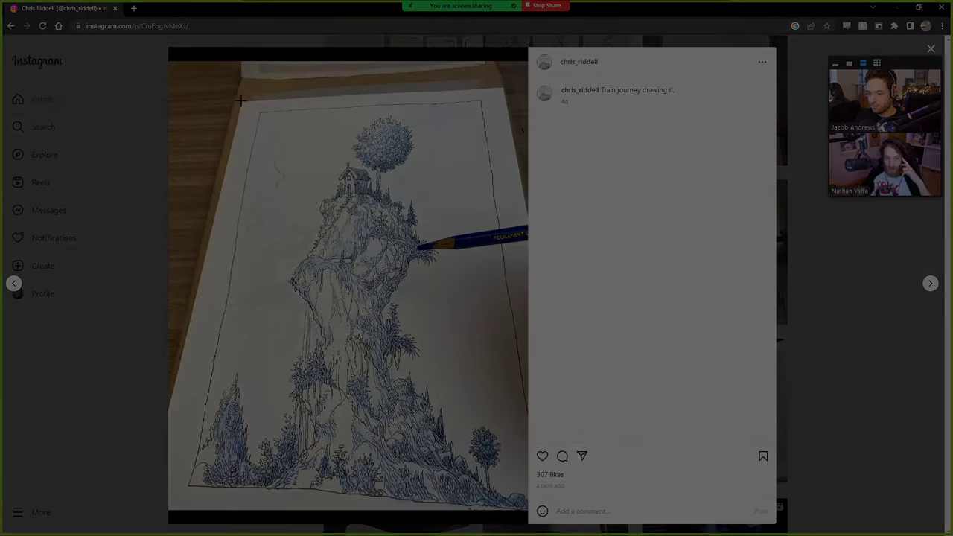
left_click_drag(194, 76, 516, 506)
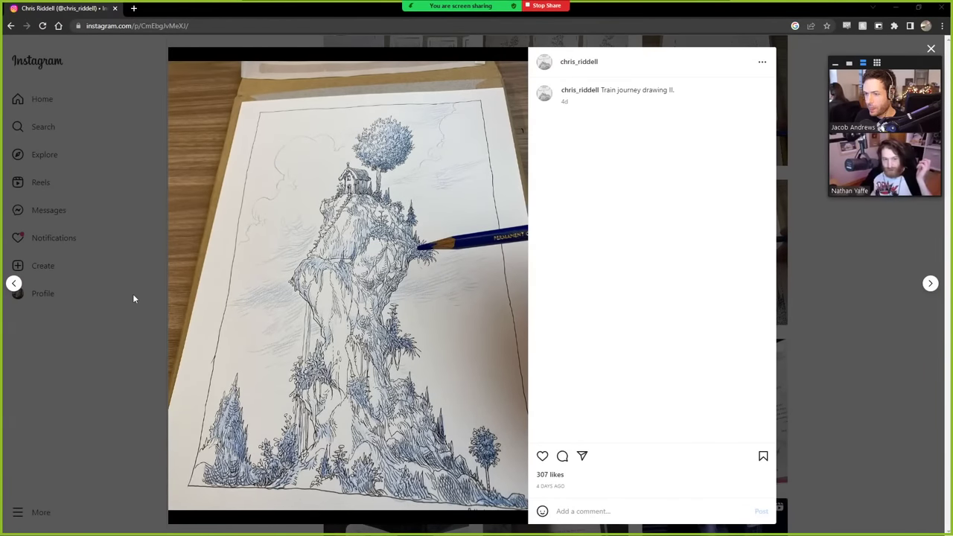
key("alt+Tab")
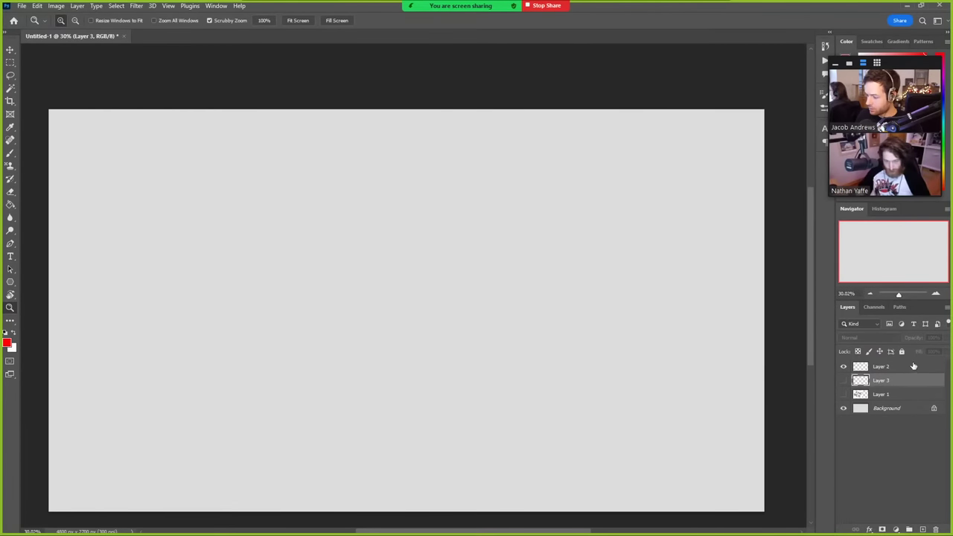
- Paste the drawing photo as Layer 4 and scale it up to the full canvas height
key("ctrl+v")
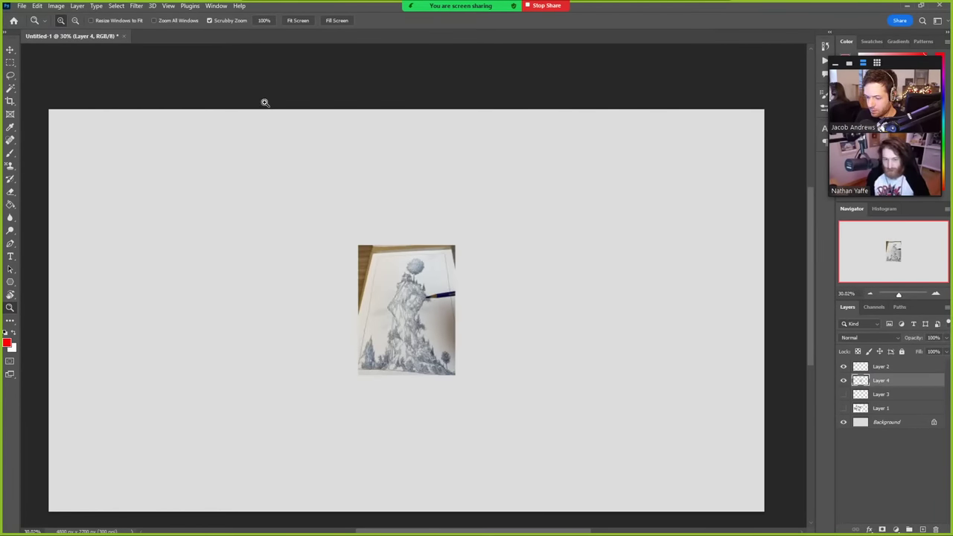
key("v")
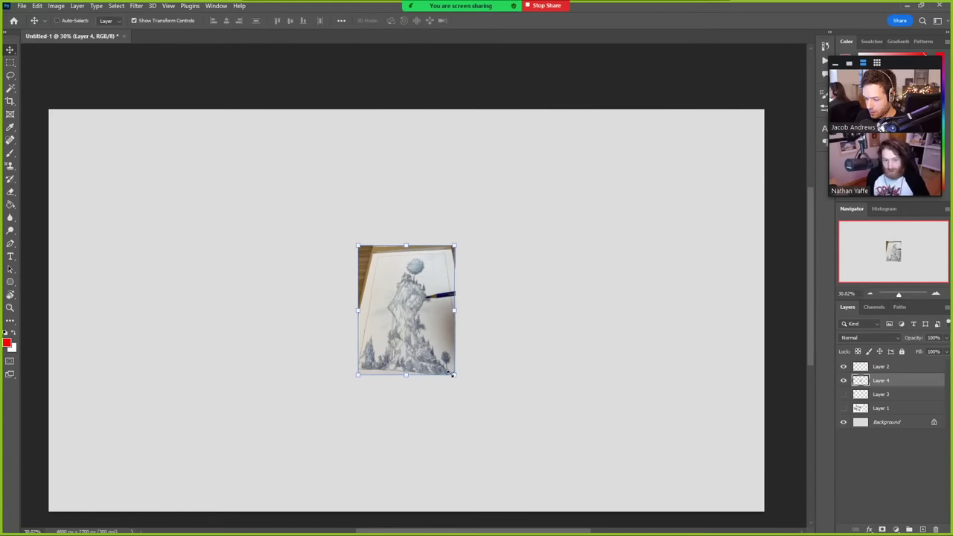
left_click_drag(453, 378, 579, 528)
left_click_drag(511, 429, 354, 395)
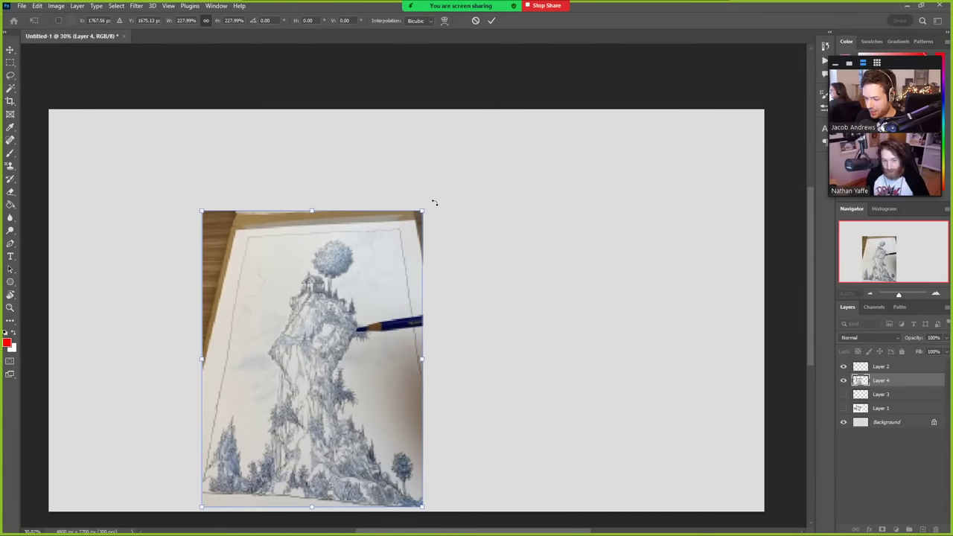
left_click_drag(422, 211, 502, 104)
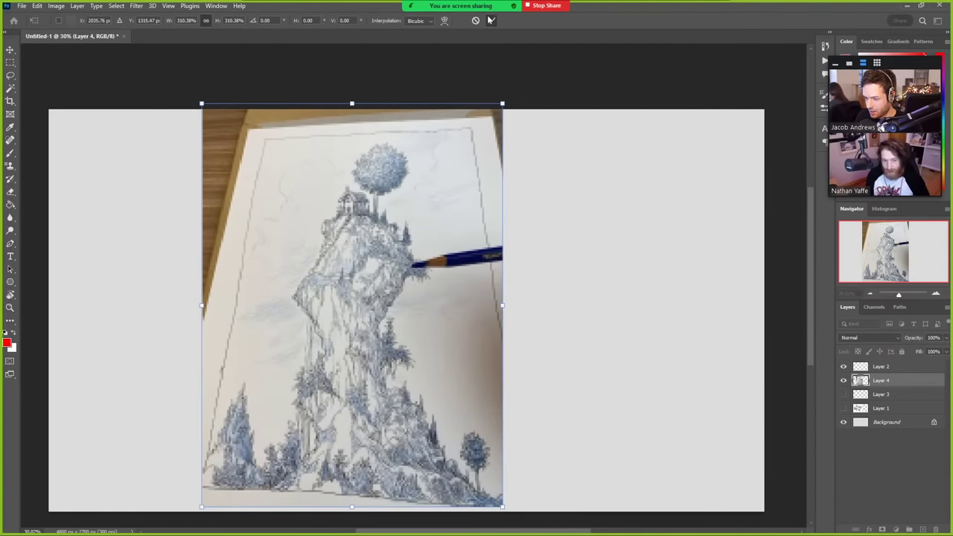
left_click(491, 20)
- Move the enlarged drawing over to the canvas's left edge
left_click_drag(437, 244, 359, 250)
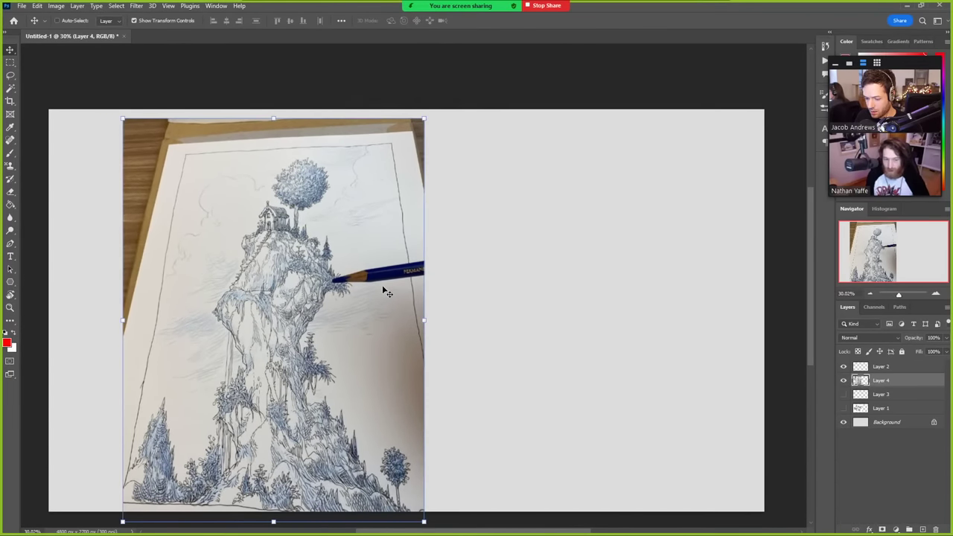
left_click_drag(384, 286, 344, 287)
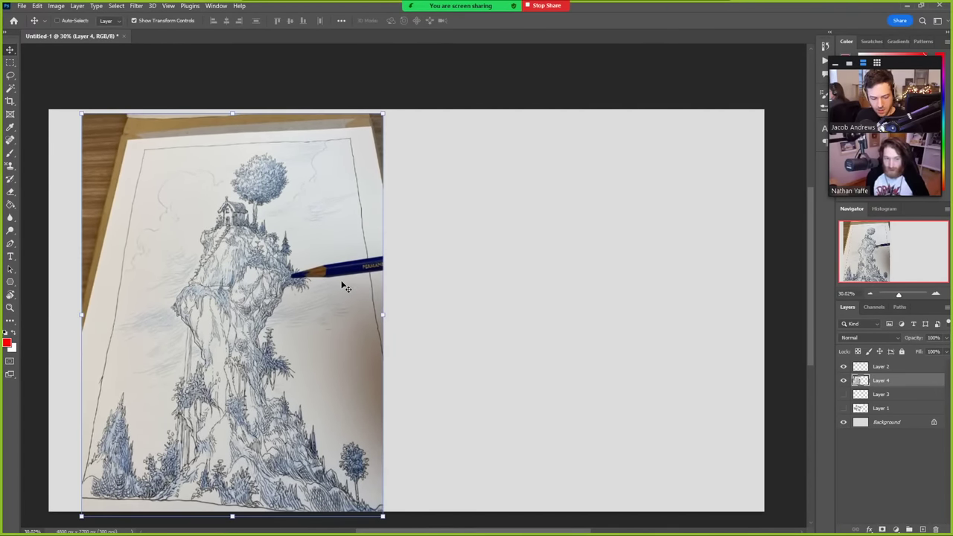
key("z")
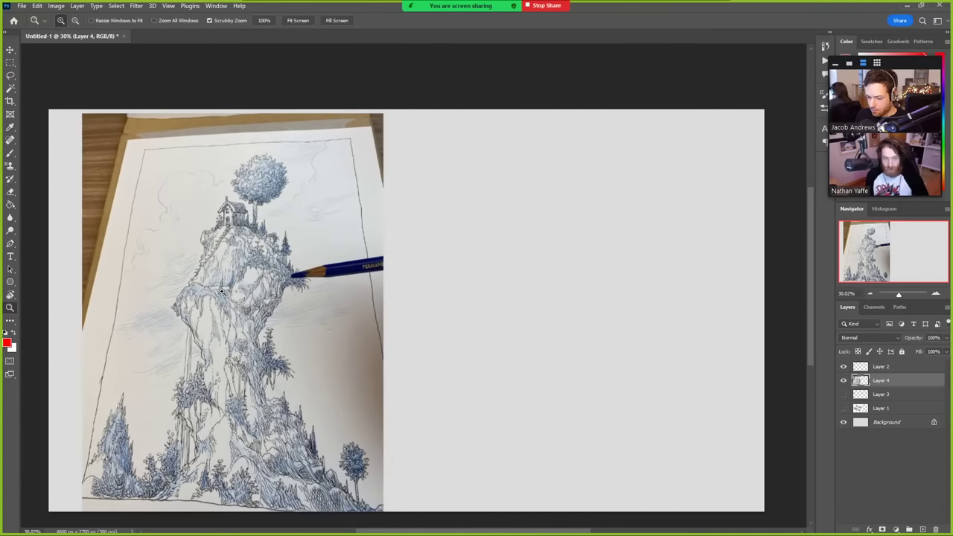
left_click_drag(221, 291, 260, 291)
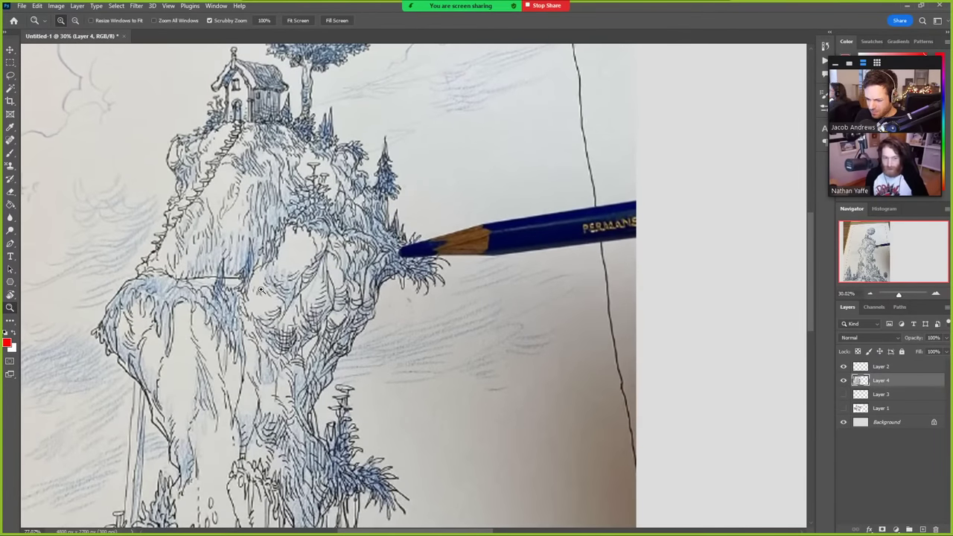
mouse_move(309, 336)
left_mouse_down()
mouse_move(357, 227)
mouse_move(354, 278)
mouse_move(370, 266)
mouse_move(352, 268)
left_mouse_up()
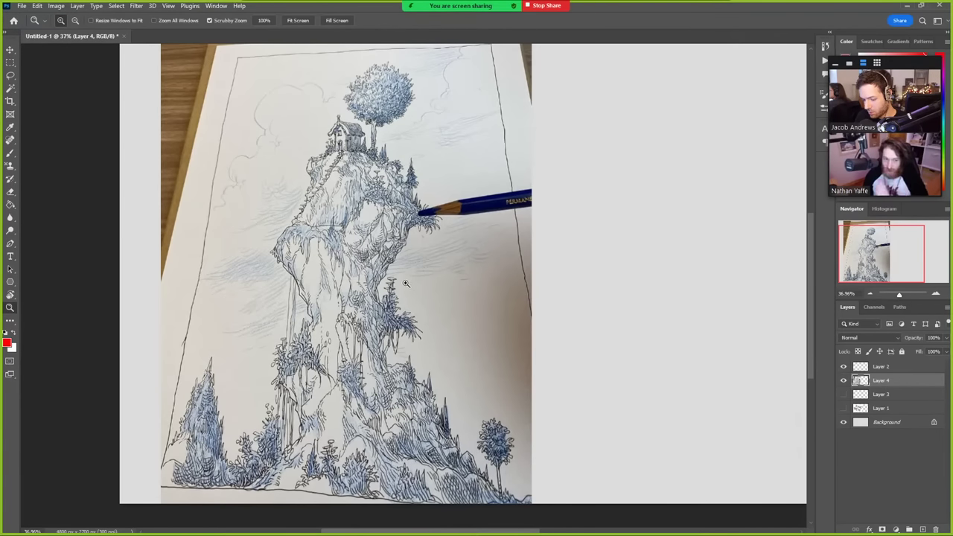
scroll(439, 279, "down", 3)
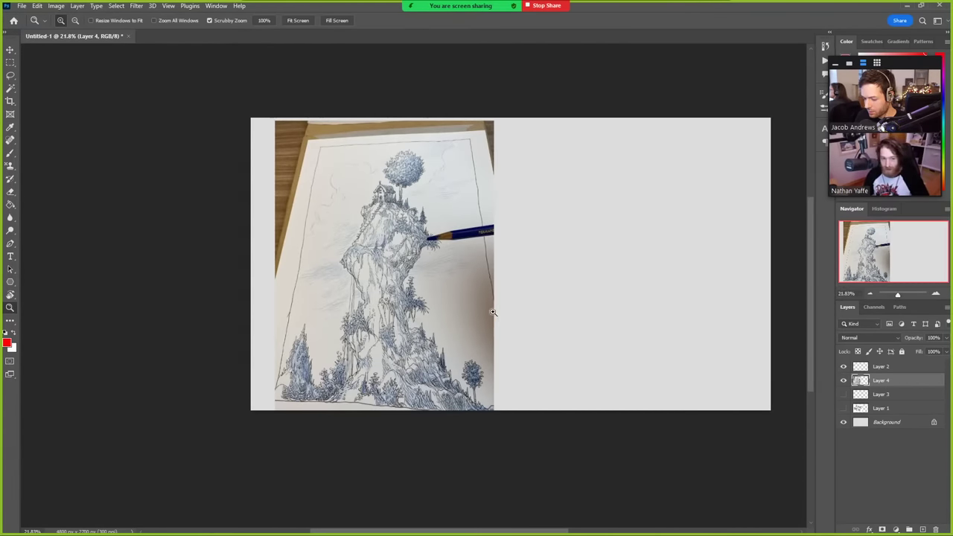
scroll(447, 291, "up", 3)
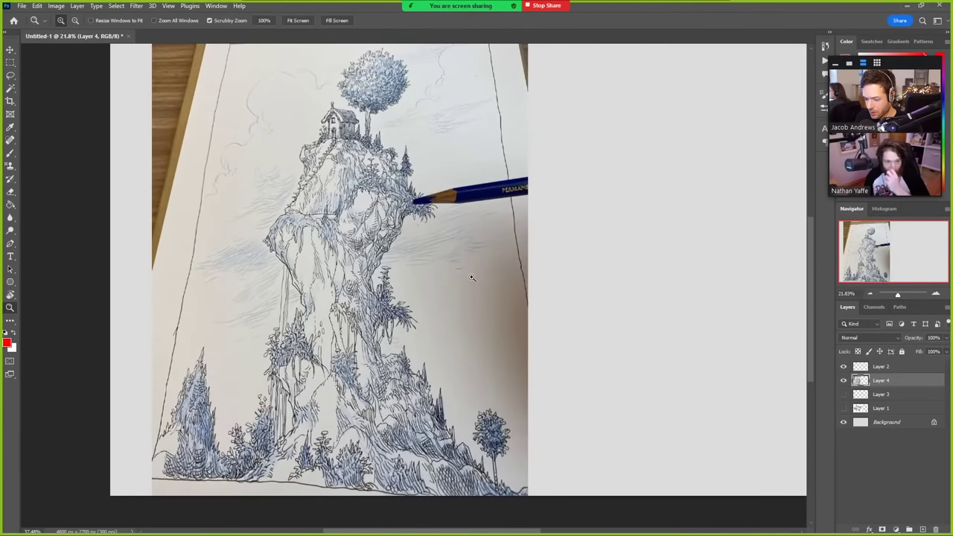
scroll(447, 267, "down", 1)
mouse_move(447, 268)
left_mouse_down()
mouse_move(405, 326)
mouse_move(403, 306)
left_mouse_up()
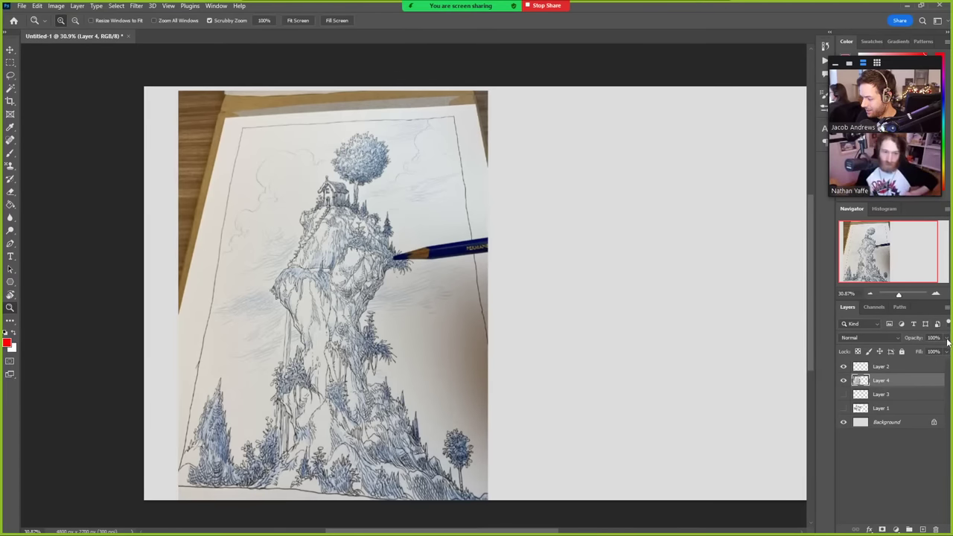
- Set Layer 4's opacity to 39% and create empty Layer 5 above it
left_click(946, 338)
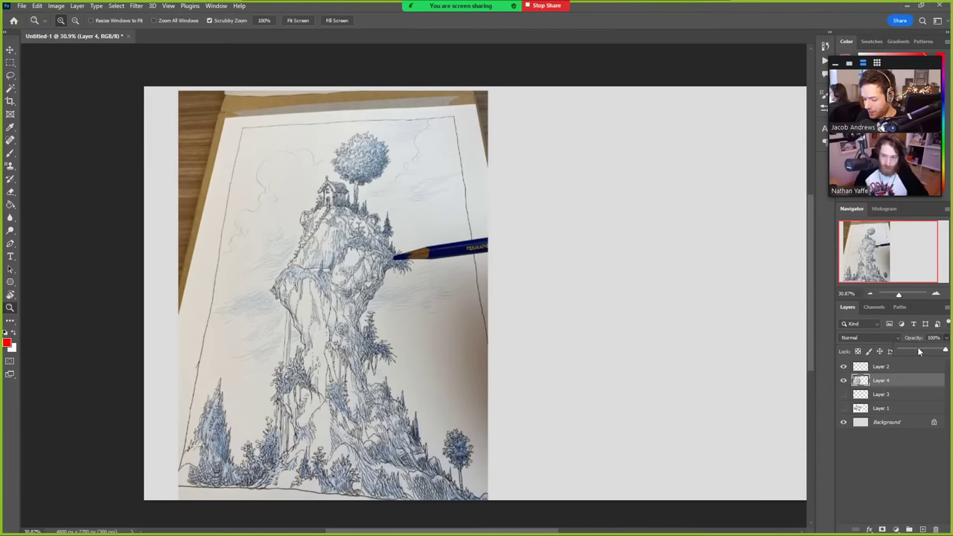
left_click(919, 349)
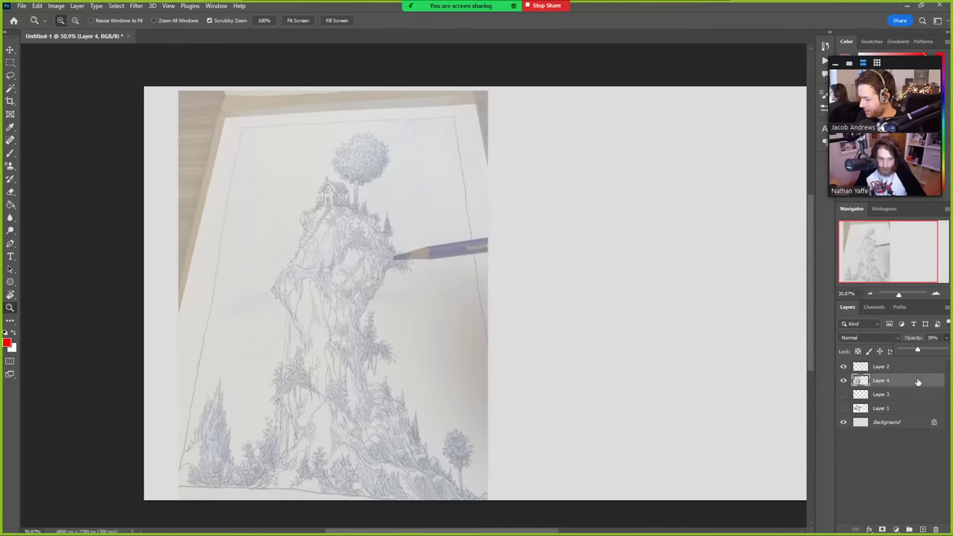
left_click(914, 385)
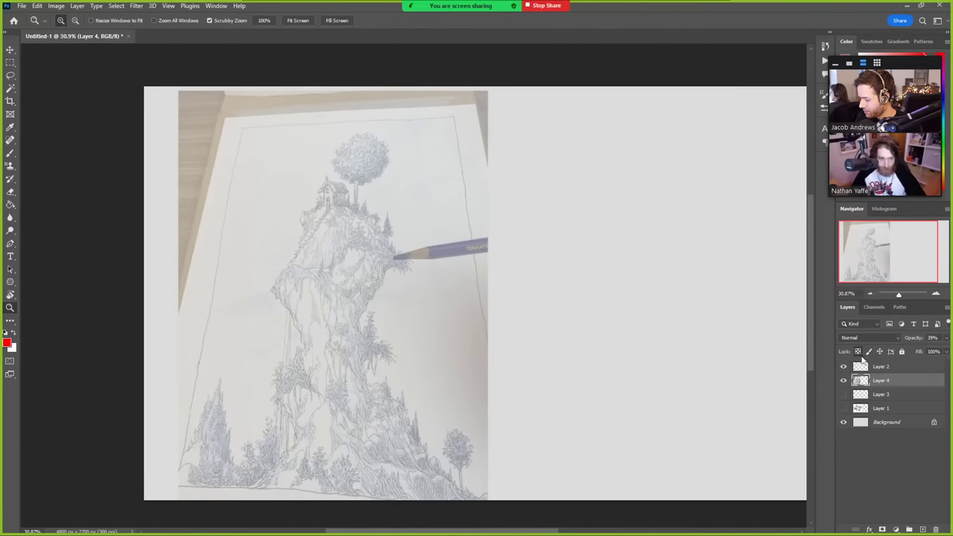
left_click(923, 529)
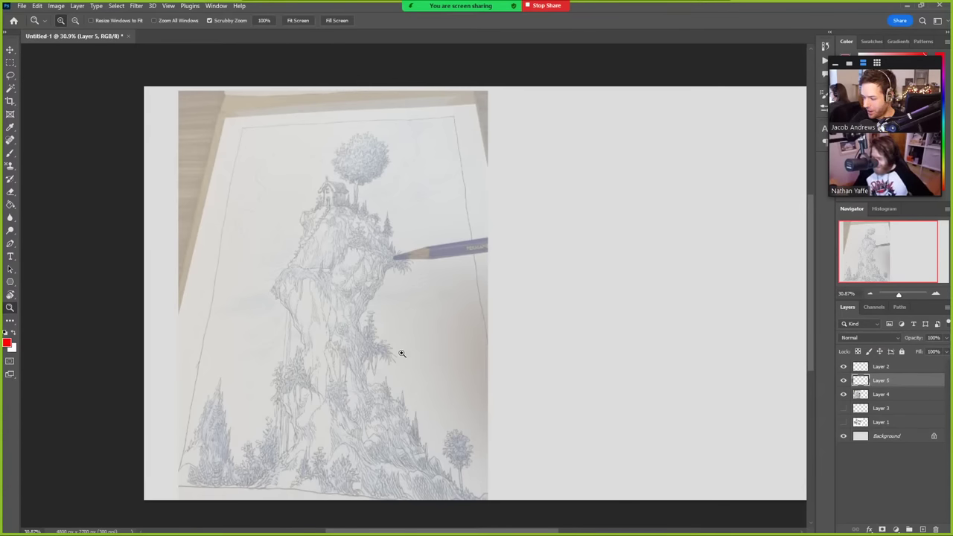
- Zoom in on the drawing and try a red brush test stroke, then undo it
left_click_drag(419, 356, 421, 306)
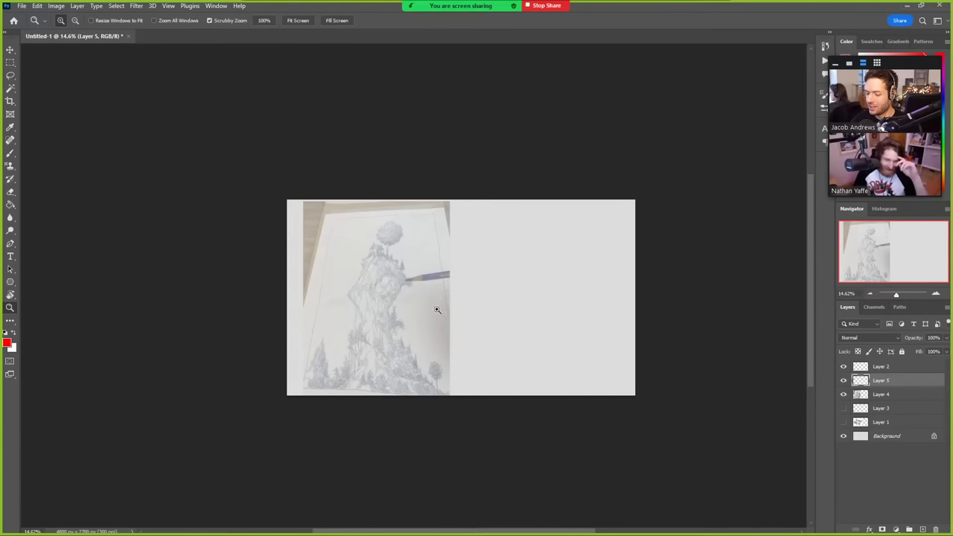
left_click_drag(440, 308, 452, 302)
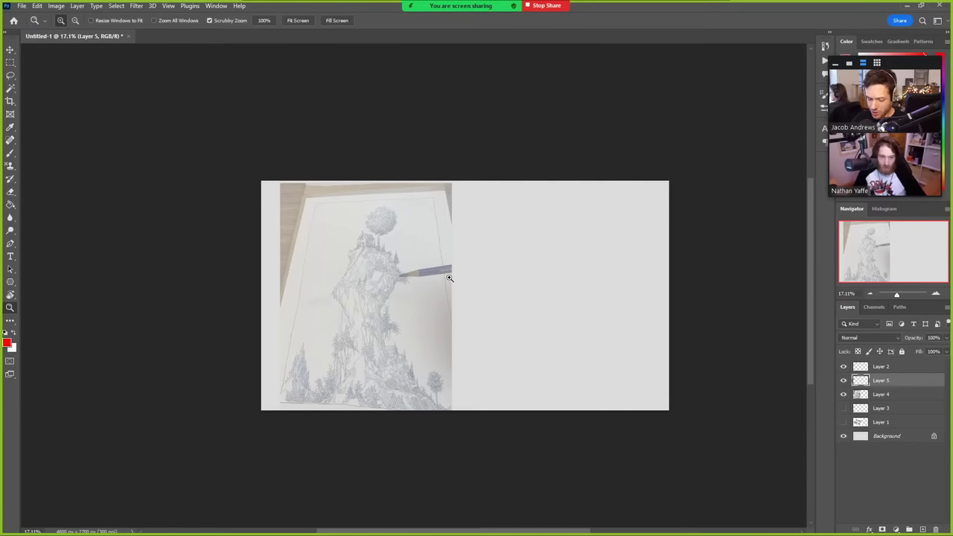
key("b")
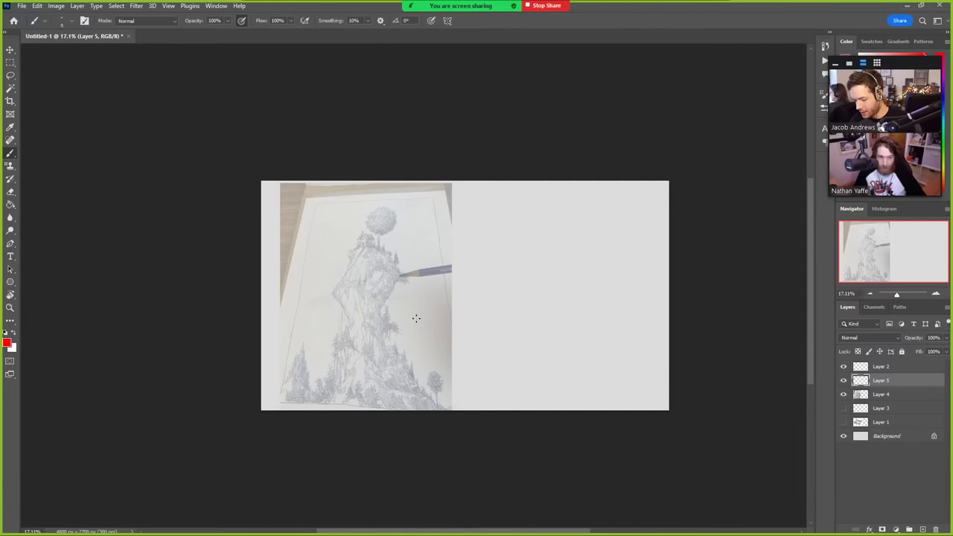
mouse_move(418, 326)
left_mouse_down()
mouse_move(440, 315)
mouse_move(451, 325)
left_mouse_up()
key("ctrl+z")
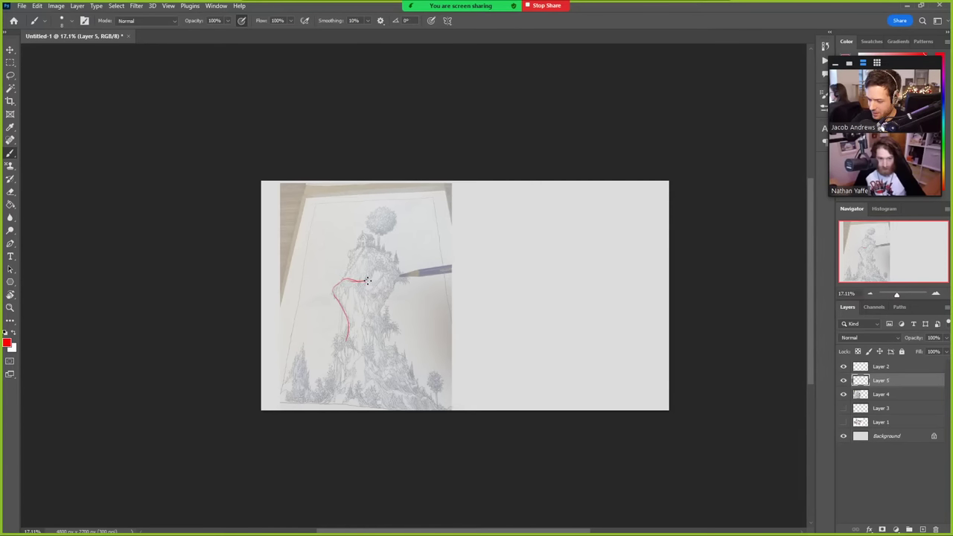
- Trace the cliff's top, right side, lower right and left base in red strokes
mouse_move(368, 280)
left_mouse_down()
mouse_move(383, 265)
mouse_move(399, 272)
left_mouse_up()
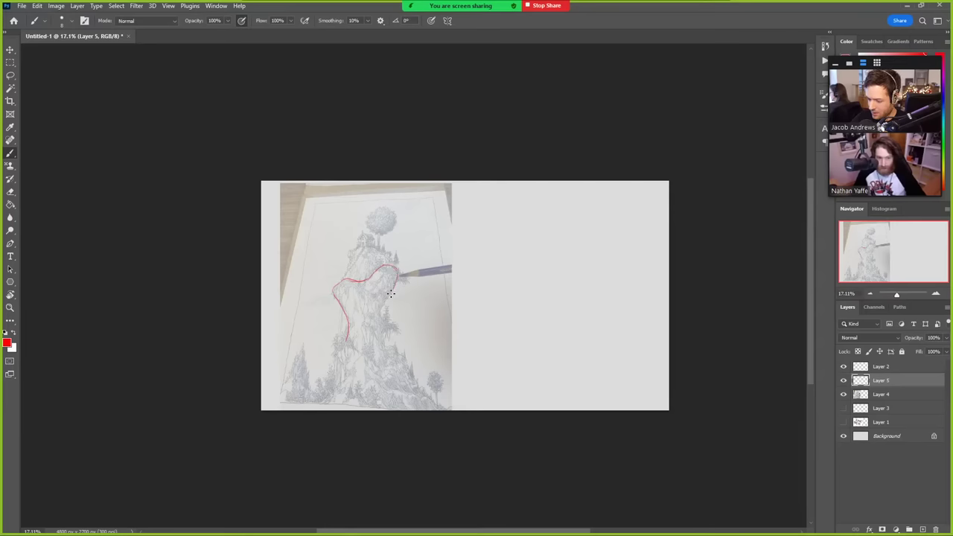
left_click_drag(379, 320, 386, 348)
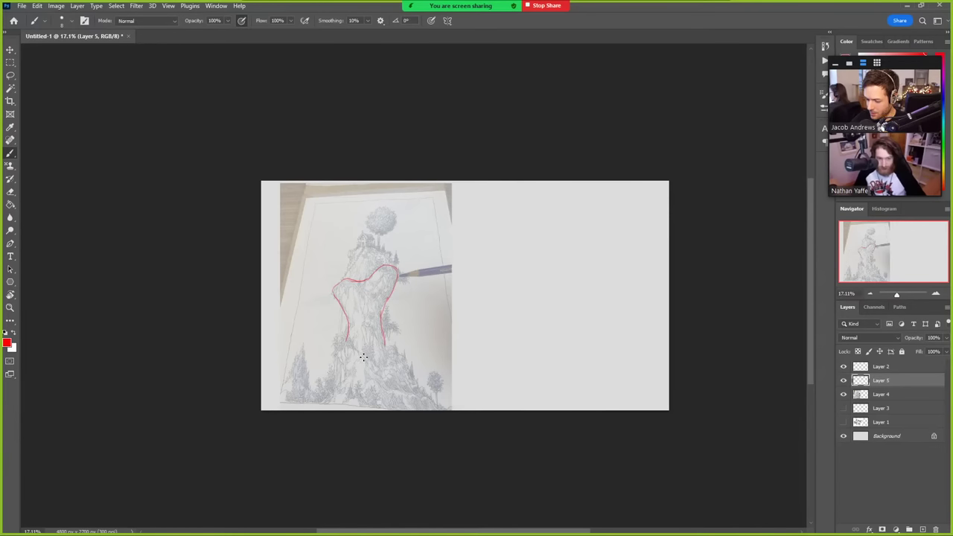
mouse_move(379, 366)
left_mouse_down()
mouse_move(338, 340)
mouse_move(344, 370)
left_mouse_up()
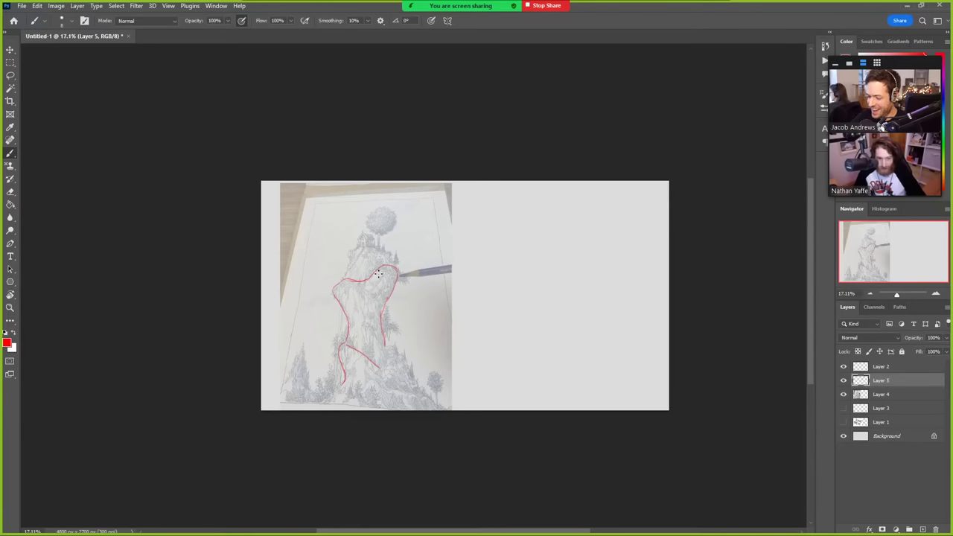
left_click_drag(342, 381, 321, 401)
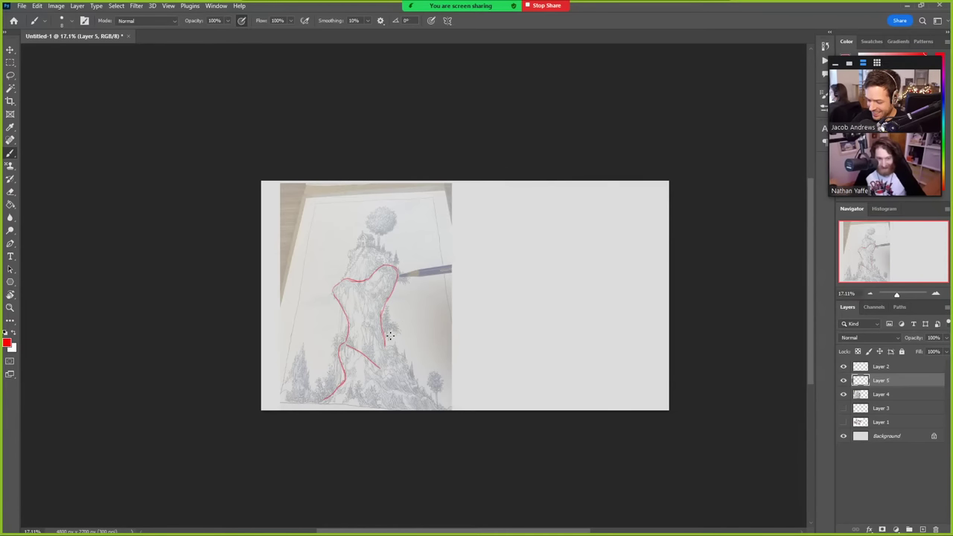
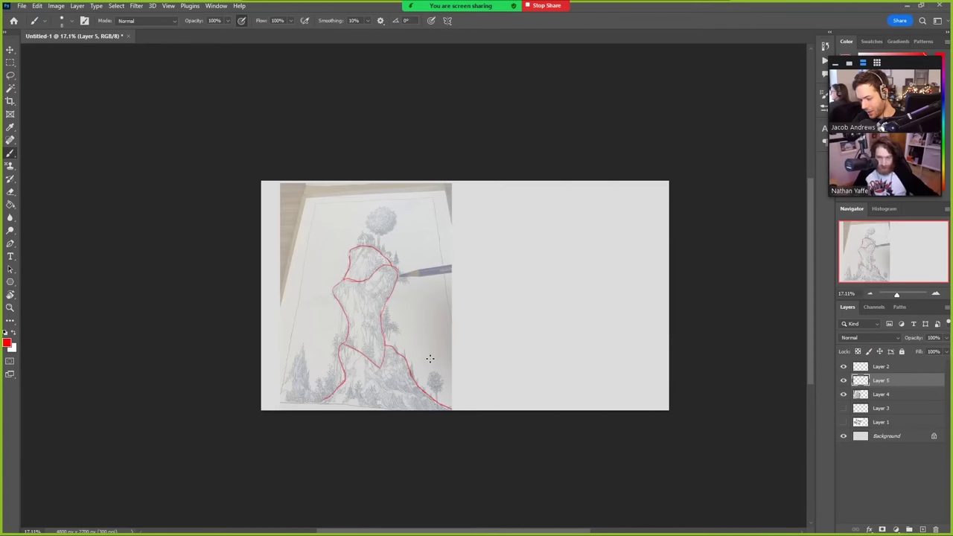
- Zoom from 17% to about 62% and pan onto the red-outlined figure's torso
key("z")
left_click_drag(365, 359, 463, 380)
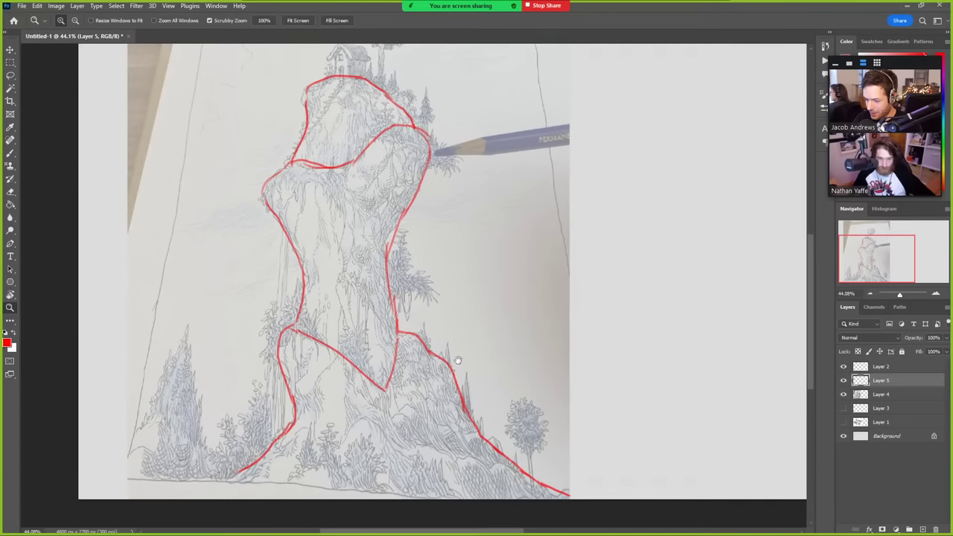
left_click_drag(460, 362, 470, 400)
scroll(458, 387, "left", 1)
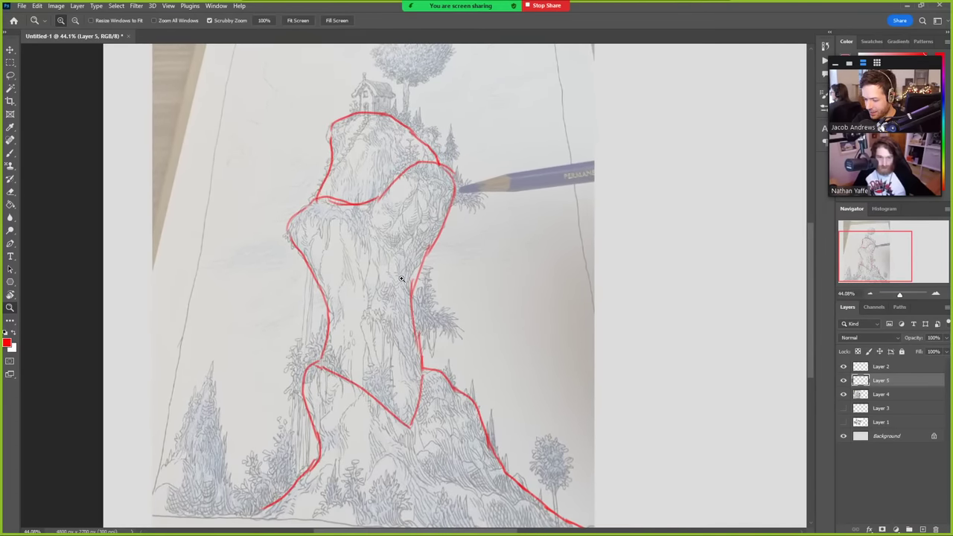
left_click_drag(403, 279, 422, 273)
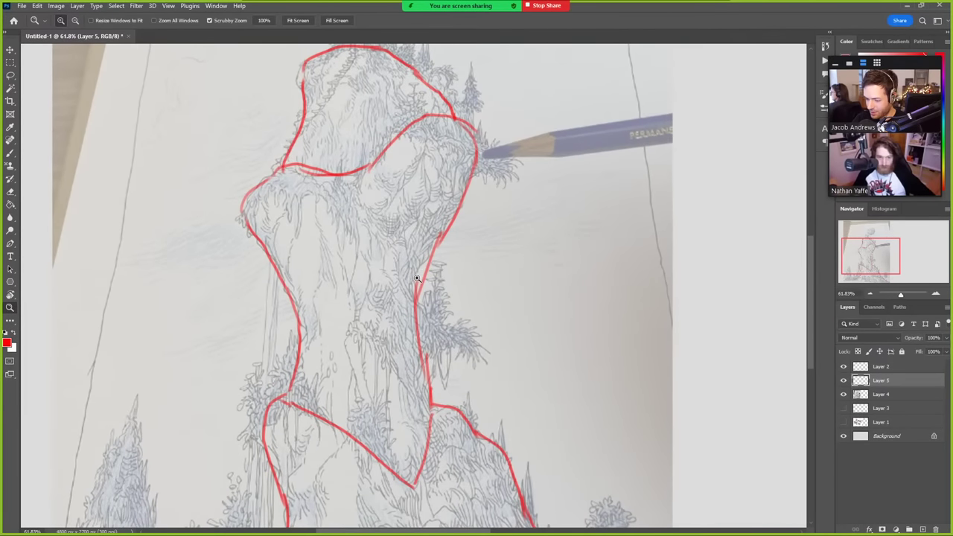
- Erase the red chest curve across the torso with a size-50 eraser
left_click_drag(426, 312, 418, 332)
key("e")
key("bracketright")
key("bracketright")
key("bracketright")
key("bracketright")
key("bracketright")
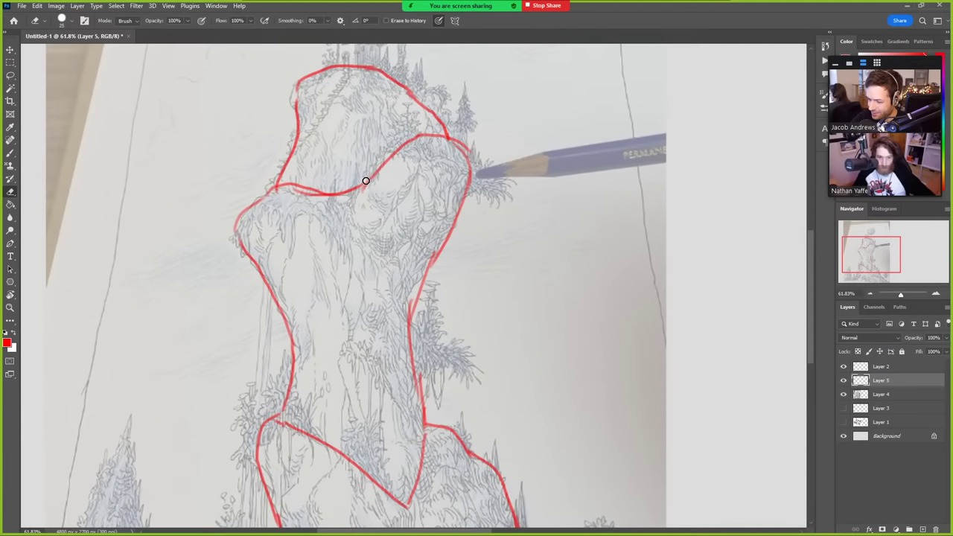
mouse_move(369, 184)
left_mouse_down()
mouse_move(338, 193)
mouse_move(311, 185)
mouse_move(381, 164)
mouse_move(426, 118)
mouse_move(402, 141)
mouse_move(436, 139)
mouse_move(313, 199)
mouse_move(285, 190)
left_mouse_up()
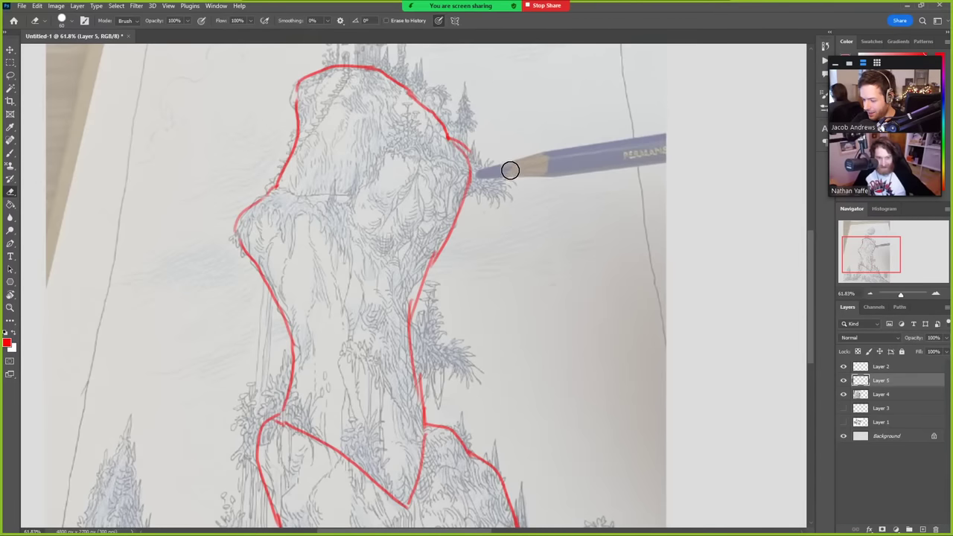
- Brush a red line from the left shoulder down the torso's middle into a bent leg
key("b")
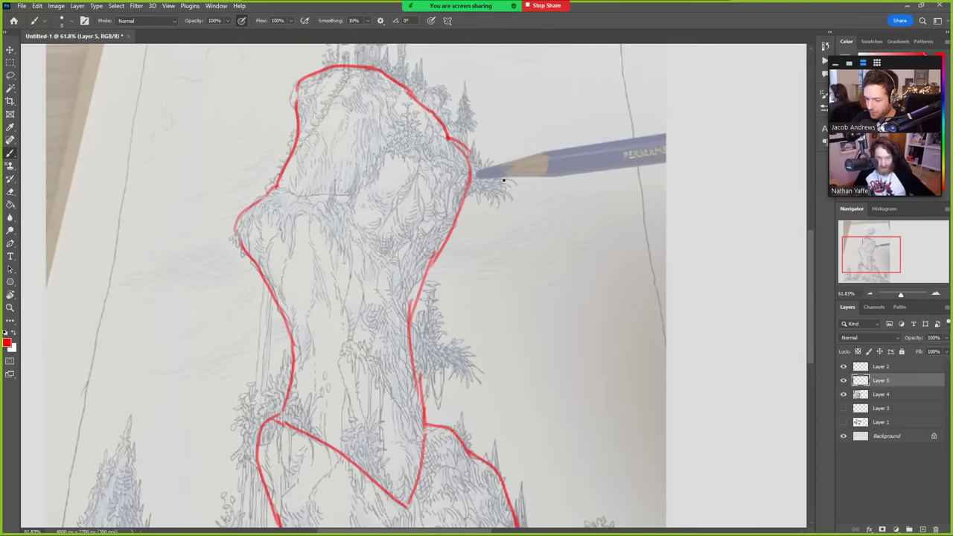
mouse_move(258, 201)
left_mouse_down()
mouse_move(276, 185)
mouse_move(323, 203)
mouse_move(290, 189)
mouse_move(341, 223)
left_mouse_up()
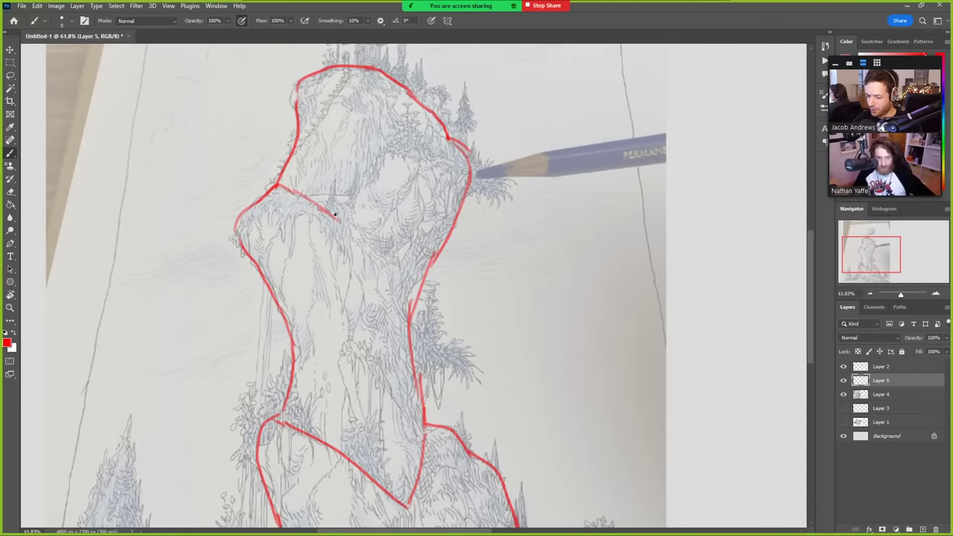
left_click_drag(335, 214, 349, 230)
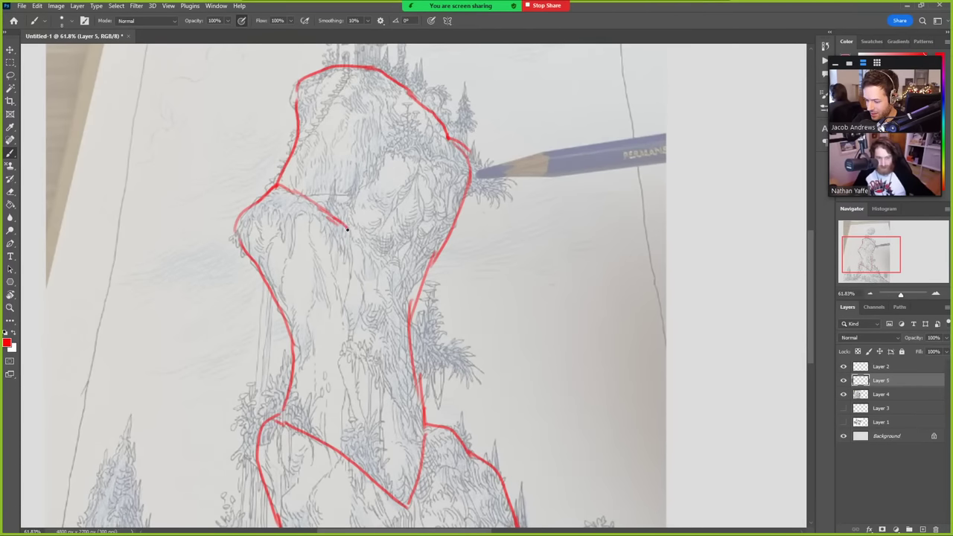
left_click_drag(346, 232, 347, 347)
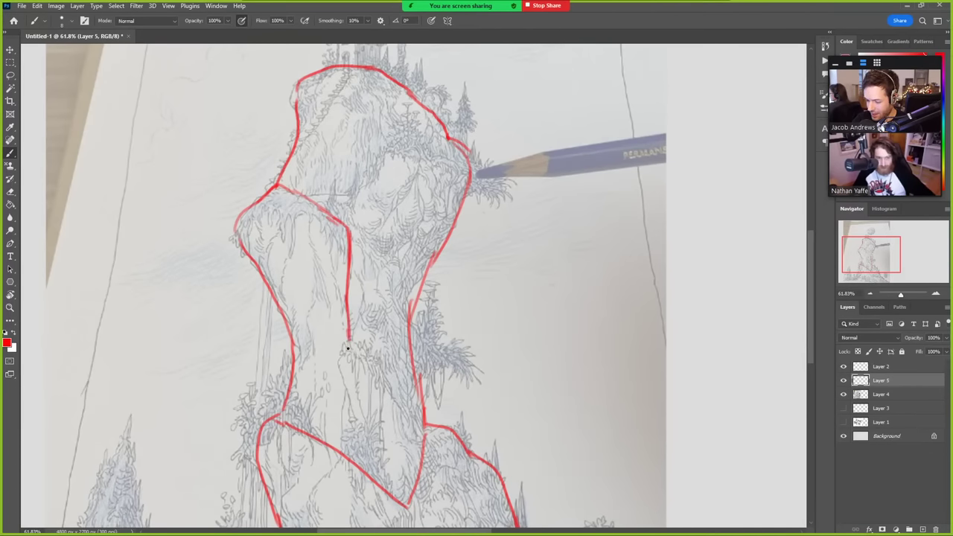
mouse_move(346, 389)
left_mouse_down()
mouse_move(344, 423)
mouse_move(353, 410)
mouse_move(348, 343)
left_mouse_up()
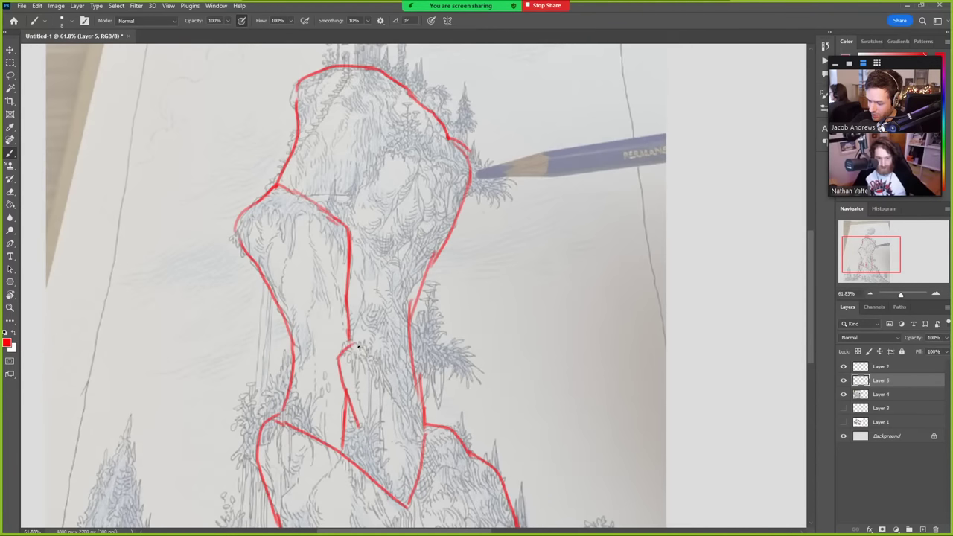
left_click_drag(379, 373, 413, 425)
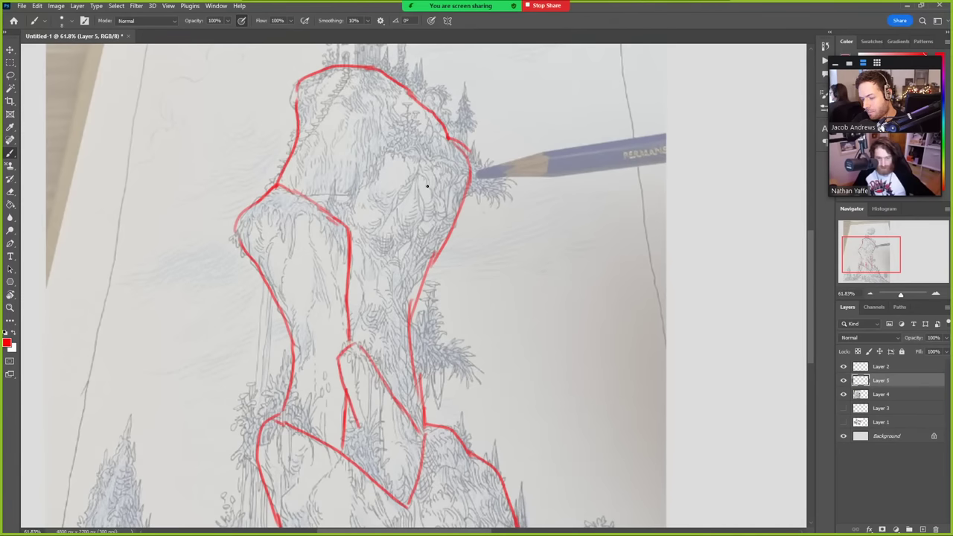
key("z")
scroll(427, 186, "down", 3)
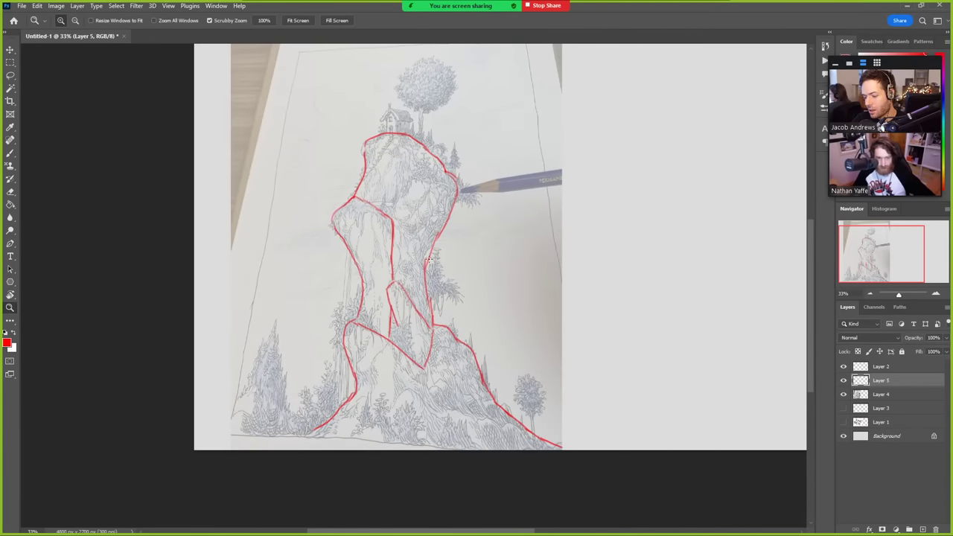
- Draw a red curve across the right of the chest and zoom in on the torso
key("b")
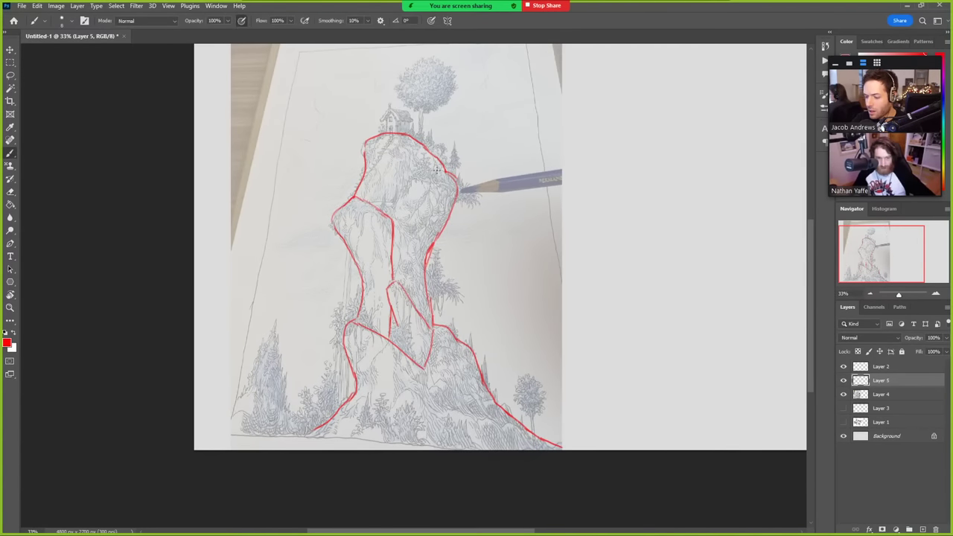
mouse_move(386, 211)
left_mouse_down()
mouse_move(423, 172)
mouse_move(447, 176)
left_mouse_up()
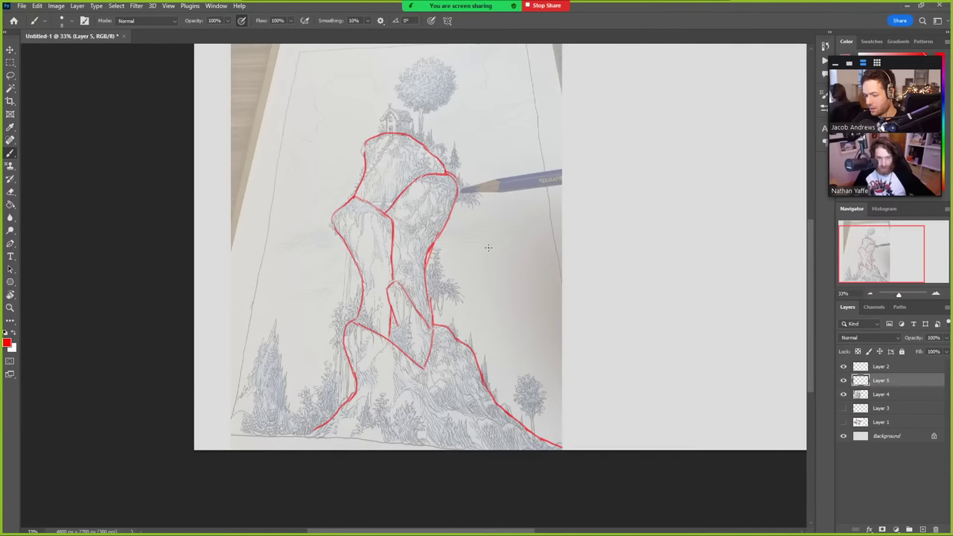
key("z")
left_click(375, 241)
left_click(375, 240)
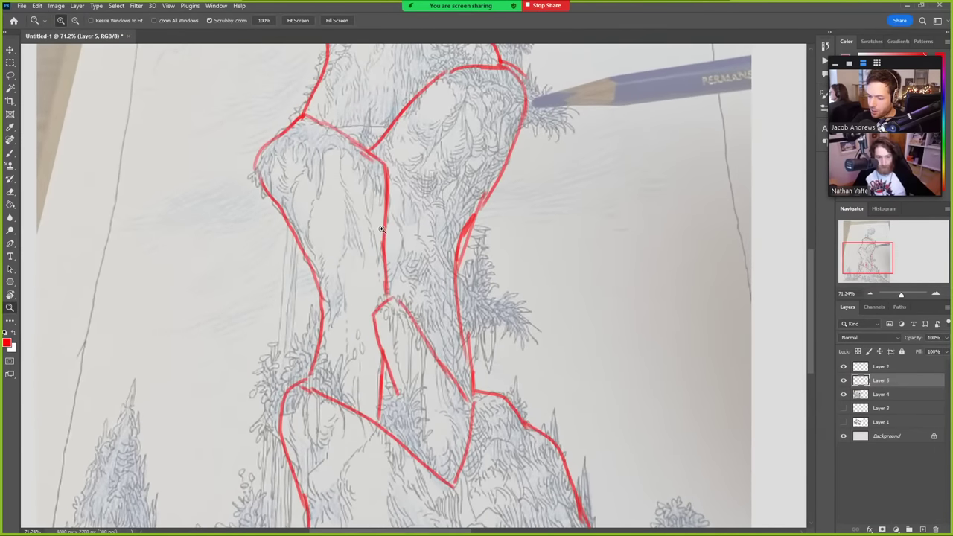
- Paint the zigzag fringe atop the left shoulder shape, undoing a stray arrow and knee zigzag
key("b")
mouse_move(231, 234)
left_mouse_down()
mouse_move(309, 205)
mouse_move(317, 213)
left_mouse_up()
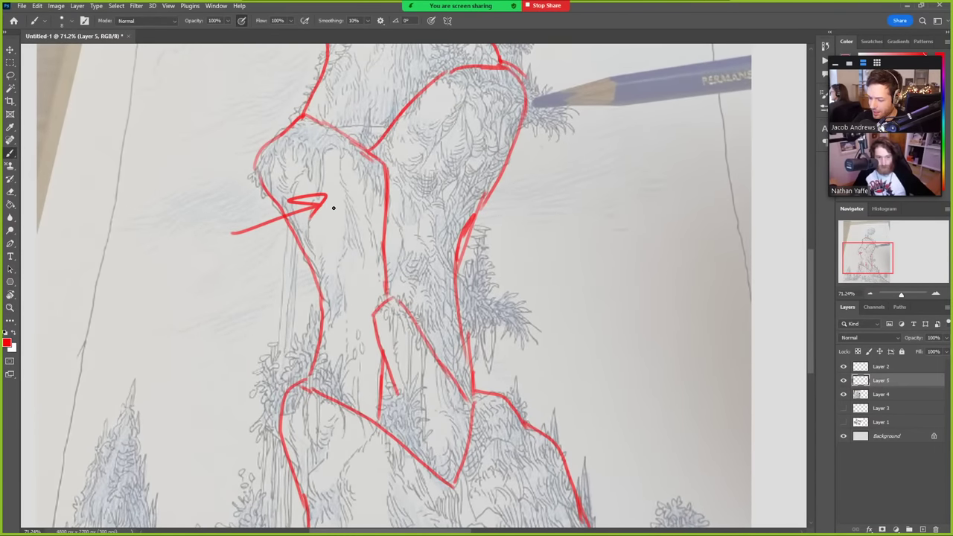
key("ctrl+z")
key("ctrl+z")
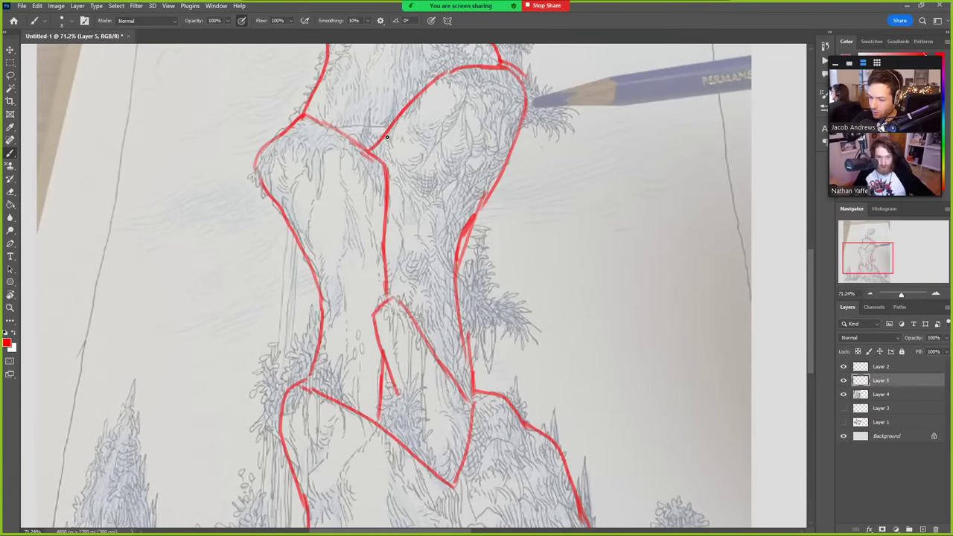
mouse_move(256, 179)
left_mouse_down()
mouse_move(281, 135)
mouse_move(293, 141)
mouse_move(283, 143)
mouse_move(305, 144)
mouse_move(309, 170)
mouse_move(318, 146)
mouse_move(321, 194)
mouse_move(324, 151)
mouse_move(335, 145)
mouse_move(359, 161)
mouse_move(387, 186)
left_mouse_up()
mouse_move(372, 308)
left_mouse_down()
mouse_move(396, 302)
mouse_move(399, 291)
mouse_move(412, 318)
mouse_move(380, 310)
mouse_move(417, 303)
left_mouse_up()
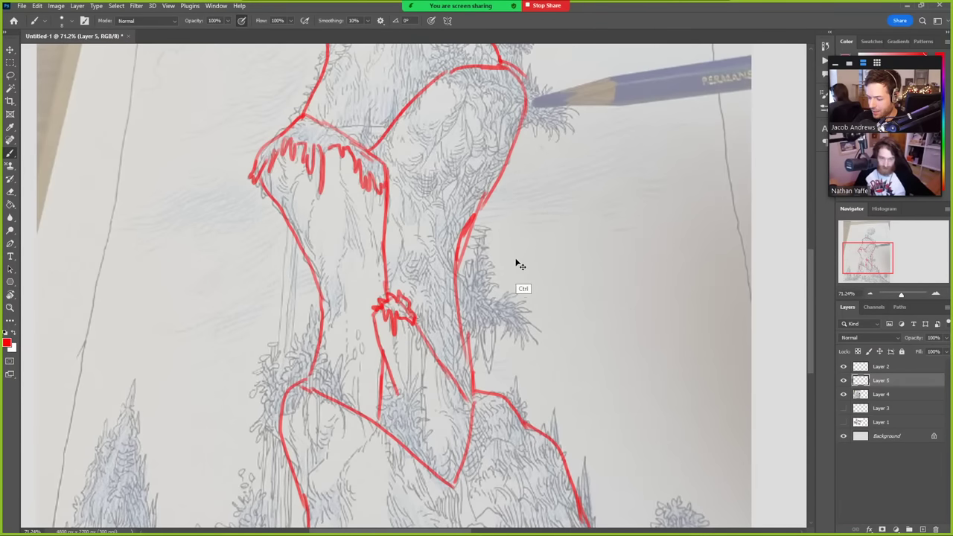
key("ctrl+z")
key("ctrl+z")
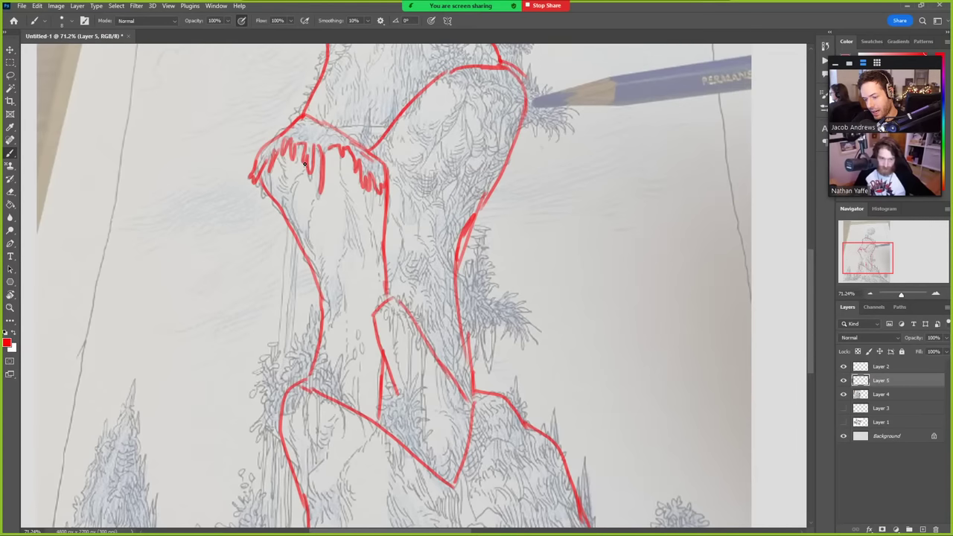
- Erase and redraw the figure's left red contour, extending it upward
scroll(347, 287, "up", 3)
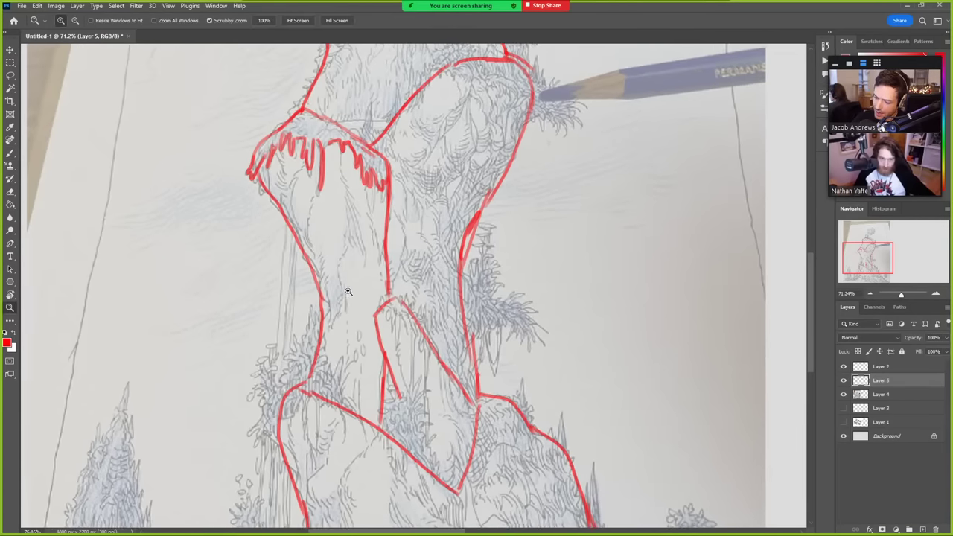
key("e")
left_click_drag(270, 198, 311, 287)
key("b")
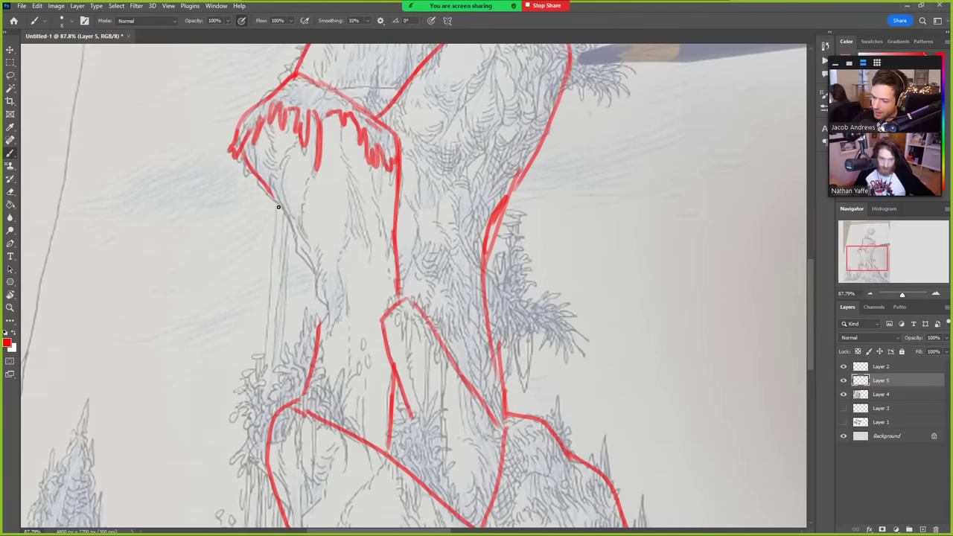
left_click_drag(272, 198, 302, 253)
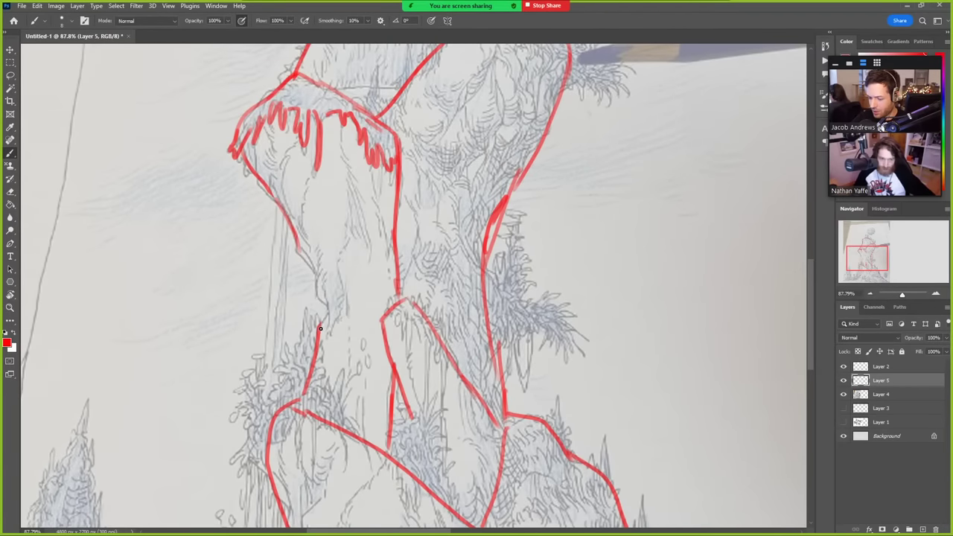
left_click_drag(321, 329, 301, 219)
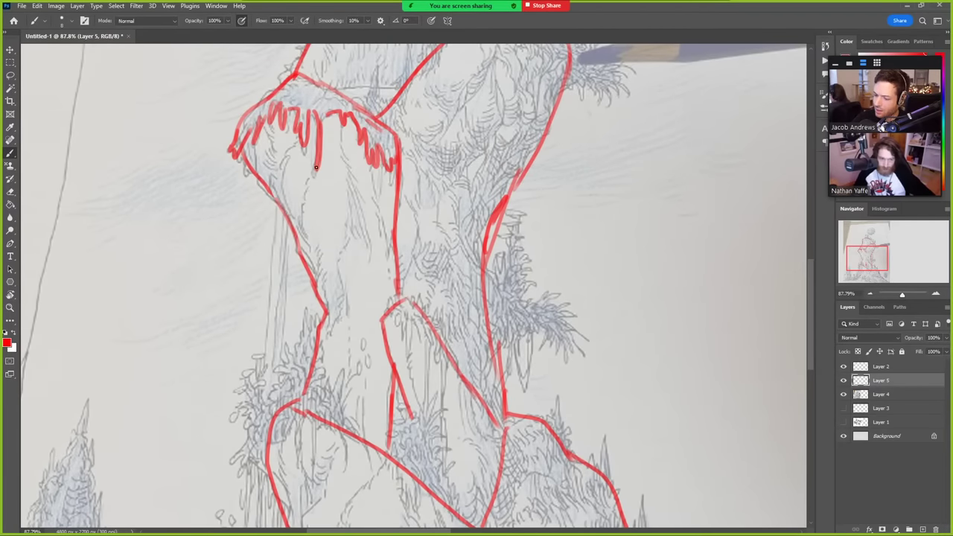
- Replace a short vertical stroke with a red line down from the shoulder fringe
key("e")
left_click_drag(315, 166, 318, 123)
key("b")
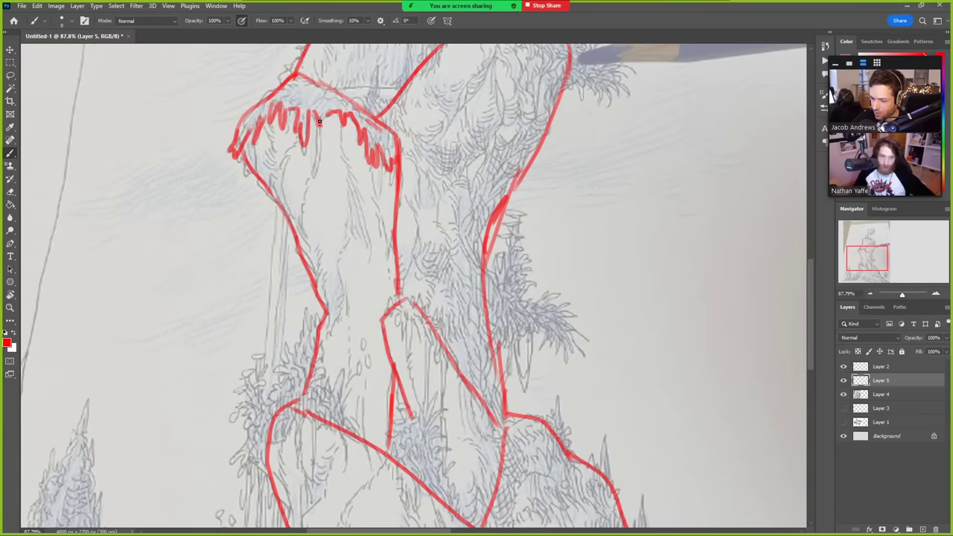
mouse_move(319, 120)
left_mouse_down()
mouse_move(303, 212)
mouse_move(307, 261)
mouse_move(285, 254)
mouse_move(296, 272)
mouse_move(319, 260)
mouse_move(324, 286)
left_mouse_up()
key("ctrl+z")
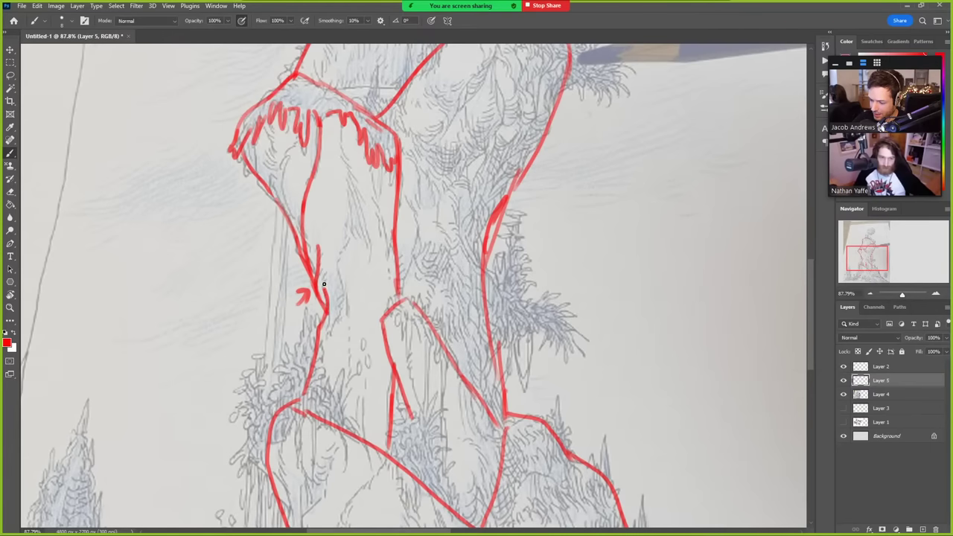
left_click_drag(307, 317, 318, 307)
key("ctrl+z")
key("ctrl+z")
key("ctrl+z")
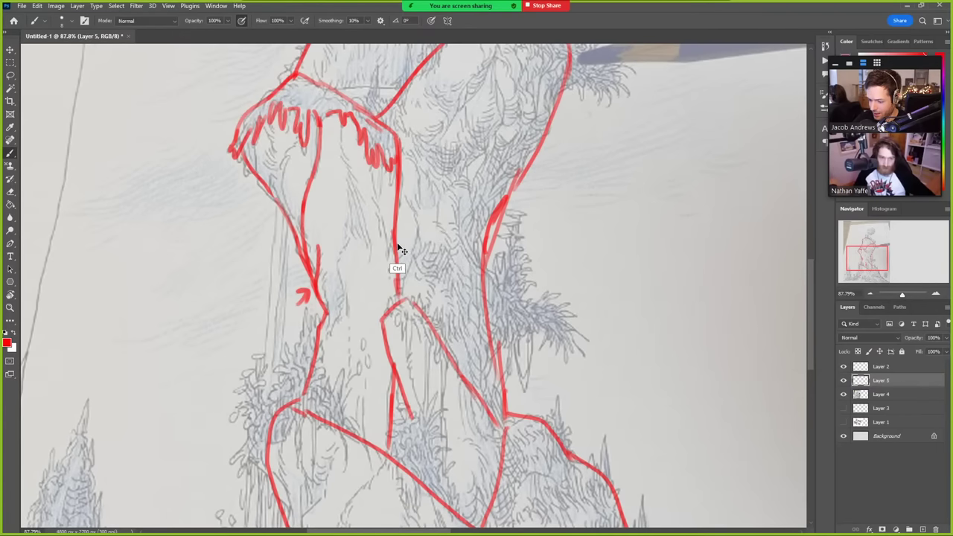
- Draw red fold lines down the figure's left side and up to the shoulder fringe
left_click_drag(295, 142, 280, 213)
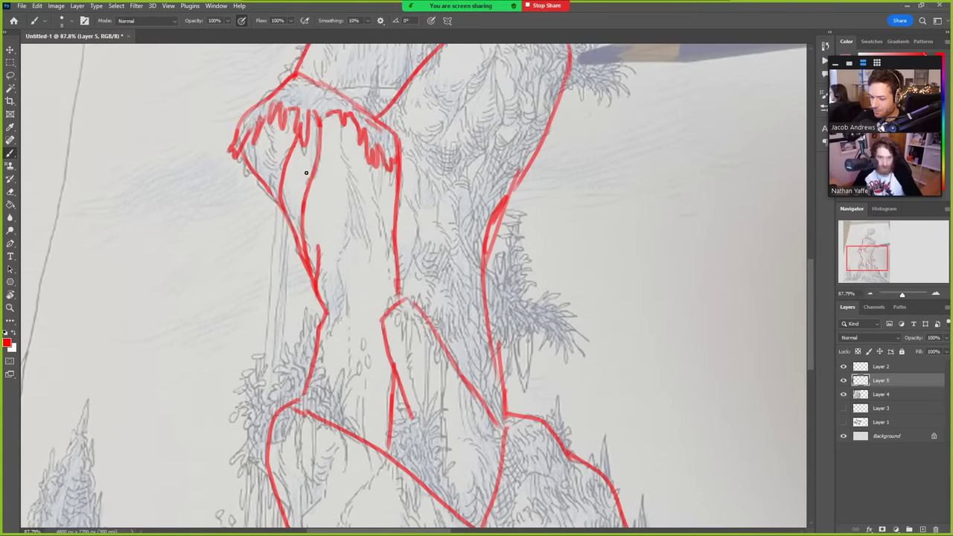
left_click_drag(270, 191, 273, 127)
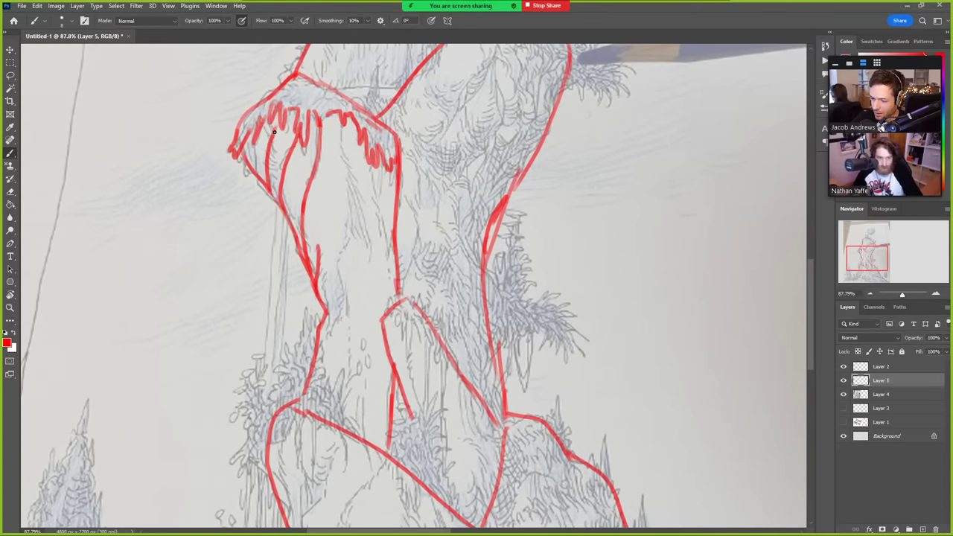
key("ctrl+z")
left_click_drag(271, 188, 276, 120)
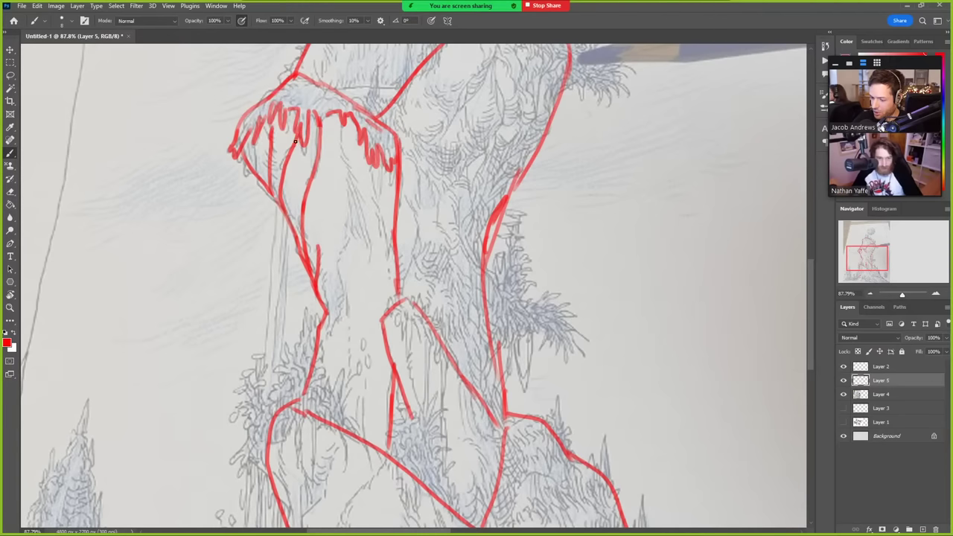
left_click_drag(301, 249, 323, 127)
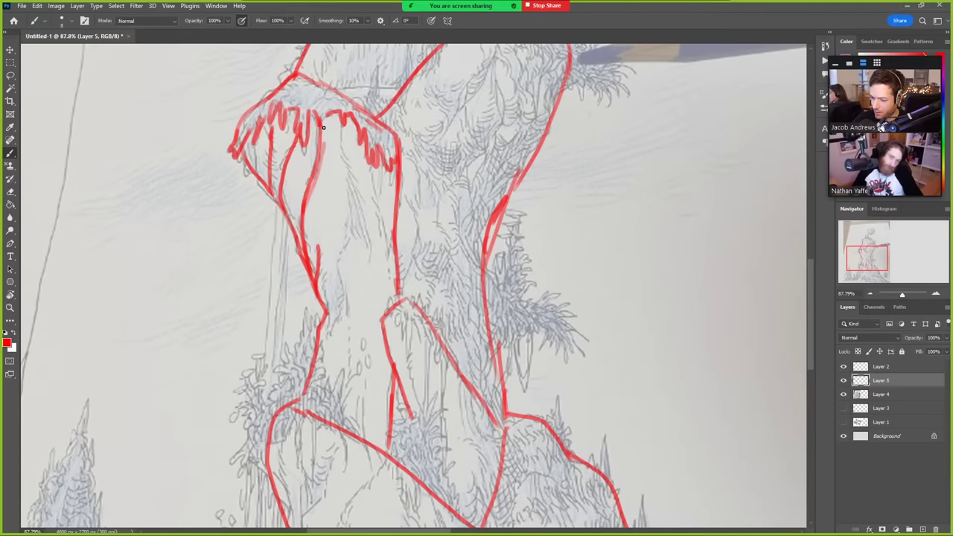
key("ctrl+z")
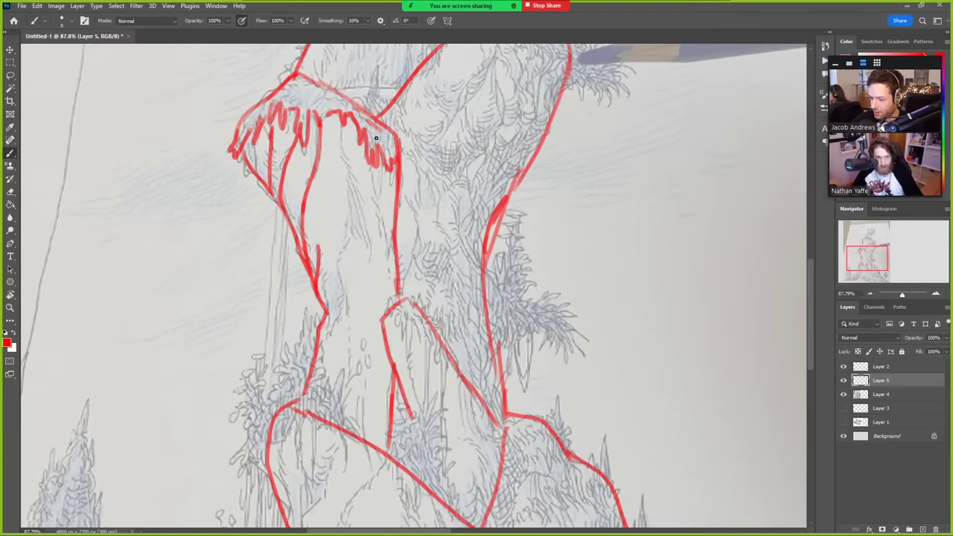
- Add a long red stroke running down the torso
mouse_move(355, 71)
left_mouse_down()
mouse_move(342, 135)
mouse_move(374, 282)
left_mouse_up()
key("ctrl+z")
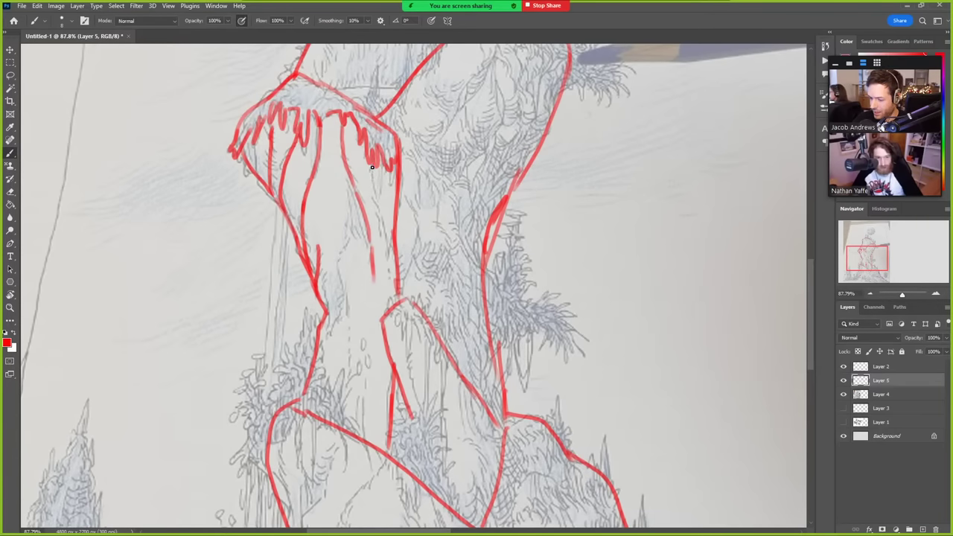
mouse_move(372, 167)
left_mouse_down()
mouse_move(398, 280)
mouse_move(391, 258)
mouse_move(399, 283)
left_mouse_up()
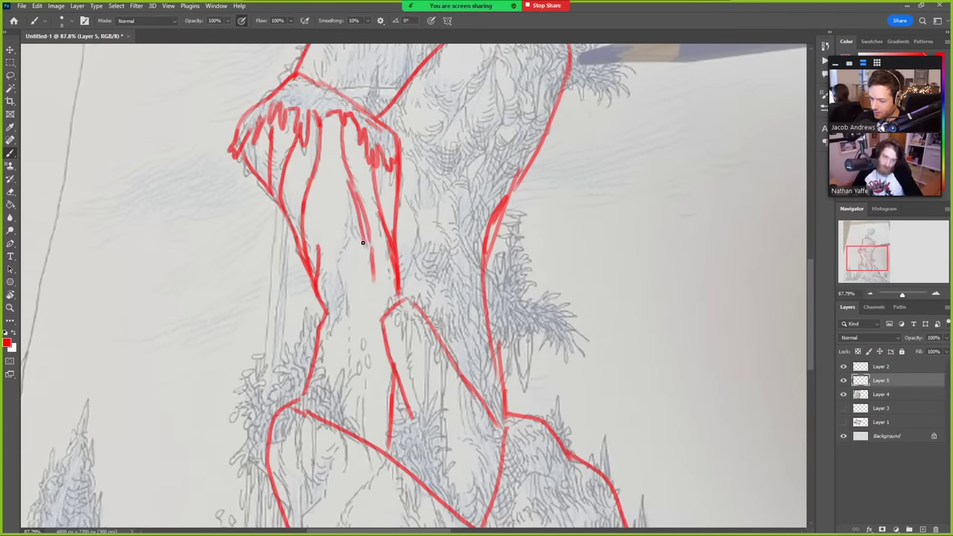
- Add red hatch strokes inside the torso and arrows pointing at its left and right sides
mouse_move(354, 196)
left_mouse_down()
mouse_move(364, 235)
mouse_move(347, 202)
mouse_move(358, 232)
mouse_move(350, 236)
mouse_move(348, 217)
mouse_move(344, 250)
left_mouse_up()
left_click_drag(346, 246, 339, 263)
key("ctrl+z")
mouse_move(350, 210)
left_mouse_down()
mouse_move(336, 271)
mouse_move(346, 294)
mouse_move(325, 340)
left_mouse_up()
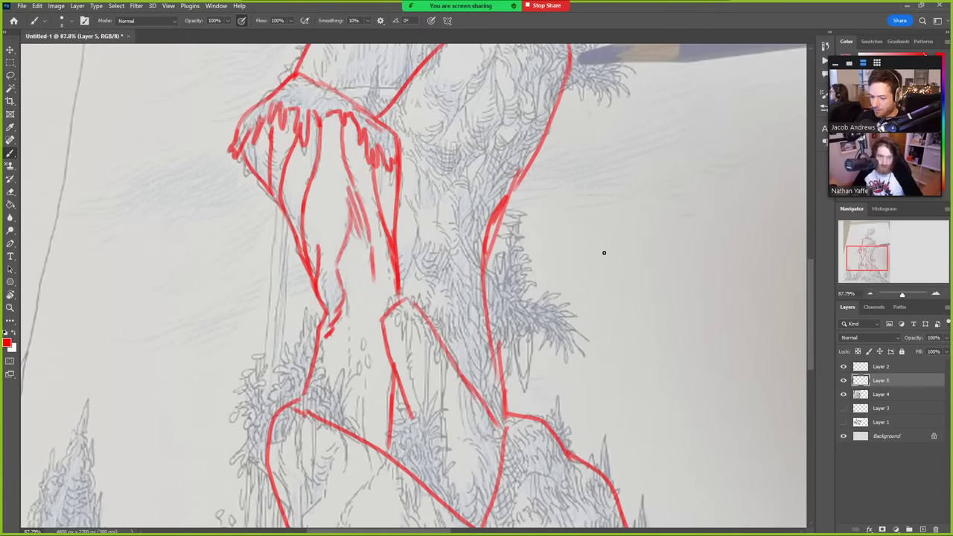
left_click_drag(263, 255, 288, 244)
mouse_move(422, 245)
left_mouse_down()
mouse_move(409, 240)
mouse_move(422, 248)
left_mouse_up()
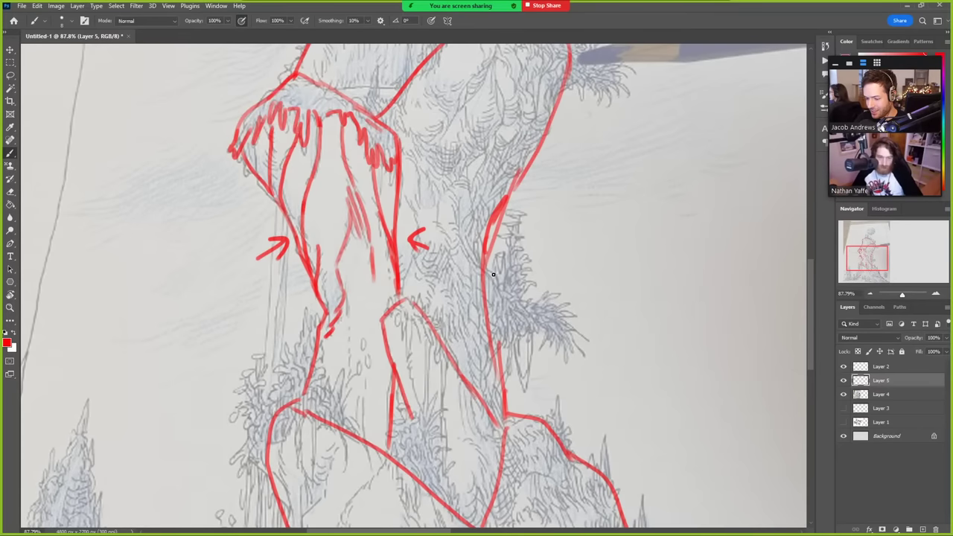
- Undo the two red arrows beside the torso, keeping the sketch lines, and zoom out
key("ctrl+z")
key("ctrl+z")
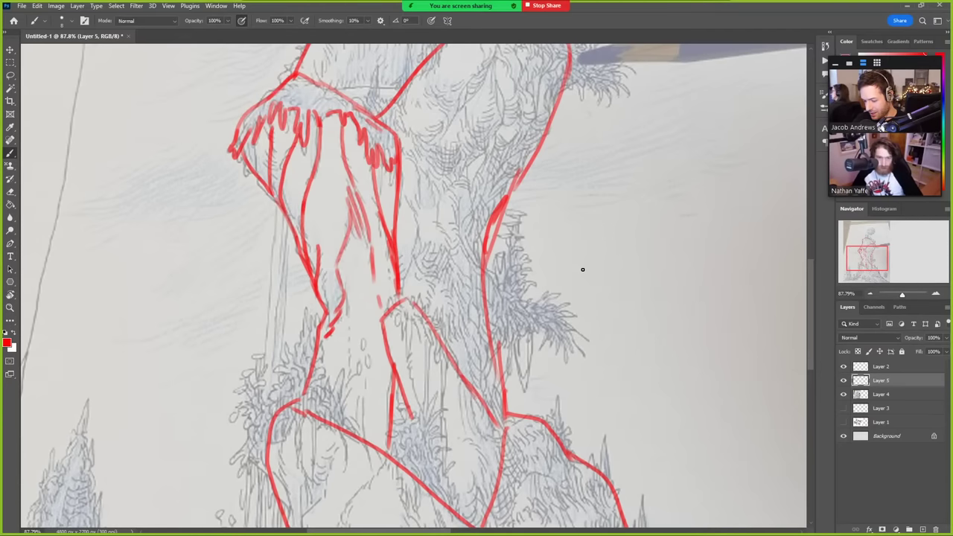
mouse_move(564, 337)
left_mouse_down()
mouse_move(545, 403)
mouse_move(513, 402)
mouse_move(546, 385)
mouse_move(541, 400)
mouse_move(545, 377)
left_mouse_up()
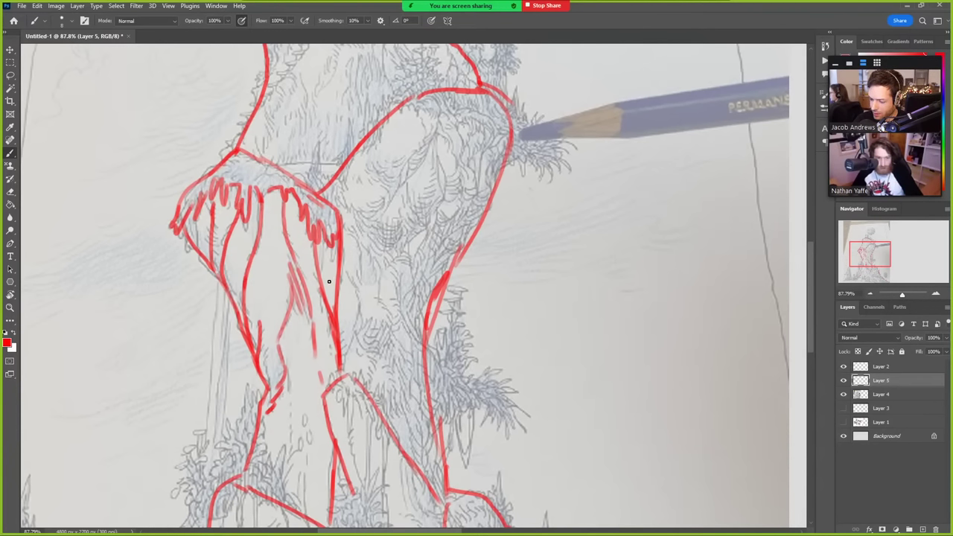
mouse_move(287, 233)
left_mouse_down()
mouse_move(312, 298)
mouse_move(314, 341)
left_mouse_up()
key("ctrl+z")
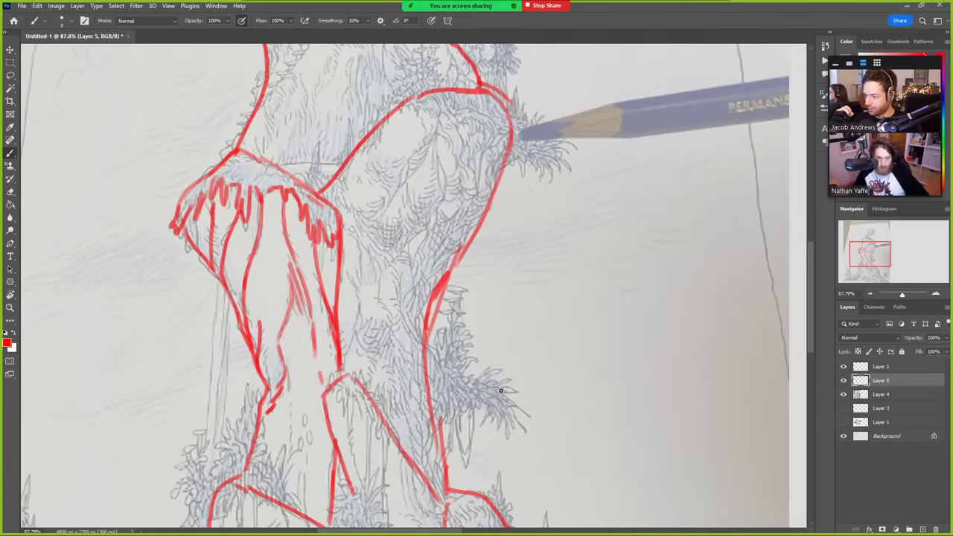
key("z")
left_click_drag(545, 390, 536, 389)
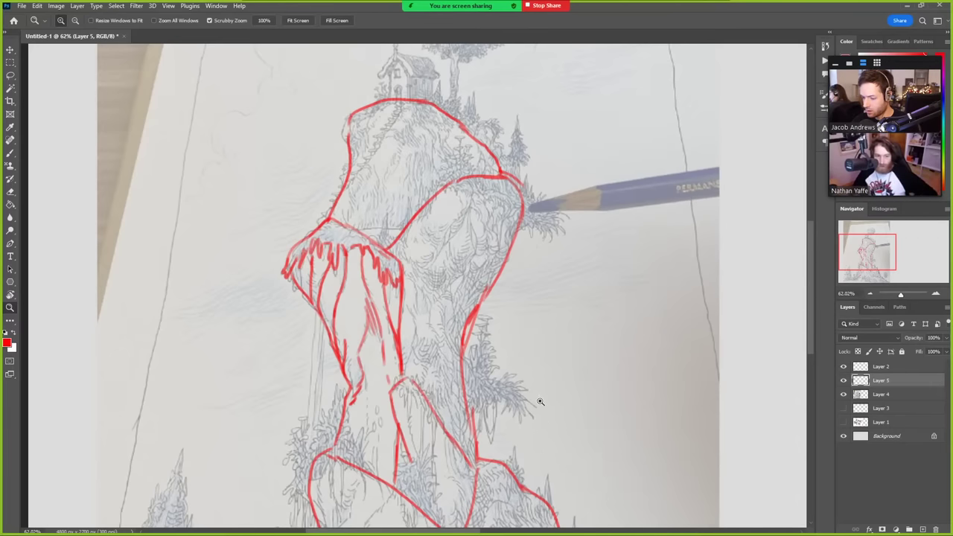
- Zoom in on the figure, trying then undoing a red arrow at its right edge
mouse_move(548, 385)
left_mouse_down()
mouse_move(510, 306)
mouse_move(523, 223)
mouse_move(509, 304)
mouse_move(506, 474)
left_mouse_up()
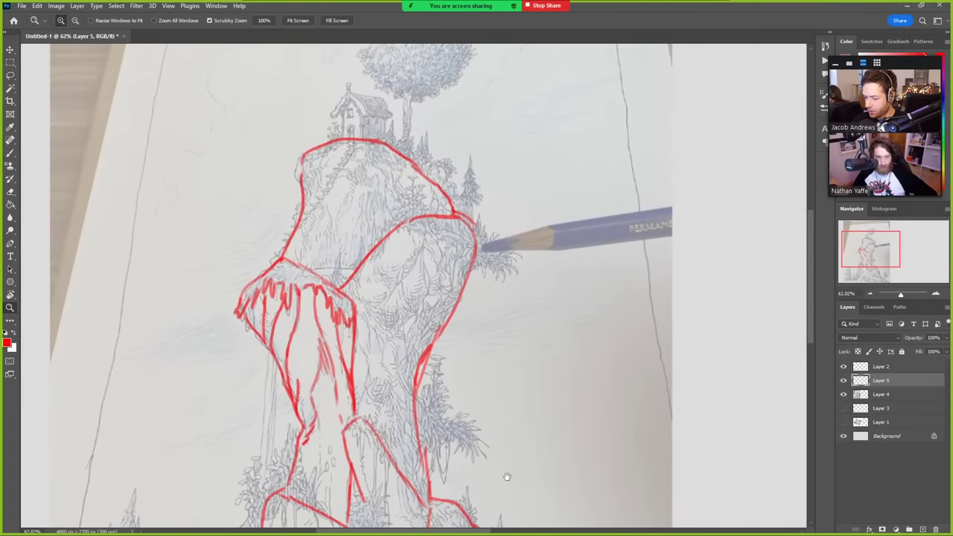
mouse_move(489, 394)
left_mouse_down()
mouse_move(581, 408)
mouse_move(655, 389)
mouse_move(638, 385)
mouse_move(611, 402)
left_mouse_up()
mouse_move(566, 357)
left_mouse_down()
mouse_move(568, 382)
mouse_move(557, 344)
left_mouse_up()
key("b")
mouse_move(532, 313)
left_mouse_down()
mouse_move(472, 282)
mouse_move(498, 271)
left_mouse_up()
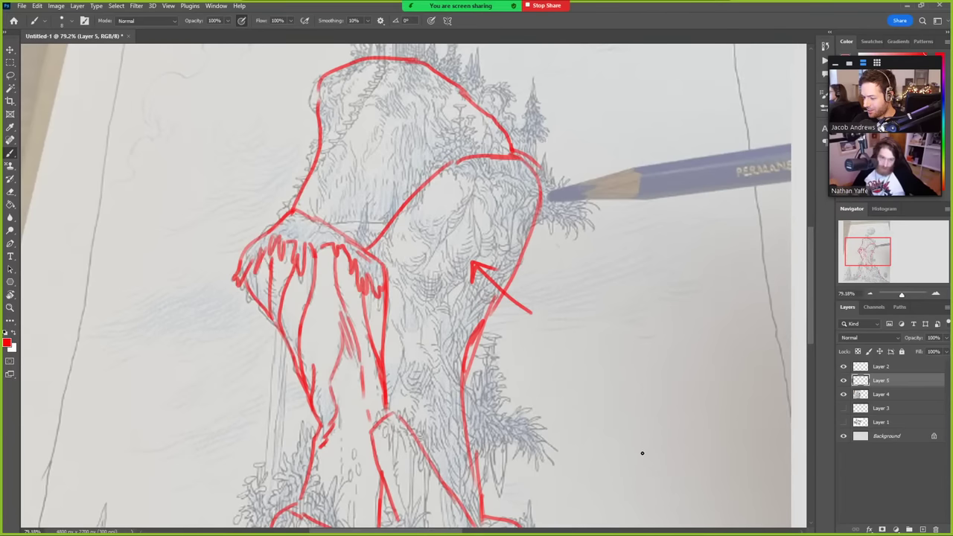
key("ctrl")
key("ctrl+z")
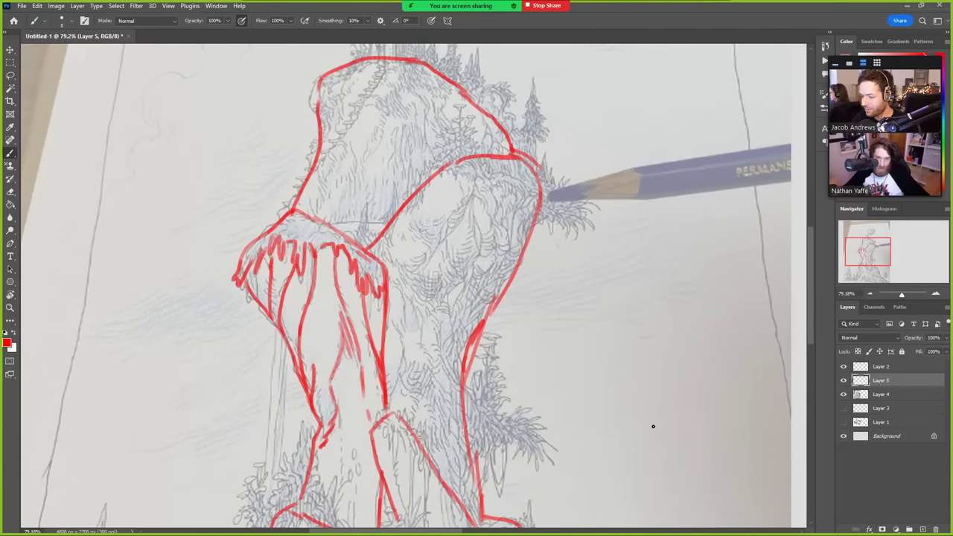
- Fit the whole red sketch on screen with Ctrl+0, zoom to about 40% and centre it
left_click_drag(587, 419, 585, 315)
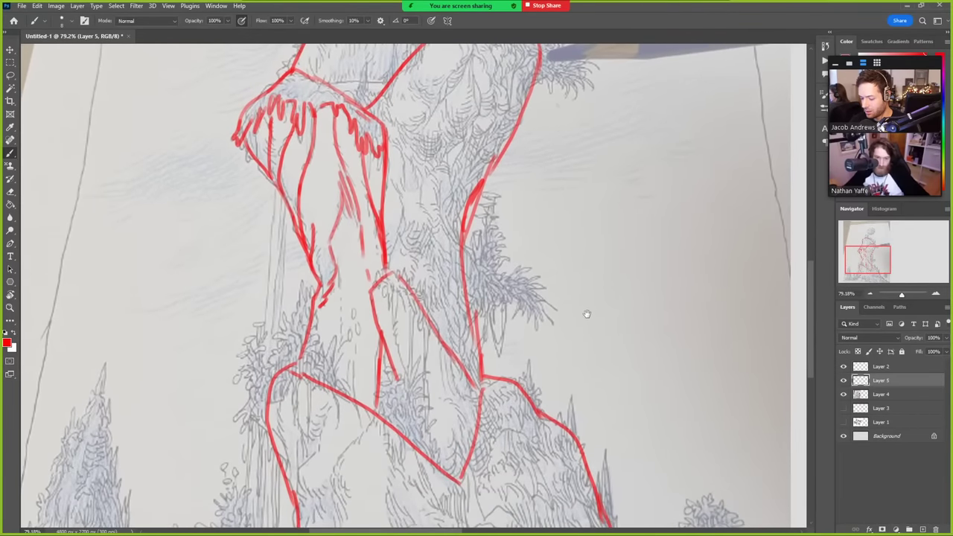
key("z")
key("ctrl+0")
scroll(599, 355, "up", 3)
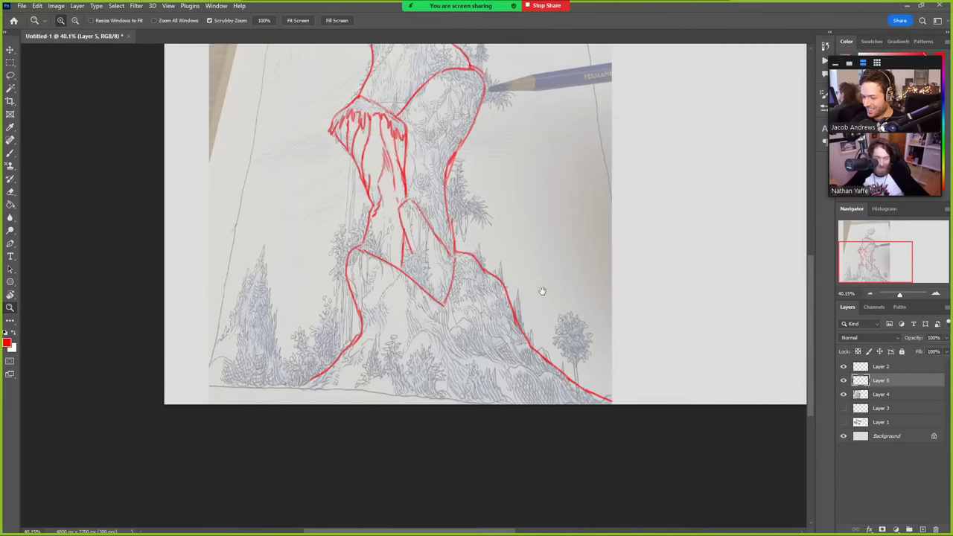
left_click_drag(542, 291, 528, 341)
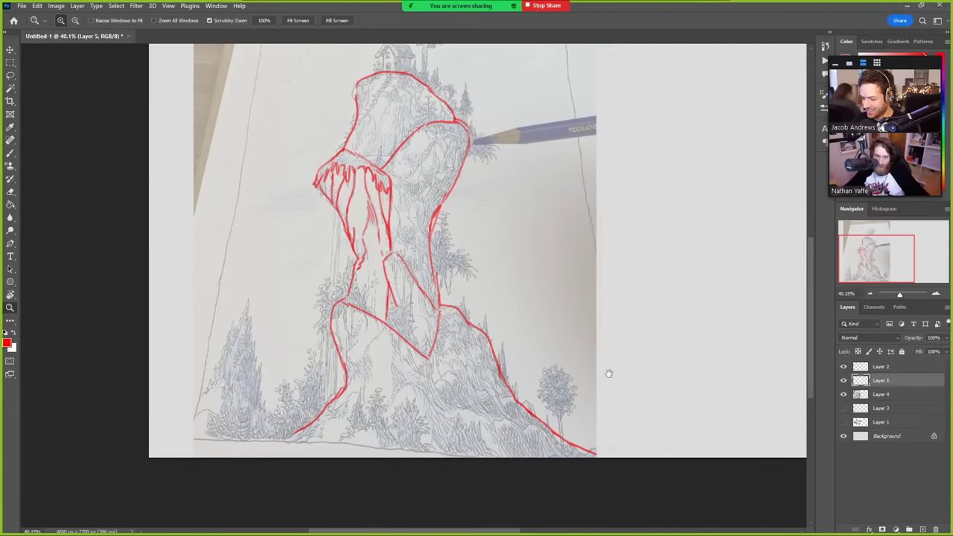
left_click_drag(606, 374, 589, 489)
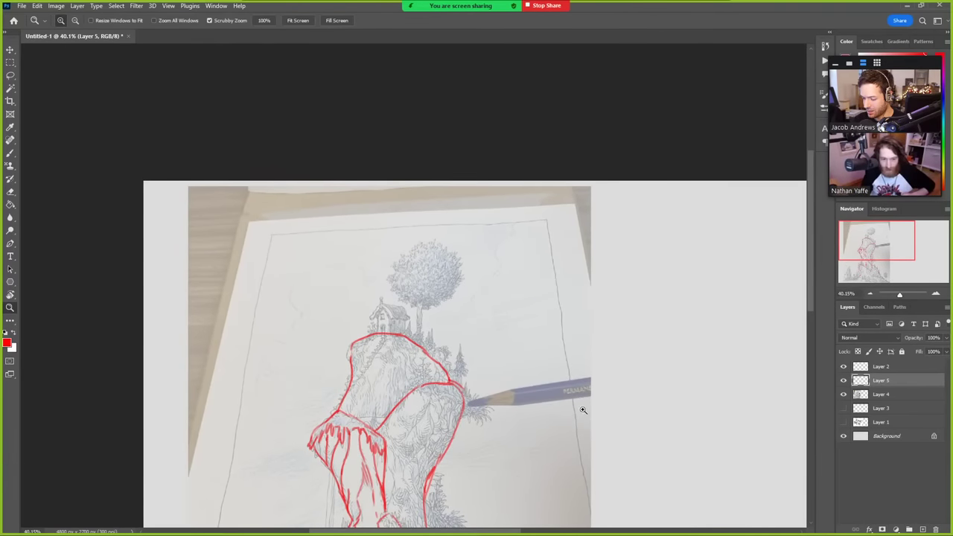
mouse_move(578, 413)
left_mouse_down()
mouse_move(559, 362)
mouse_move(566, 245)
mouse_move(584, 245)
left_mouse_up()
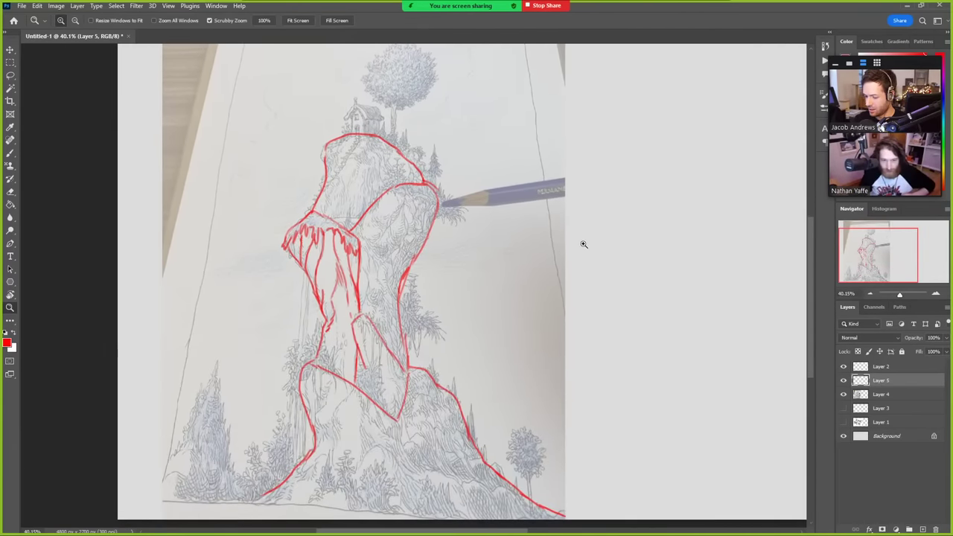
- Toggle the pencil-drawing photo (Layer 4) off and back on to compare against the sketch
left_click(843, 394)
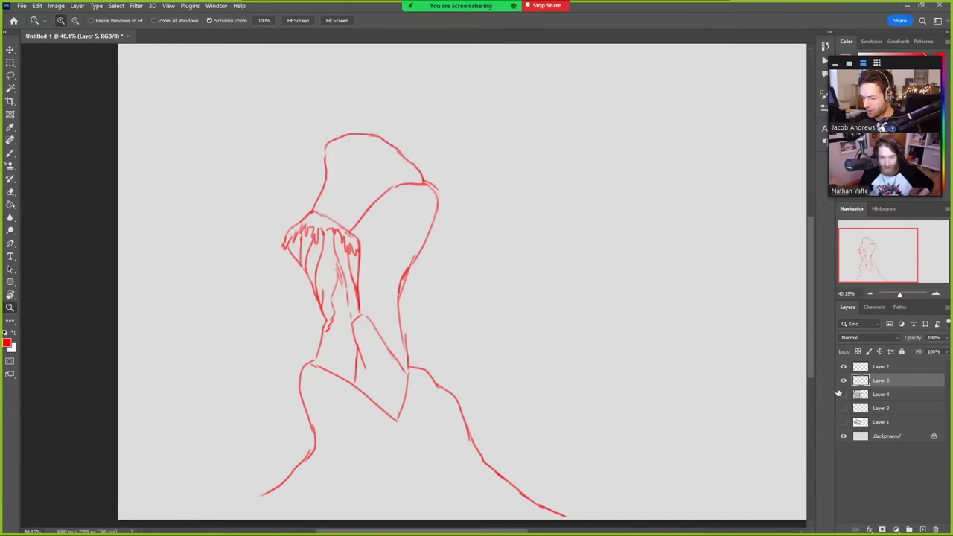
left_click_drag(749, 389, 691, 400)
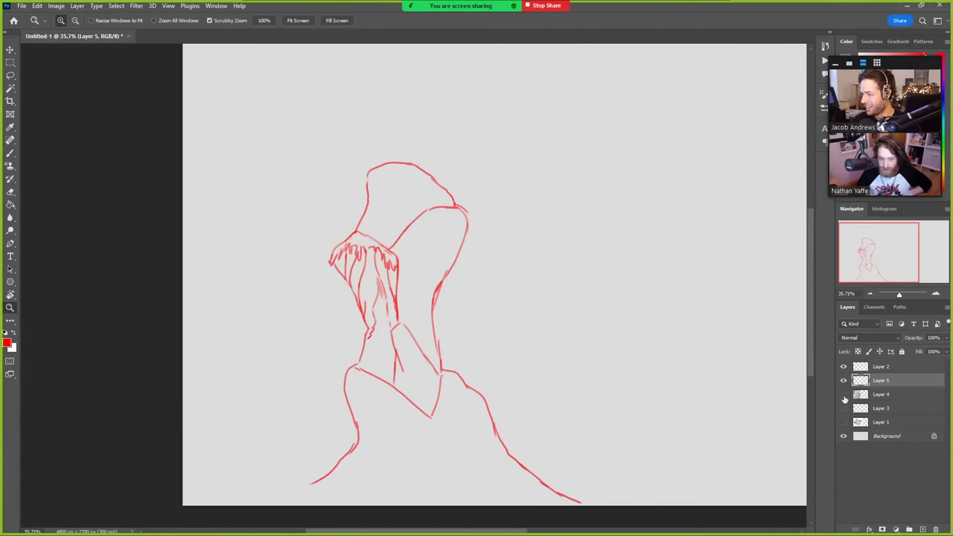
left_click(843, 395)
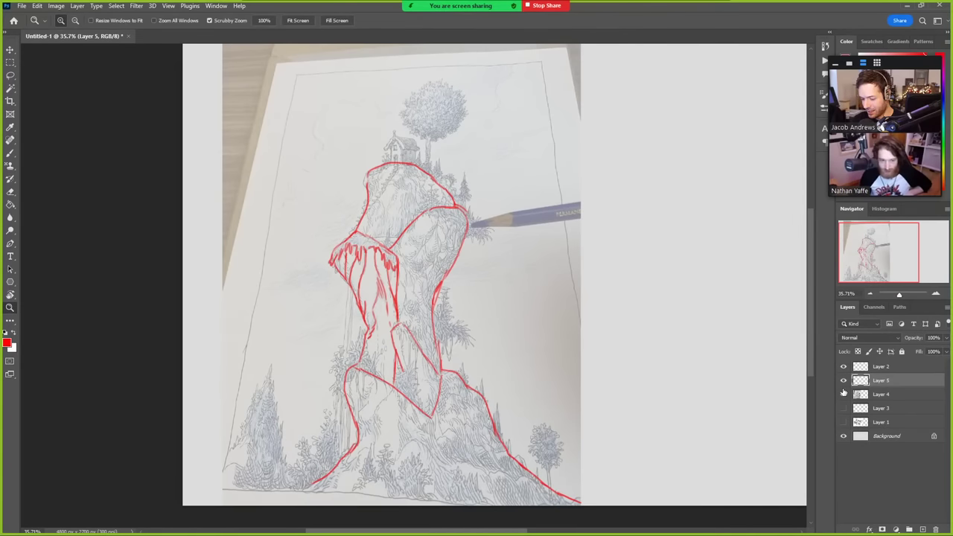
scroll(715, 387, "down", 3)
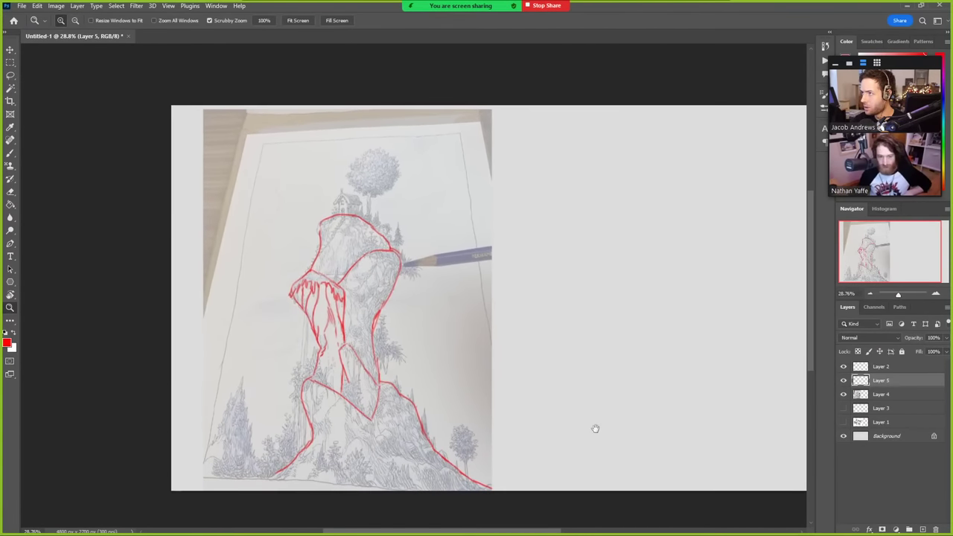
left_click_drag(595, 429, 563, 417)
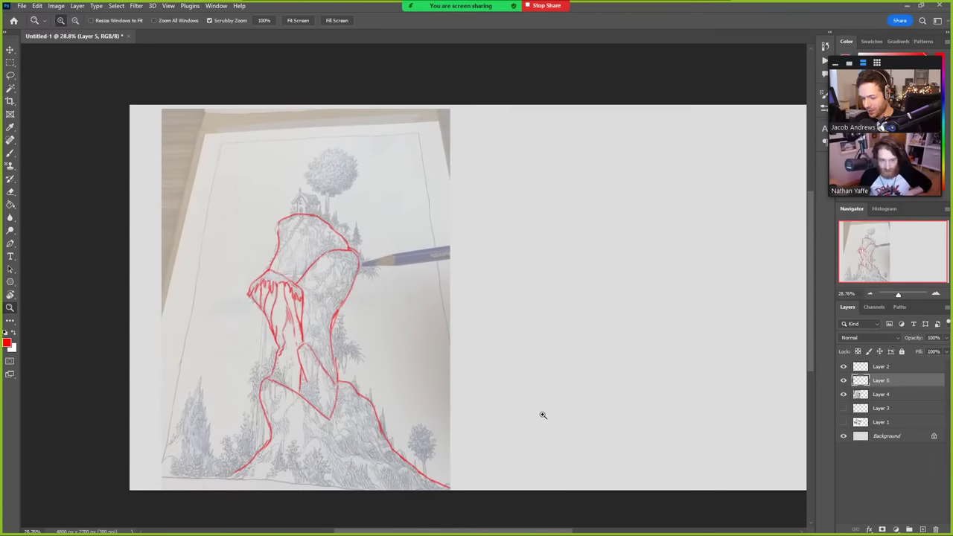
scroll(543, 415, "up", 1)
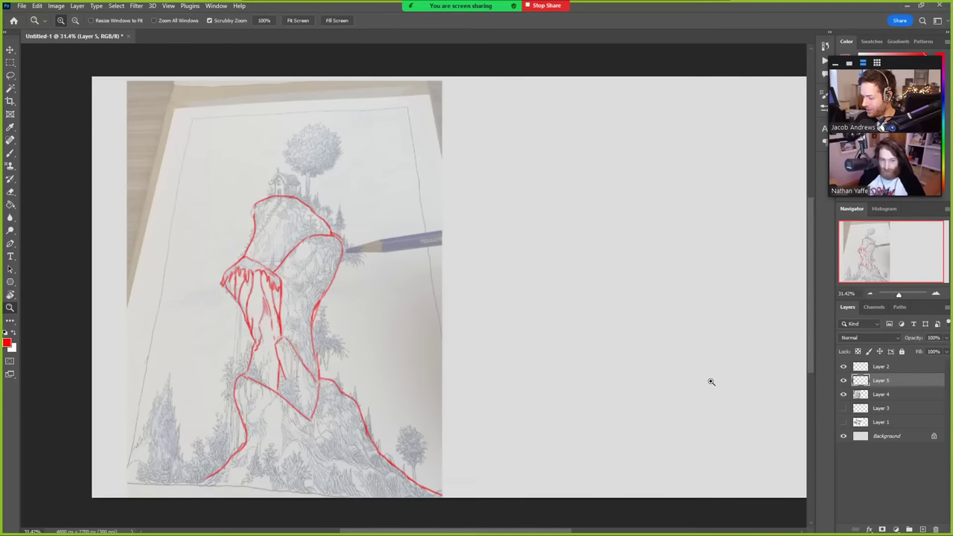
- Hide the photo and red sketch layers for a blank canvas, then Alt+Tab to Instagram
left_click_drag(844, 394, 844, 380)
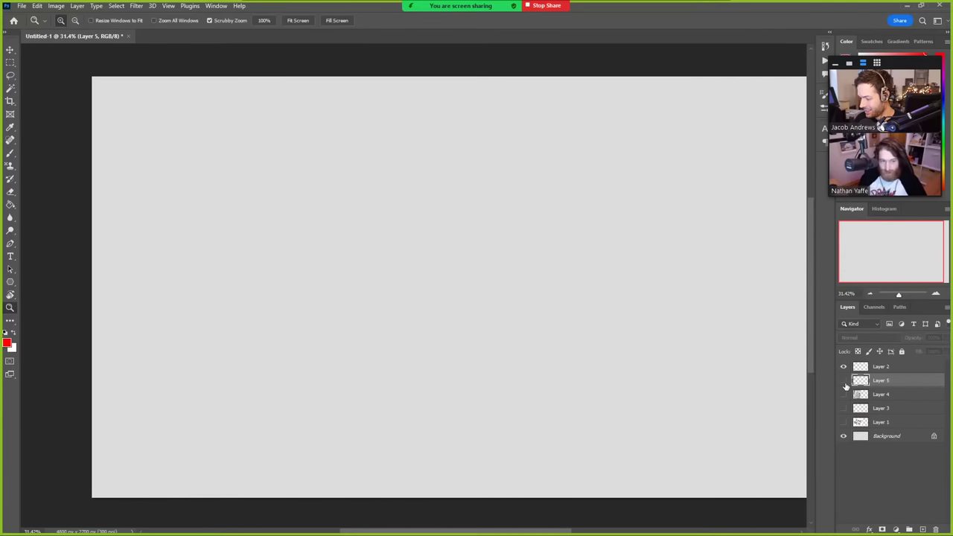
left_click_drag(521, 325, 436, 323)
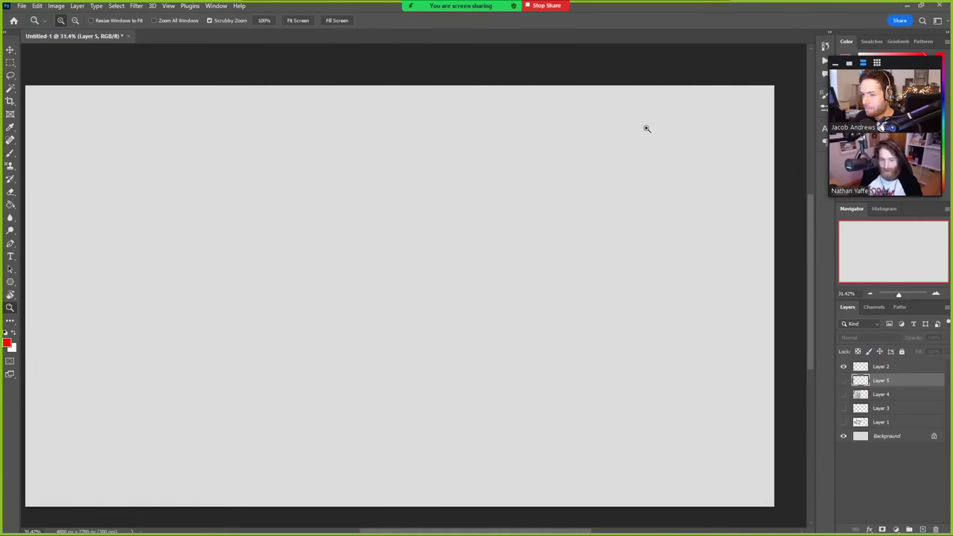
key("alt")
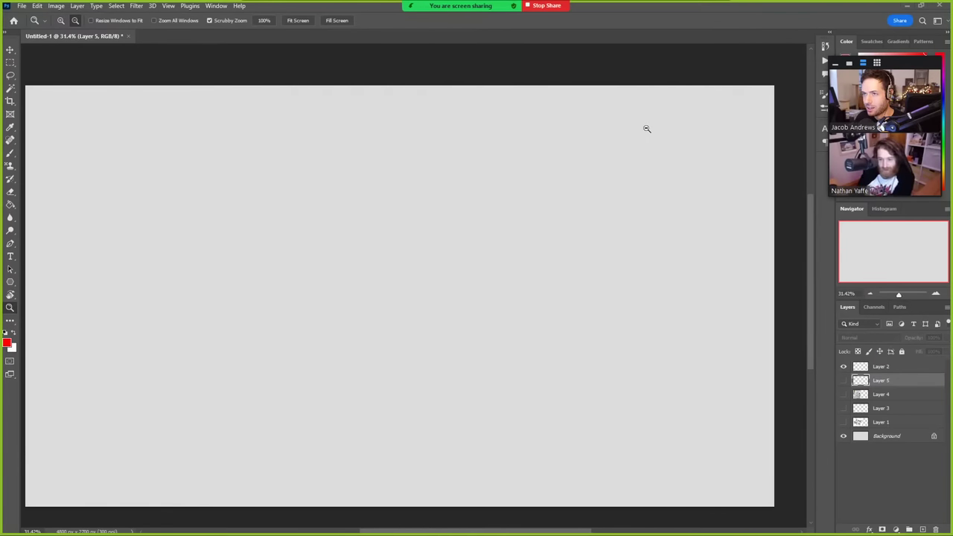
key("alt+Tab")
- Close the open post and search for the artist's Instagram account to open their profile
left_click(137, 161)
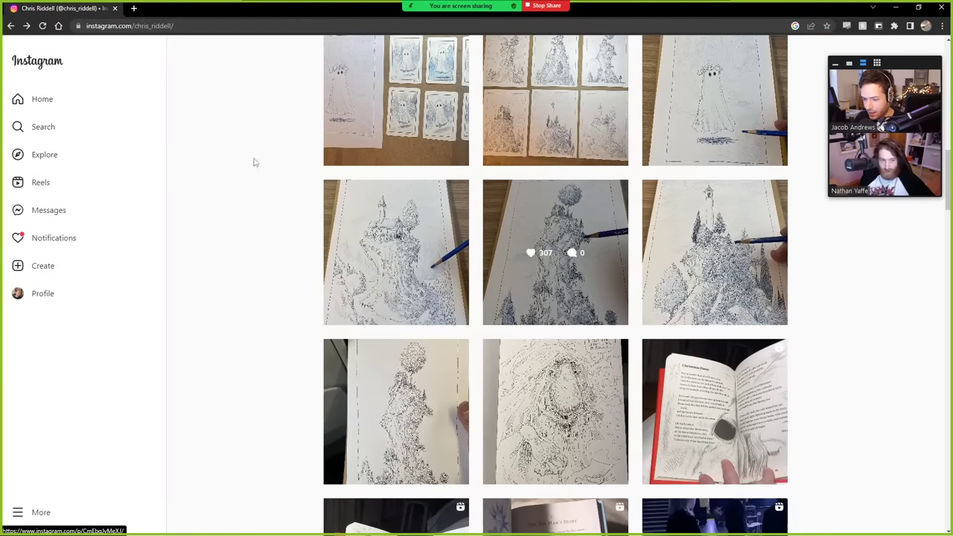
left_click(42, 130)
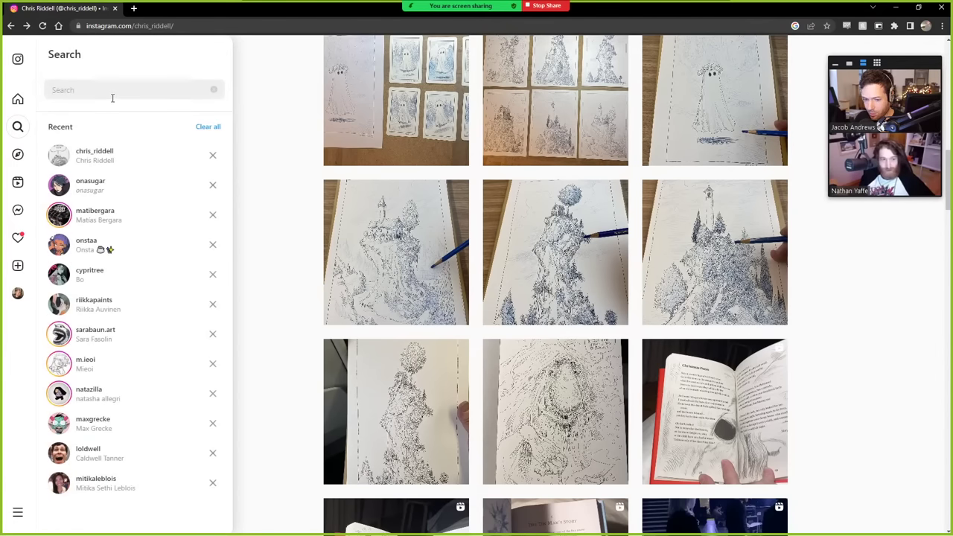
type("cy")
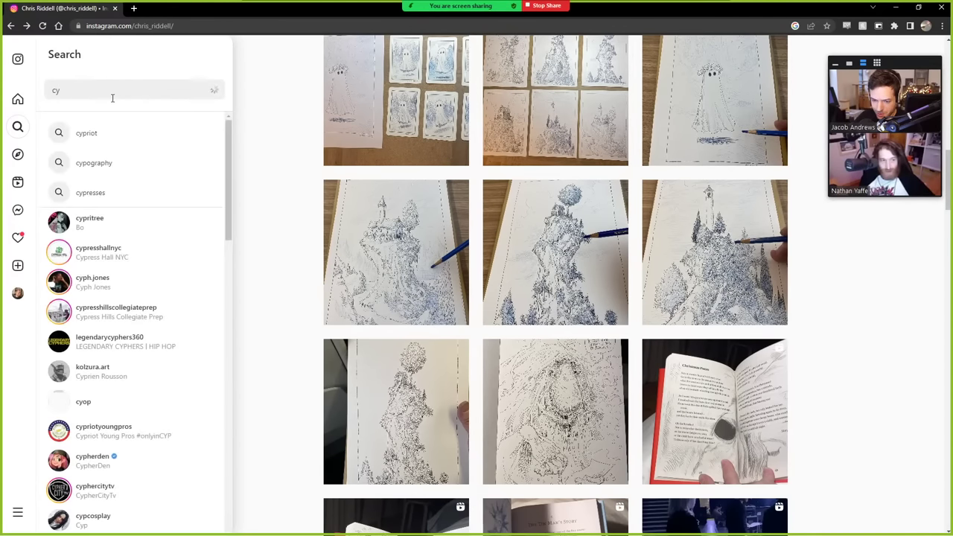
type("pritree")
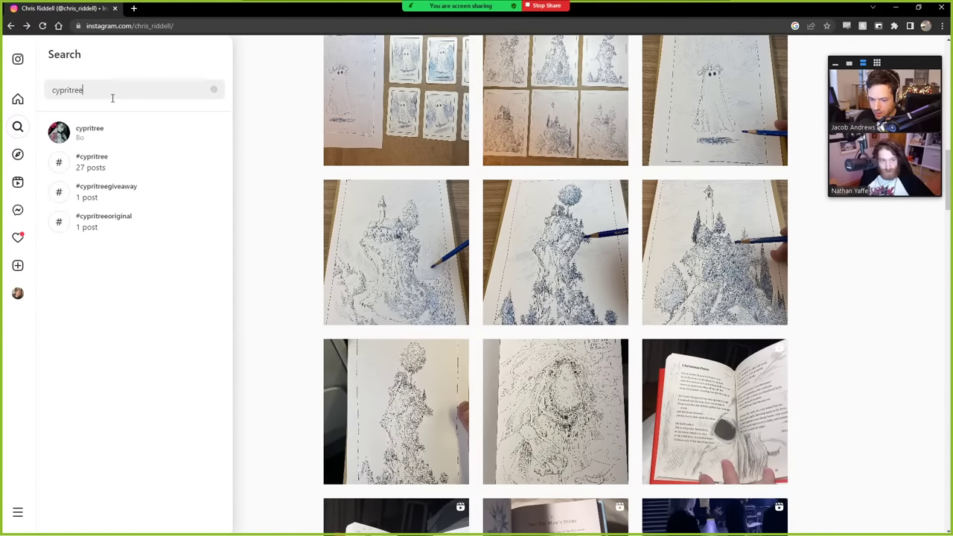
left_click(104, 139)
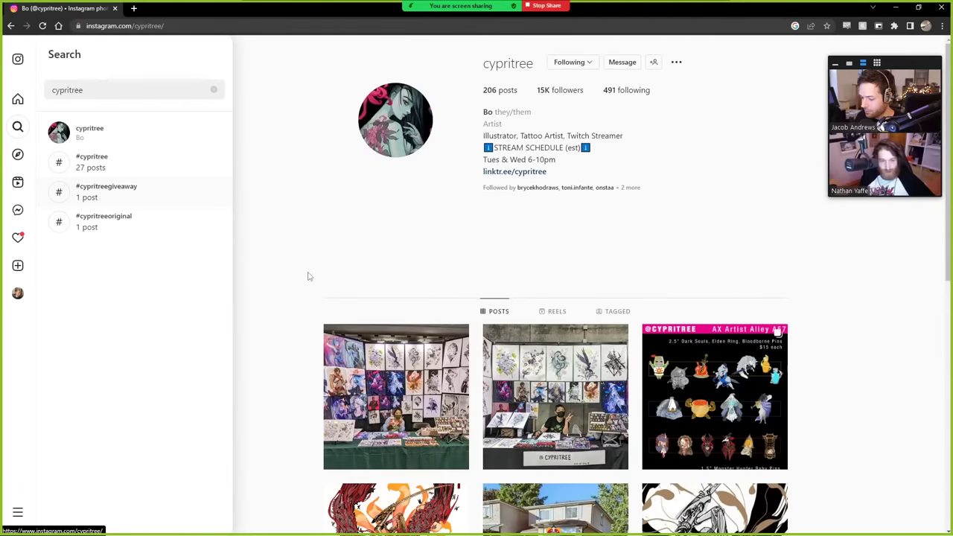
- Scroll the profile grid and open the armoured wolf greatsword artwork post
scroll(292, 373, "down", 2)
scroll(302, 298, "down", 1)
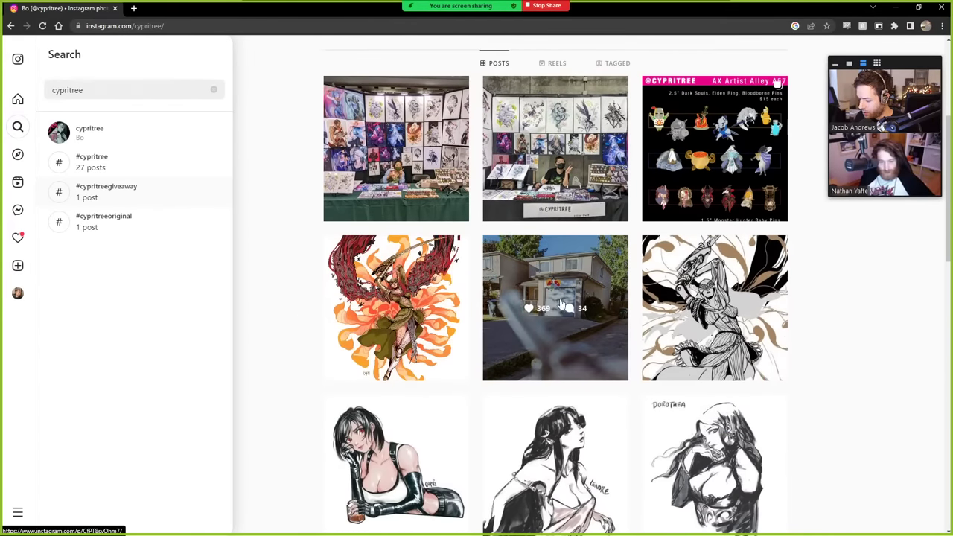
scroll(431, 312, "down", 5)
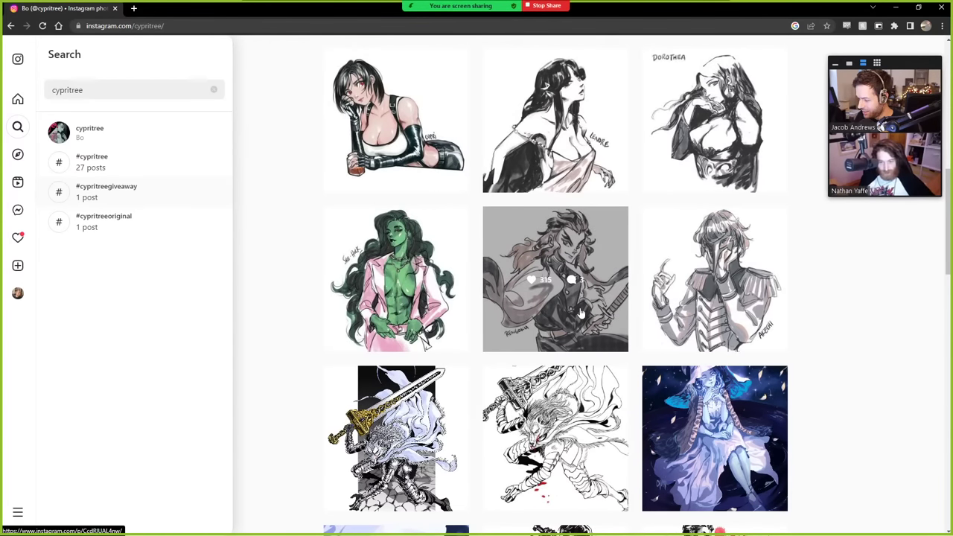
scroll(581, 312, "down", 2)
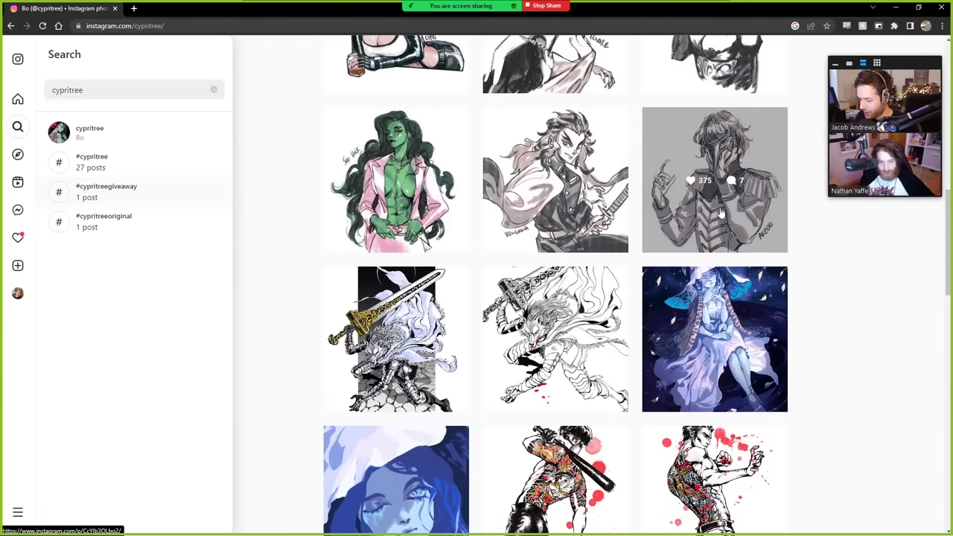
left_click(419, 377)
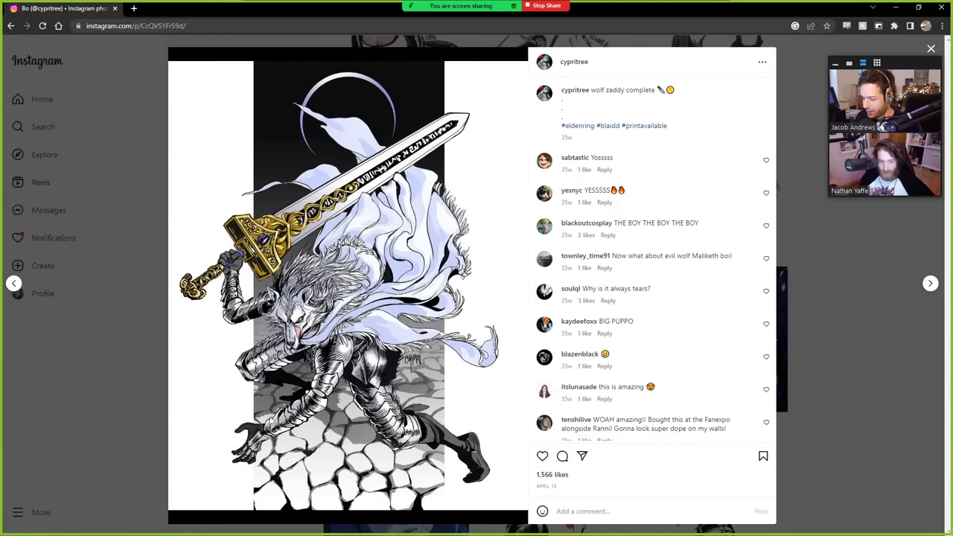
- Close the wolf post and view the Ranni witch illustration post
left_click(874, 380)
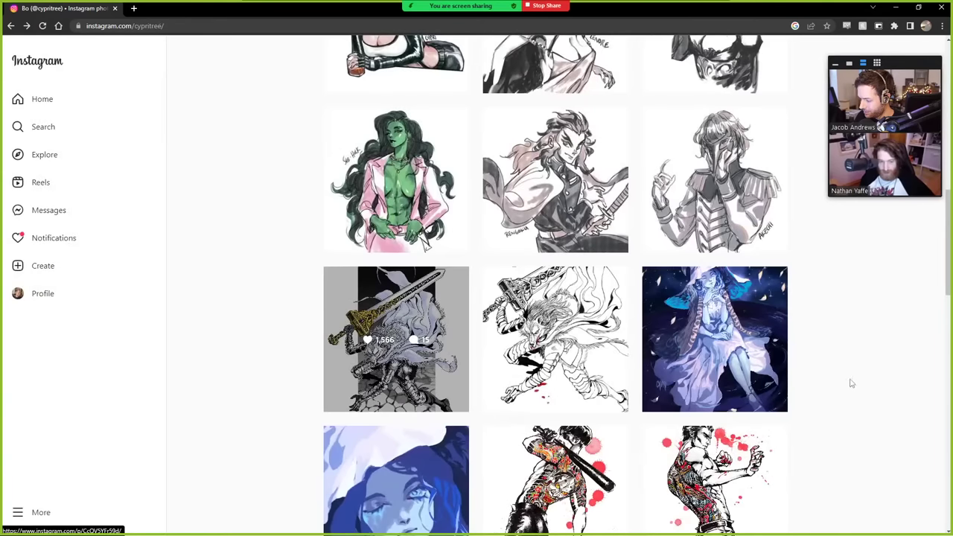
left_click(726, 317)
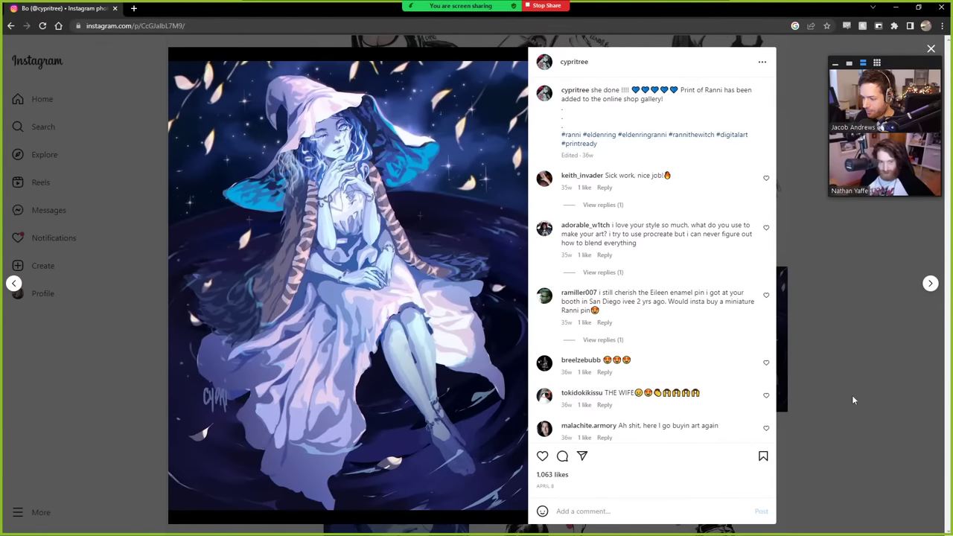
left_click(851, 395)
scroll(852, 396, "down", 2)
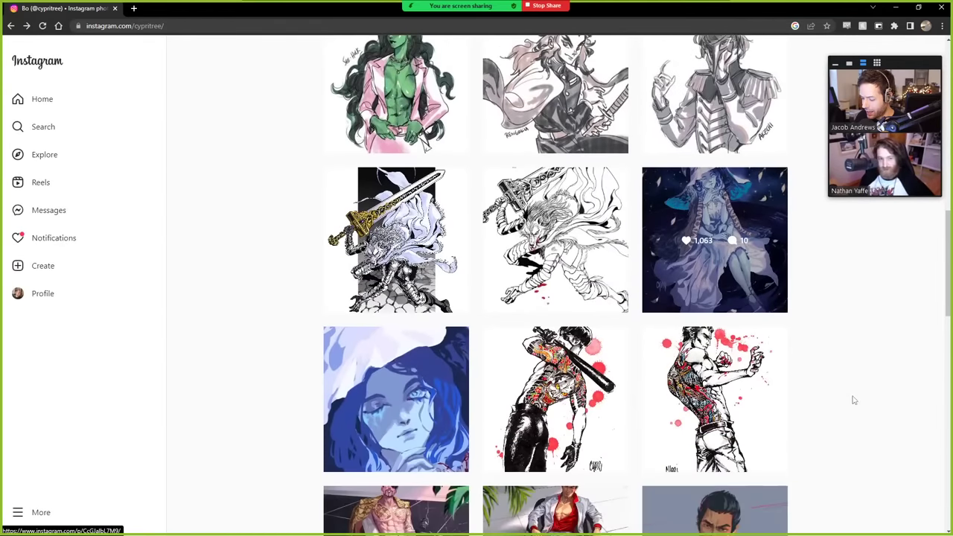
- View the blue-haired portrait post, revisit the witch post, then return to the profile grid
left_click(453, 409)
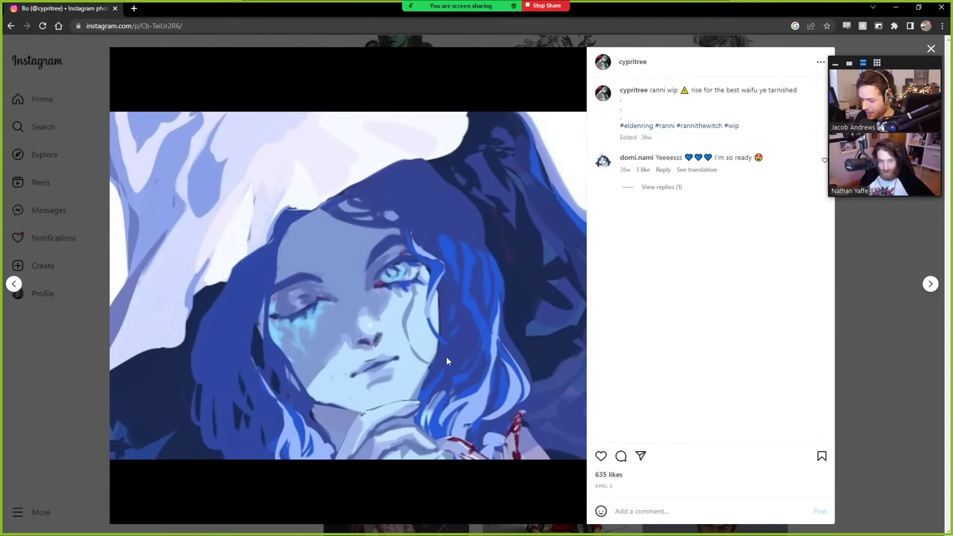
left_click(906, 385)
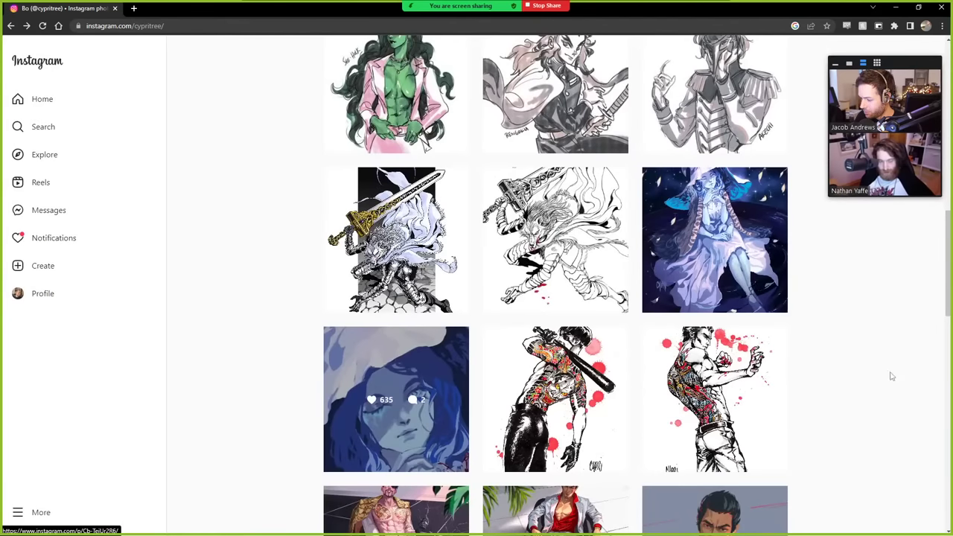
left_click(733, 275)
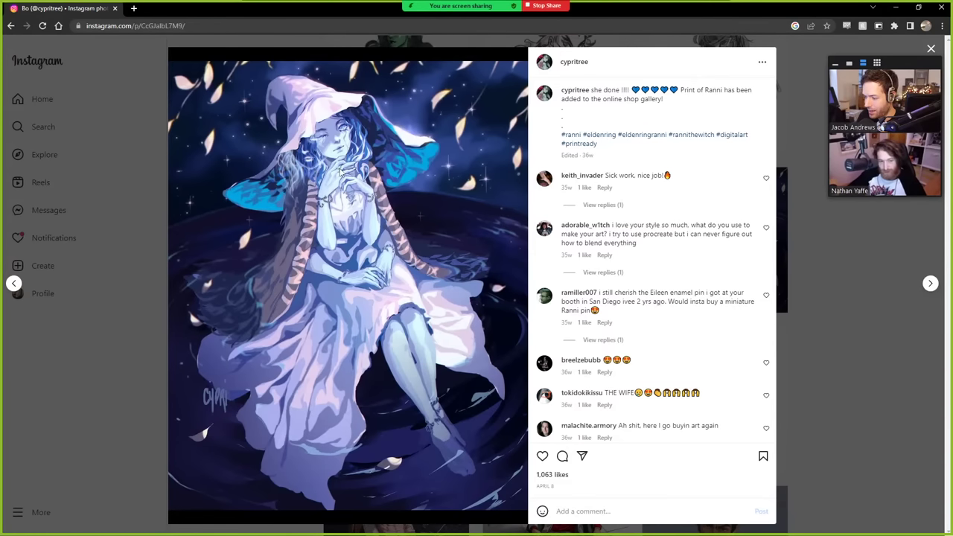
left_click(845, 339)
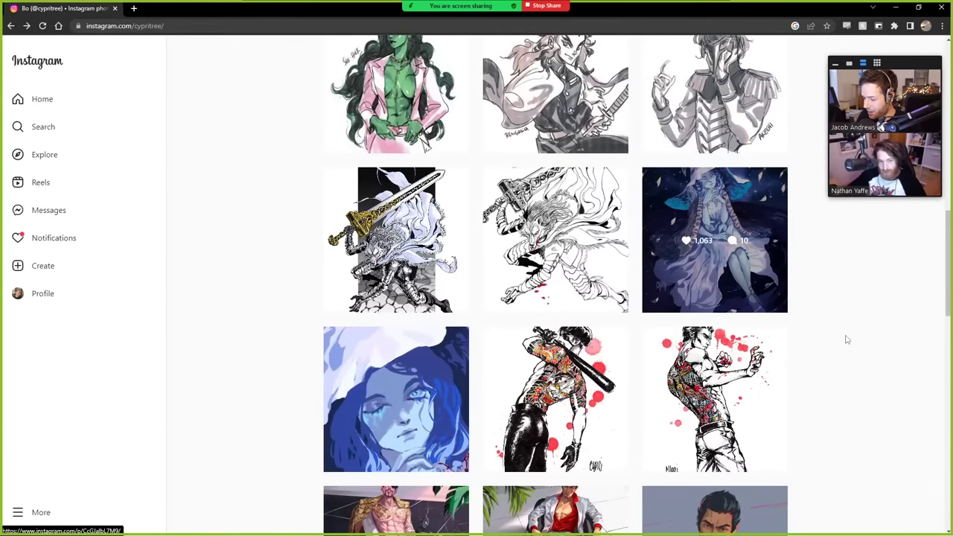
- Scroll down the profile grid and briefly view the blue knight artwork post
scroll(847, 340, "down", 2)
scroll(847, 340, "down", 3)
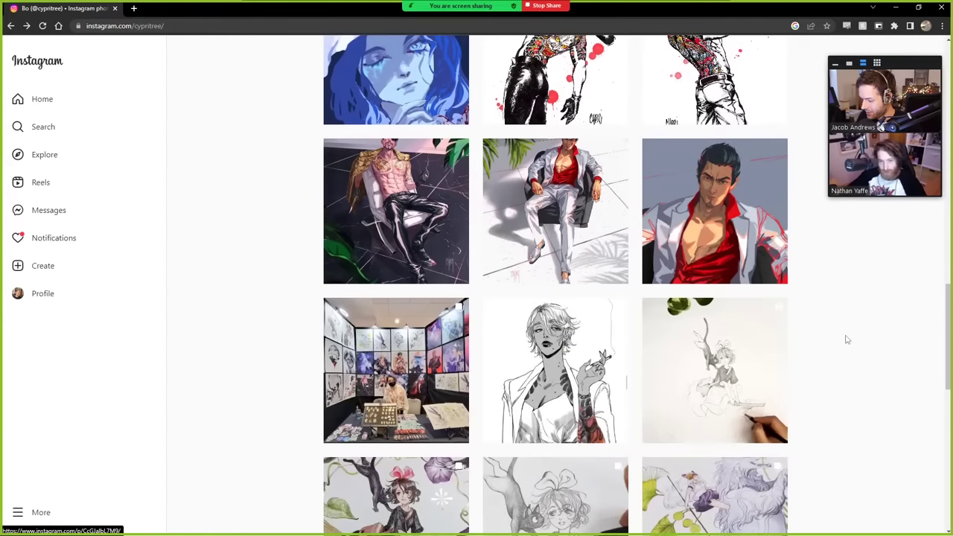
scroll(847, 339, "down", 1)
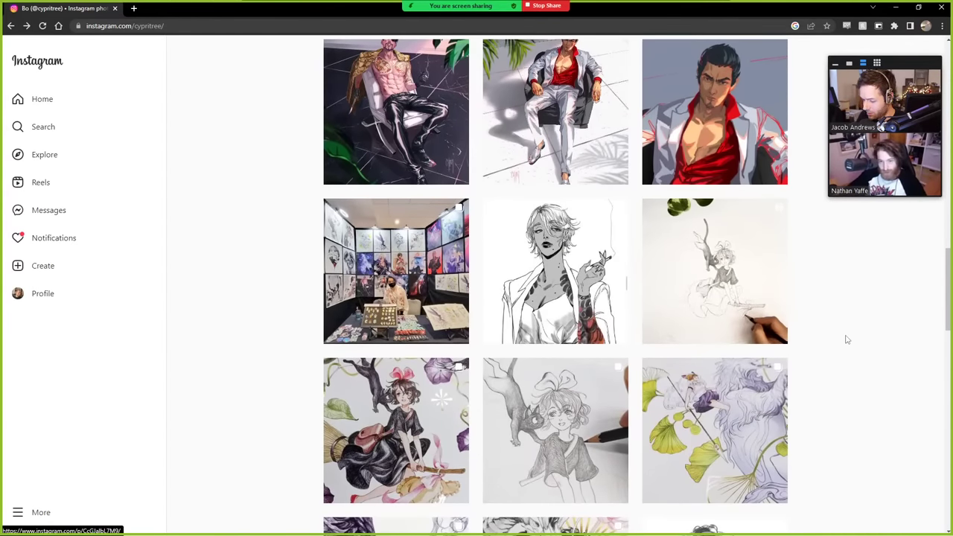
scroll(846, 340, "down", 2)
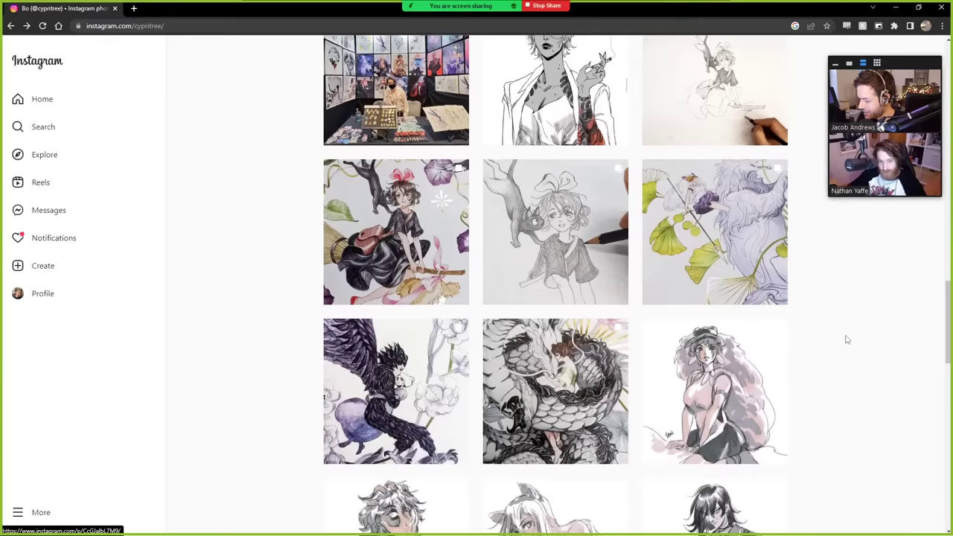
scroll(846, 339, "down", 2)
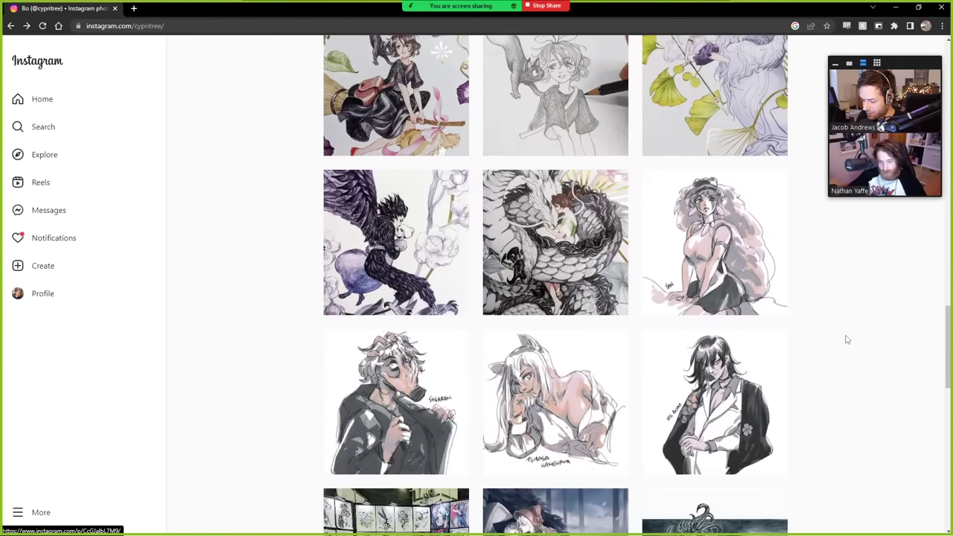
scroll(847, 340, "down", 1)
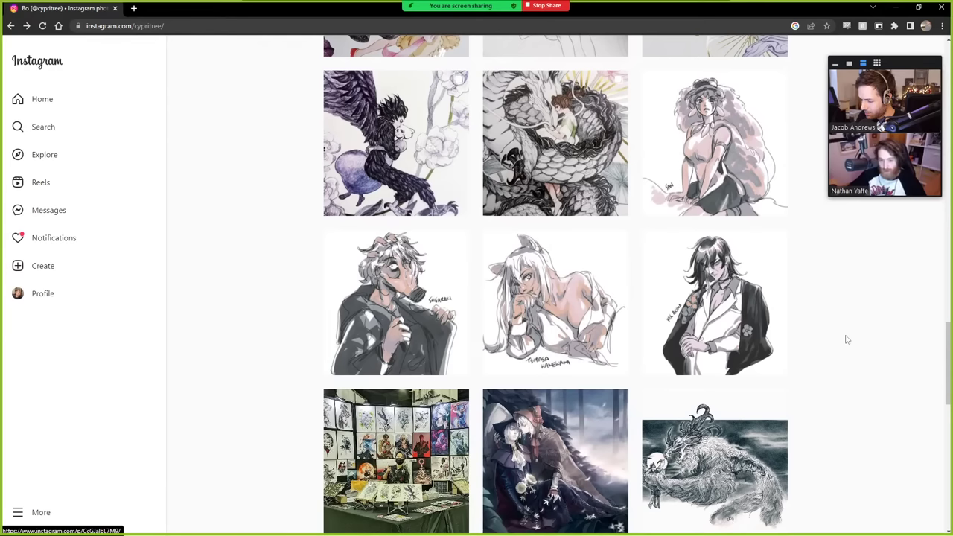
scroll(409, 328, "down", 2)
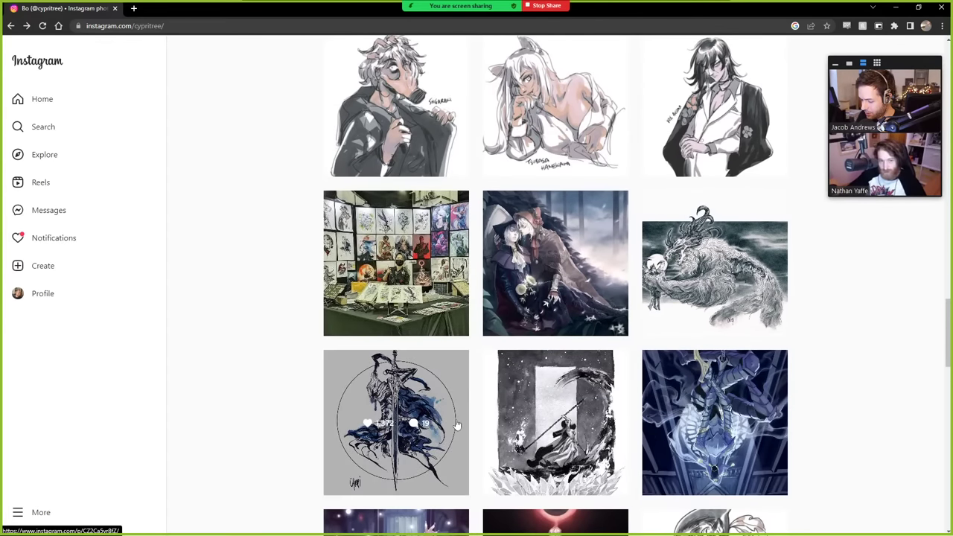
scroll(745, 394, "down", 1)
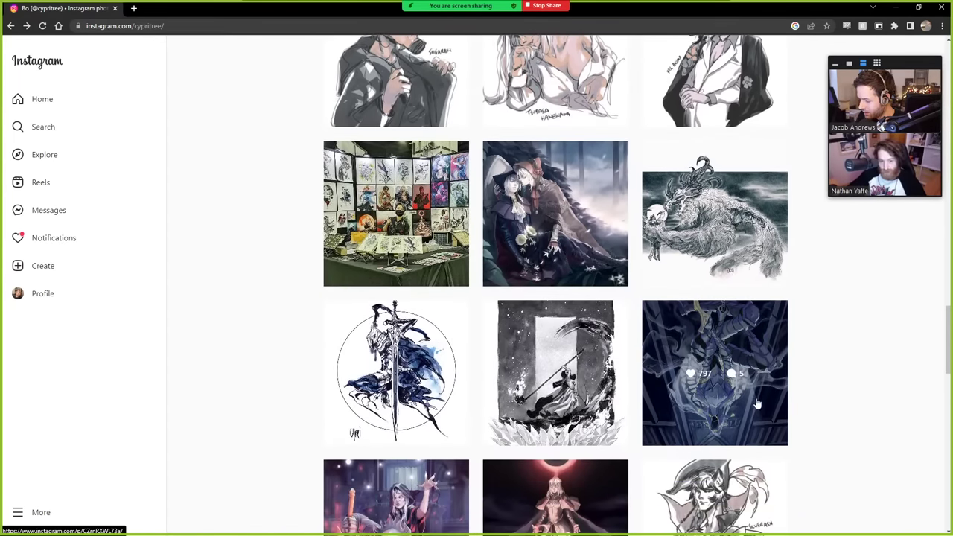
left_click(755, 400)
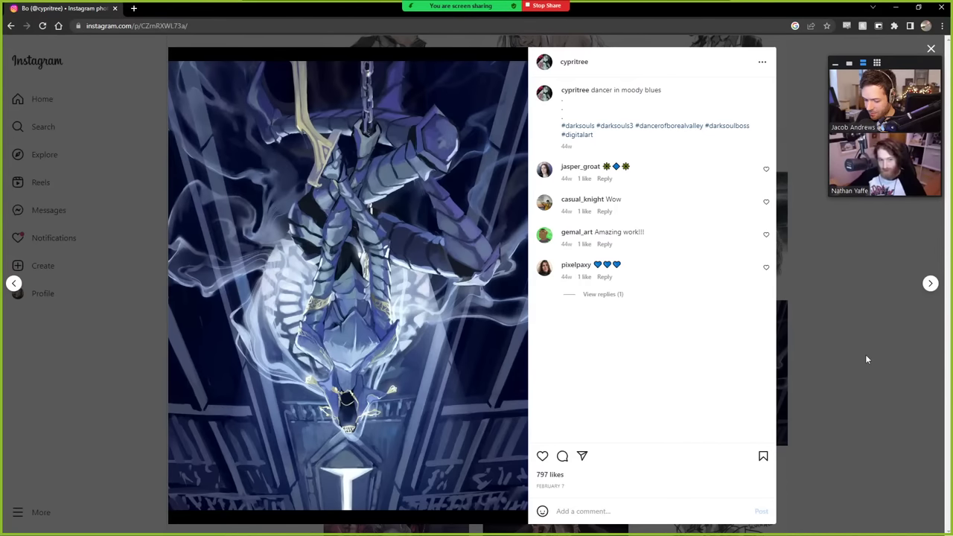
left_click(866, 359)
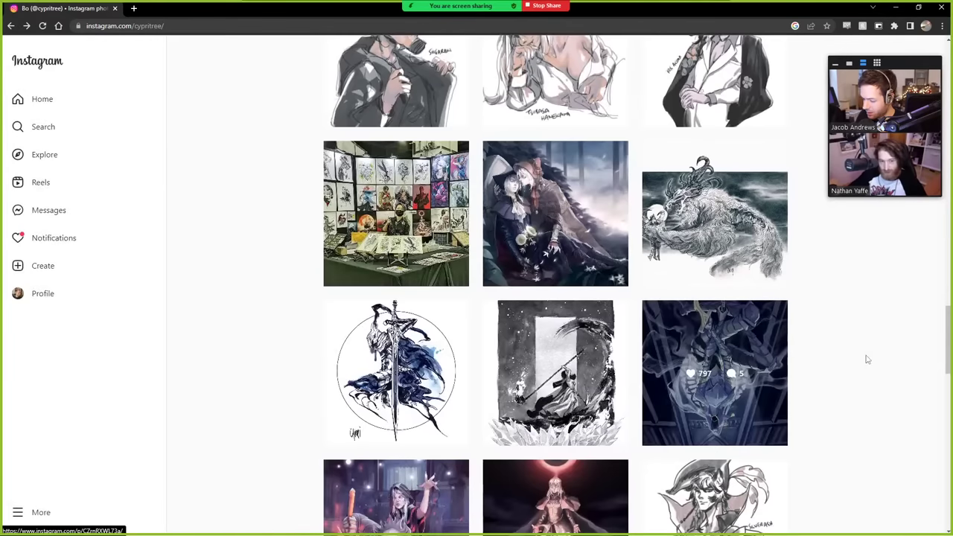
- Scroll back up, reopen the Ranni witch illustration post, then return to Photoshop
scroll(866, 359, "down", 2)
scroll(866, 359, "down", 2)
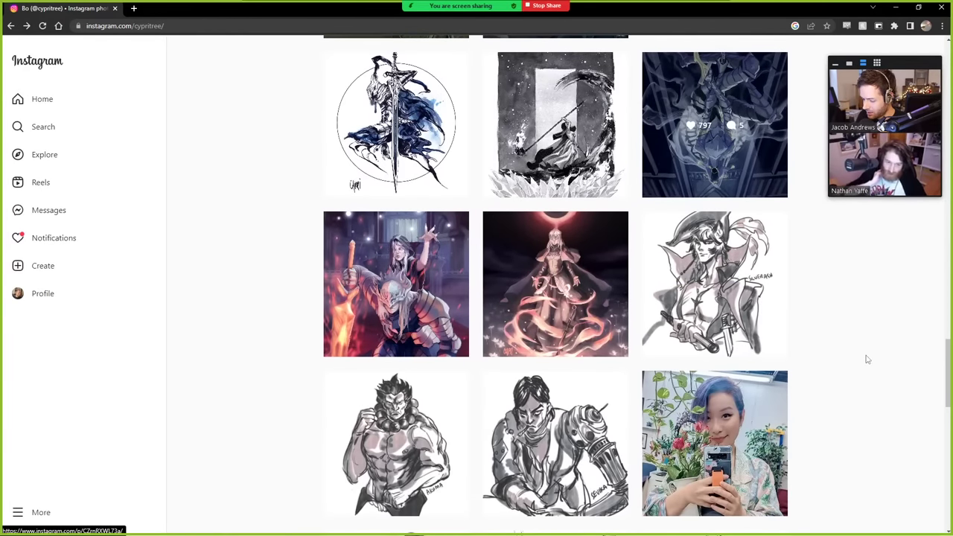
scroll(866, 359, "up", 6)
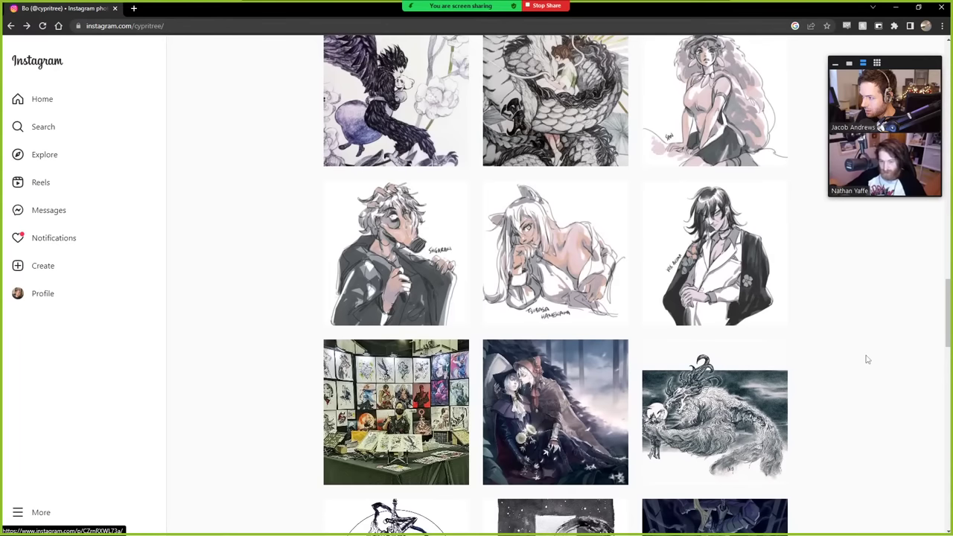
scroll(866, 360, "up", 2)
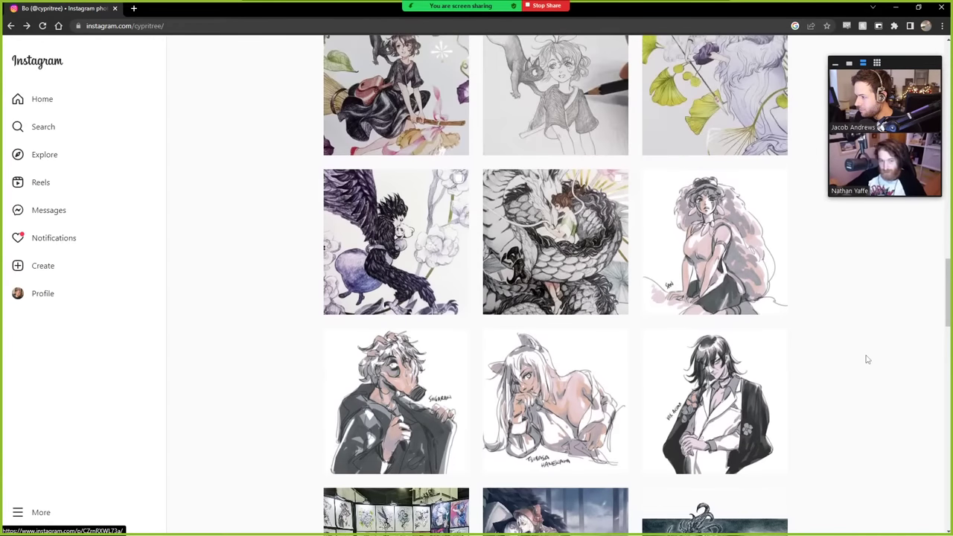
scroll(866, 360, "up", 6)
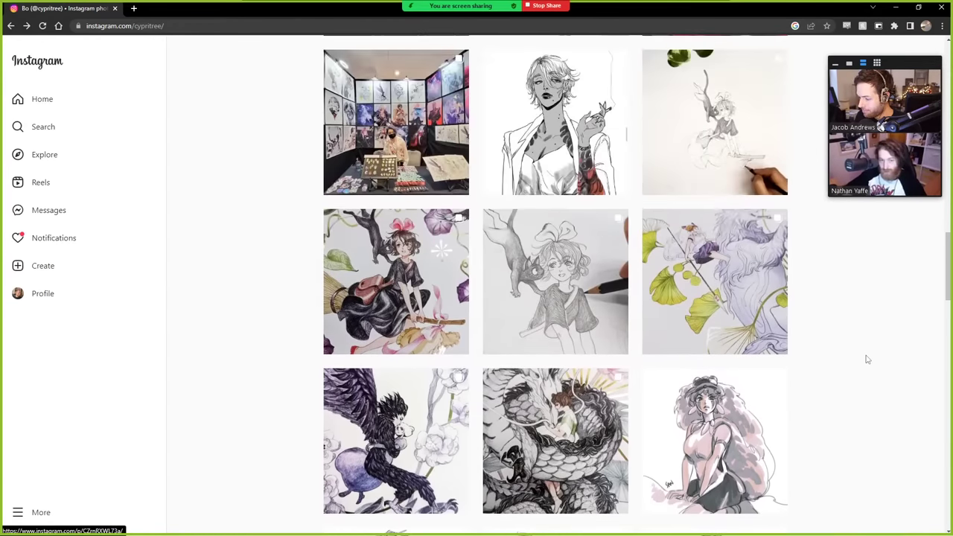
scroll(866, 360, "up", 3)
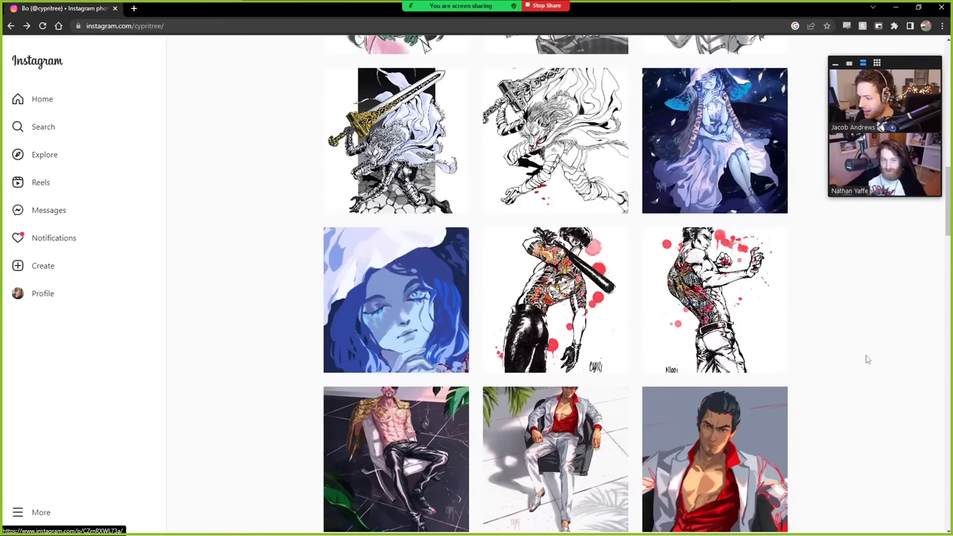
scroll(866, 359, "up", 2)
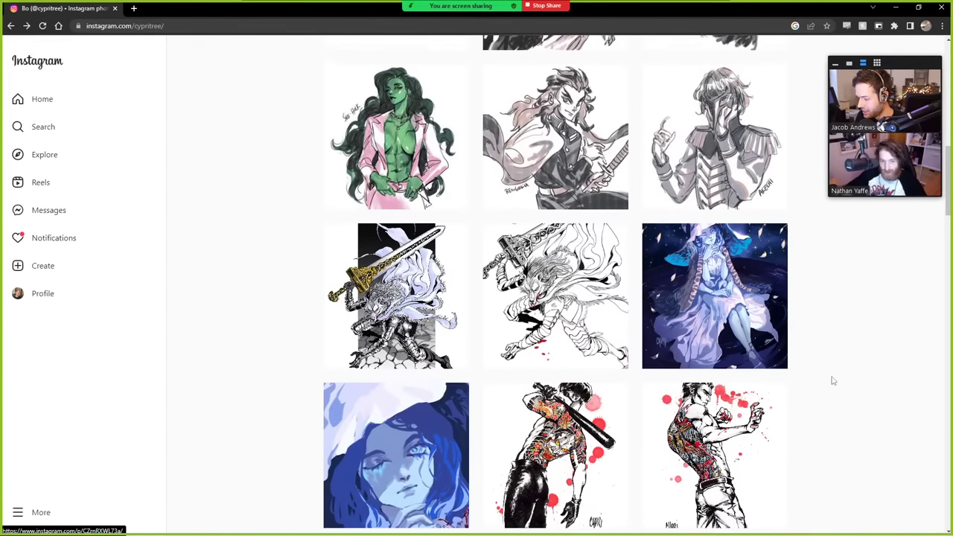
scroll(789, 350, "up", 1)
left_click(733, 305)
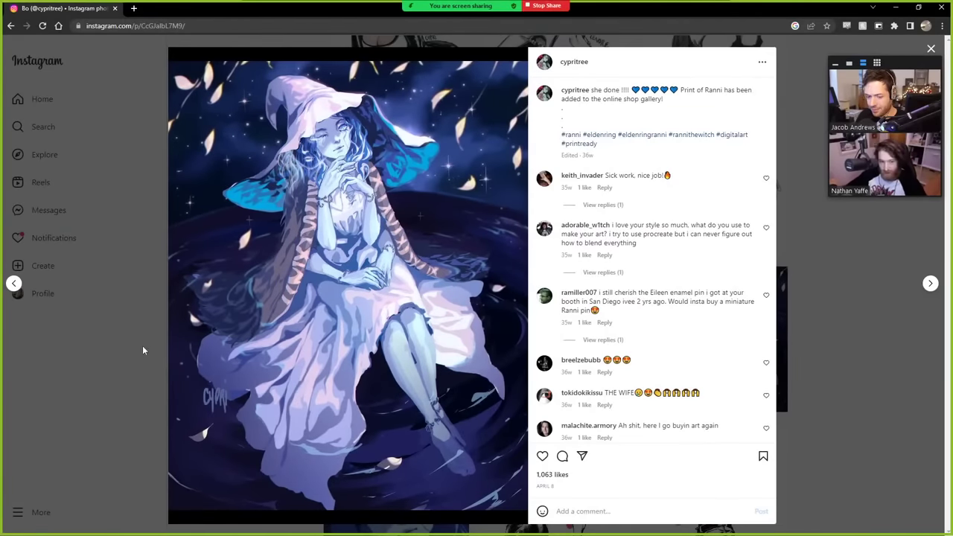
key("alt+Tab")
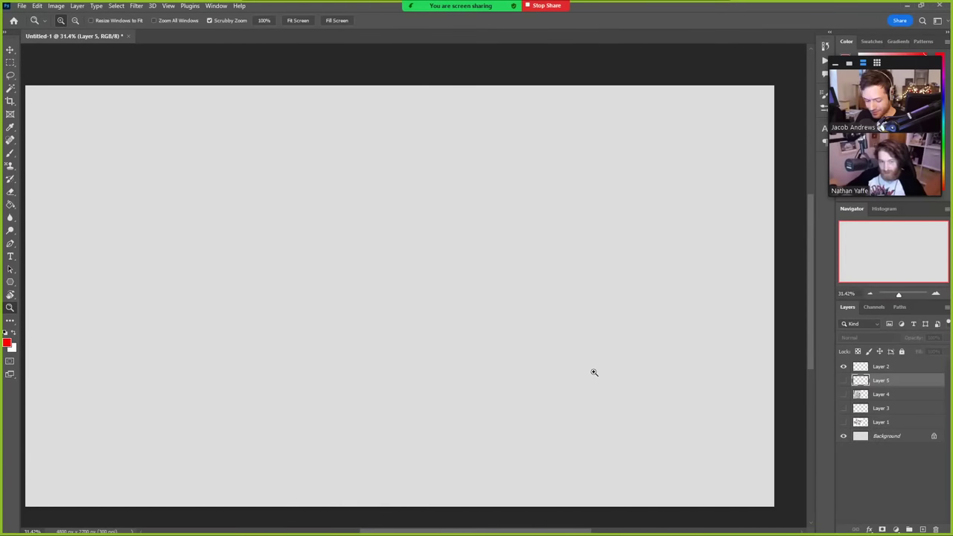
- Paste the witch illustration as a layer and scale it to fill the canvas's left side
key("ctrl+v")
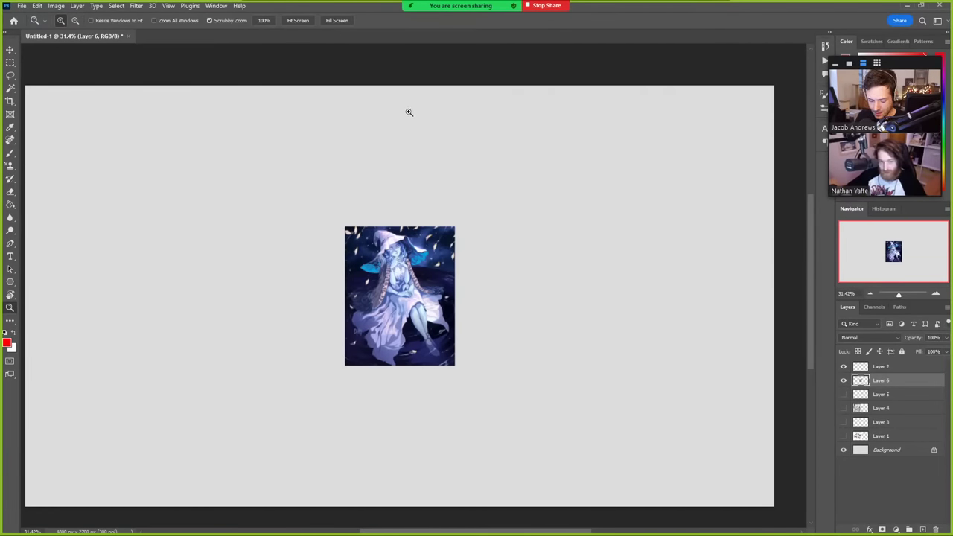
key("v")
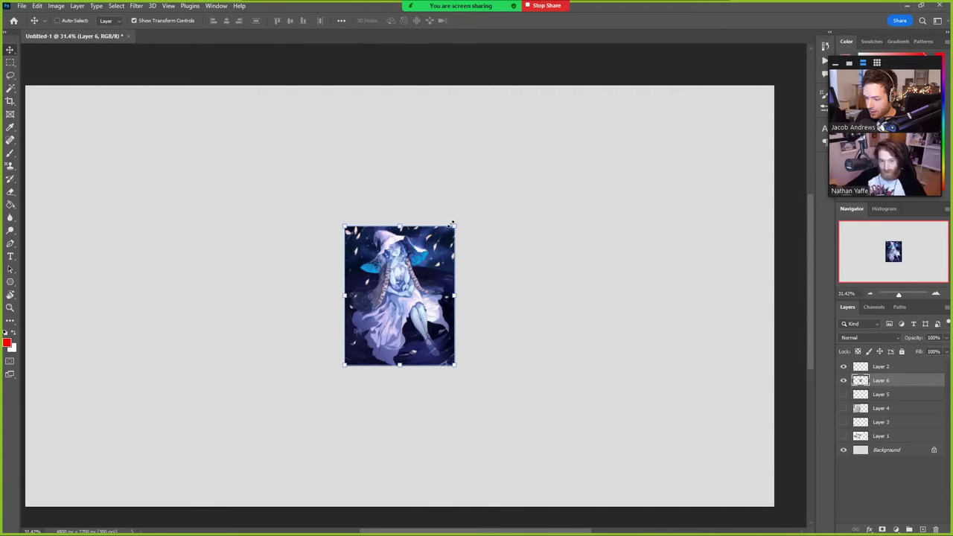
left_click_drag(451, 224, 575, 58)
left_click_drag(487, 202, 236, 302)
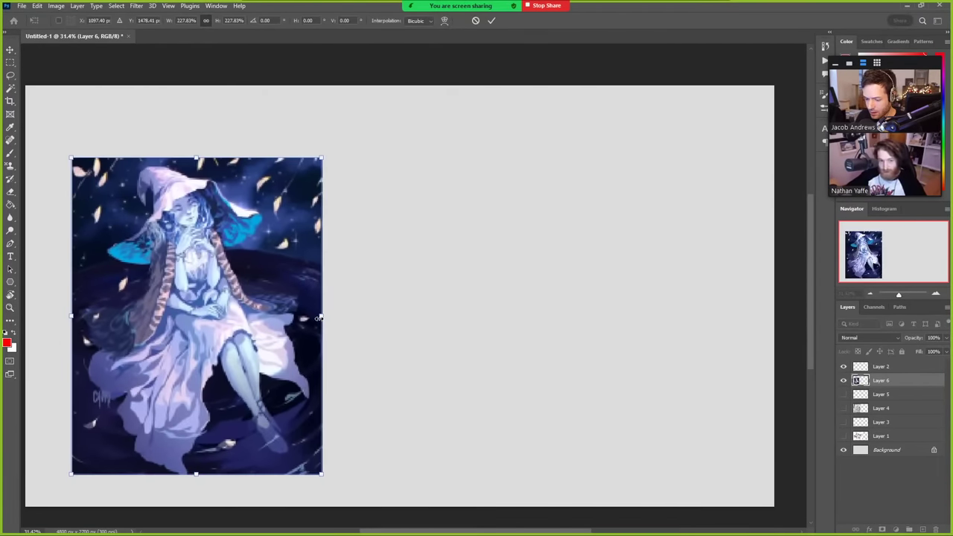
left_click_drag(319, 318, 303, 304)
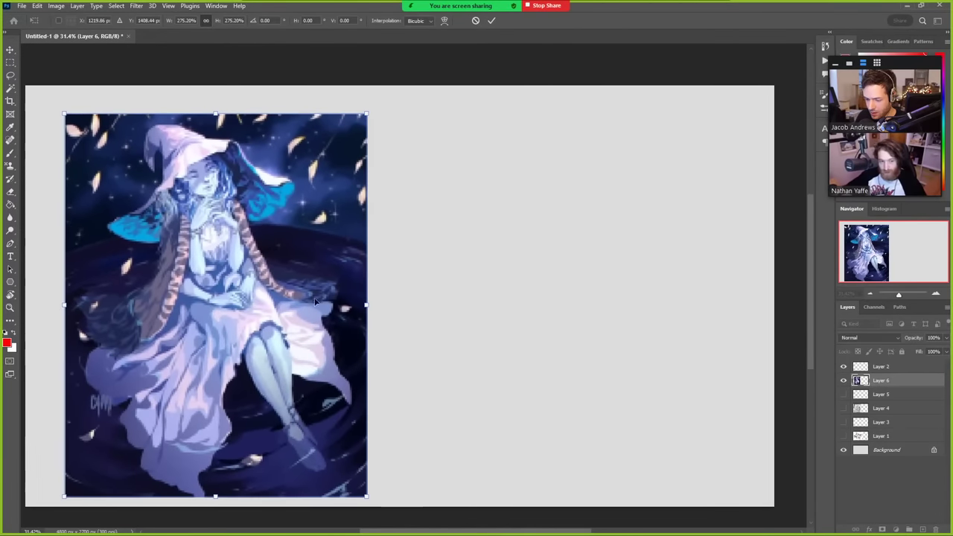
left_click(491, 21)
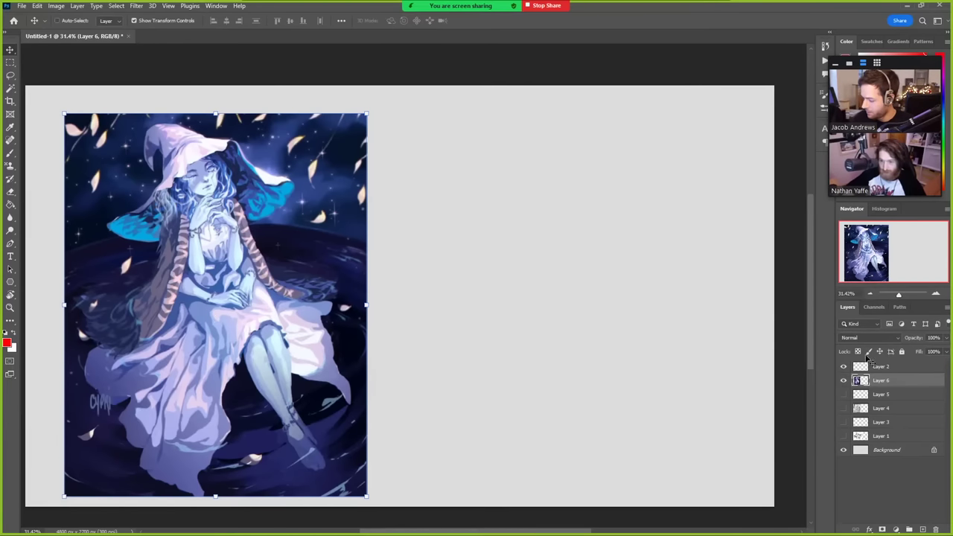
- Add an empty layer above it and zoom in on the dress and knees
left_click(922, 529)
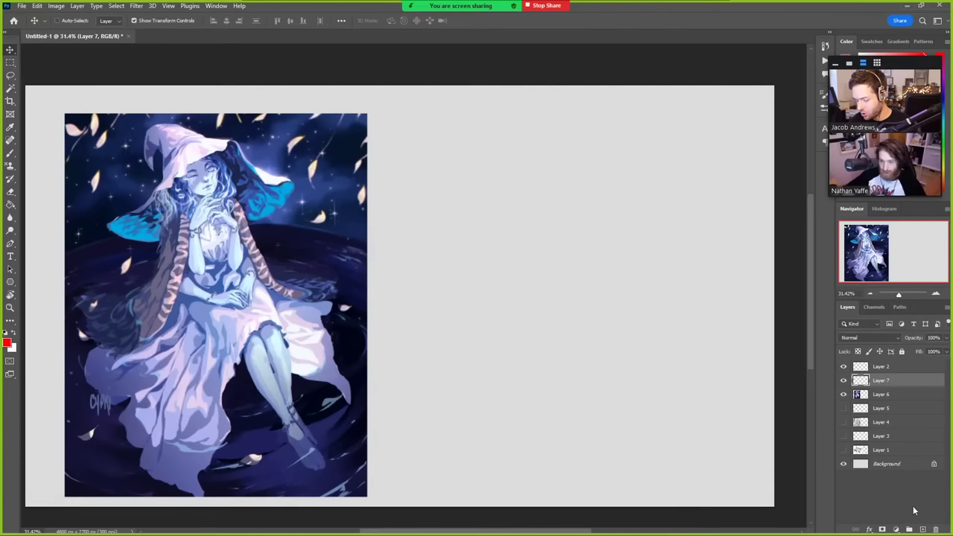
key("z")
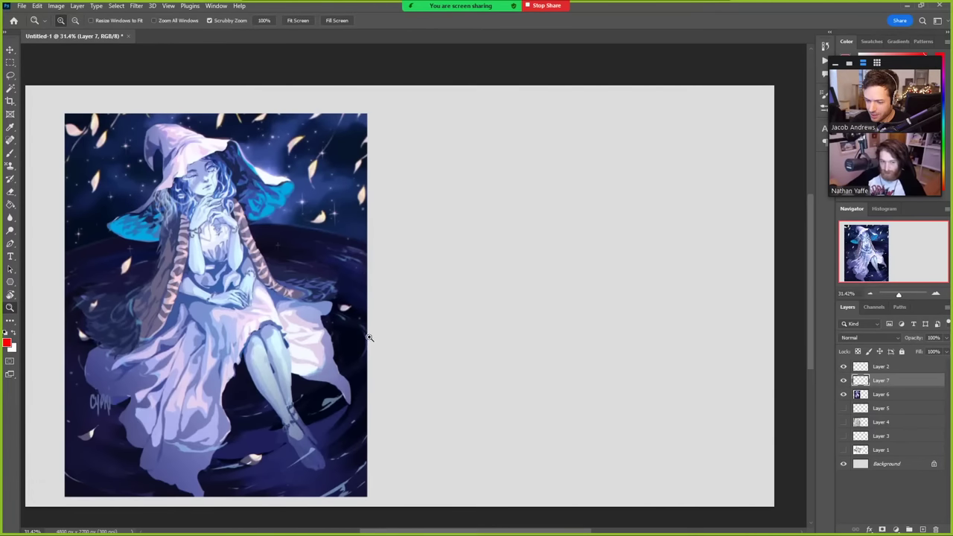
mouse_move(333, 344)
left_mouse_down()
mouse_move(362, 365)
mouse_move(383, 329)
mouse_move(417, 359)
mouse_move(343, 327)
left_mouse_up()
- Copy a rectangle of the hands and knees from Layer 6 onto a new layer and shift it left
key("h")
key("m")
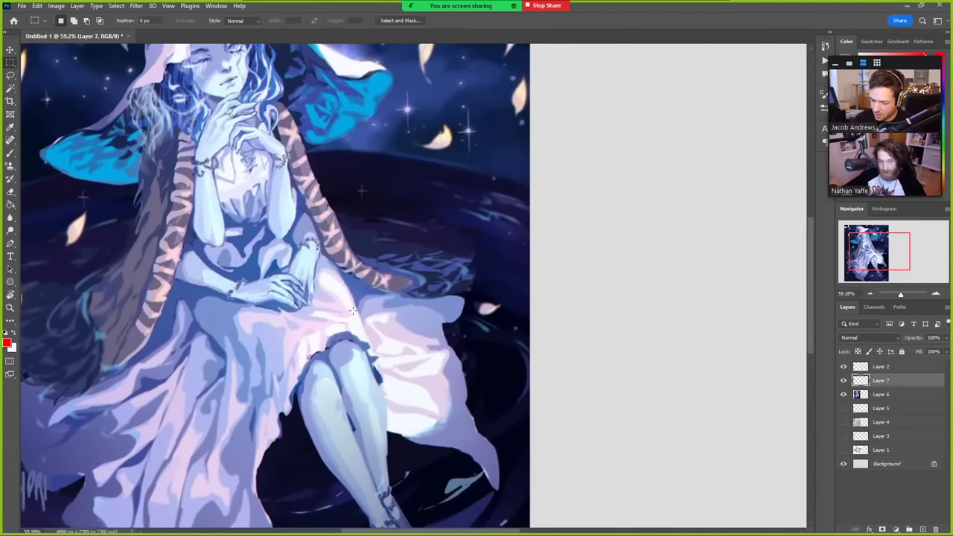
left_click_drag(195, 419, 382, 259)
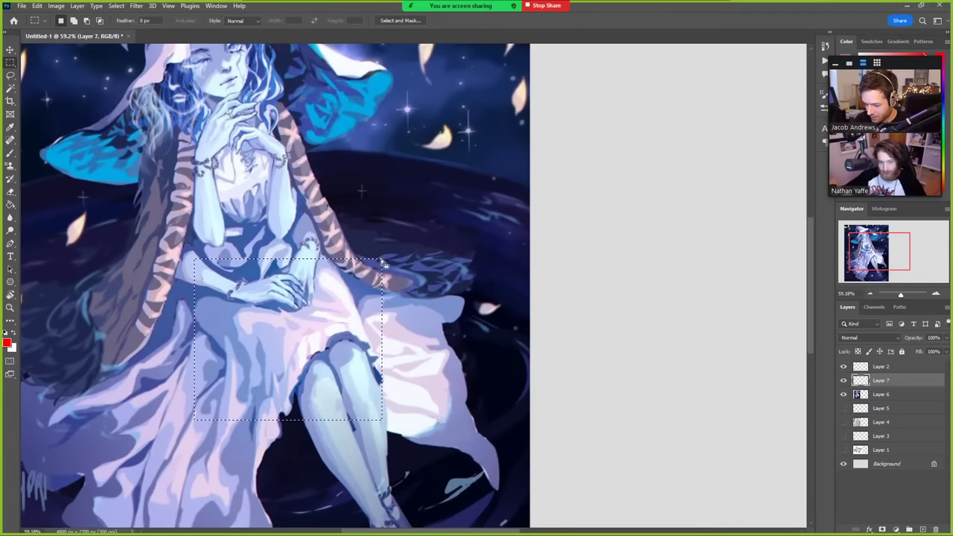
scroll(472, 335, "right", 2)
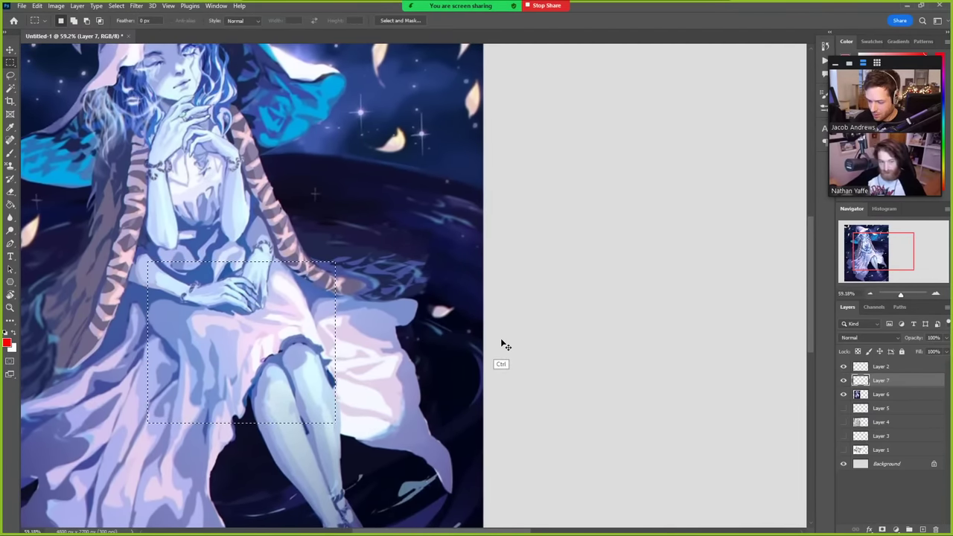
key("ctrl+c")
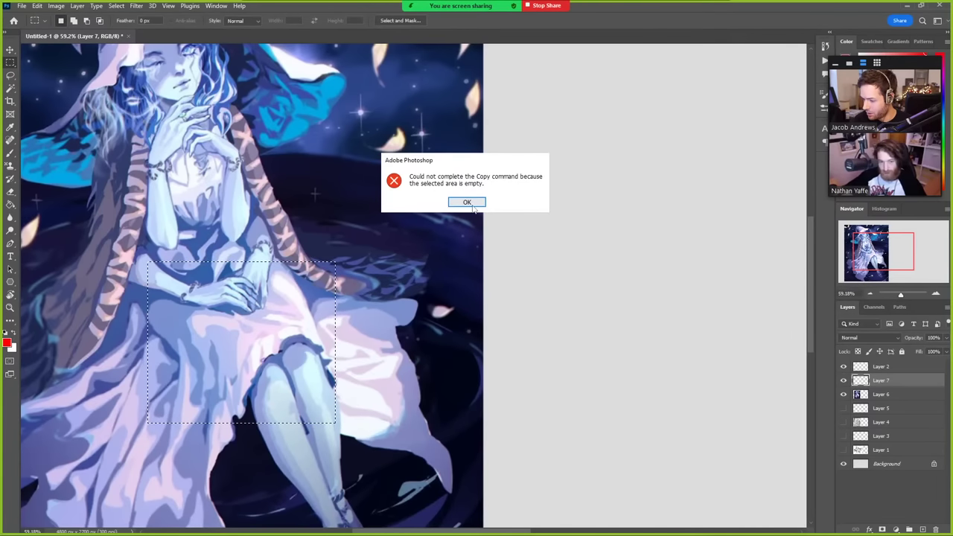
key("Return")
left_click(593, 343, "ctrl")
key("ctrl+j")
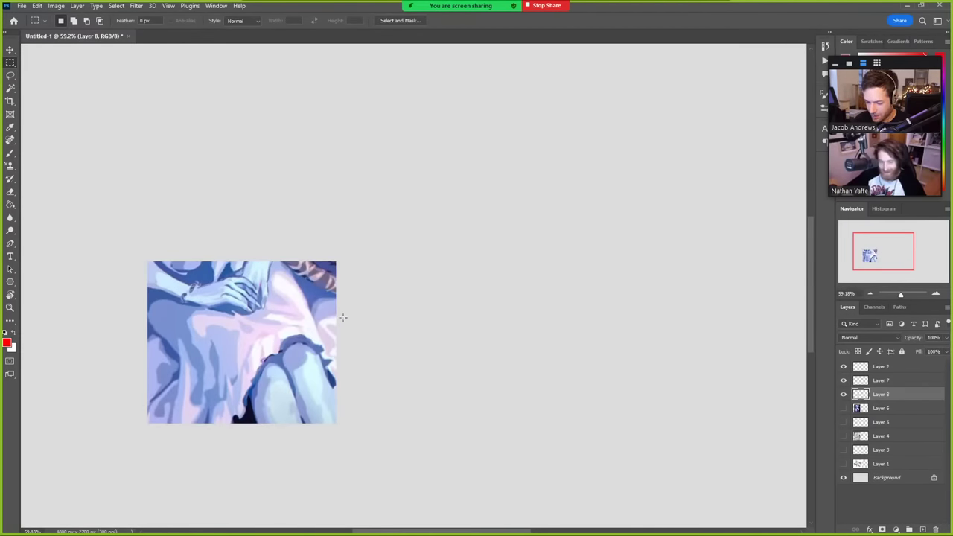
key("v")
left_click_drag(310, 360, 259, 368)
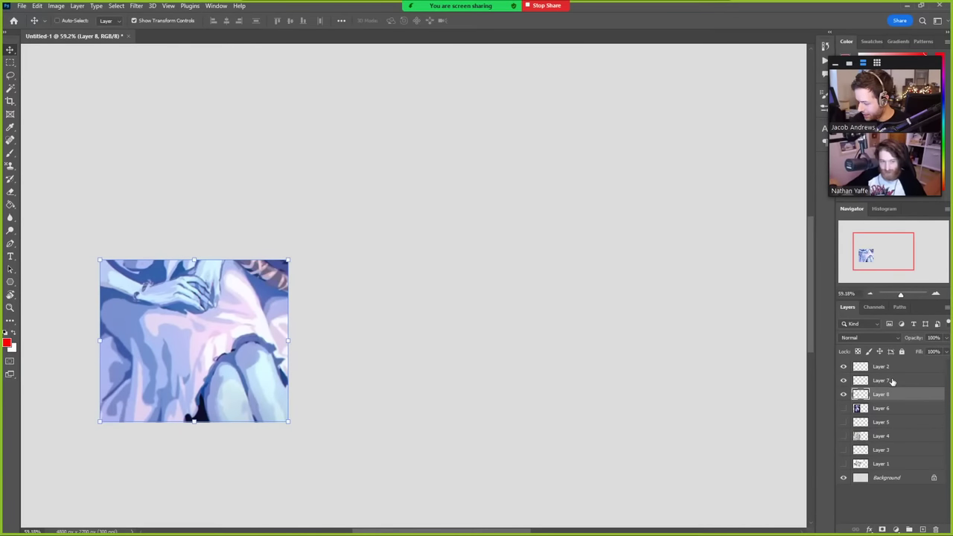
- Sample periwinkle blue #7992d3 from the dress crop as foreground and show it in the Color Picker
left_click(896, 382)
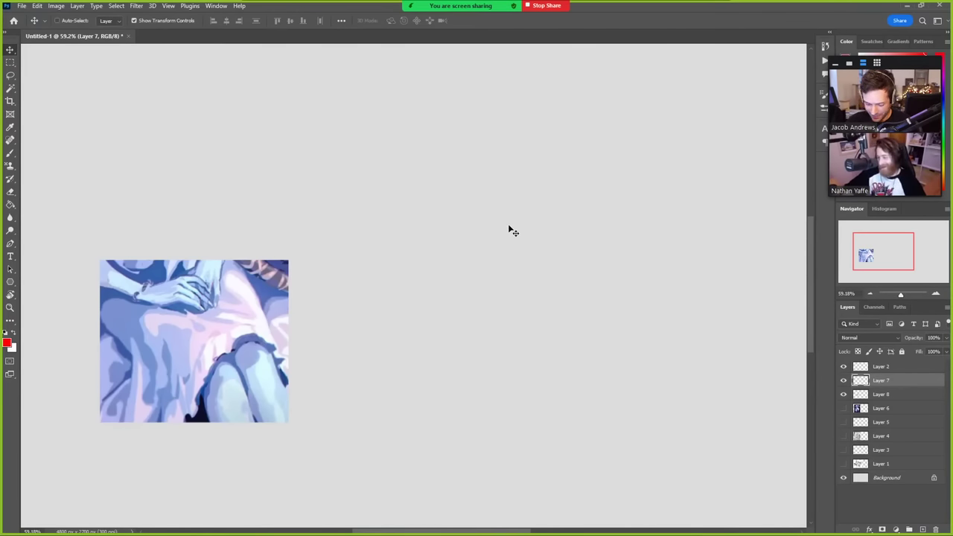
key("i")
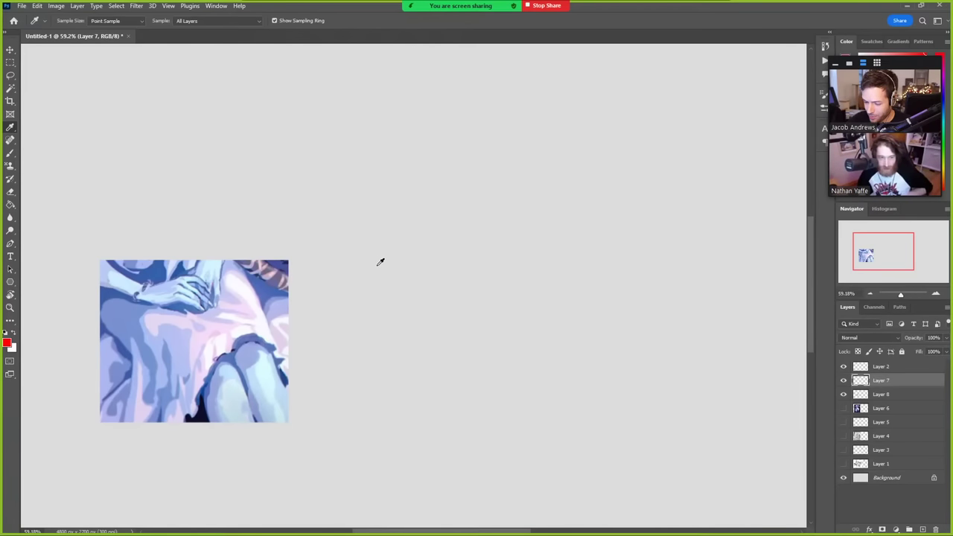
left_click(137, 312)
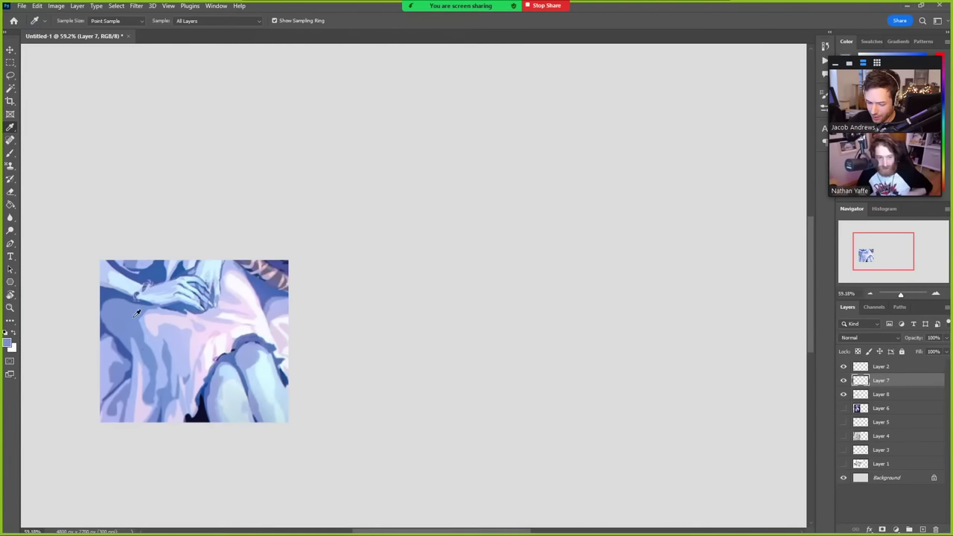
left_click(8, 345)
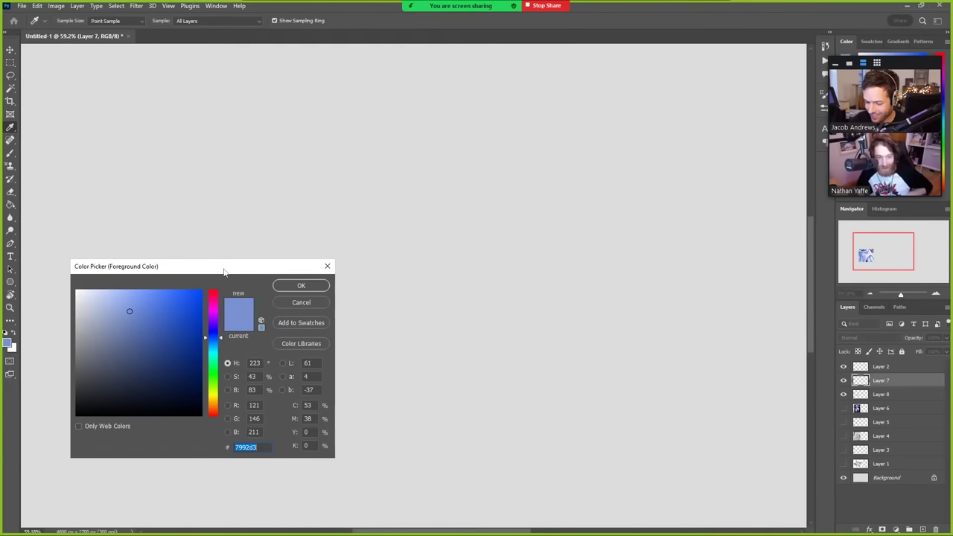
- With the Color Picker moved aside, sample pale blue, lavender, near-white and pink from the patch, then close it
left_click_drag(223, 271, 234, 70)
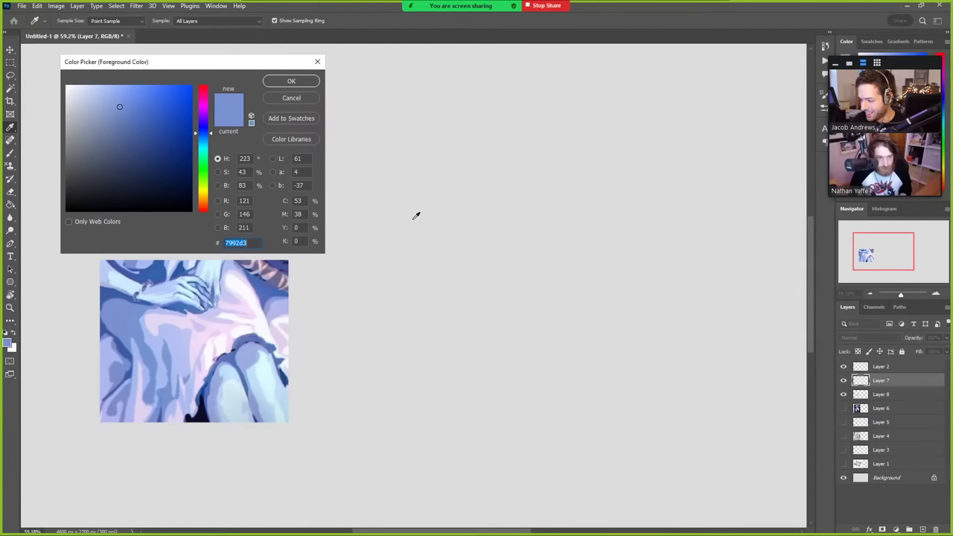
left_click(185, 341)
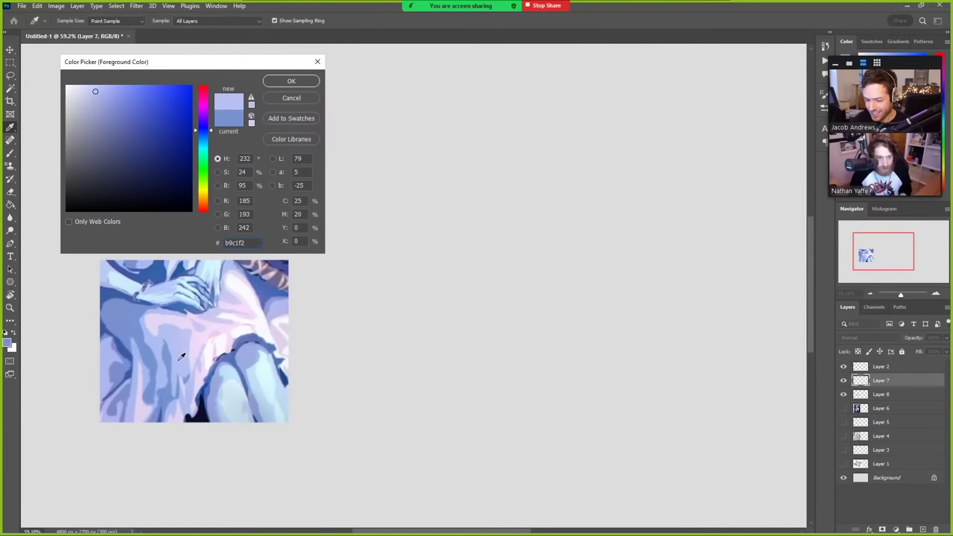
left_click(199, 339)
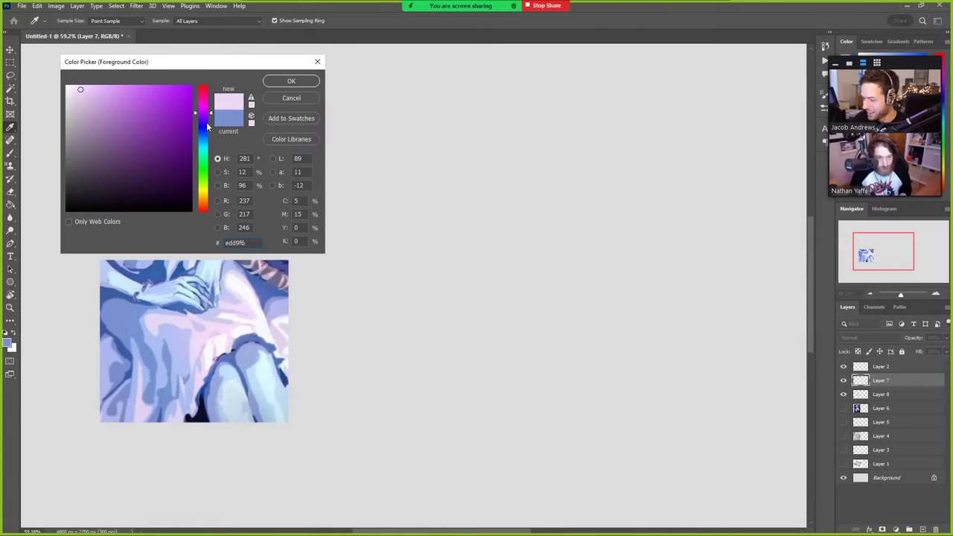
left_click(264, 320)
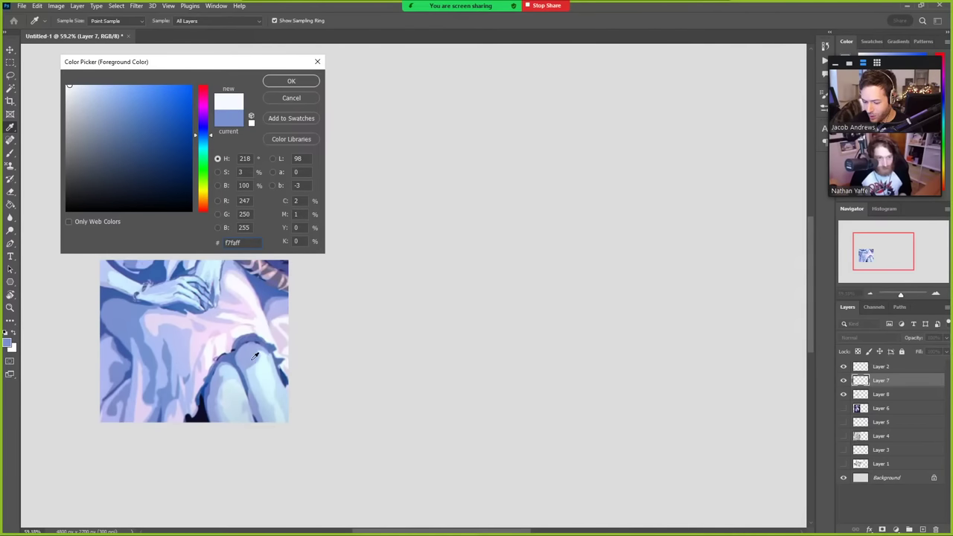
left_click(202, 337)
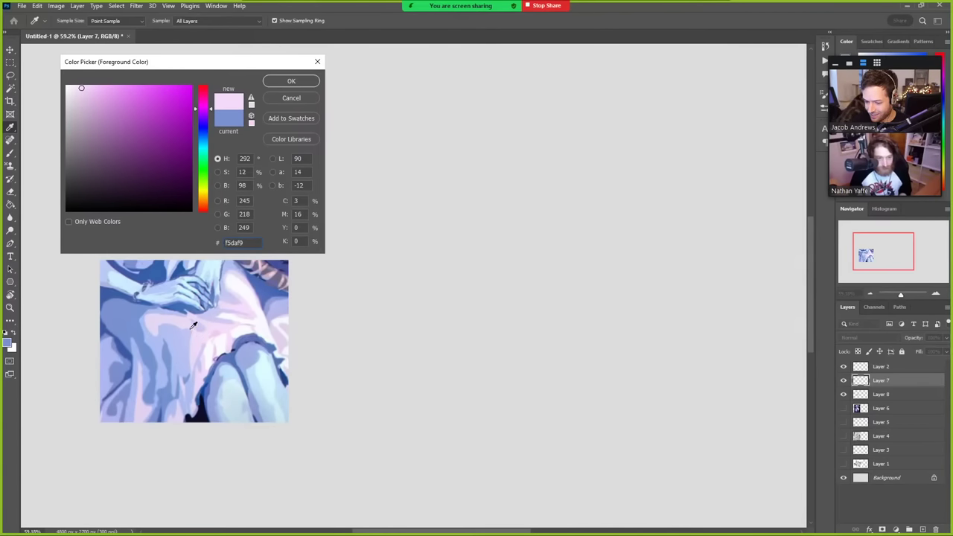
left_click_drag(192, 325, 159, 320)
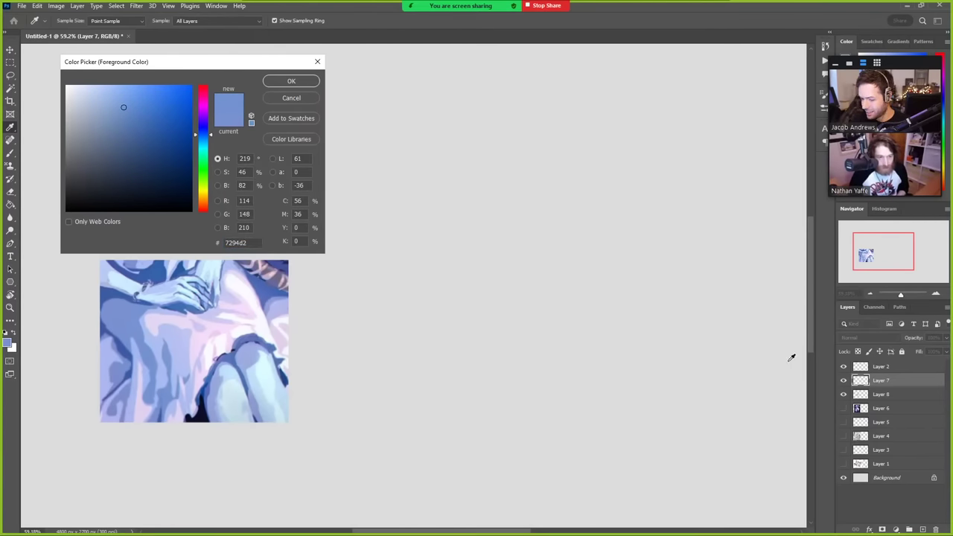
key("Return")
- Show Layer 6, hide Layer 8's patch, and zoom out to see the whole witch artwork
left_click(843, 408)
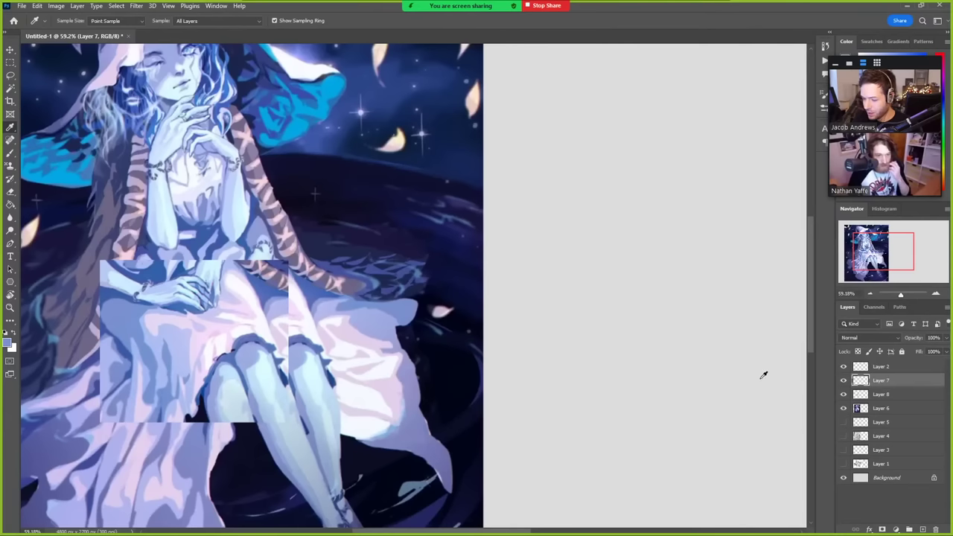
key("z")
left_click(844, 394)
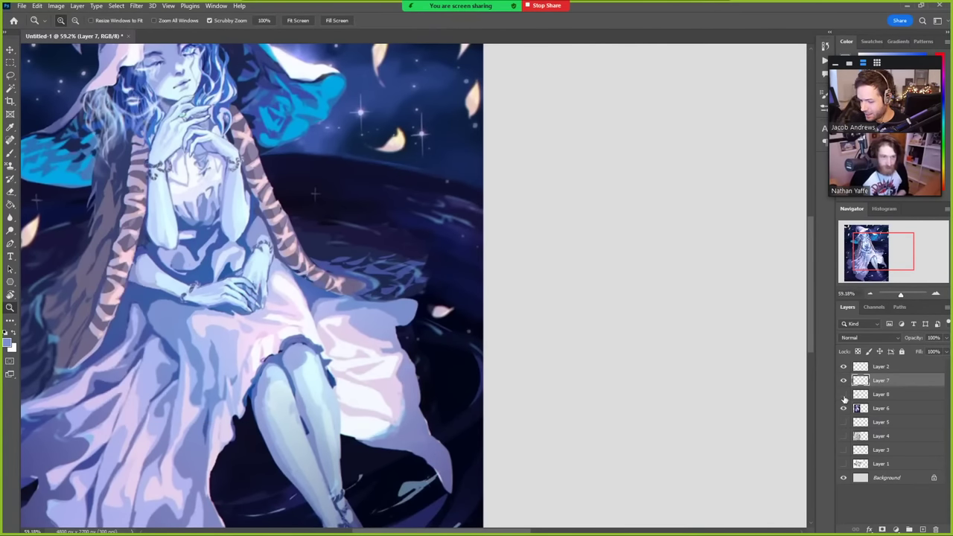
left_click_drag(662, 368, 603, 389)
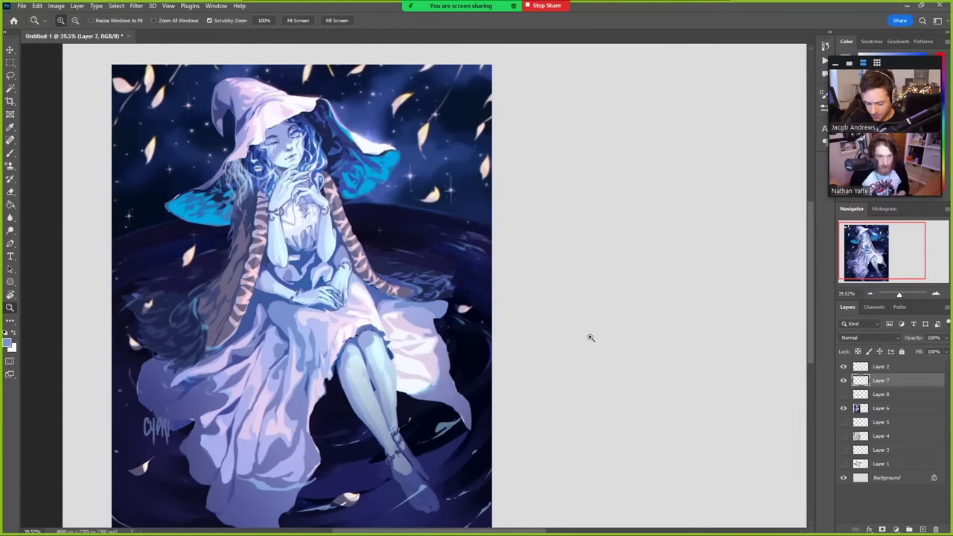
key("i")
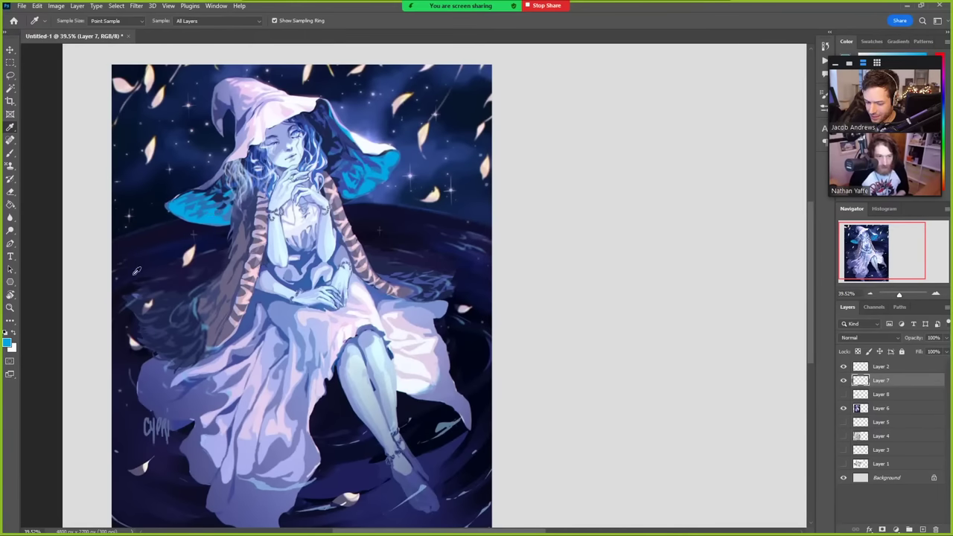
- In the foreground Color Picker, sample hat-brim cyan, dark navy background tones and a mid blue #3c5ba3
left_click(7, 343)
left_click_drag(243, 68, 668, 135)
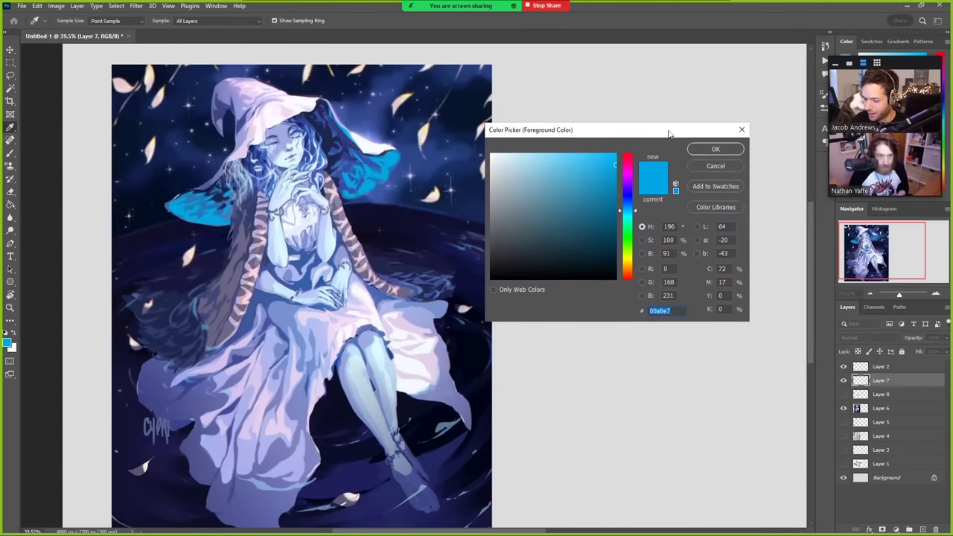
left_click(216, 214)
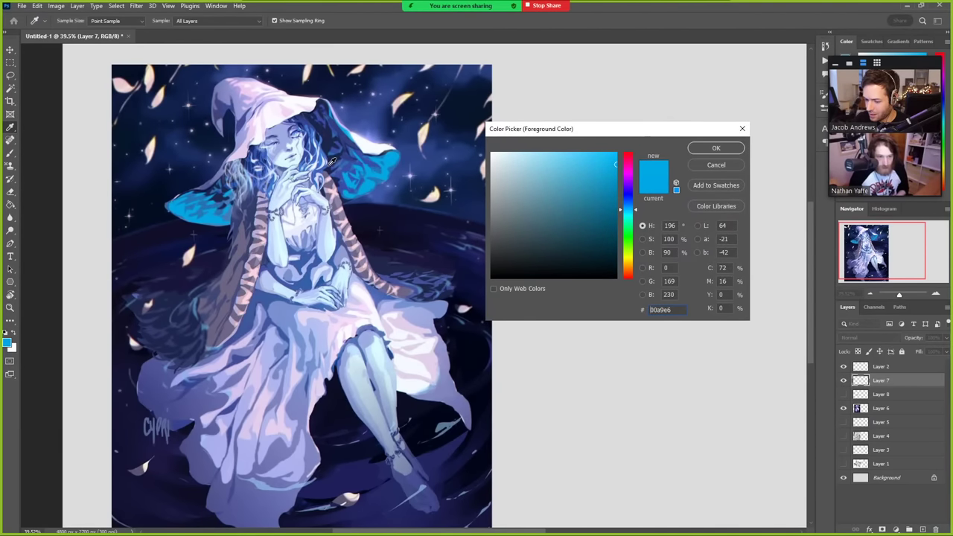
left_click(220, 193)
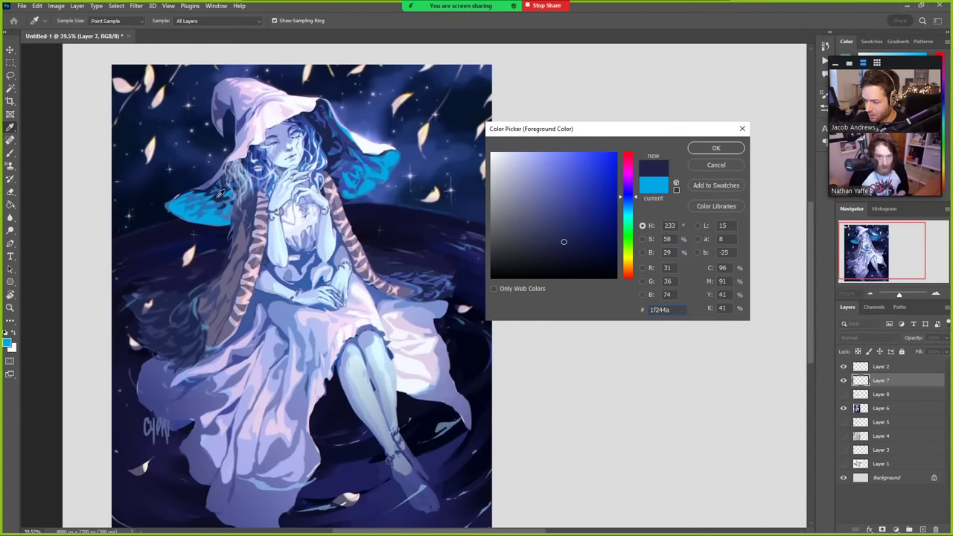
left_click(157, 195)
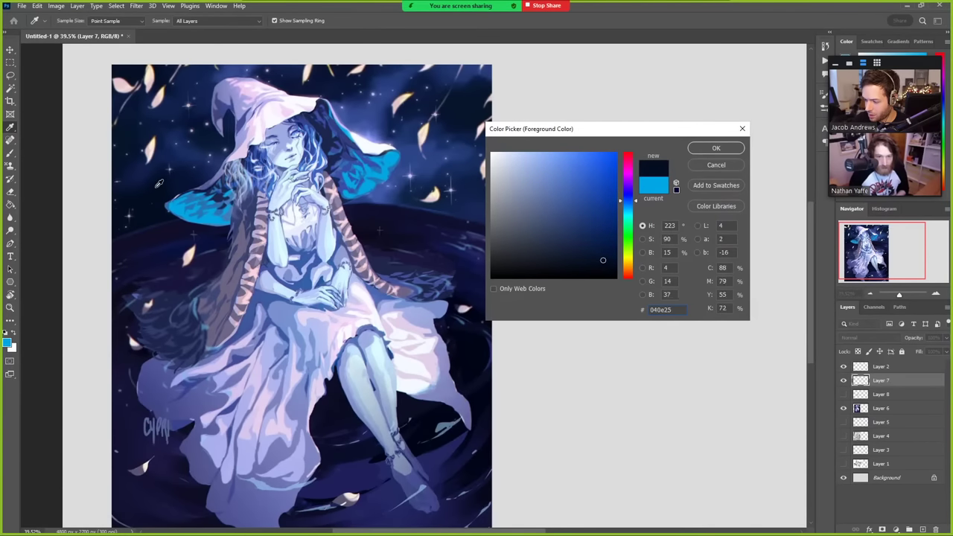
mouse_move(156, 195)
left_mouse_down()
mouse_move(202, 106)
mouse_move(193, 87)
mouse_move(202, 73)
mouse_move(269, 66)
mouse_move(314, 85)
mouse_move(385, 95)
mouse_move(388, 119)
left_mouse_up()
left_click(370, 465)
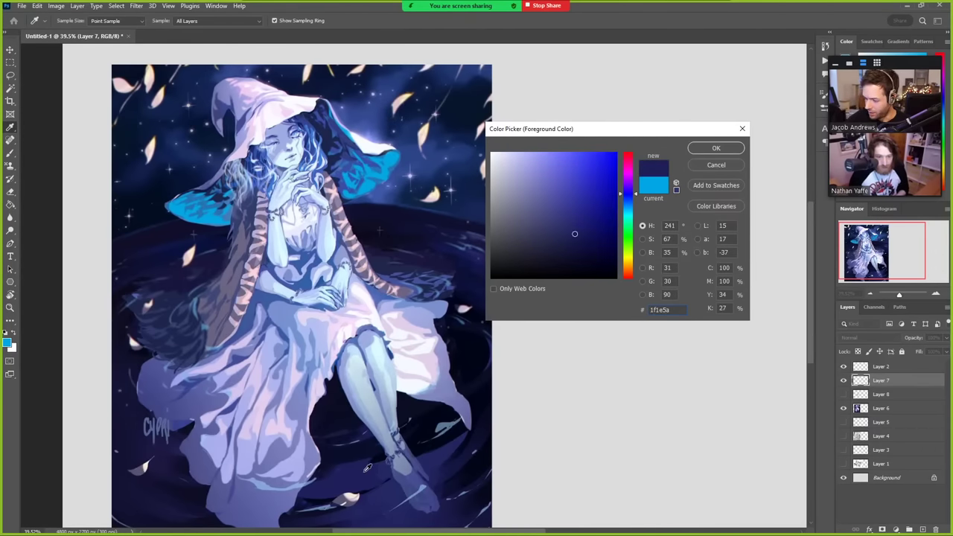
mouse_move(369, 464)
left_mouse_down()
mouse_move(361, 431)
mouse_move(371, 458)
mouse_move(384, 450)
left_mouse_up()
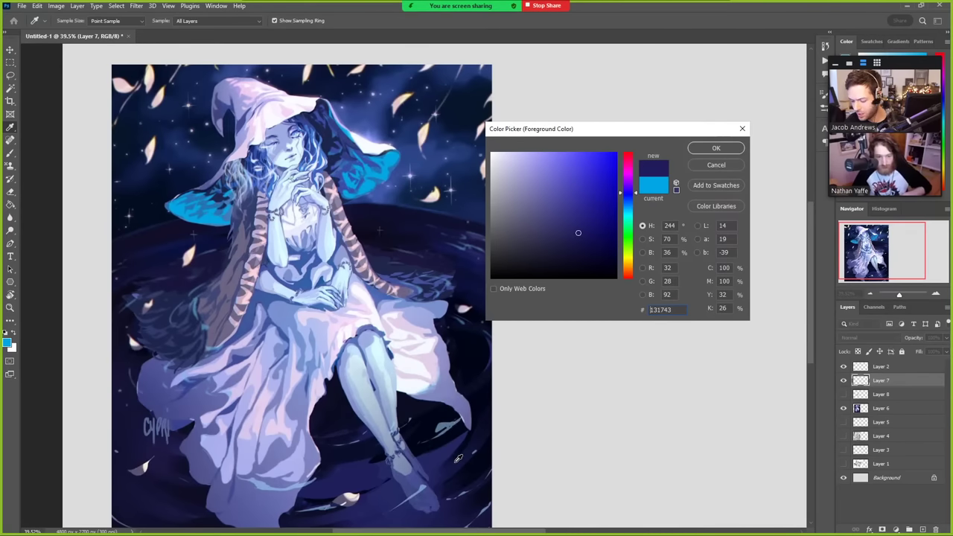
mouse_move(454, 451)
left_mouse_down()
mouse_move(459, 458)
mouse_move(455, 445)
left_mouse_up()
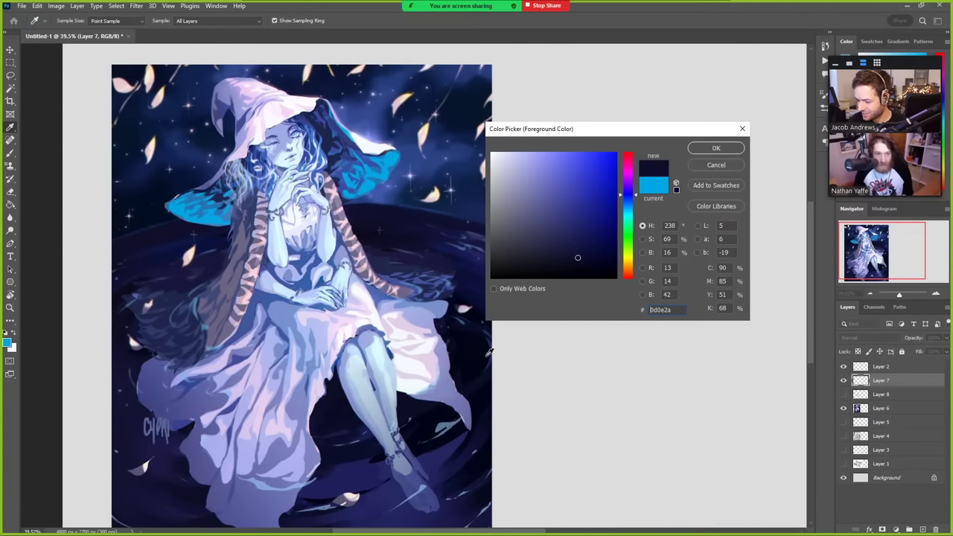
left_click_drag(360, 371, 265, 213)
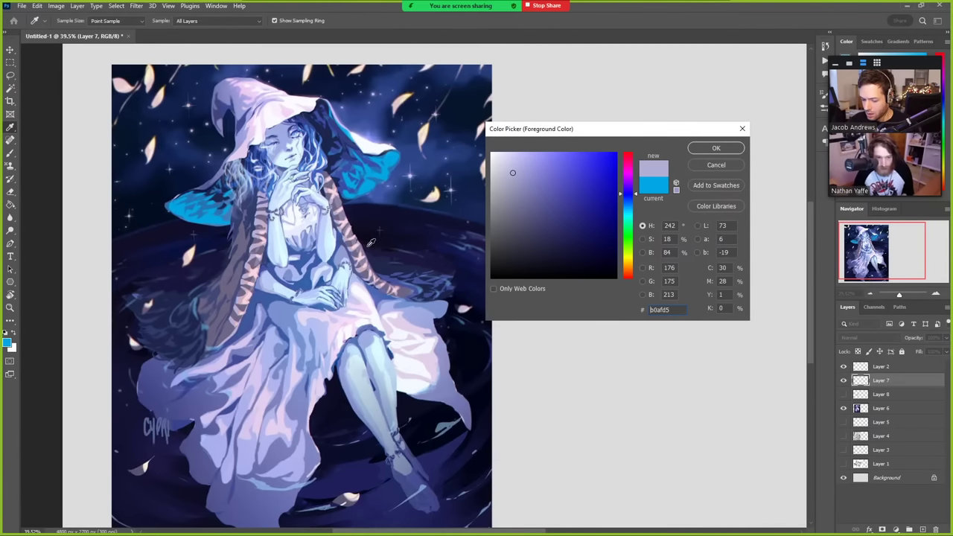
left_click(269, 296)
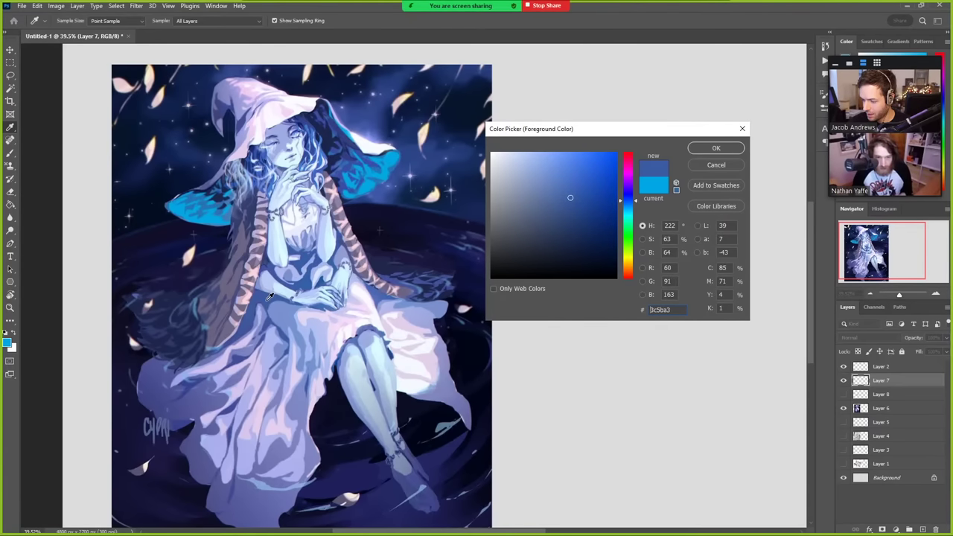
- Sample mid, periwinkle and darker blues from the witch's dress
left_click(304, 283)
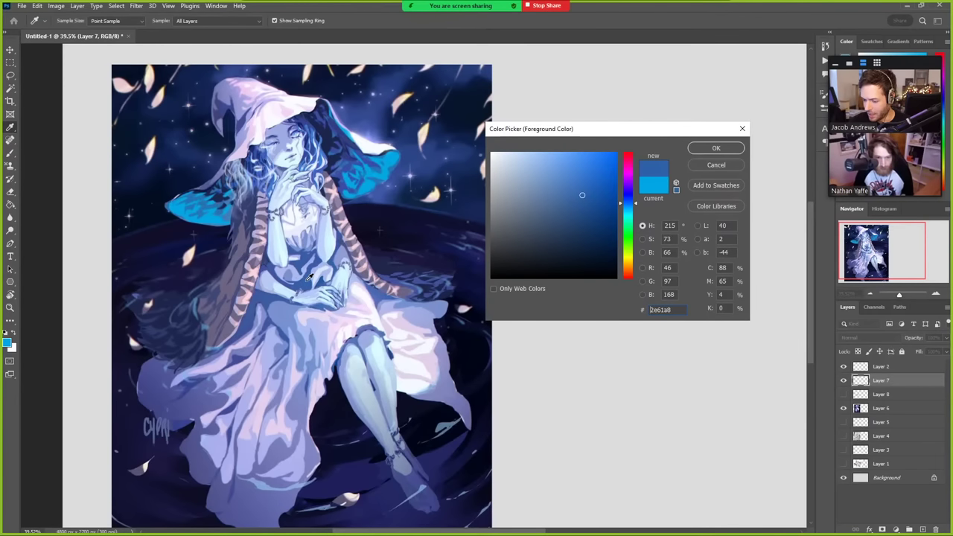
left_click(292, 307)
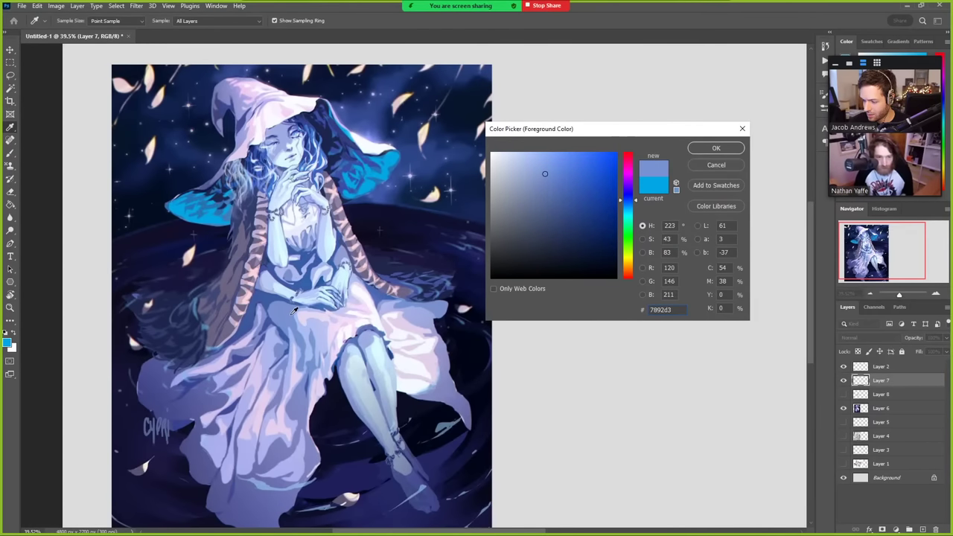
left_click(297, 310)
left_click(304, 320)
left_click(301, 328)
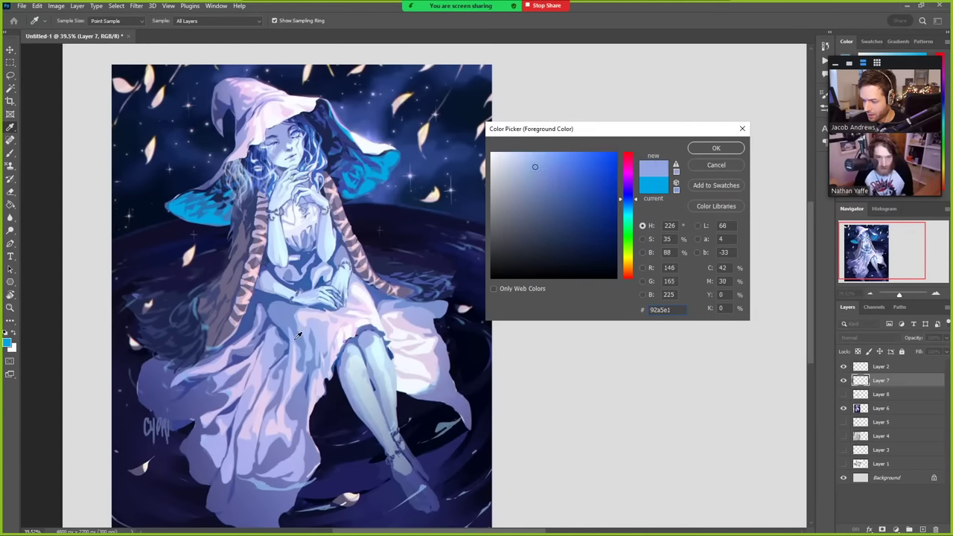
left_click(287, 333)
left_click(289, 332)
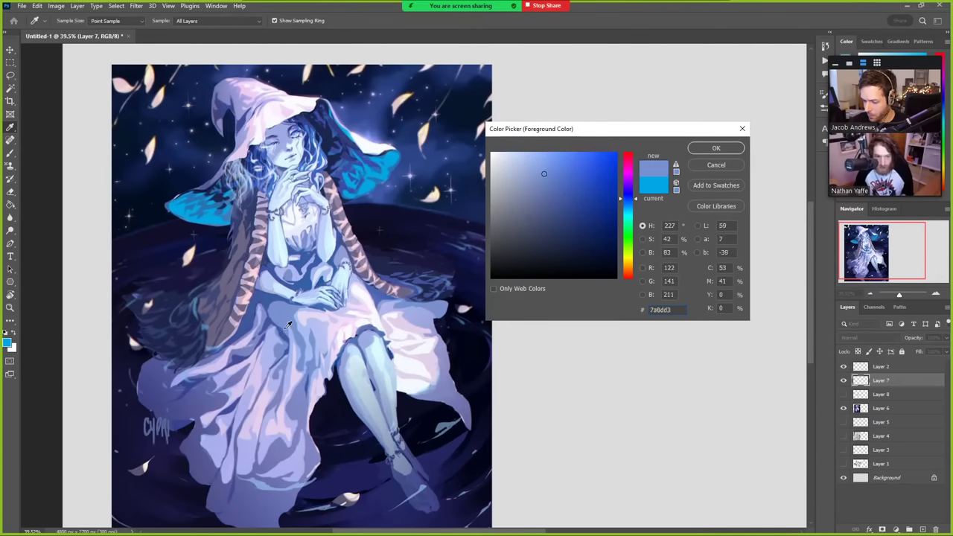
left_click(273, 299)
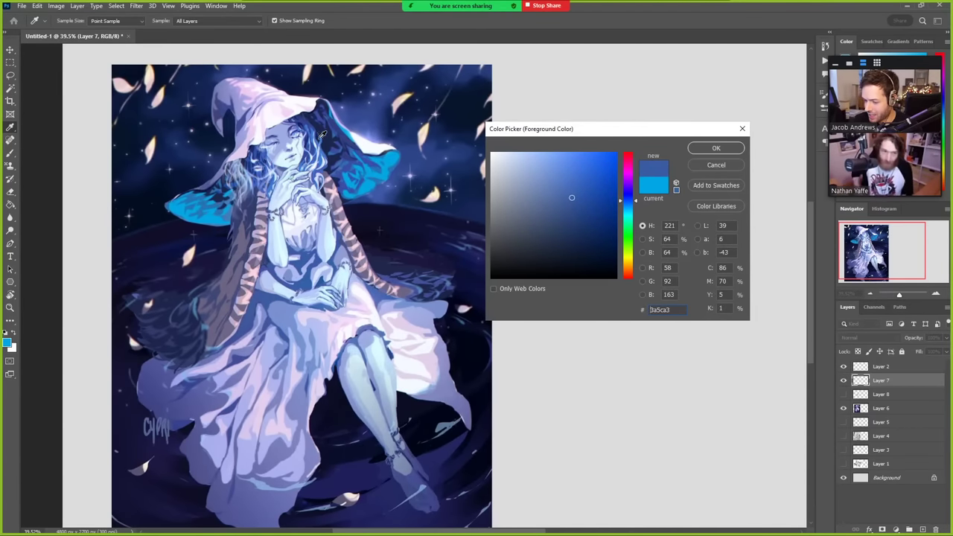
- Sample lighter, navy, mid and greyish blues from around the witch's face
left_click(287, 130)
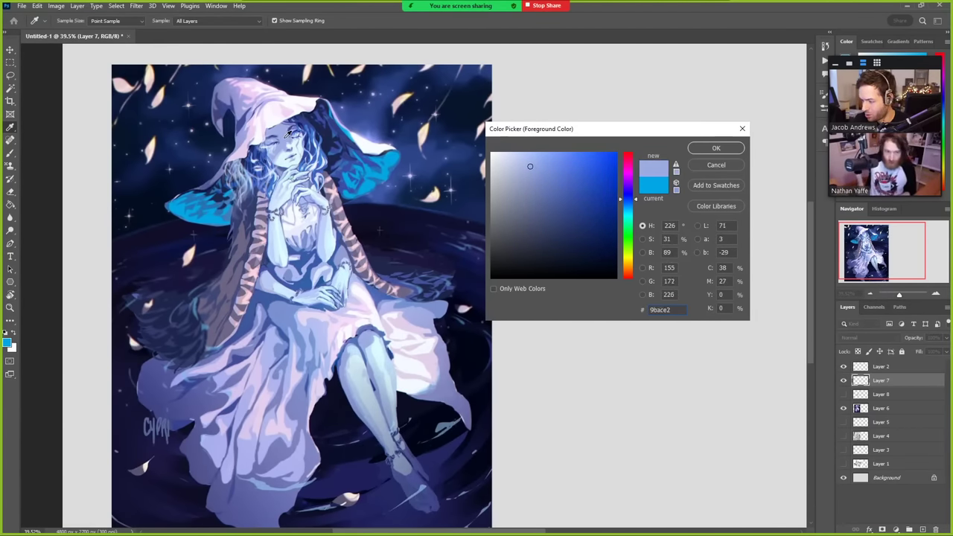
left_click(287, 140)
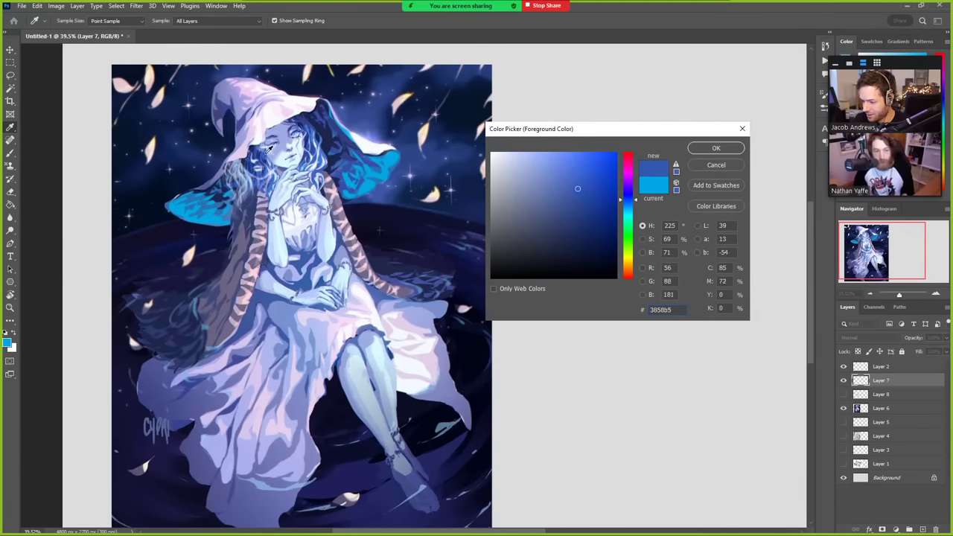
left_click(266, 151)
left_click(261, 152)
left_click(261, 152)
left_click(258, 149)
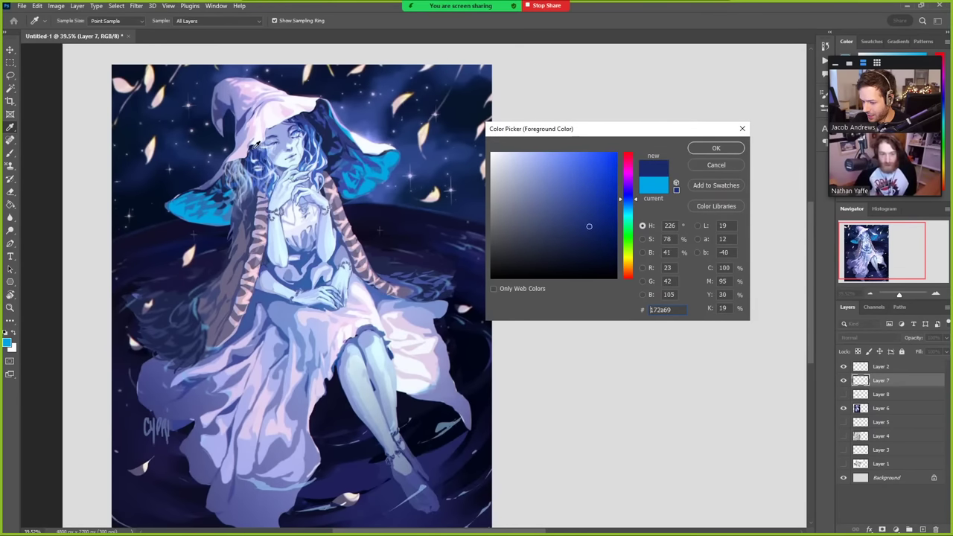
left_click(255, 146)
left_click(254, 144)
left_click(256, 145)
left_click(269, 150)
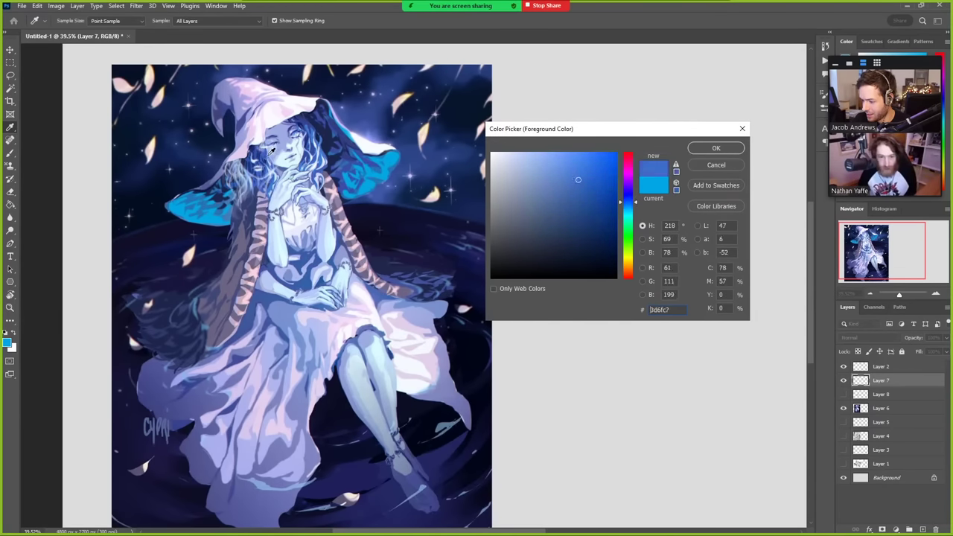
left_click(277, 153)
left_click(267, 146)
left_click(267, 146)
left_click(328, 154)
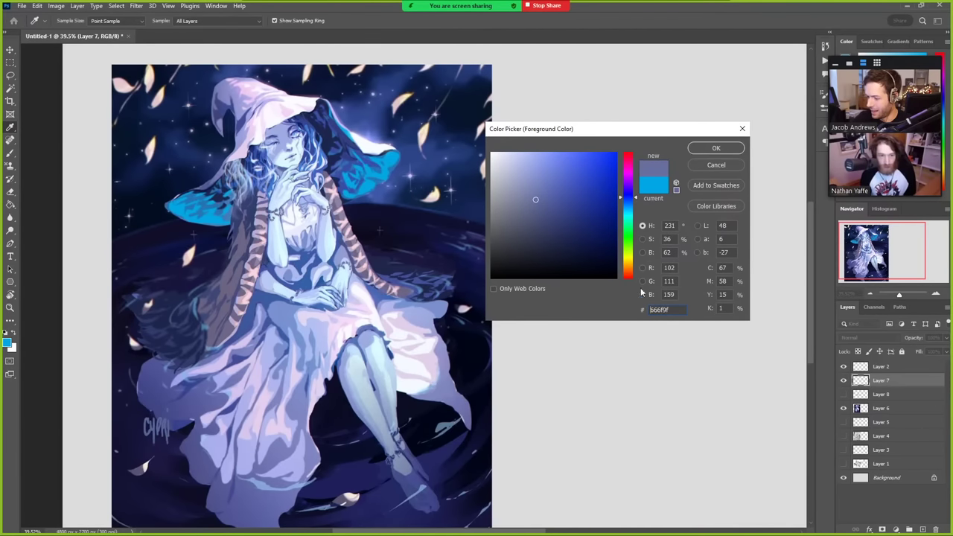
- Try cyan, teal and sky blue shades, then cancel, keeping the cyan #08a7e6 foreground
left_click(214, 214)
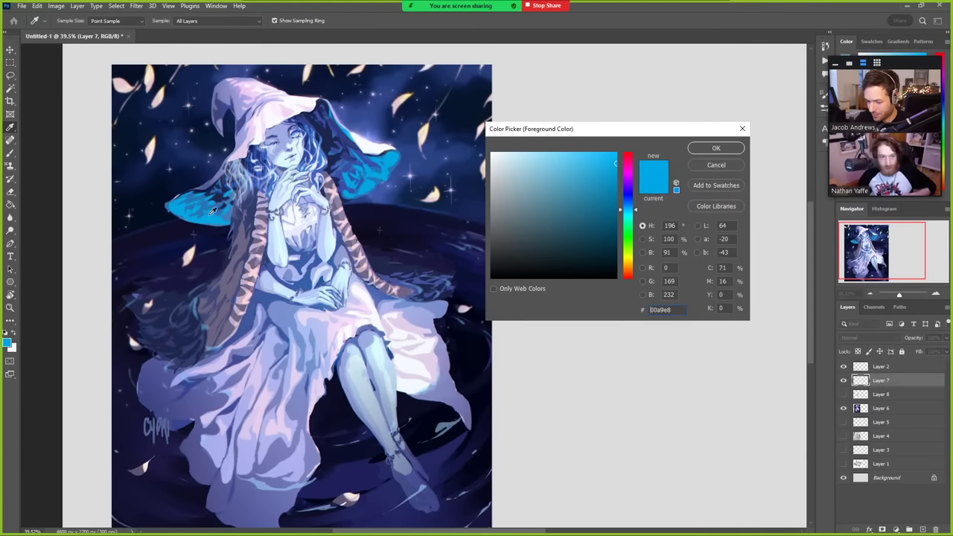
mouse_move(208, 200)
left_mouse_down()
mouse_move(214, 210)
mouse_move(201, 201)
mouse_move(208, 184)
left_mouse_up()
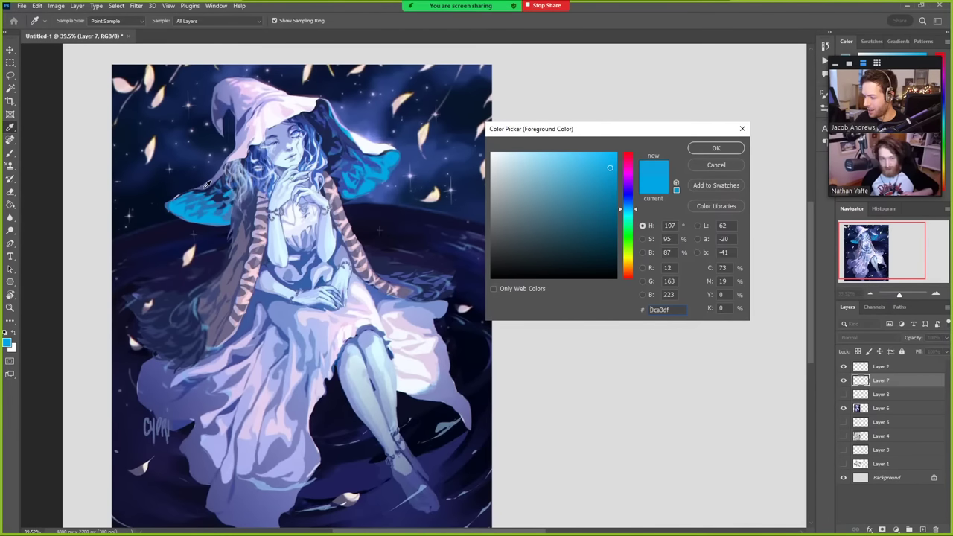
mouse_move(589, 219)
left_mouse_down()
mouse_move(562, 260)
mouse_move(554, 250)
mouse_move(607, 223)
left_mouse_up()
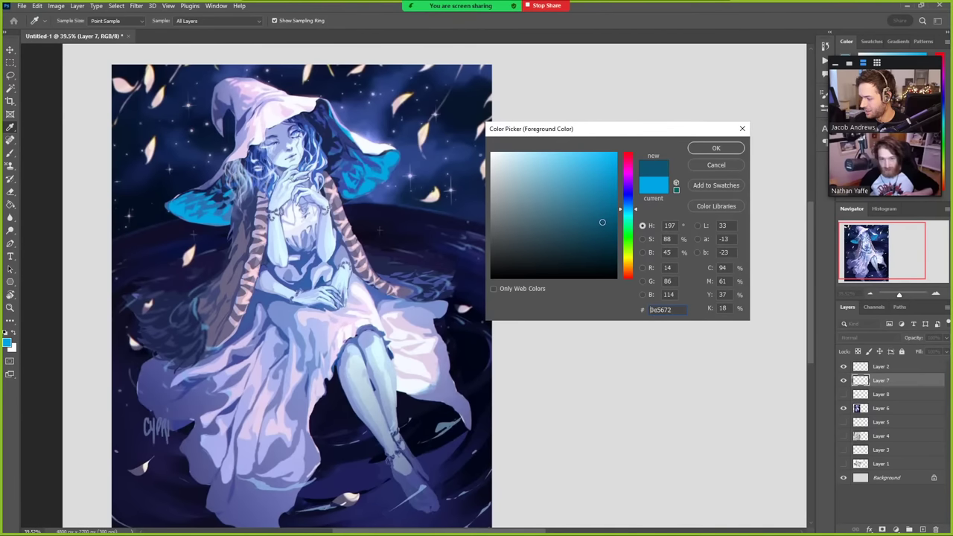
left_click_drag(498, 197, 549, 155)
left_click(614, 165)
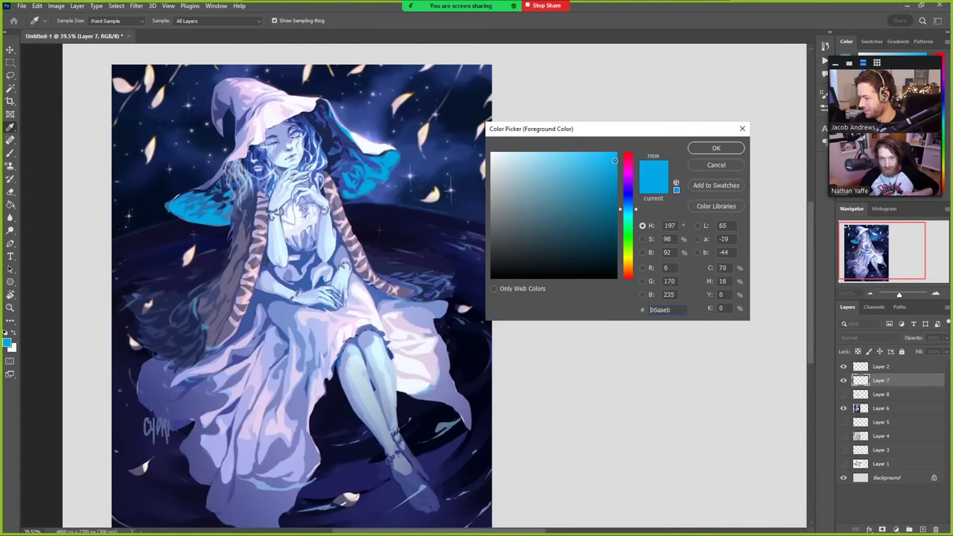
left_click_drag(614, 161, 613, 170)
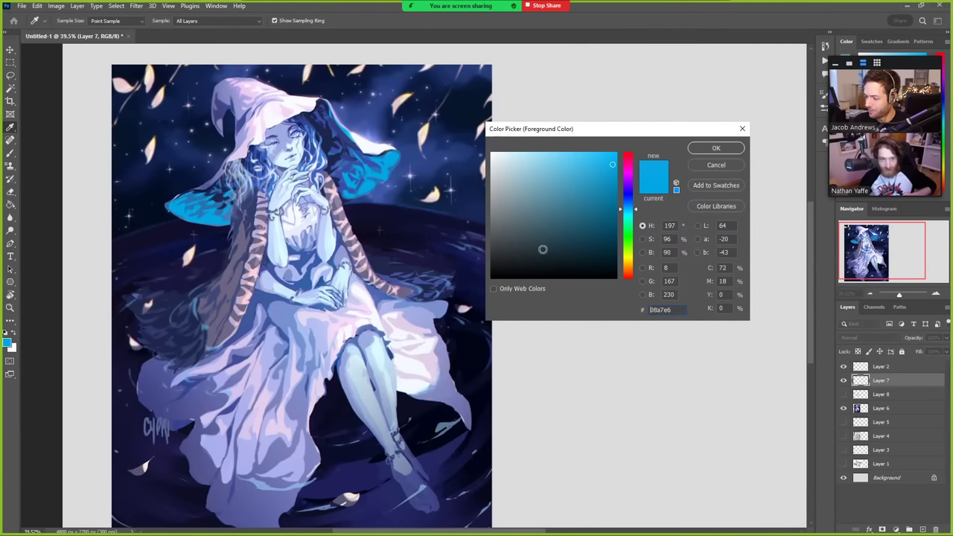
left_click(712, 165)
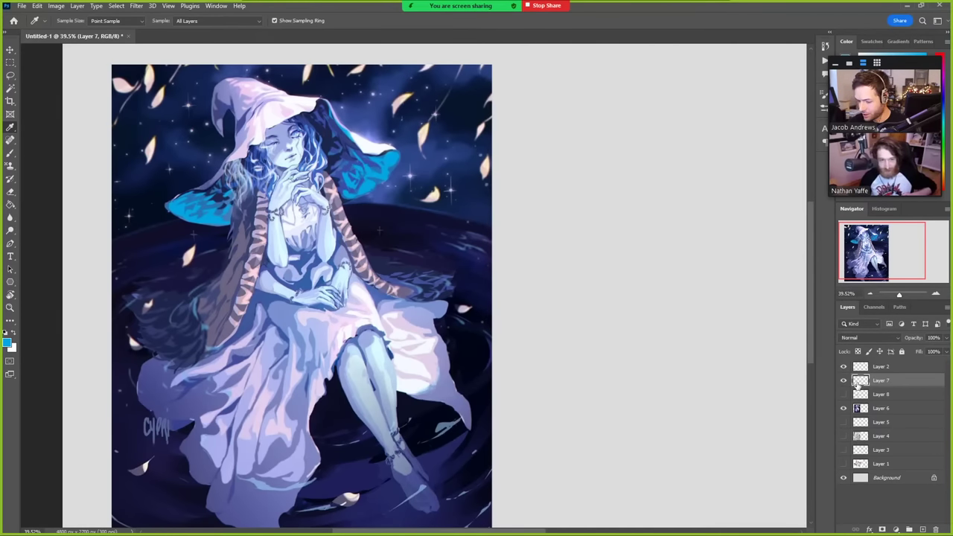
- Show only the Layer 8 crop, then try hex 154355 and a near-white in the Color Picker before cancelling
left_click(843, 409)
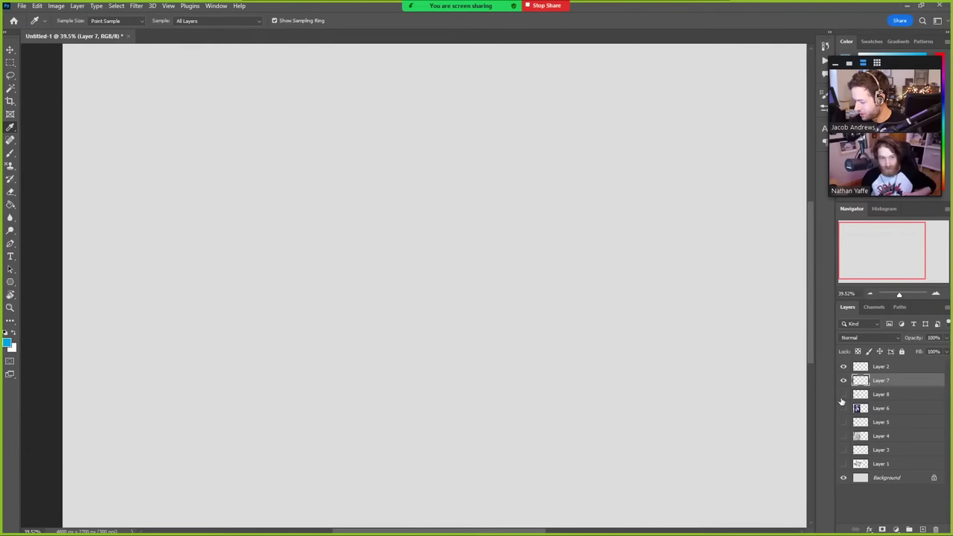
left_click(843, 394)
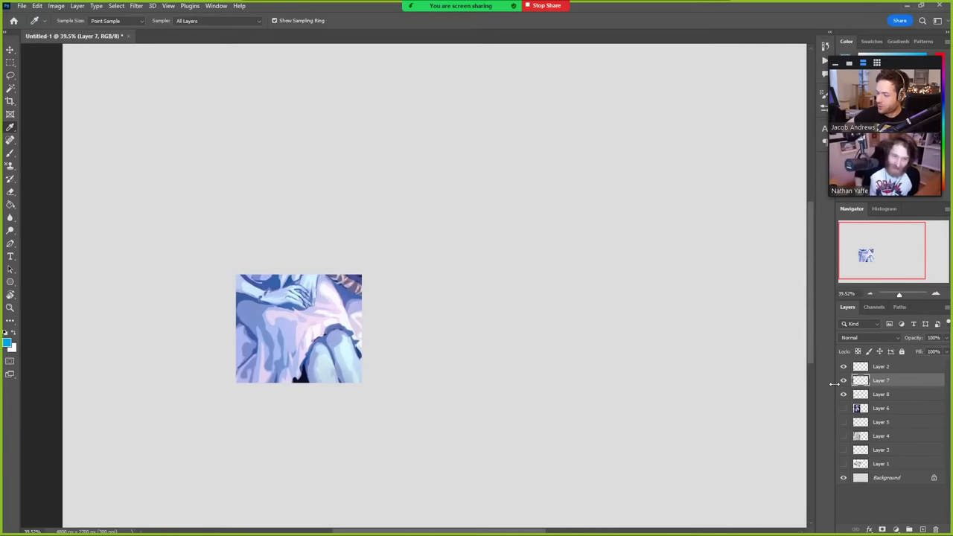
left_click(7, 344)
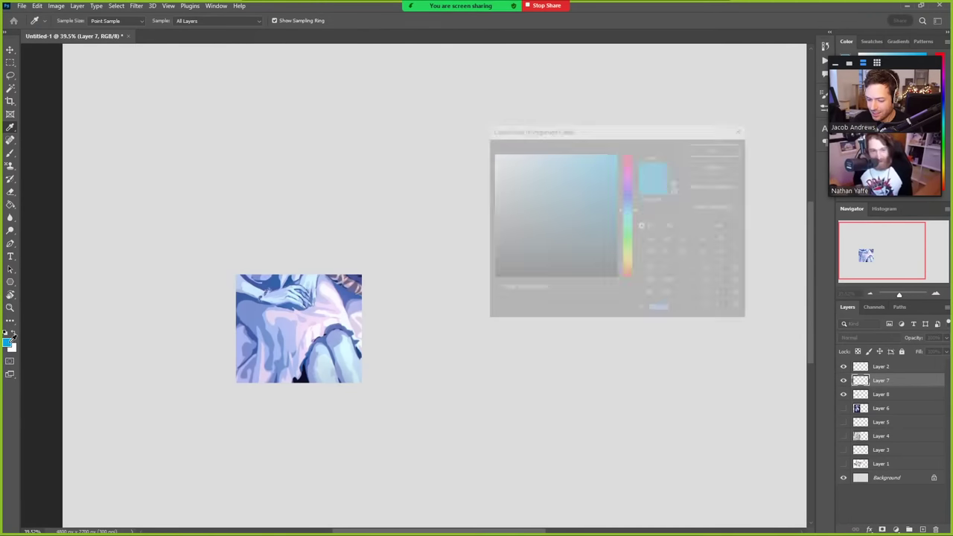
type("154355")
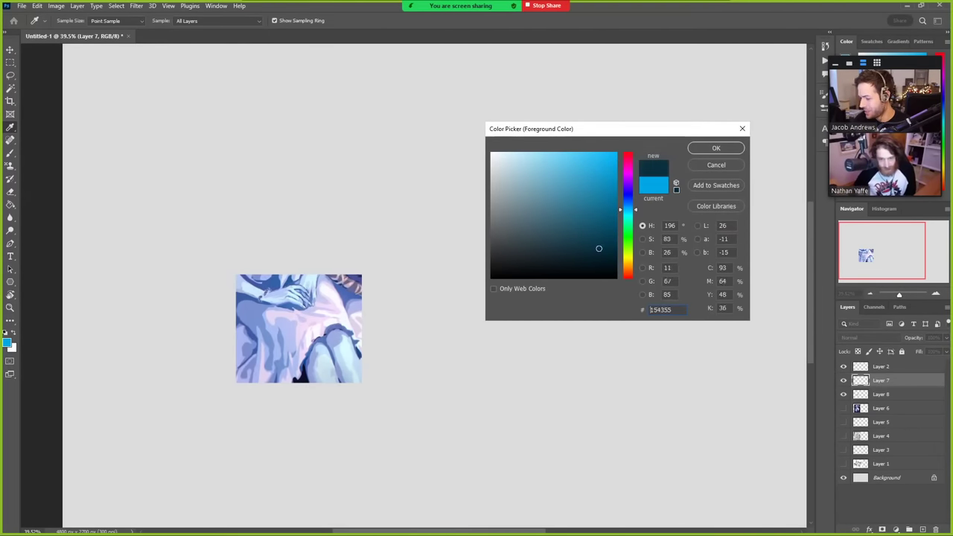
mouse_move(497, 159)
left_mouse_down()
mouse_move(505, 179)
mouse_move(487, 157)
mouse_move(562, 210)
mouse_move(594, 264)
left_mouse_up()
left_click(711, 163)
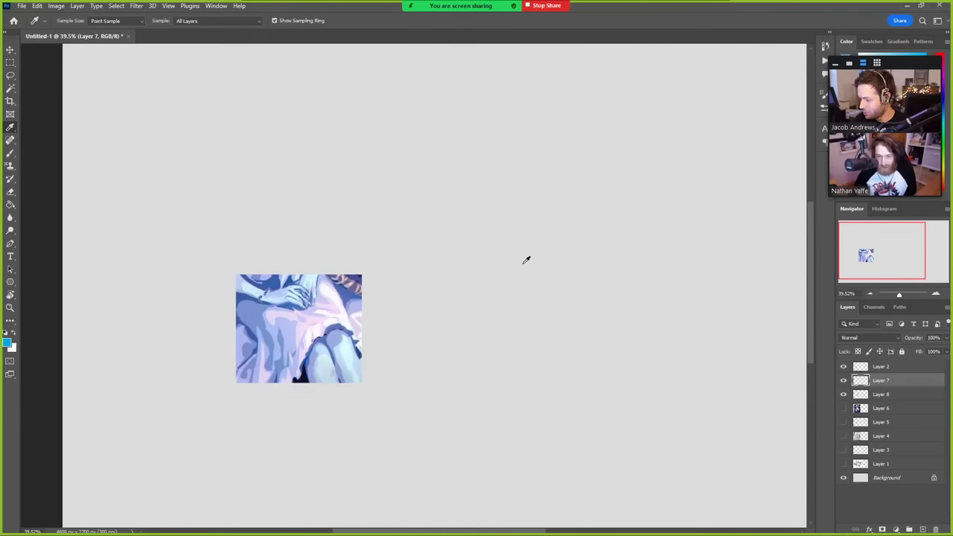
- Zoom in and pan to frame the cropped reference
key("z")
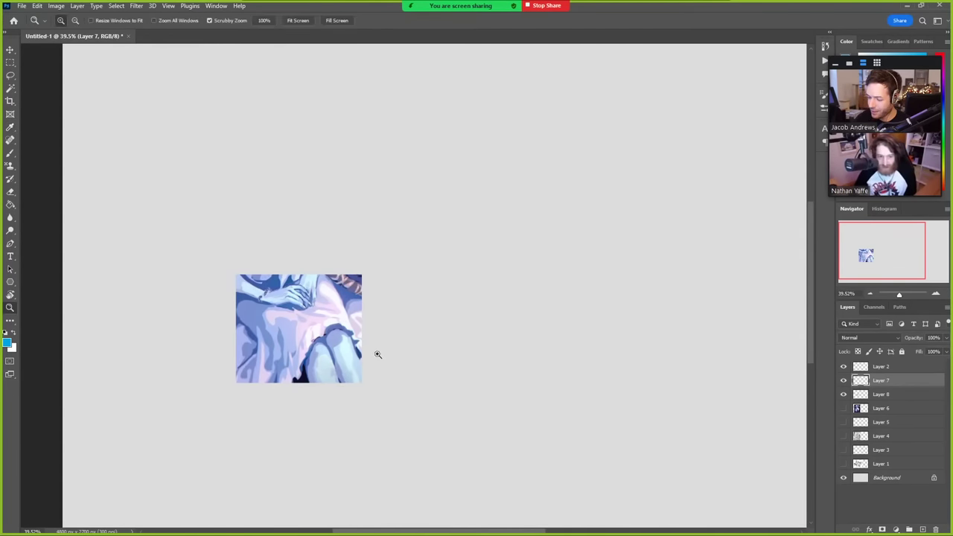
left_click_drag(377, 351, 417, 346)
left_click_drag(482, 369, 509, 340)
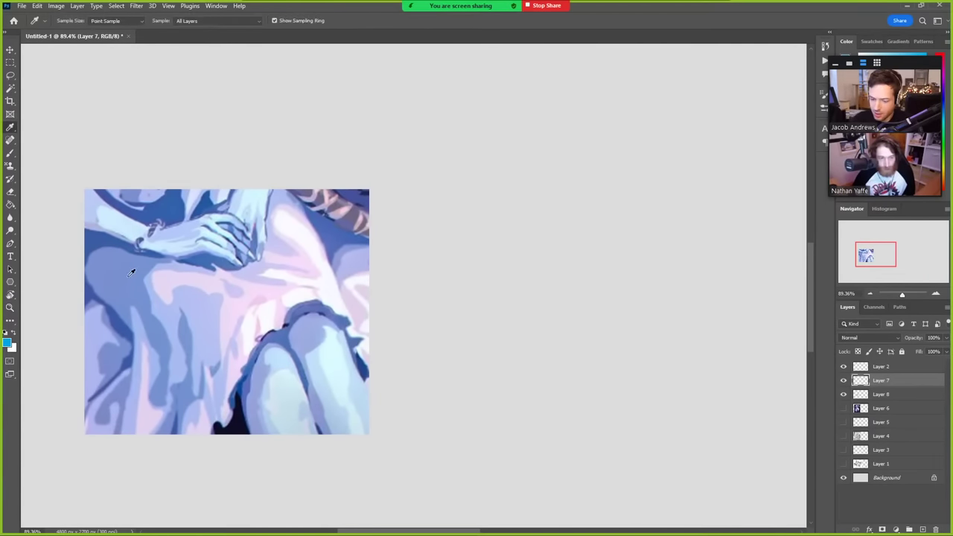
- Select the Brush tool with the Hard Round preset
key("b")
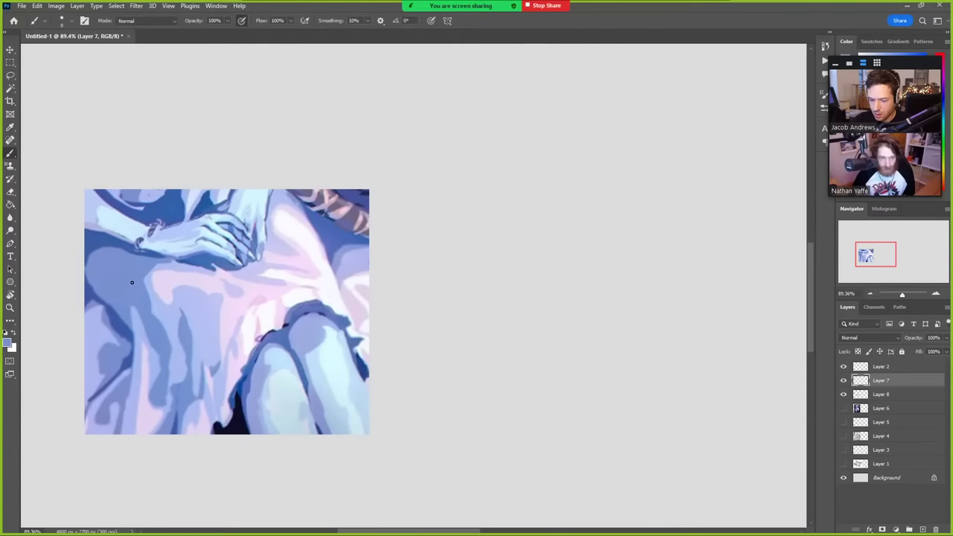
left_click(67, 21)
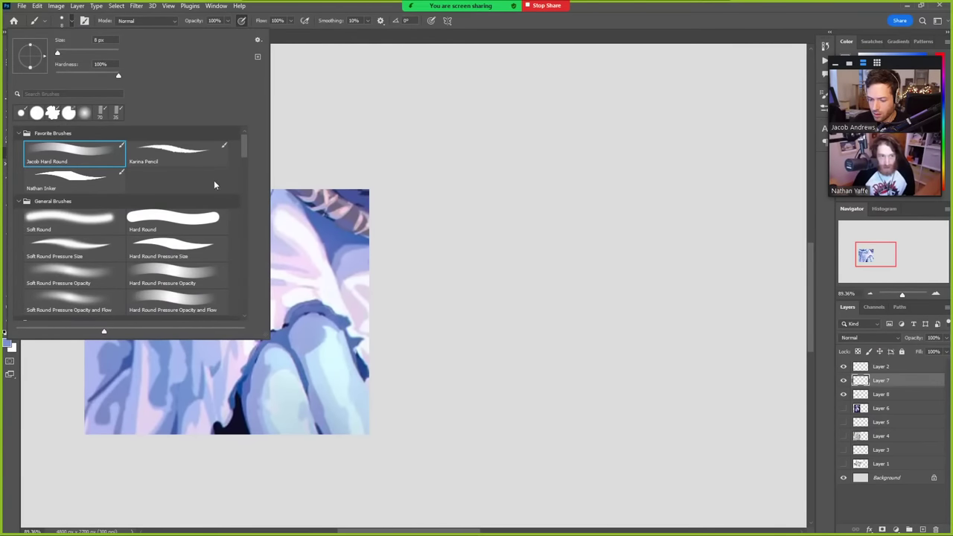
left_click(213, 224)
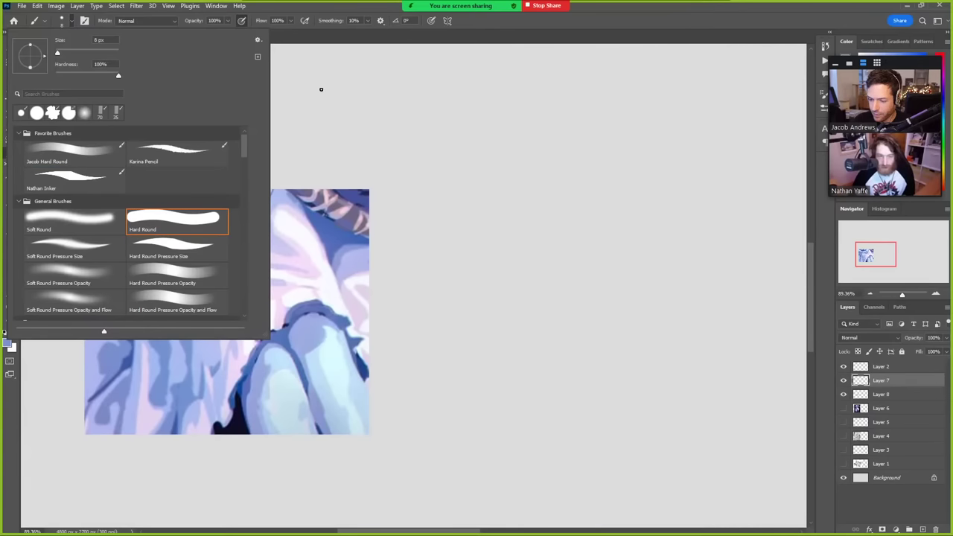
left_click(355, 39)
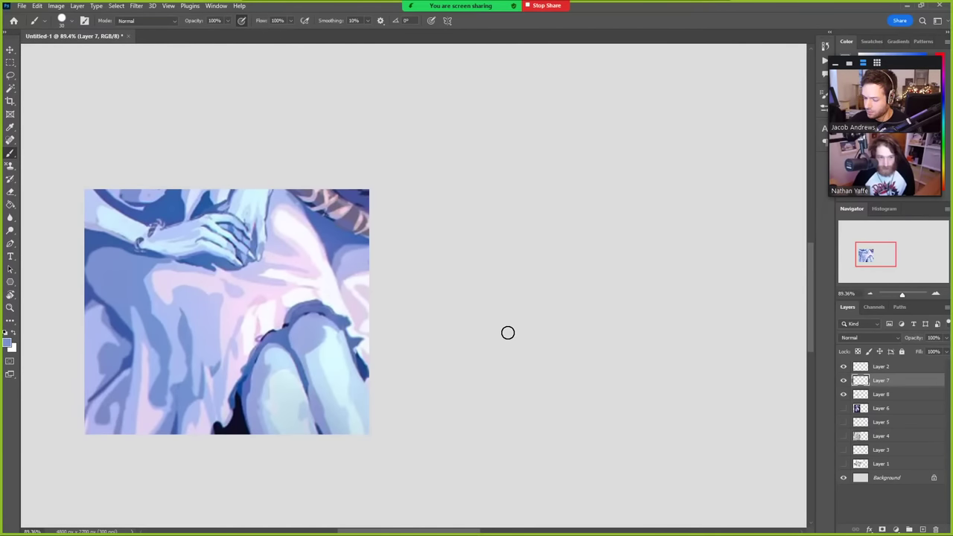
- Paint a solid periwinkle blue blob right of the dress crop, undoing one stray stroke
mouse_move(504, 345)
left_mouse_down()
mouse_move(442, 283)
mouse_move(450, 238)
mouse_move(463, 238)
mouse_move(509, 317)
left_mouse_up()
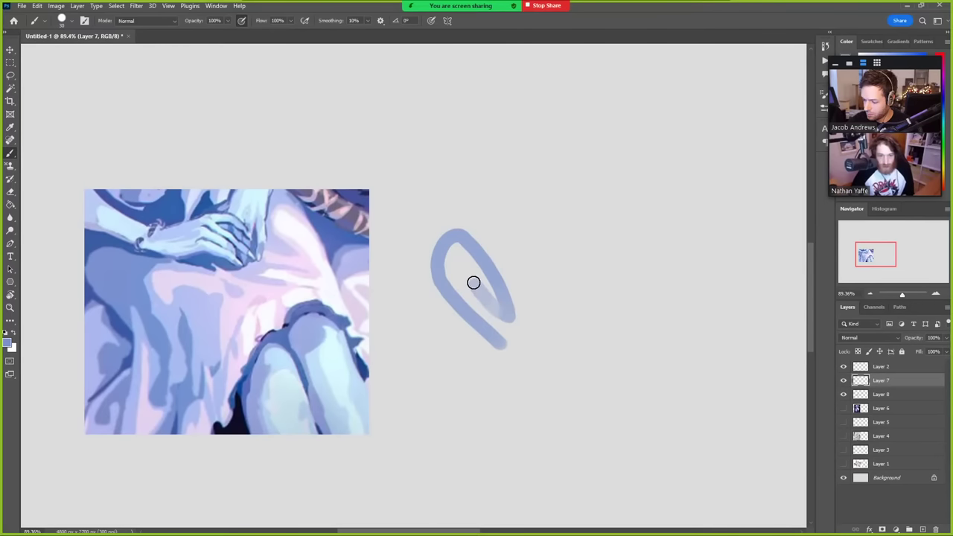
key("ctrl+z")
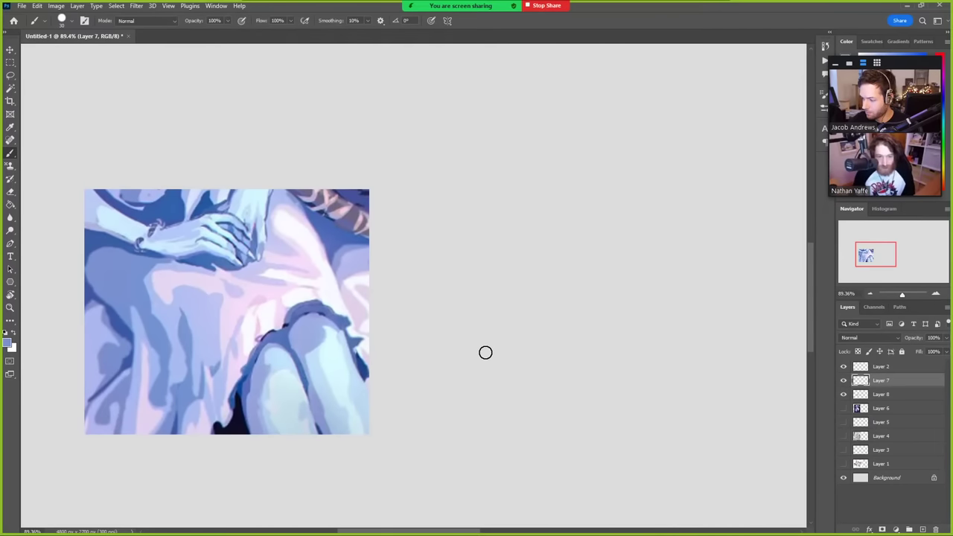
mouse_move(526, 362)
left_mouse_down()
mouse_move(477, 322)
mouse_move(446, 277)
mouse_move(449, 260)
mouse_move(478, 251)
mouse_move(537, 267)
left_mouse_up()
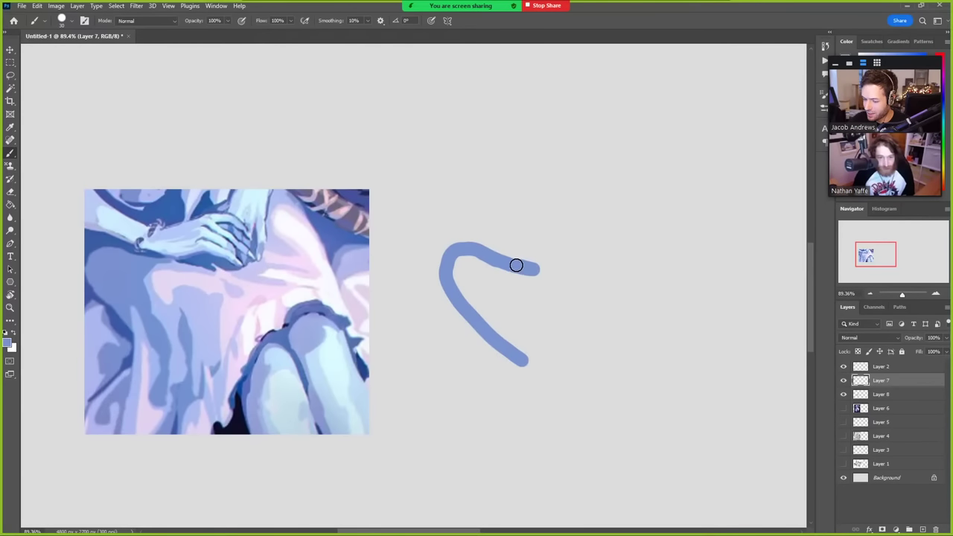
mouse_move(449, 244)
left_mouse_down()
mouse_move(538, 223)
mouse_move(570, 232)
mouse_move(602, 339)
mouse_move(538, 362)
mouse_move(456, 303)
mouse_move(477, 341)
mouse_move(447, 390)
mouse_move(481, 404)
mouse_move(532, 363)
mouse_move(451, 387)
mouse_move(510, 330)
mouse_move(462, 270)
mouse_move(457, 287)
mouse_move(475, 311)
mouse_move(536, 234)
mouse_move(511, 317)
mouse_move(565, 286)
mouse_move(538, 338)
mouse_move(546, 353)
mouse_move(602, 340)
mouse_move(561, 249)
mouse_move(496, 335)
mouse_move(565, 257)
left_mouse_up()
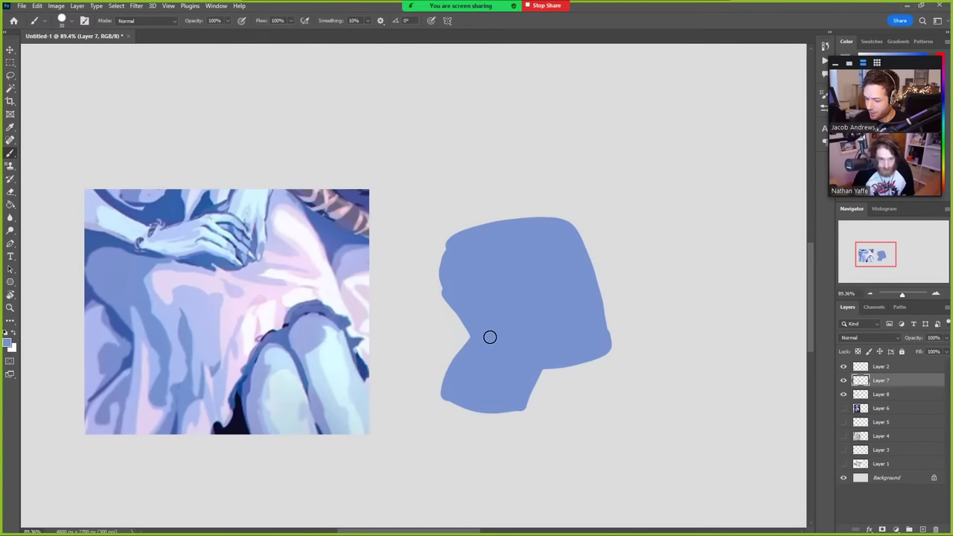
mouse_move(490, 337)
left_mouse_down()
mouse_move(440, 285)
mouse_move(448, 245)
mouse_move(491, 221)
mouse_move(455, 239)
mouse_move(554, 210)
mouse_move(587, 243)
mouse_move(601, 326)
left_mouse_up()
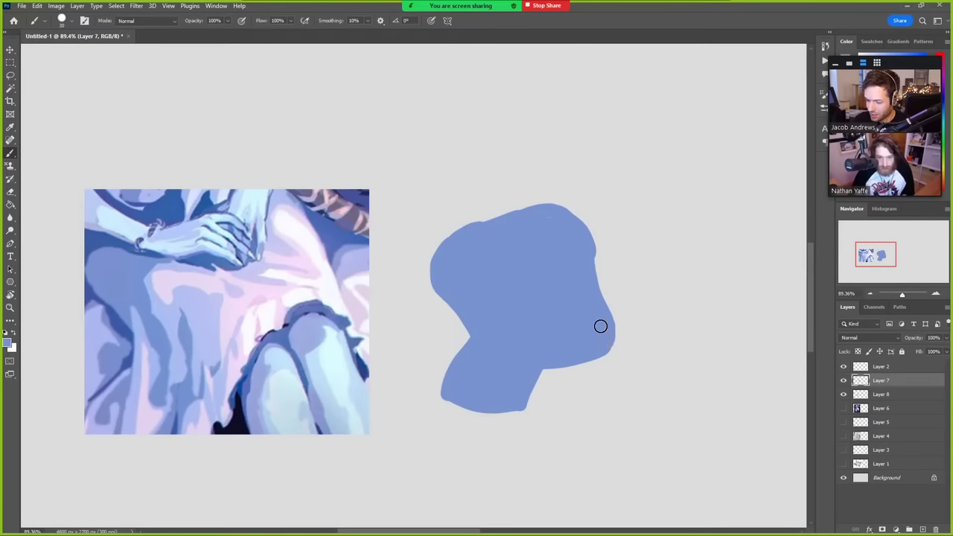
- Sample a lighter blue from the reference and paint it inside the blue shape
key("i")
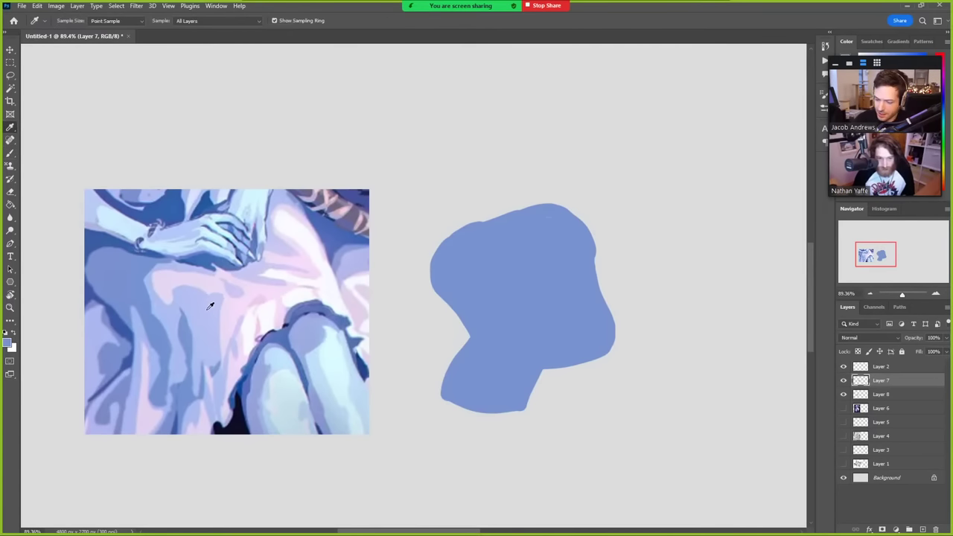
left_click(211, 307)
key("b")
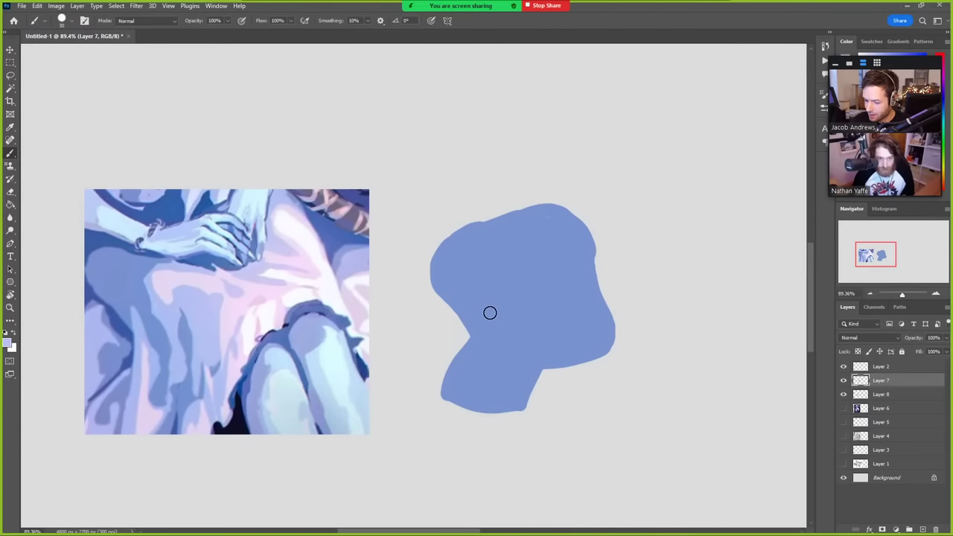
mouse_move(486, 318)
left_mouse_down()
mouse_move(472, 264)
mouse_move(489, 251)
mouse_move(529, 257)
mouse_move(548, 229)
mouse_move(577, 236)
mouse_move(611, 332)
mouse_move(543, 364)
mouse_move(517, 411)
mouse_move(506, 407)
mouse_move(498, 326)
mouse_move(494, 414)
mouse_move(517, 387)
mouse_move(488, 255)
mouse_move(530, 364)
mouse_move(596, 323)
mouse_move(551, 252)
mouse_move(564, 236)
mouse_move(573, 317)
mouse_move(588, 296)
mouse_move(587, 305)
mouse_move(588, 274)
mouse_move(552, 229)
mouse_move(557, 224)
mouse_move(586, 238)
mouse_move(603, 308)
mouse_move(587, 287)
left_mouse_up()
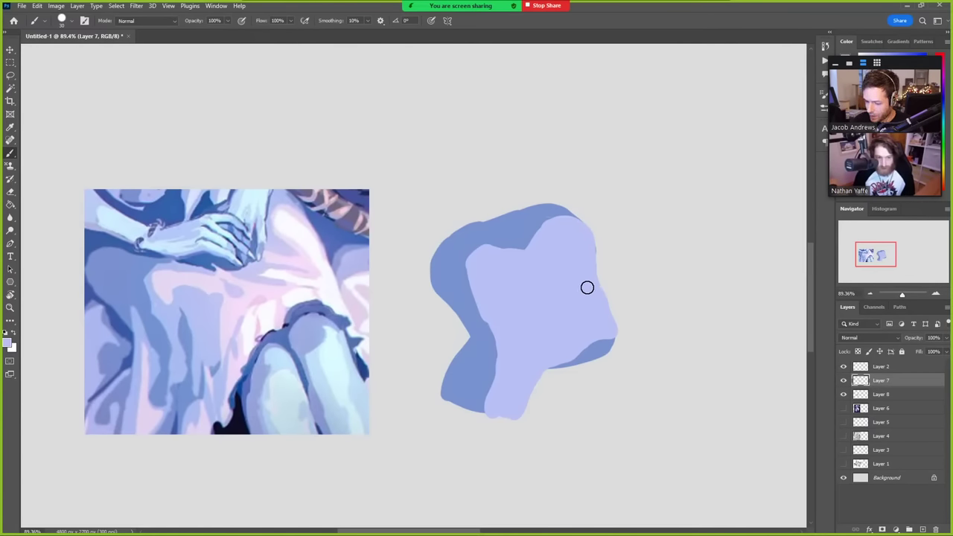
- Paint pink and lavender highlight strokes over the shape, undoing one stray pink stroke
left_click(237, 308, "alt")
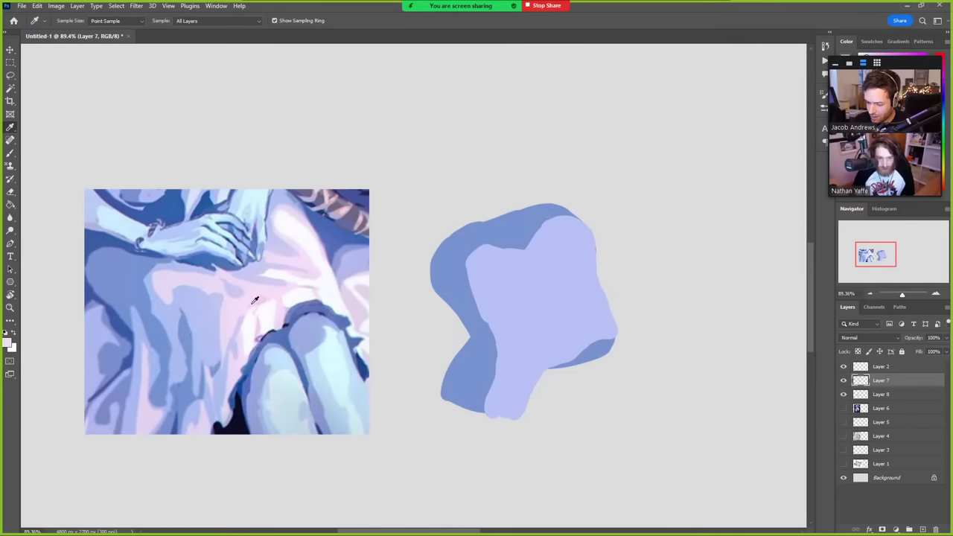
mouse_move(485, 287)
left_mouse_down()
mouse_move(535, 285)
mouse_move(482, 280)
mouse_move(525, 285)
mouse_move(509, 271)
mouse_move(528, 285)
mouse_move(505, 280)
mouse_move(532, 292)
mouse_move(529, 341)
mouse_move(553, 308)
mouse_move(541, 299)
mouse_move(551, 299)
mouse_move(542, 297)
mouse_move(548, 281)
mouse_move(561, 290)
mouse_move(554, 306)
mouse_move(573, 304)
mouse_move(561, 245)
mouse_move(577, 234)
mouse_move(580, 294)
mouse_move(544, 327)
left_mouse_up()
key("ctrl+z")
mouse_move(584, 296)
left_mouse_down()
mouse_move(544, 315)
mouse_move(537, 361)
mouse_move(544, 334)
mouse_move(563, 343)
mouse_move(567, 334)
left_mouse_up()
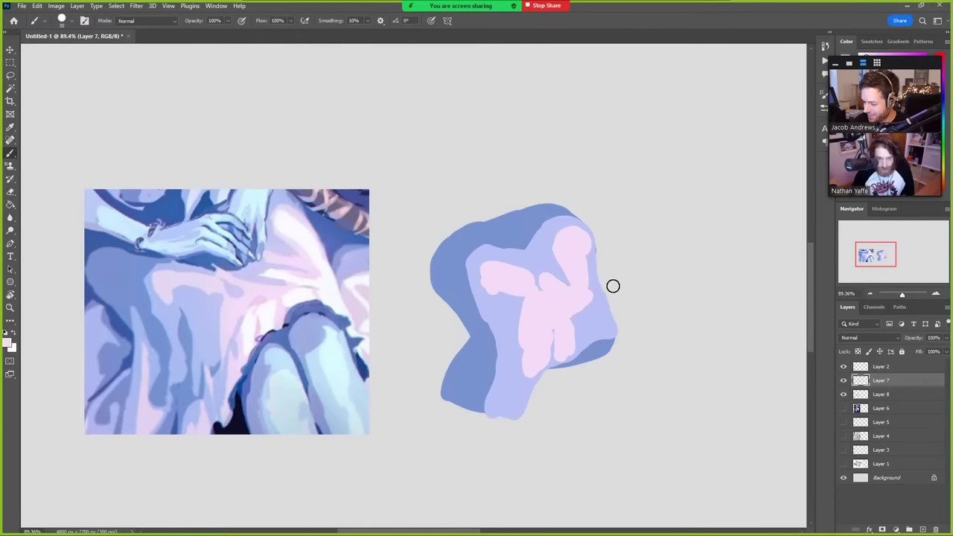
mouse_move(587, 315)
left_mouse_down()
mouse_move(598, 323)
mouse_move(594, 313)
left_mouse_up()
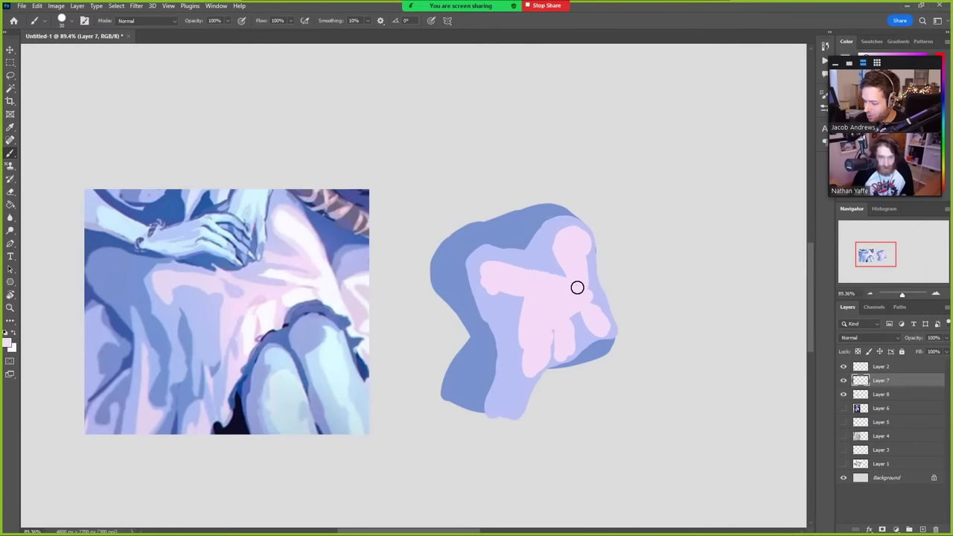
- Add light pink to the top lobe and white highlights on the lower pink area
left_click(308, 233, "alt")
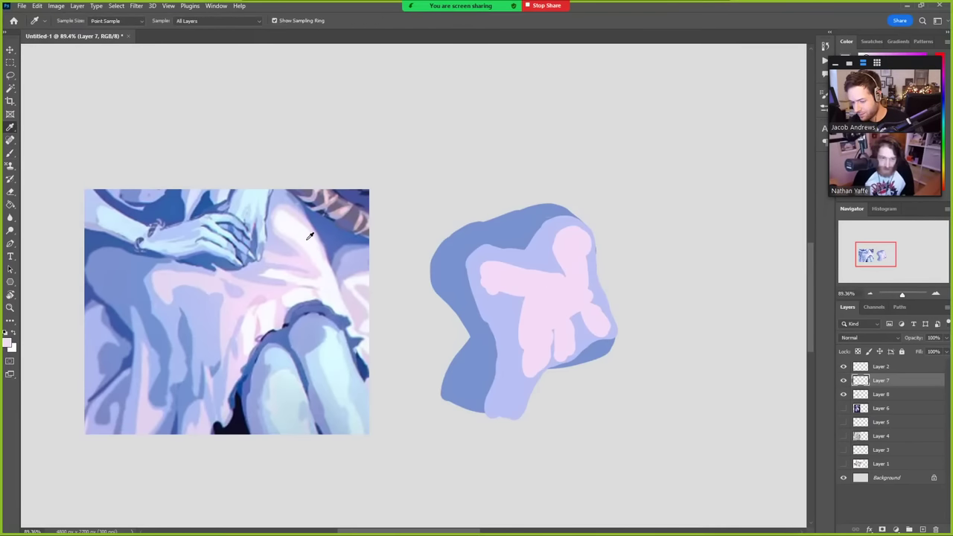
mouse_move(559, 232)
left_mouse_down()
mouse_move(580, 269)
mouse_move(583, 253)
mouse_move(582, 306)
mouse_move(604, 326)
mouse_move(601, 285)
mouse_move(604, 317)
mouse_move(586, 300)
mouse_move(586, 335)
mouse_move(591, 326)
left_mouse_up()
mouse_move(536, 356)
left_mouse_down()
mouse_move(539, 343)
mouse_move(560, 343)
left_mouse_up()
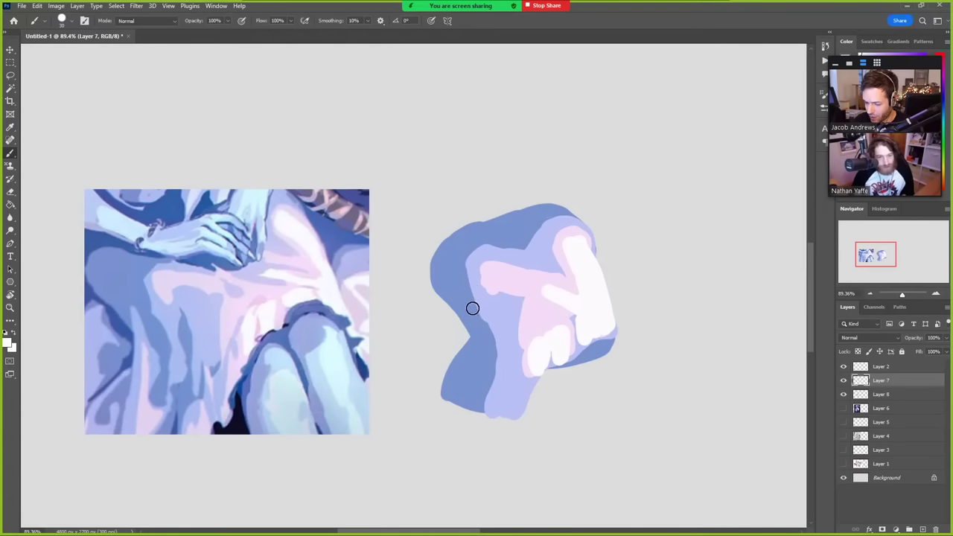
- Sample dark blue and paint a dark blue band along the shape's left and top edges
key("i")
left_click(118, 330)
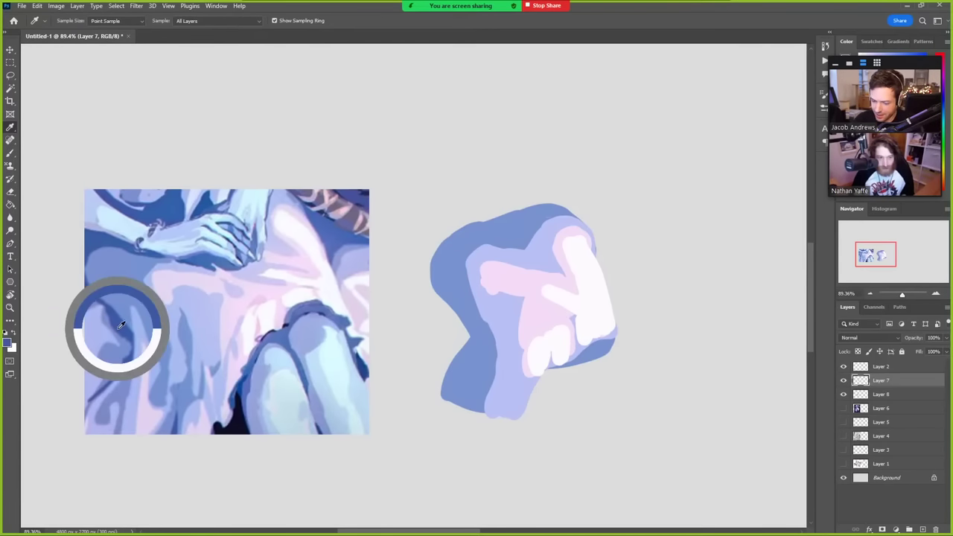
key("b")
mouse_move(464, 342)
left_mouse_down()
mouse_move(436, 307)
mouse_move(464, 329)
mouse_move(427, 283)
mouse_move(433, 240)
left_mouse_up()
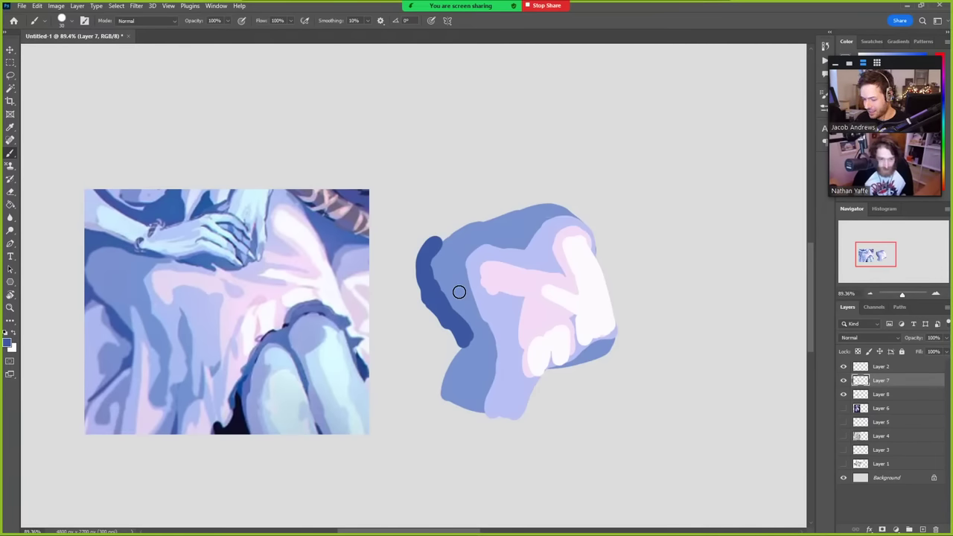
left_click_drag(463, 341, 441, 393)
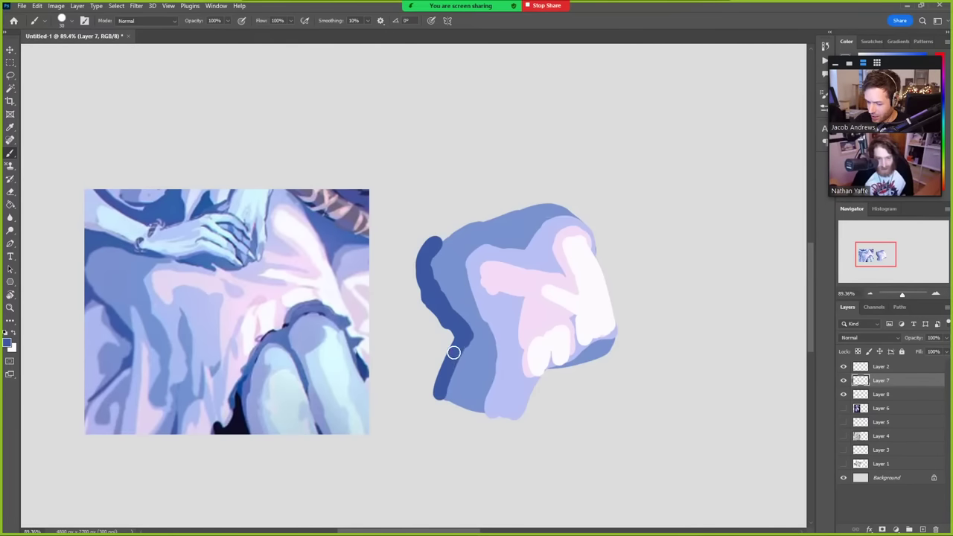
mouse_move(436, 240)
left_mouse_down()
mouse_move(509, 225)
mouse_move(434, 219)
mouse_move(450, 224)
mouse_move(415, 252)
left_mouse_up()
key("ctrl+z")
mouse_move(511, 223)
left_mouse_down()
mouse_move(537, 209)
mouse_move(493, 218)
left_mouse_up()
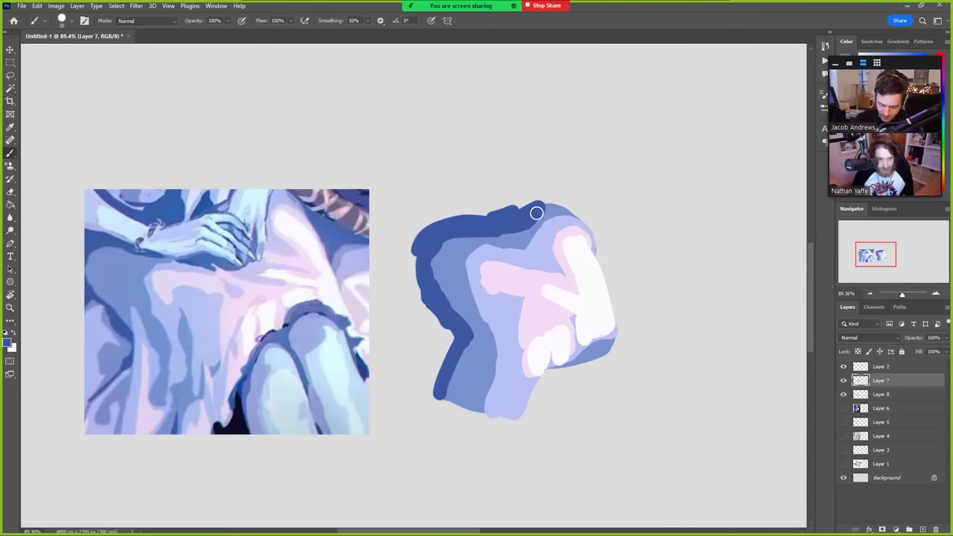
- Paint a dark blue stroke at the bottom with lavender forms along that lower edge
left_click(294, 320, "alt")
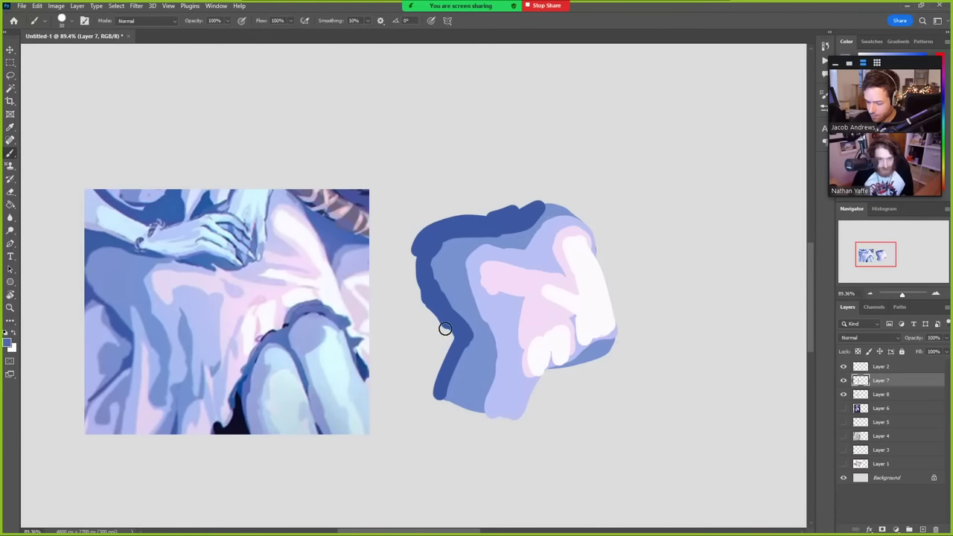
mouse_move(519, 423)
left_mouse_down()
mouse_move(541, 373)
mouse_move(618, 337)
mouse_move(615, 352)
mouse_move(588, 365)
mouse_move(610, 343)
mouse_move(583, 374)
left_mouse_up()
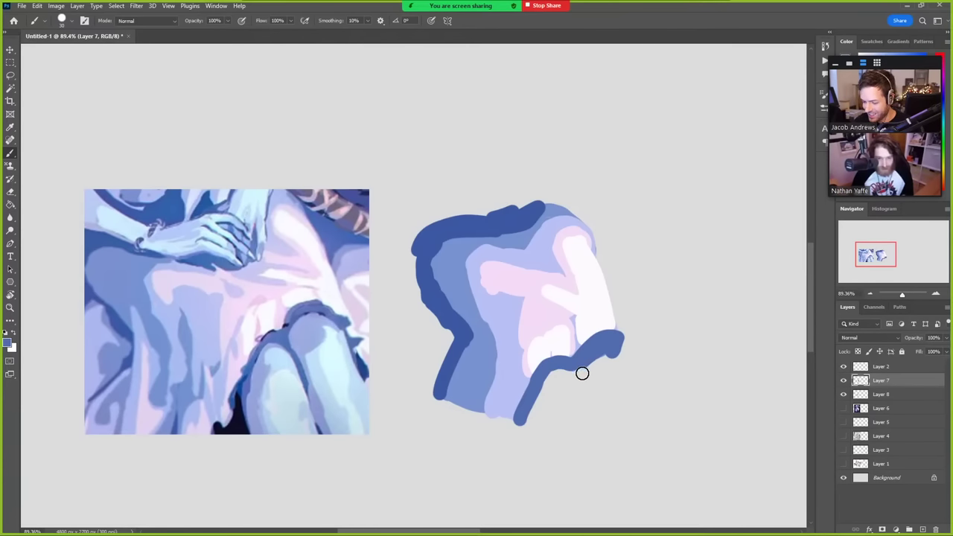
left_click(306, 332, "alt")
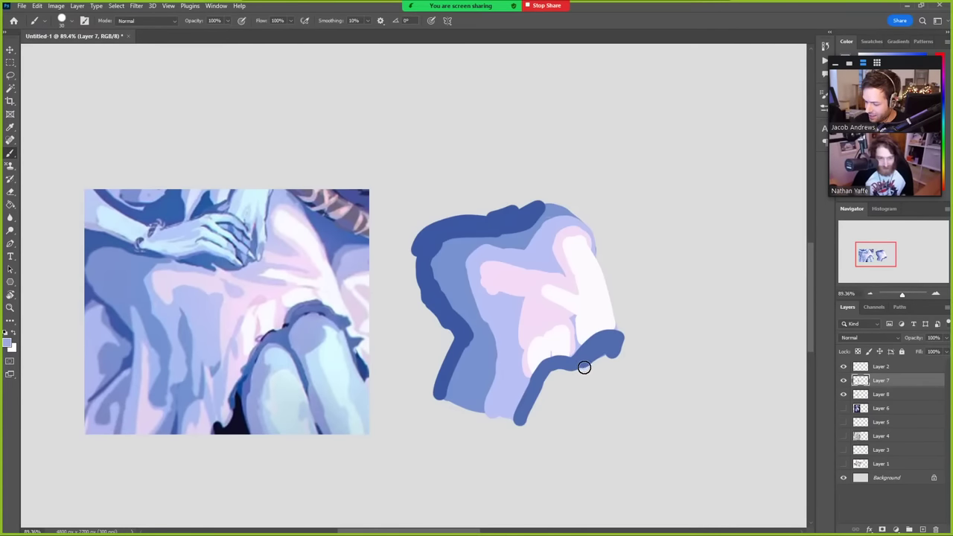
mouse_move(583, 368)
left_mouse_down()
mouse_move(622, 362)
mouse_move(603, 355)
mouse_move(589, 398)
mouse_move(607, 350)
mouse_move(618, 367)
mouse_move(593, 398)
mouse_move(552, 377)
mouse_move(531, 440)
mouse_move(534, 408)
mouse_move(564, 372)
mouse_move(564, 419)
mouse_move(554, 440)
mouse_move(561, 380)
left_mouse_up()
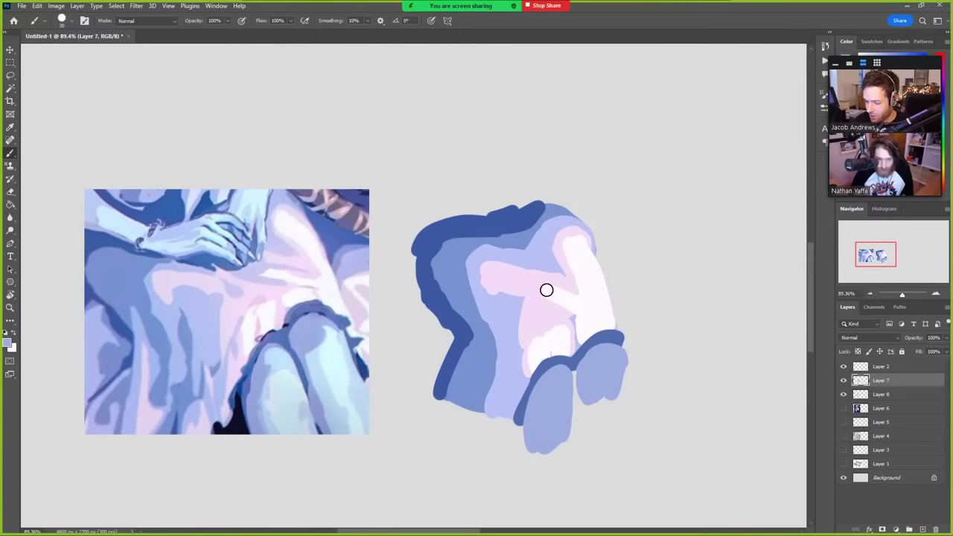
- Sample two greys from the reference, checking each in the Color Picker, and dab them above the figure
key("i")
left_click(356, 211)
key("b")
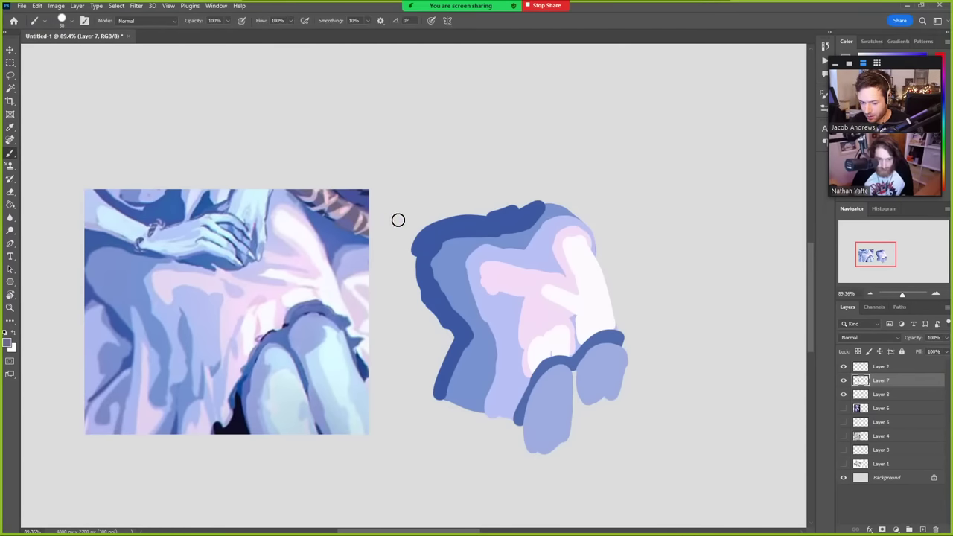
mouse_move(618, 222)
left_mouse_down()
mouse_move(599, 199)
mouse_move(618, 206)
mouse_move(612, 203)
left_mouse_up()
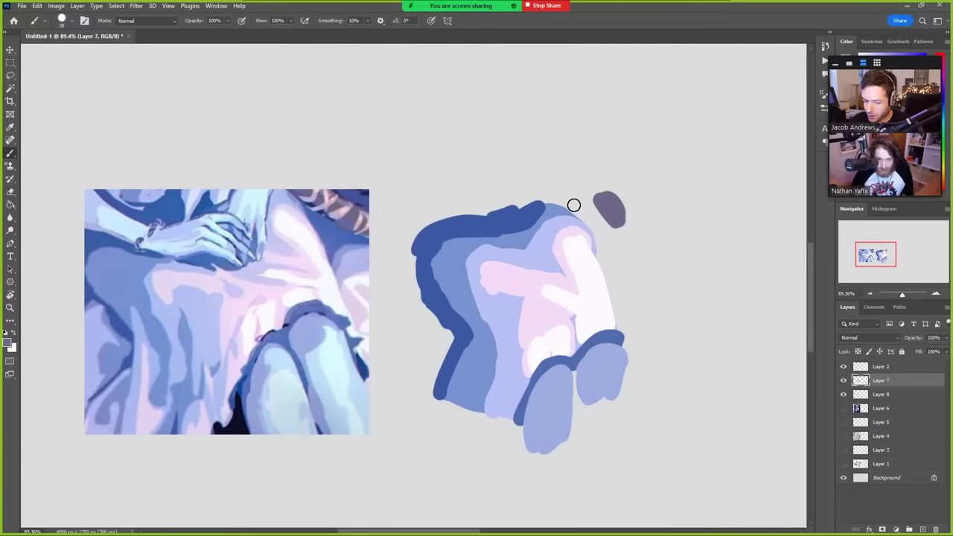
left_click(9, 342)
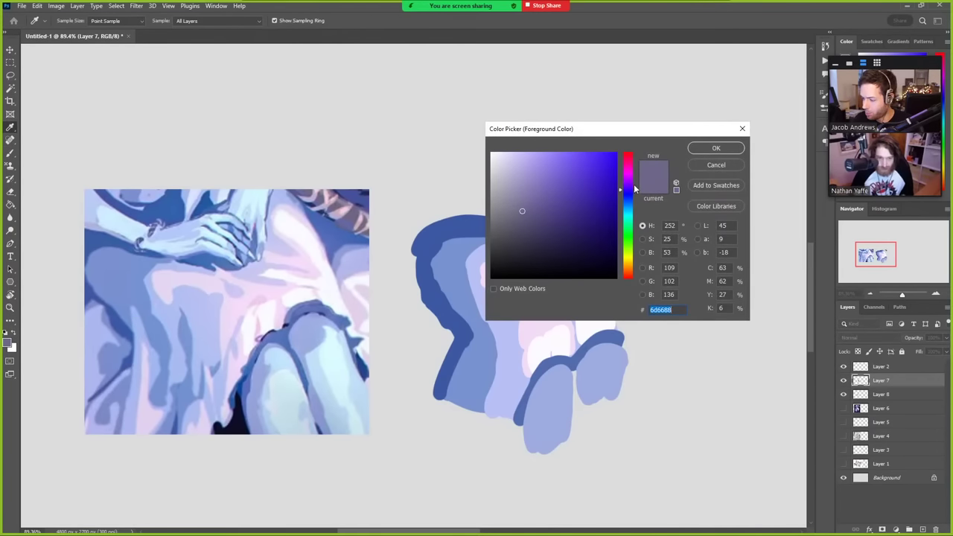
left_click(715, 150)
key("i")
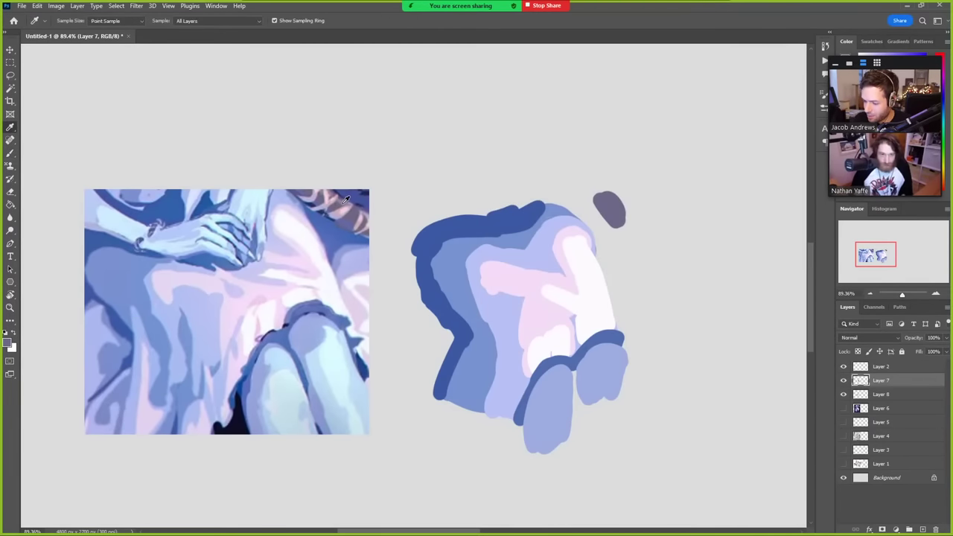
left_click(345, 198)
key("b")
mouse_move(643, 209)
left_mouse_down()
mouse_move(625, 191)
mouse_move(639, 202)
left_mouse_up()
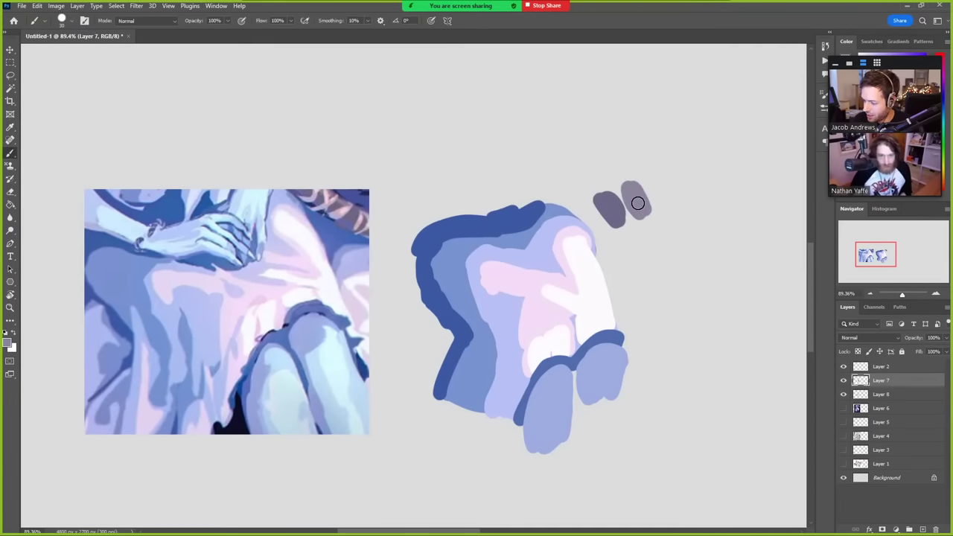
left_click(9, 343)
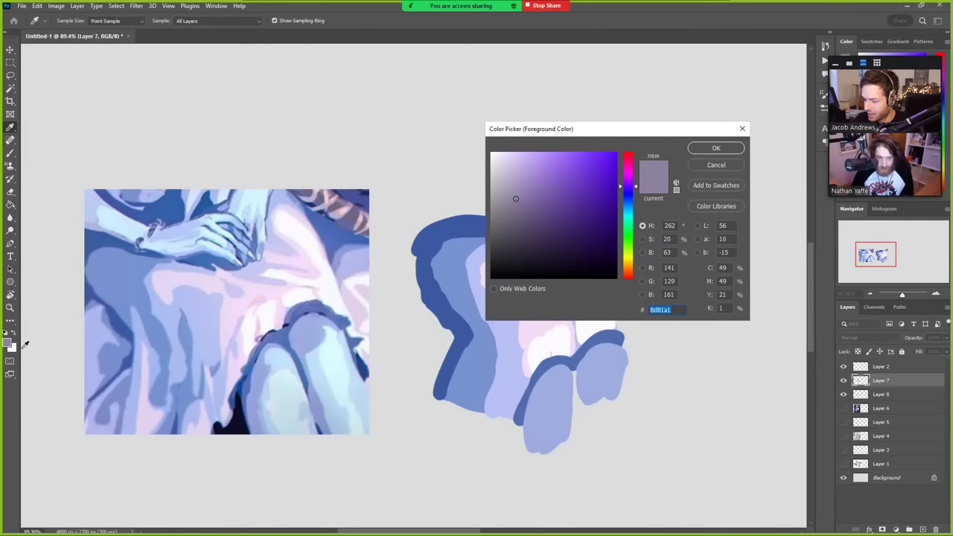
left_click(716, 148)
- Sample pink from the reference, check its values, and dab it beside the two greys
key("i")
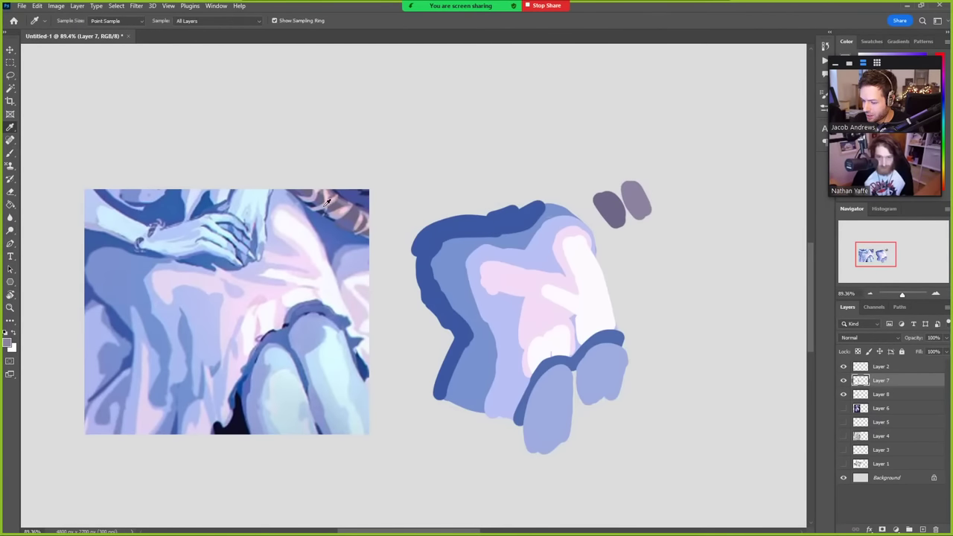
left_click(341, 209)
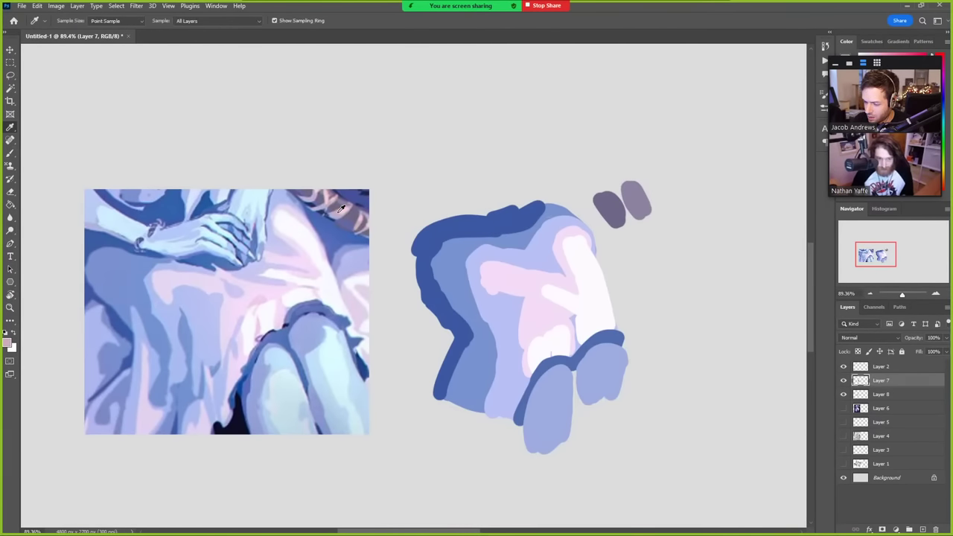
left_click(15, 338)
left_click(711, 149)
key("b")
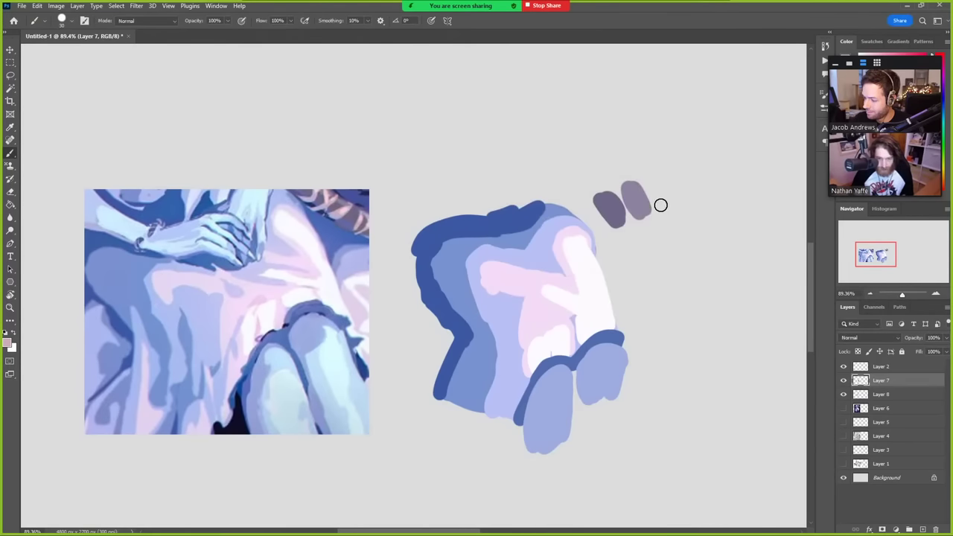
left_click_drag(660, 204, 657, 173)
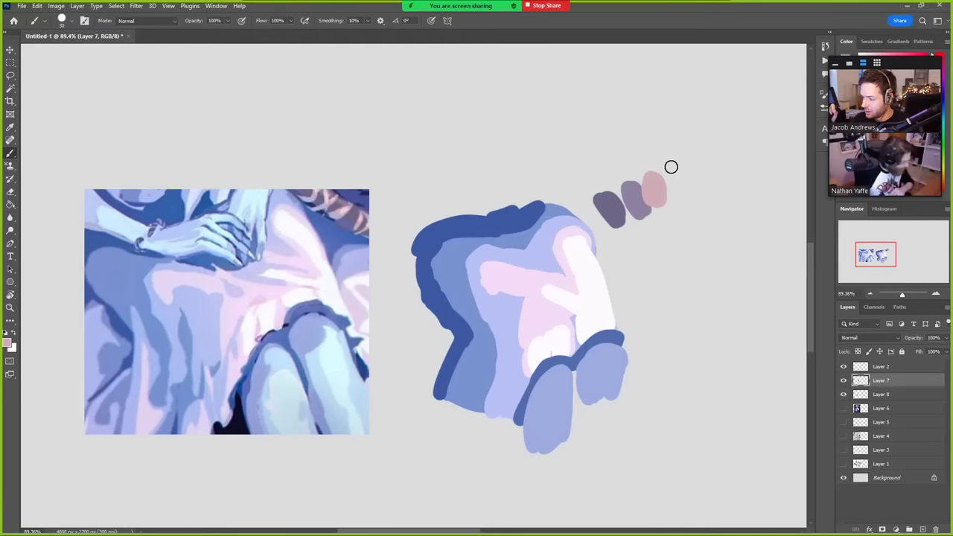
- Start a swatch row above the figure with its dark blue and light lavender-blue
key("i")
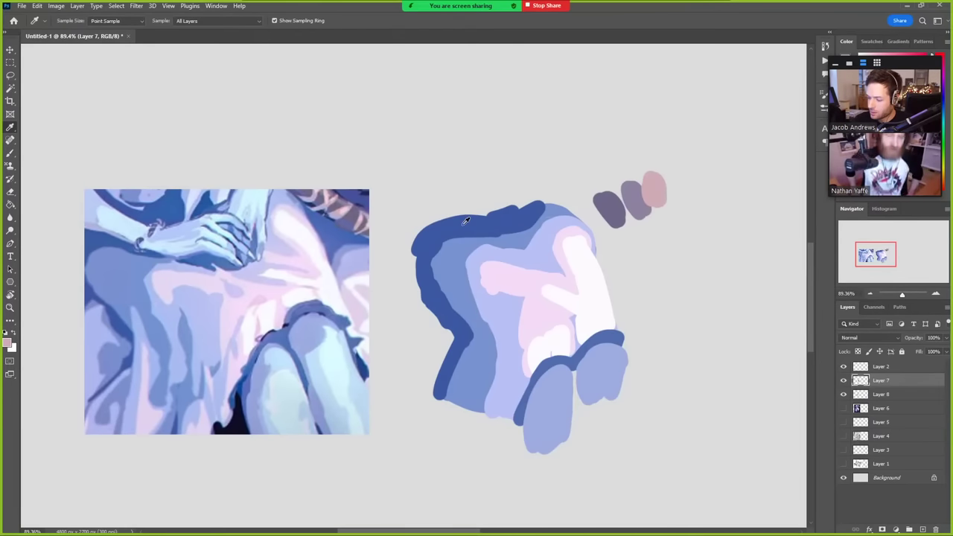
left_click(465, 220)
key("b")
mouse_move(411, 138)
left_mouse_down()
mouse_move(412, 122)
mouse_move(438, 121)
mouse_move(441, 95)
left_mouse_up()
key("i")
left_click(458, 245)
key("b")
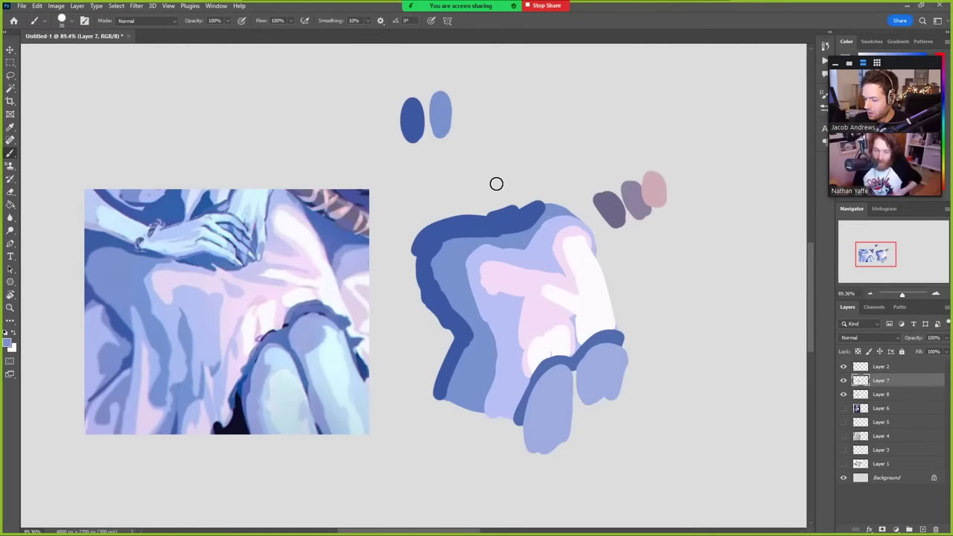
key("i")
left_click(526, 255)
key("b")
left_click_drag(472, 131, 472, 107)
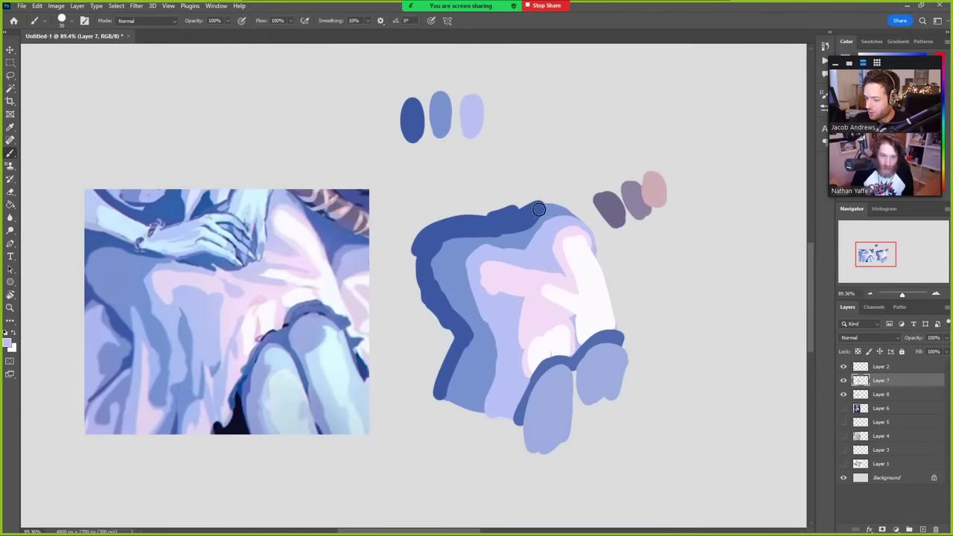
- Finish the row with pale pink and white swatches sampled from the figure
key("i")
left_click(530, 272)
key("b")
left_click_drag(500, 136, 503, 98)
key("i")
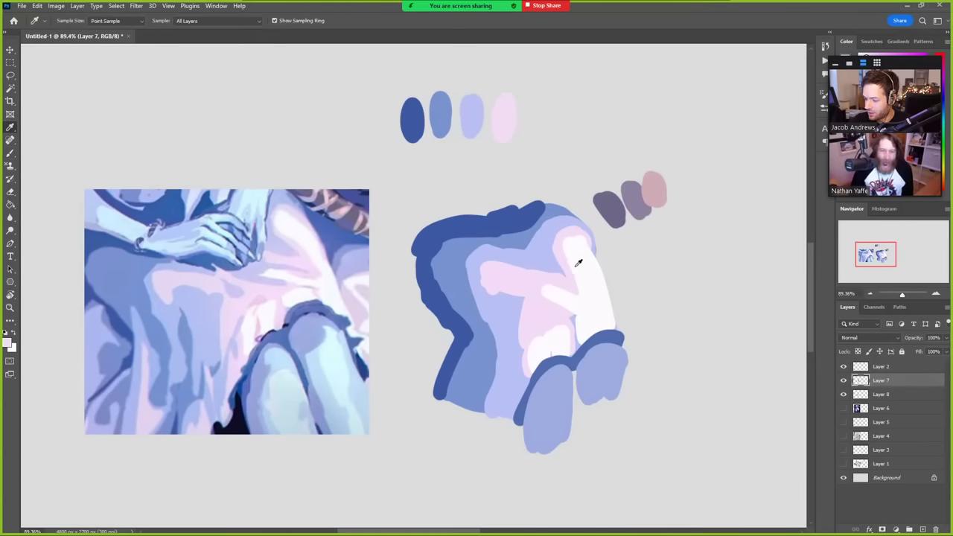
left_click(578, 262)
key("b")
left_click_drag(537, 136, 541, 124)
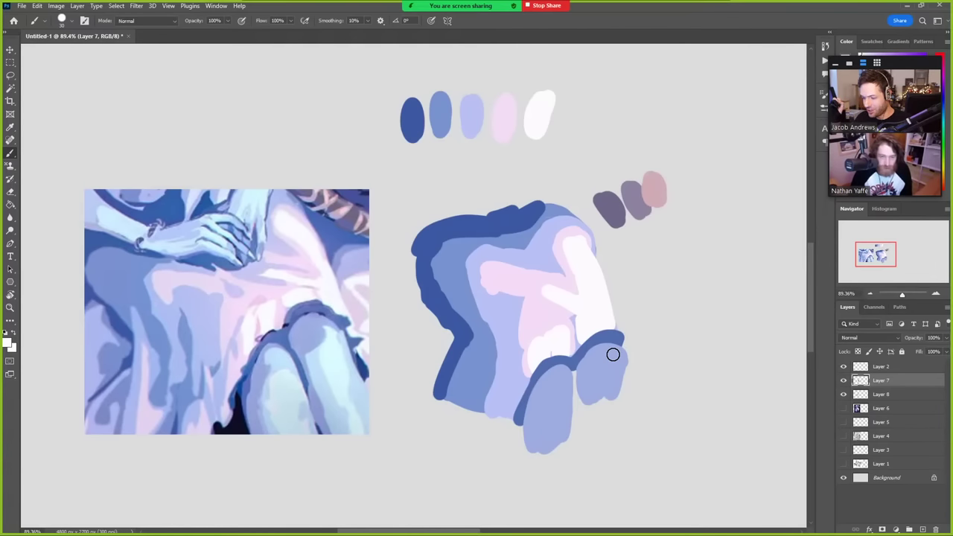
- Pick up the pale pink from its swatch, then hide Layer 7 and Layer 8
key("i")
left_click(507, 113)
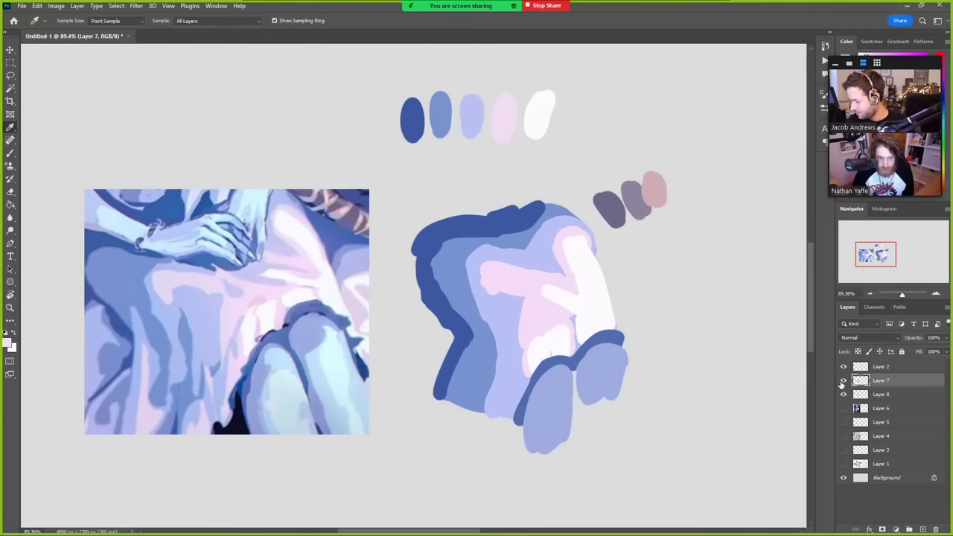
left_click(843, 380)
left_click(843, 394)
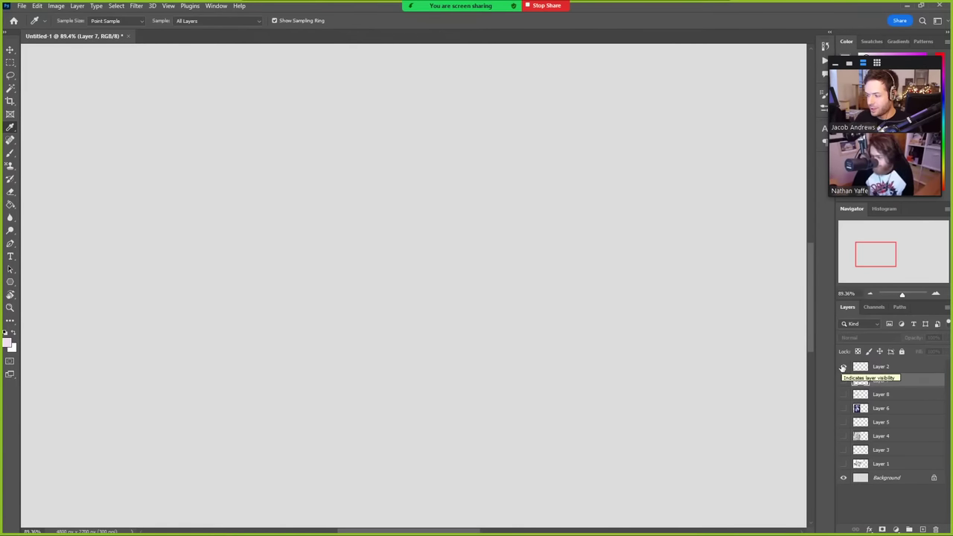
- Close the Instagram post, search the illustrator's handle, and open their profile from the results
key("alt+Tab")
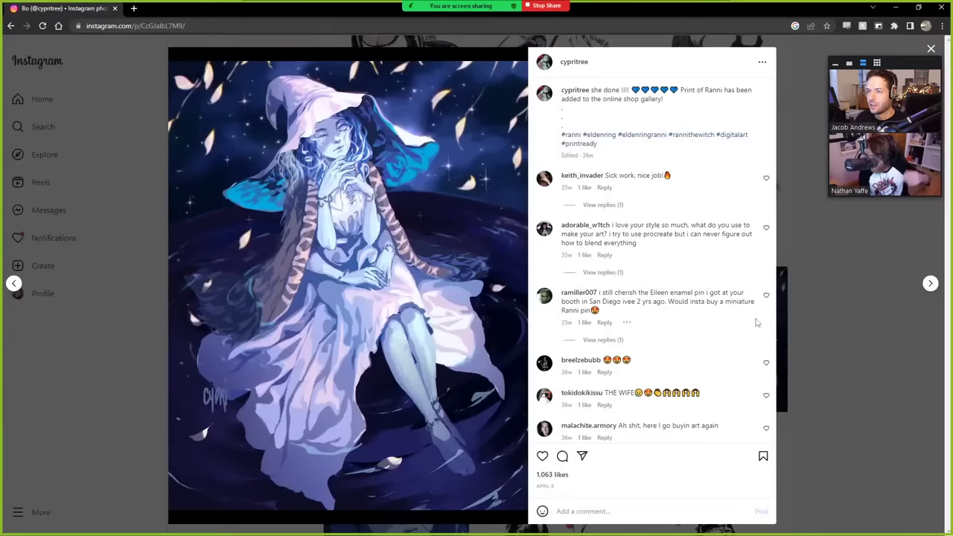
left_click(88, 75)
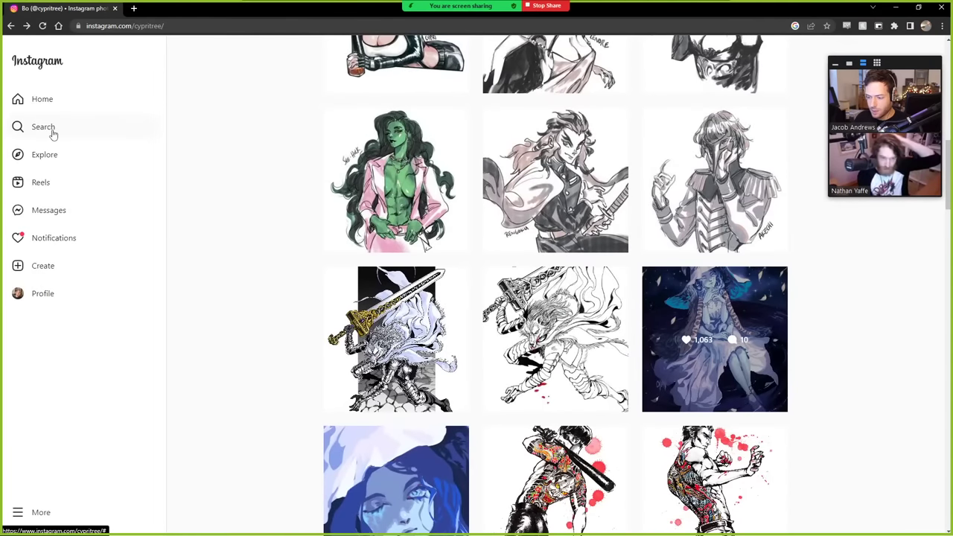
left_click(52, 128)
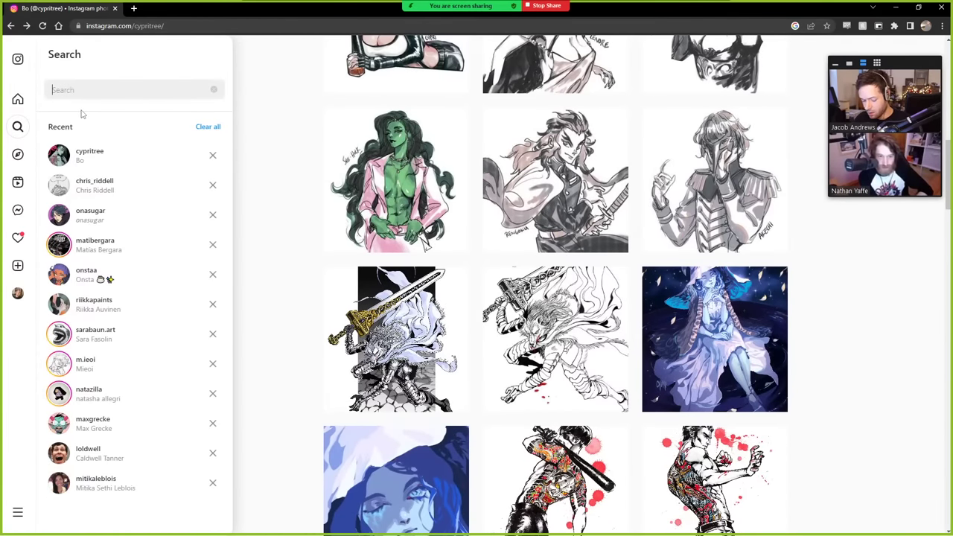
type("onsta")
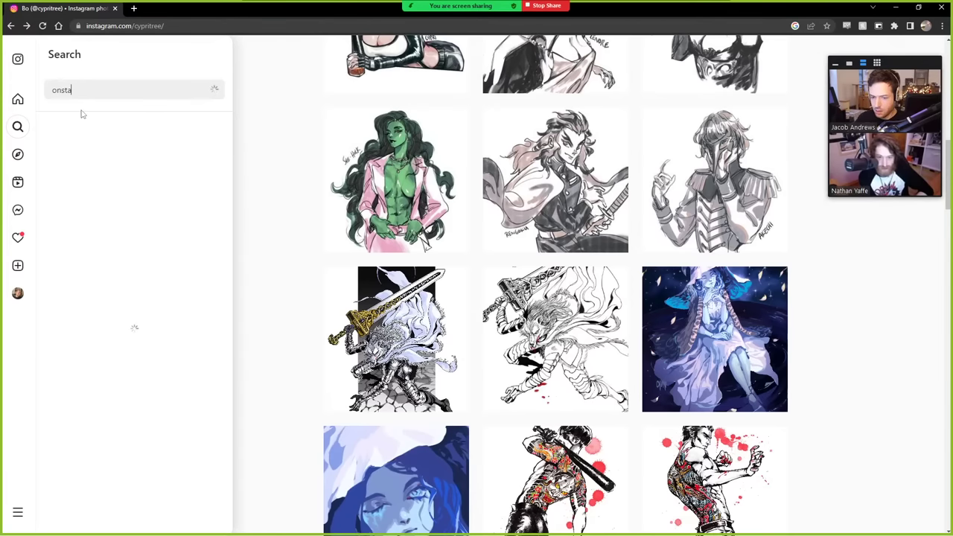
left_click(123, 337)
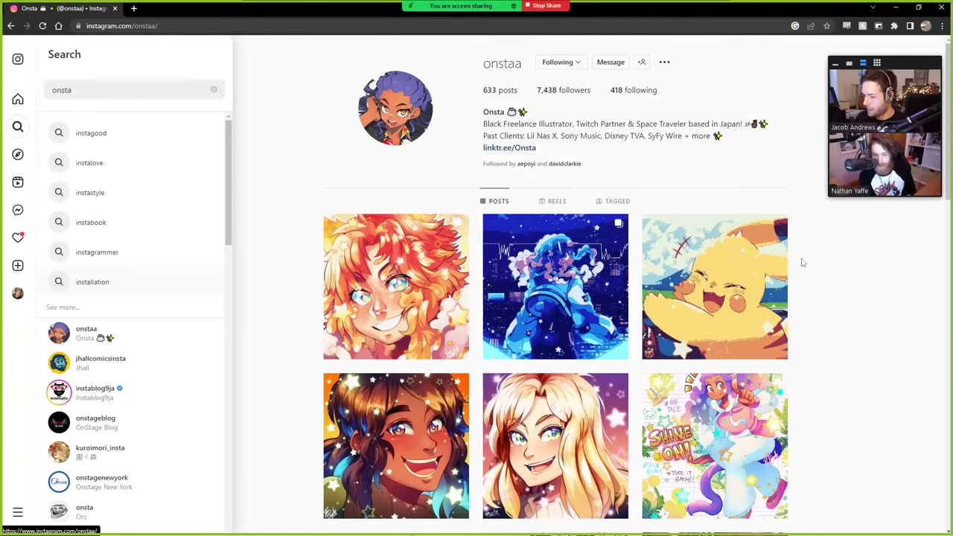
scroll(812, 305, "down", 2)
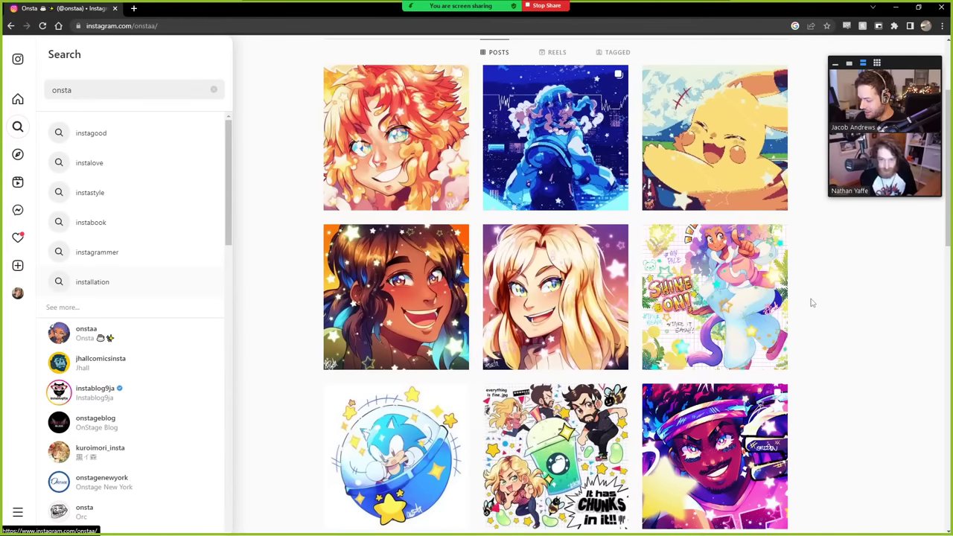
scroll(812, 303, "up", 1)
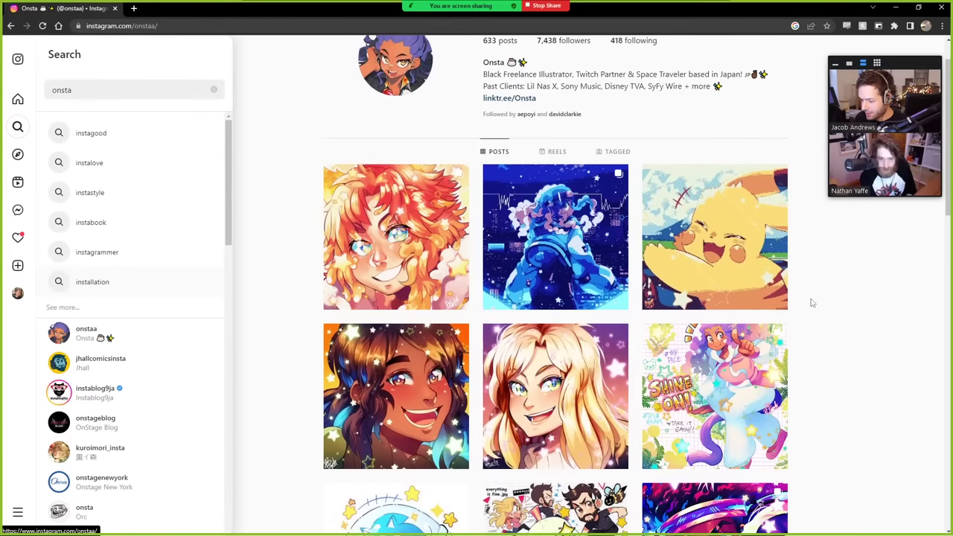
scroll(812, 303, "down", 6)
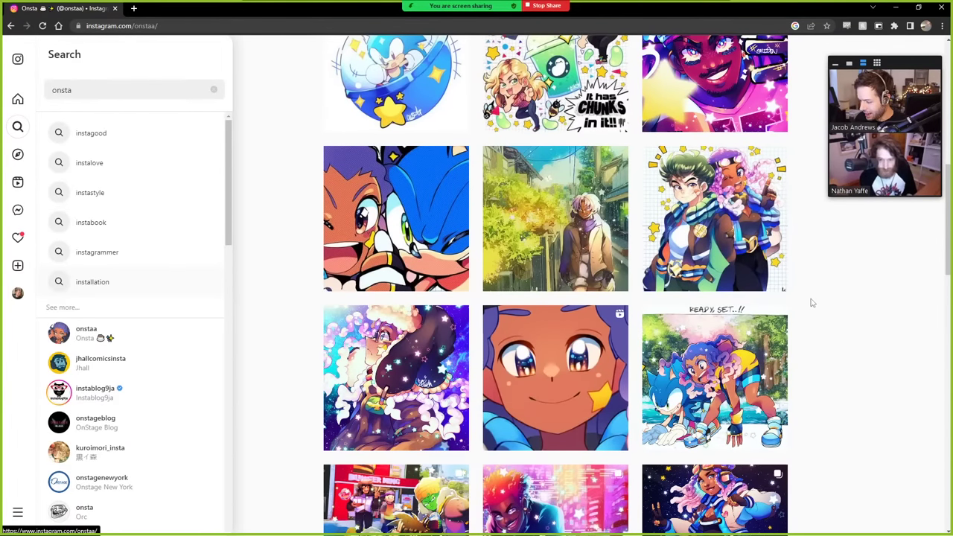
scroll(731, 277, "down", 1)
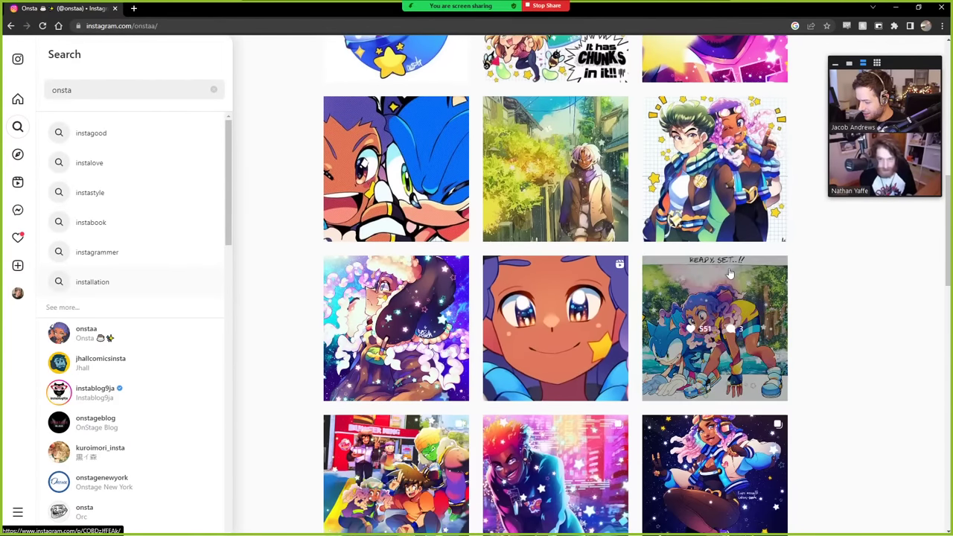
scroll(730, 274, "down", 2)
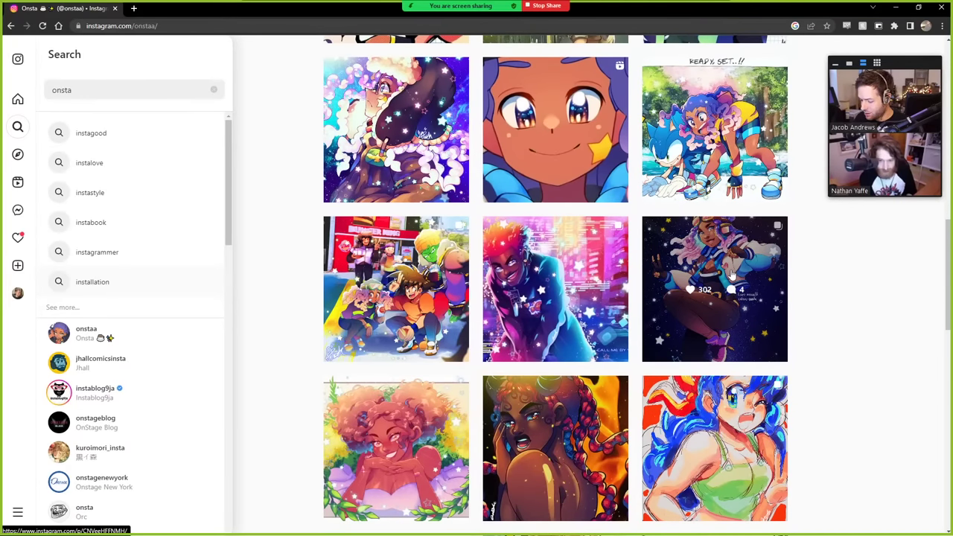
scroll(884, 287, "down", 2)
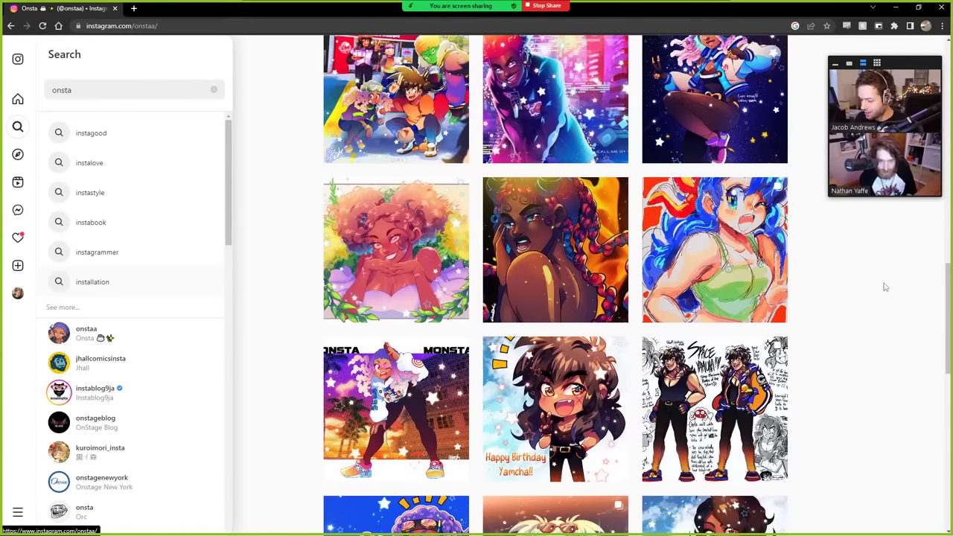
scroll(884, 287, "down", 2)
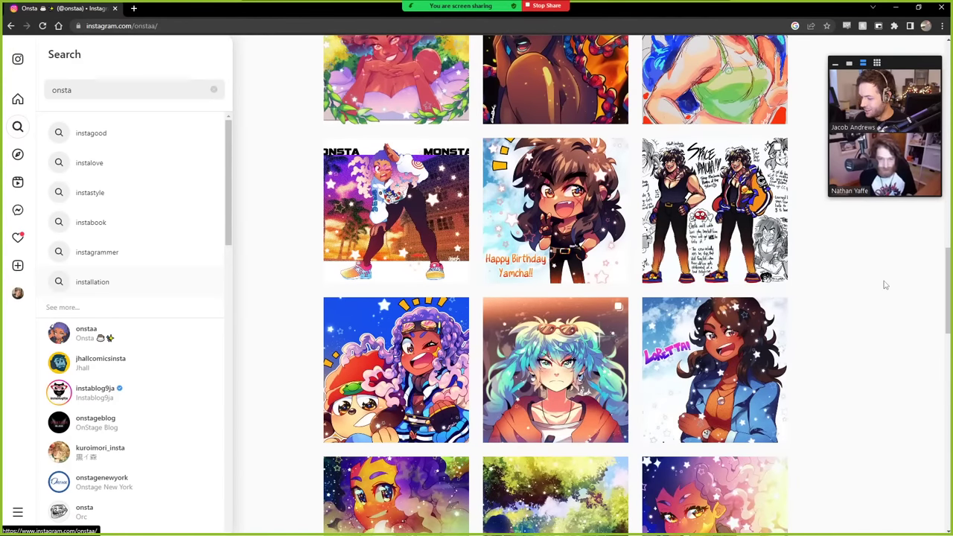
scroll(813, 319, "down", 1)
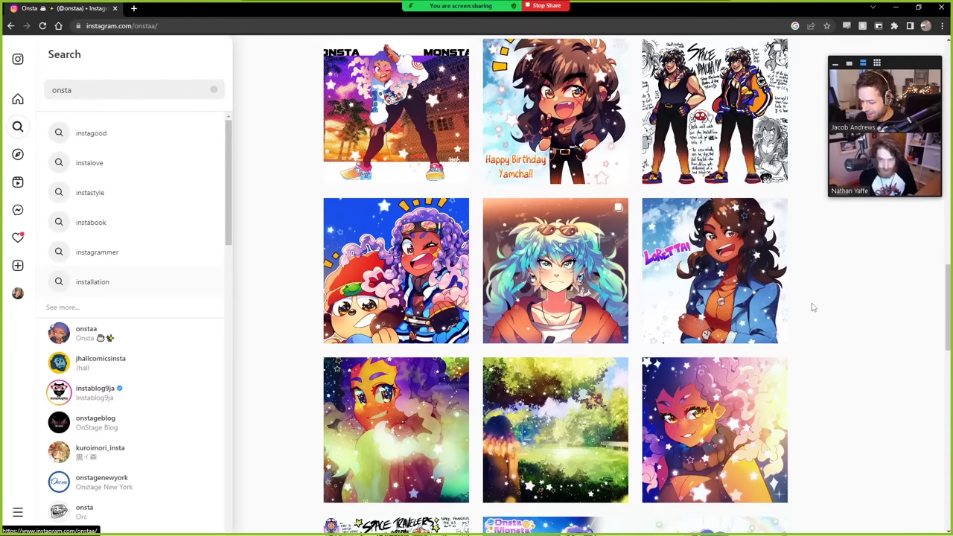
scroll(813, 308, "up", 3)
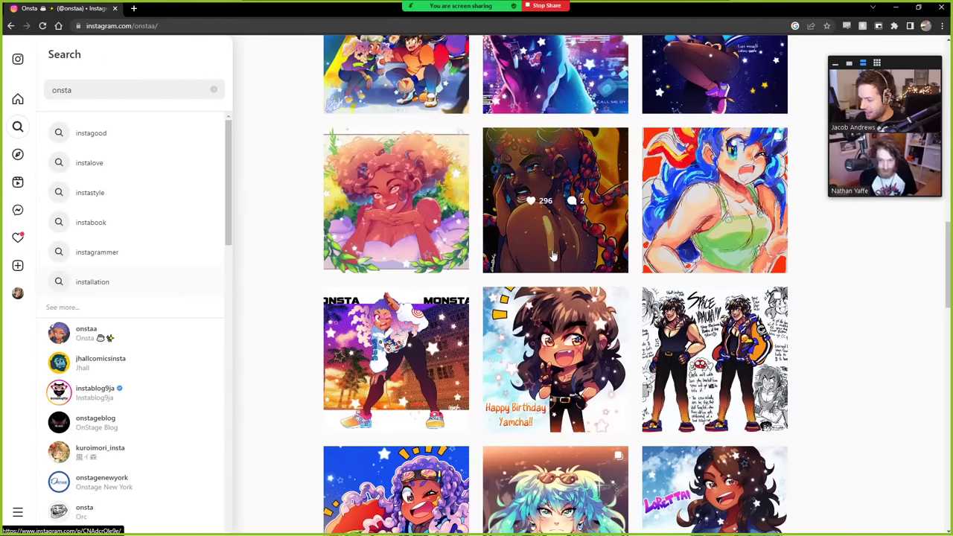
scroll(553, 256, "down", 4)
left_click(462, 264)
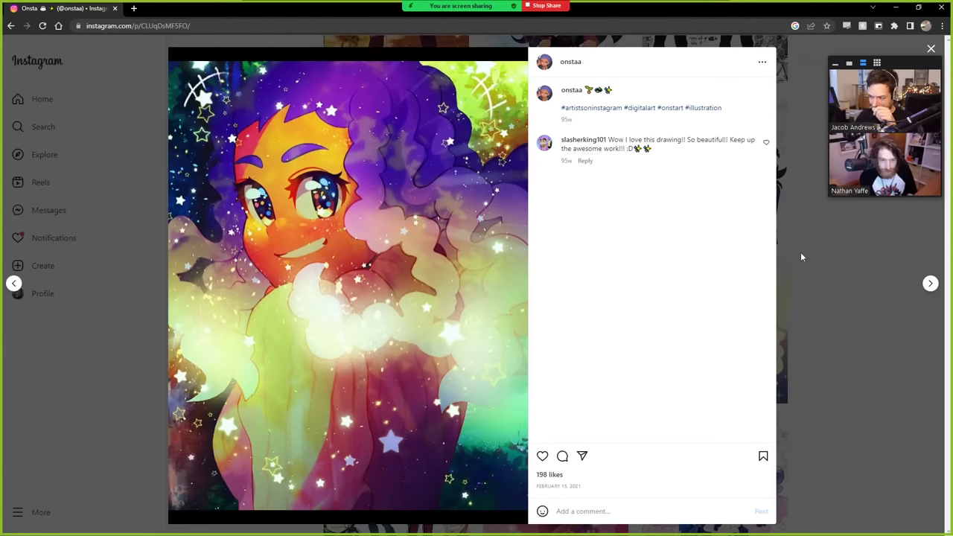
left_click(839, 339)
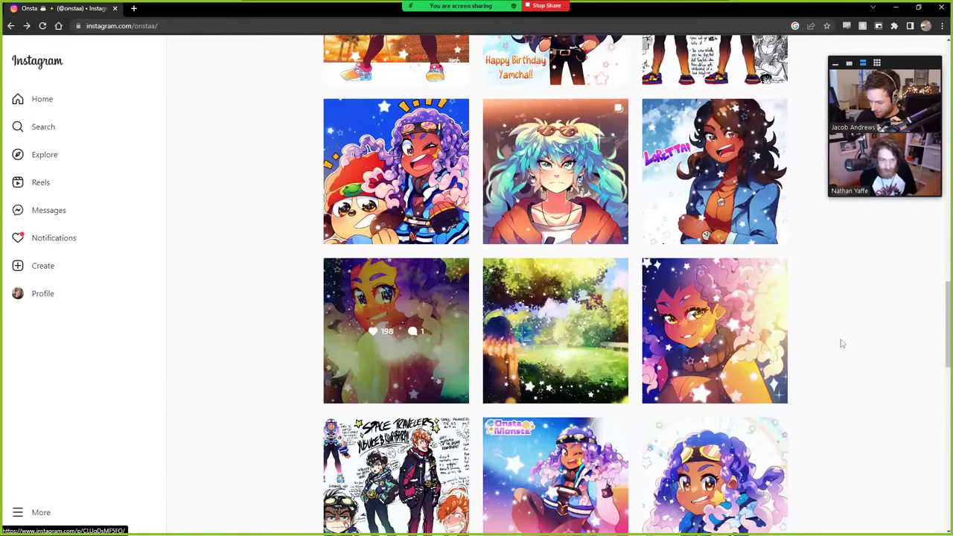
scroll(842, 343, "up", 8)
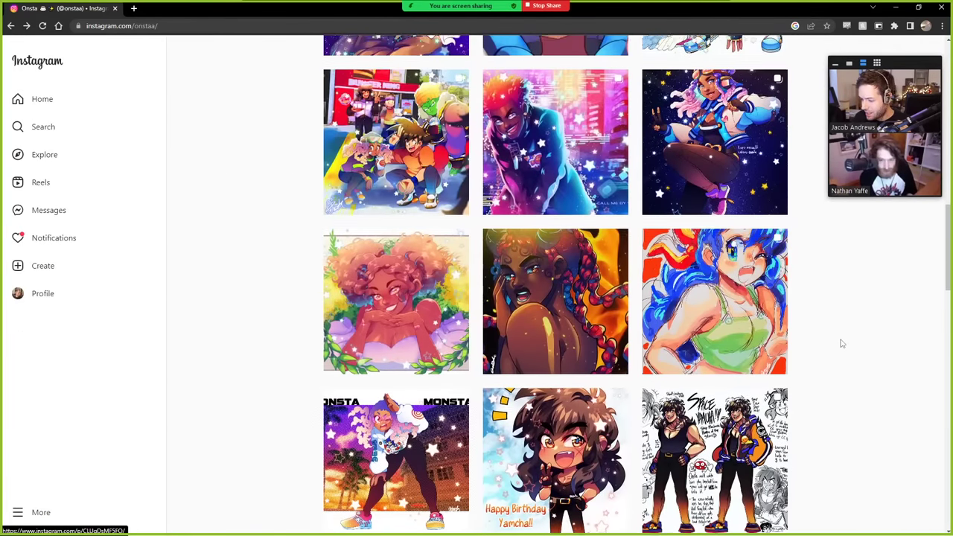
scroll(842, 343, "up", 3)
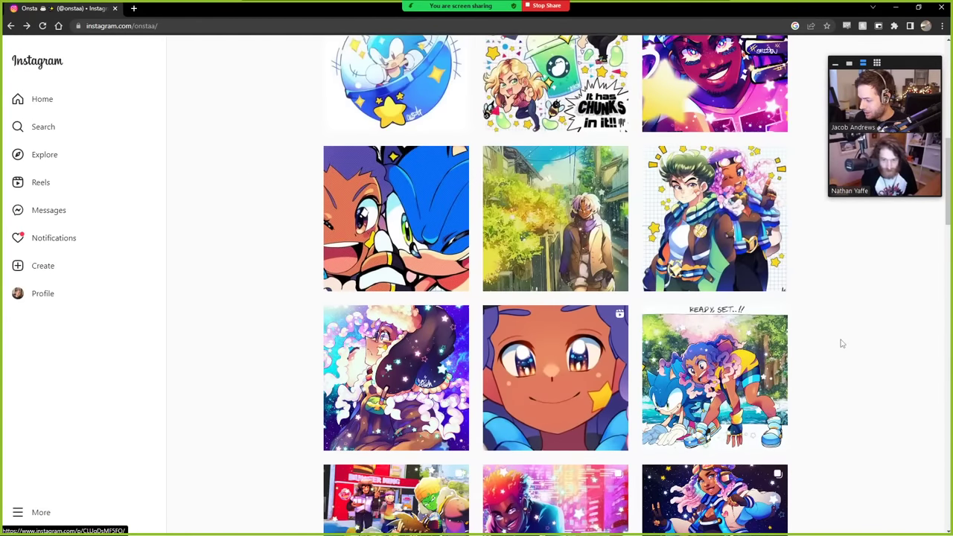
scroll(842, 344, "up", 3)
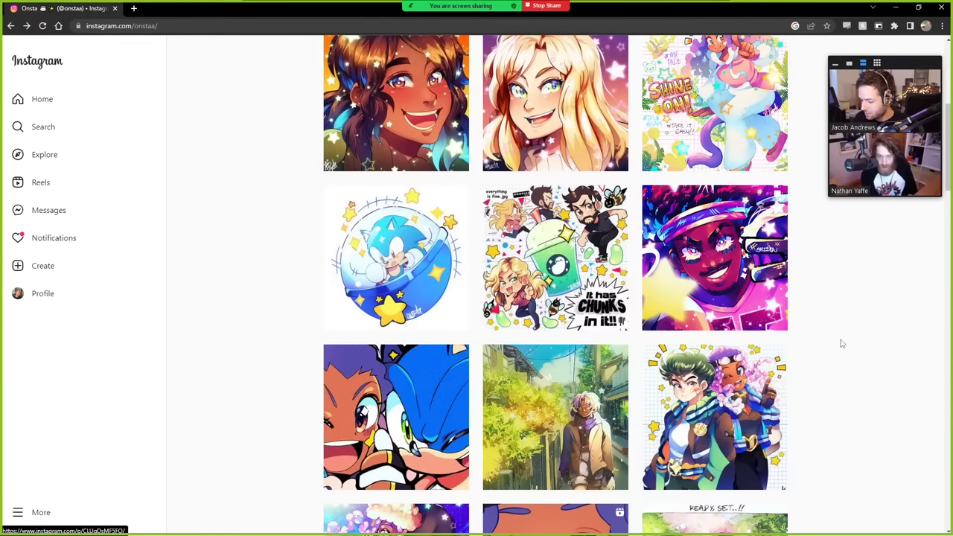
scroll(843, 343, "up", 3)
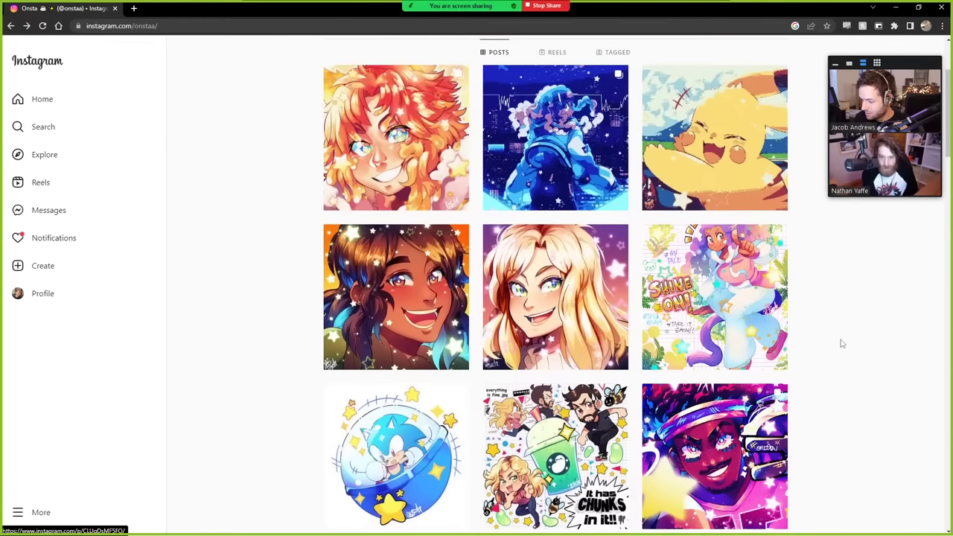
scroll(843, 343, "up", 2)
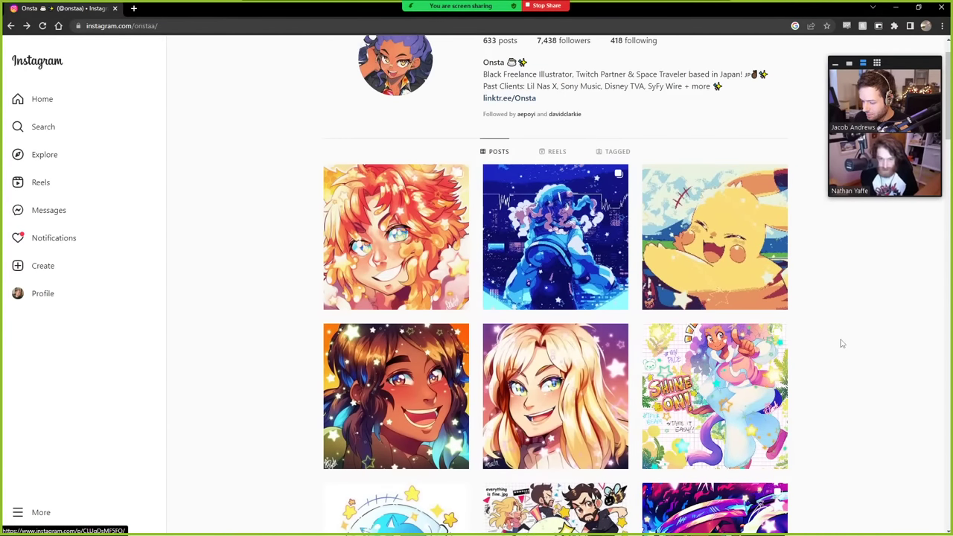
scroll(842, 343, "down", 1)
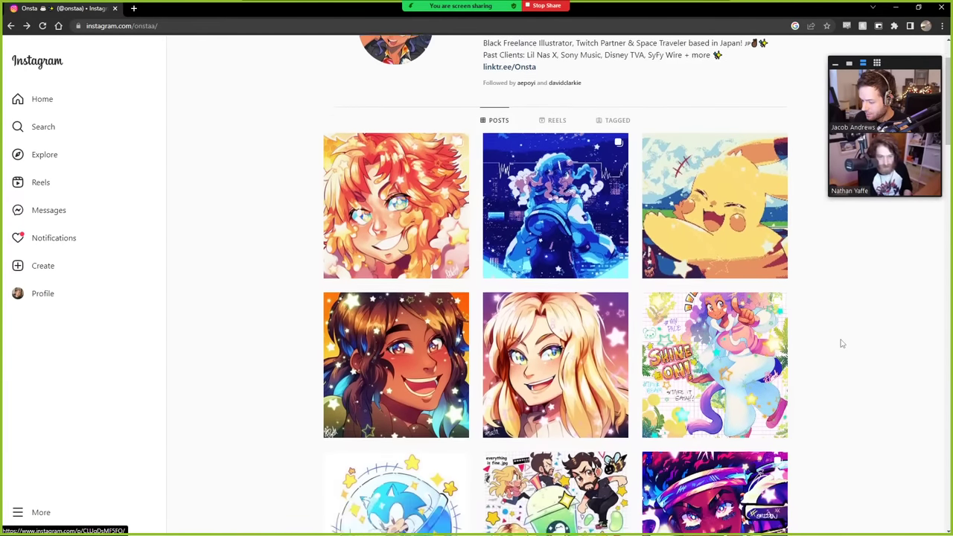
scroll(842, 344, "down", 3)
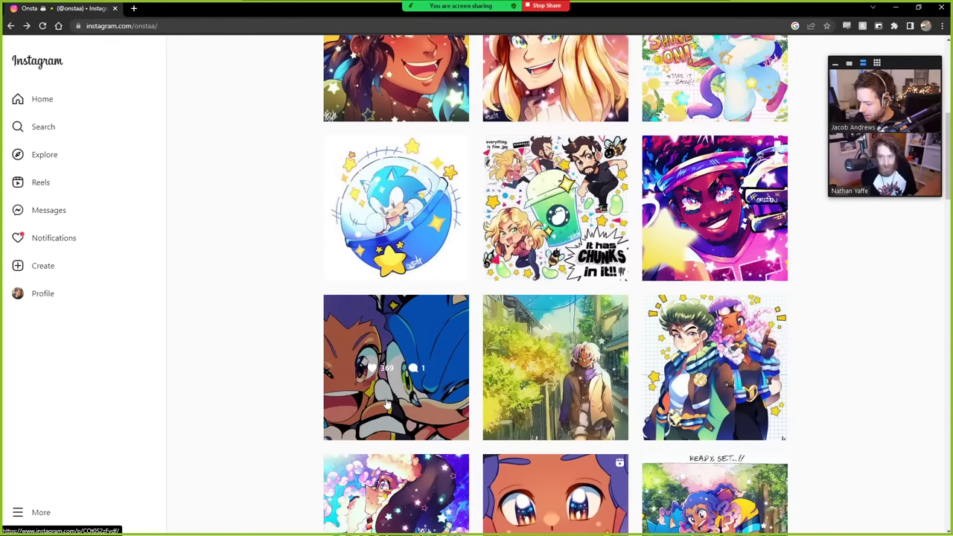
- View the Sonic post, then the SPACY EYES video post, and scroll through the grid
left_click(385, 400)
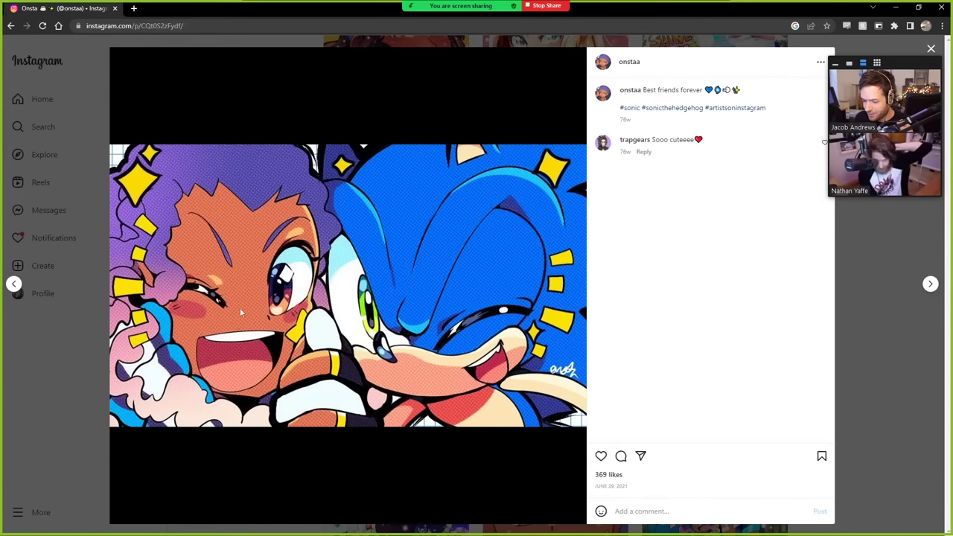
left_click(81, 373)
scroll(293, 390, "down", 2)
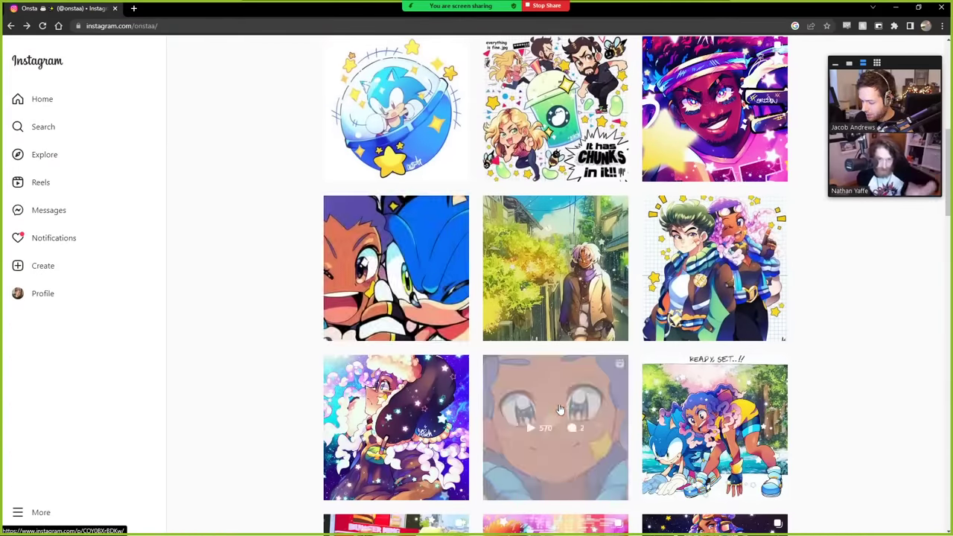
left_click(546, 405)
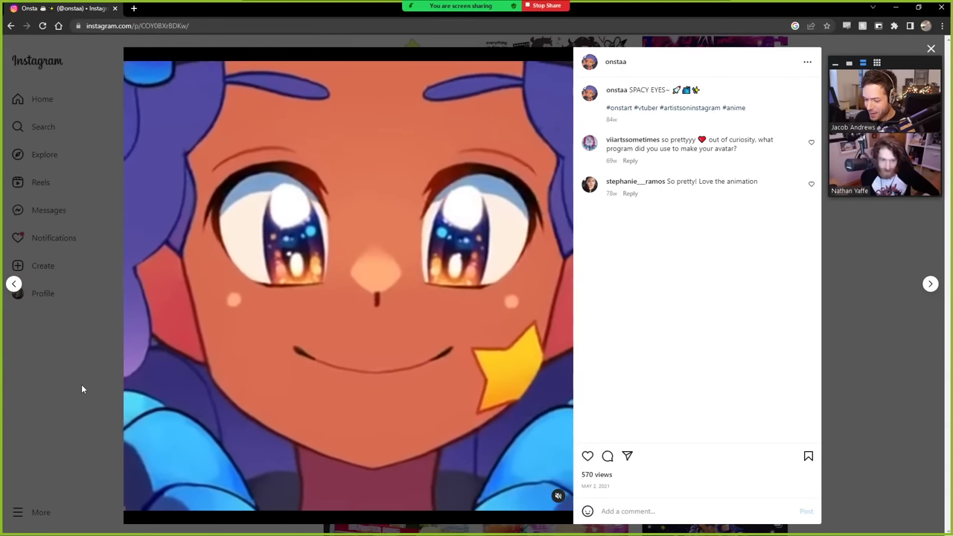
left_click(82, 387)
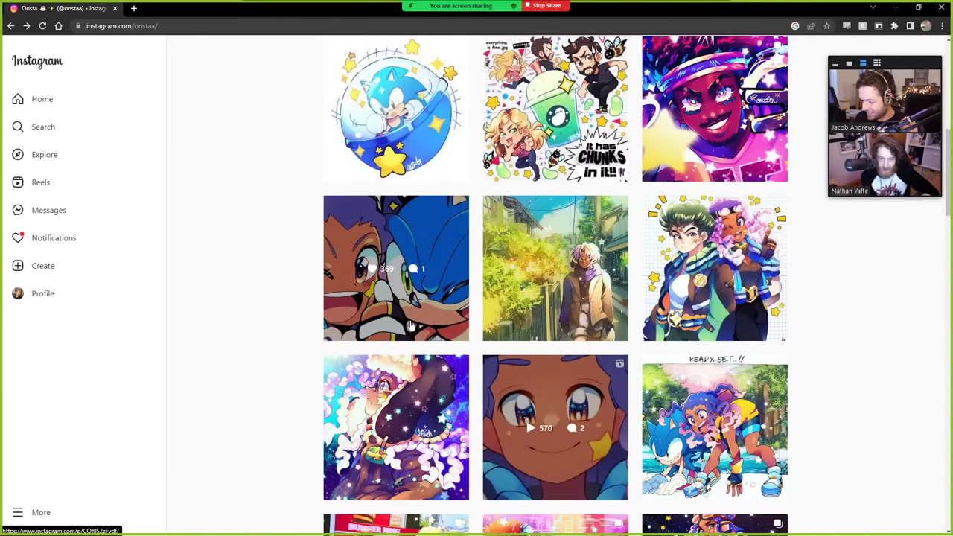
scroll(410, 325, "down", 2)
scroll(411, 325, "down", 2)
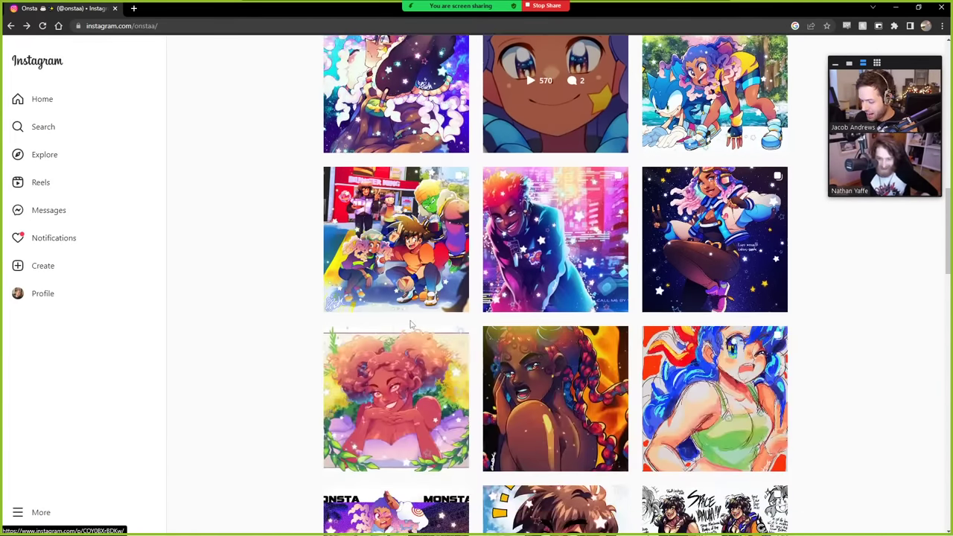
scroll(410, 325, "down", 3)
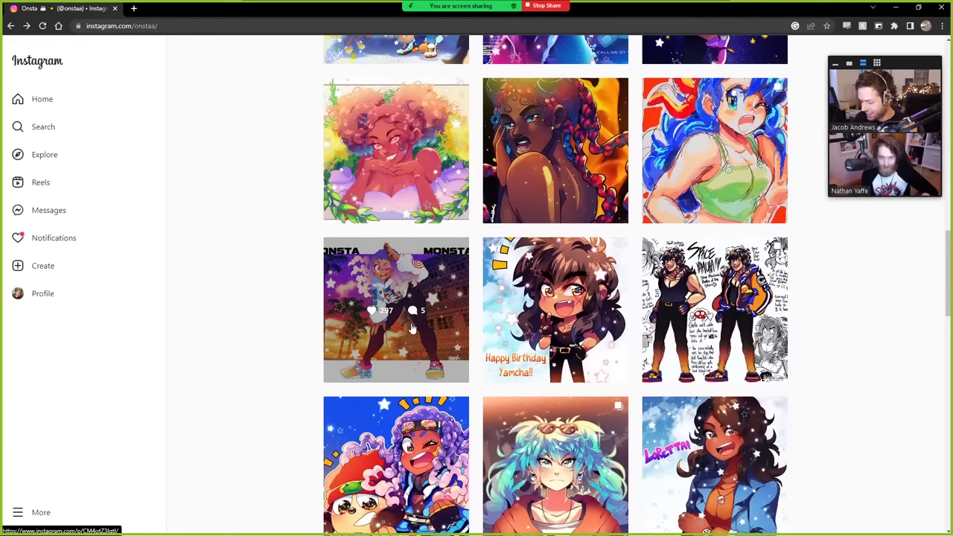
scroll(410, 325, "up", 7)
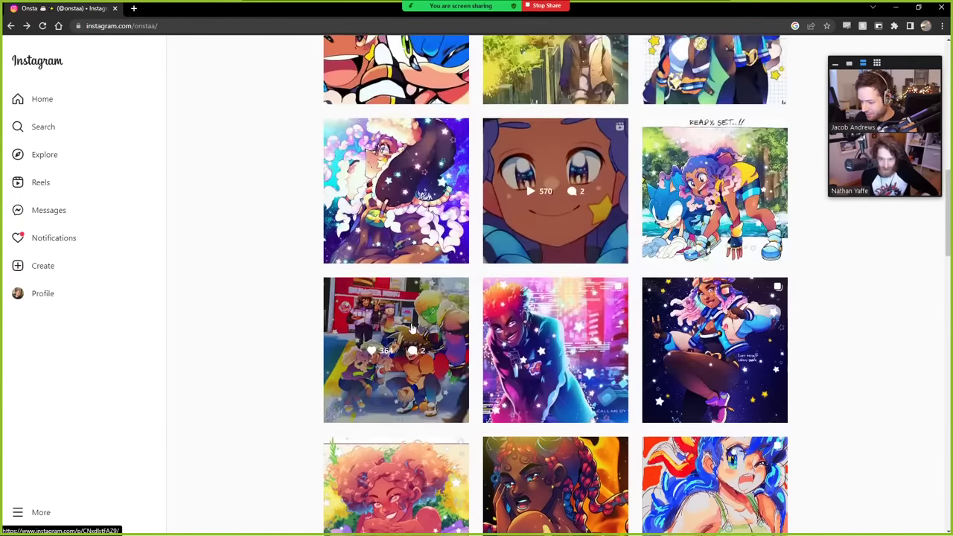
- Reopen the Sonic 'Best friends forever' post and snip its artwork to the clipboard
left_click(358, 253)
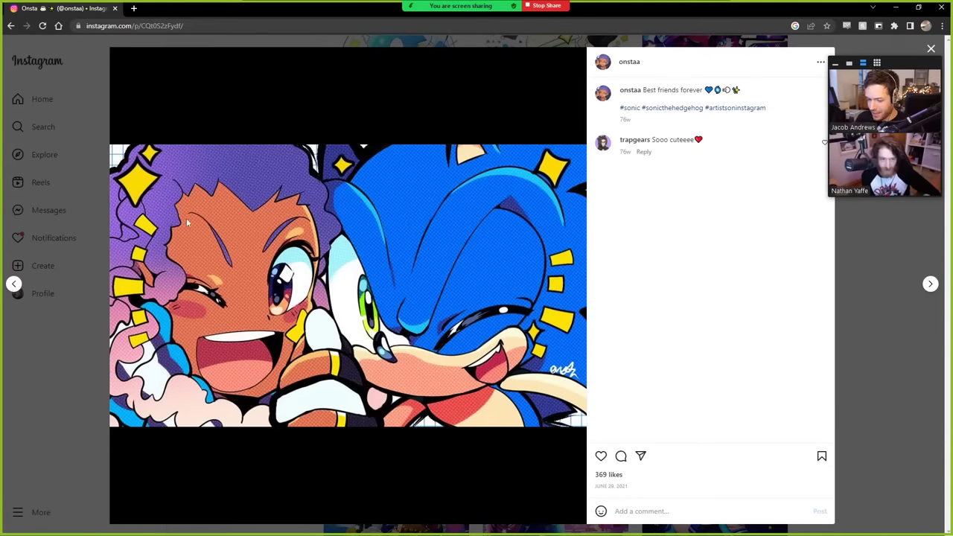
key("super+shift+s")
left_click_drag(112, 146, 585, 427)
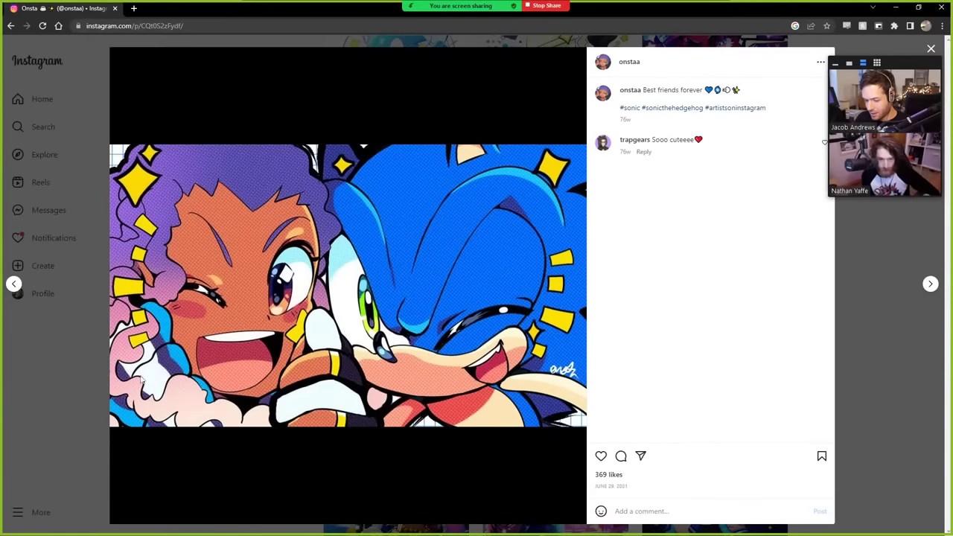
key("alt+Tab")
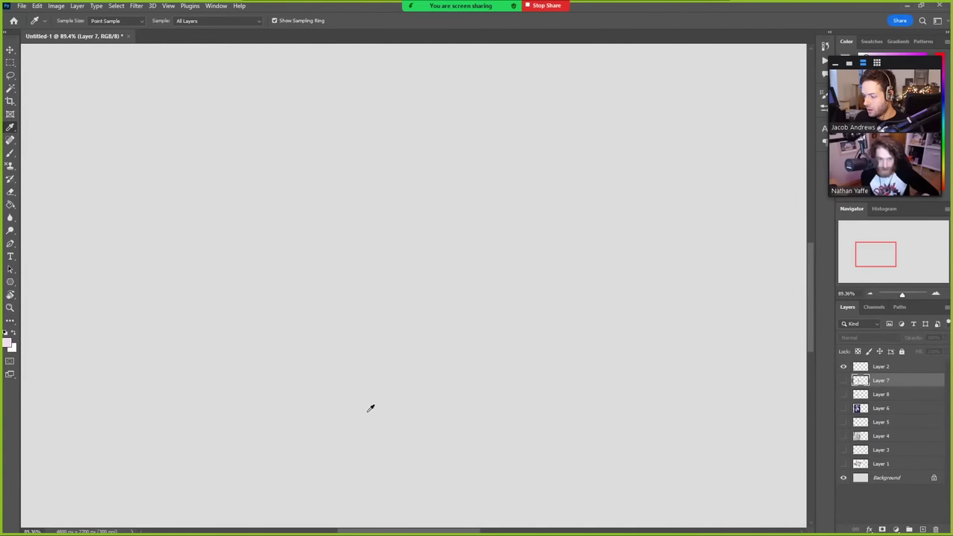
- Paste the Sonic screenshot into Photoshop and move it down and left
key("ctrl+v")
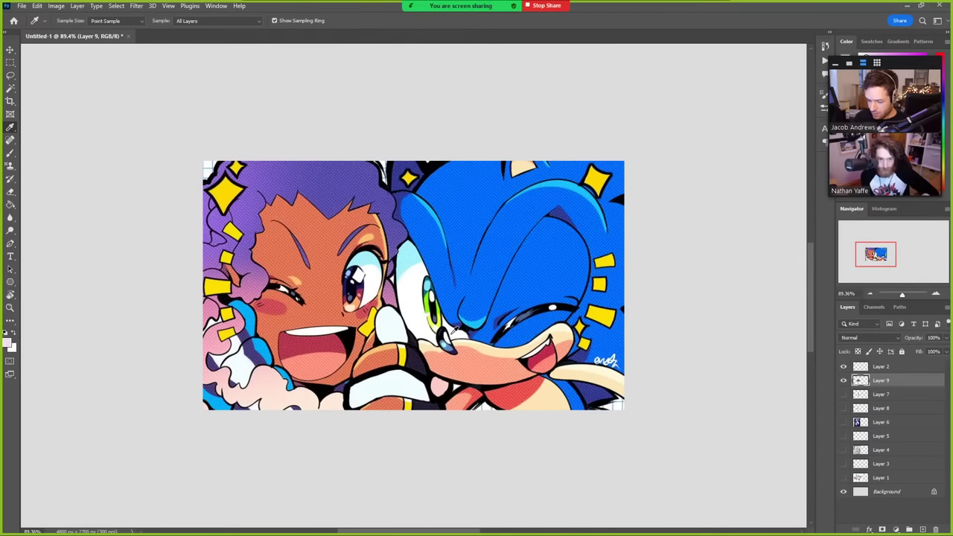
key("v")
left_click_drag(410, 318, 280, 305)
key("z")
- Copy a rectangle around the girl's eye onto Layer 10 and hide Layer 9
key("m")
key("m")
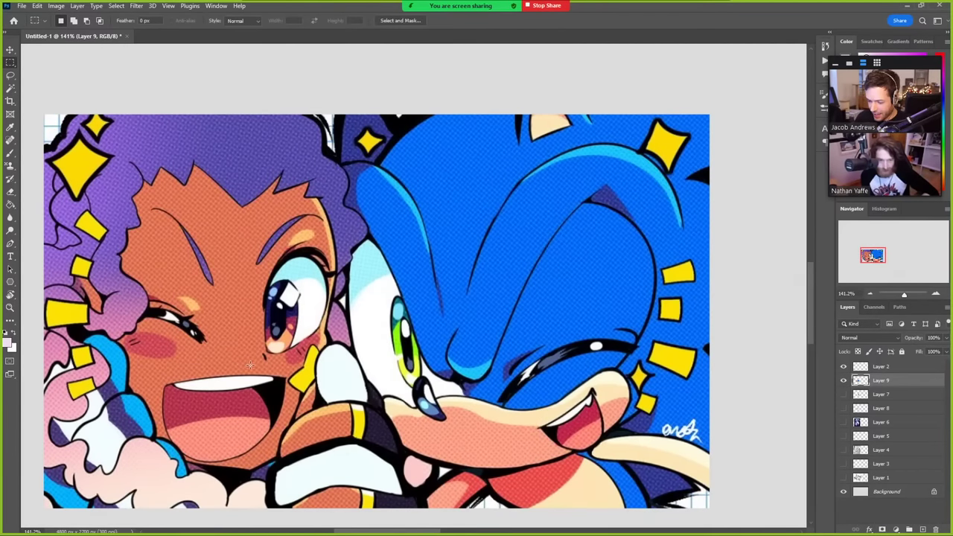
left_click_drag(250, 364, 346, 236)
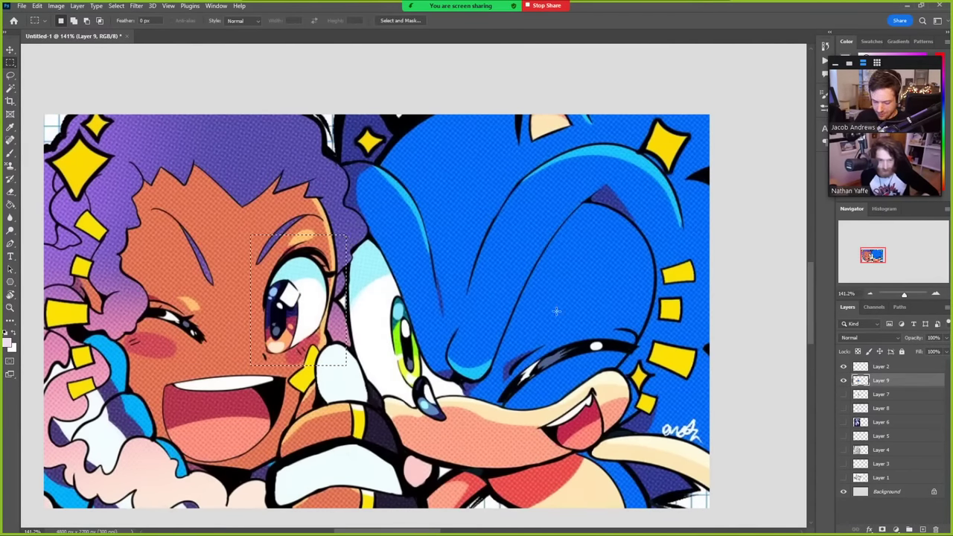
key("ctrl+j")
left_click(843, 394)
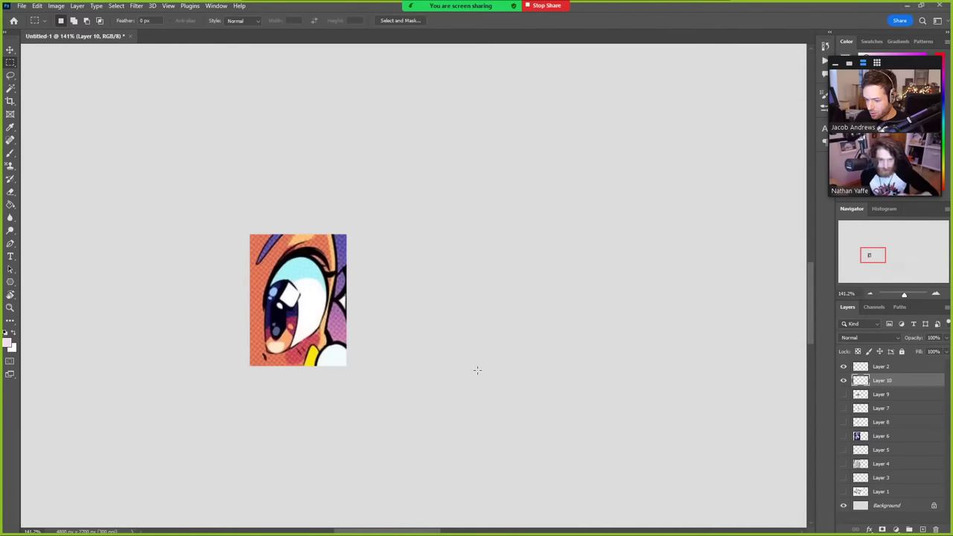
- Scale the eye crop up and shift the view so the eye sits on the left
key("z")
left_click_drag(408, 343, 383, 353)
key("v")
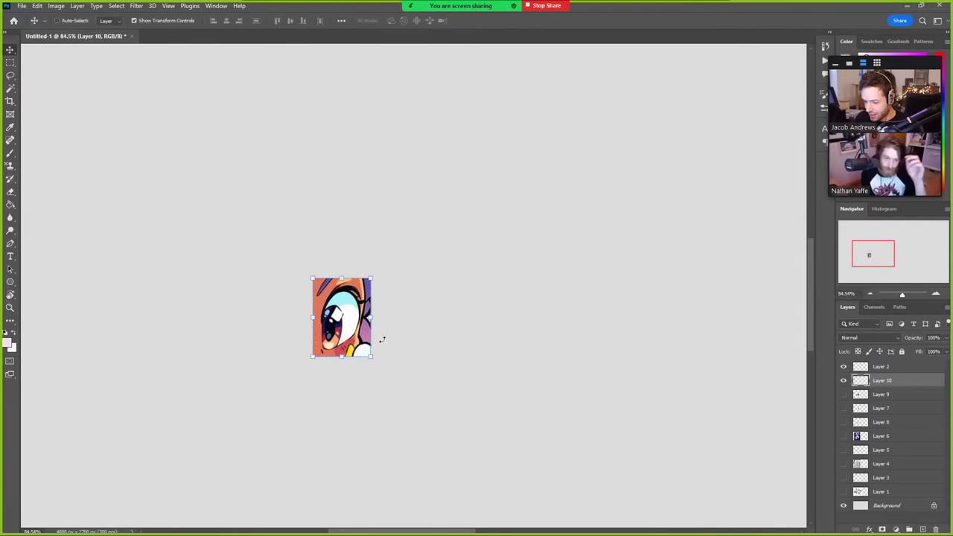
left_click_drag(376, 320, 463, 317)
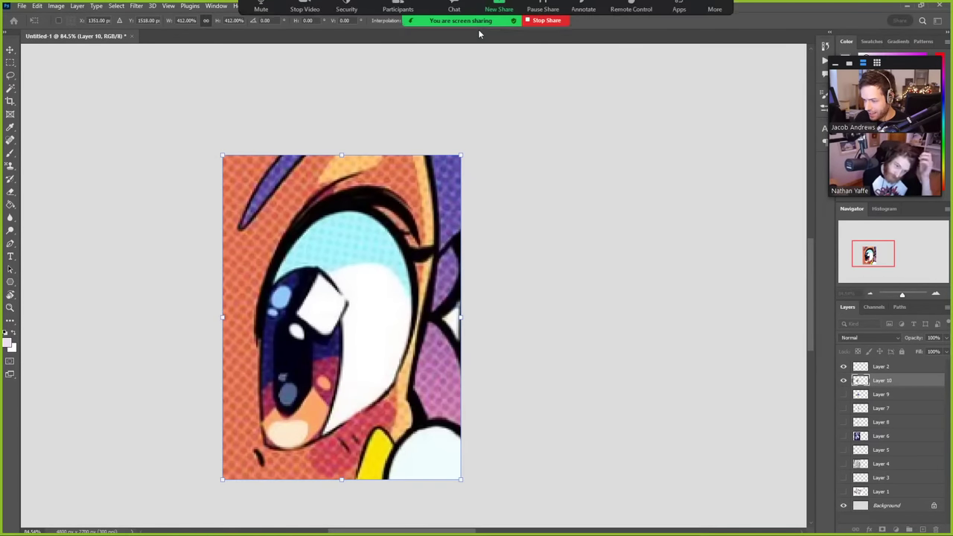
key("z")
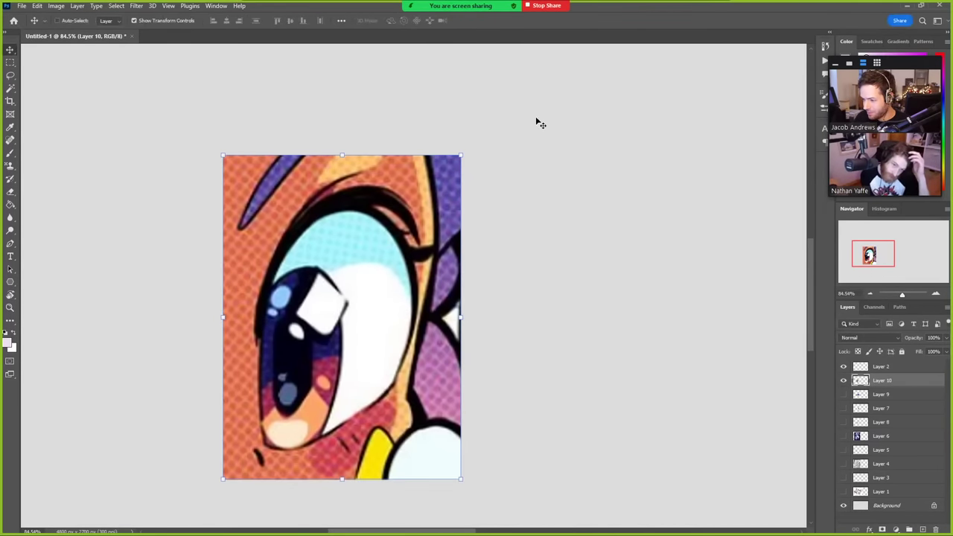
left_click_drag(538, 121, 525, 139)
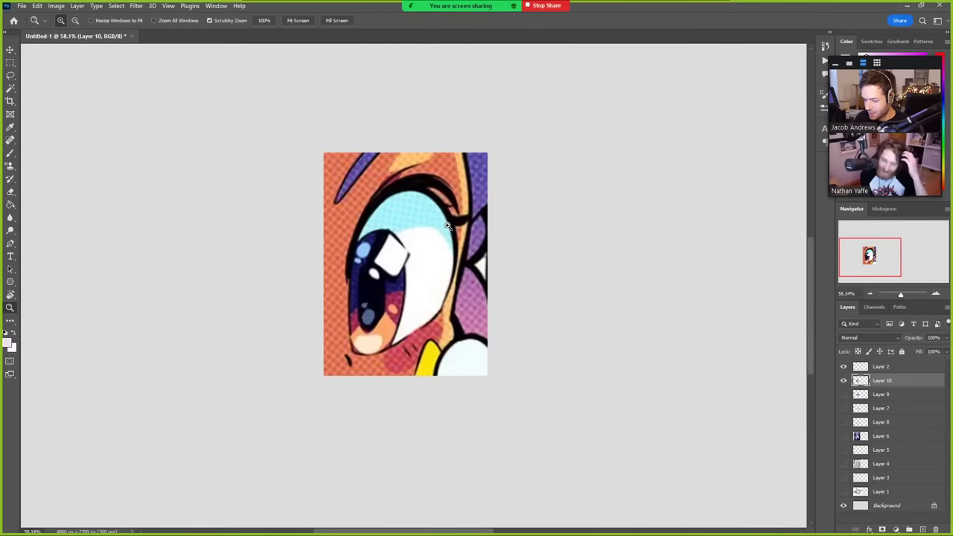
left_click_drag(438, 230, 251, 280)
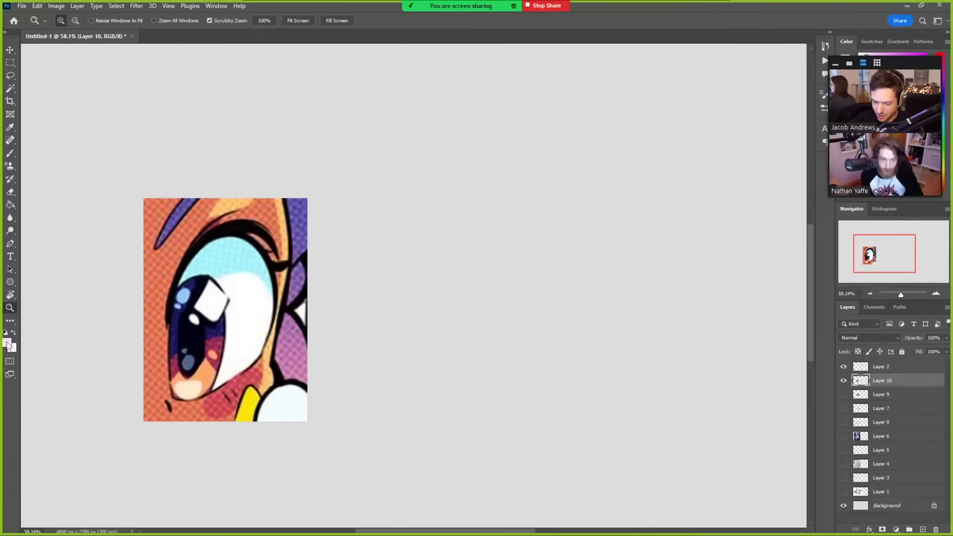
- Set the foreground colour to black and make Layer 2 the visible active layer
left_click(8, 343)
left_click(493, 290)
left_click(717, 152)
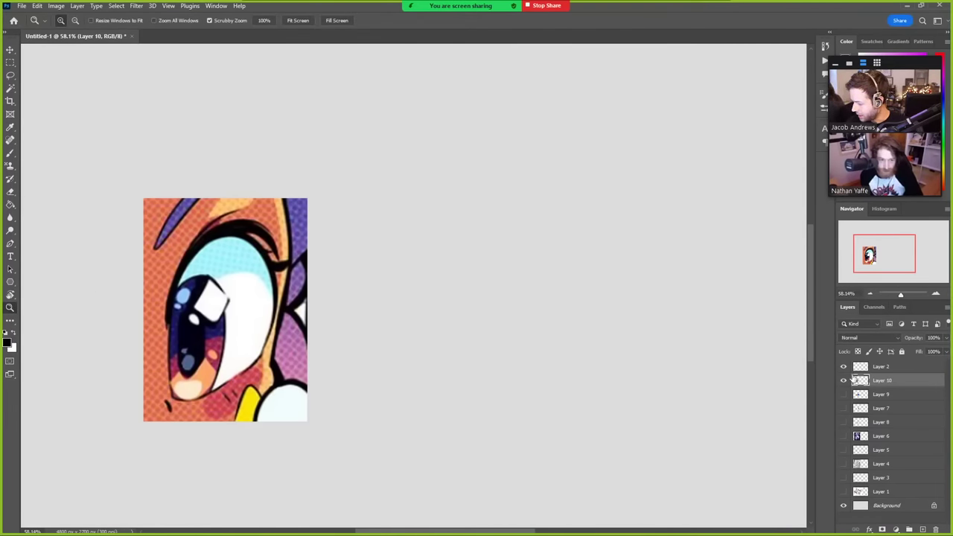
left_click(878, 366)
left_click(845, 368)
left_click(845, 367)
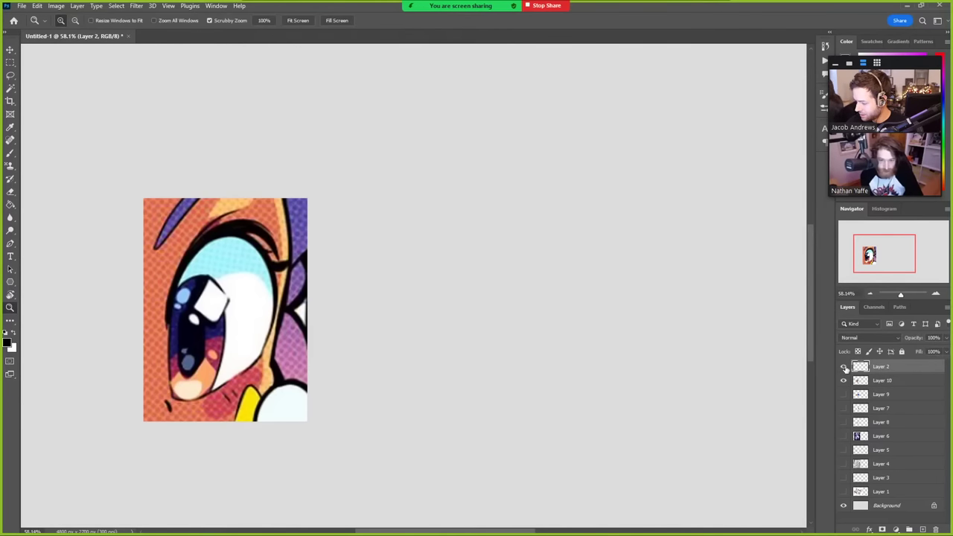
key("b")
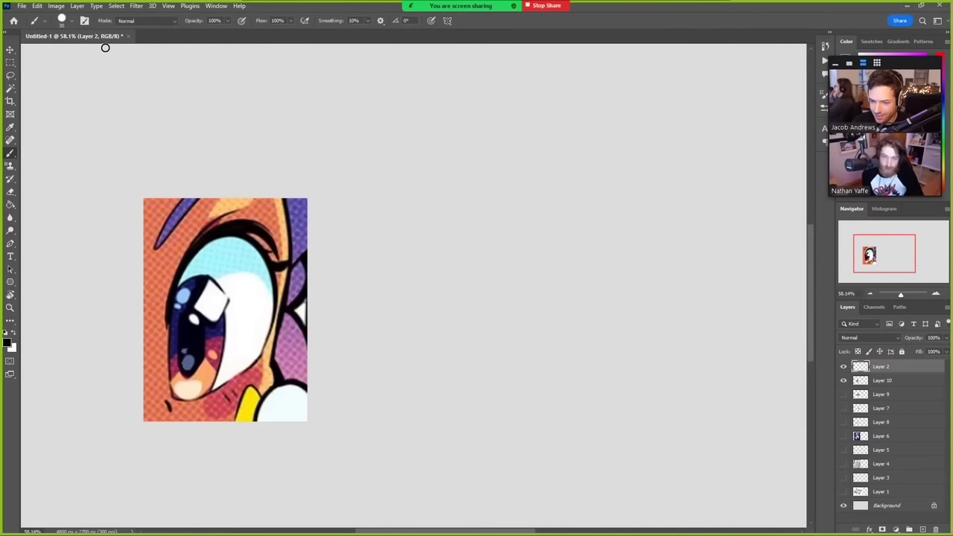
- Choose the custom inker brush preset and try out a test stroke
left_click(72, 21)
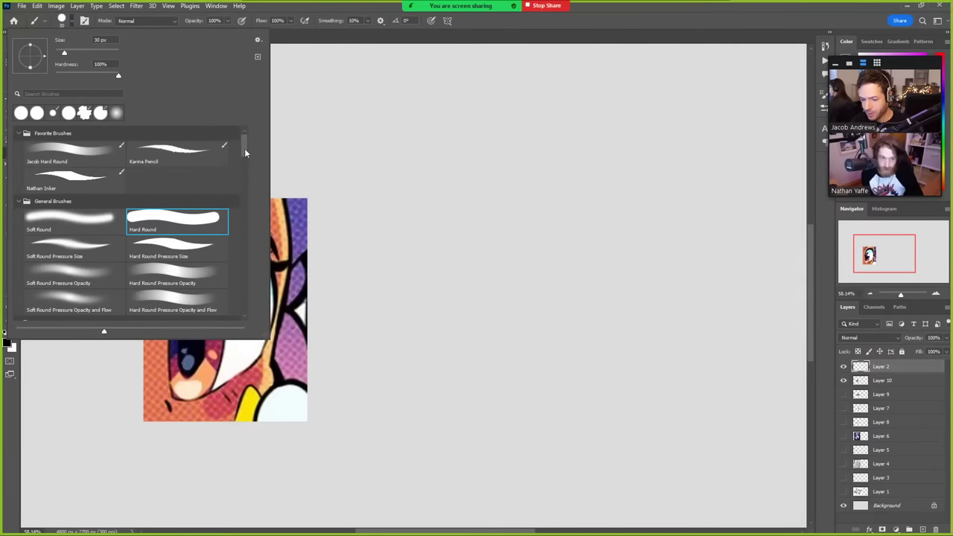
left_click(83, 186)
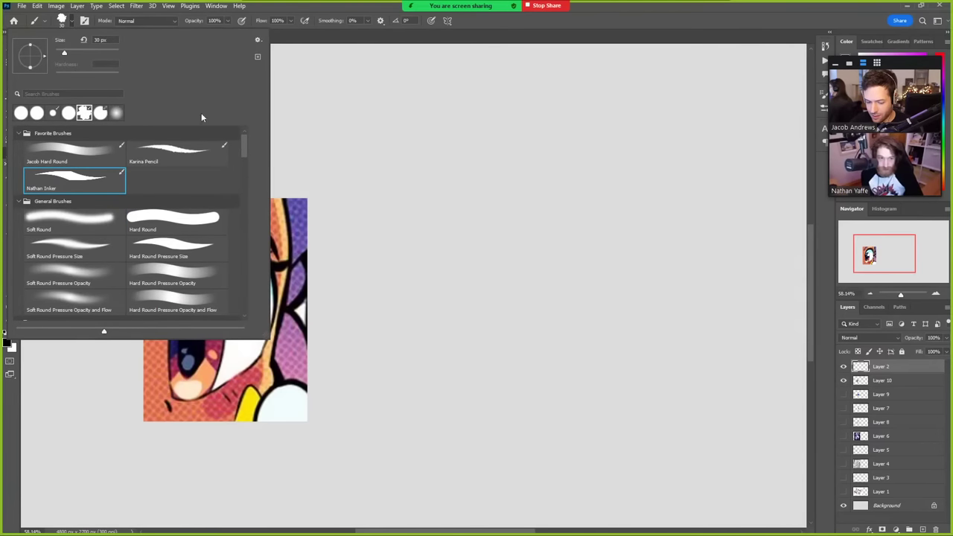
left_click(399, 41)
mouse_move(394, 285)
left_mouse_down()
mouse_move(449, 321)
mouse_move(464, 294)
left_mouse_up()
key("ctrl+z")
key("ctrl+z")
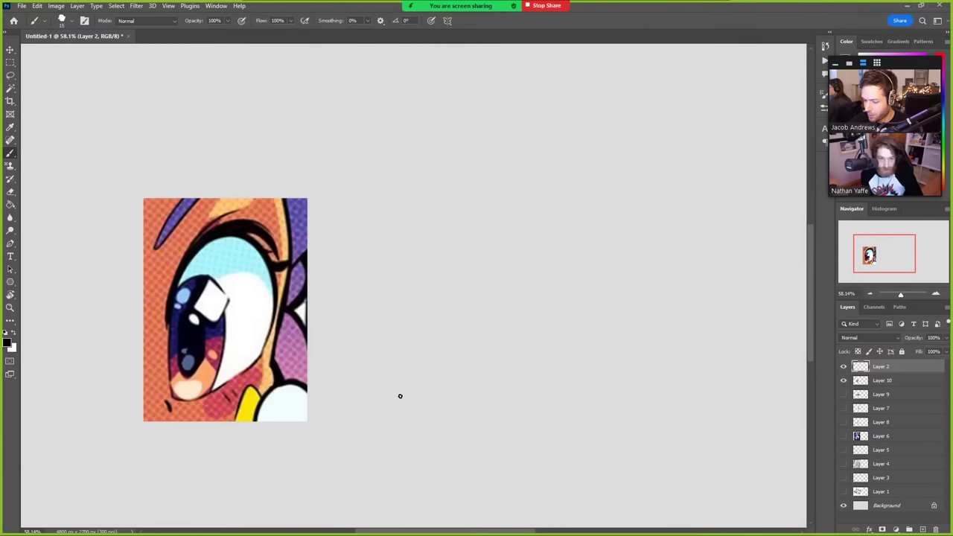
- Draw the eye outline's left side, top arch and right side, redoing strokes as needed
left_click_drag(401, 385, 409, 277)
key("ctrl+z")
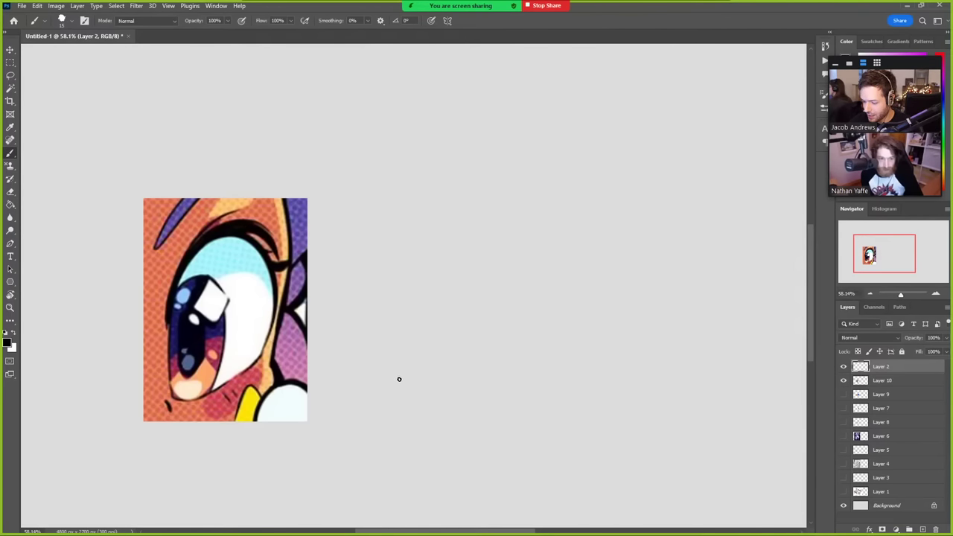
mouse_move(399, 381)
left_mouse_down()
mouse_move(415, 268)
mouse_move(466, 313)
left_mouse_up()
key("ctrl+z")
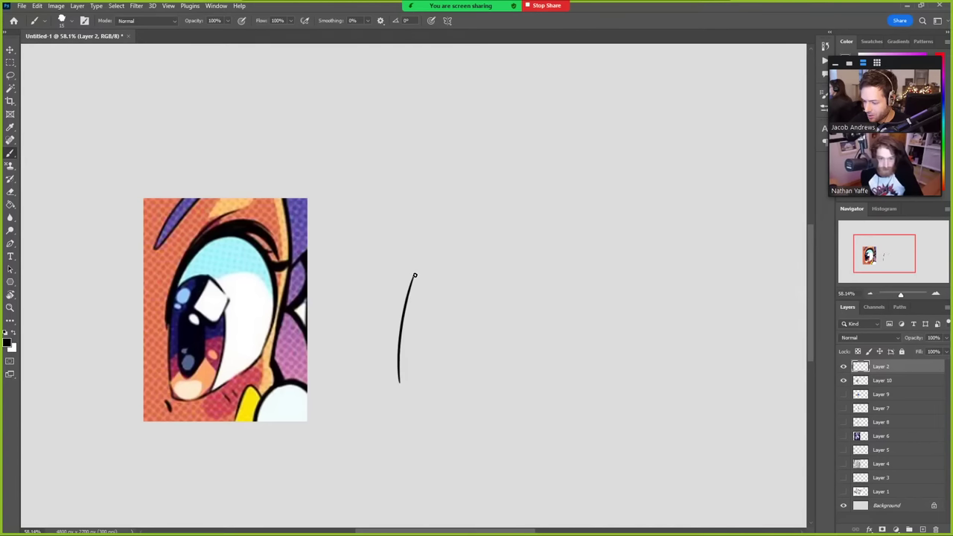
mouse_move(414, 274)
left_mouse_down()
mouse_move(465, 320)
mouse_move(469, 334)
mouse_move(450, 381)
left_mouse_up()
key("ctrl+z")
mouse_move(466, 313)
left_mouse_down()
mouse_move(439, 385)
mouse_move(463, 349)
mouse_move(449, 385)
left_mouse_up()
key("ctrl+z")
- Erase the top arch's right end and redraw the square highlight's edge
key("e")
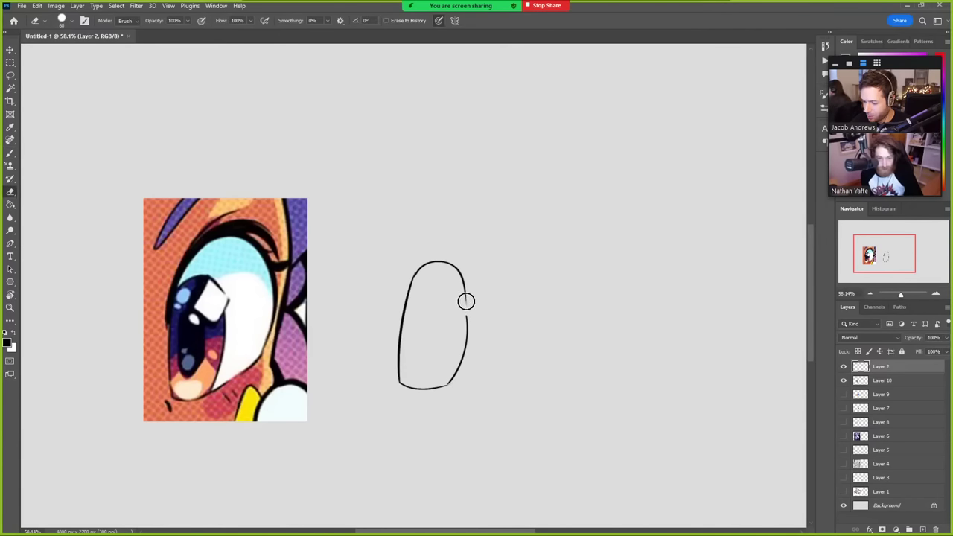
left_click_drag(466, 300, 464, 266)
key("b")
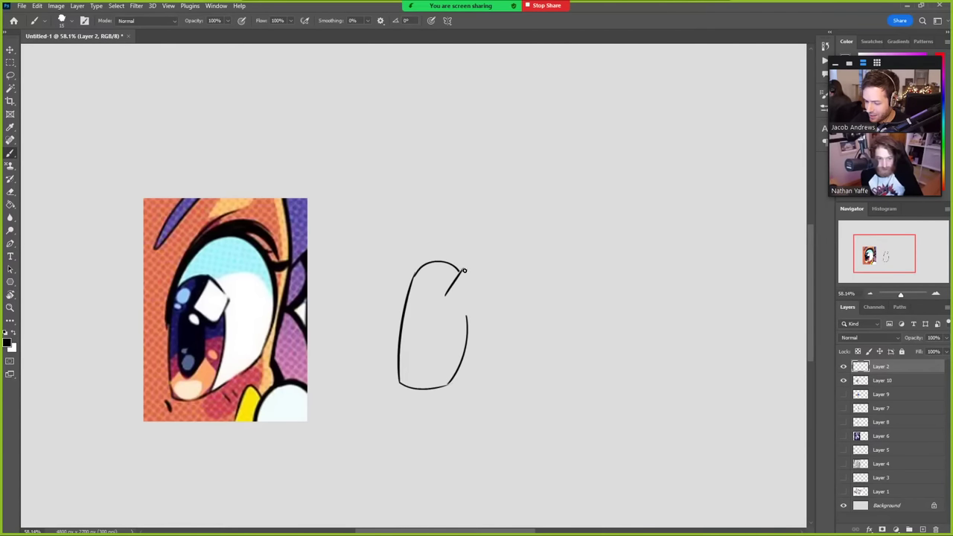
key("ctrl+z")
mouse_move(441, 296)
left_mouse_down()
mouse_move(466, 271)
mouse_move(479, 290)
mouse_move(441, 294)
mouse_move(470, 312)
mouse_move(463, 320)
mouse_move(482, 292)
left_mouse_up()
key("ctrl+z")
key("ctrl+z")
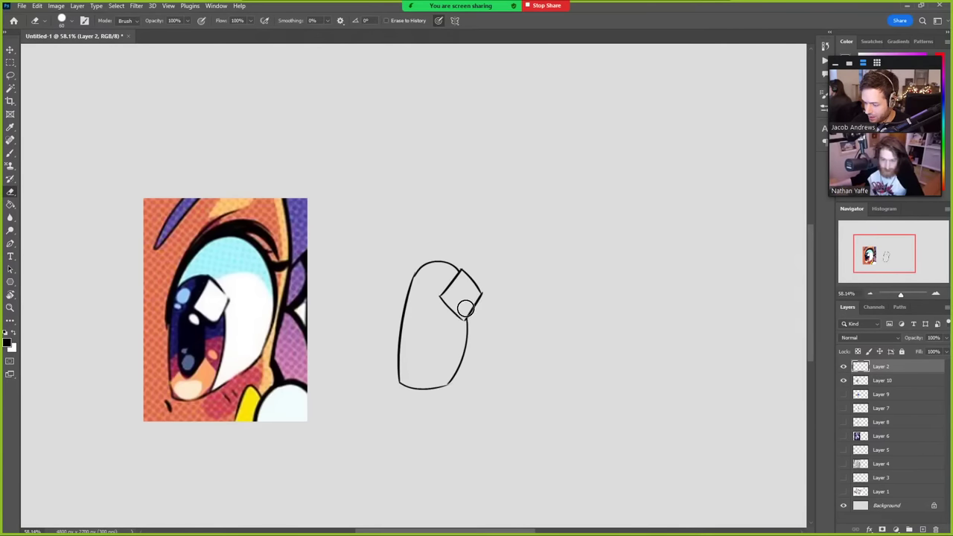
- Draw the curved inner line that closes the pupil loop
left_click_drag(436, 295, 422, 350)
key("ctrl+z")
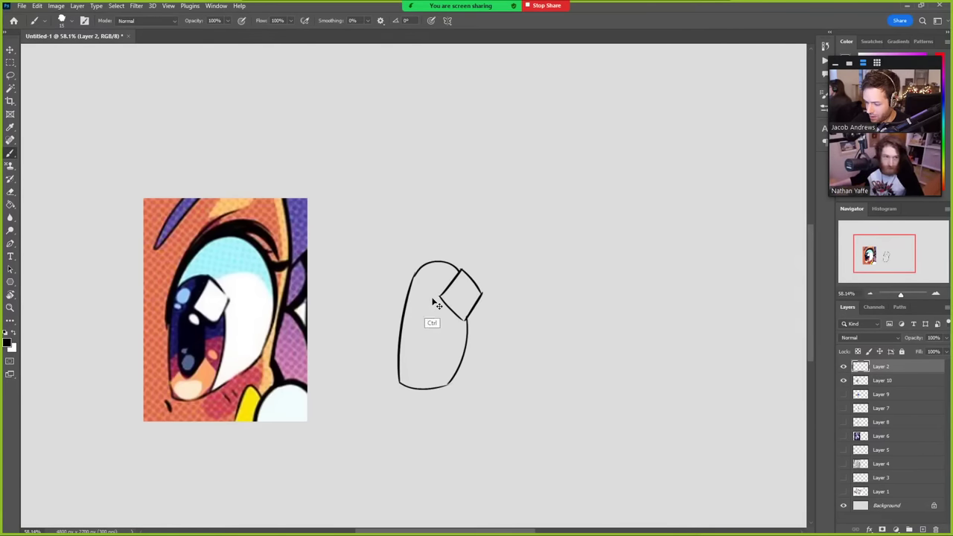
left_click_drag(438, 294, 414, 325)
key("ctrl+z")
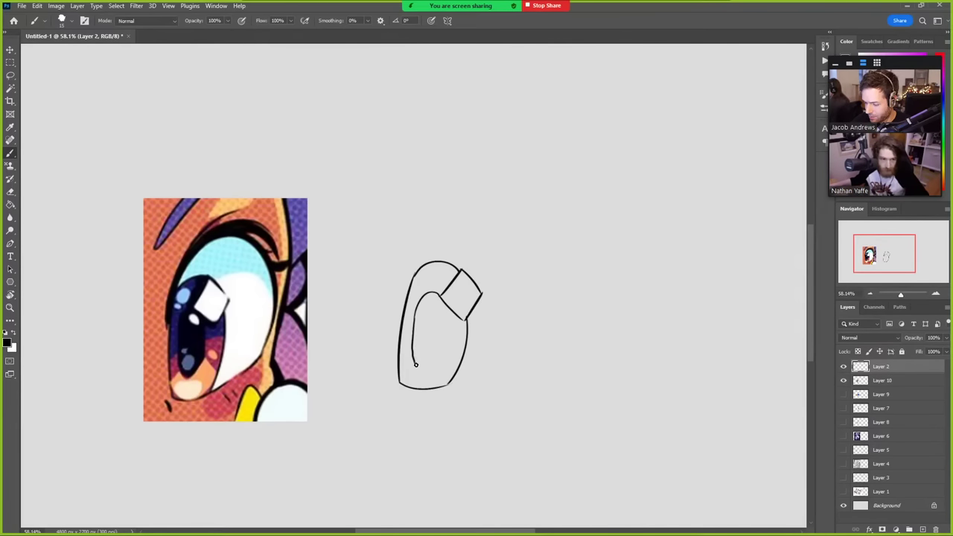
key("ctrl+z")
mouse_move(413, 318)
left_mouse_down()
mouse_move(419, 369)
mouse_move(431, 367)
mouse_move(423, 373)
mouse_move(441, 361)
mouse_move(447, 304)
left_mouse_up()
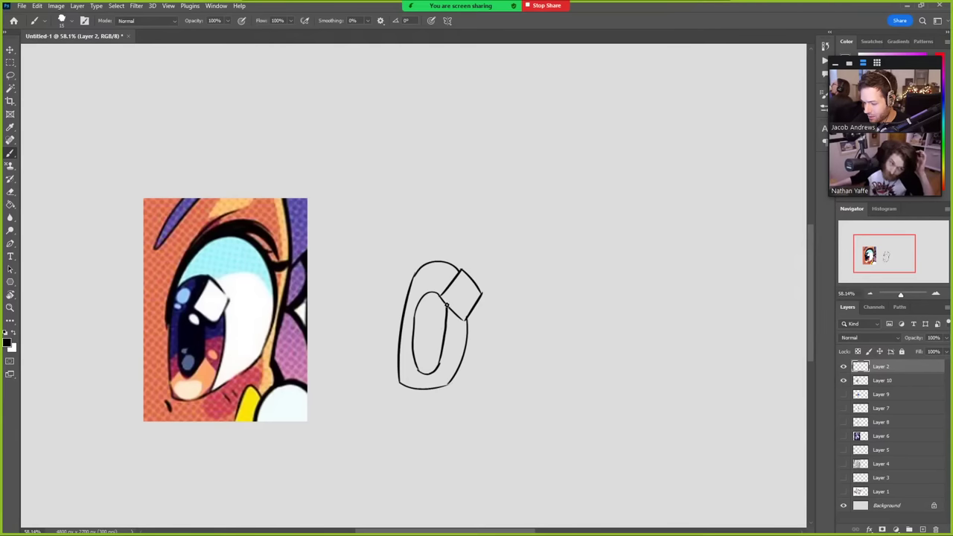
- Fill the inner pupil loop with black and cover the white gap at its left edge
key("g")
left_click(440, 355)
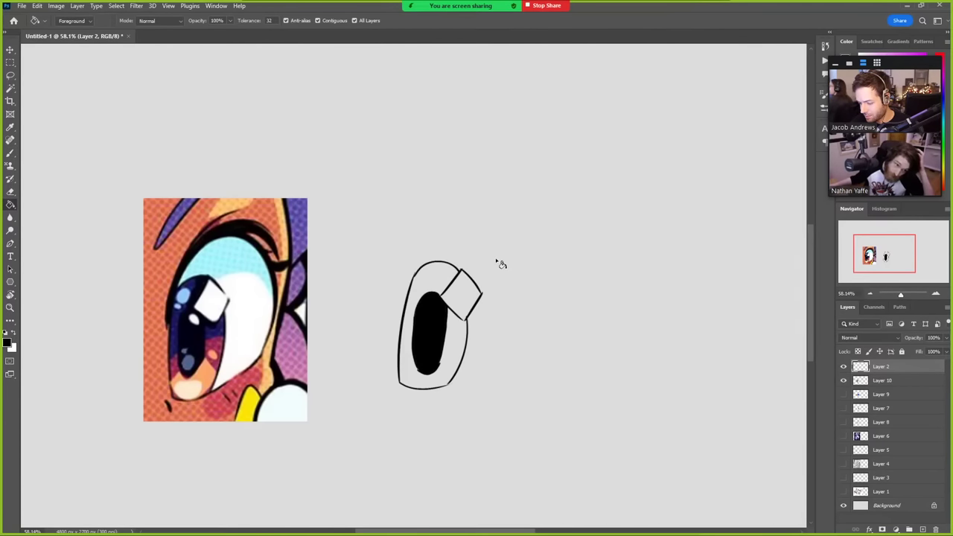
key("b")
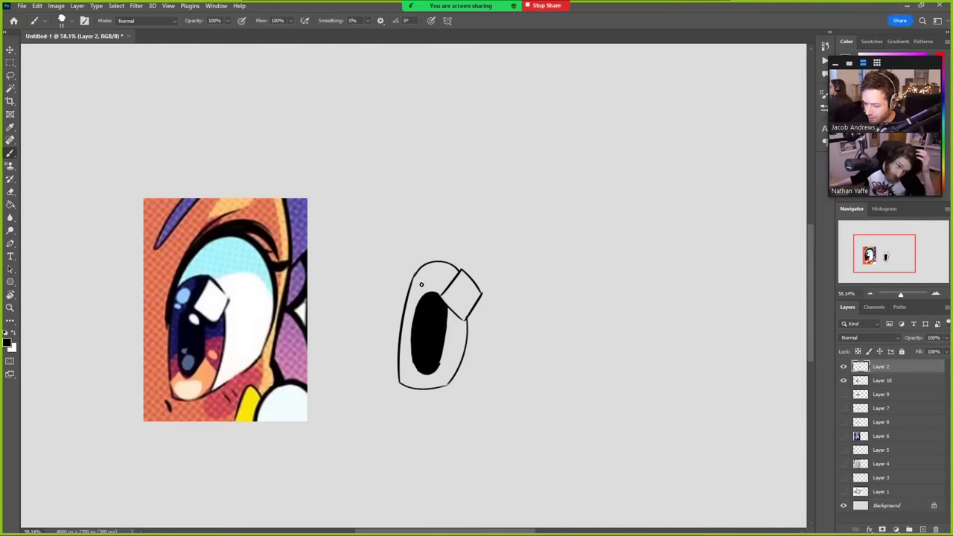
left_click_drag(413, 359, 421, 318)
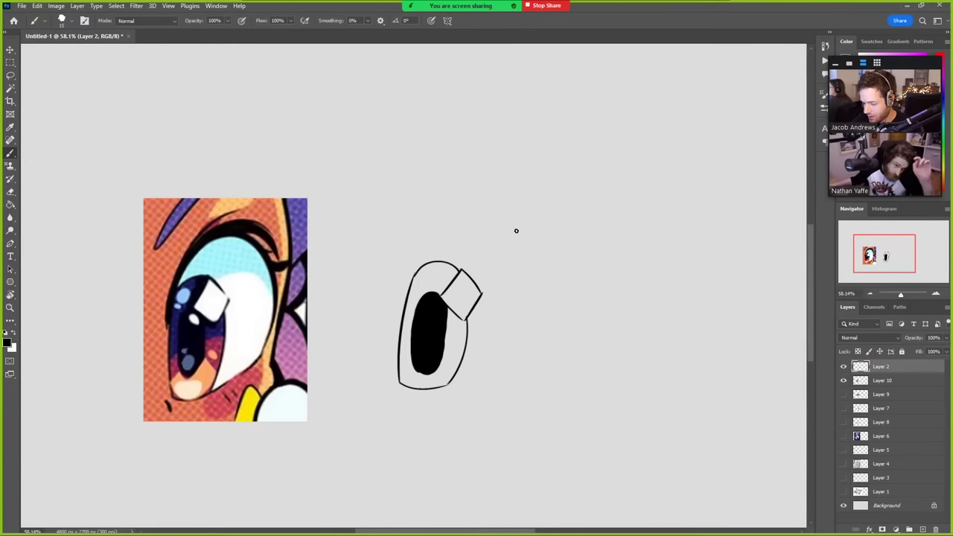
- Erase part of the pupil's left side, compare with undo and redo, then keep it fully black
key("e")
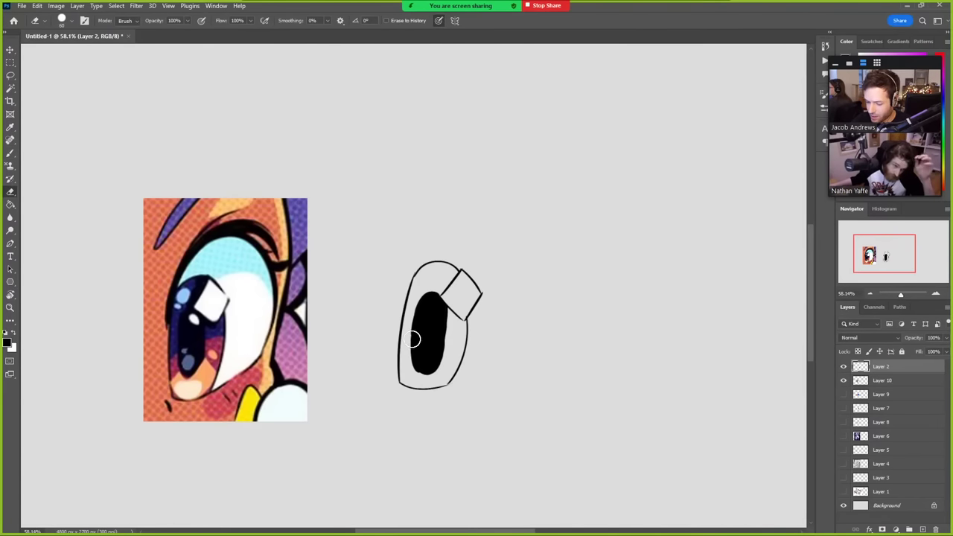
left_click_drag(409, 370, 425, 275)
key("ctrl+z")
key("ctrl+shift+z")
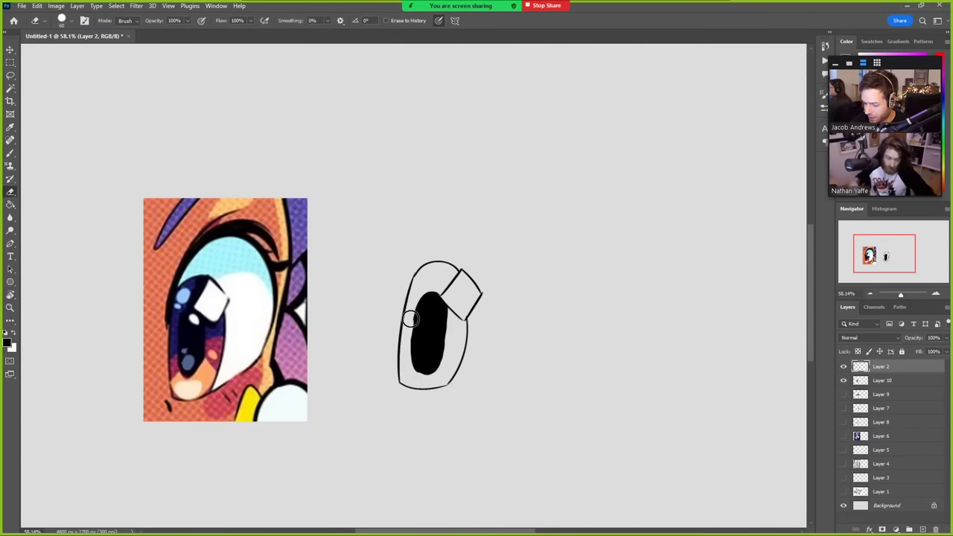
key("ctrl+z")
key("ctrl+shift+z")
key("ctrl+z")
key("ctrl+shift+z")
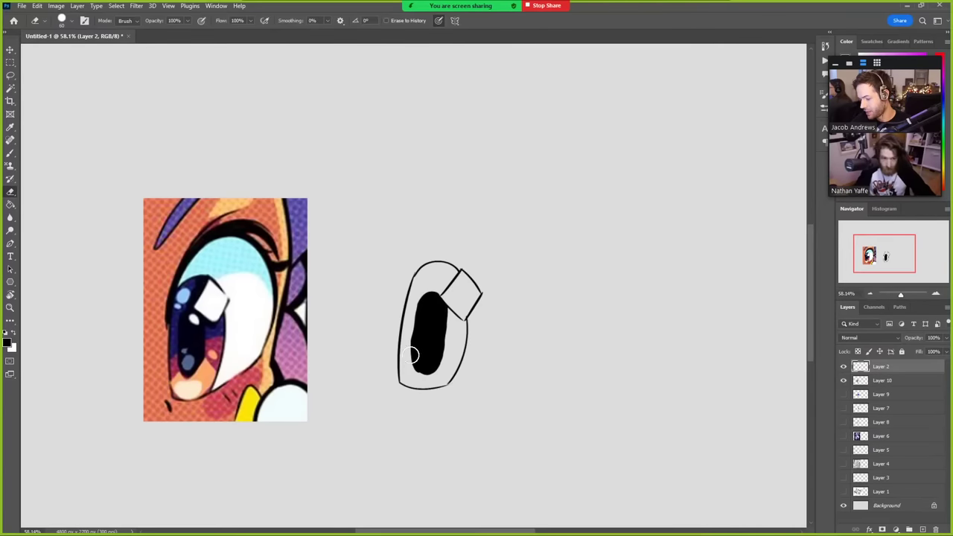
key("ctrl+z")
key("ctrl+shift+z")
key("ctrl+z")
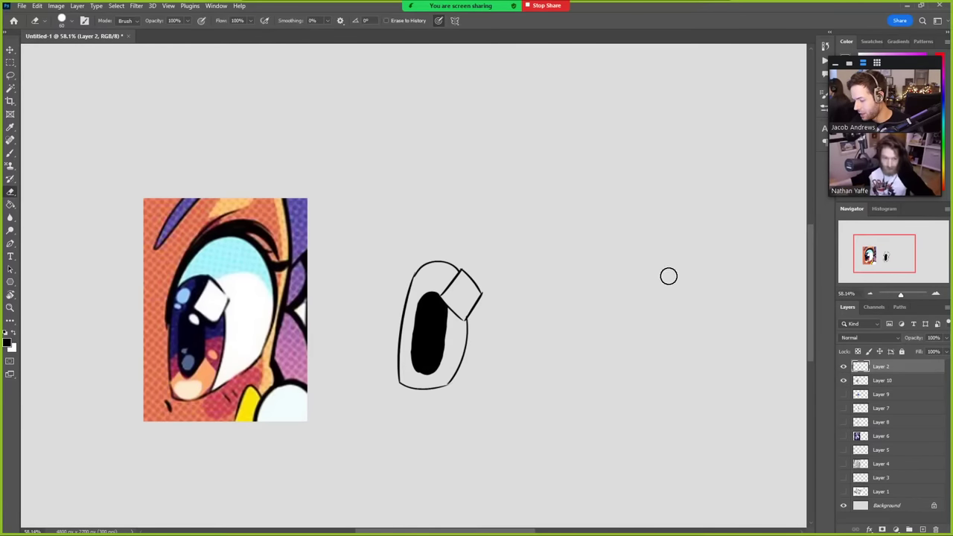
- Extend the black pupil up the highlight's left edge and along its lower edge
key("b")
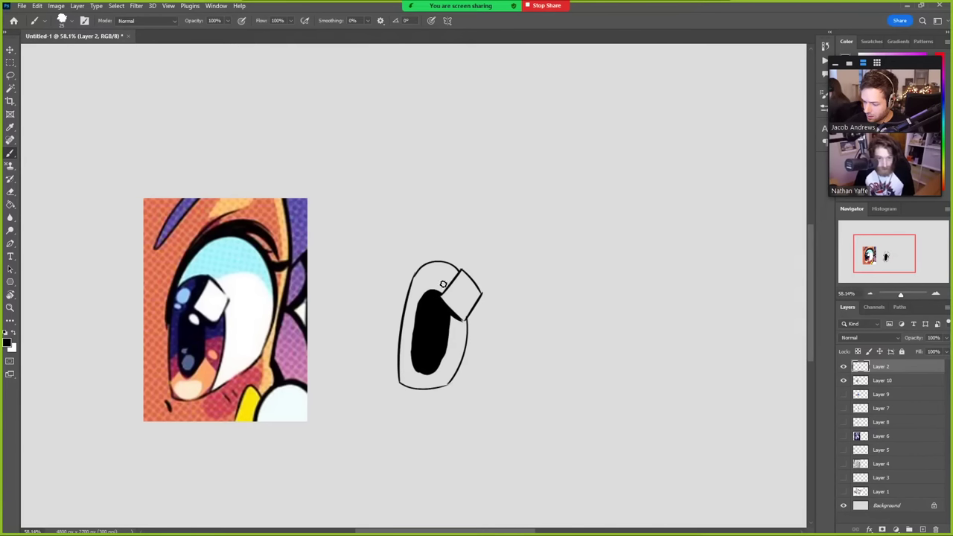
left_click_drag(438, 293, 458, 272)
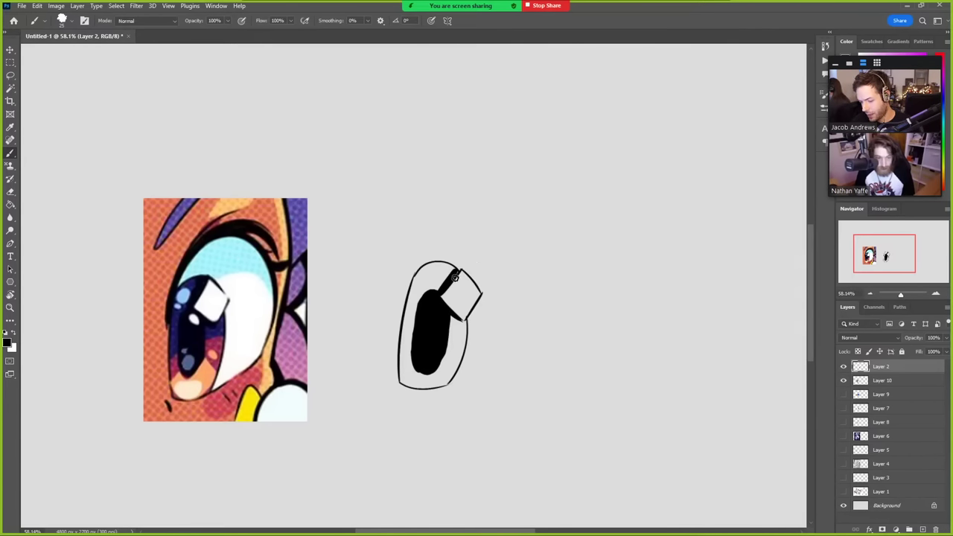
left_click_drag(450, 315, 460, 321)
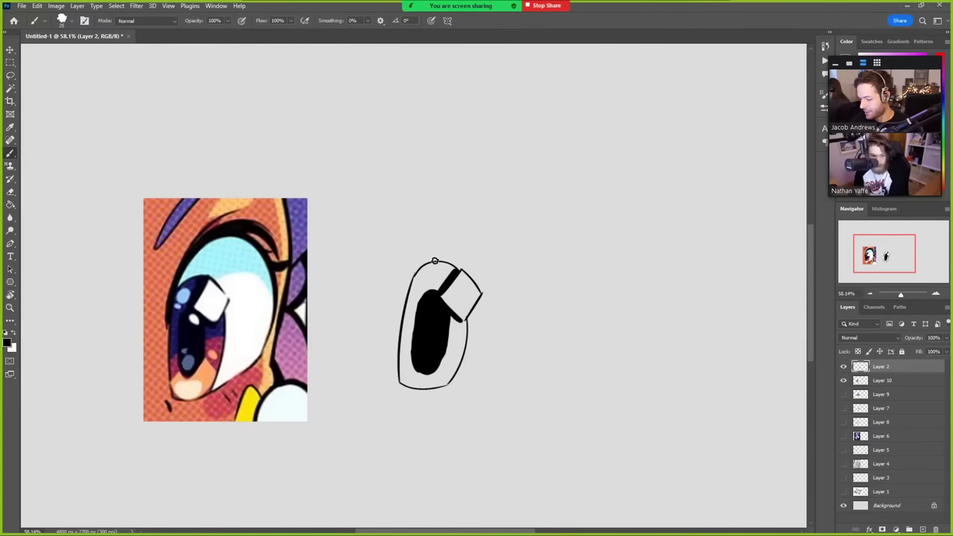
- Erase the pupil's lower-right and left edges into a tapered shape, then make Layer 10 active
key("e")
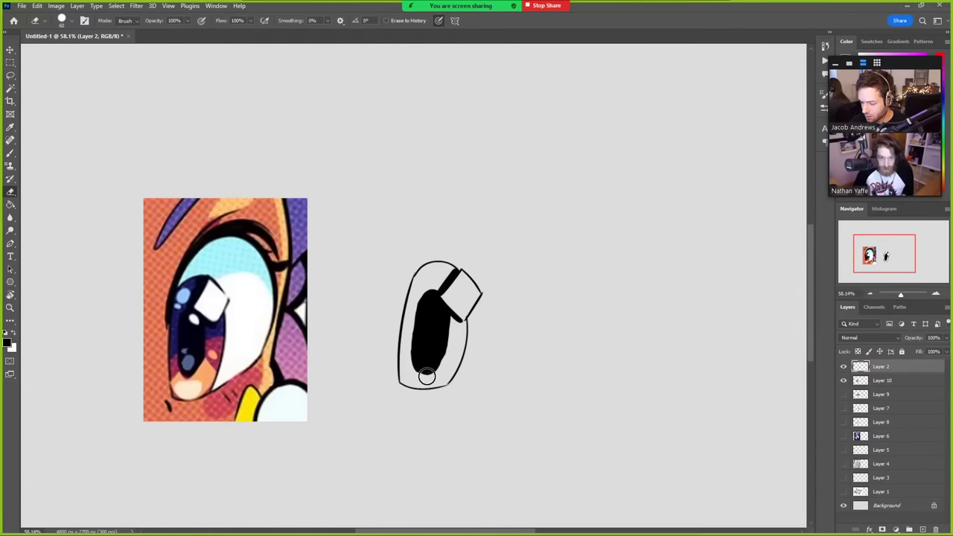
left_click_drag(431, 379, 453, 334)
mouse_move(404, 360)
left_mouse_down()
mouse_move(418, 375)
mouse_move(411, 357)
mouse_move(421, 302)
left_mouse_up()
key("ctrl+z")
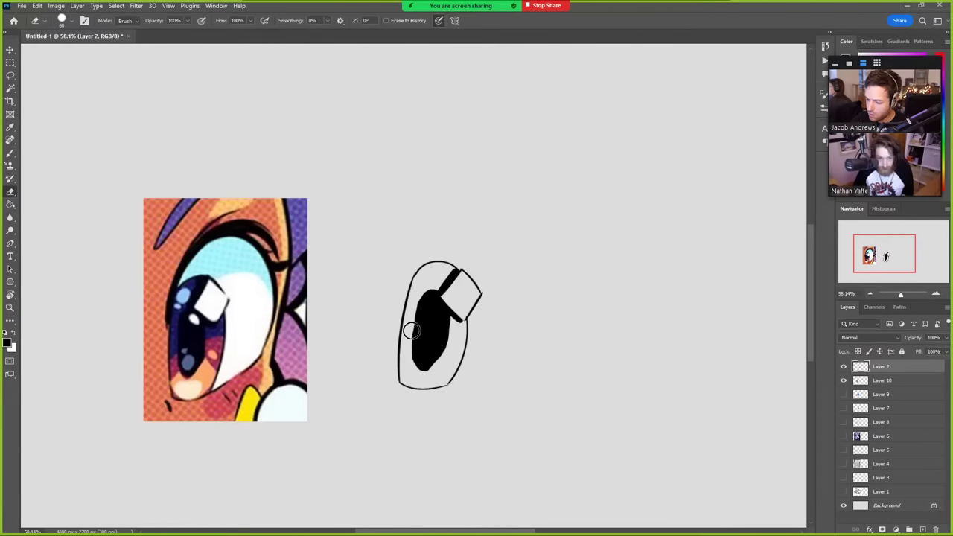
mouse_move(410, 364)
left_mouse_down()
mouse_move(429, 264)
mouse_move(406, 355)
mouse_move(421, 292)
left_mouse_up()
key("ctrl+z")
key("ctrl+z")
key("ctrl+shift+z")
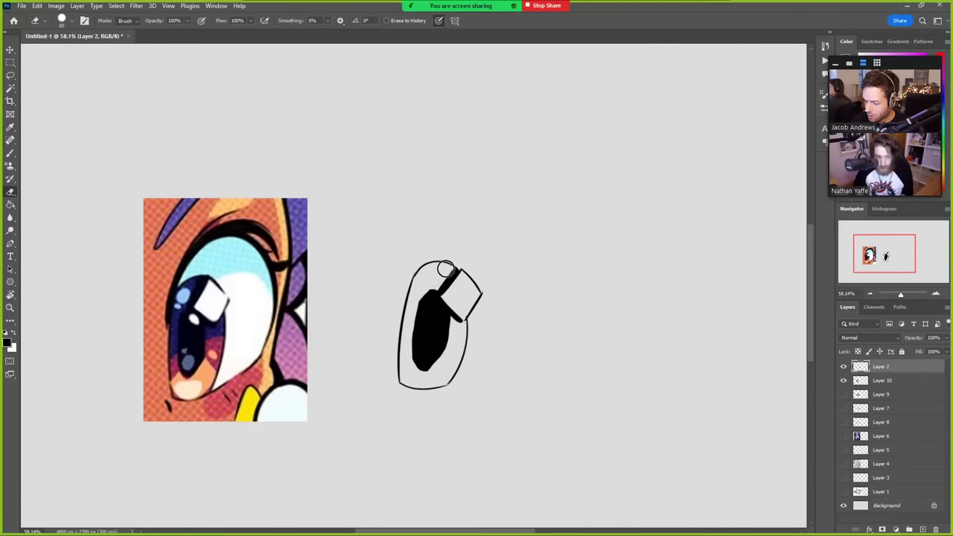
left_click(897, 383)
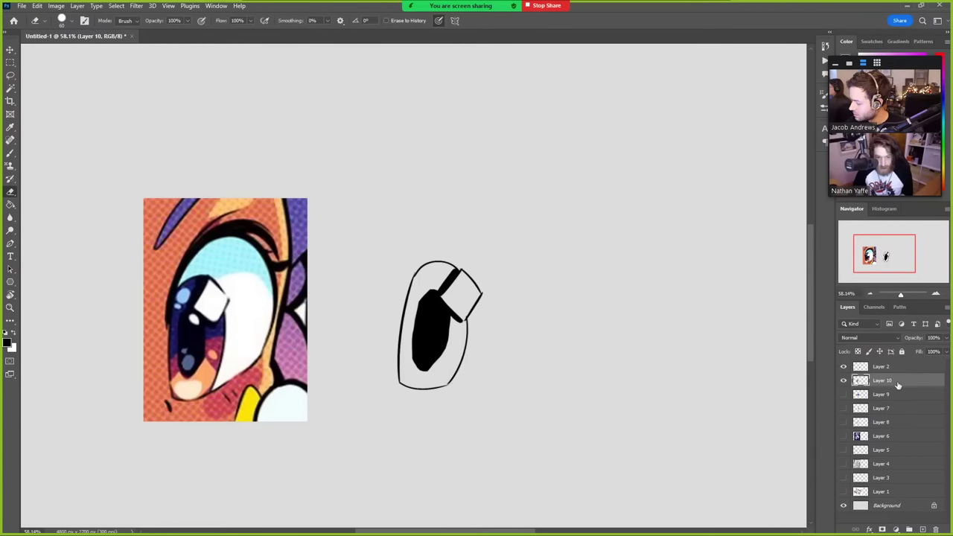
- On a new layer, sample the dark navy from the reference iris and paint a swatch above the sketch
left_click(923, 530)
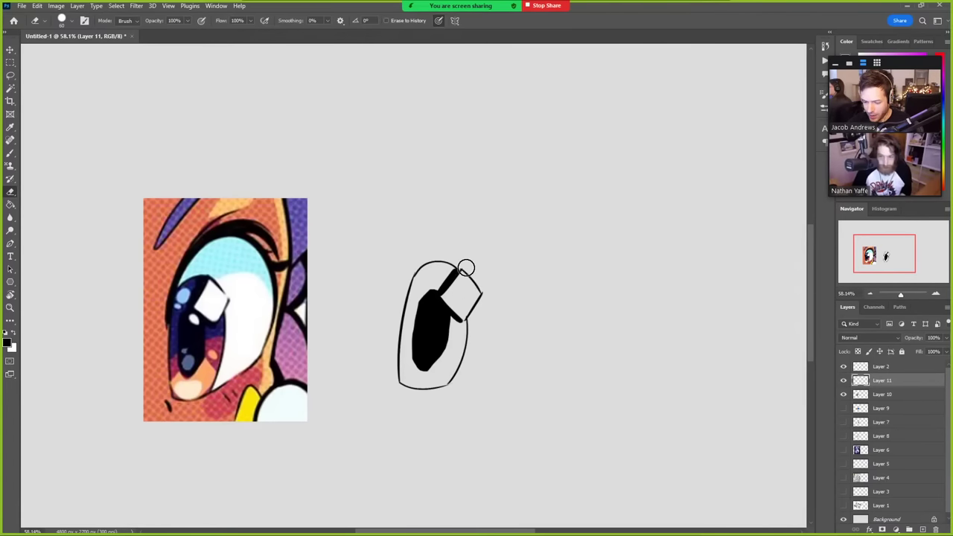
key("i")
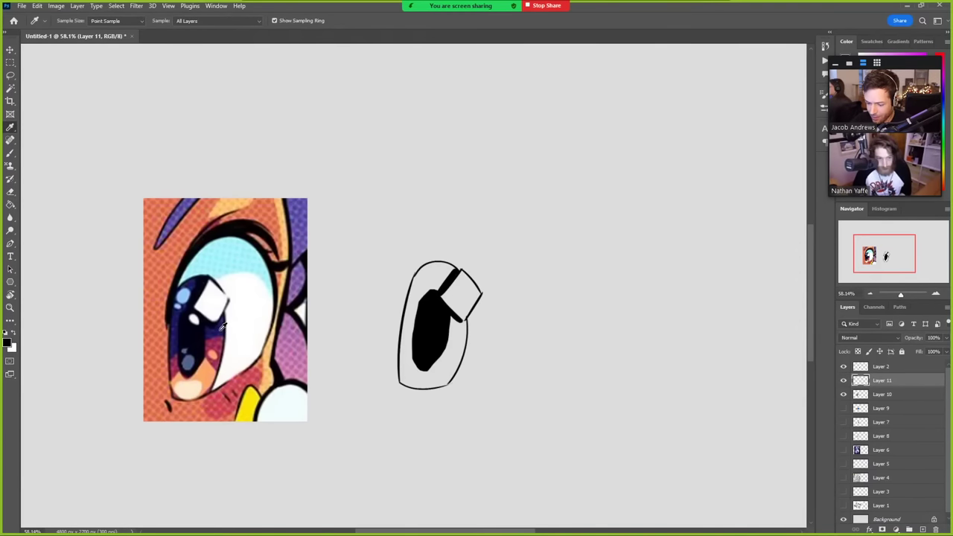
left_click(218, 327)
key("e")
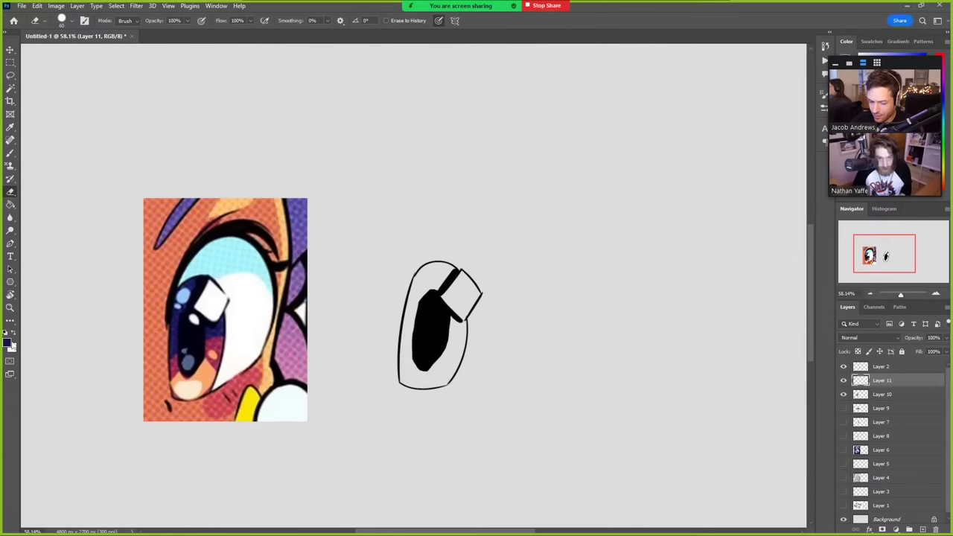
left_click(9, 342)
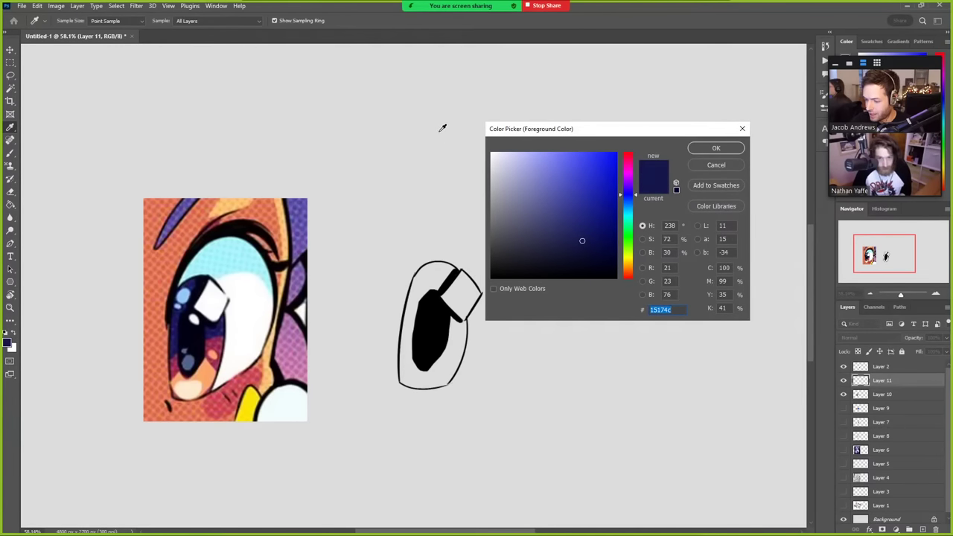
left_click(709, 147)
key("b")
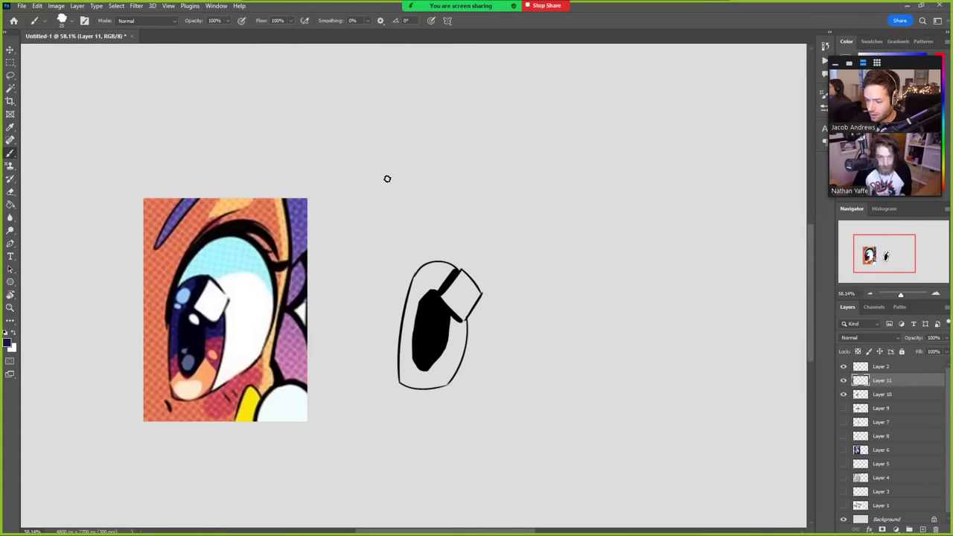
left_click_drag(392, 186, 393, 173)
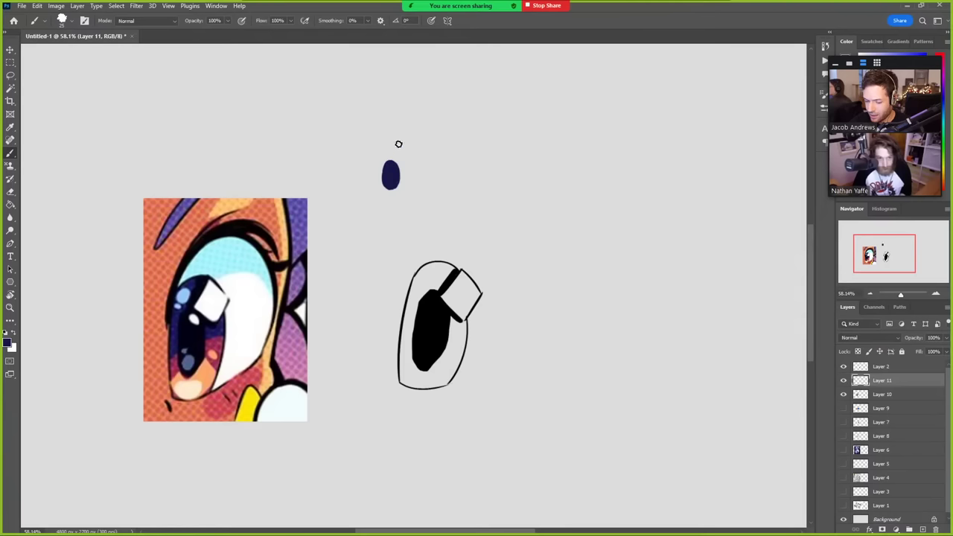
- Sample the magenta #9b245b from the lower iris and paint a swatch beside the navy one
key("i")
left_click(219, 337, "alt")
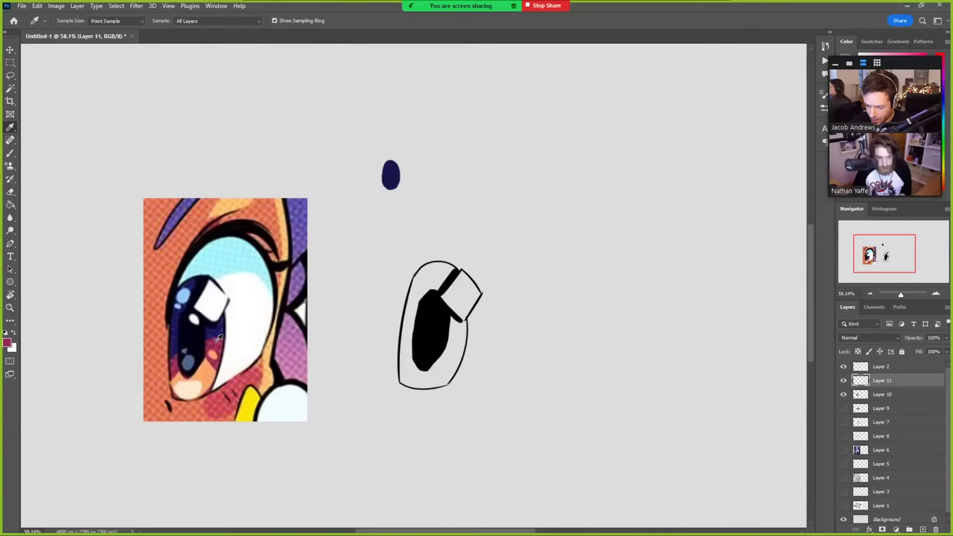
left_click(9, 342)
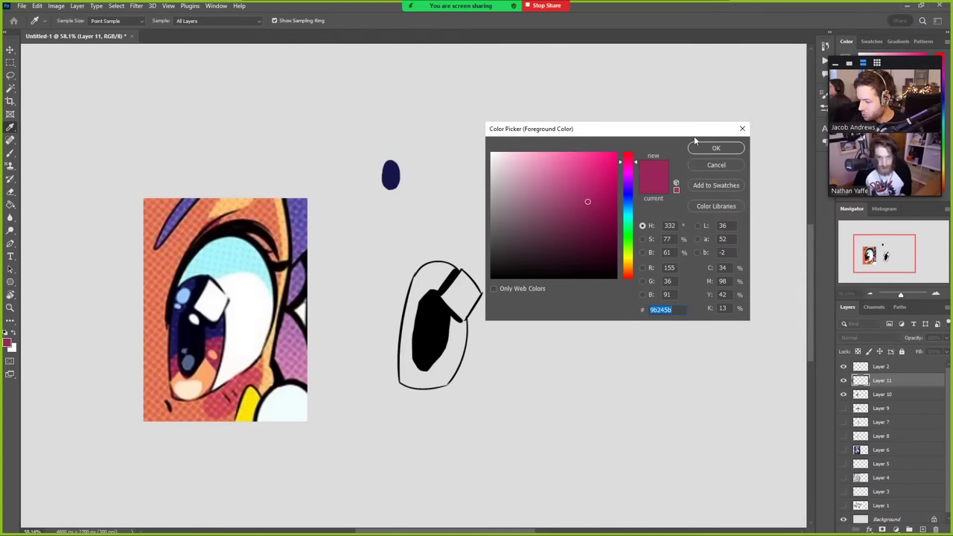
left_click(704, 150)
key("b")
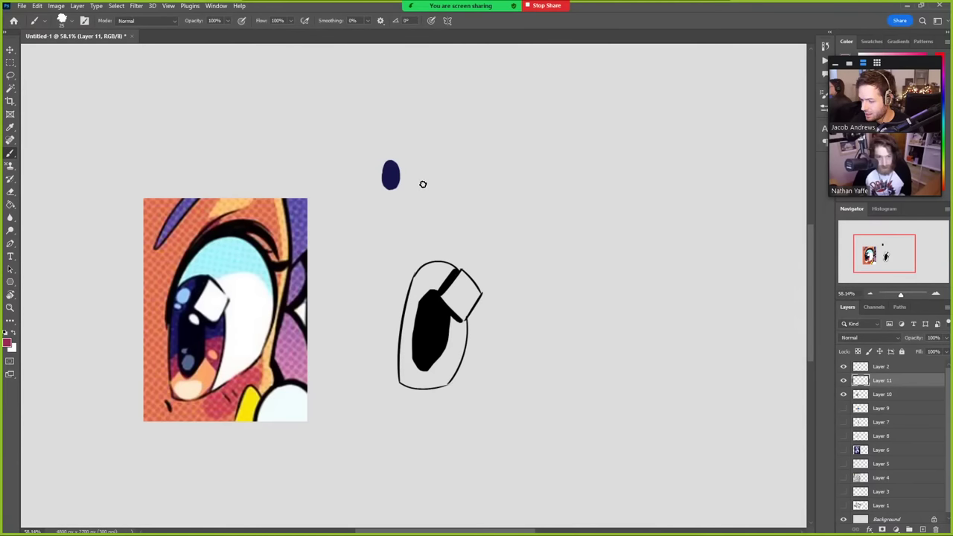
mouse_move(422, 183)
left_mouse_down()
mouse_move(420, 165)
mouse_move(417, 173)
left_mouse_up()
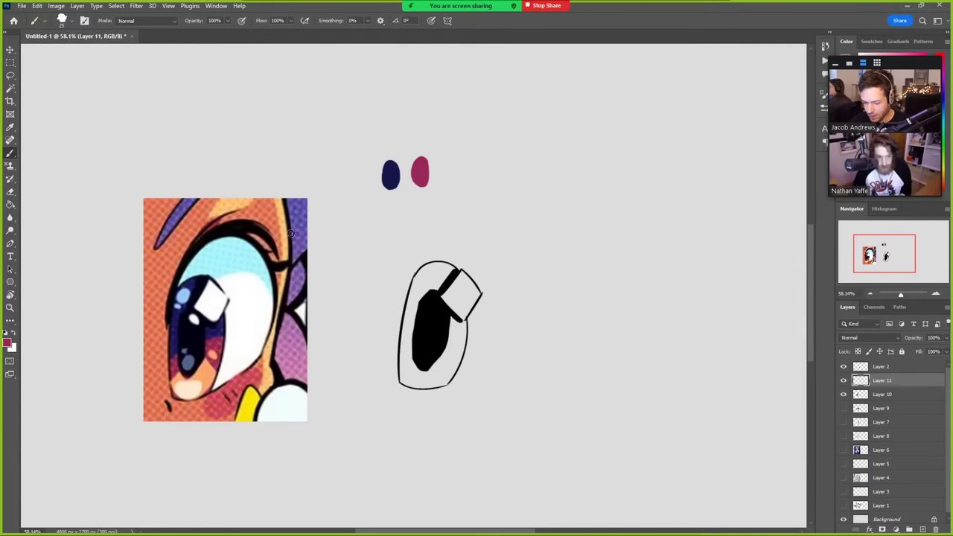
- Sample the peach #fea763 from the reference eye and paint a swatch right of the magenta
left_click(209, 368, "alt")
left_click(7, 343)
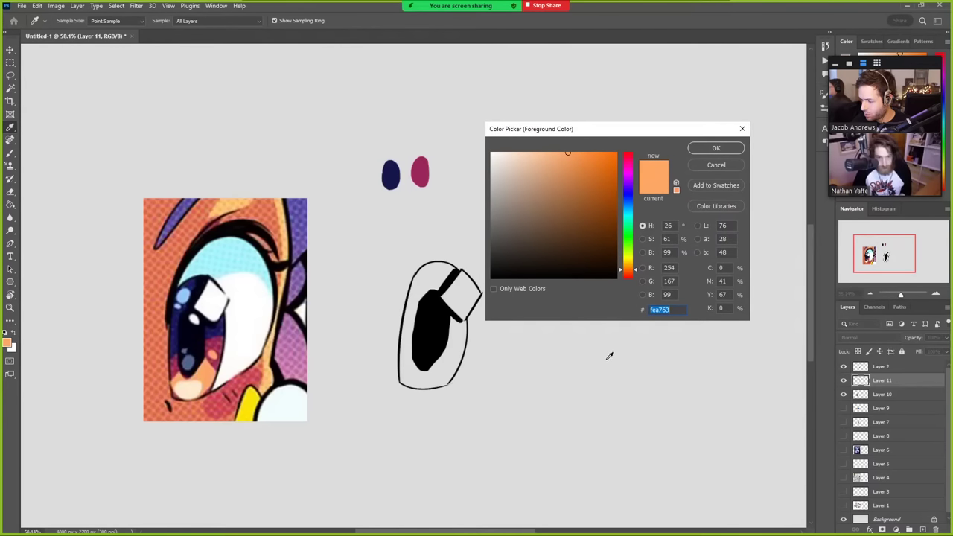
left_click(716, 149)
left_click_drag(455, 179, 456, 165)
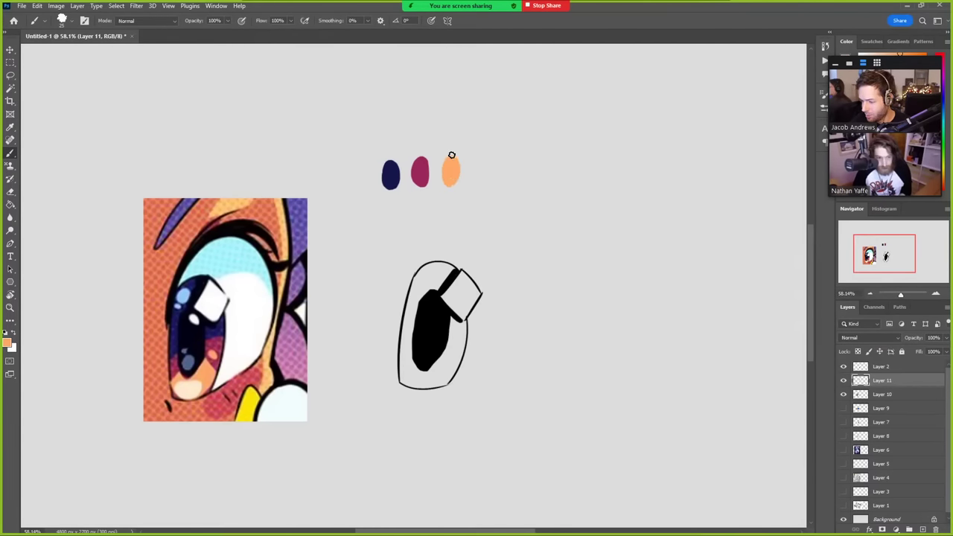
left_click(8, 344)
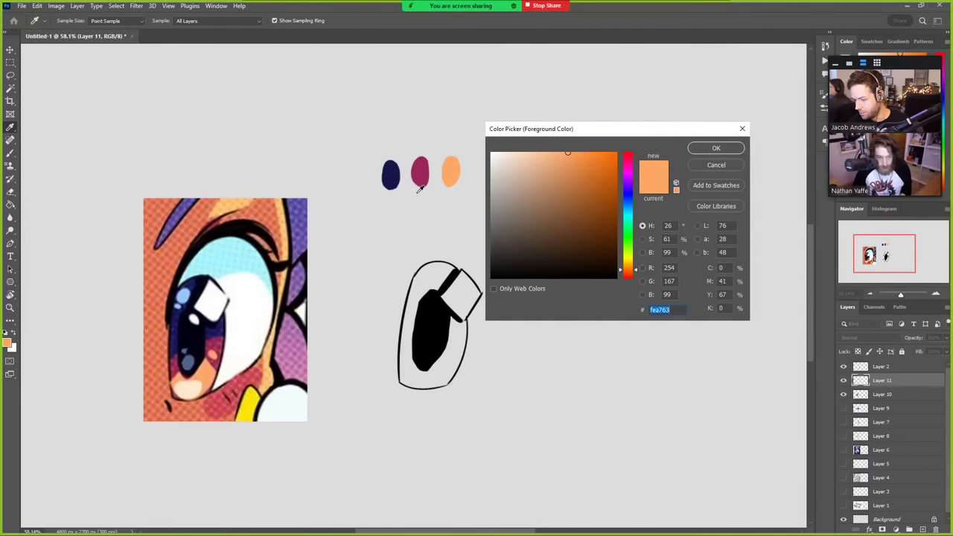
left_click(394, 175)
left_click(422, 170)
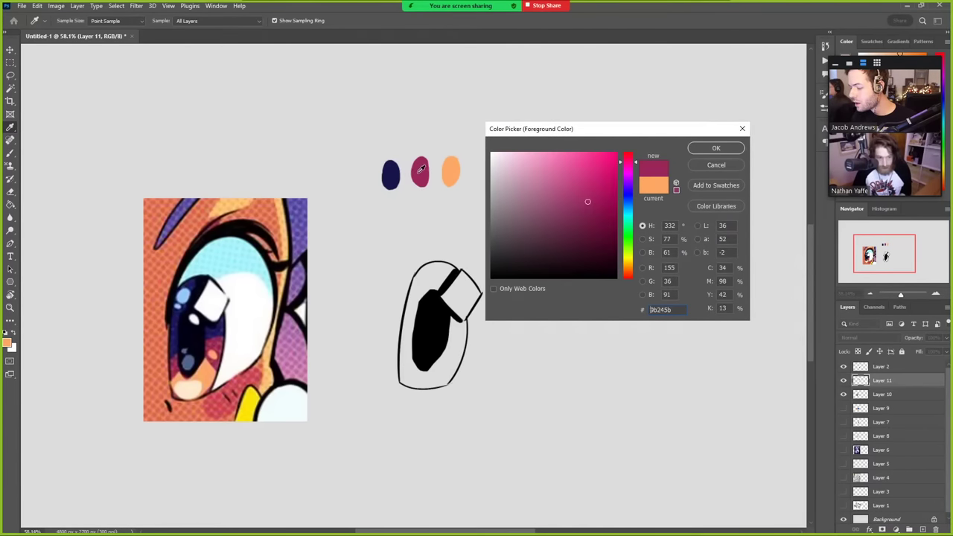
left_click(457, 170)
left_click(421, 172)
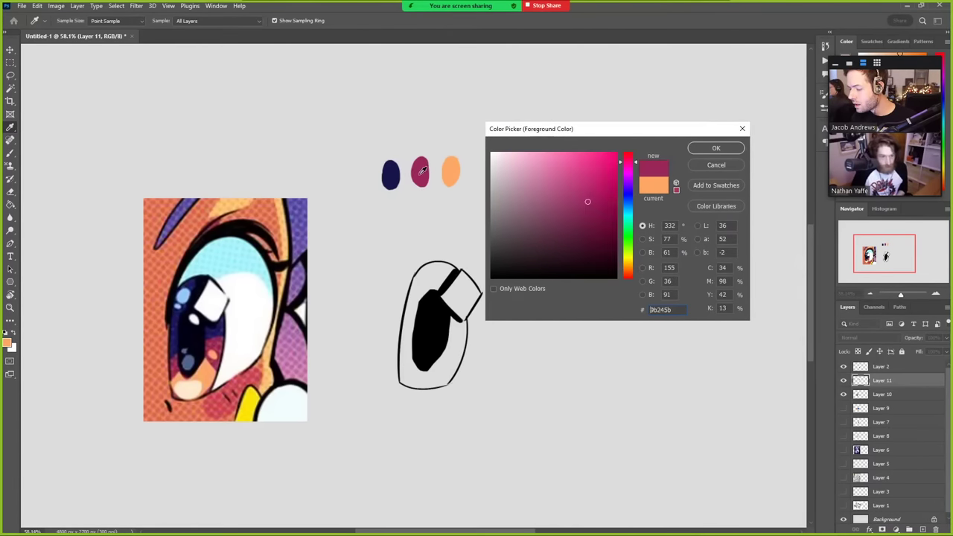
left_click(393, 178)
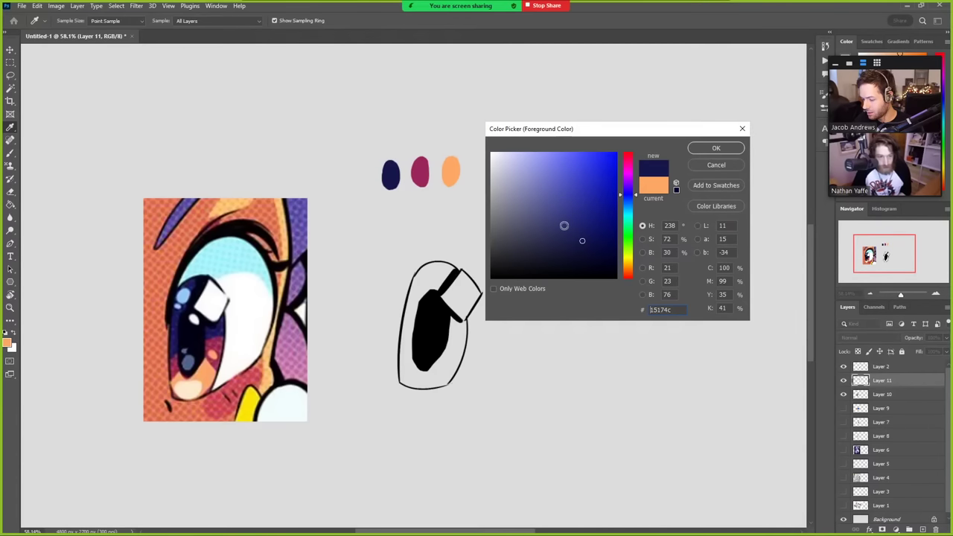
left_click(428, 160)
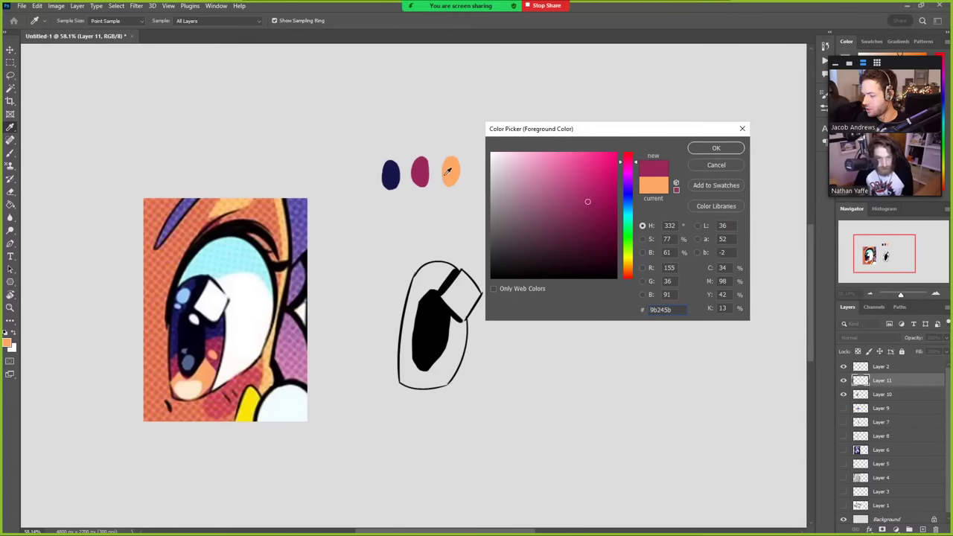
left_click(446, 172)
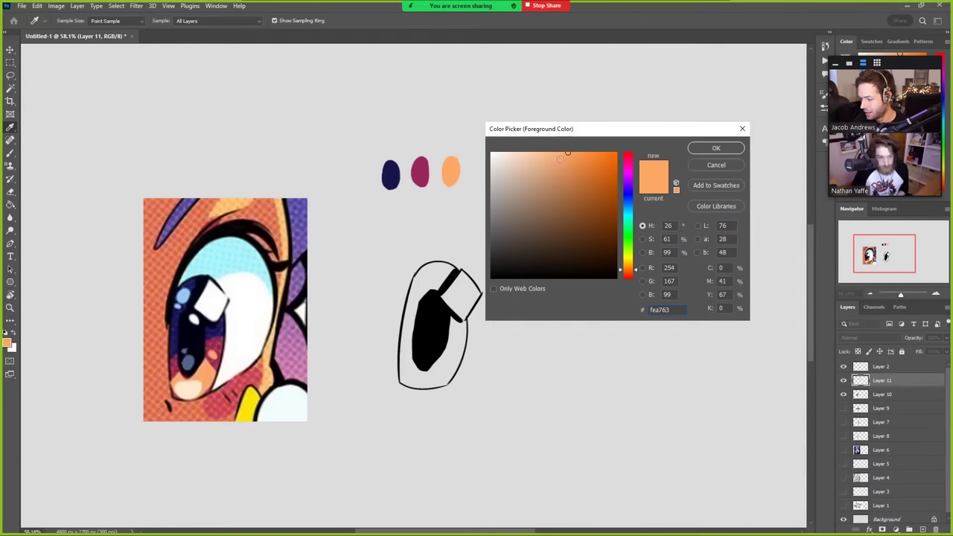
left_click(418, 174)
left_click(394, 176)
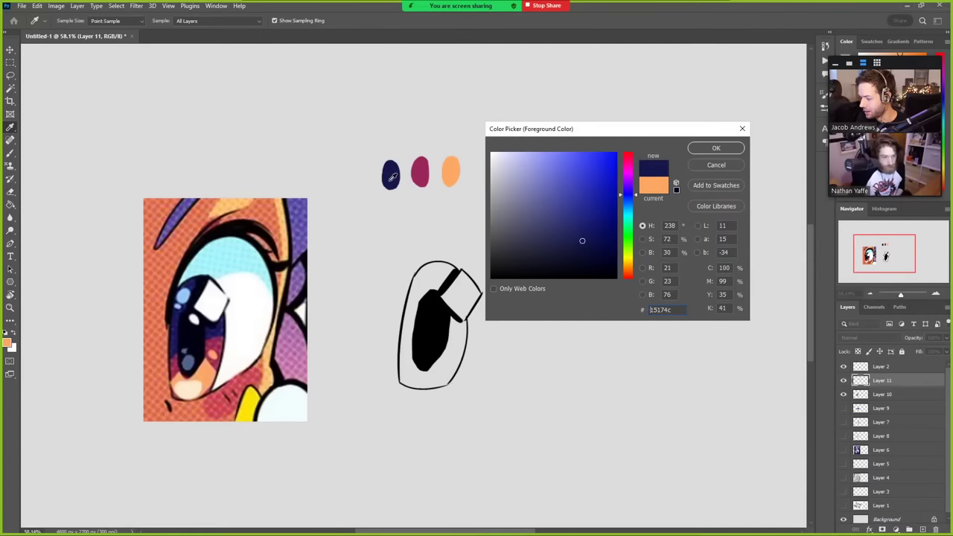
left_click(423, 177)
left_click(448, 173)
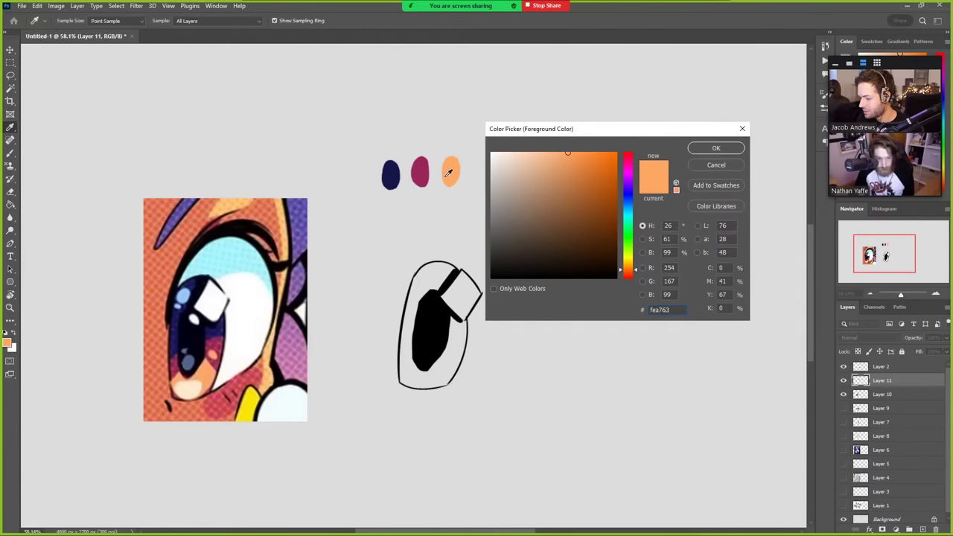
left_click(717, 148)
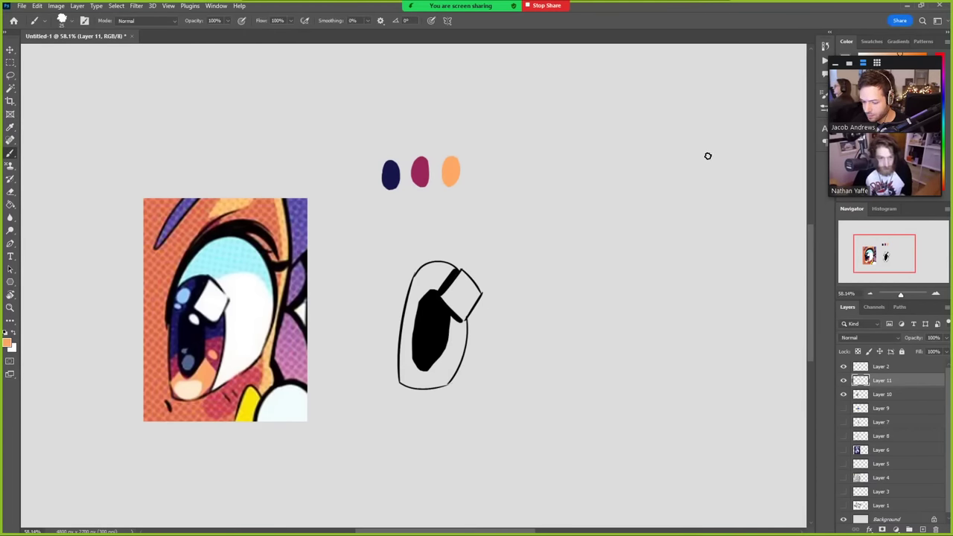
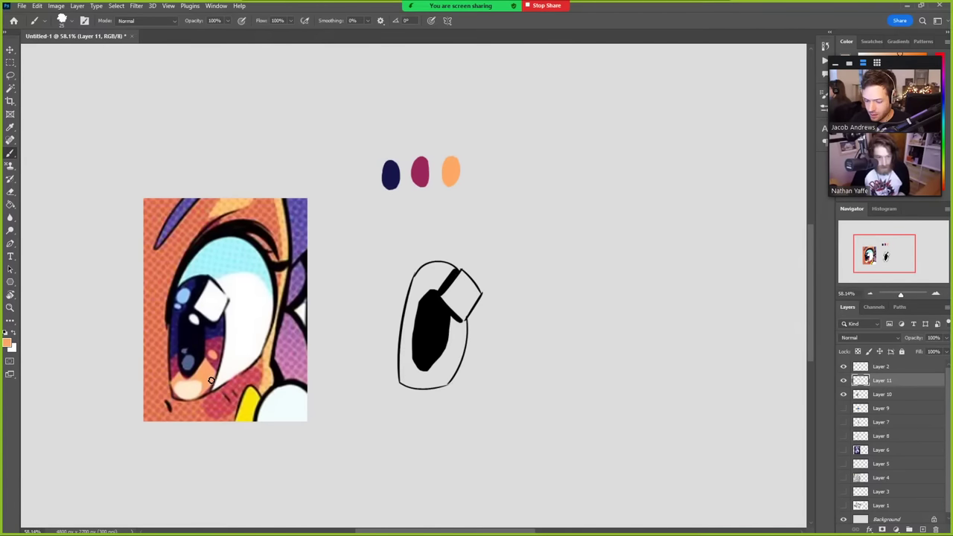
- Sample peach from the reference eye, test a dab beside the orange swatch, then undo it
key("i")
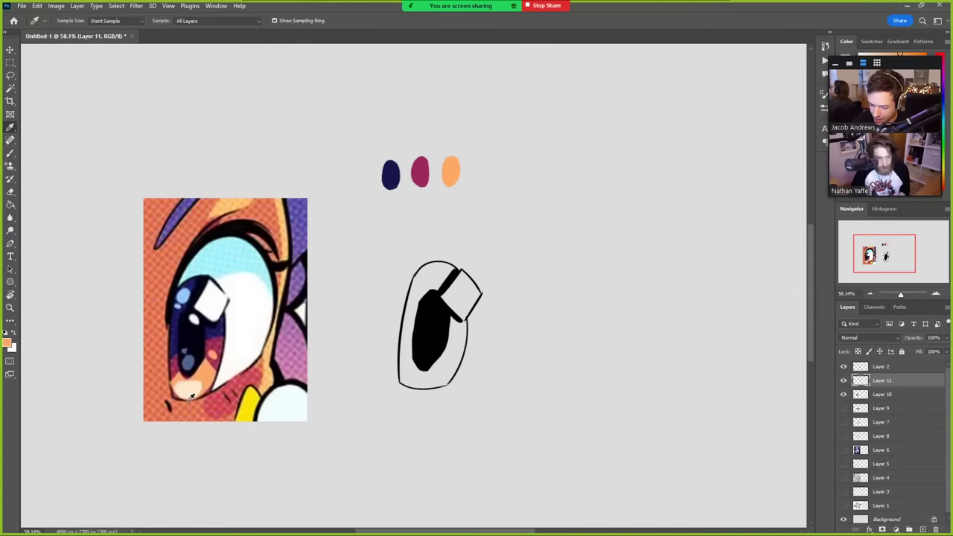
left_click(190, 403)
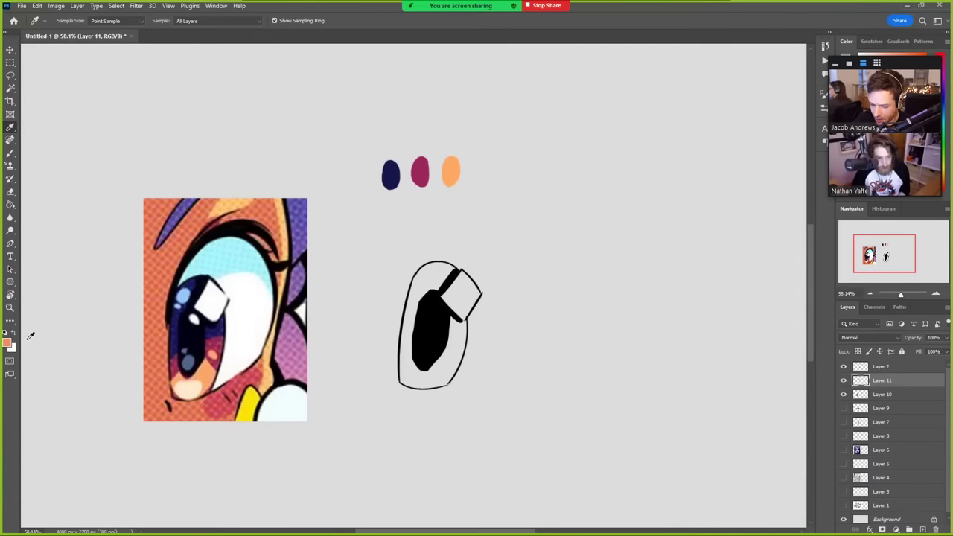
key("b")
mouse_move(489, 185)
left_mouse_down()
mouse_move(494, 154)
mouse_move(476, 178)
left_mouse_up()
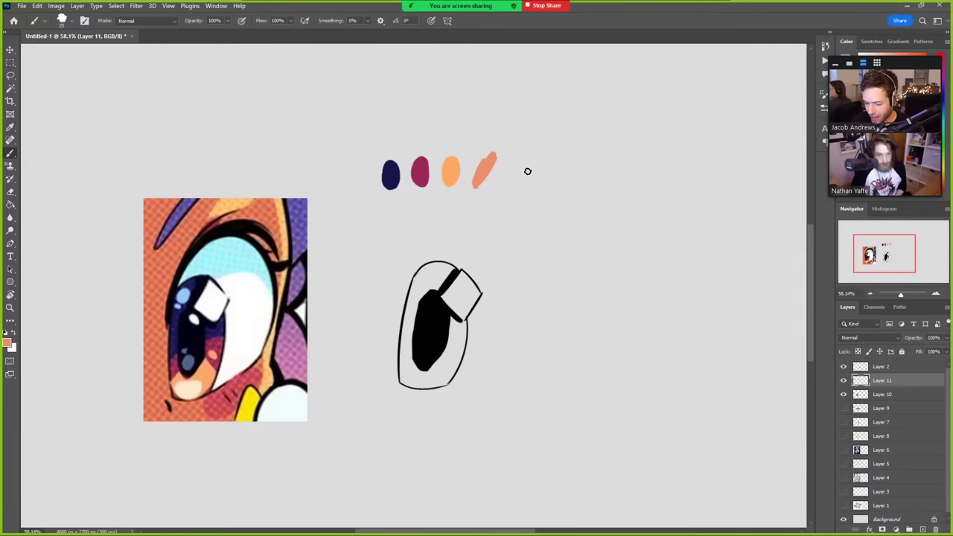
key("ctrl+z")
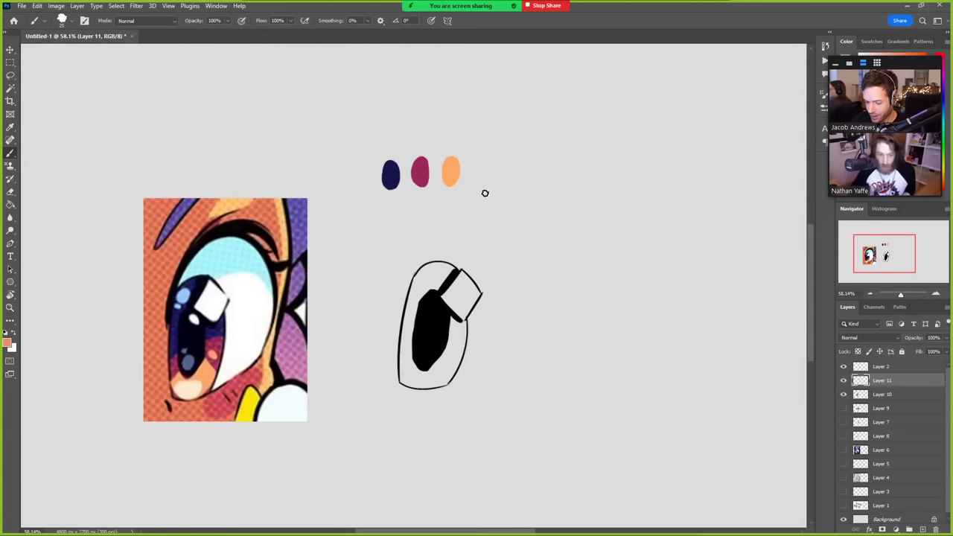
- Tip the navy swatch light blue and the orange swatch cream, sampled from the reference eye
left_click(183, 295, "alt")
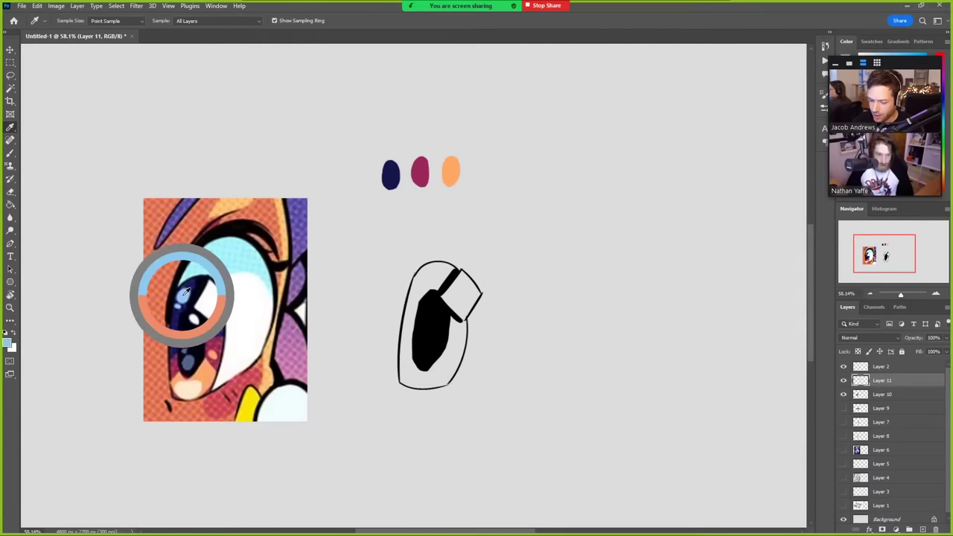
left_click_drag(387, 159, 390, 163)
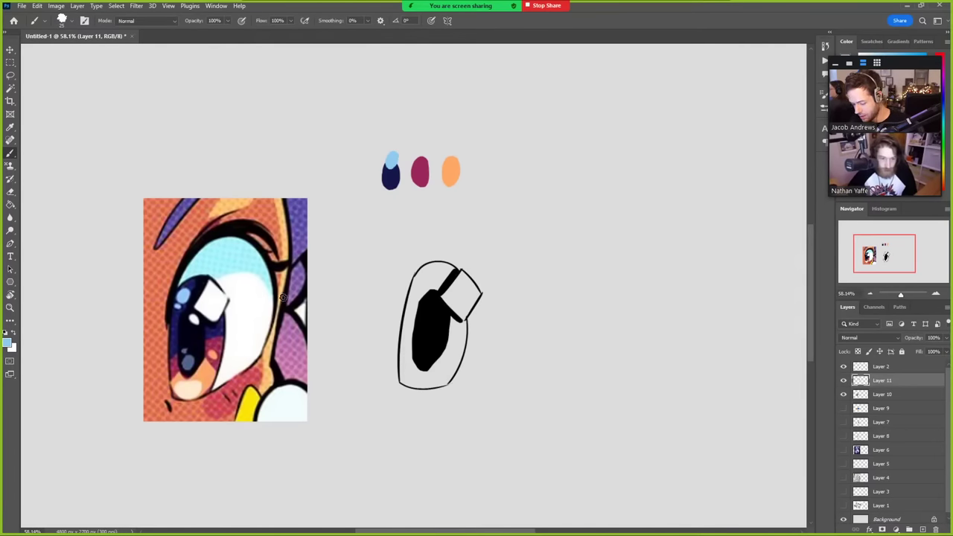
left_click(190, 385, "alt")
left_click_drag(451, 165, 452, 154)
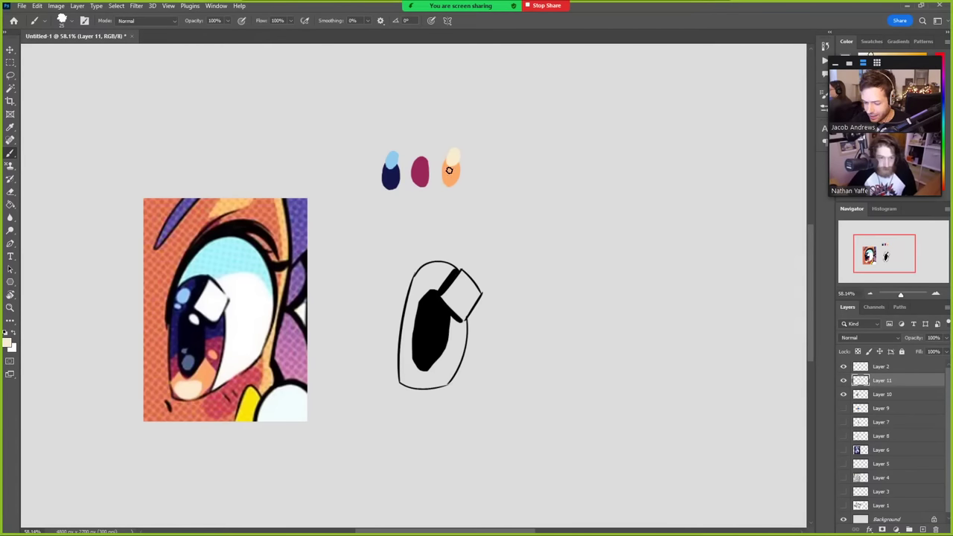
- Paint a new dark navy swatch at left, confirm its near-black value, and tip it grey-blue
left_click(193, 358, "alt")
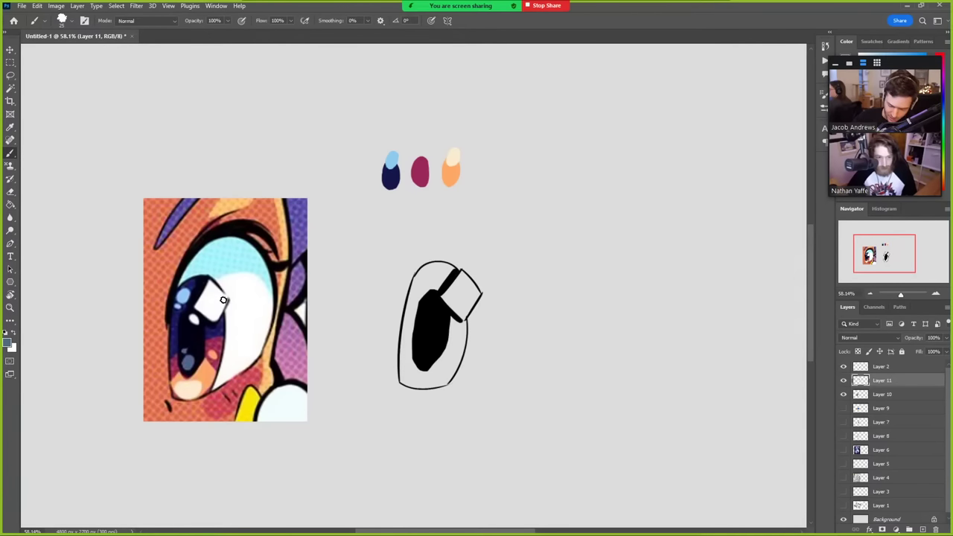
left_click(202, 340, "alt")
left_click_drag(349, 168, 351, 185)
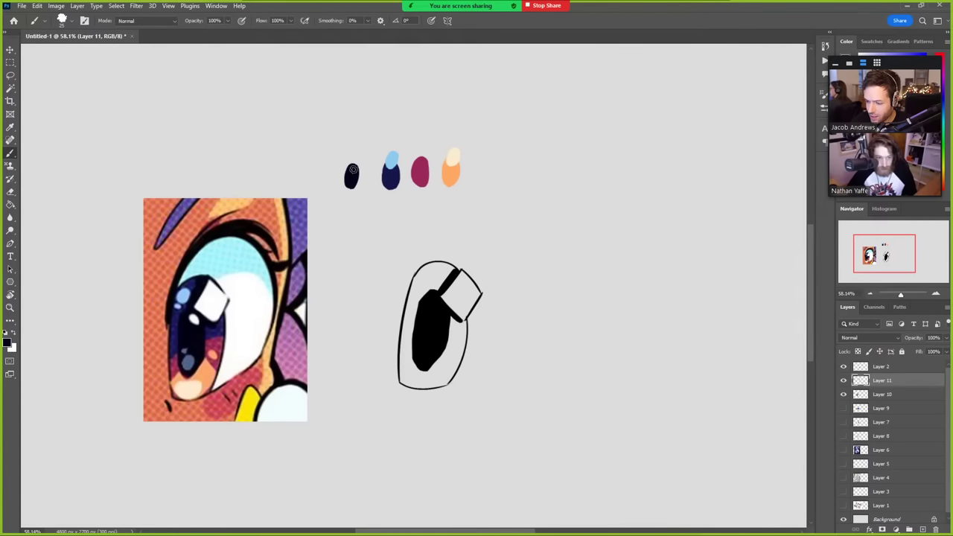
left_click(8, 342)
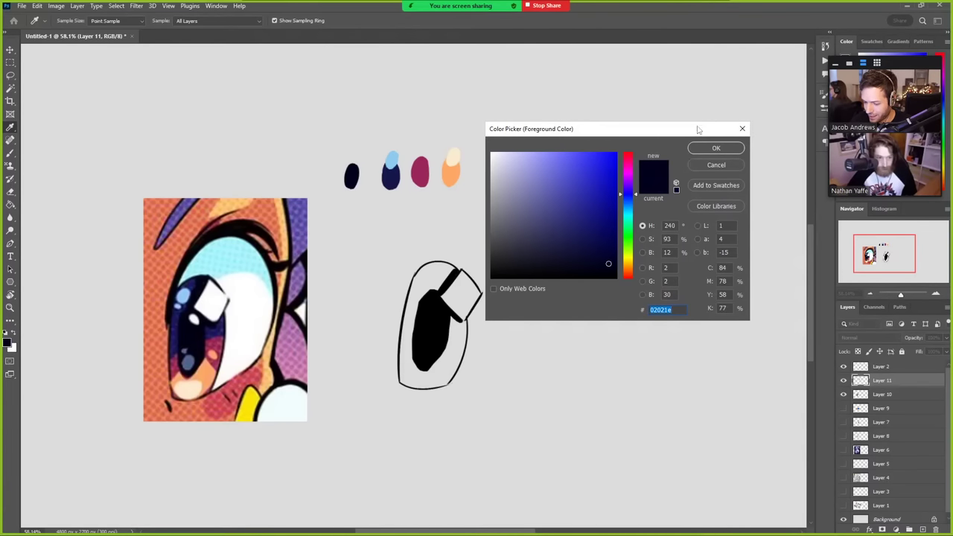
left_click(711, 149)
key("b")
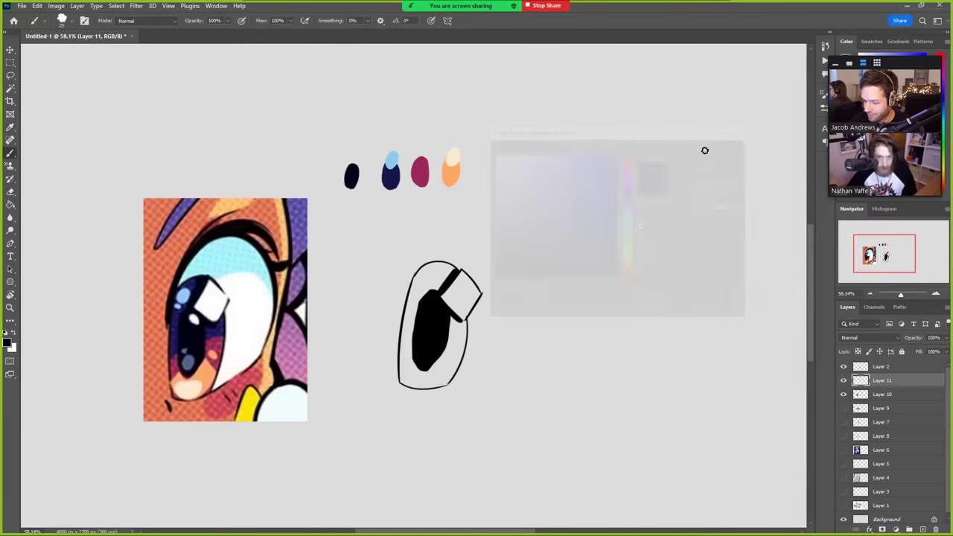
left_click(354, 163)
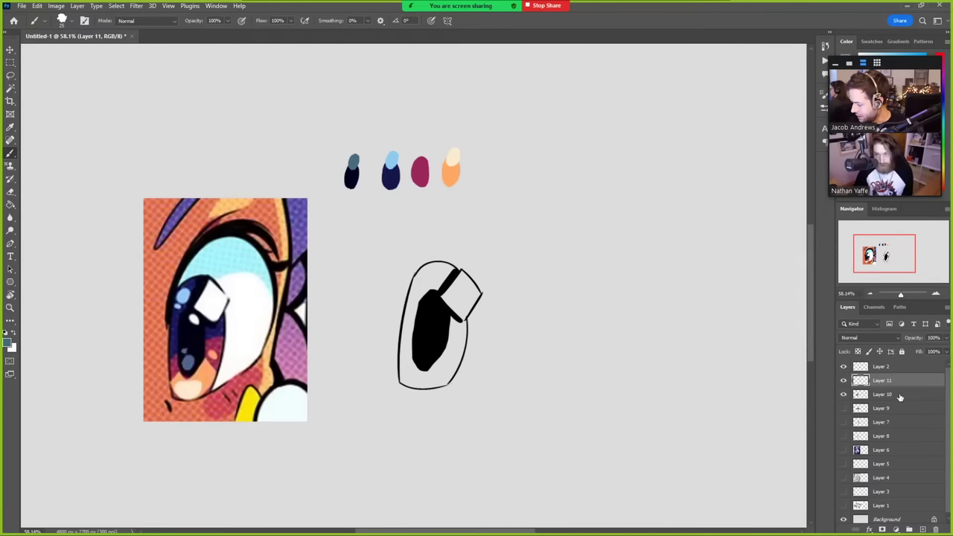
- Select Layer 10 and add a new layer above it
left_click(844, 368)
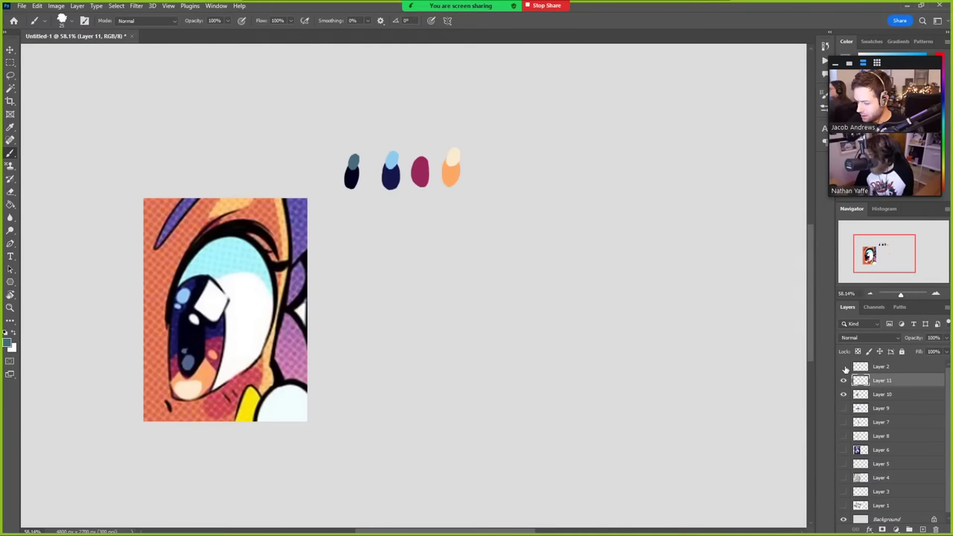
left_click(844, 367)
left_click(894, 395)
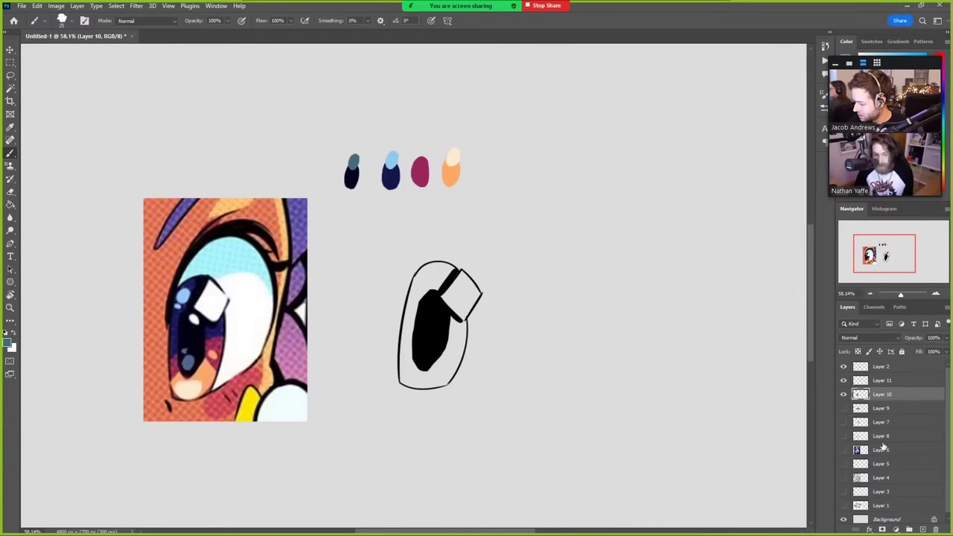
left_click(922, 528)
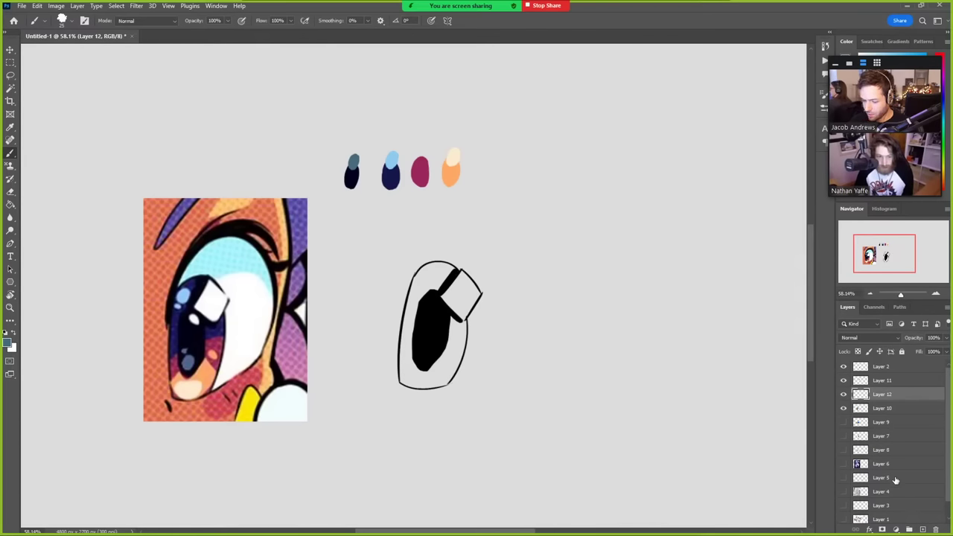
- Fill the inside of the inked iris shape with the dark navy swatch colour
left_click(391, 172, "alt")
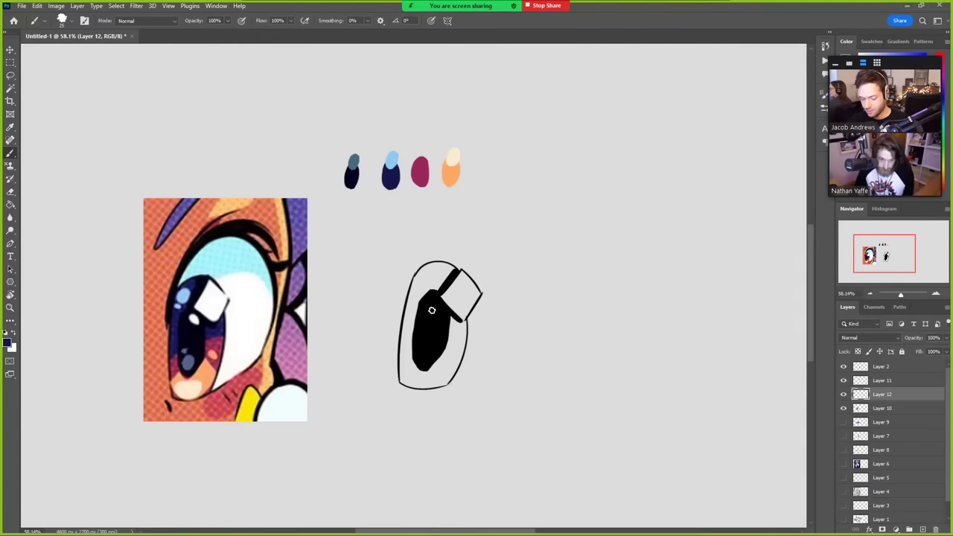
key("g")
left_click(462, 335)
key("ctrl+z")
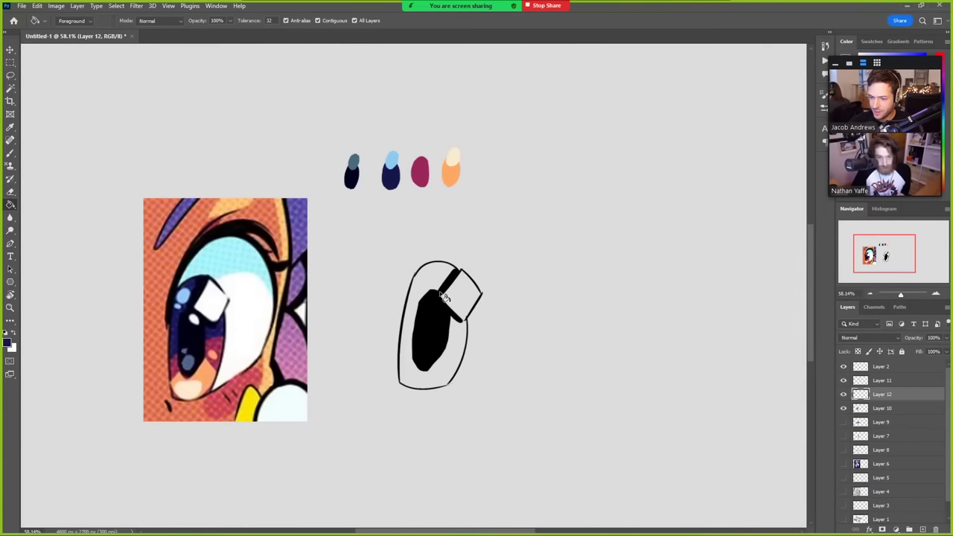
key("b")
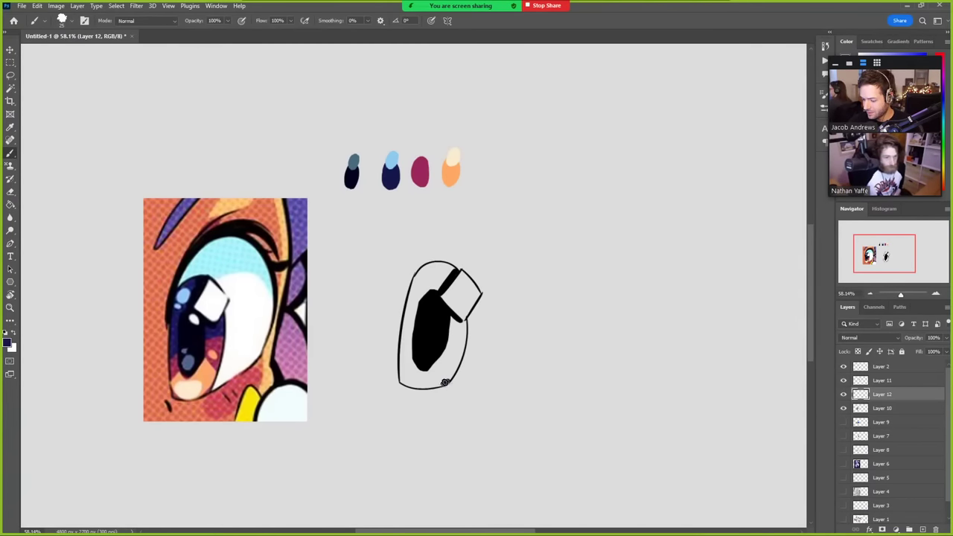
key("g")
left_click(458, 364)
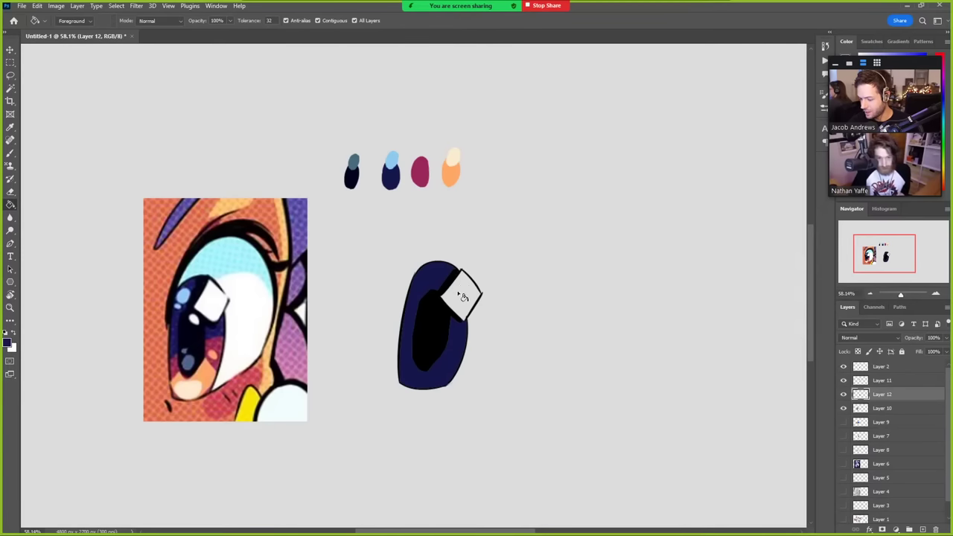
key("b")
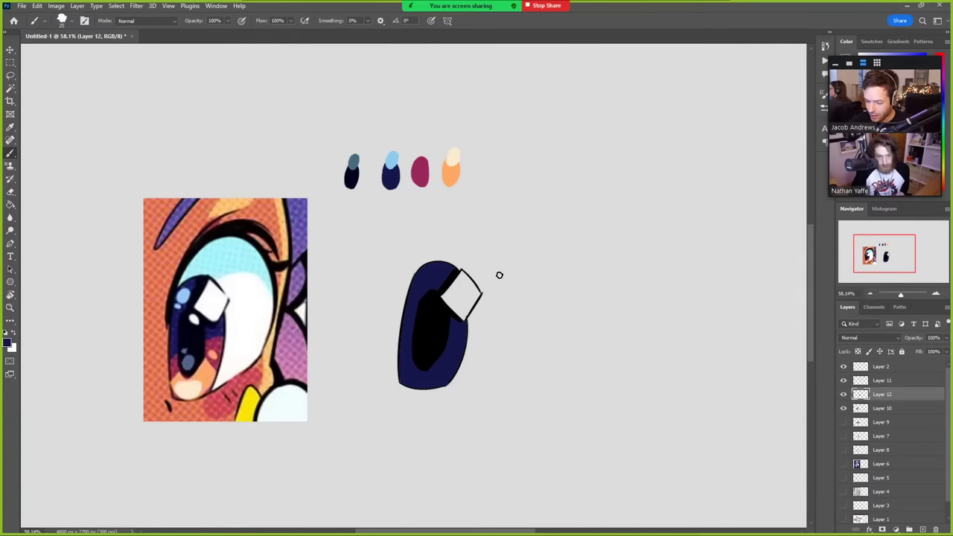
- Divide the shape with a magenta line, fill the lower part magenta, and erase the spill
left_click(421, 171, "alt")
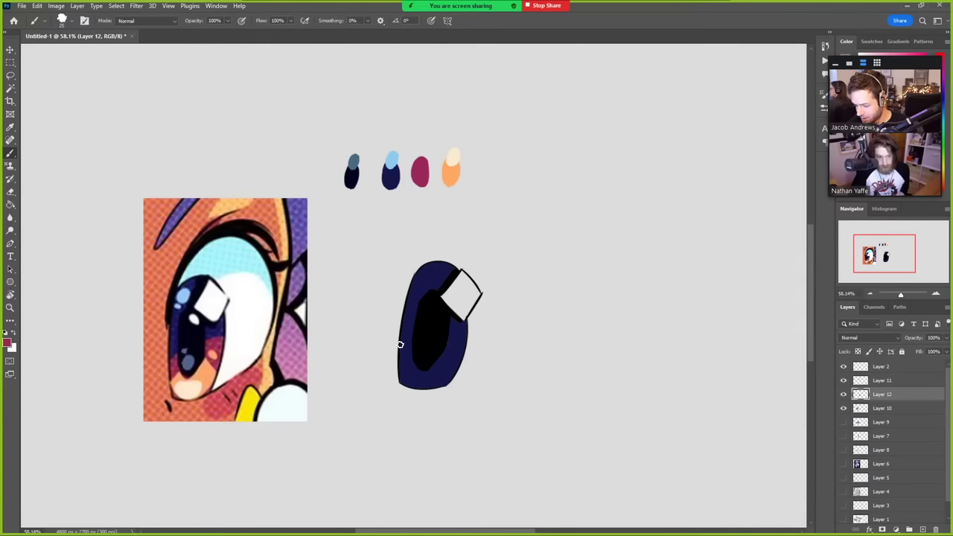
left_click_drag(399, 344, 470, 334)
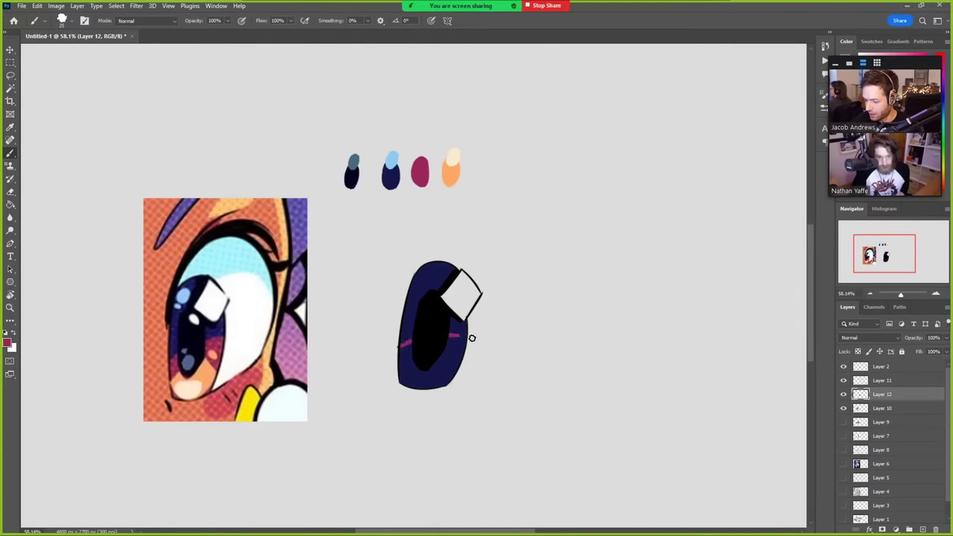
key("g")
left_click(417, 370)
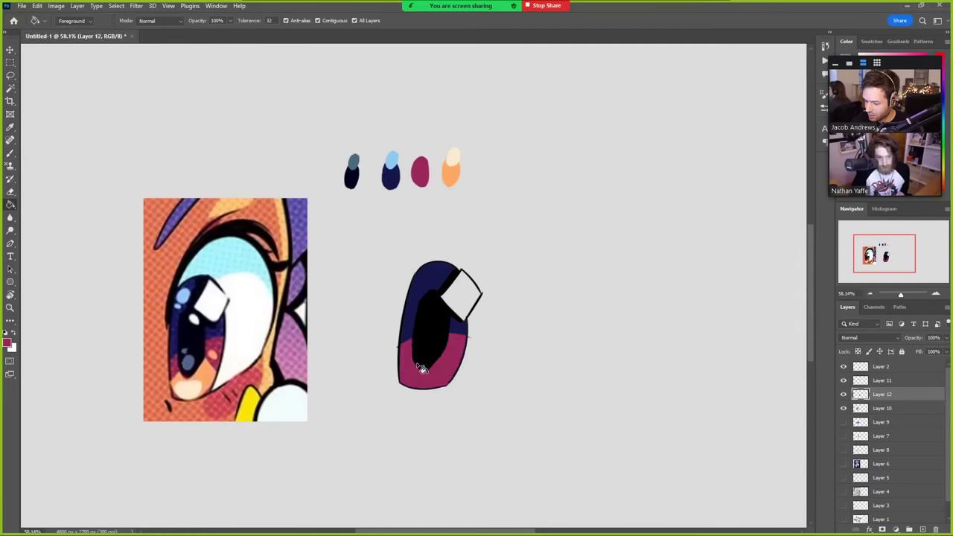
key("e")
left_click_drag(472, 341, 472, 335)
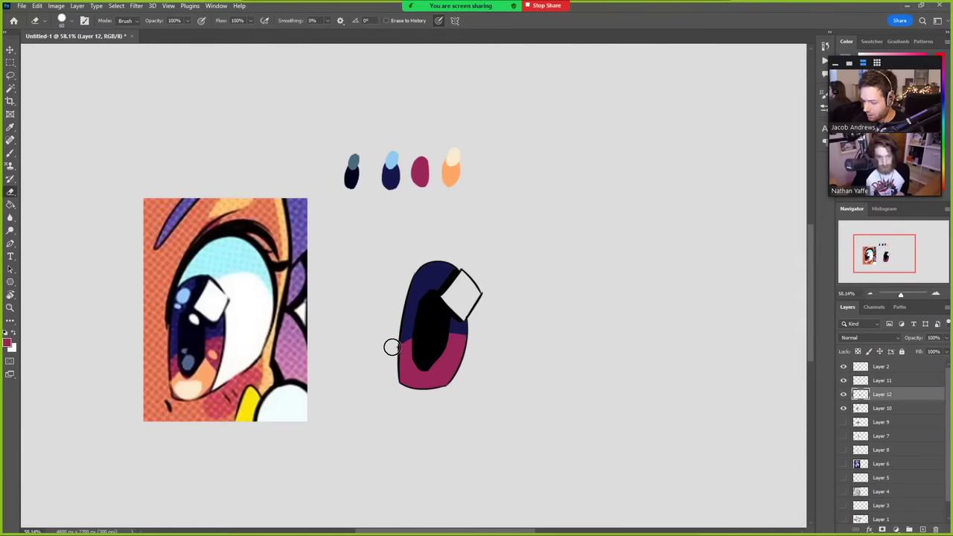
left_click_drag(394, 345, 395, 346)
key("b")
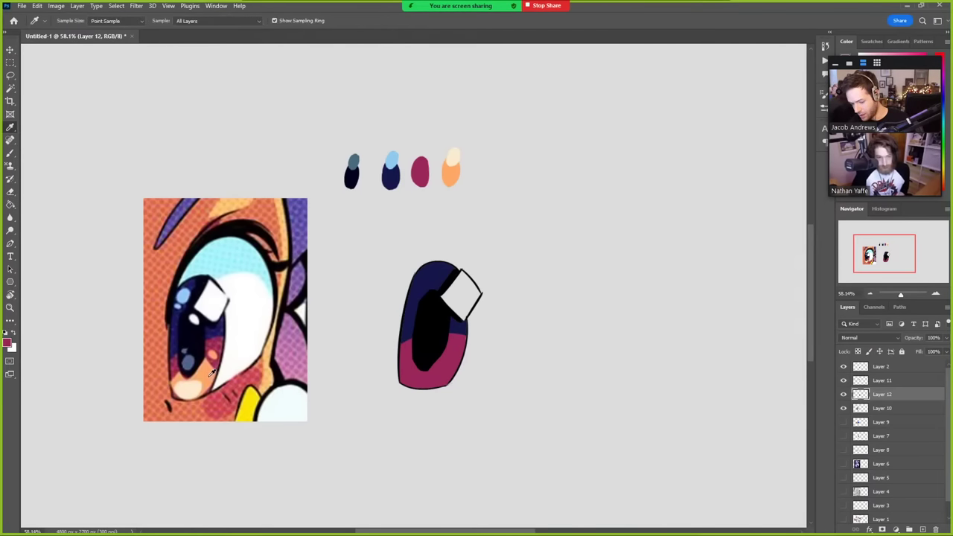
- Add an orange band across the magenta area using orange from the reference eye
left_click(209, 374, "alt")
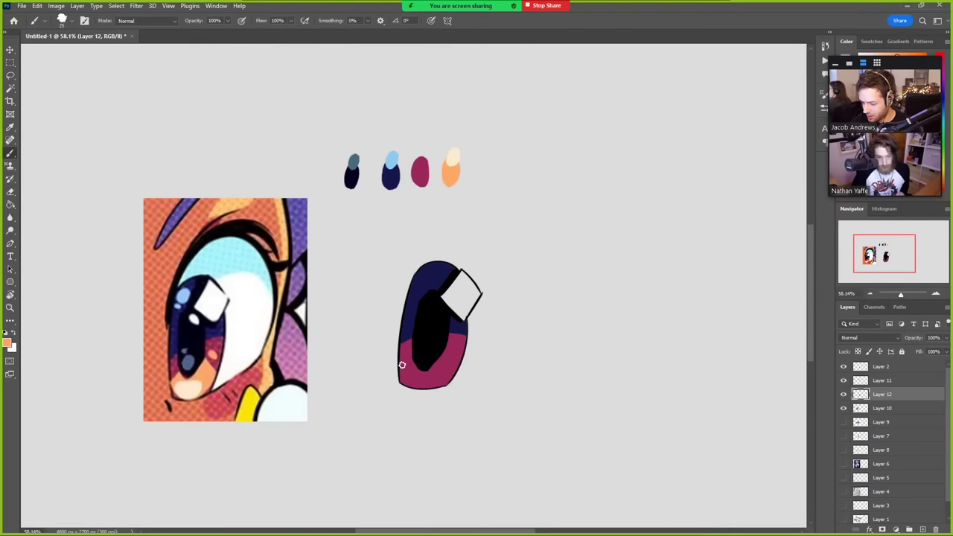
mouse_move(402, 365)
left_mouse_down()
mouse_move(415, 356)
mouse_move(460, 360)
left_mouse_up()
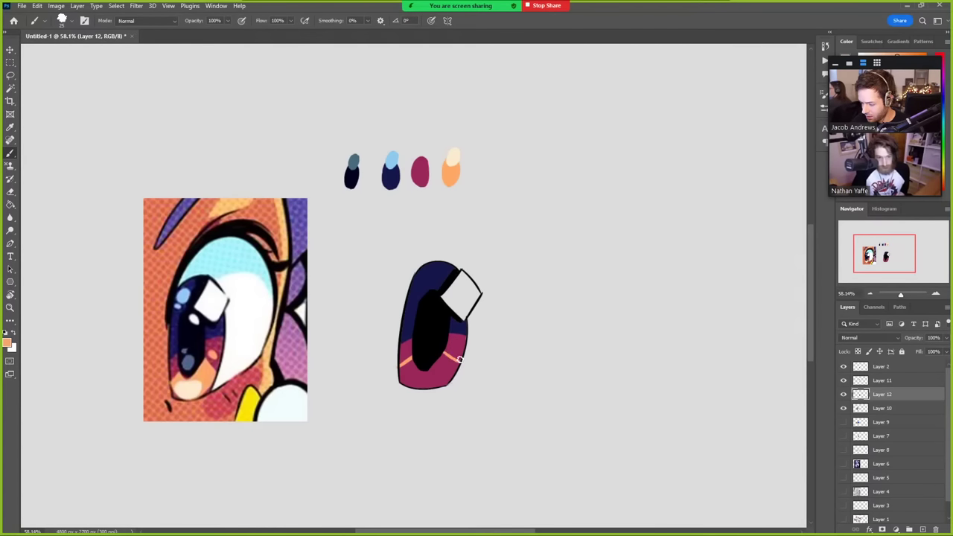
key("g")
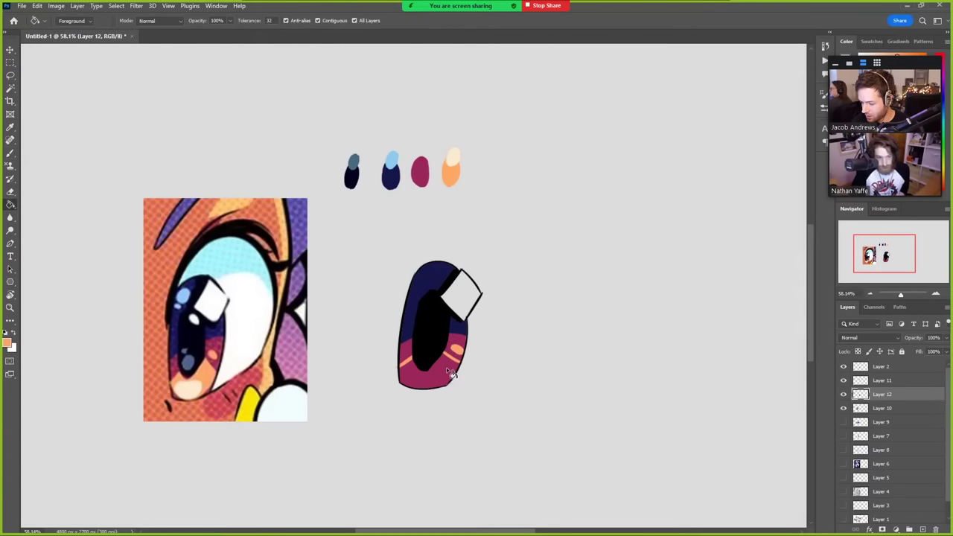
left_click(462, 364)
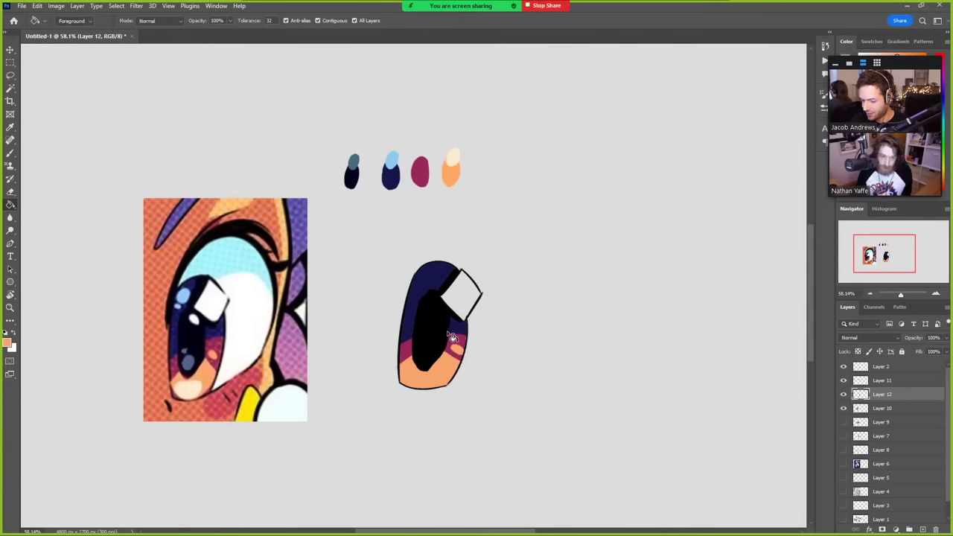
- Sample the eye's red band, then its orange, as the brush colour
key("b")
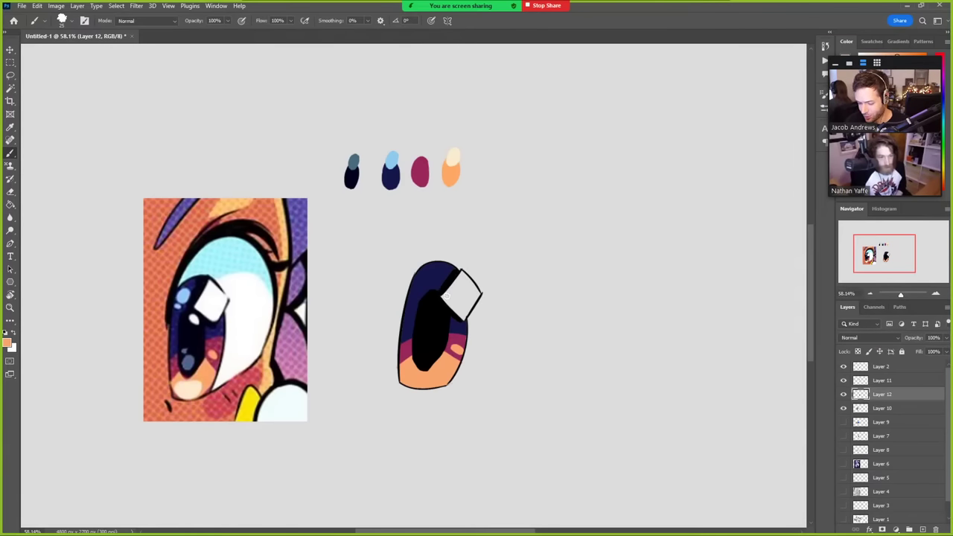
left_click(459, 340, "alt")
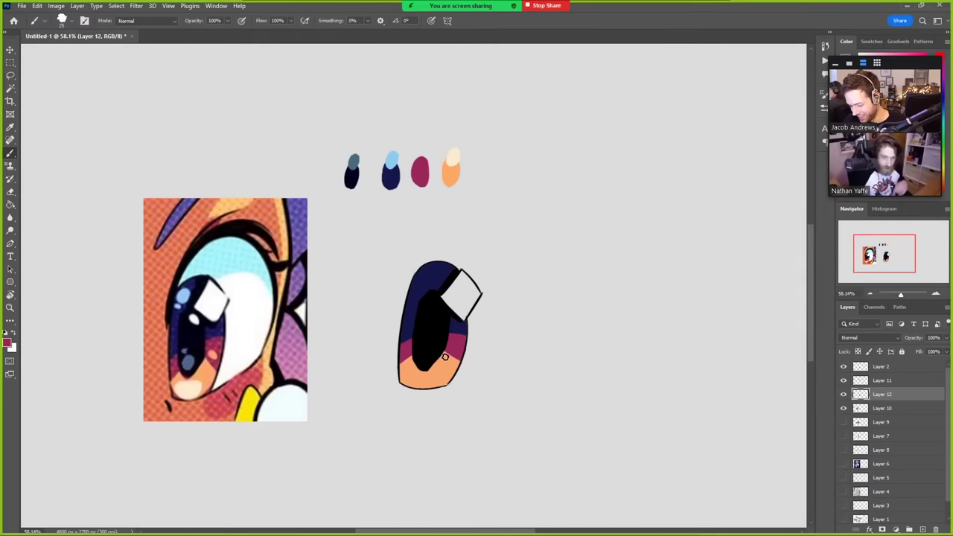
key("alt")
left_click(448, 361, "alt")
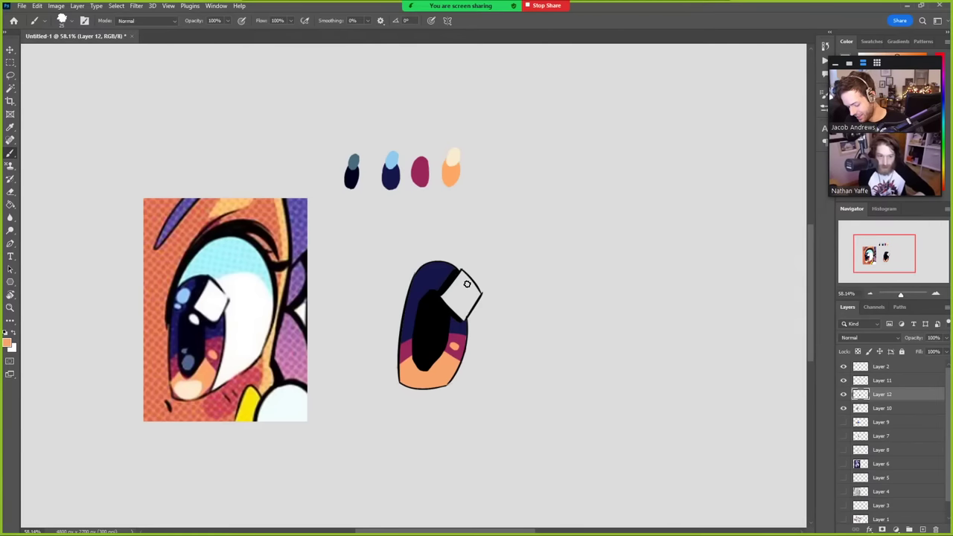
- Fill the eye's square highlight with white
key("g")
key("x")
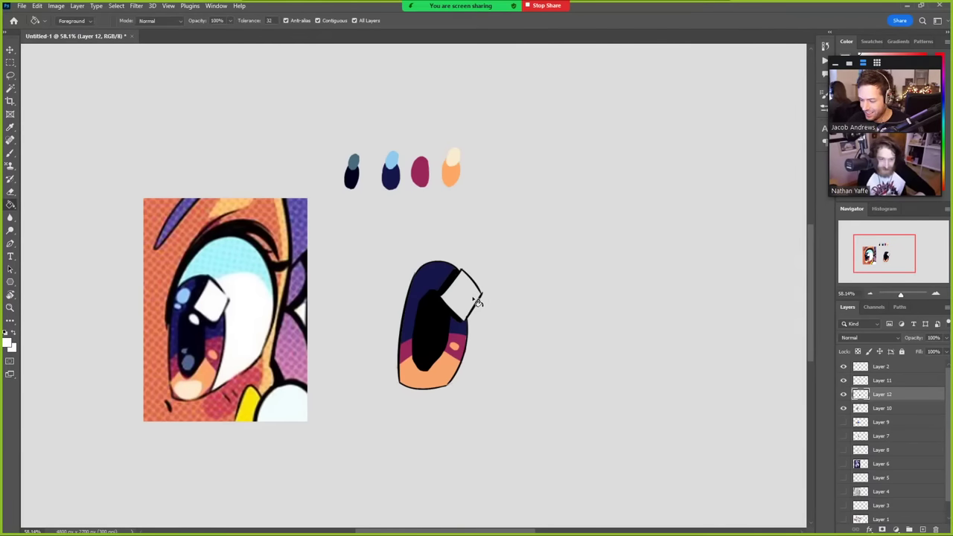
left_click(476, 299)
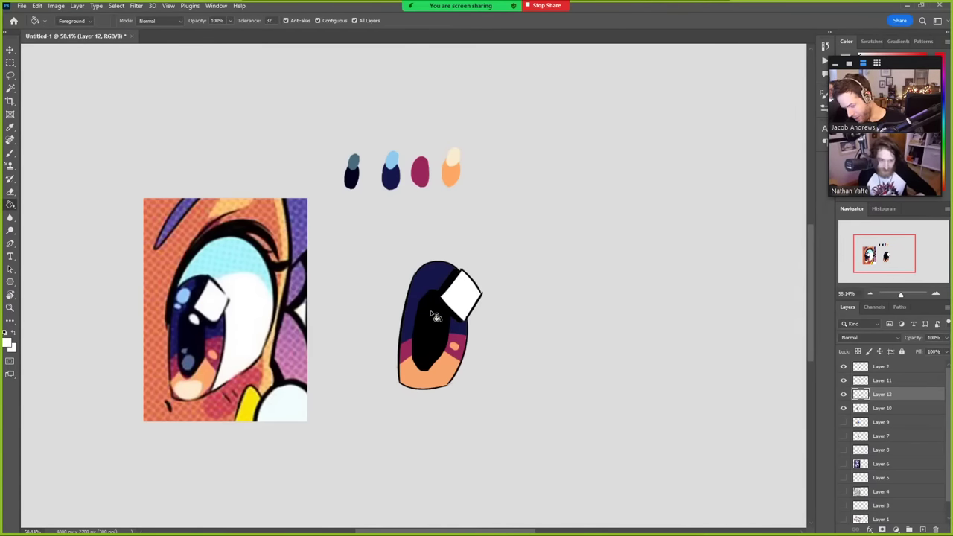
key("b")
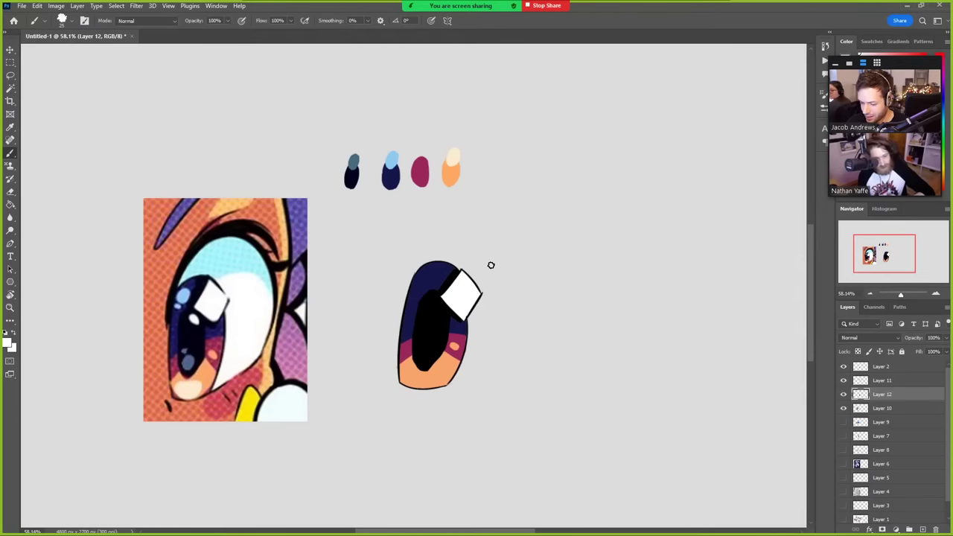
- Paint a light-blue highlight at the pupil's upper left
key("i")
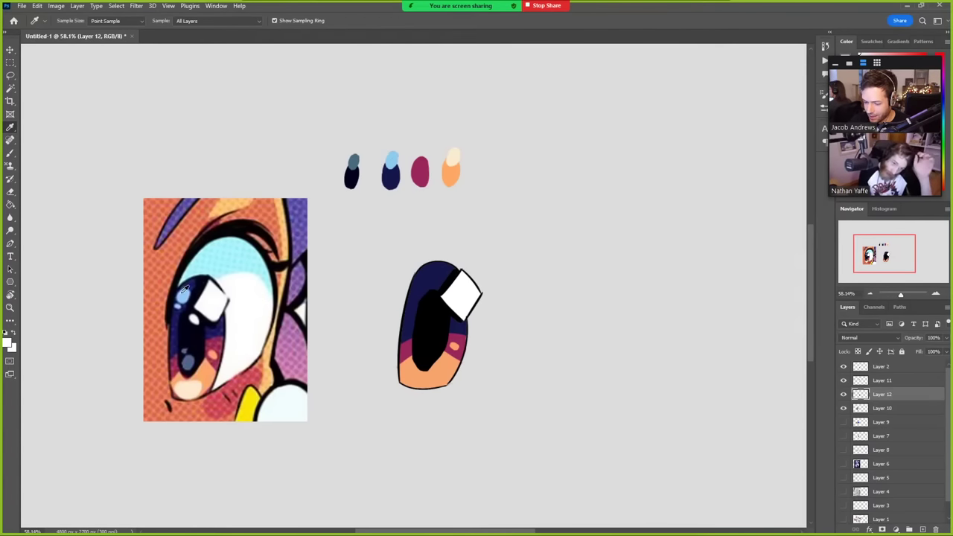
left_click(184, 290)
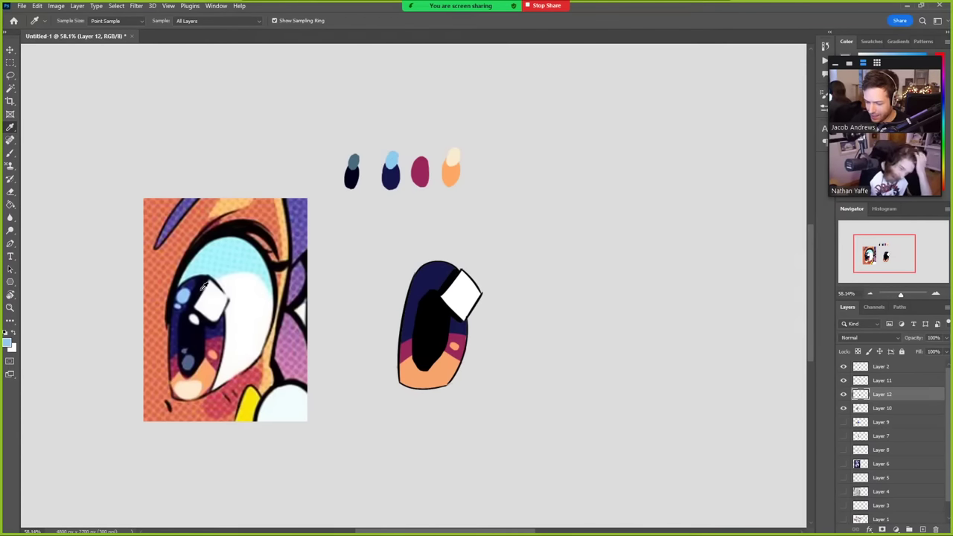
left_click(392, 156)
key("b")
mouse_move(423, 270)
left_mouse_down()
mouse_move(427, 284)
mouse_move(432, 272)
mouse_move(416, 288)
left_mouse_up()
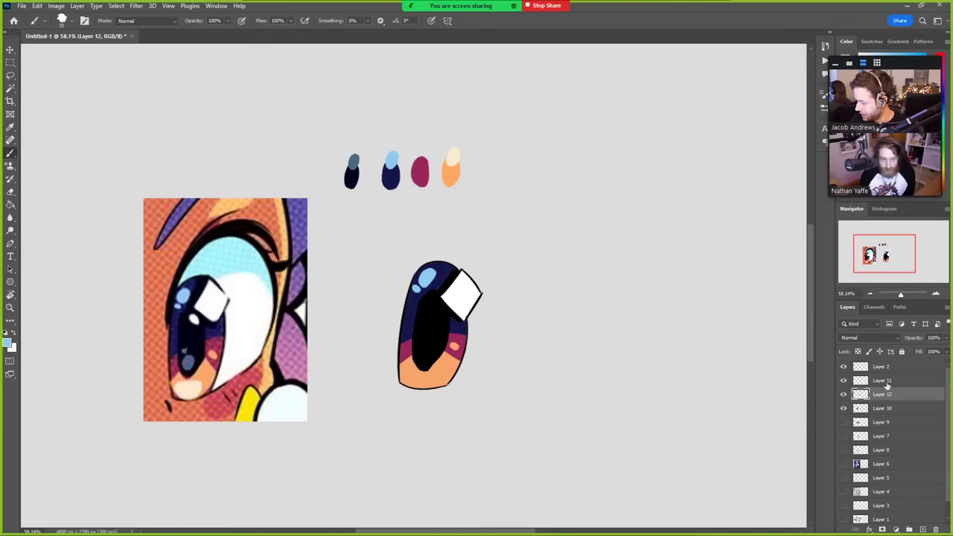
- Add Layer 13 above Layer 2 and dot a small white highlight on the pupil
key("ctrl+shift+alt+n")
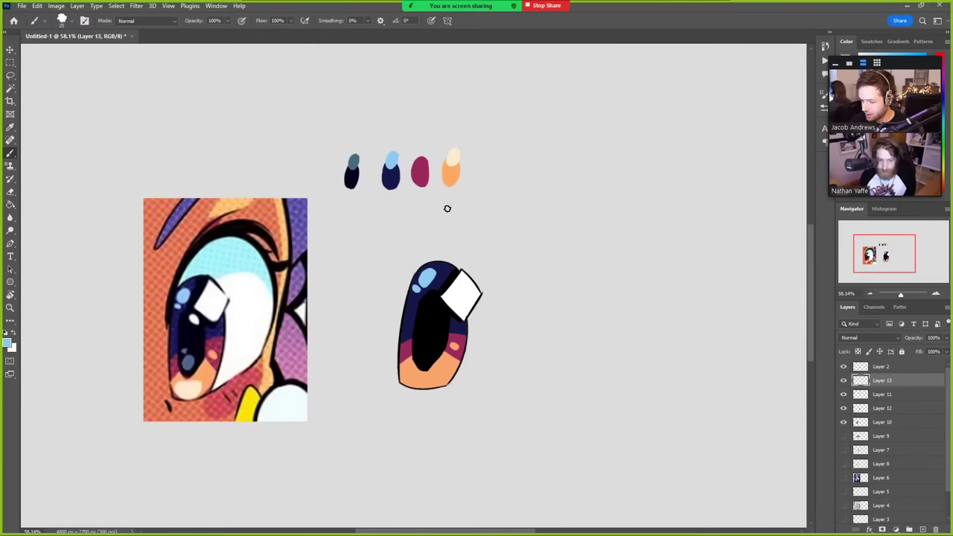
left_click(353, 161, "alt")
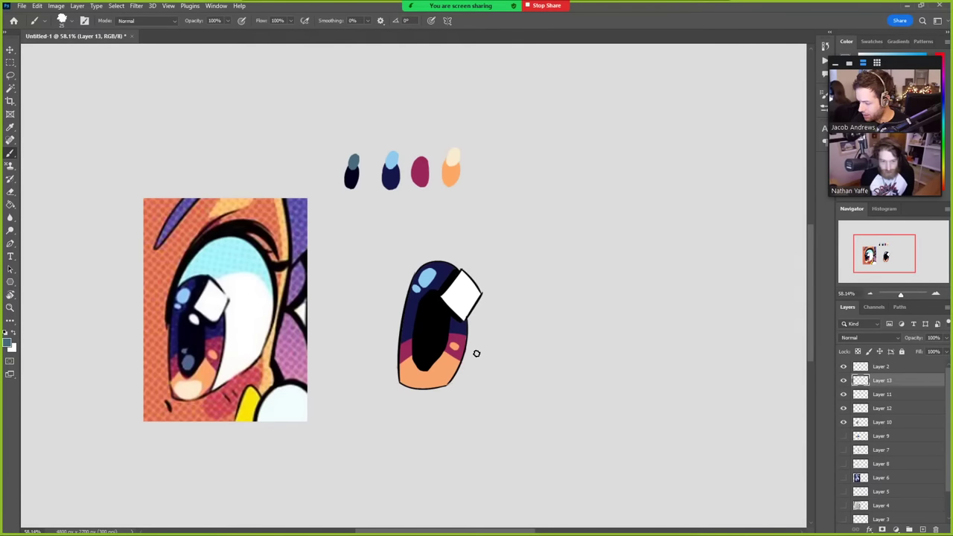
left_click_drag(886, 381, 871, 362)
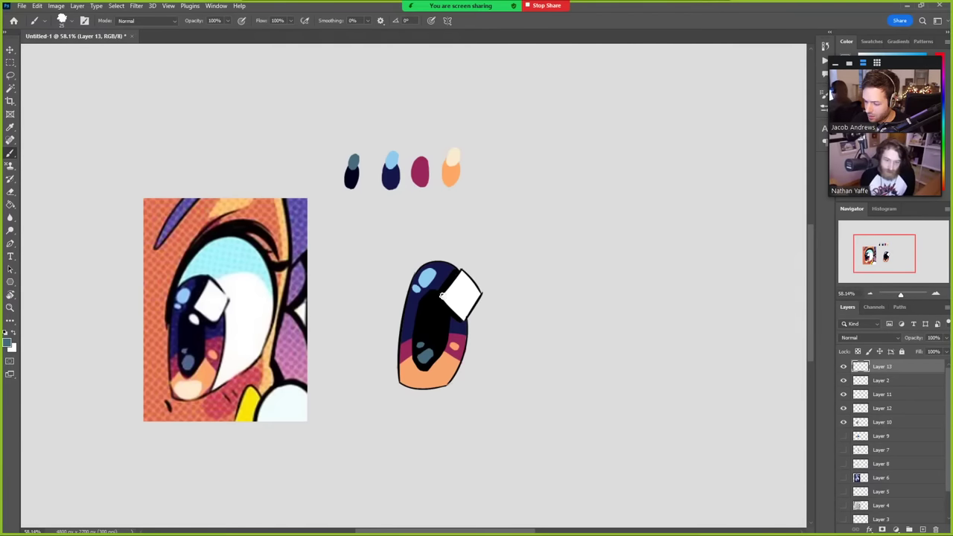
left_click(443, 301, "alt")
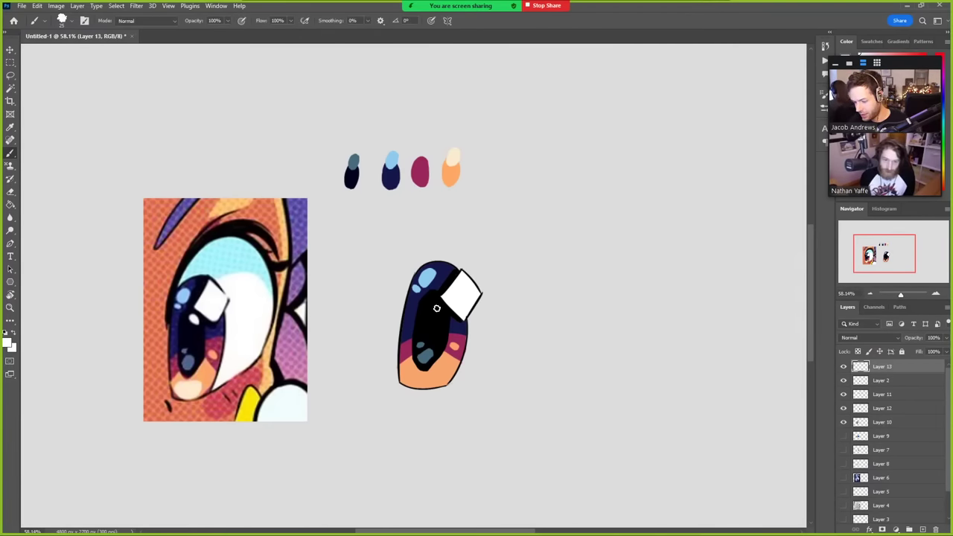
left_click(438, 305)
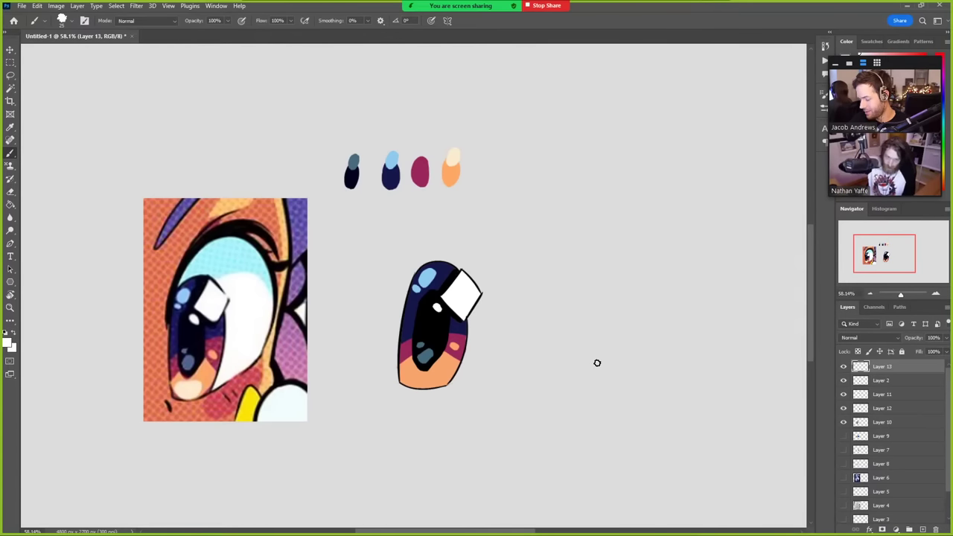
key("z")
left_click(584, 380, "alt")
left_click(572, 389, "alt")
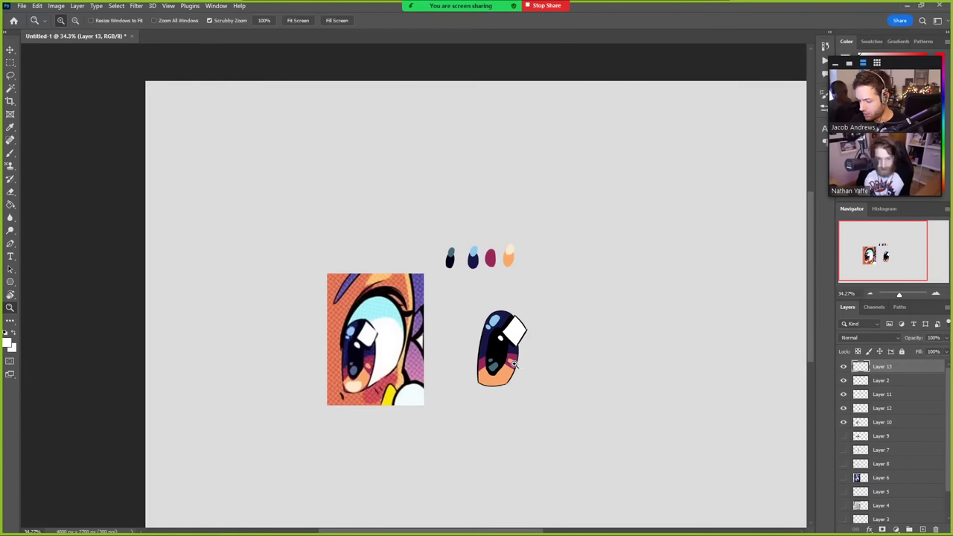
left_click_drag(515, 365, 543, 340)
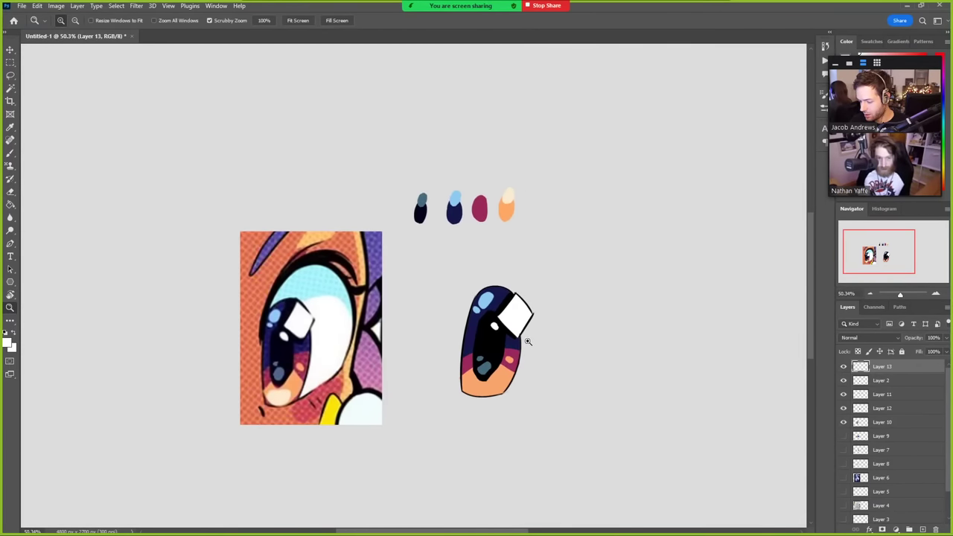
left_click_drag(530, 390, 569, 350)
- Sample light peach from the last swatch and brush it along the eye's bottom edge
key("i")
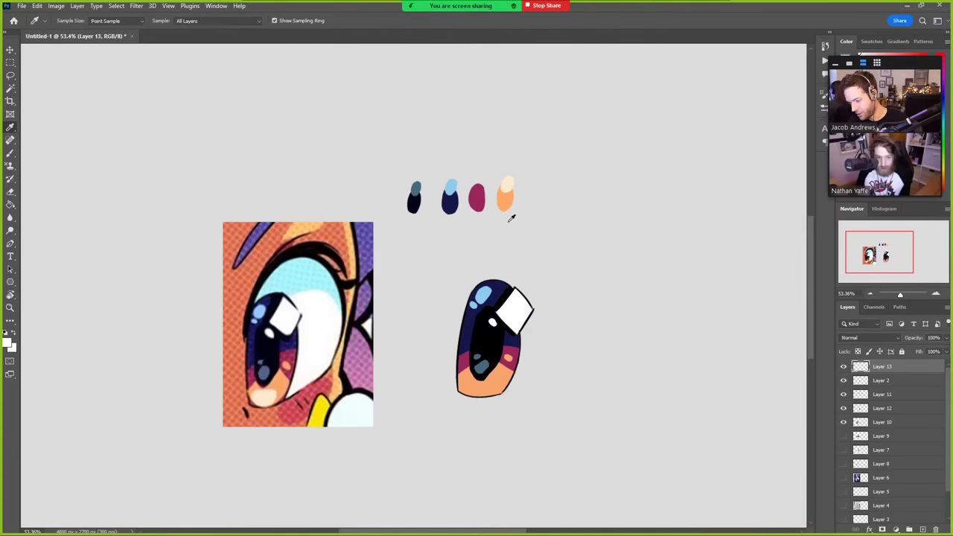
left_click(508, 183)
key("b")
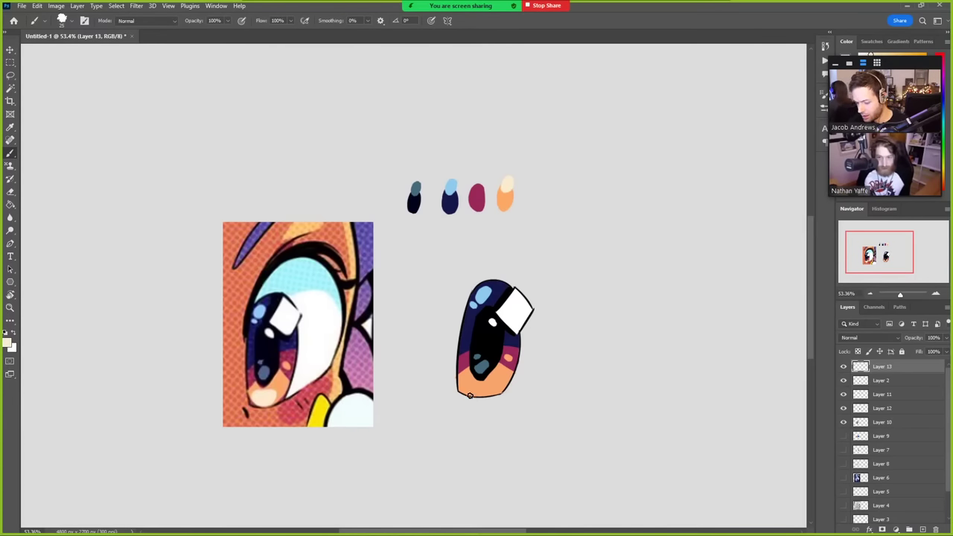
left_click_drag(466, 385, 491, 386)
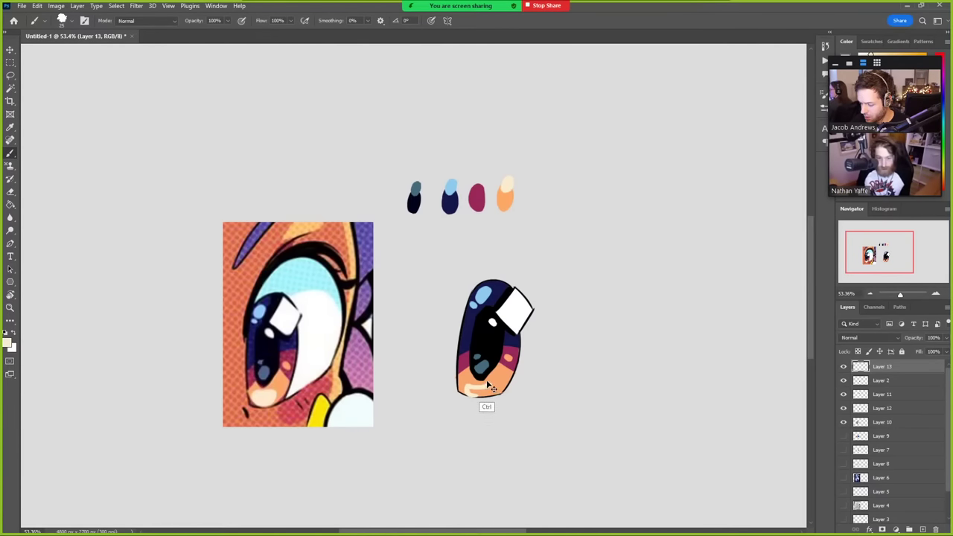
- Switch to Layer 12 and paint the light peach band along the eye's bottom
left_click(893, 395)
left_click(843, 394)
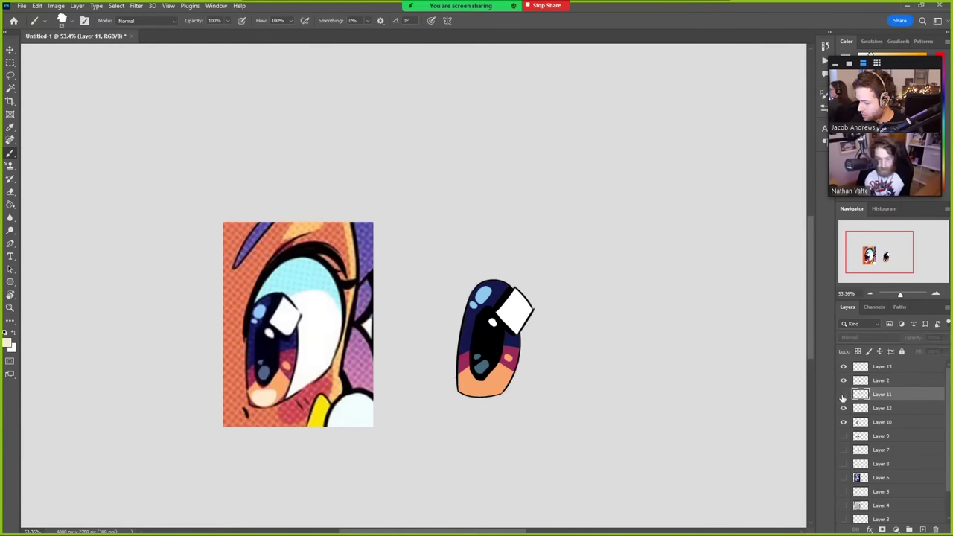
left_click(844, 394)
left_click(882, 408)
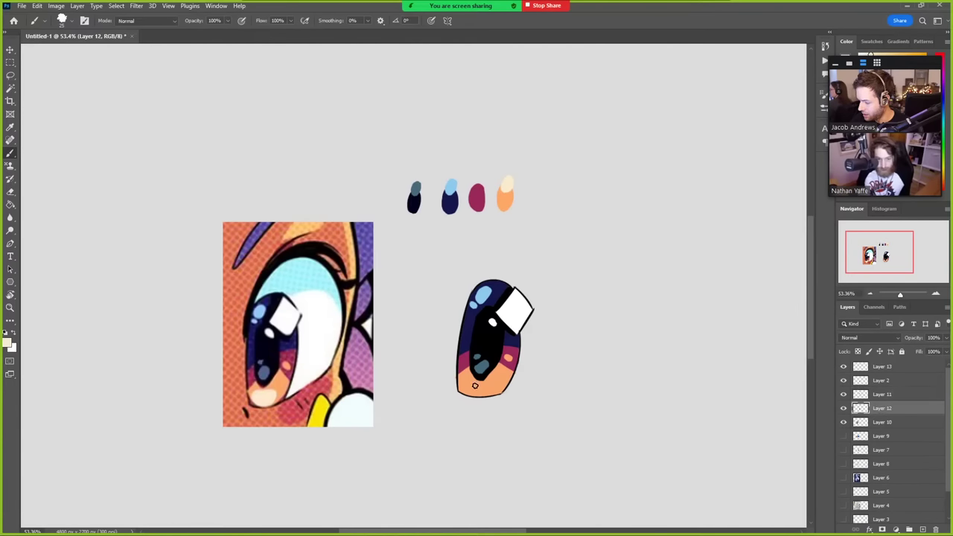
mouse_move(467, 388)
left_mouse_down()
mouse_move(498, 384)
mouse_move(481, 395)
mouse_move(496, 377)
left_mouse_up()
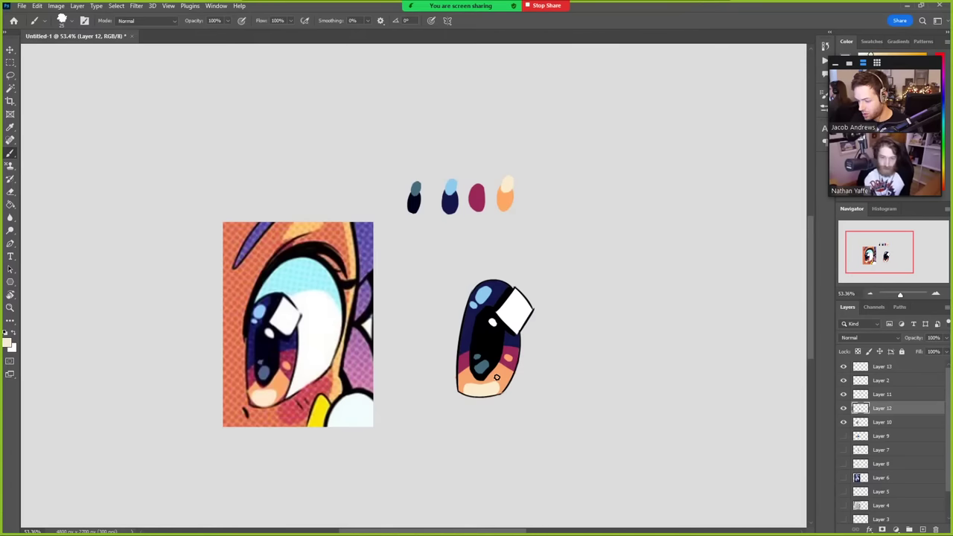
key("z")
left_click(564, 385, "alt")
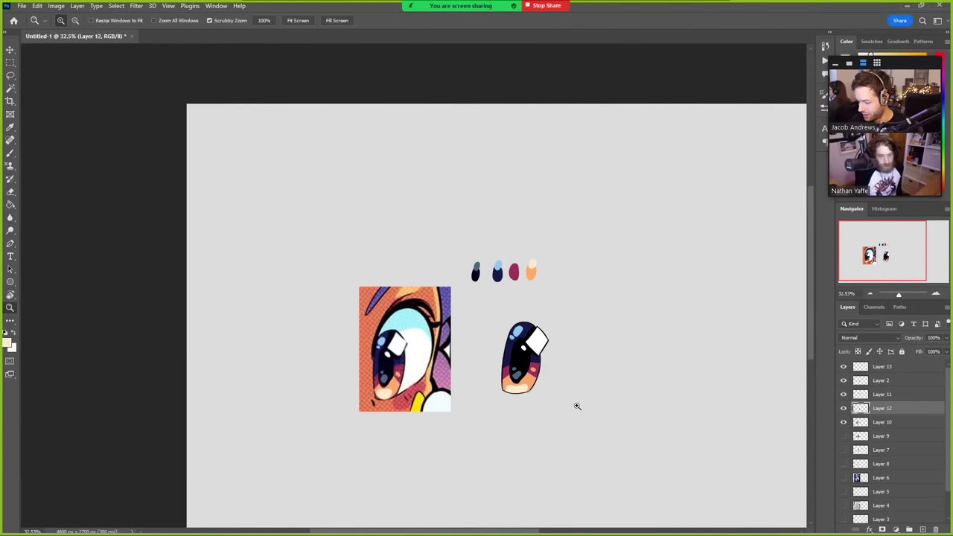
left_click_drag(539, 400, 567, 389)
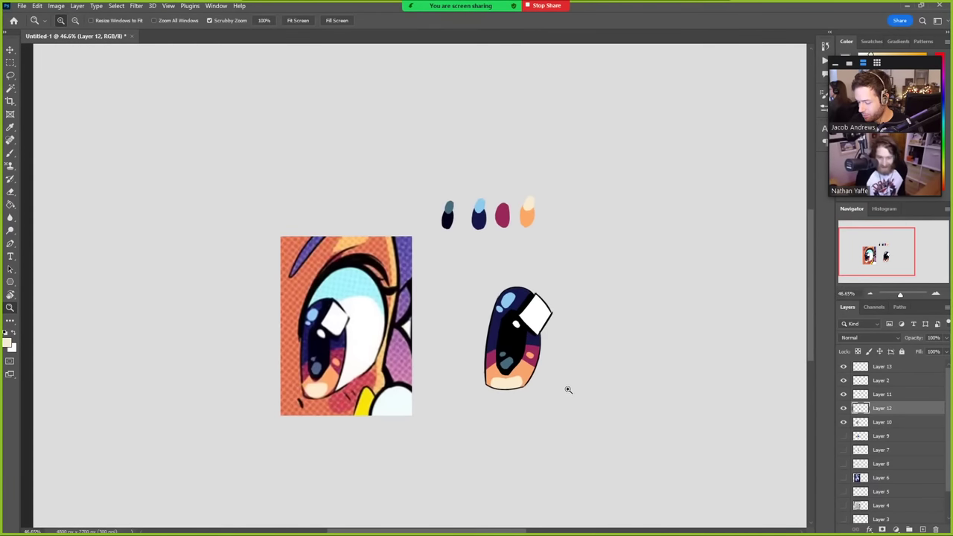
mouse_move(554, 353)
left_mouse_down()
mouse_move(563, 343)
mouse_move(554, 350)
left_mouse_up()
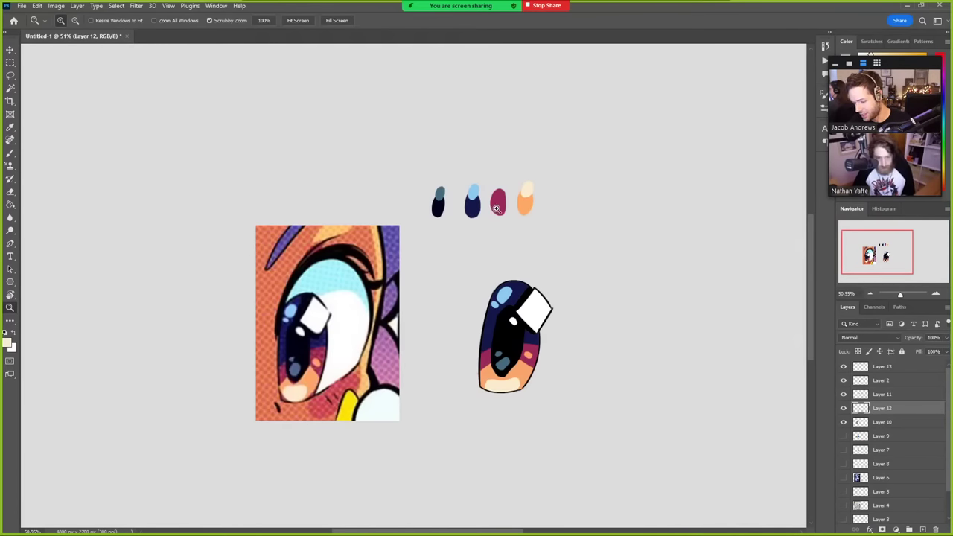
- Sample colours from the eye, then set the foreground to light grey #e1e1e1
key("i")
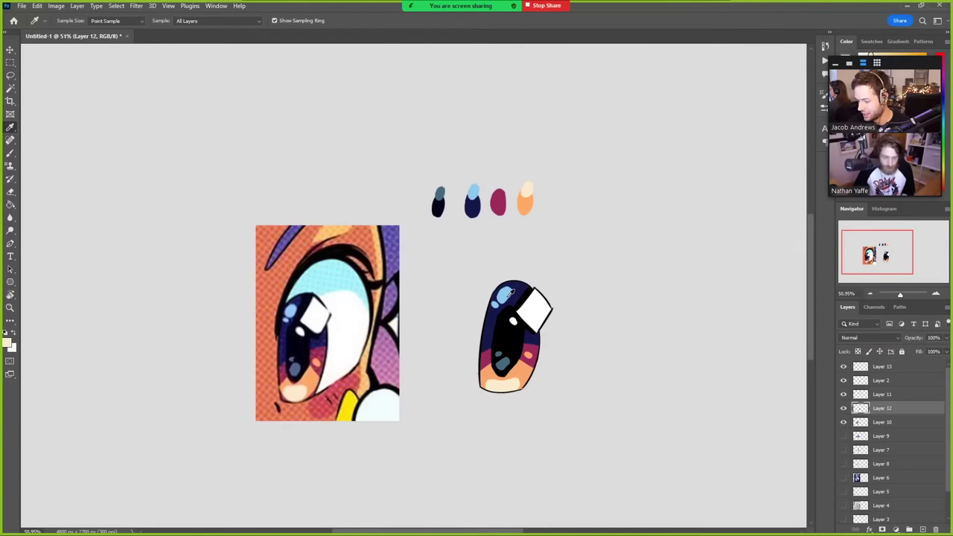
left_click(508, 293)
left_click(504, 365)
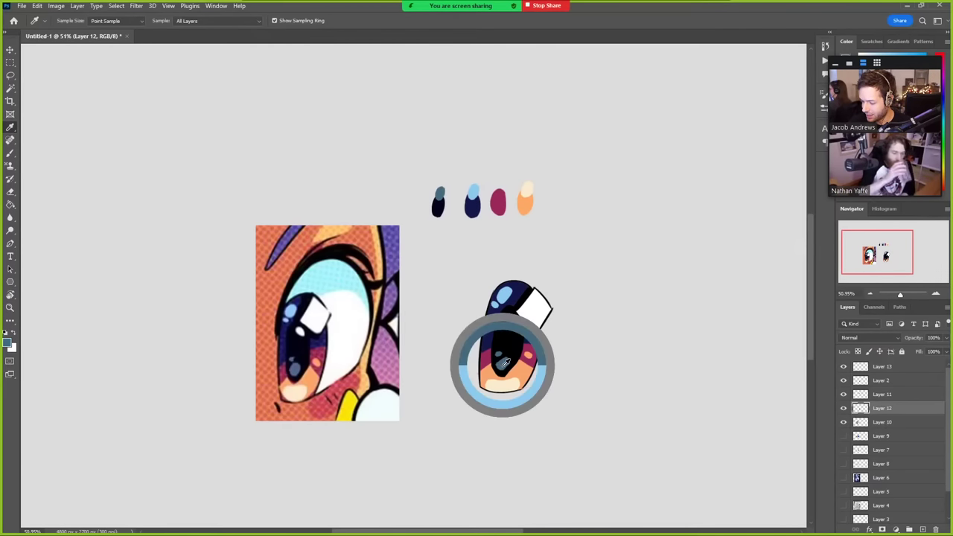
left_click(514, 381)
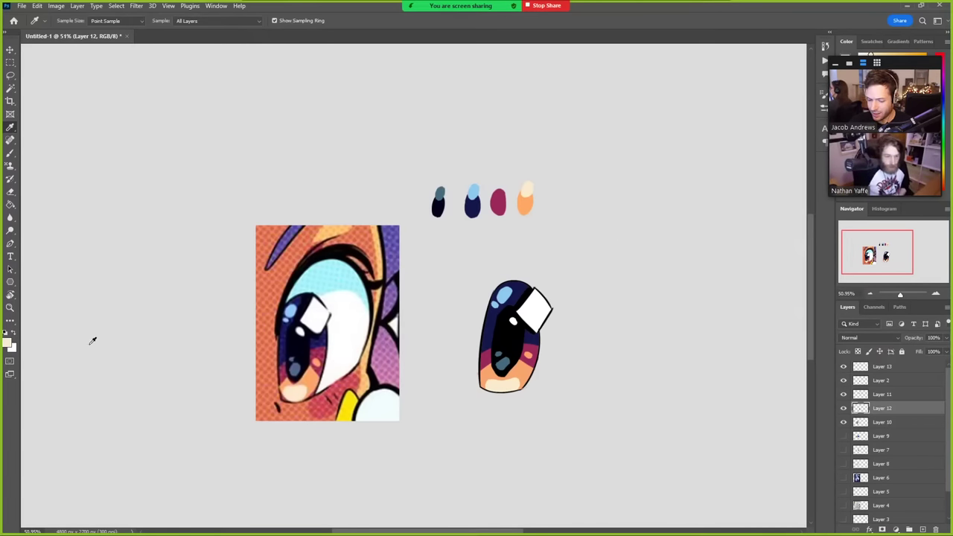
left_click(10, 344)
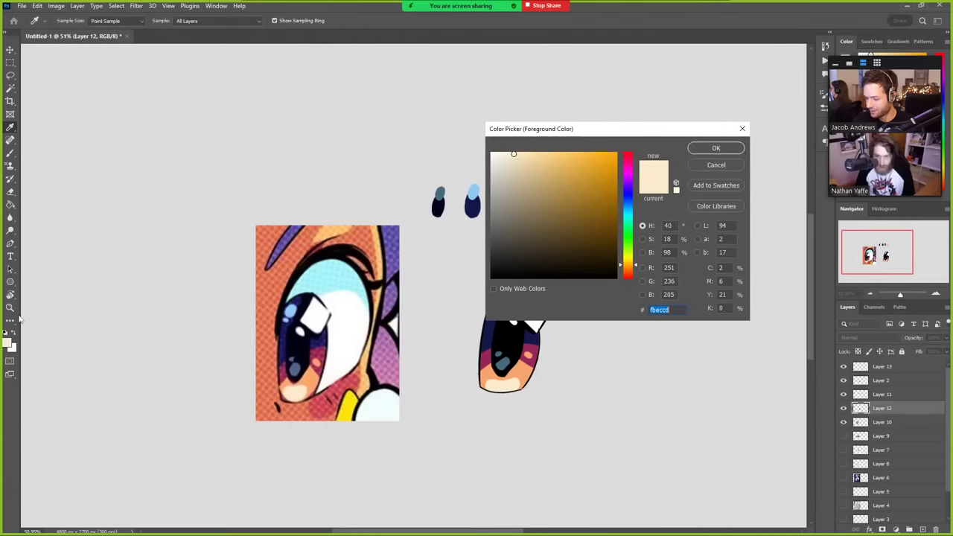
left_click(497, 178)
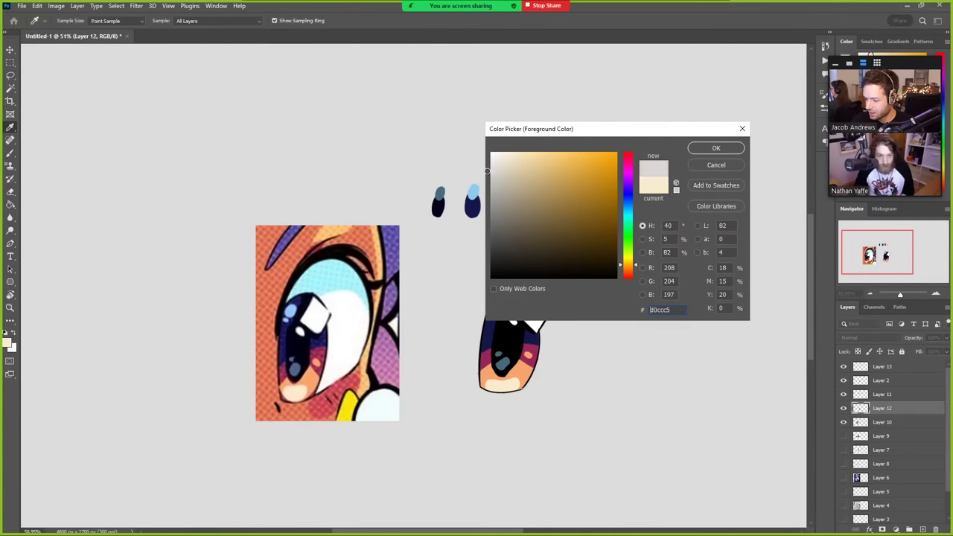
left_click(715, 148)
- Toggle Layer 12's visibility to compare, then add new Layer 14 above it
left_click(844, 408)
left_click(844, 408)
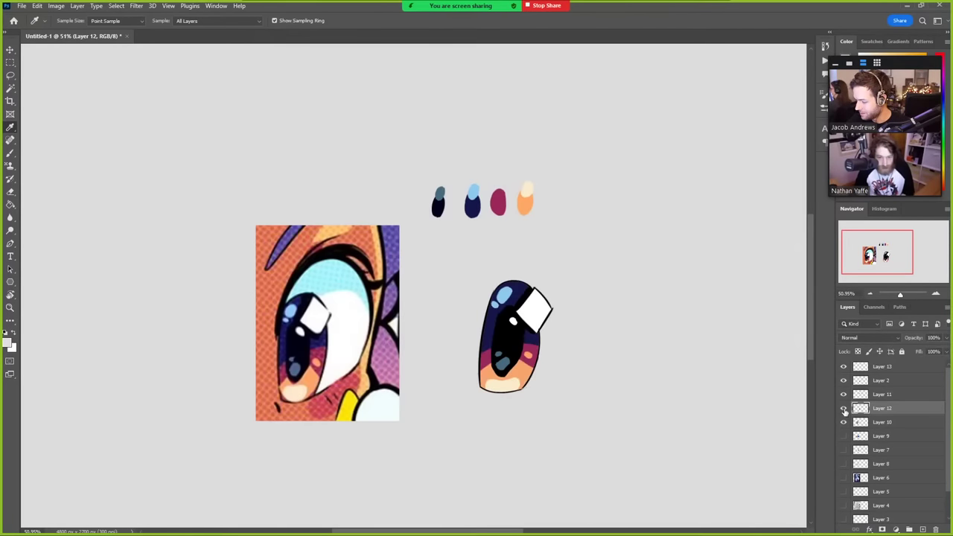
left_click(923, 529)
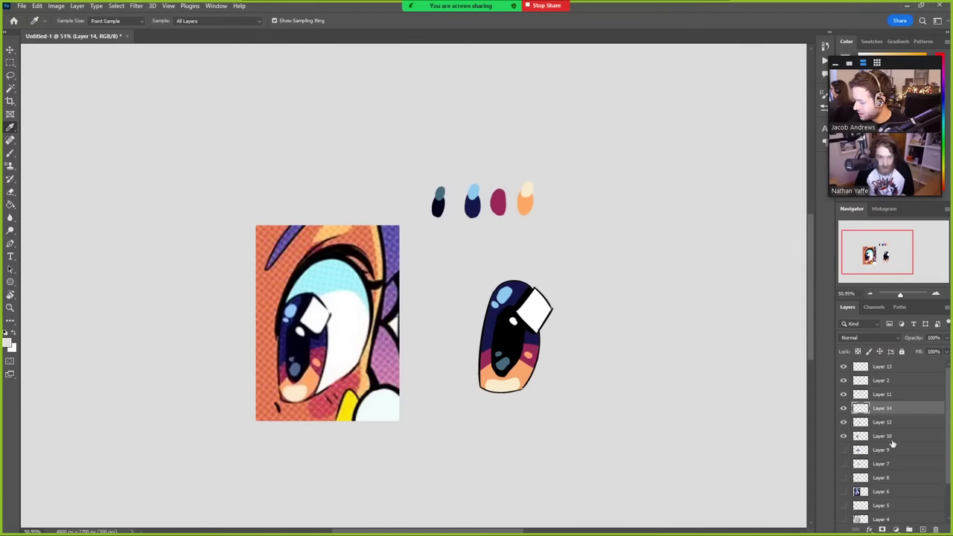
- Try Soft Light and Hard Light on Layer 14, settle on Overlay, then hide the eye and swatch layers
left_click(885, 339)
left_click(856, 416)
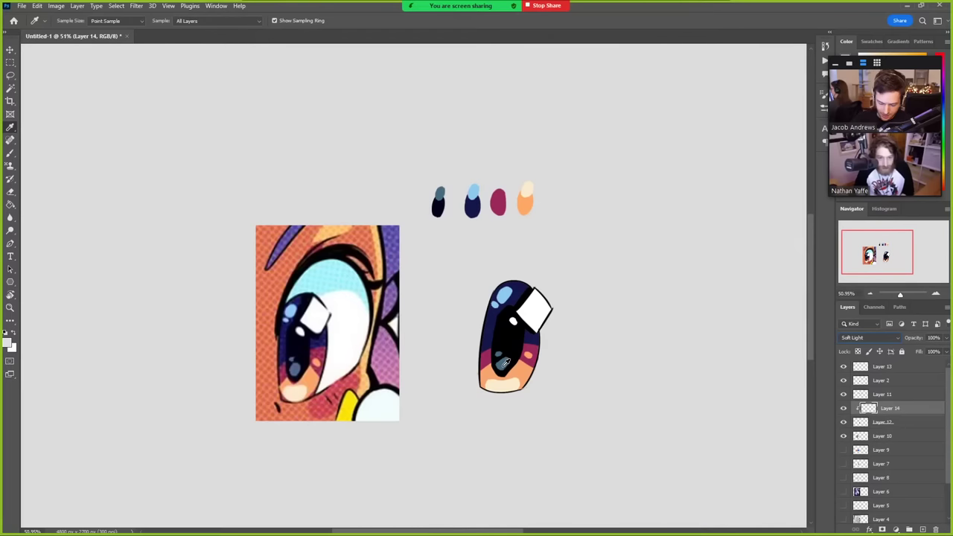
key("b")
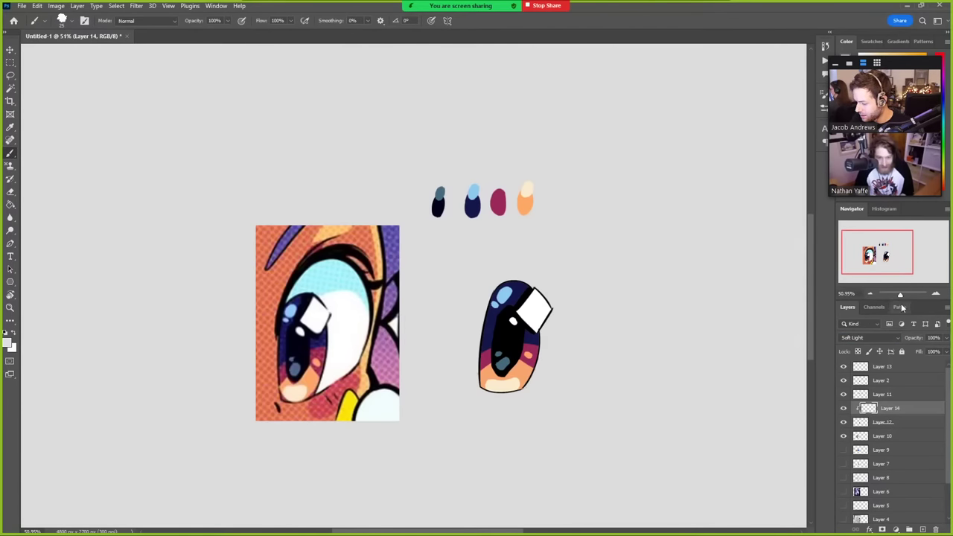
left_click(886, 338)
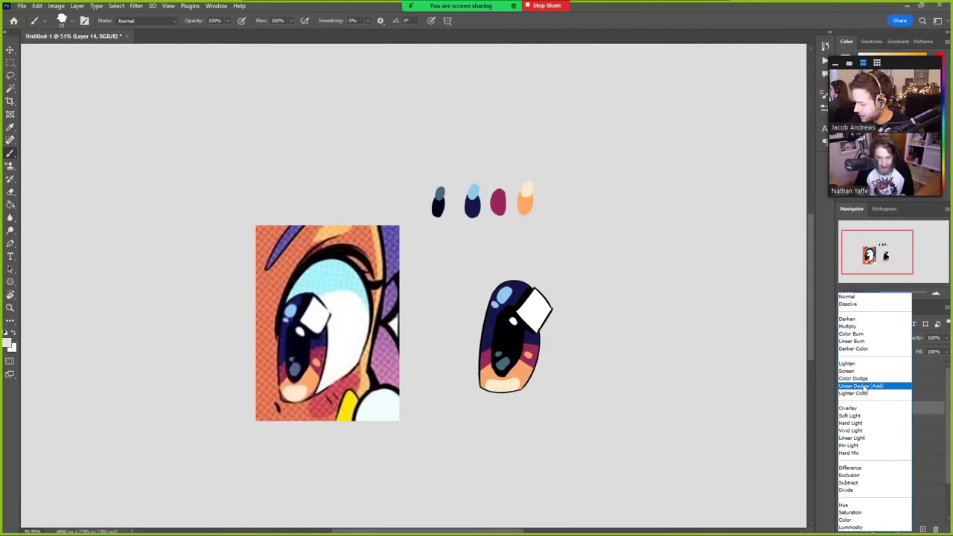
left_click(857, 423)
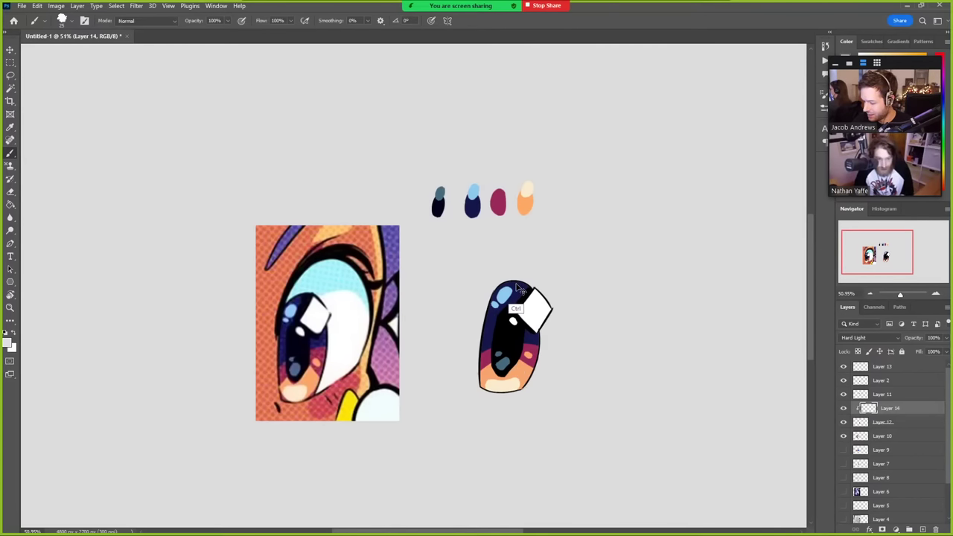
left_click(885, 339)
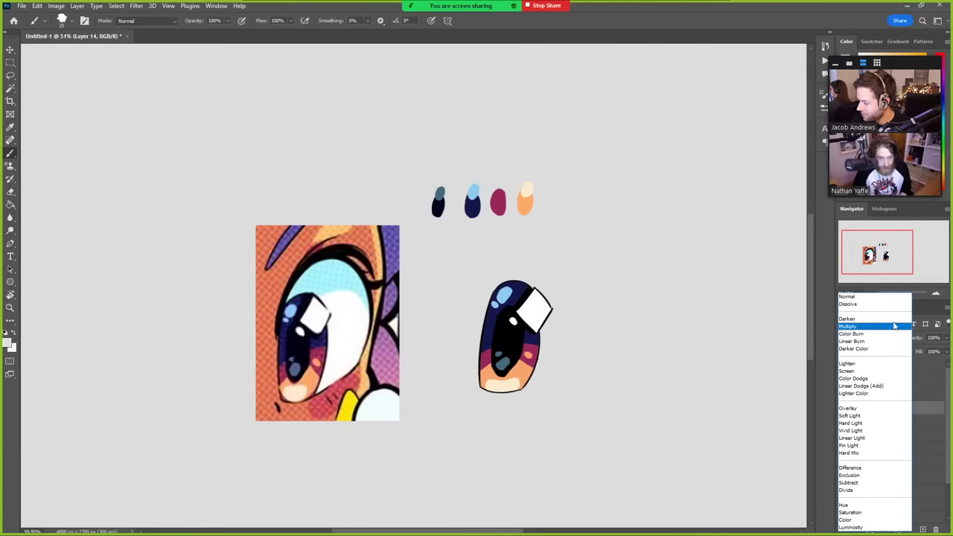
left_click(872, 411)
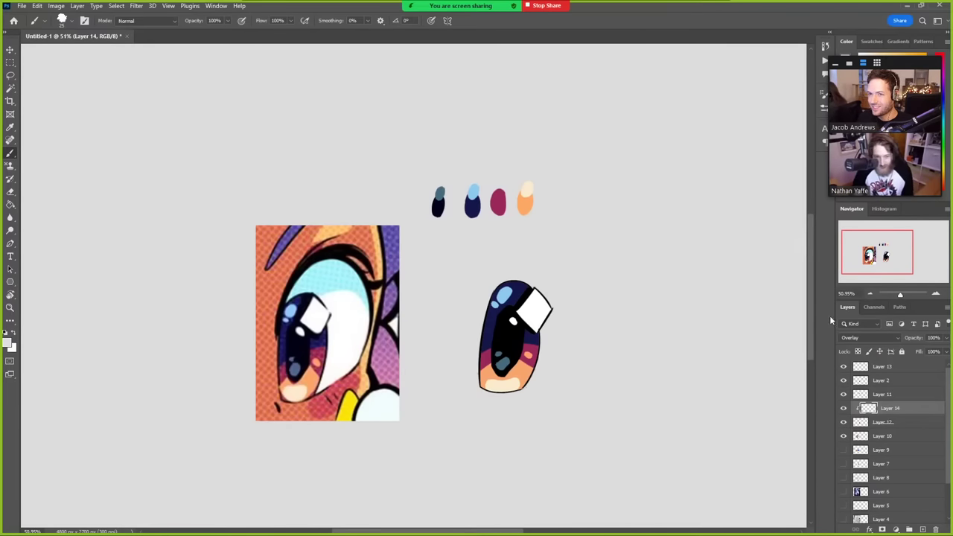
left_click_drag(845, 438, 834, 372)
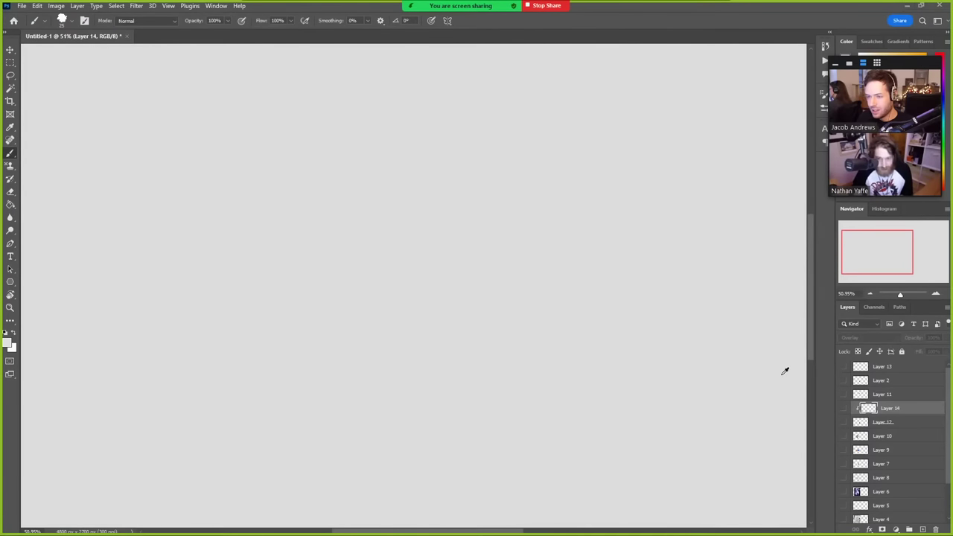
- Switch from Photoshop to the Chrome window showing the Instagram Sonic post
key("alt+Tab")
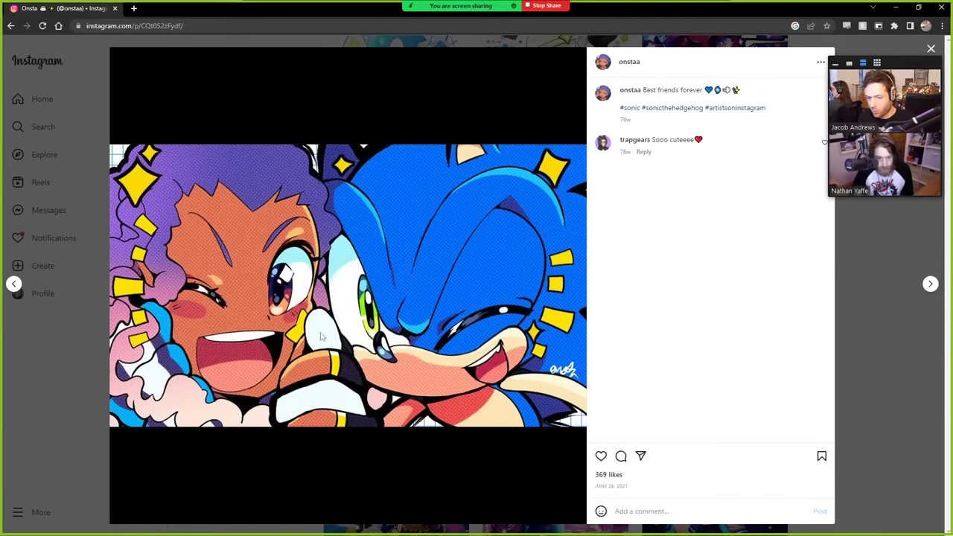
- Close the Sonic post and search for the illustrator's profile to open it
left_click(73, 378)
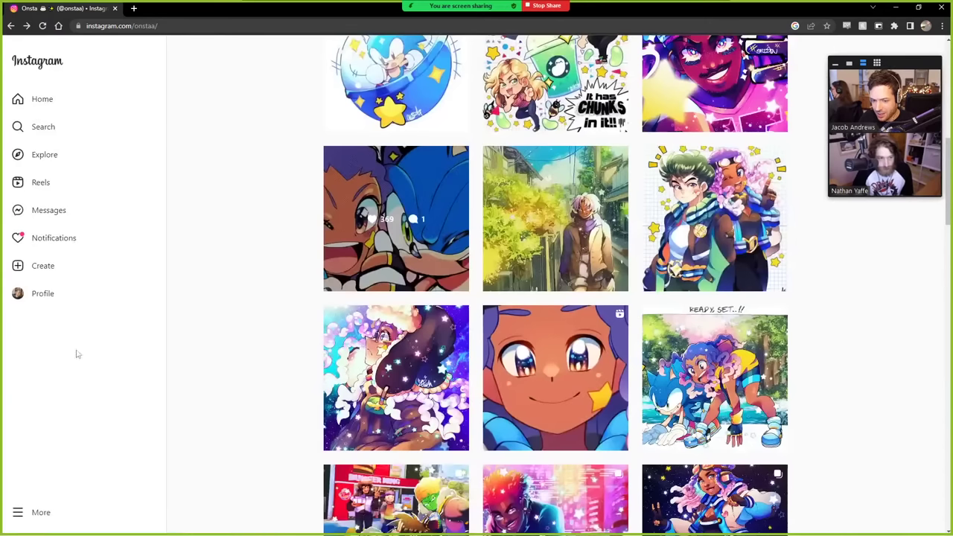
left_click(67, 136)
type("ro")
key("BackSpace")
type("iik")
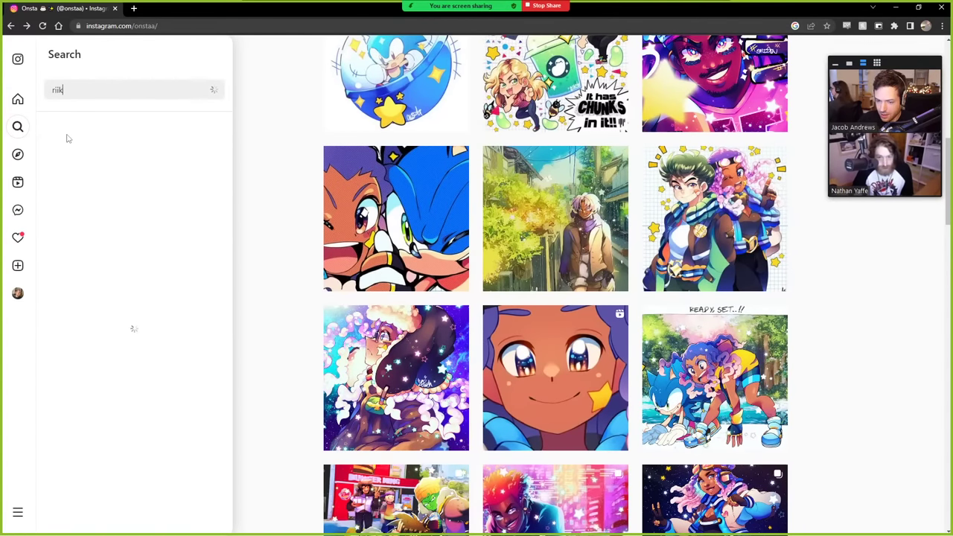
left_click(131, 137)
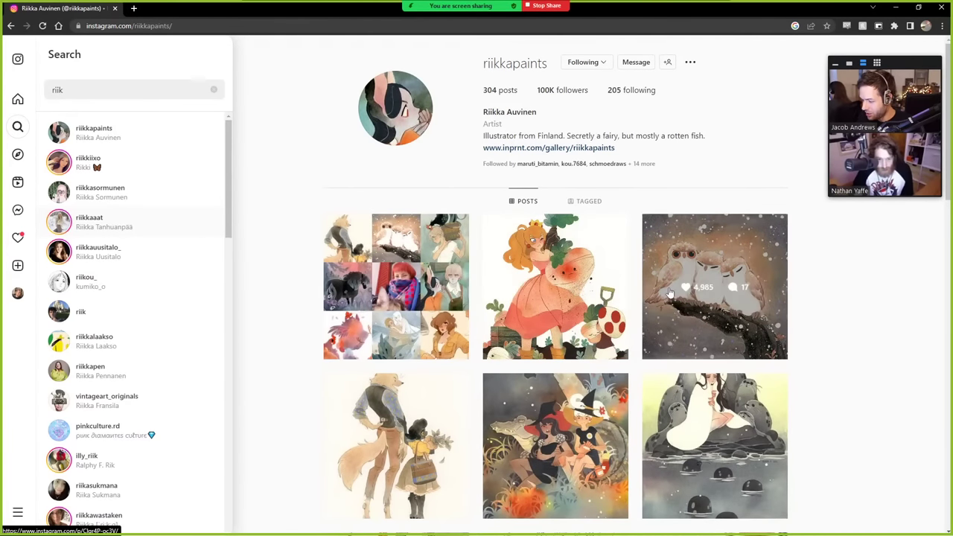
- Browse the illustrator's posts from the witches-and-crocodile painting through the painted-eyes grid
scroll(666, 298, "down", 2)
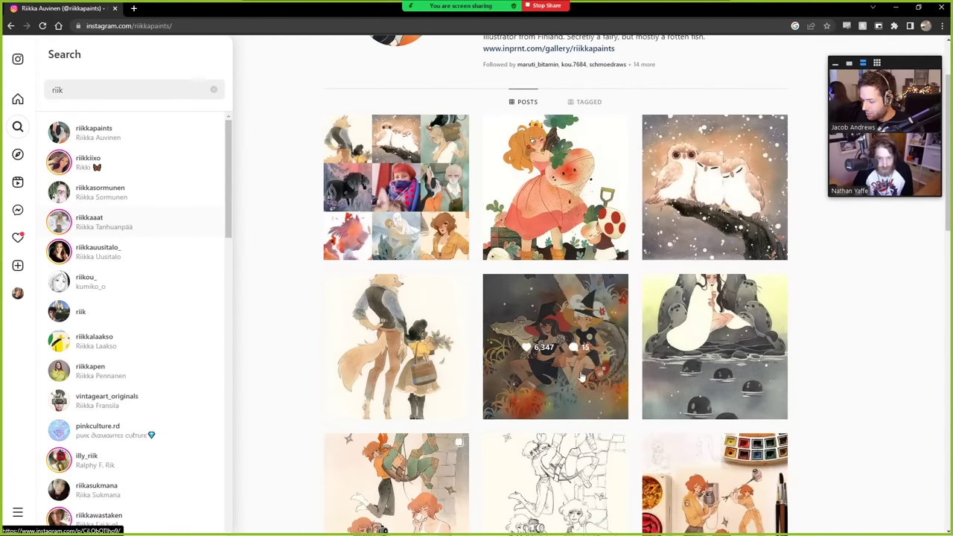
left_click(583, 382)
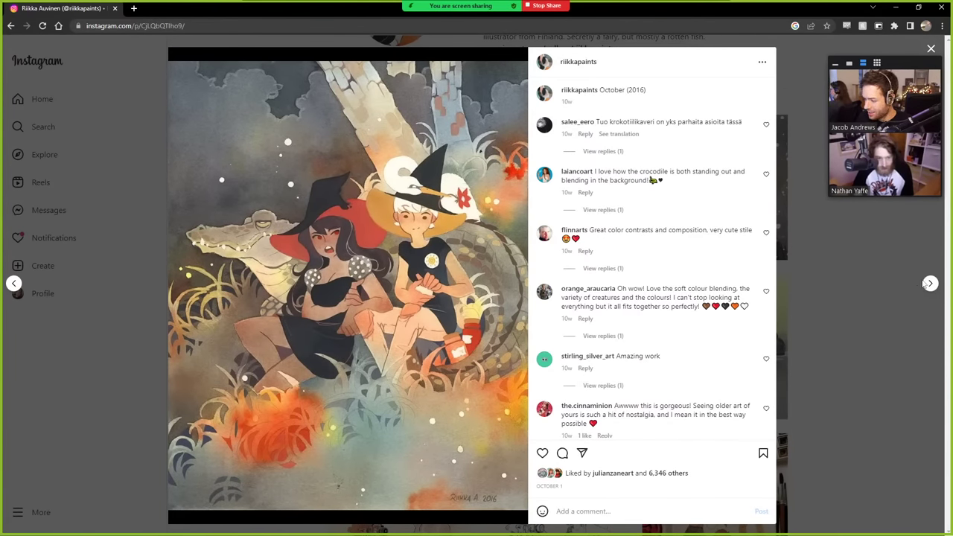
left_click(928, 284)
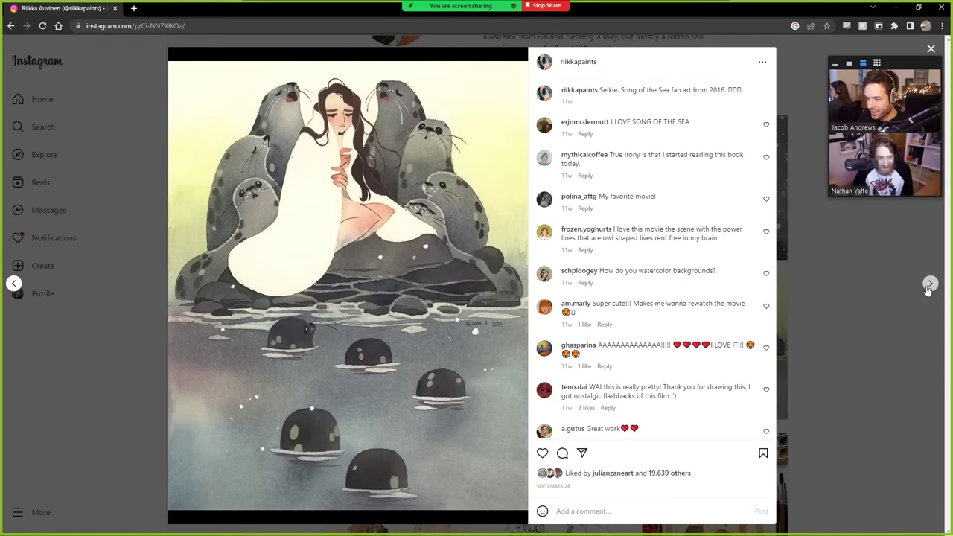
left_click(928, 288)
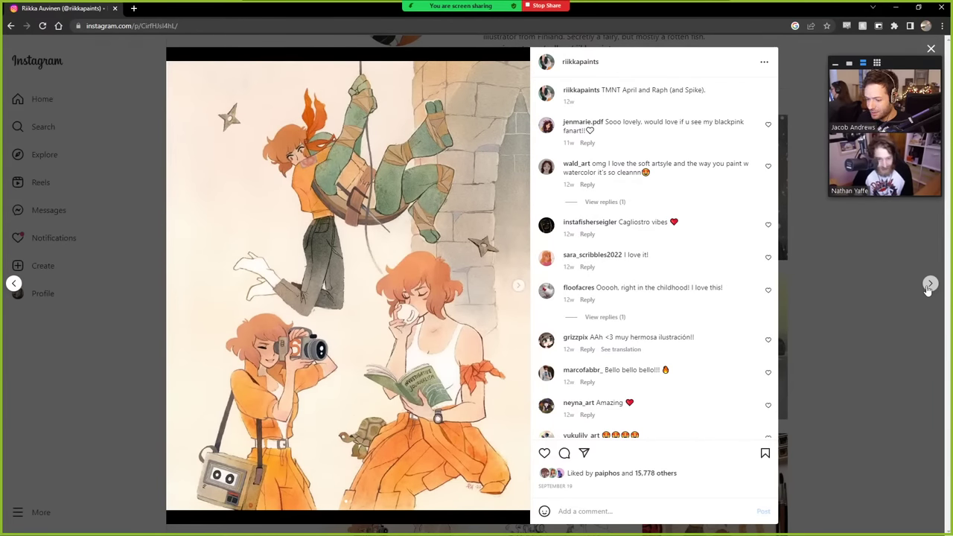
left_click(929, 287)
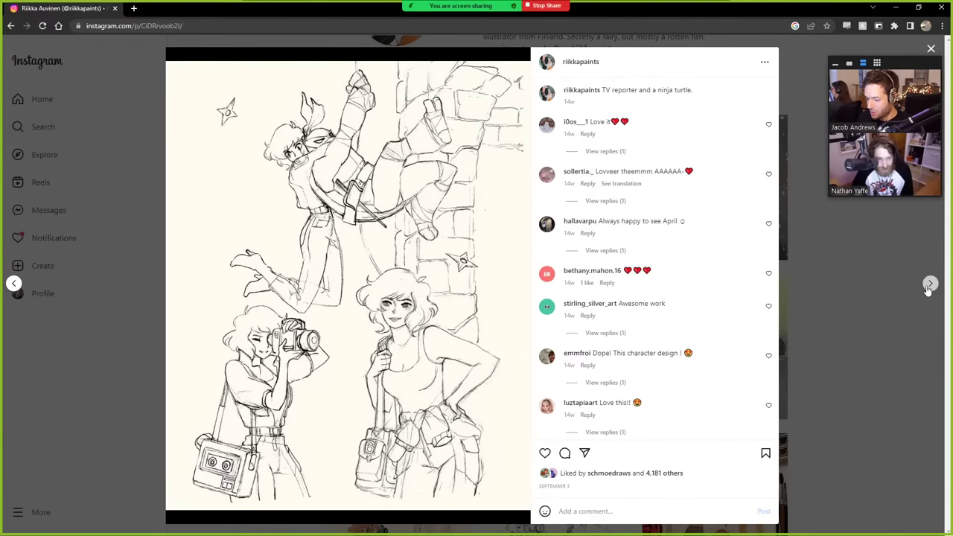
left_click(929, 287)
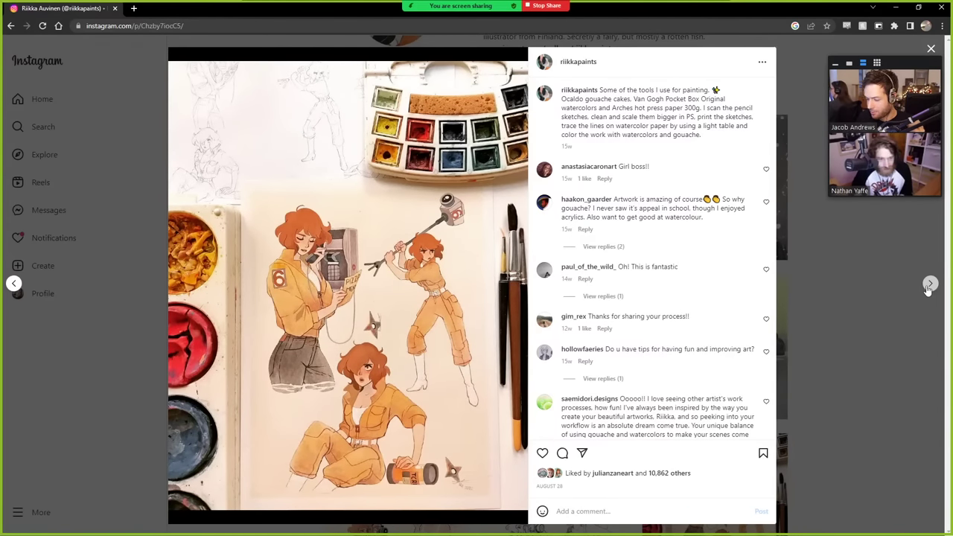
left_click(929, 287)
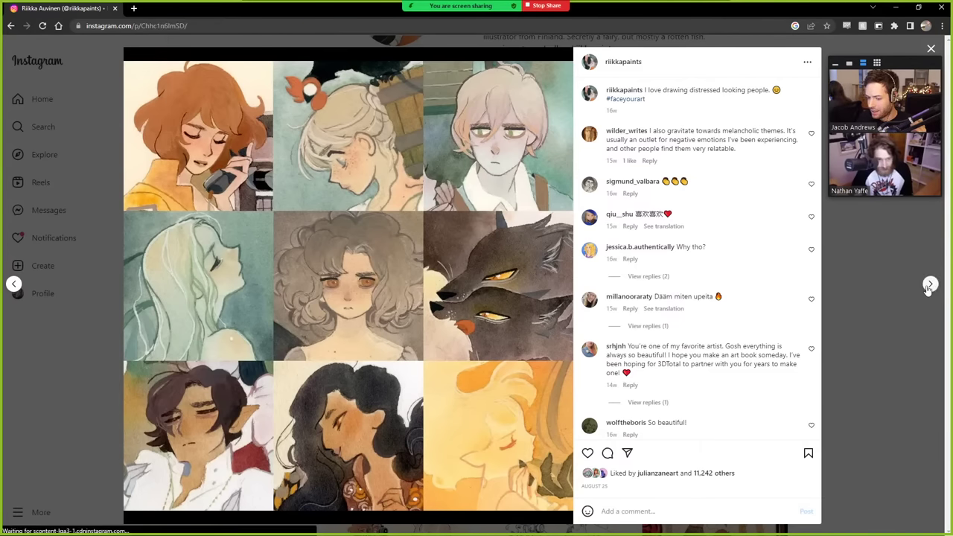
left_click(930, 285)
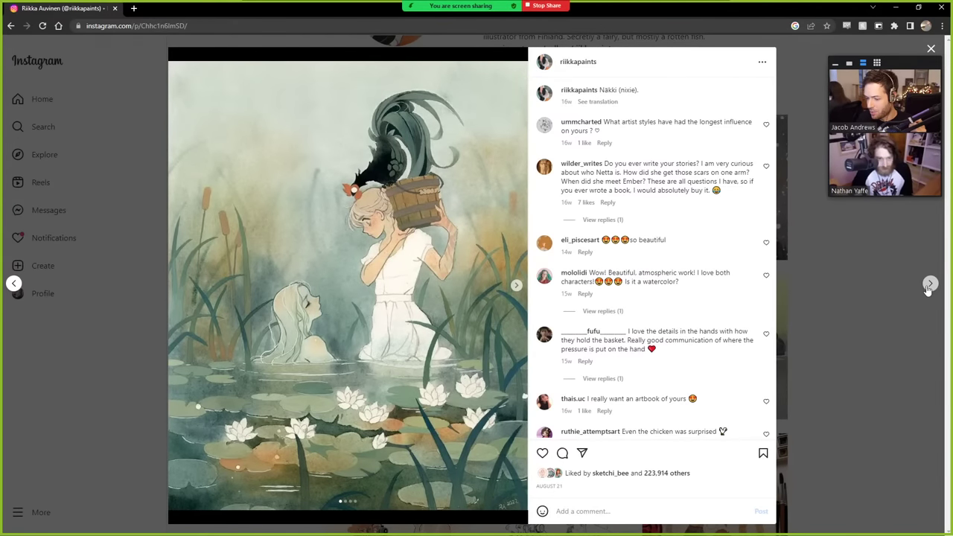
left_click(930, 285)
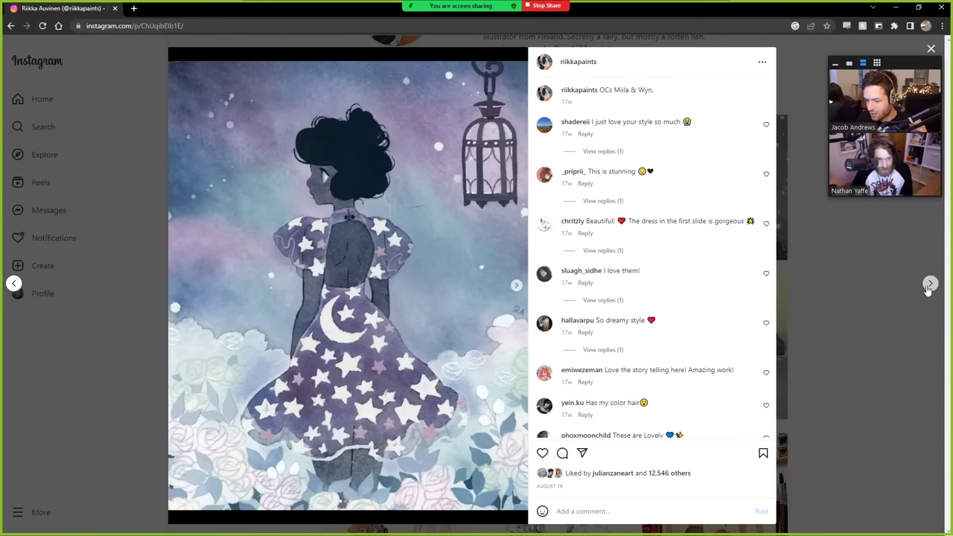
left_click(930, 285)
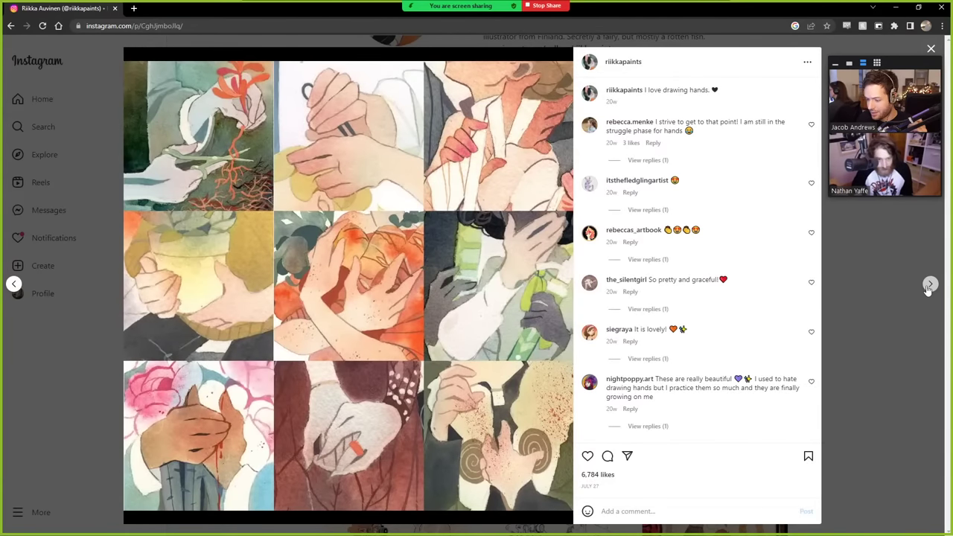
left_click(930, 286)
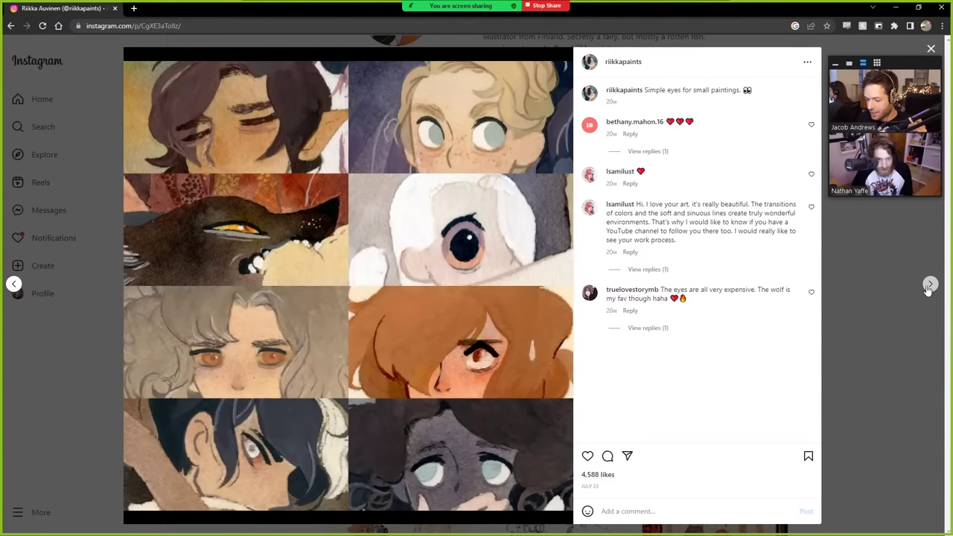
left_click(929, 286)
left_click(930, 283)
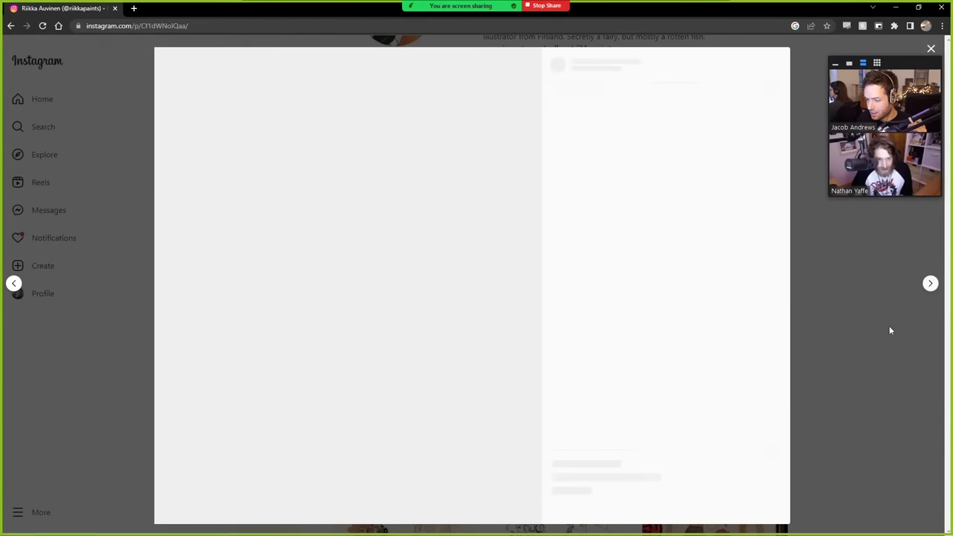
left_click(884, 329)
- Scroll further down the grid, view the chicken painting post, and close it
scroll(851, 351, "down", 6)
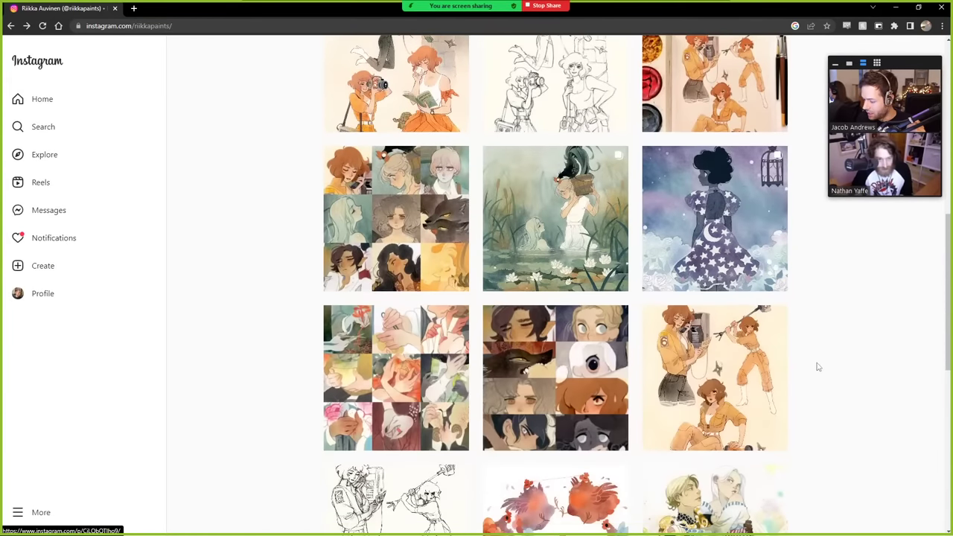
scroll(817, 366, "down", 3)
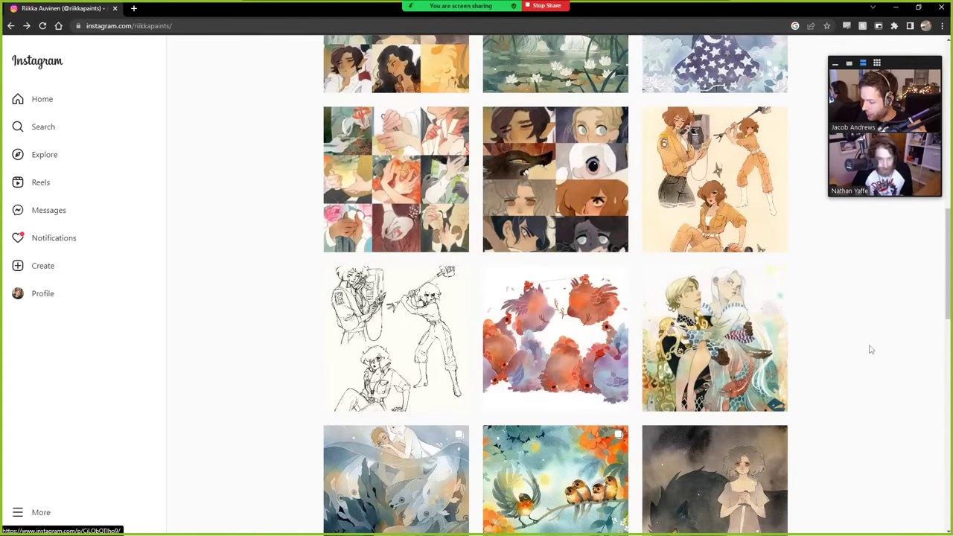
scroll(869, 350, "down", 1)
left_click(596, 330)
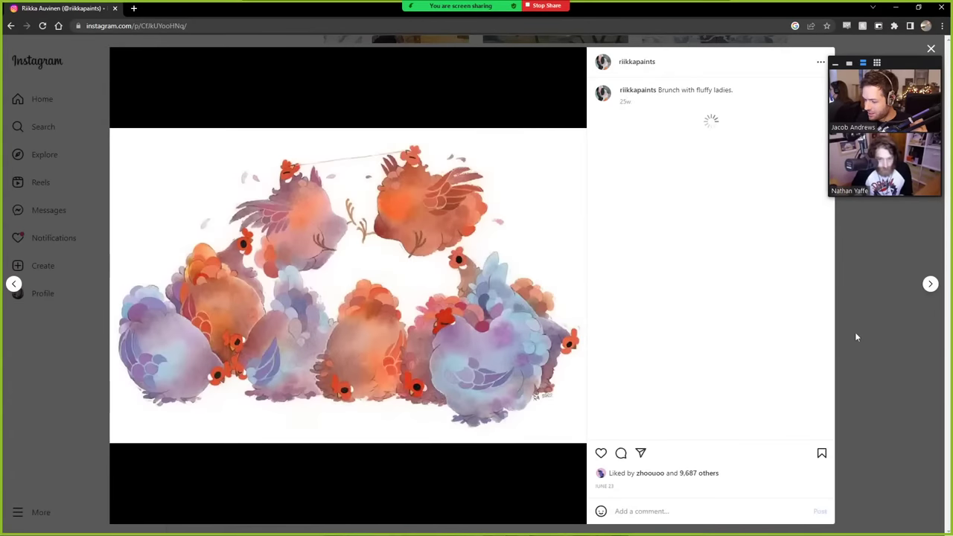
left_click(897, 323)
scroll(895, 330, "down", 1)
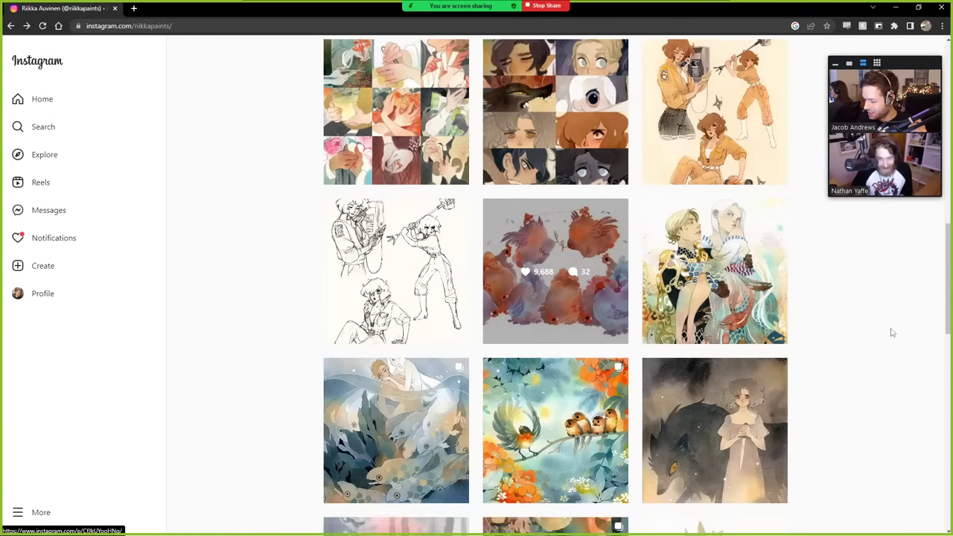
scroll(893, 333, "down", 2)
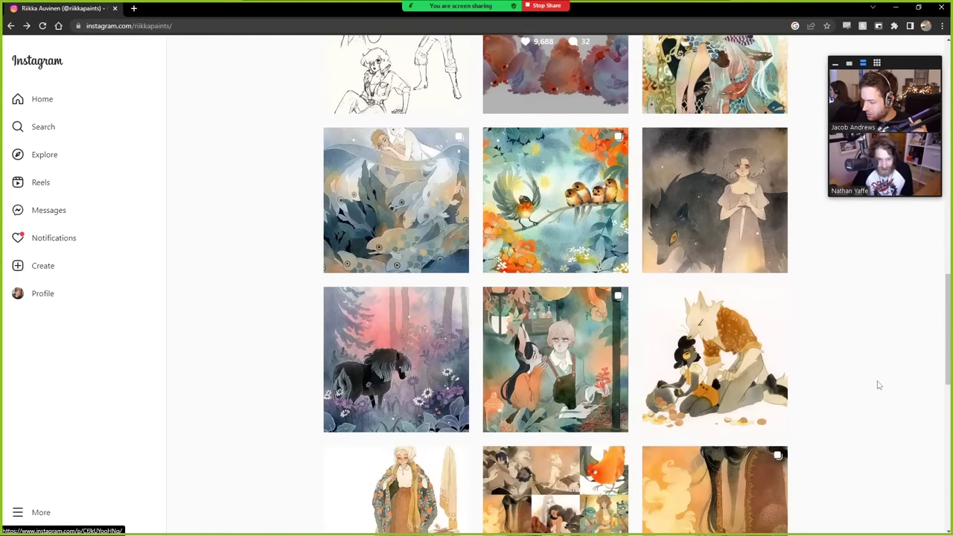
scroll(877, 385, "down", 2)
scroll(866, 324, "up", 2)
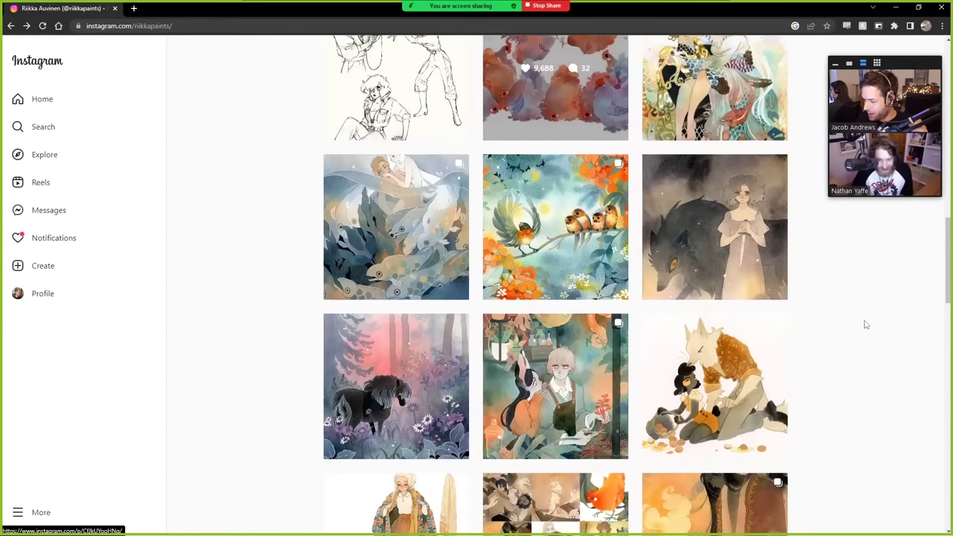
scroll(866, 325, "up", 2)
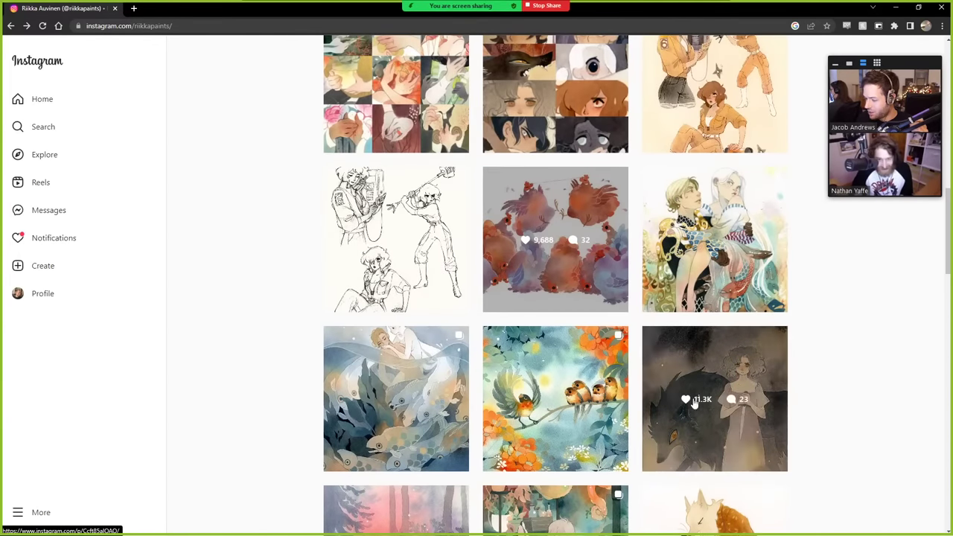
scroll(698, 376, "down", 4)
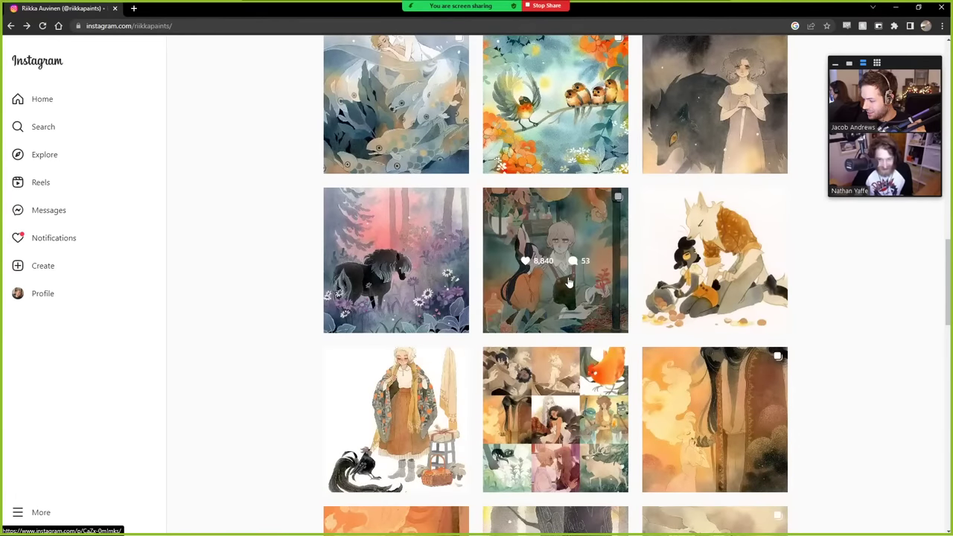
- Open the painting of two figures among plants and snip a screen capture of it
left_click(574, 298)
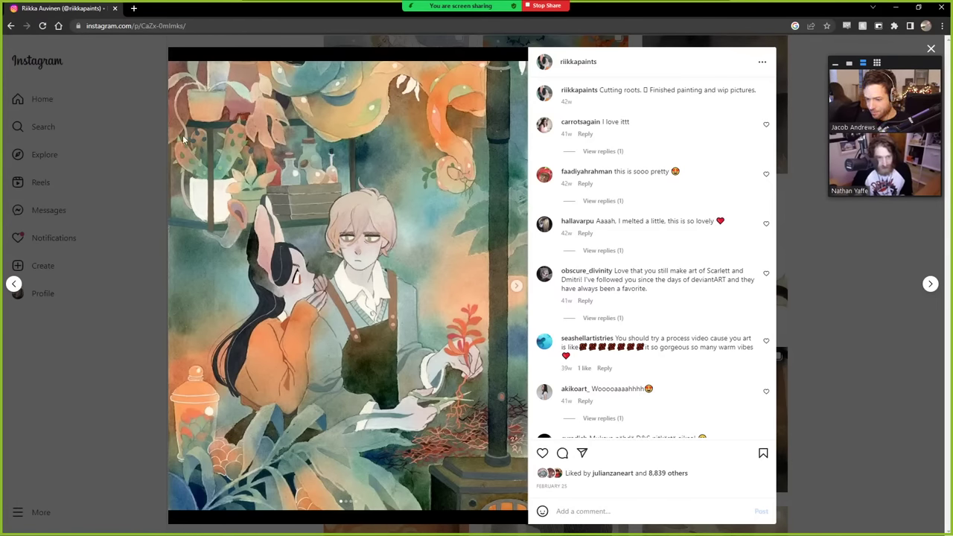
key("super+shift+s")
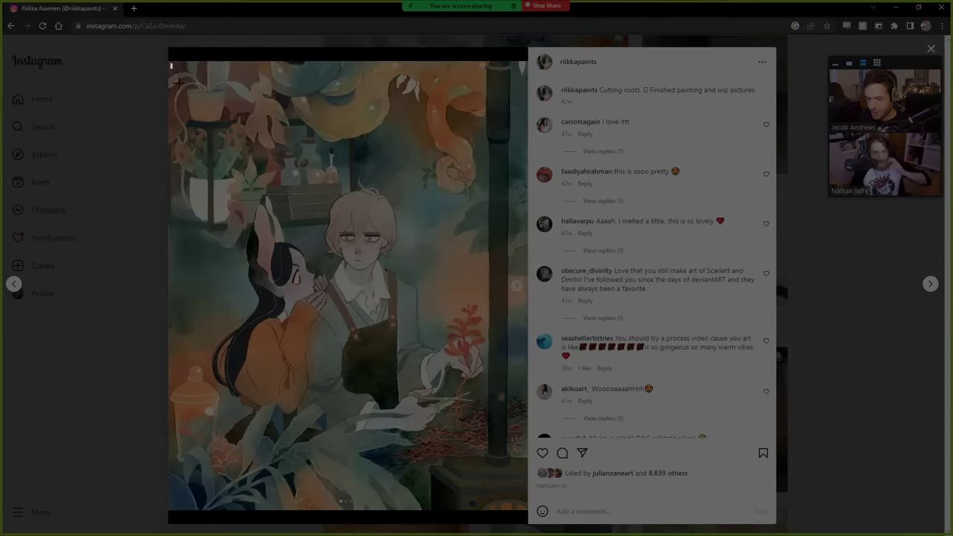
left_click_drag(171, 63, 524, 509)
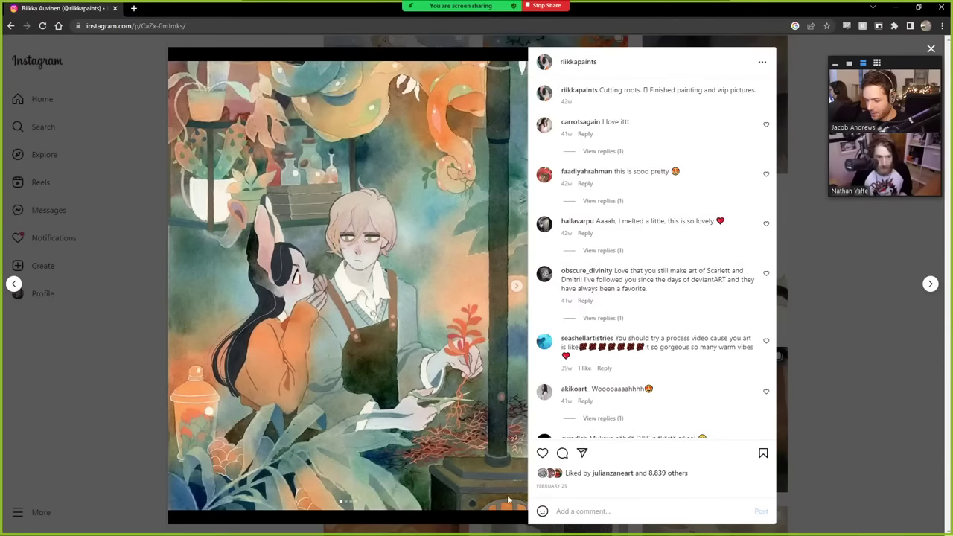
- Close that post and open the golden painting of the long-haired figure
left_click(91, 401)
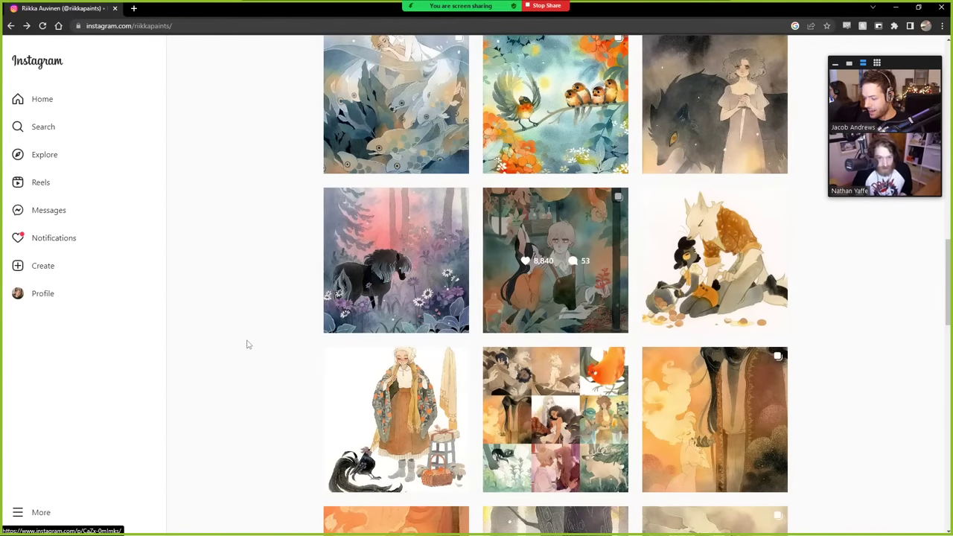
scroll(259, 345, "down", 2)
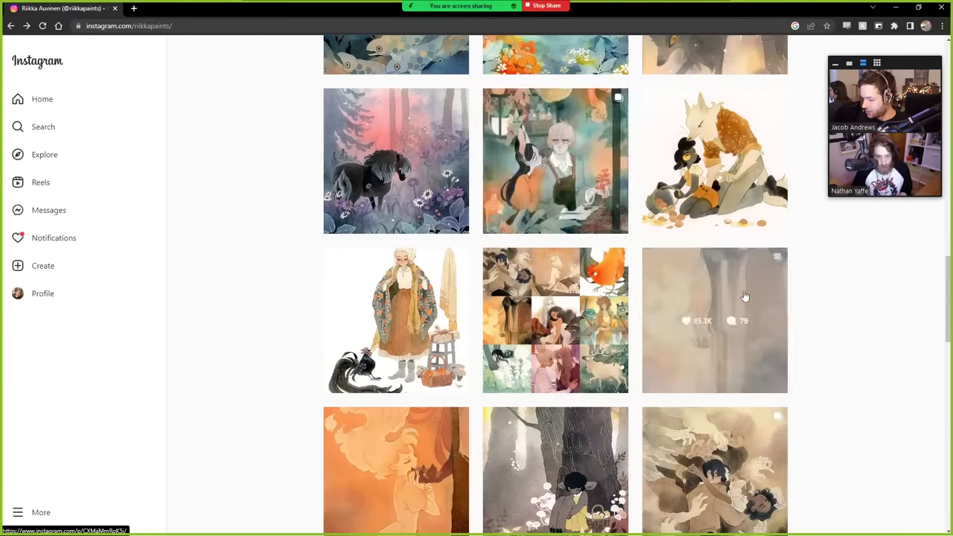
left_click(742, 294)
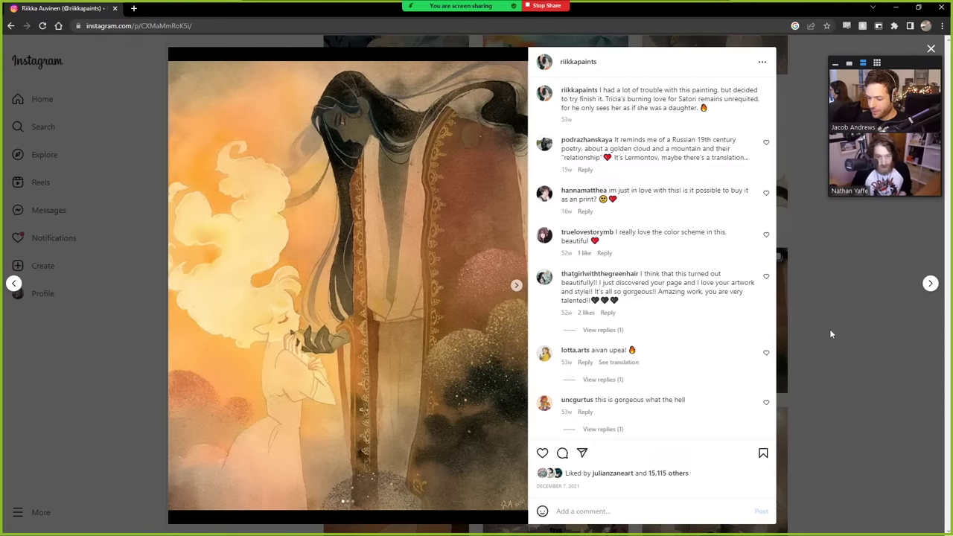
- Paste the captured watercolour painting as a new layer, enlarge it, and move it toward the canvas's left side
key("alt+Tab")
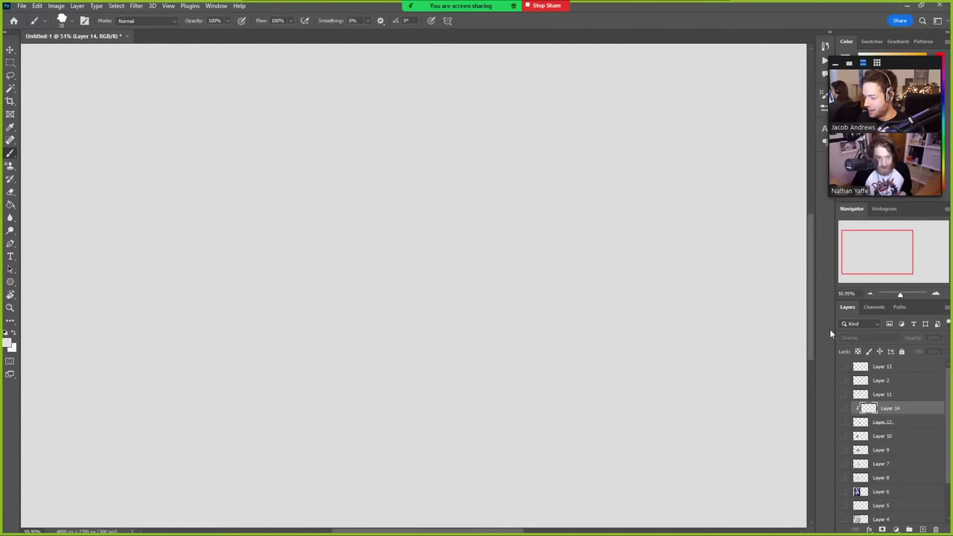
key("ctrl+v")
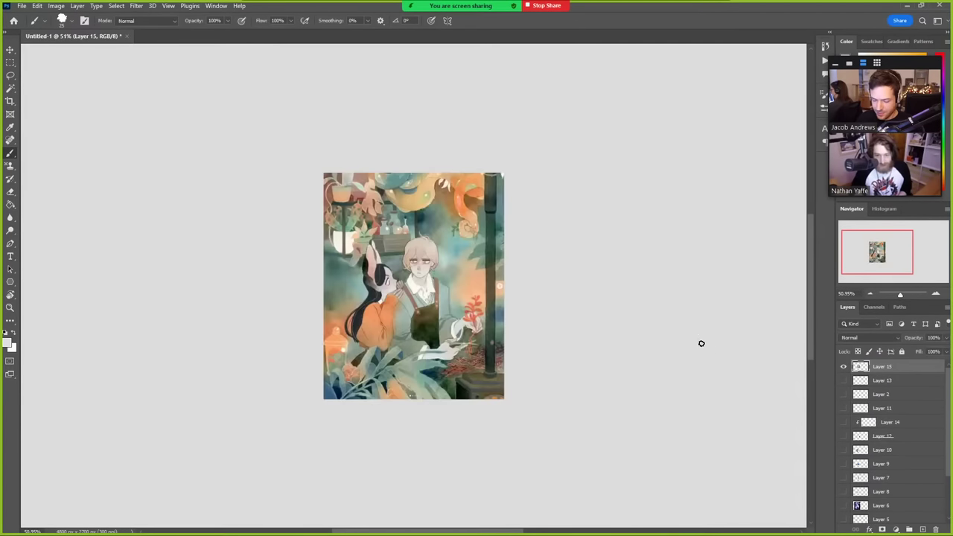
key("ctrl+t")
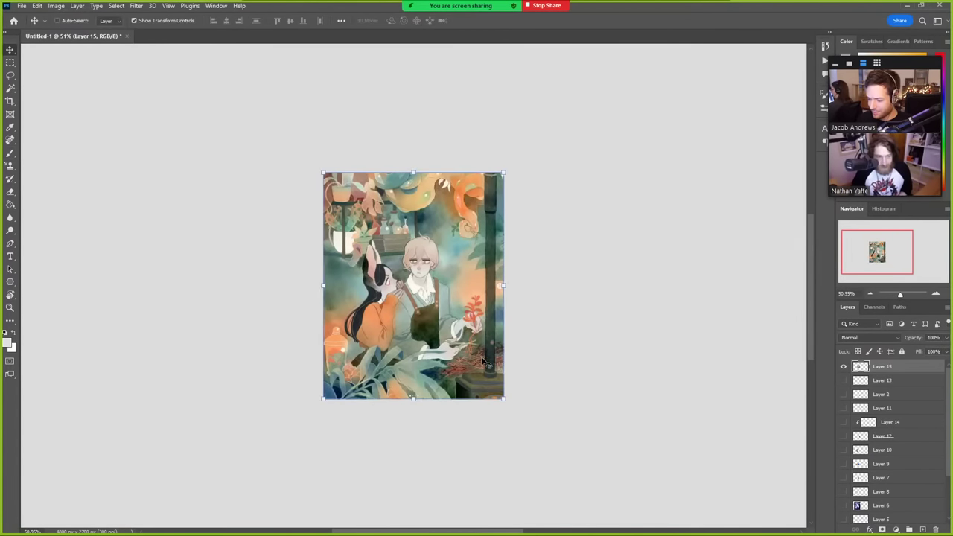
left_click_drag(504, 400, 623, 472)
left_click_drag(549, 347, 325, 340)
left_click(492, 21)
- Zoom out and enlarge the painting further so it fills the canvas's left side
key("z")
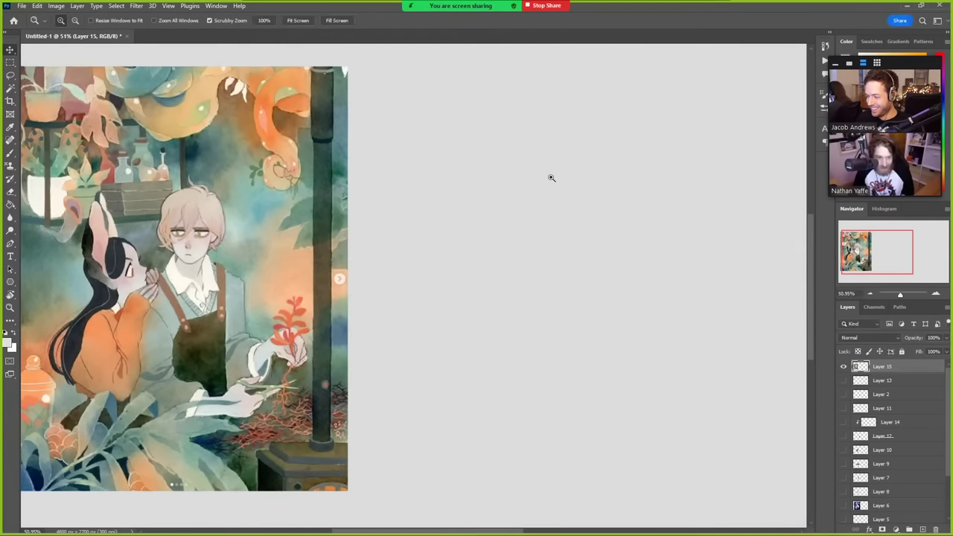
scroll(549, 177, "down", 2)
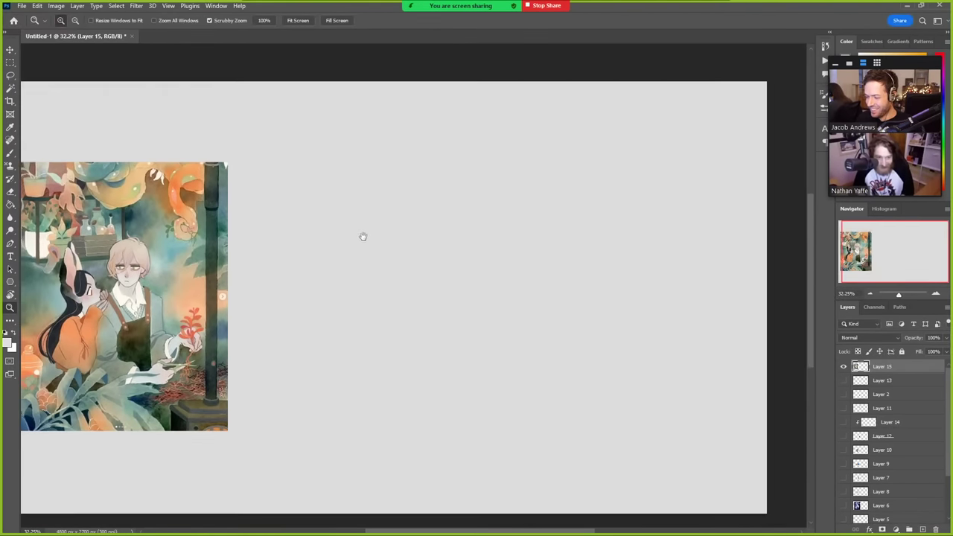
left_click_drag(363, 236, 395, 221)
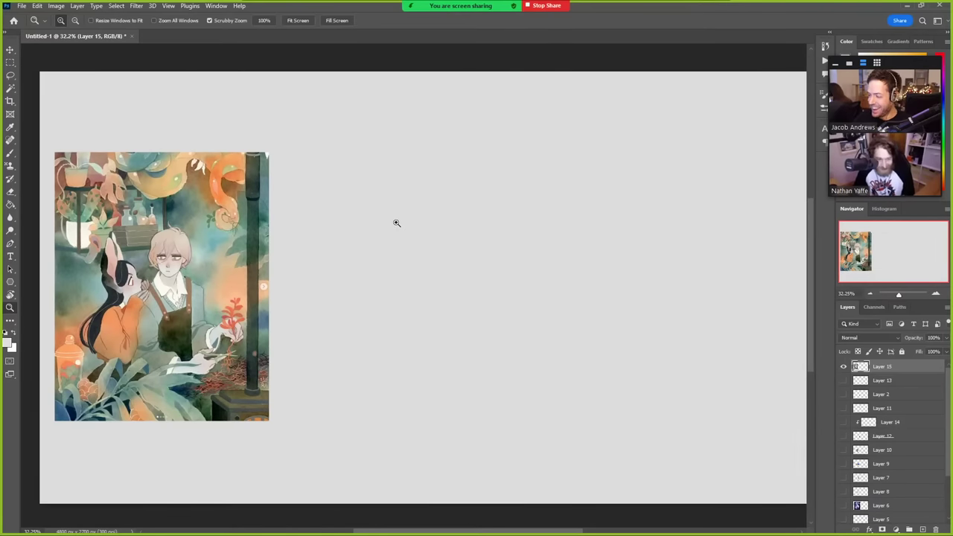
key("v")
left_click_drag(269, 286, 372, 286)
left_click(494, 21)
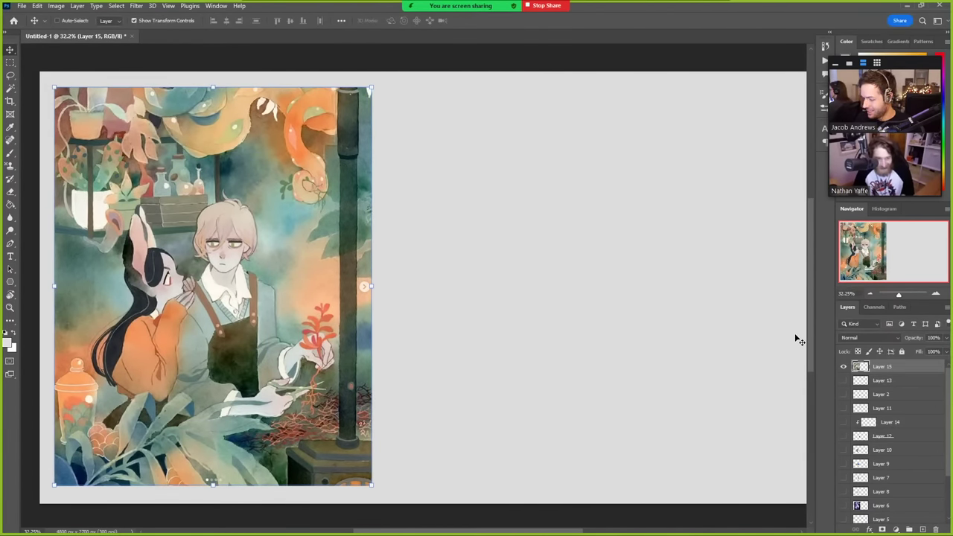
key("b")
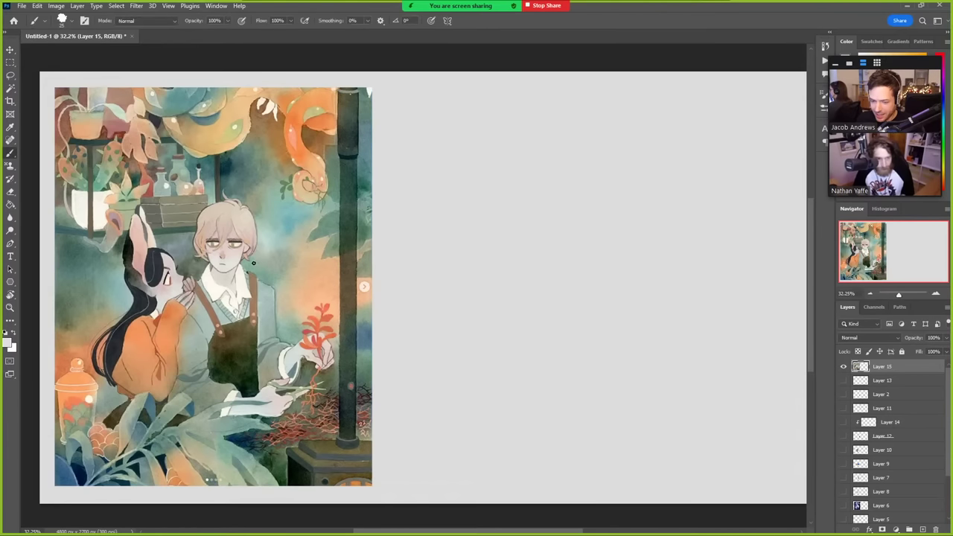
left_click(72, 21)
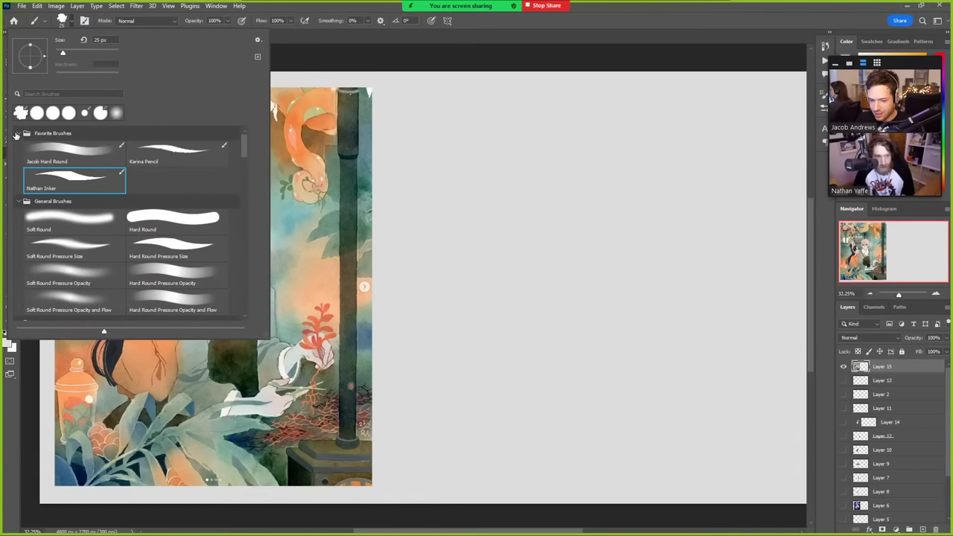
left_click(15, 132)
left_click(17, 133)
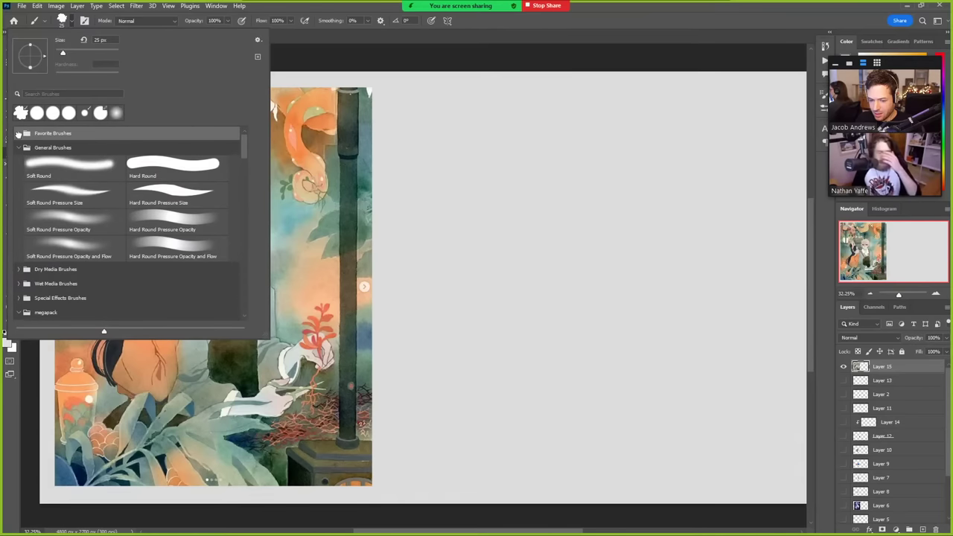
left_click(18, 148)
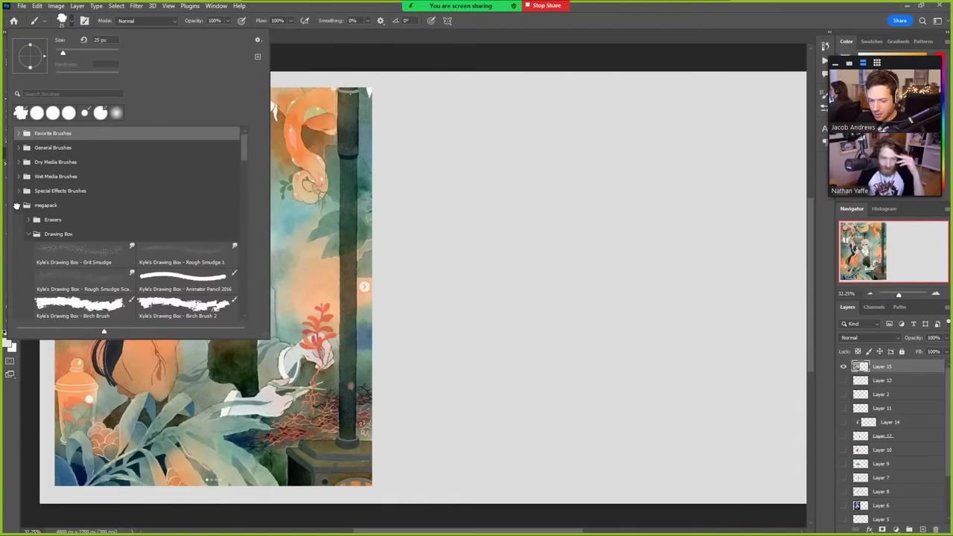
left_click(16, 204)
left_click(18, 234)
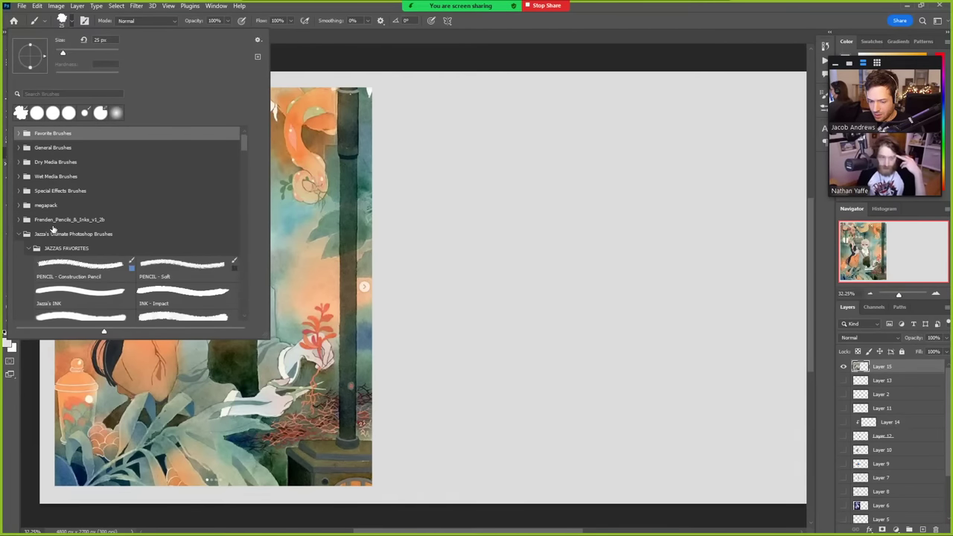
scroll(22, 224, "down", 3)
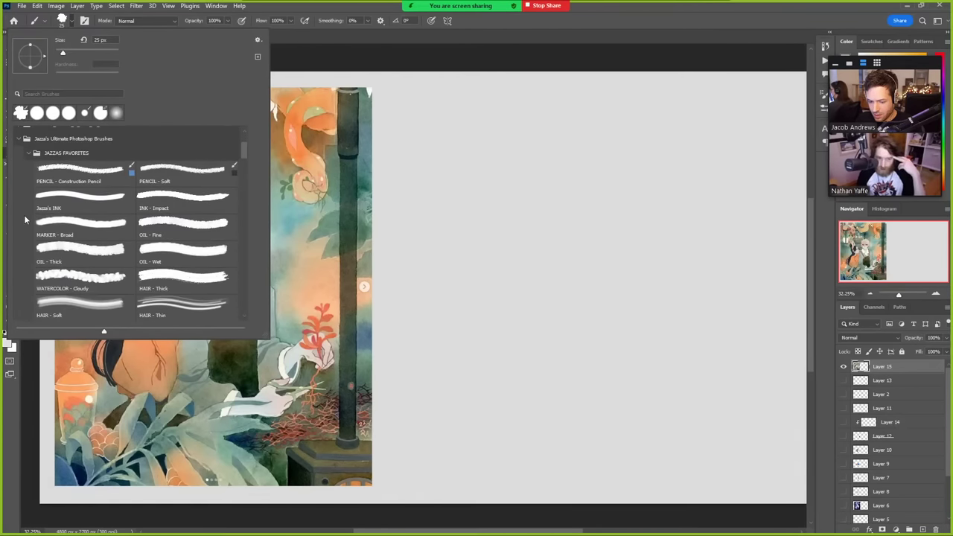
scroll(24, 215, "down", 1)
left_click(68, 246)
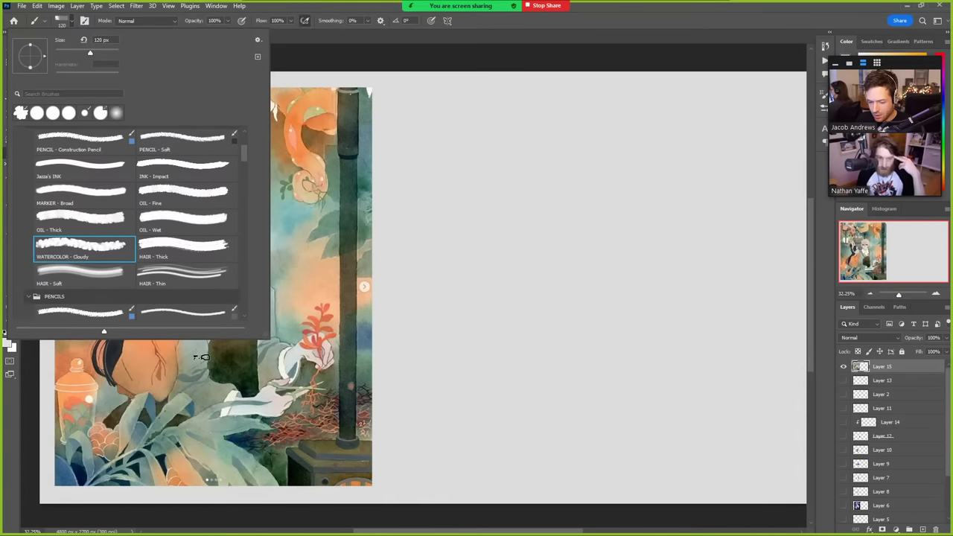
left_click(469, 376)
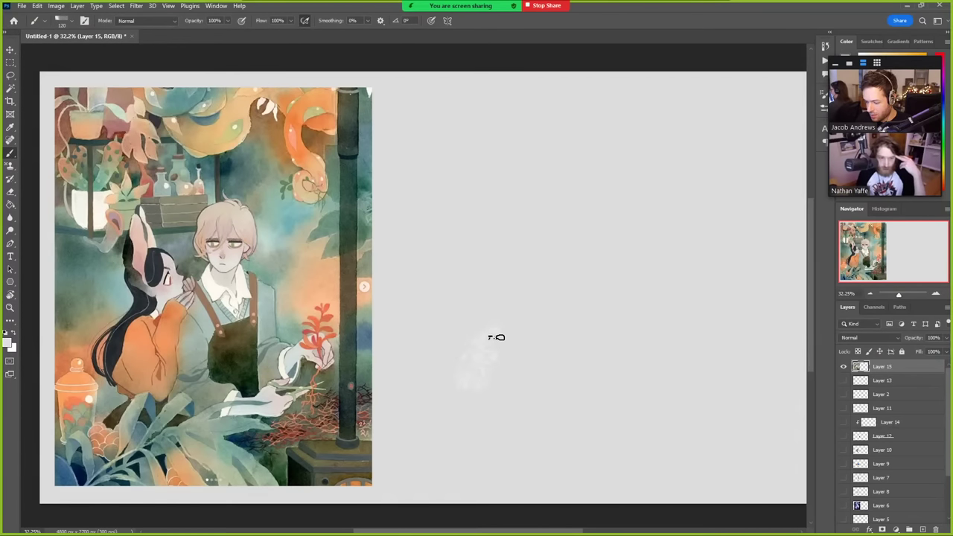
key("ctrl+z")
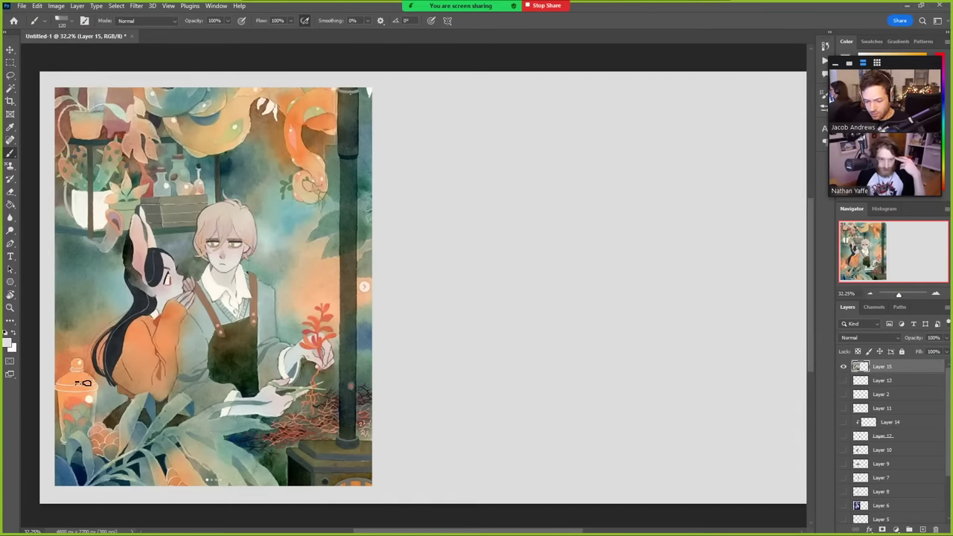
left_click(86, 379, "alt")
left_click_drag(451, 383, 454, 368)
key("ctrl+z")
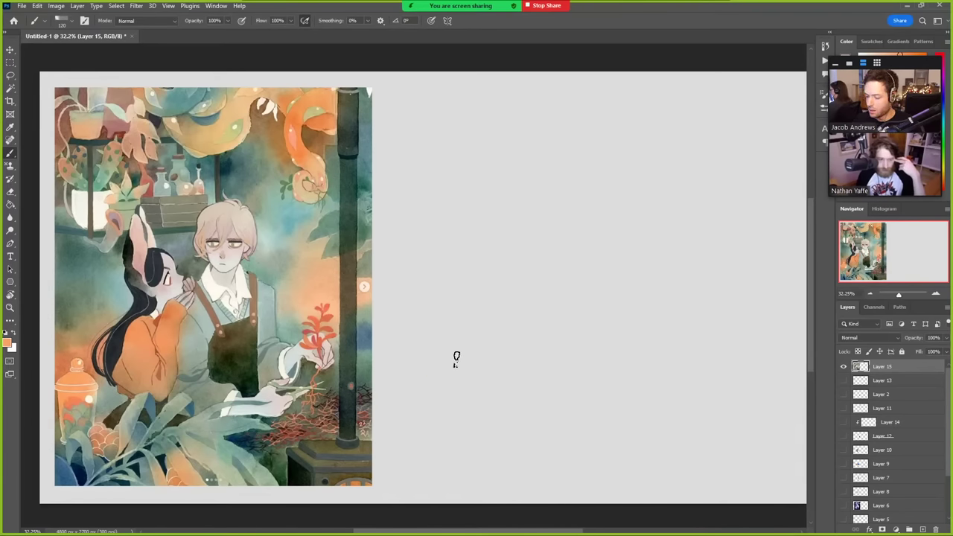
mouse_move(455, 360)
left_mouse_down()
mouse_move(472, 335)
mouse_move(488, 339)
mouse_move(498, 312)
mouse_move(487, 344)
mouse_move(503, 353)
mouse_move(503, 325)
mouse_move(506, 348)
mouse_move(528, 311)
mouse_move(521, 280)
mouse_move(549, 293)
left_mouse_up()
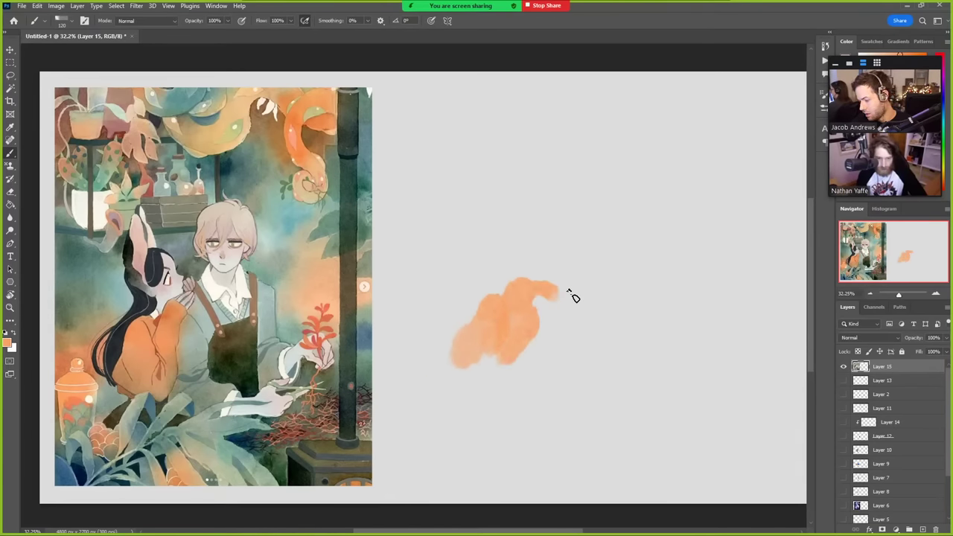
key("ctrl+z")
key("ctrl+z")
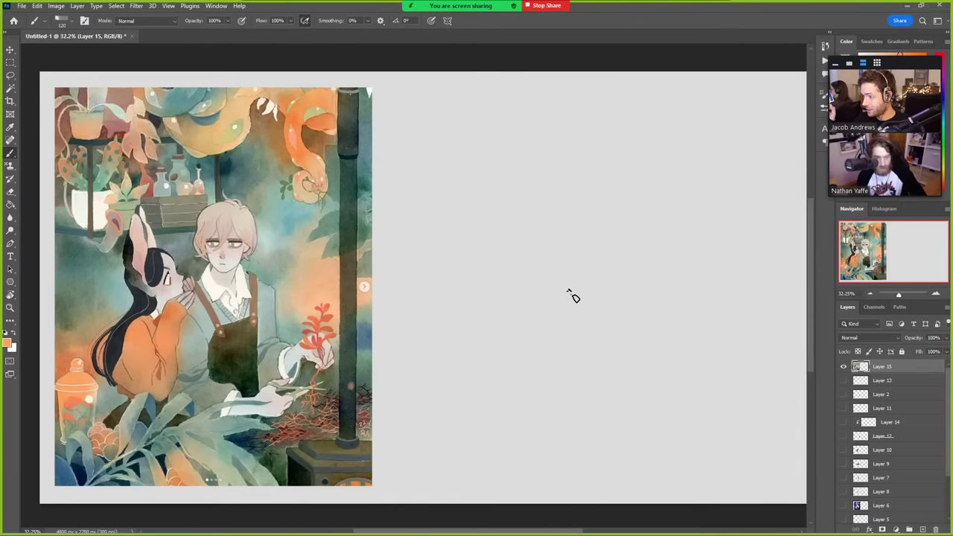
- Zoom the view on the watercolour reference from 32.2% to 36.2%, ready for the Eyedropper
key("z")
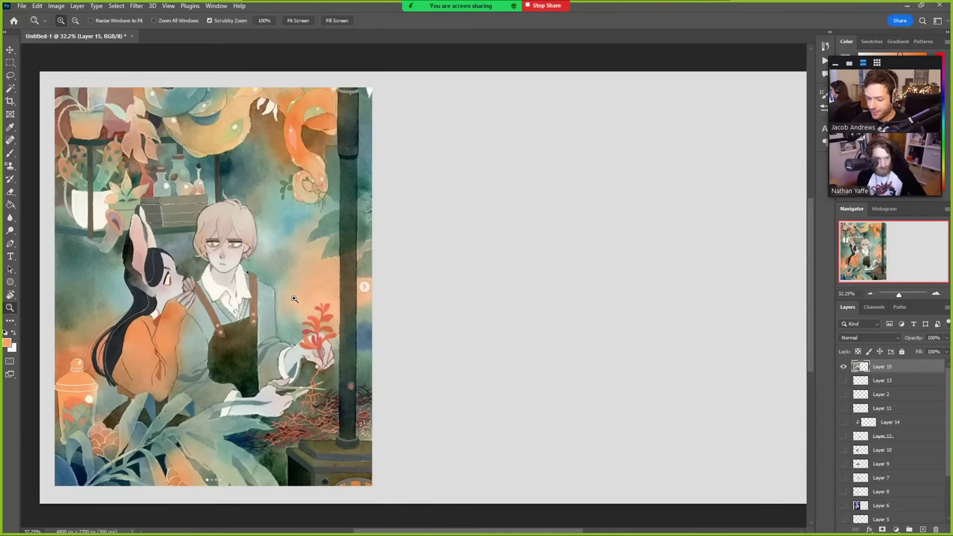
left_click_drag(294, 299, 311, 299)
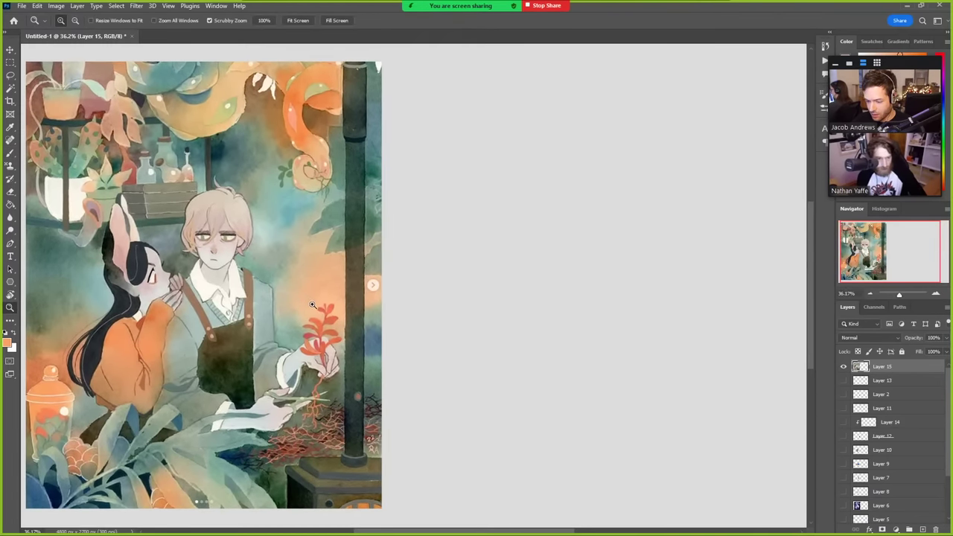
left_click_drag(372, 309, 481, 310)
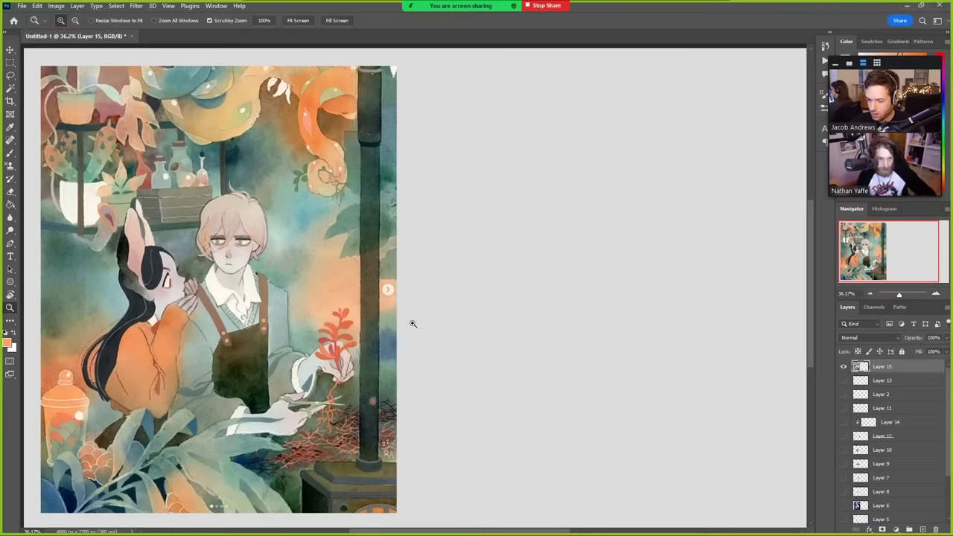
key("i")
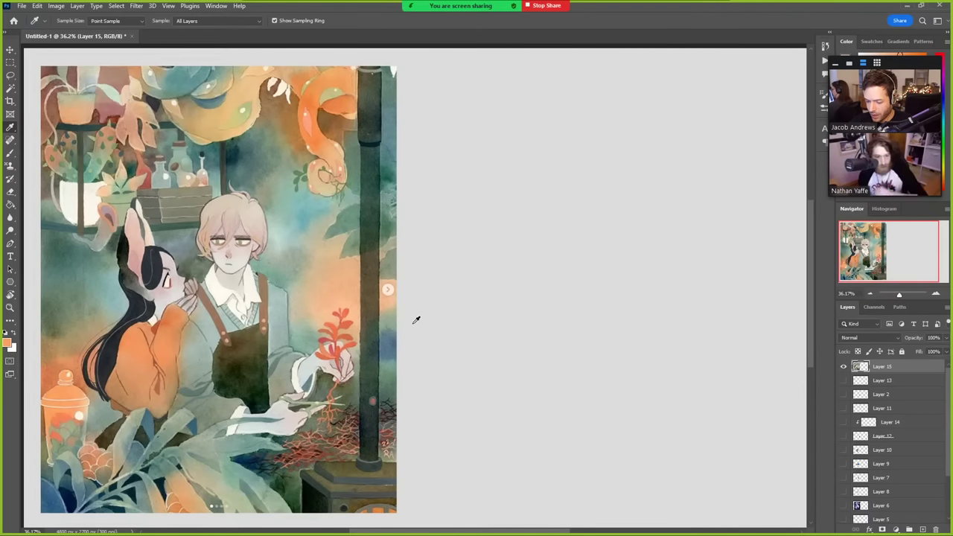
- Set the foreground colour to the orange sampled from the girl's sweater
left_click(250, 349)
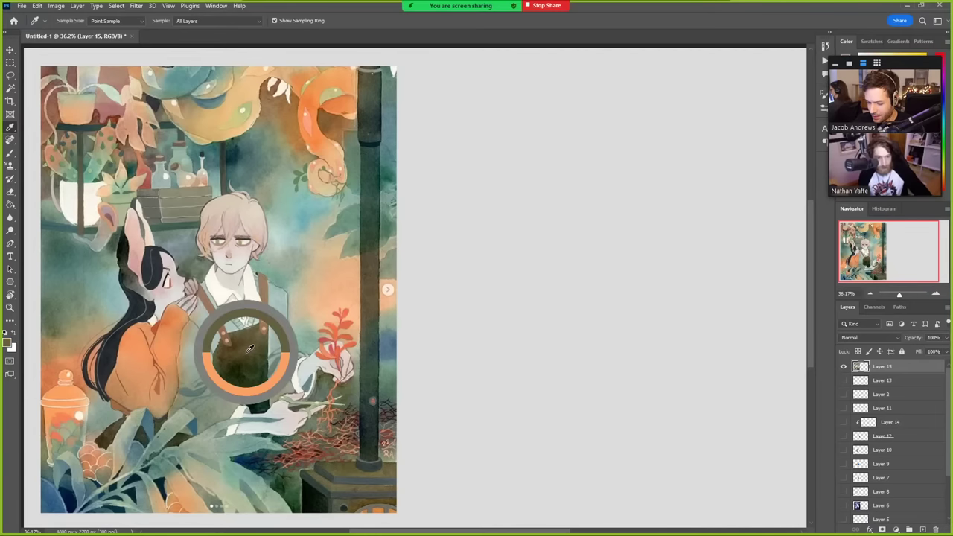
left_click_drag(250, 350, 242, 362)
left_click(9, 340)
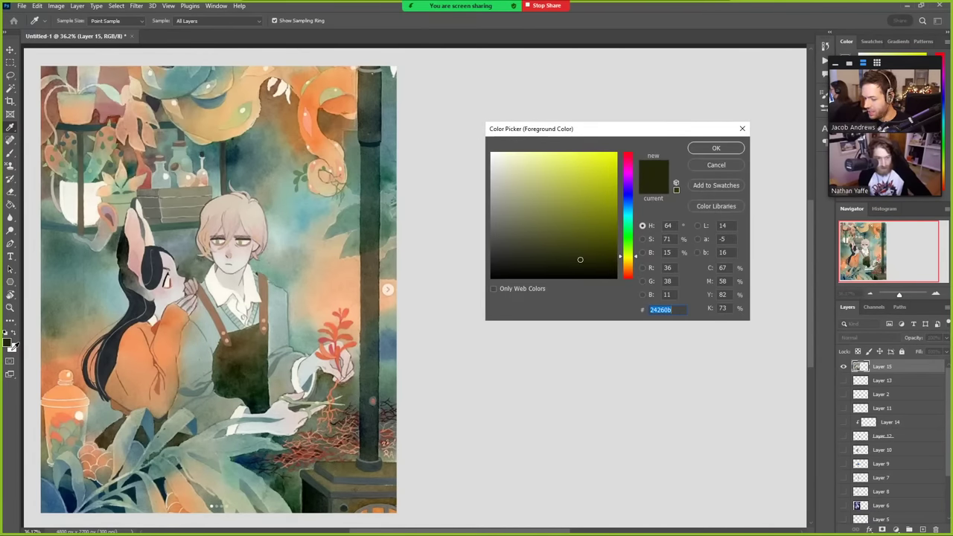
mouse_move(244, 359)
left_mouse_down()
mouse_move(249, 347)
mouse_move(254, 369)
mouse_move(239, 337)
mouse_move(248, 333)
mouse_move(254, 364)
mouse_move(237, 361)
mouse_move(246, 348)
mouse_move(248, 362)
left_mouse_up()
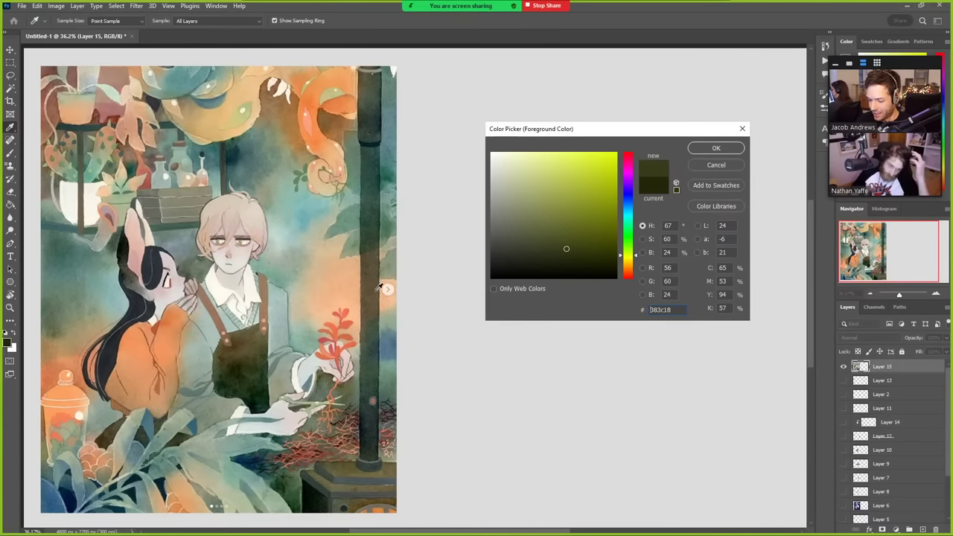
left_click(143, 364)
mouse_move(143, 364)
left_mouse_down()
mouse_move(143, 351)
mouse_move(141, 361)
mouse_move(133, 357)
mouse_move(140, 342)
mouse_move(141, 363)
mouse_move(137, 356)
left_mouse_up()
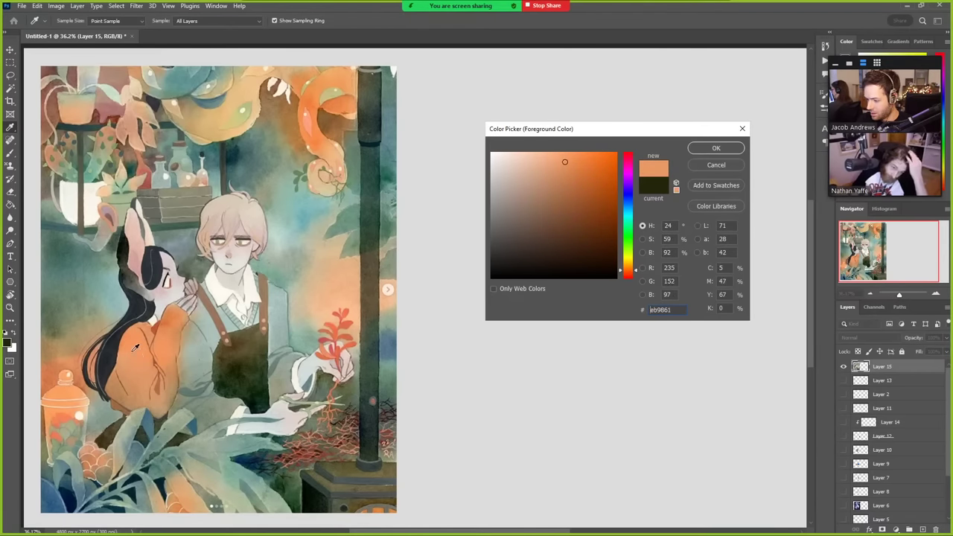
type("ffffff")
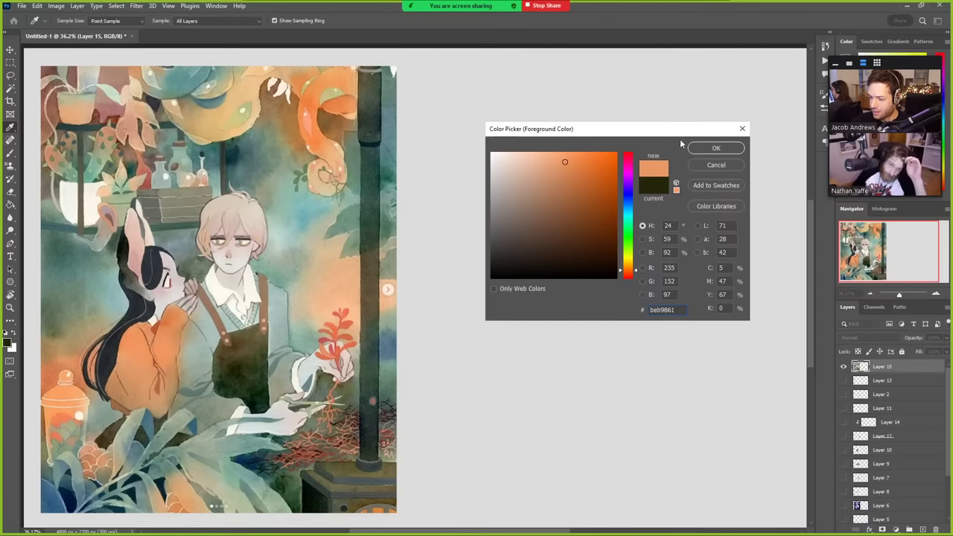
left_click(468, 202)
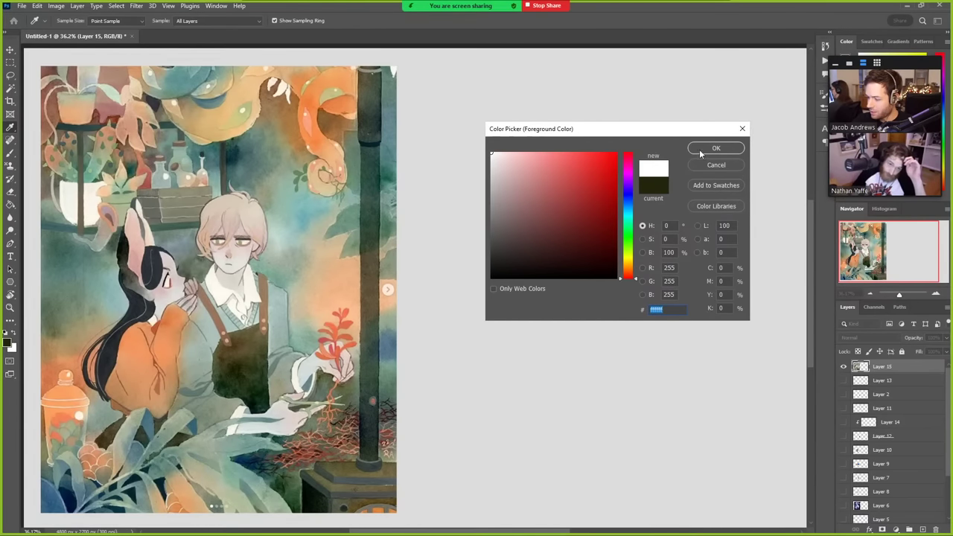
left_click(143, 362)
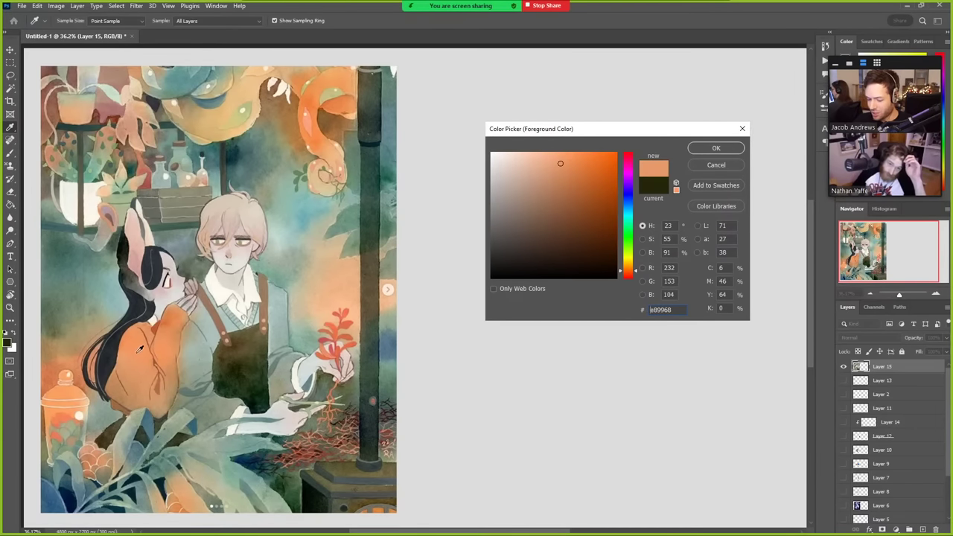
left_click(137, 346)
left_click(715, 148)
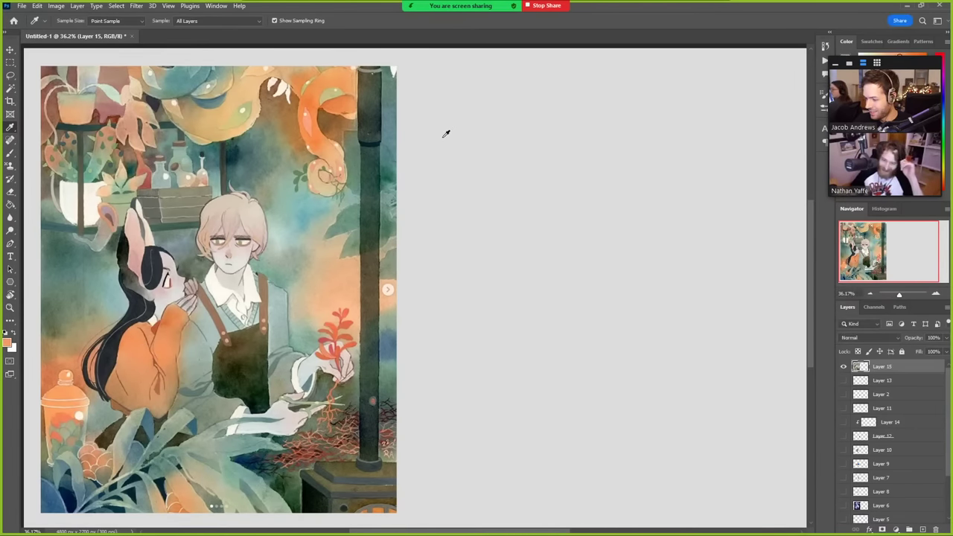
- Brush an orange blob right of the artwork, then sample the sweater again
key("b")
mouse_move(452, 145)
left_mouse_down()
mouse_move(453, 122)
mouse_move(468, 107)
left_mouse_up()
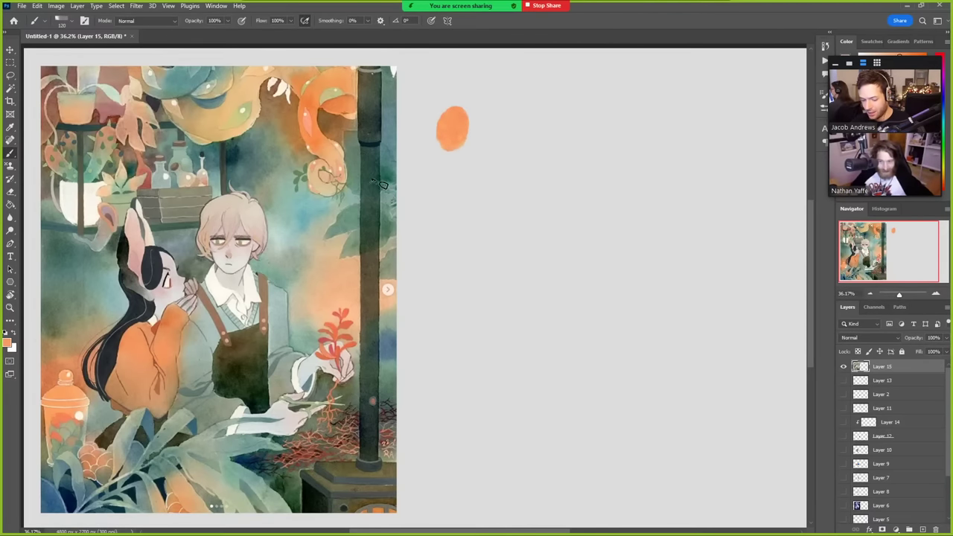
key("i")
left_click(8, 342)
left_click_drag(144, 363, 67, 389)
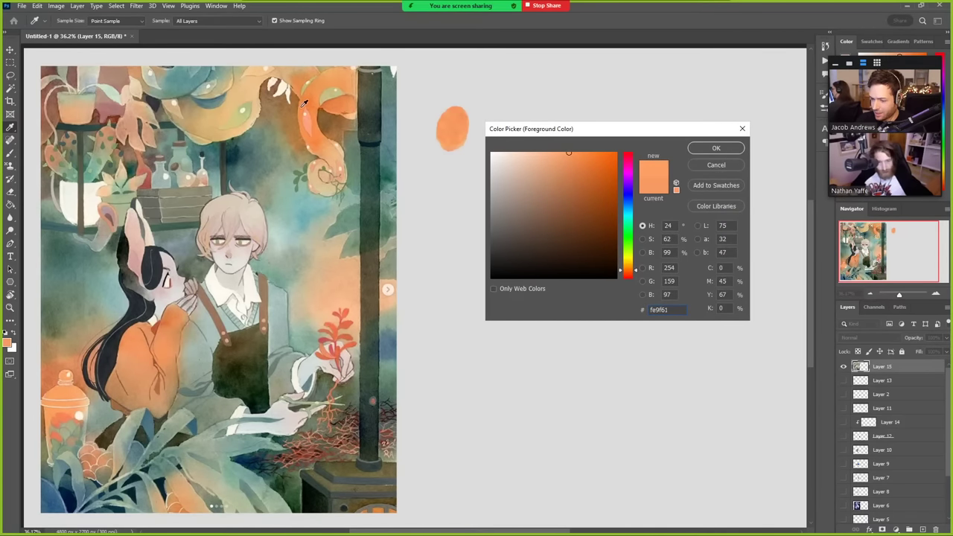
- Sample orange and grey-green tones from the artwork in the colour picker
left_click_drag(304, 103, 312, 78)
left_click(351, 283)
left_click_drag(352, 284, 331, 298)
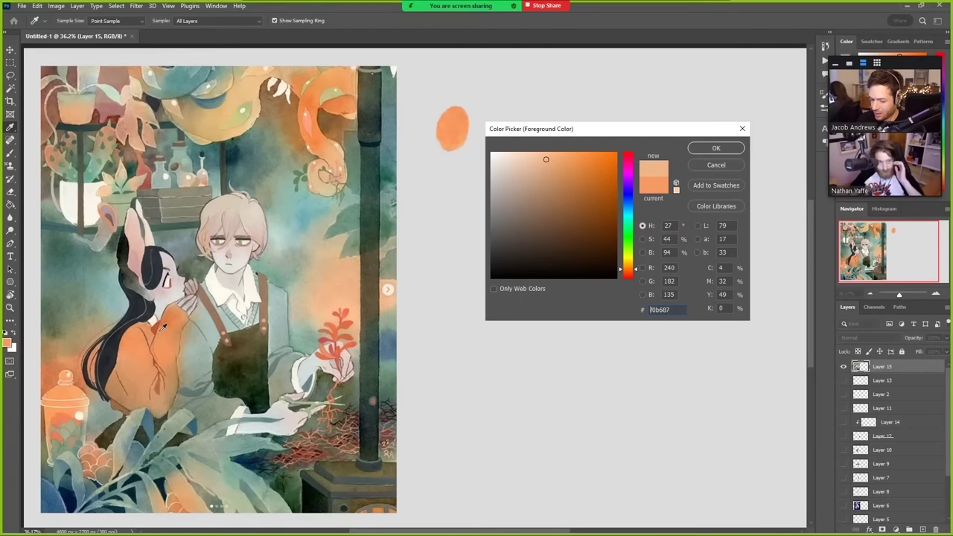
mouse_move(67, 353)
left_mouse_down()
mouse_move(54, 372)
mouse_move(71, 351)
left_mouse_up()
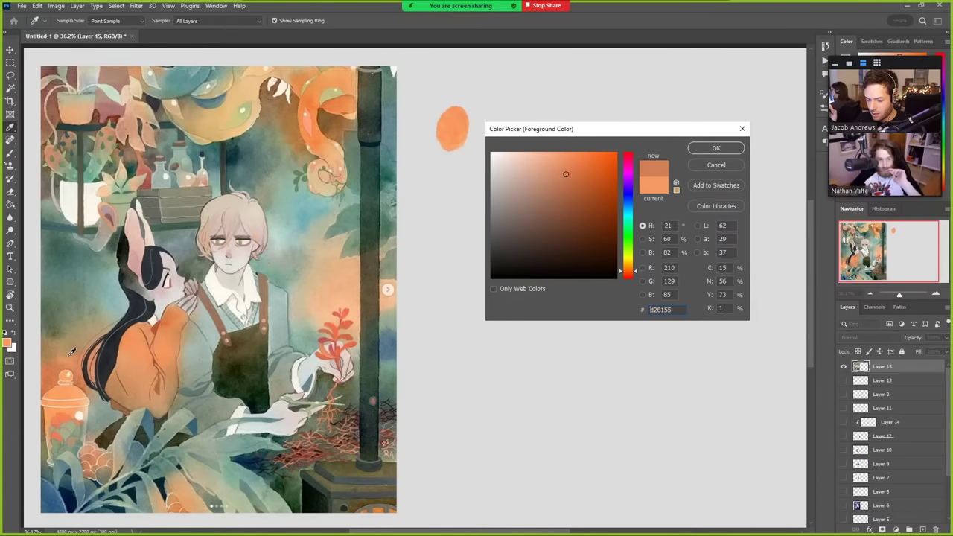
left_click(197, 370)
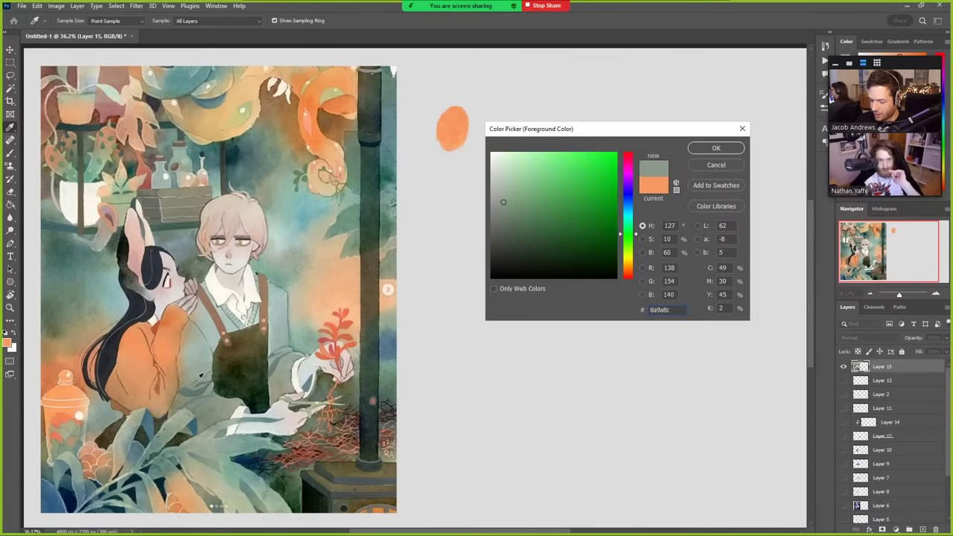
left_click(199, 377)
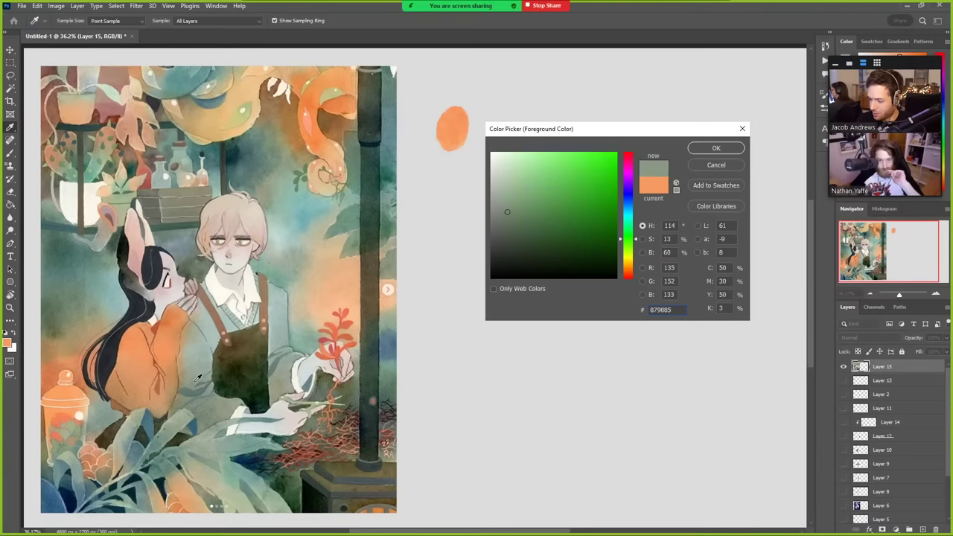
- Set the foreground to the background teal 8db5a4 and paint a blob beside the orange
left_click_drag(74, 268, 338, 163)
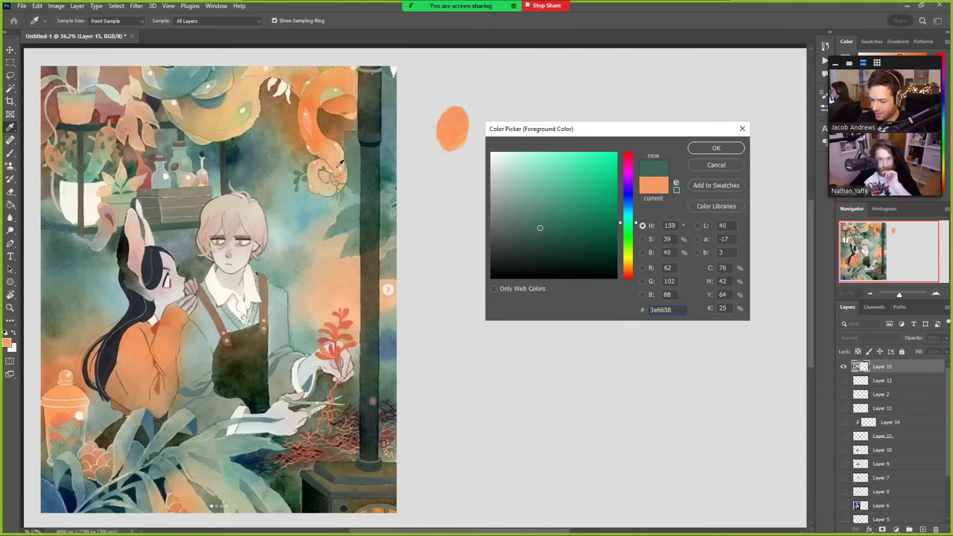
left_click_drag(213, 409, 91, 275)
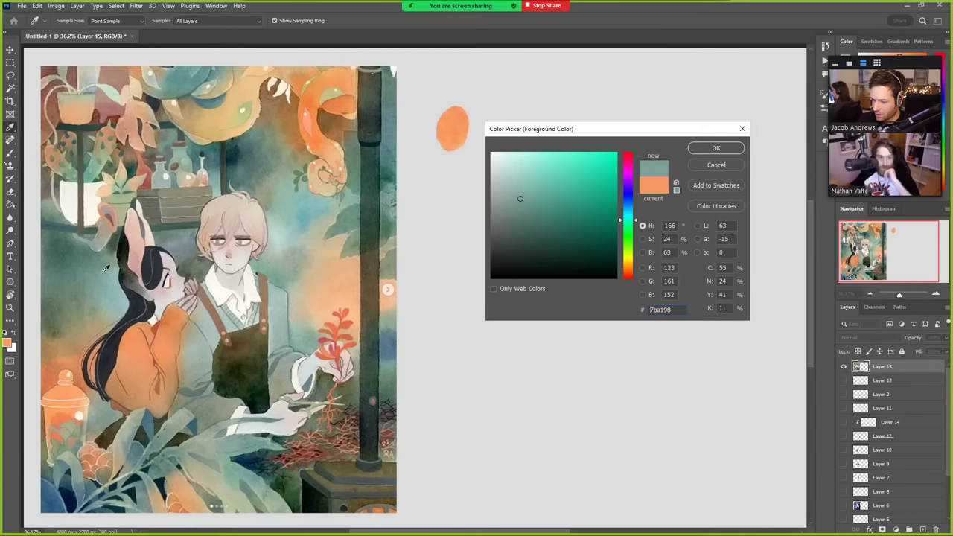
mouse_move(287, 209)
left_mouse_down()
mouse_move(302, 214)
mouse_move(283, 189)
mouse_move(288, 195)
left_mouse_up()
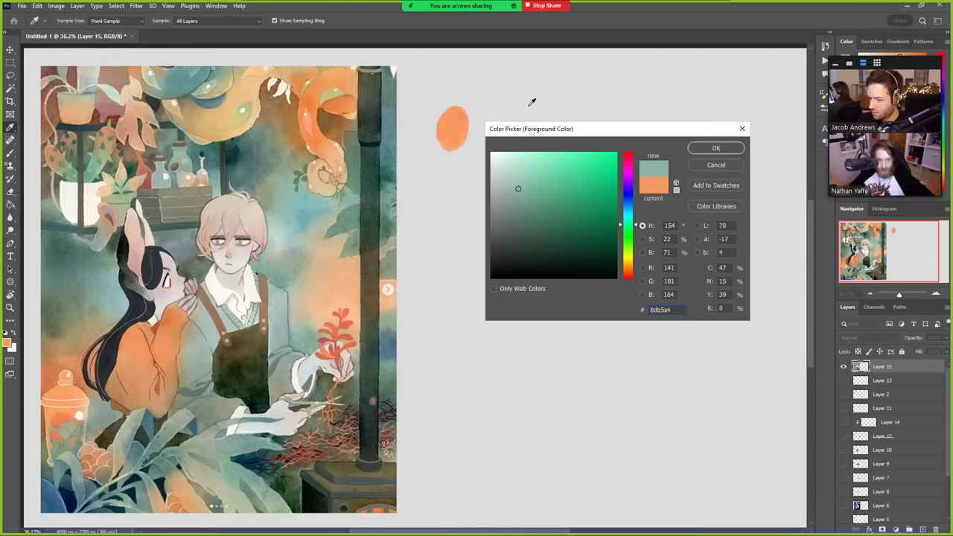
left_click(715, 148)
key("b")
left_click_drag(495, 127, 511, 128)
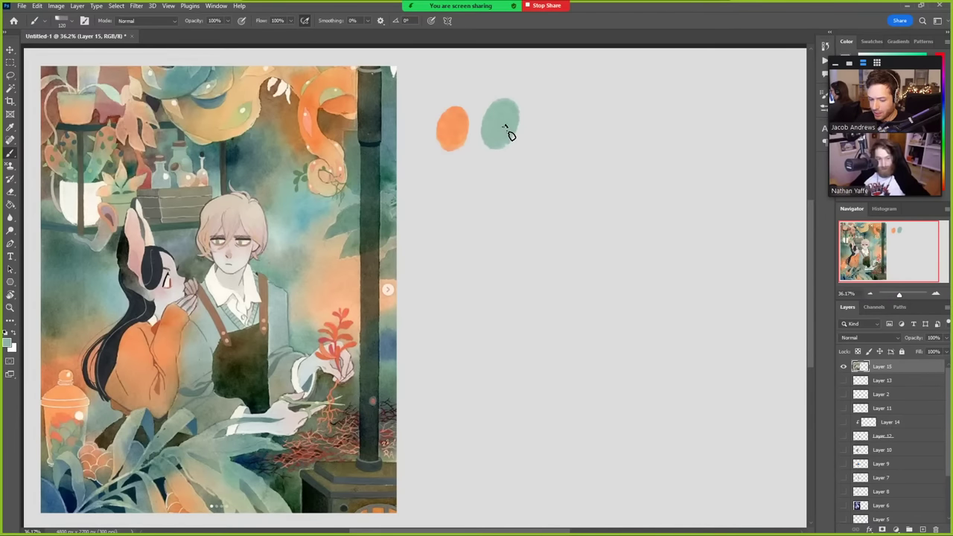
- Sample orange, teal and olive tones from the reference's background in the foreground picker
left_click(11, 346)
left_click_drag(566, 135, 563, 202)
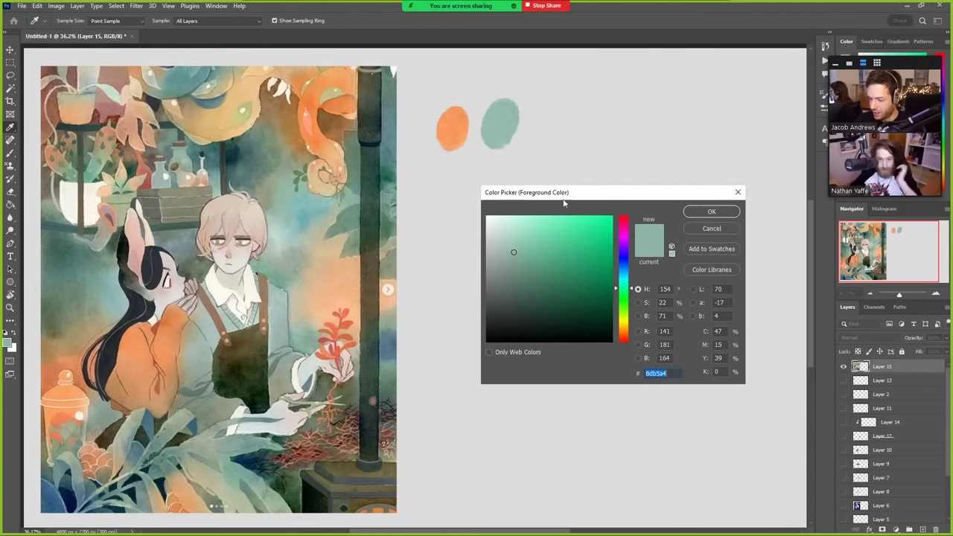
left_click(345, 312)
left_click(310, 217)
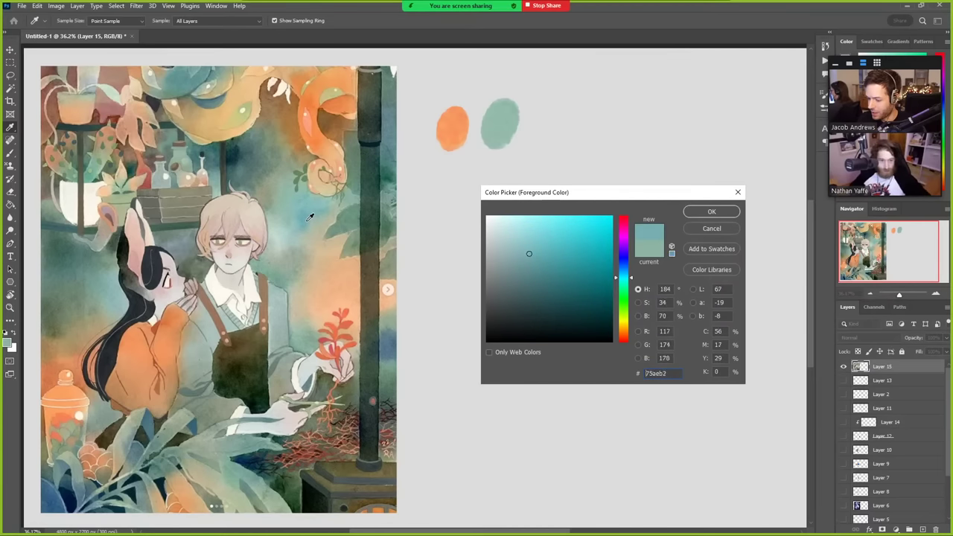
left_click(310, 216)
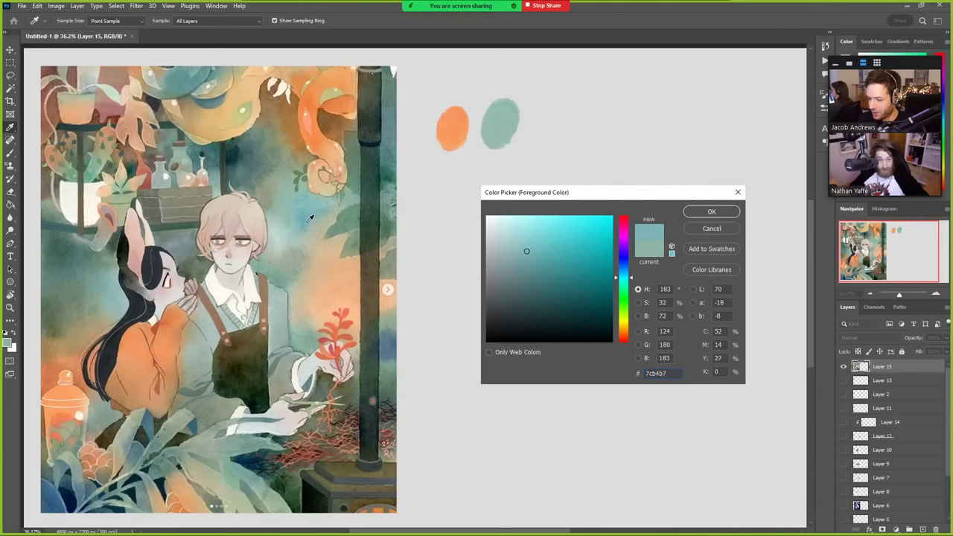
left_click(309, 218)
left_click(272, 189)
left_click(272, 188)
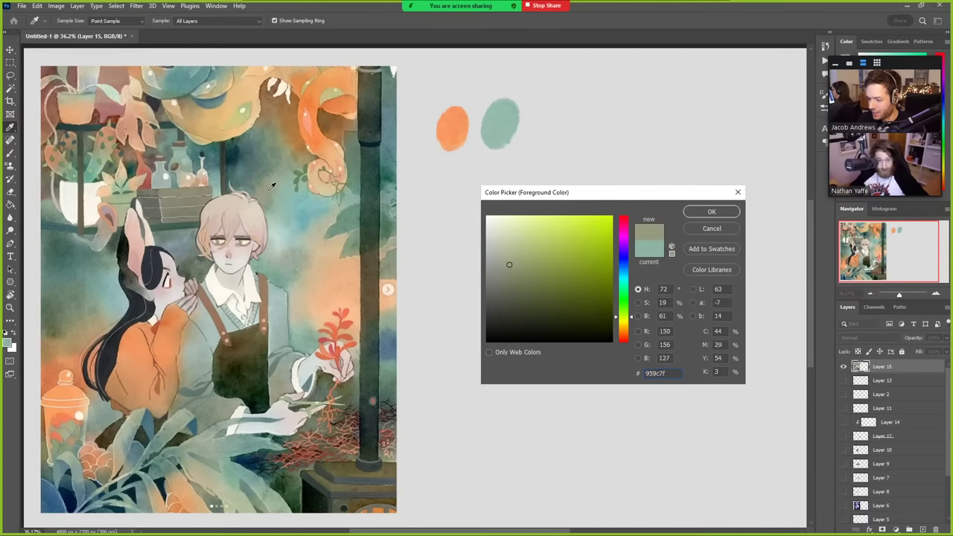
mouse_move(272, 186)
left_mouse_down()
mouse_move(255, 150)
mouse_move(285, 197)
left_mouse_up()
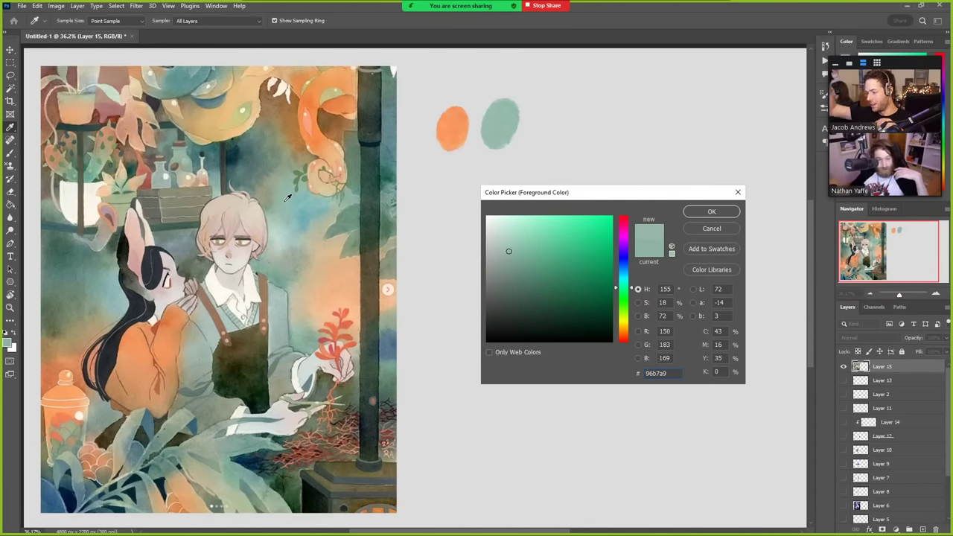
- Sample colours across the sweater, the creature's tail and the greens, then confirm the foreground colour
left_click(144, 367)
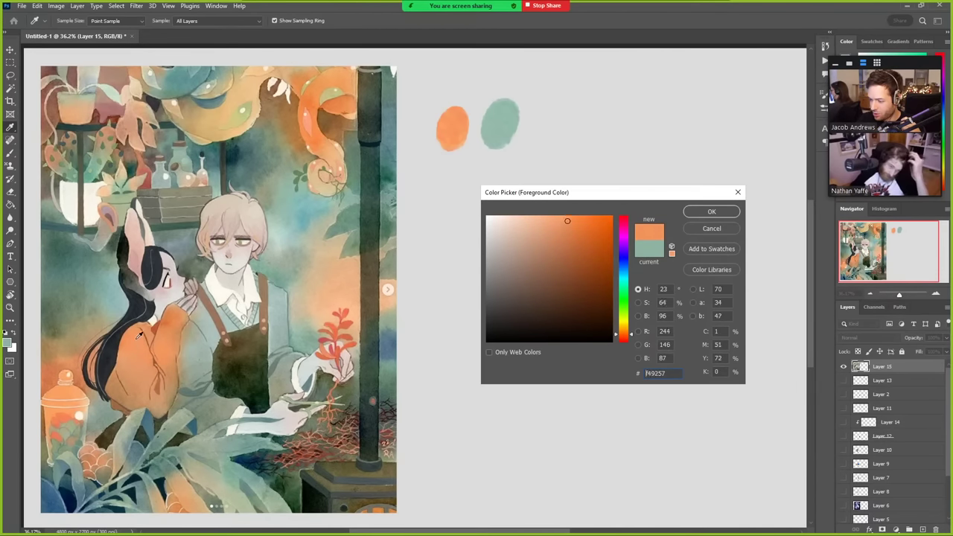
left_click_drag(139, 335, 170, 285)
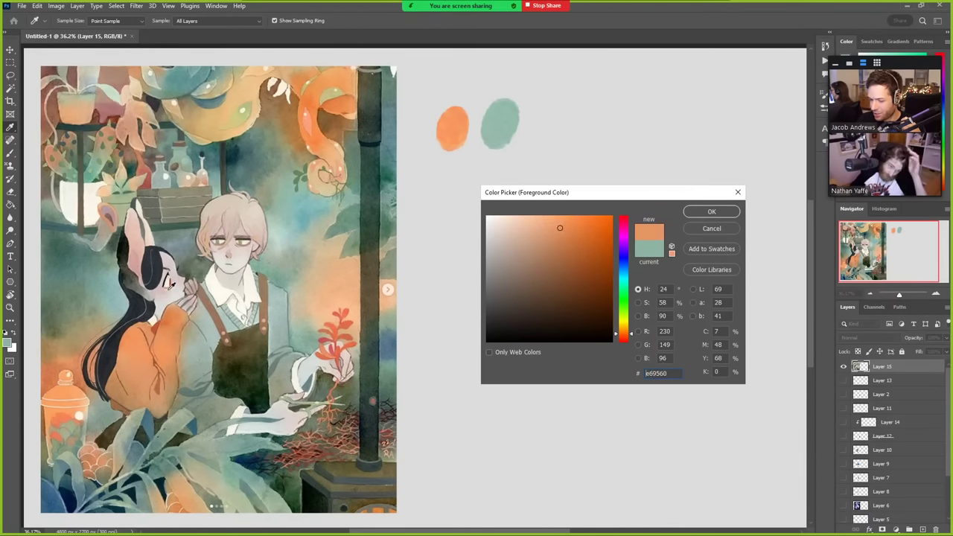
mouse_move(326, 142)
left_mouse_down()
mouse_move(312, 109)
mouse_move(328, 148)
left_mouse_up()
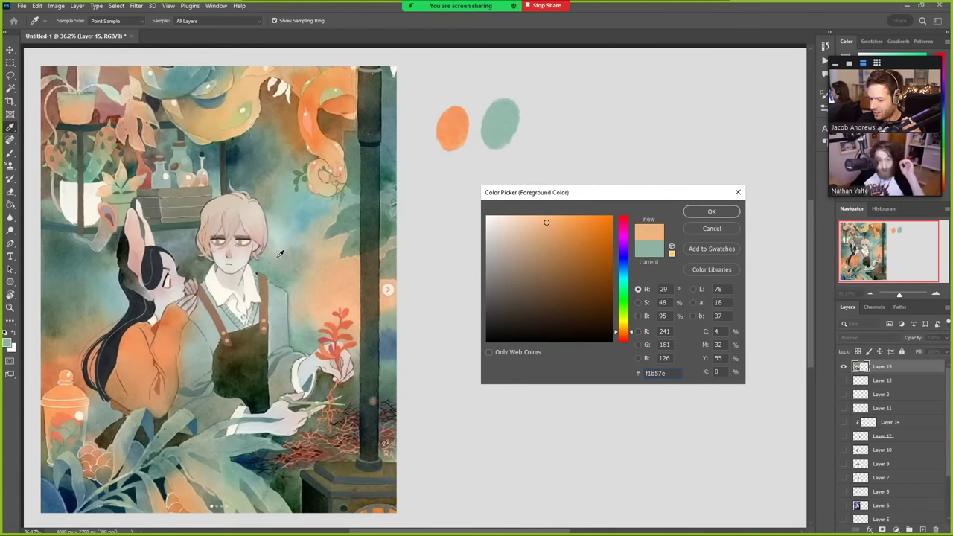
left_click_drag(280, 254, 270, 227)
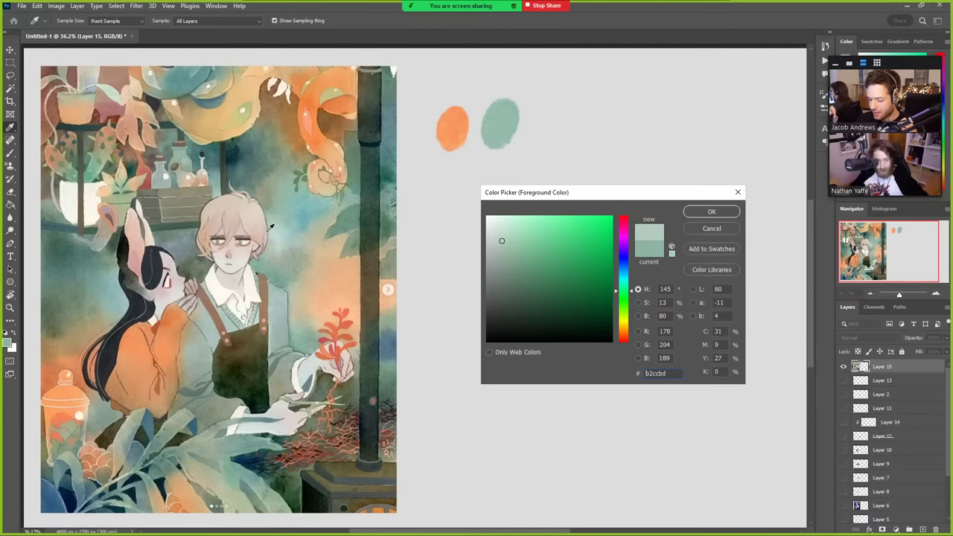
mouse_move(350, 467)
left_mouse_down()
mouse_move(346, 485)
mouse_move(348, 474)
left_mouse_up()
left_click(692, 215)
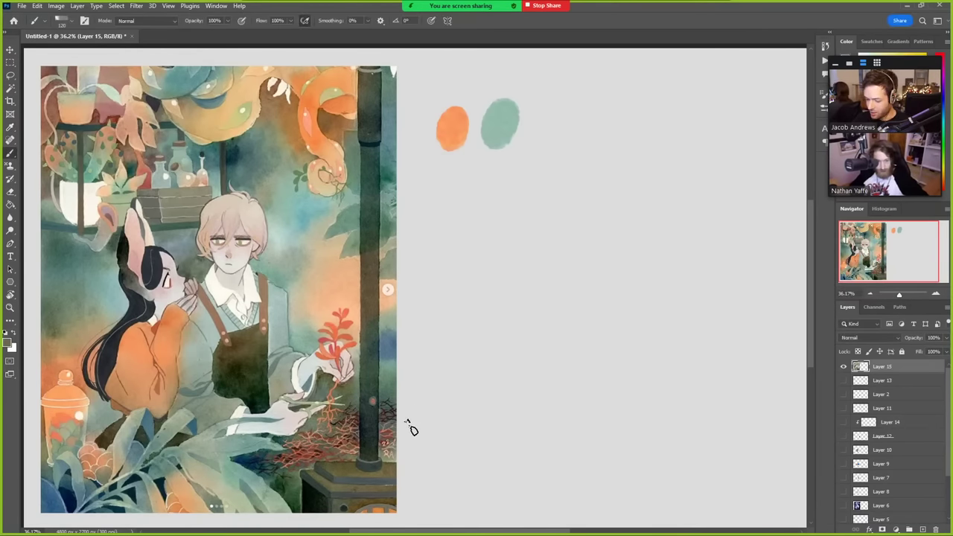
- Zoom in on the stove and set the foreground colour to its olive-brown 5d5731
key("z")
left_click(411, 425)
left_click_drag(405, 479, 394, 311)
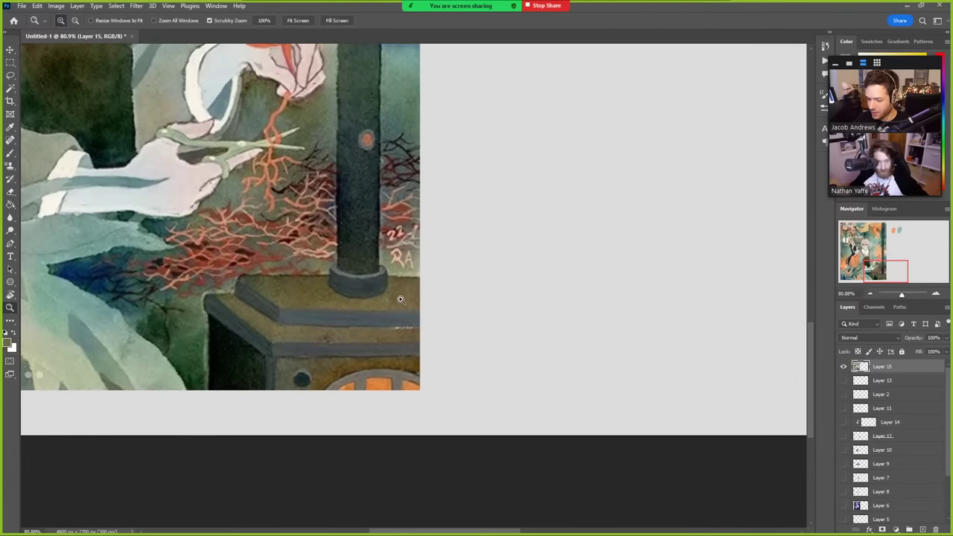
left_click(9, 343)
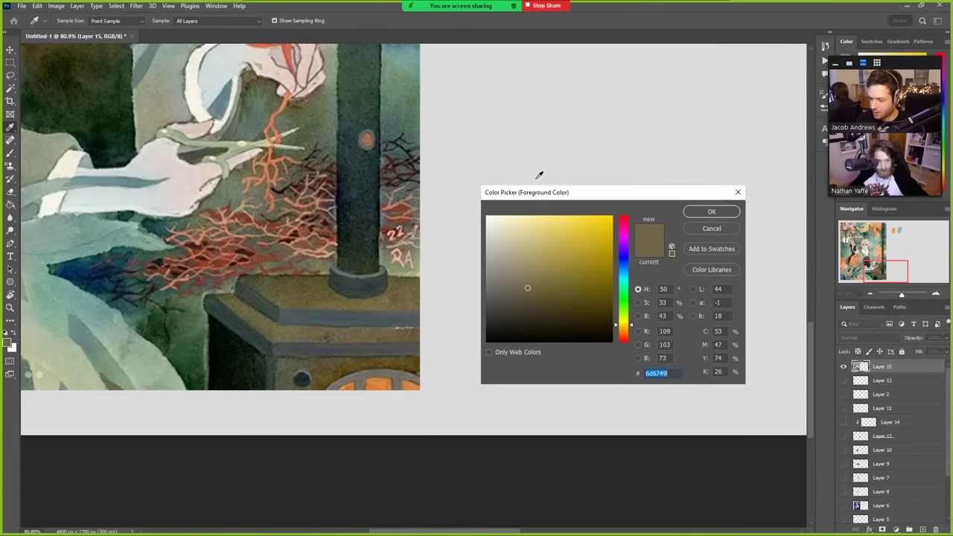
left_click_drag(304, 296, 317, 323)
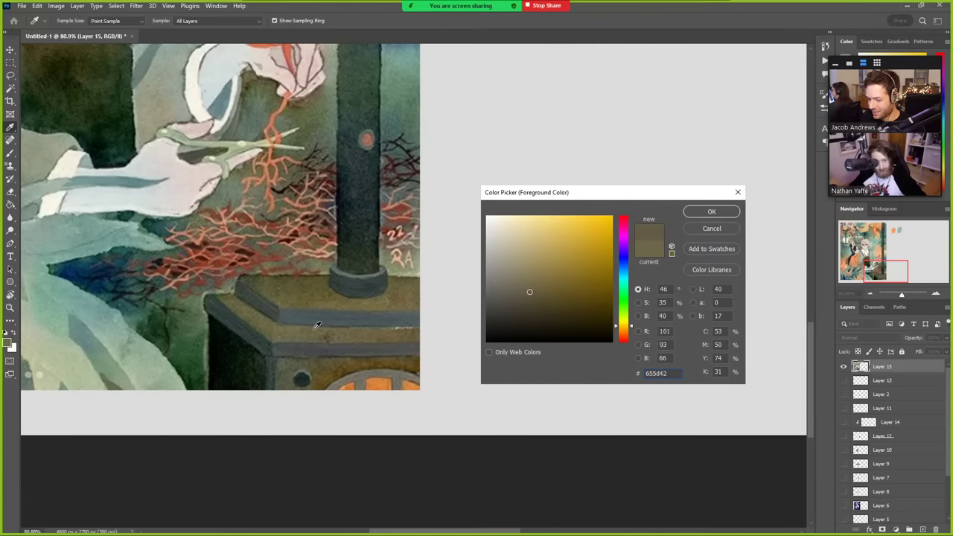
mouse_move(318, 325)
left_mouse_down()
mouse_move(315, 344)
mouse_move(350, 347)
mouse_move(315, 347)
mouse_move(314, 335)
mouse_move(320, 363)
mouse_move(319, 306)
mouse_move(335, 304)
mouse_move(306, 304)
mouse_move(305, 343)
mouse_move(305, 318)
left_mouse_up()
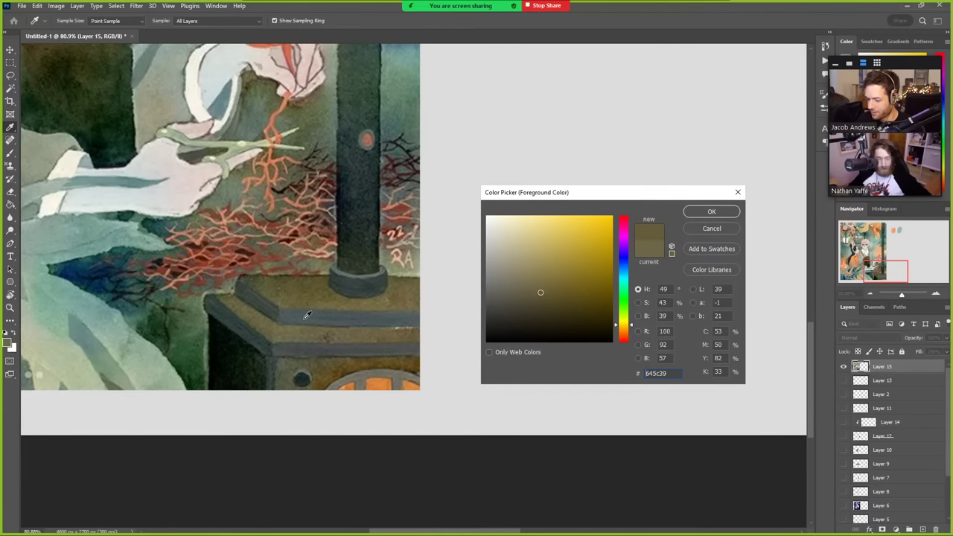
left_click_drag(335, 294, 361, 274)
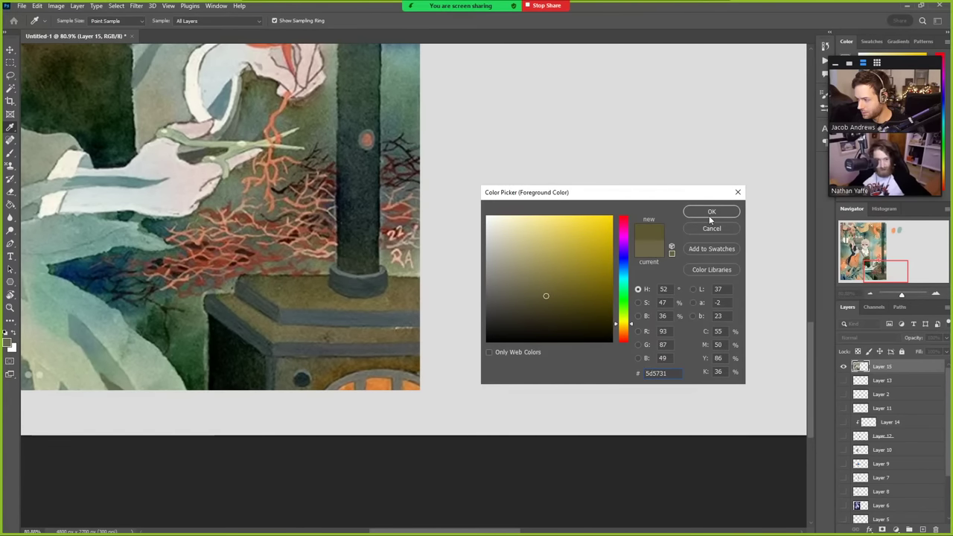
left_click(711, 212)
key("z")
left_click_drag(612, 353, 581, 492)
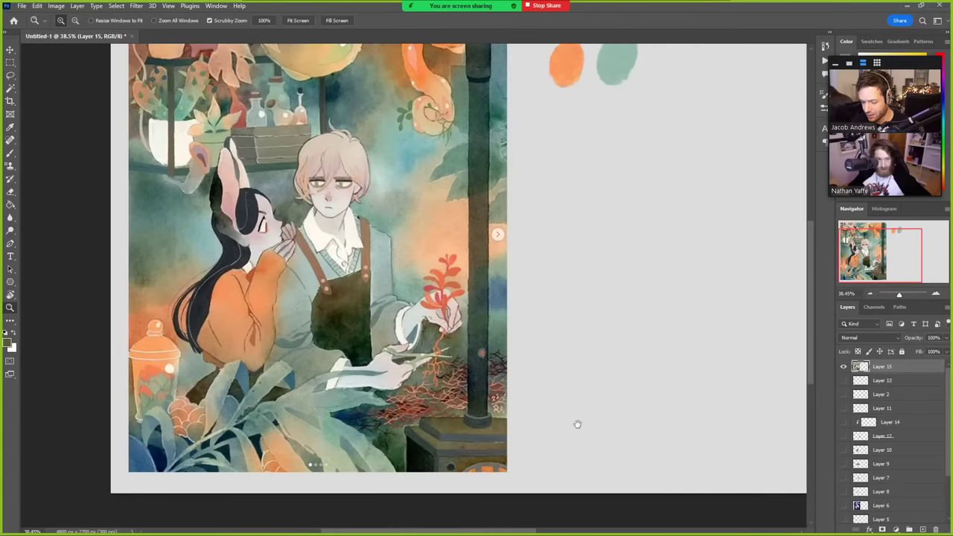
- Reframe the view and sample the pale grey-teal beside the boy's head as the foreground colour
left_click_drag(603, 405, 575, 423)
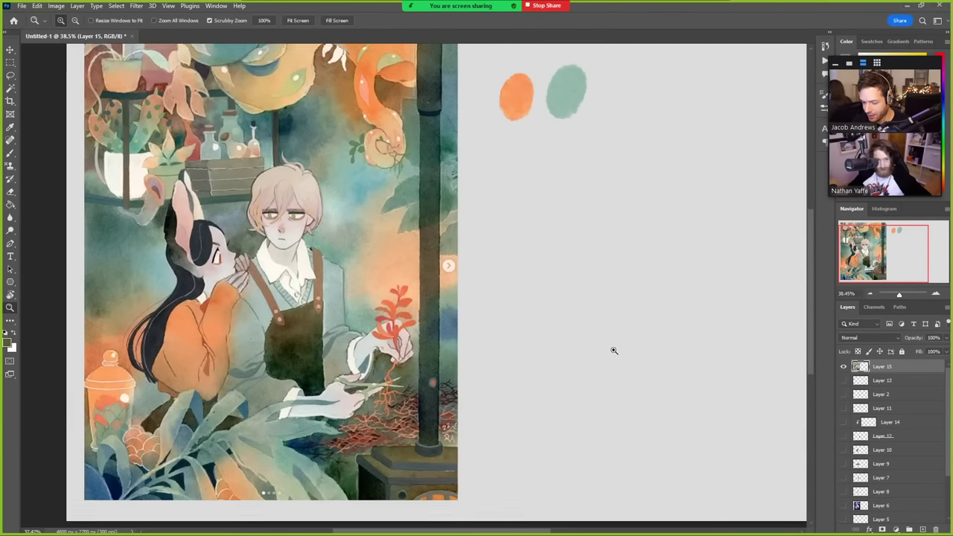
left_click_drag(613, 349, 509, 379)
left_click_drag(571, 350, 657, 343)
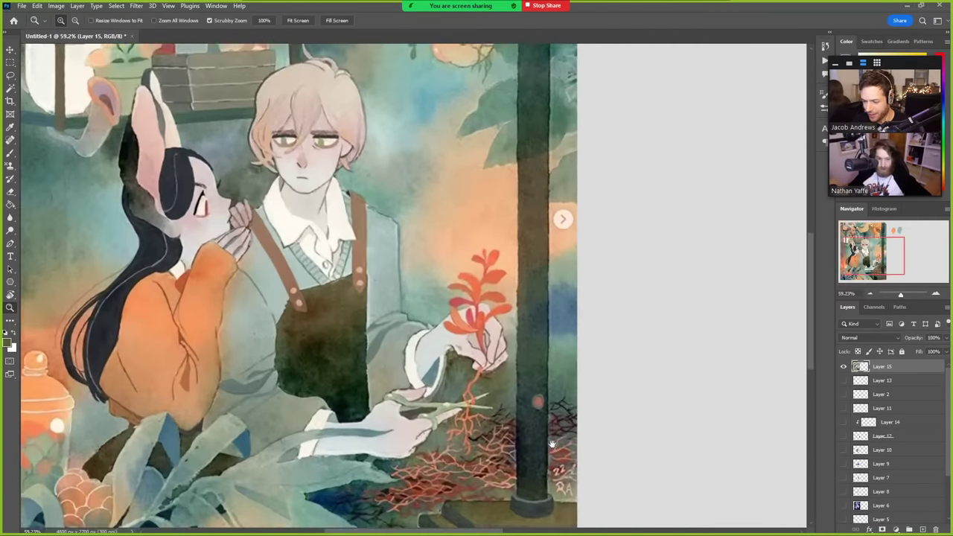
left_click_drag(551, 445, 472, 444)
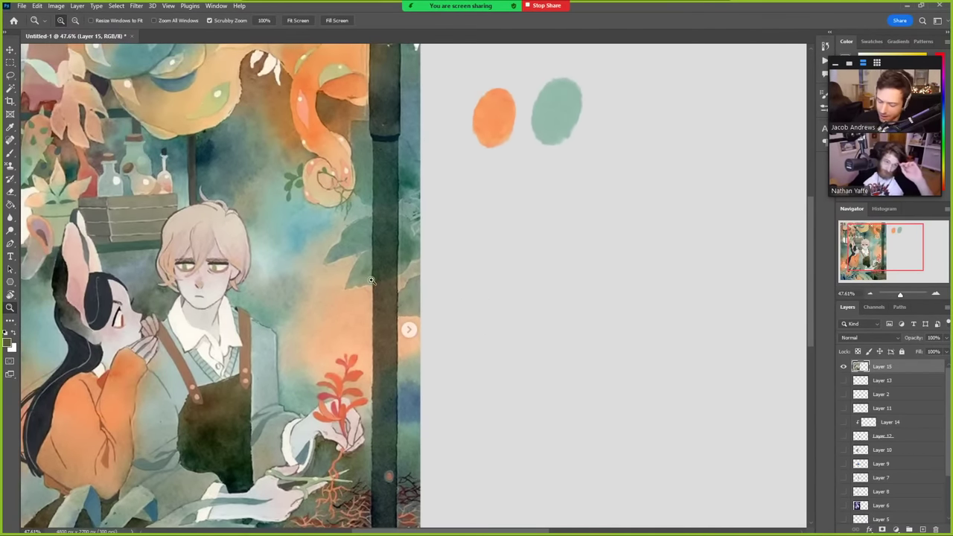
key("i")
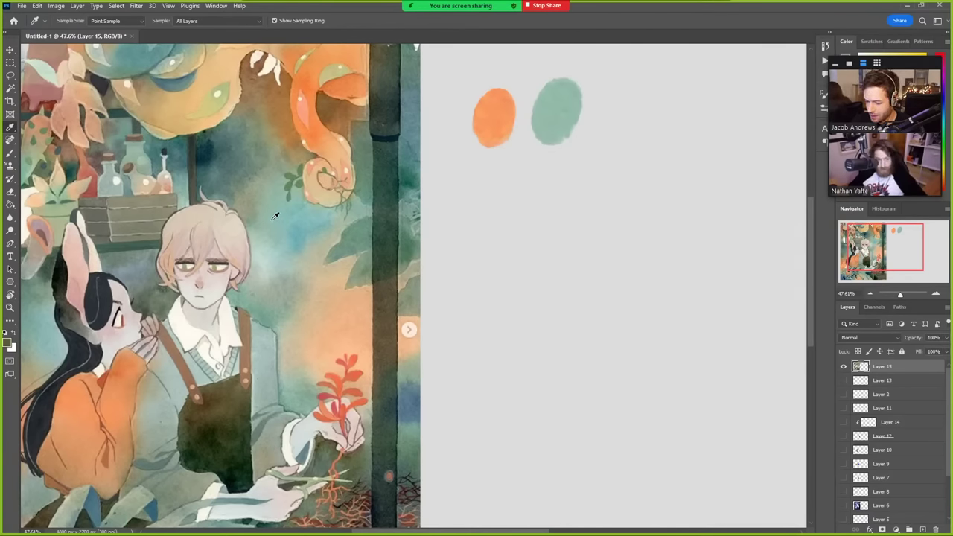
left_click(274, 298)
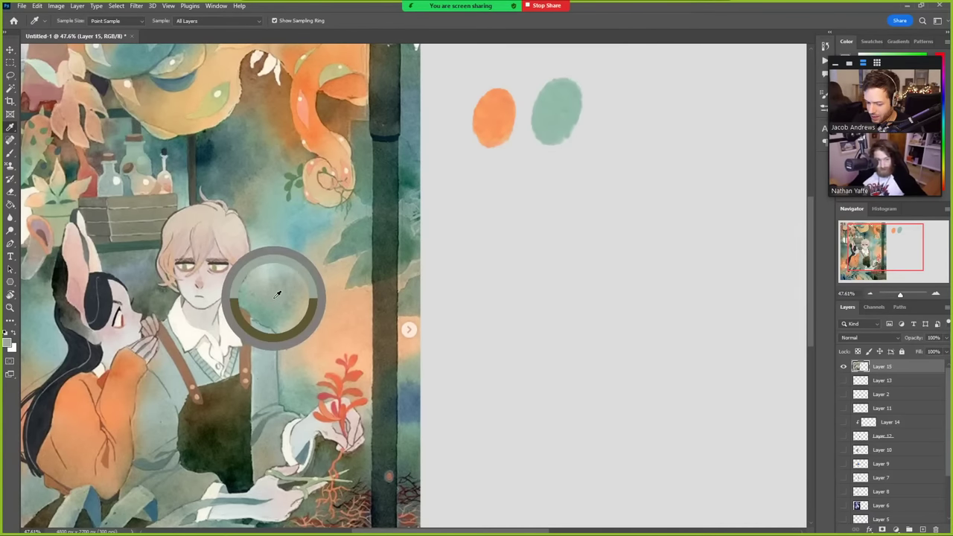
key("b")
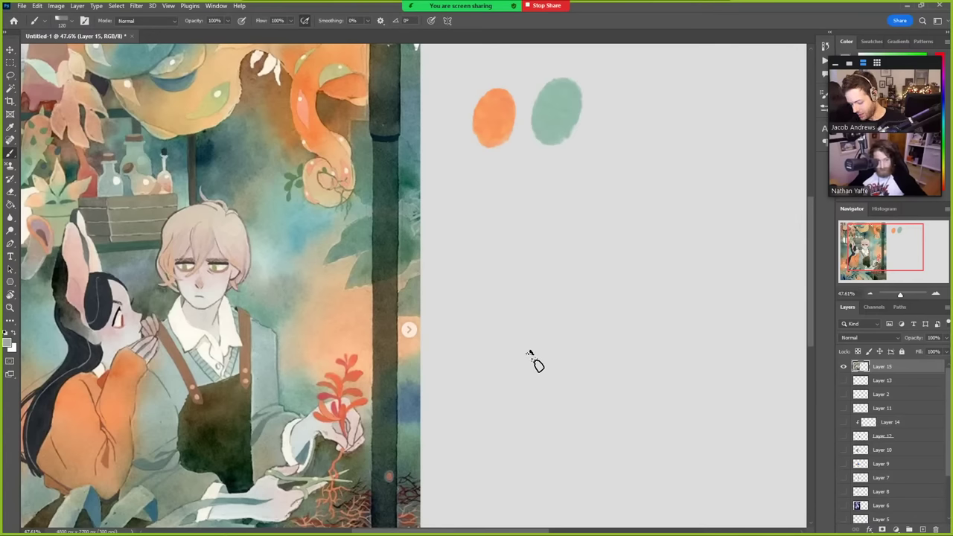
- Paint a large grey-green block and add teal and peach patches to it
mouse_move(539, 362)
left_mouse_down()
mouse_move(550, 303)
mouse_move(557, 323)
mouse_move(546, 339)
mouse_move(494, 286)
mouse_move(550, 257)
left_mouse_up()
mouse_move(569, 344)
left_mouse_down()
mouse_move(519, 387)
mouse_move(502, 434)
mouse_move(496, 259)
mouse_move(583, 229)
mouse_move(667, 233)
mouse_move(683, 285)
mouse_move(640, 427)
mouse_move(524, 445)
mouse_move(542, 278)
mouse_move(554, 433)
mouse_move(571, 252)
mouse_move(591, 373)
mouse_move(595, 308)
mouse_move(626, 345)
mouse_move(642, 292)
mouse_move(646, 336)
mouse_move(666, 308)
mouse_move(609, 356)
mouse_move(613, 308)
mouse_move(538, 385)
mouse_move(492, 409)
mouse_move(487, 273)
mouse_move(484, 425)
mouse_move(483, 232)
mouse_move(664, 224)
mouse_move(691, 253)
mouse_move(664, 451)
mouse_move(500, 449)
left_mouse_up()
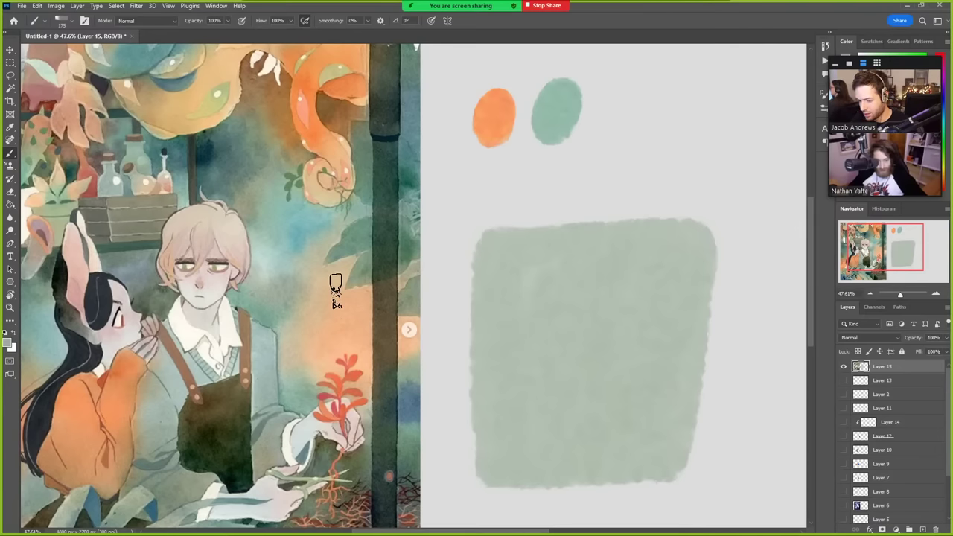
left_click(298, 236, "alt")
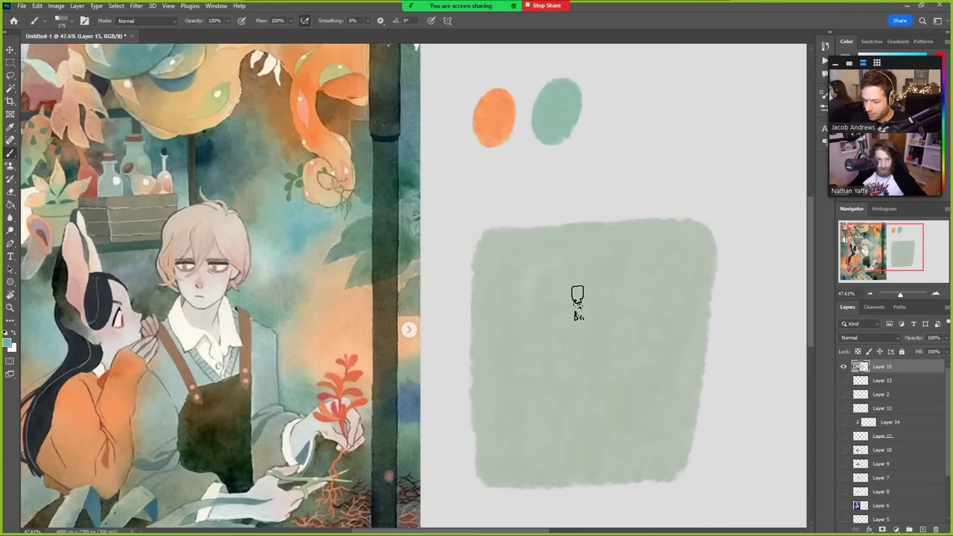
mouse_move(579, 319)
left_mouse_down()
mouse_move(600, 289)
mouse_move(610, 301)
mouse_move(583, 310)
mouse_move(573, 269)
mouse_move(580, 250)
mouse_move(612, 245)
mouse_move(634, 300)
mouse_move(591, 301)
mouse_move(626, 243)
mouse_move(619, 292)
left_mouse_up()
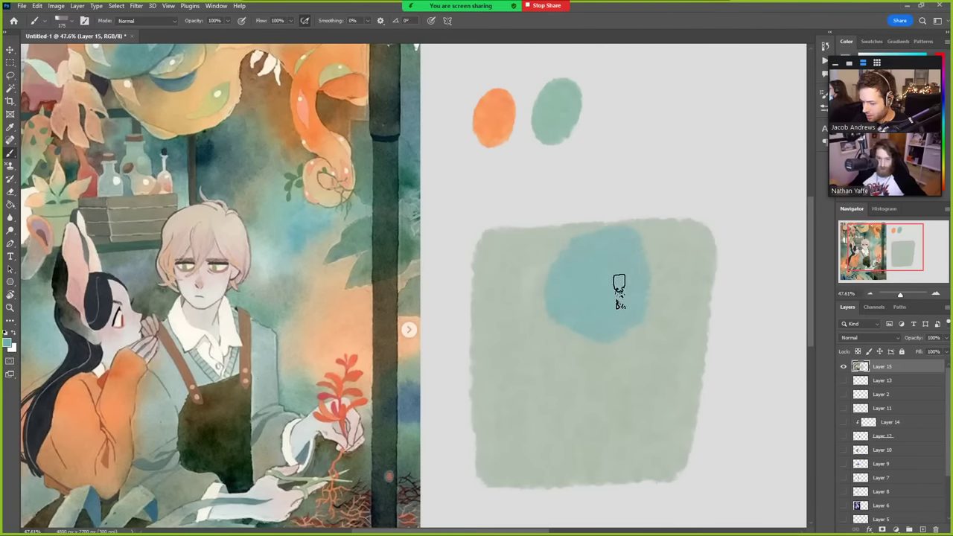
key("i")
key("b")
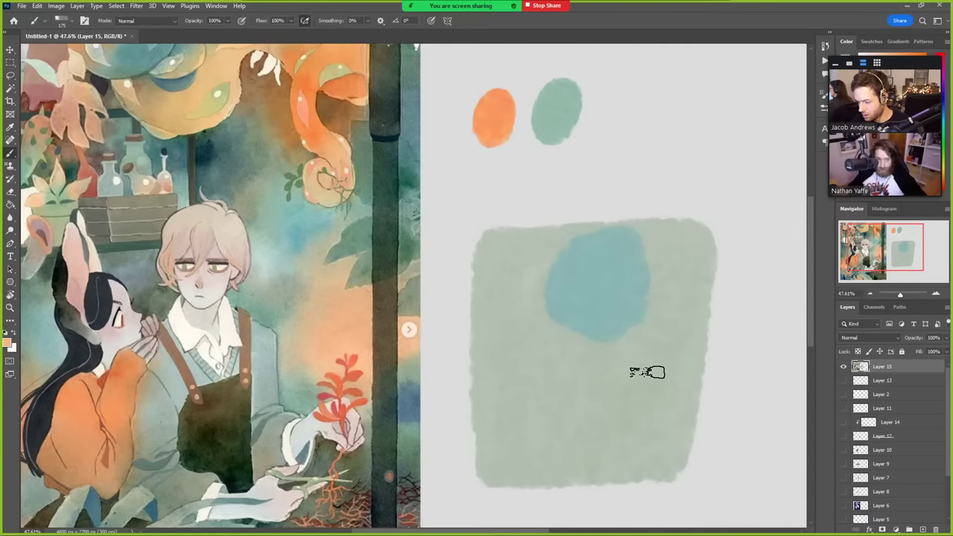
mouse_move(596, 383)
left_mouse_down()
mouse_move(592, 335)
mouse_move(661, 296)
mouse_move(649, 354)
mouse_move(599, 353)
mouse_move(650, 318)
mouse_move(652, 342)
mouse_move(694, 333)
mouse_move(702, 305)
mouse_move(695, 363)
mouse_move(634, 374)
mouse_move(595, 414)
mouse_move(595, 364)
mouse_move(640, 386)
mouse_move(624, 416)
mouse_move(600, 337)
mouse_move(648, 321)
mouse_move(630, 297)
mouse_move(674, 303)
left_mouse_up()
- Add a dusty blue patch at lower right and a light teal blob on the left
key("i")
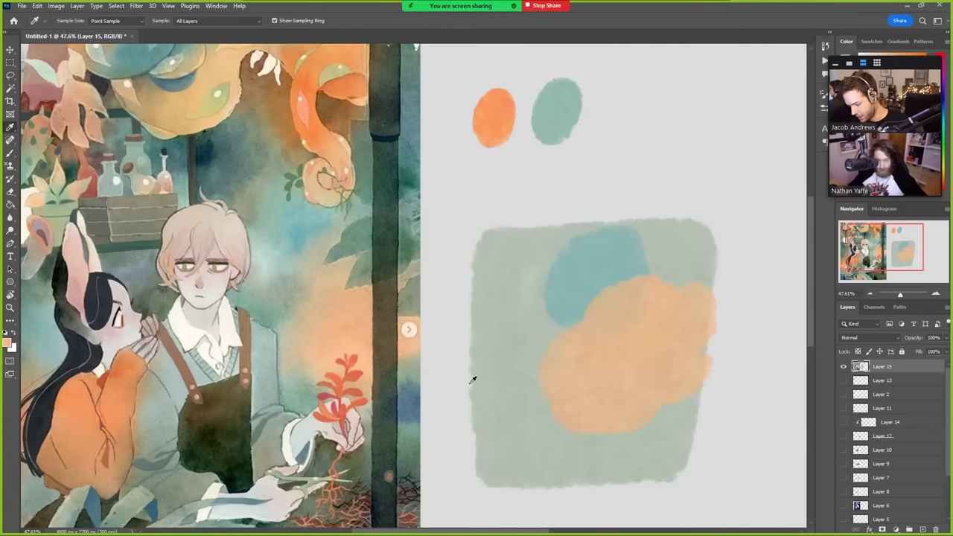
key("b")
mouse_move(680, 440)
left_mouse_down()
mouse_move(660, 446)
mouse_move(648, 429)
left_mouse_up()
key("i")
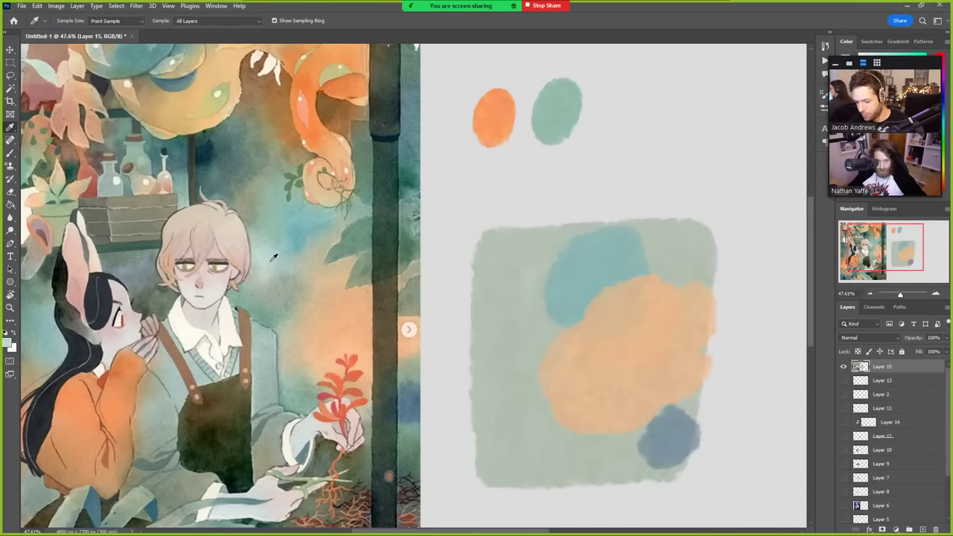
key("b")
mouse_move(503, 332)
left_mouse_down()
mouse_move(503, 310)
mouse_move(515, 290)
mouse_move(527, 321)
mouse_move(502, 302)
left_mouse_up()
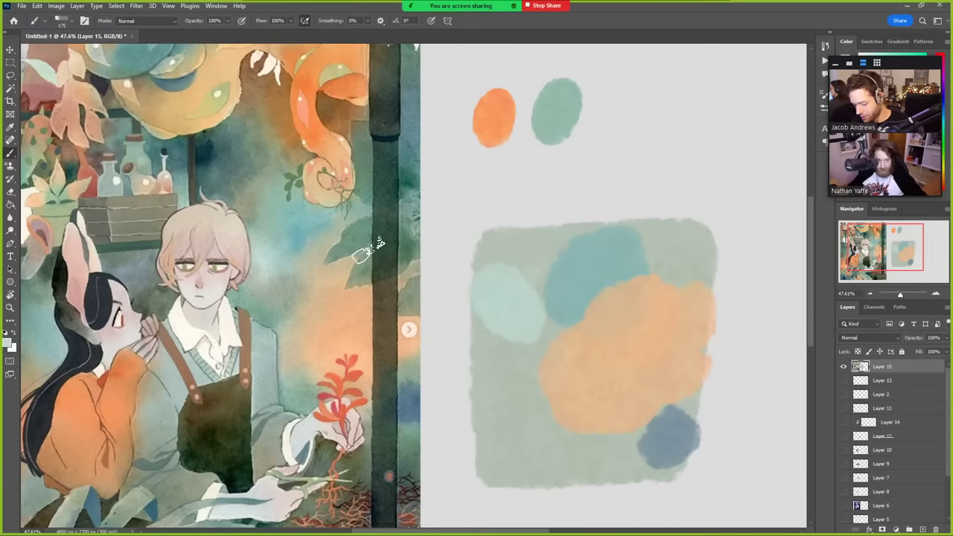
- Add darker teal-green, olive-green and dark-green patches sampled from the illustration
left_click(265, 318, "alt")
mouse_move(491, 408)
left_mouse_down()
mouse_move(491, 383)
mouse_move(488, 406)
left_mouse_up()
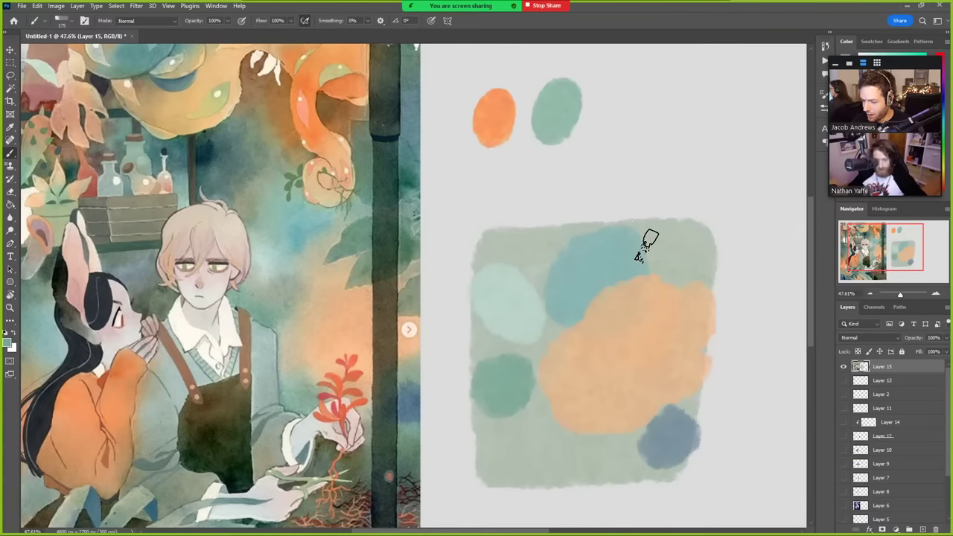
left_click(245, 193, "alt")
mouse_move(532, 238)
left_mouse_down()
mouse_move(485, 252)
mouse_move(542, 235)
left_mouse_up()
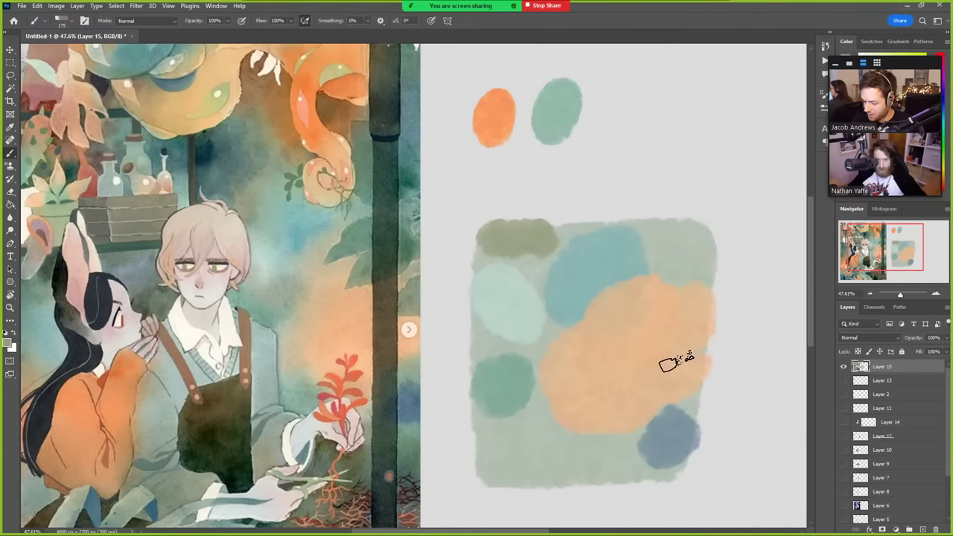
key("i")
left_click(410, 449)
key("b")
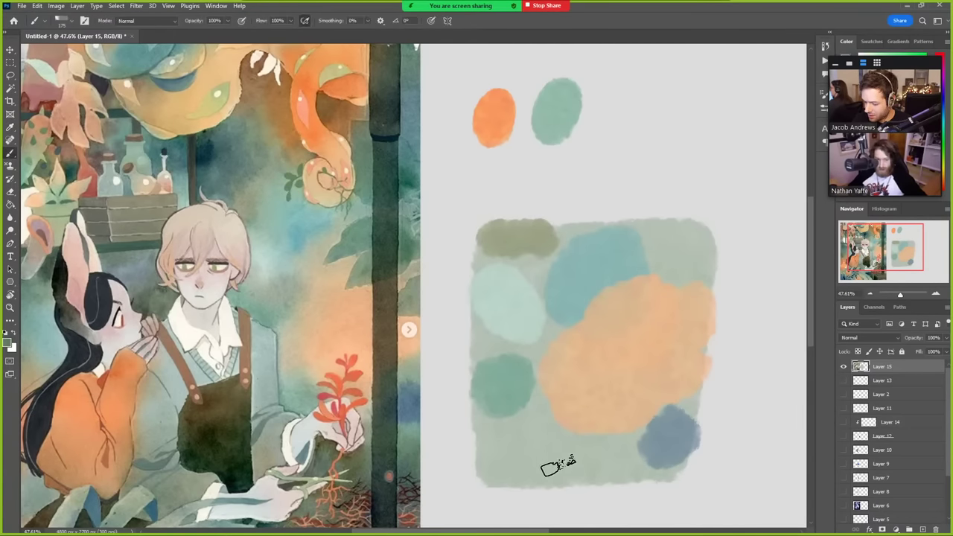
mouse_move(542, 454)
left_mouse_down()
mouse_move(590, 462)
mouse_move(601, 481)
mouse_move(522, 473)
mouse_move(521, 449)
mouse_move(607, 451)
left_mouse_up()
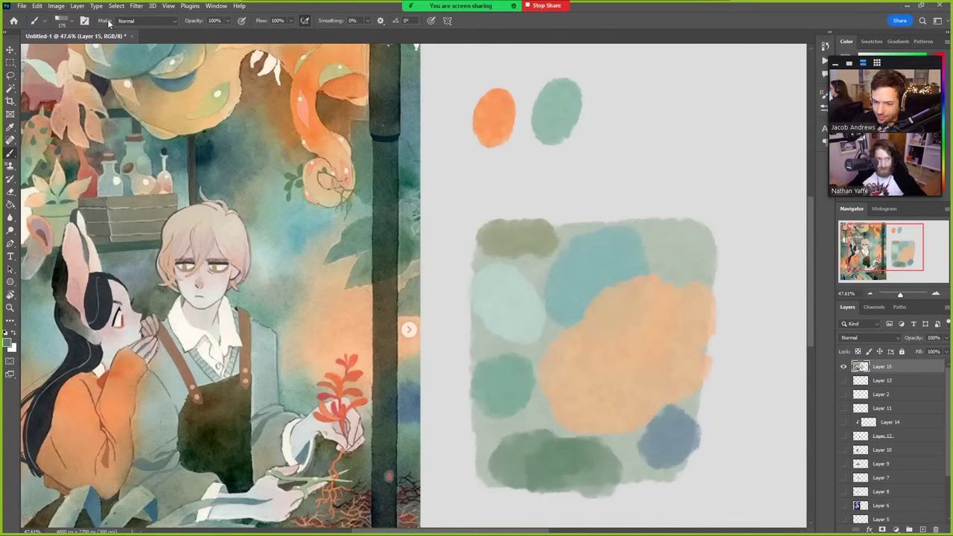
- Try the OIL - Dry Blend brush on the colour square and undo the test stroke
left_click(72, 23)
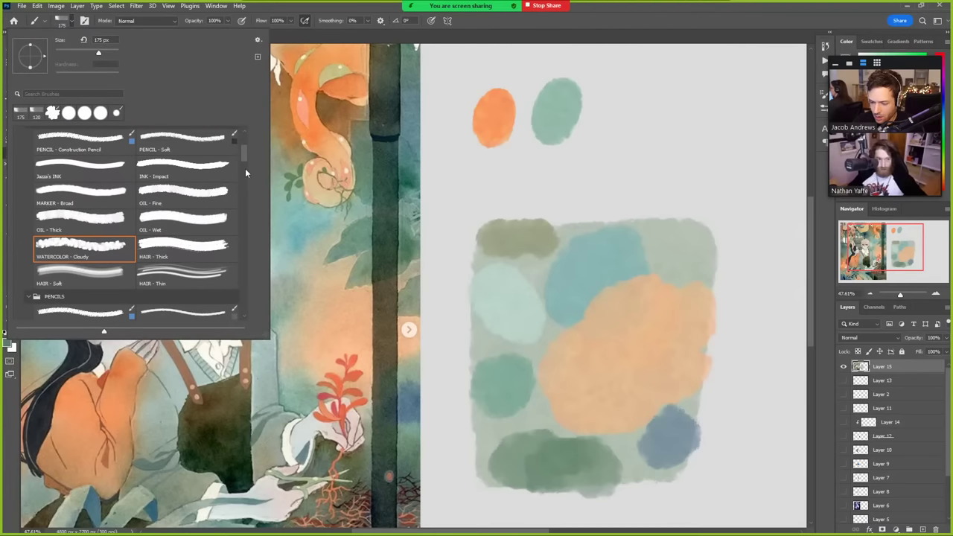
mouse_move(243, 156)
left_mouse_down()
mouse_move(254, 313)
mouse_move(250, 208)
left_mouse_up()
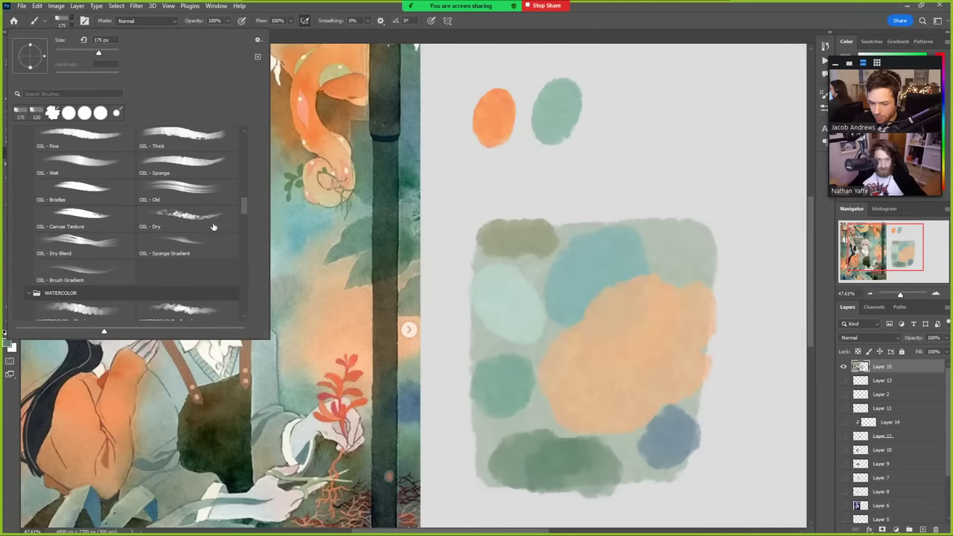
left_click(108, 252)
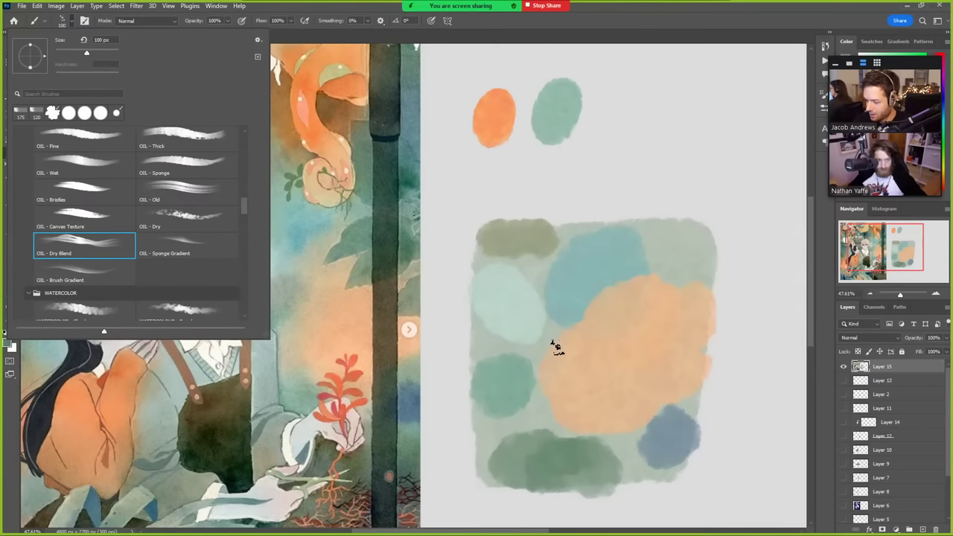
left_click(555, 348)
left_click_drag(553, 352, 585, 317)
key("ctrl+z")
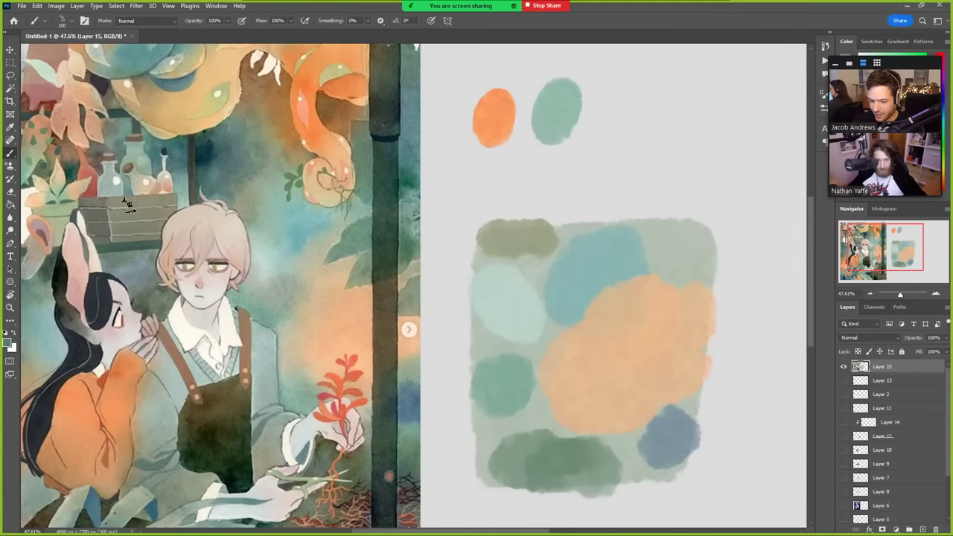
- Select the Kyle's Paintbox - Wet Blender 50 preset from the Wet Media Brushes folder
left_click(67, 23)
left_click_drag(247, 209, 250, 145)
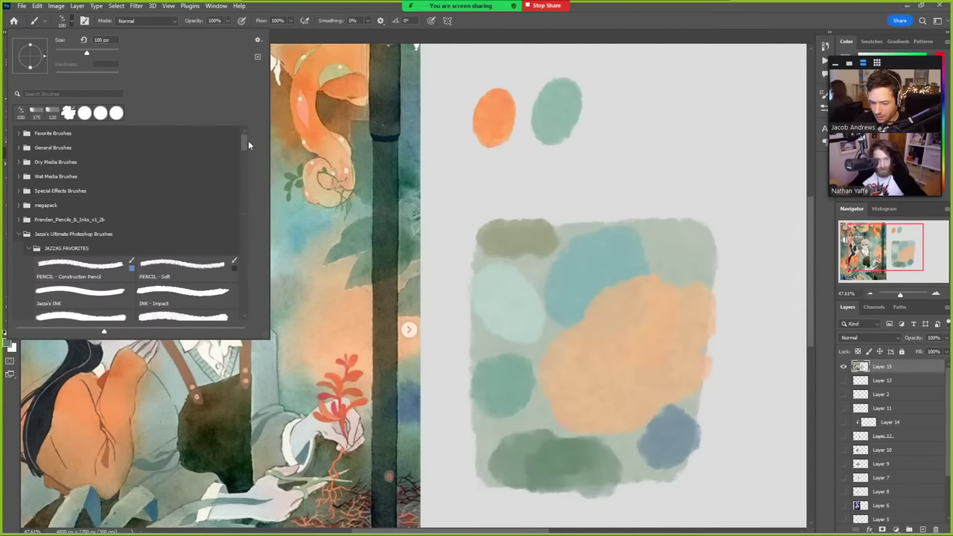
left_click(18, 234)
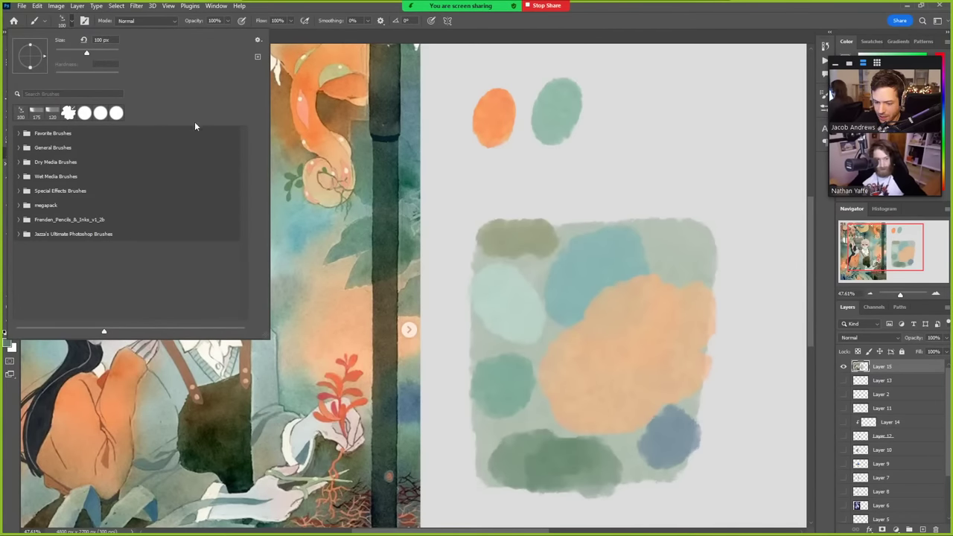
left_click(19, 177)
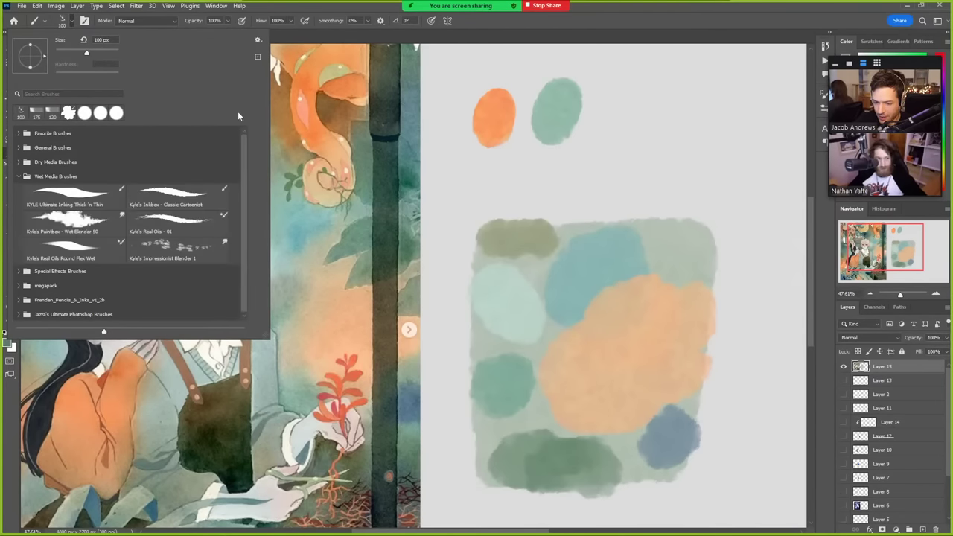
left_click(93, 222)
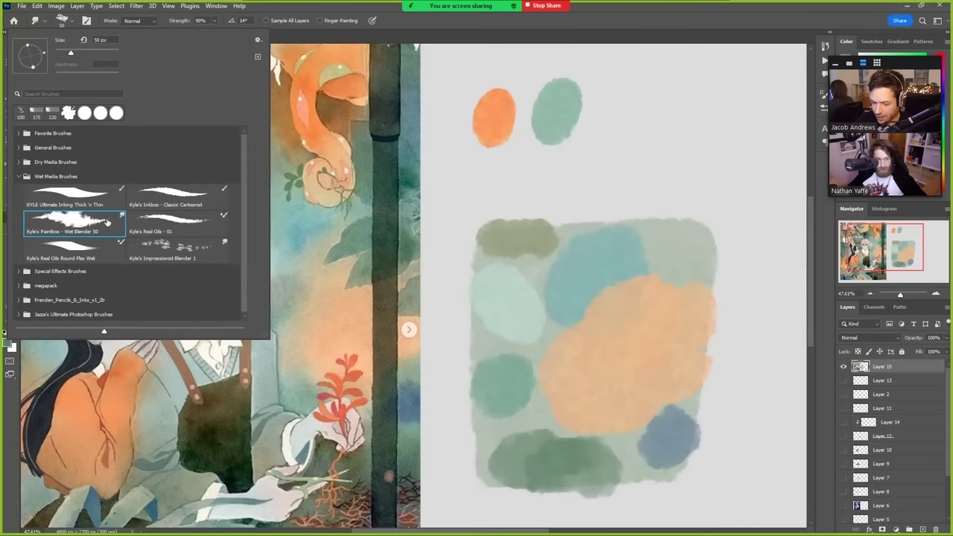
left_click(545, 293)
- Smear the blue, teal and green patches and the square's upper-right edge into soft transitions
mouse_move(542, 296)
left_mouse_down()
mouse_move(563, 269)
mouse_move(592, 265)
left_mouse_up()
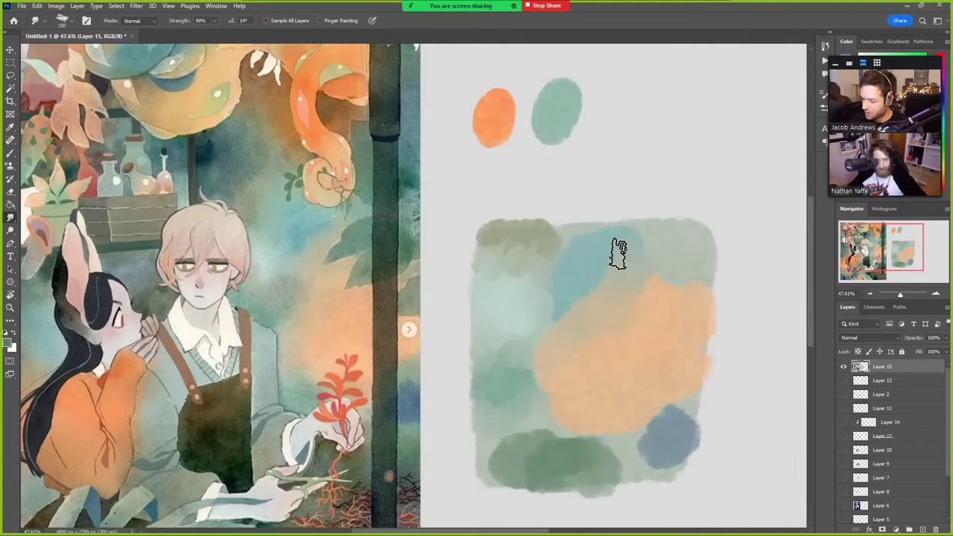
mouse_move(601, 277)
left_mouse_down()
mouse_move(571, 307)
mouse_move(559, 303)
mouse_move(571, 237)
mouse_move(625, 249)
left_mouse_up()
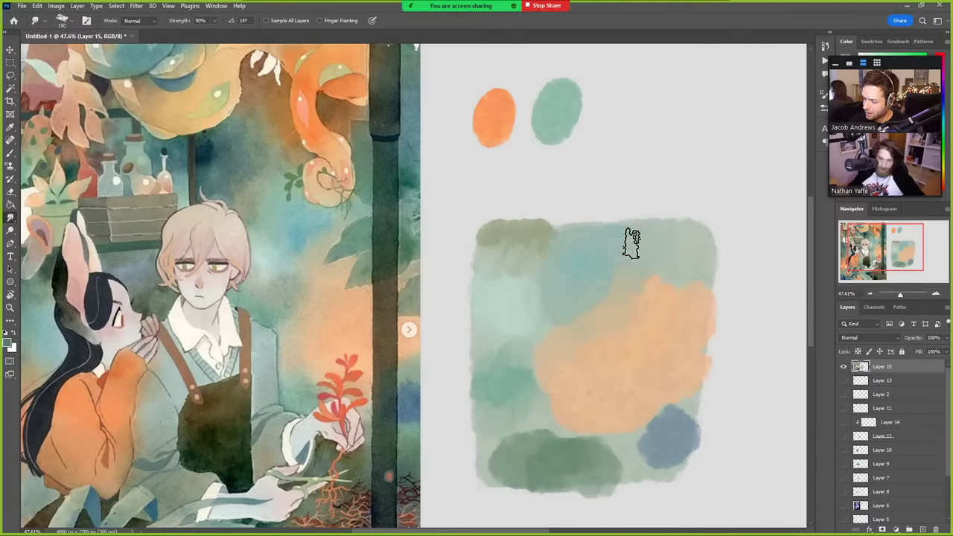
mouse_move(549, 393)
left_mouse_down()
mouse_move(522, 374)
mouse_move(540, 380)
mouse_move(492, 460)
mouse_move(499, 440)
mouse_move(539, 426)
mouse_move(571, 433)
mouse_move(560, 398)
mouse_move(632, 440)
mouse_move(644, 471)
mouse_move(638, 456)
mouse_move(648, 434)
mouse_move(650, 471)
mouse_move(679, 406)
mouse_move(611, 397)
mouse_move(583, 411)
mouse_move(591, 438)
mouse_move(575, 408)
mouse_move(587, 382)
mouse_move(602, 387)
mouse_move(611, 430)
mouse_move(572, 392)
mouse_move(568, 362)
mouse_move(581, 354)
mouse_move(543, 414)
mouse_move(543, 397)
mouse_move(563, 423)
mouse_move(658, 324)
mouse_move(664, 375)
mouse_move(646, 436)
left_mouse_up()
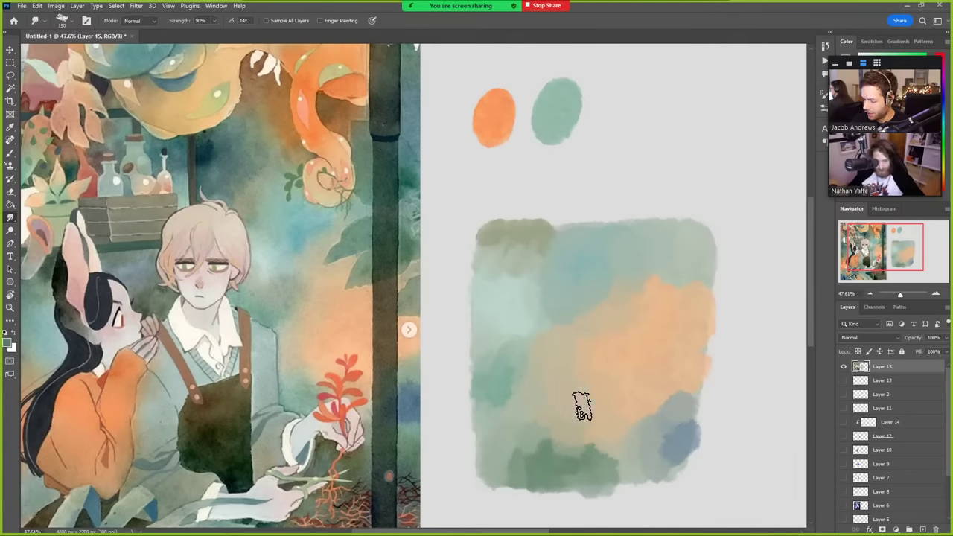
mouse_move(706, 291)
left_mouse_down()
mouse_move(694, 261)
mouse_move(682, 291)
mouse_move(679, 269)
mouse_move(655, 283)
mouse_move(638, 328)
mouse_move(631, 273)
mouse_move(640, 244)
mouse_move(613, 312)
mouse_move(601, 291)
mouse_move(592, 316)
mouse_move(613, 343)
mouse_move(607, 373)
mouse_move(625, 361)
mouse_move(640, 369)
mouse_move(656, 333)
mouse_move(673, 328)
mouse_move(677, 387)
mouse_move(577, 312)
mouse_move(516, 313)
mouse_move(520, 304)
mouse_move(514, 339)
mouse_move(495, 362)
mouse_move(516, 303)
mouse_move(501, 263)
mouse_move(528, 274)
mouse_move(533, 318)
mouse_move(509, 379)
mouse_move(501, 385)
mouse_move(501, 364)
mouse_move(506, 378)
mouse_move(487, 383)
mouse_move(519, 348)
mouse_move(513, 392)
mouse_move(721, 313)
mouse_move(679, 438)
mouse_move(646, 435)
mouse_move(665, 395)
mouse_move(679, 405)
mouse_move(642, 422)
mouse_move(631, 466)
mouse_move(603, 453)
mouse_move(602, 464)
mouse_move(607, 440)
mouse_move(569, 409)
mouse_move(554, 459)
mouse_move(546, 445)
mouse_move(513, 471)
mouse_move(494, 462)
mouse_move(540, 454)
mouse_move(582, 419)
mouse_move(548, 446)
mouse_move(685, 399)
mouse_move(666, 451)
mouse_move(692, 409)
mouse_move(680, 450)
mouse_move(668, 456)
mouse_move(685, 390)
mouse_move(699, 382)
mouse_move(636, 395)
mouse_move(658, 392)
mouse_move(646, 382)
mouse_move(633, 410)
mouse_move(664, 377)
mouse_move(666, 404)
mouse_move(624, 410)
left_mouse_up()
- Zoom out to see the whole canvas, then zoom back in slightly
key("z")
left_click(665, 379, "alt")
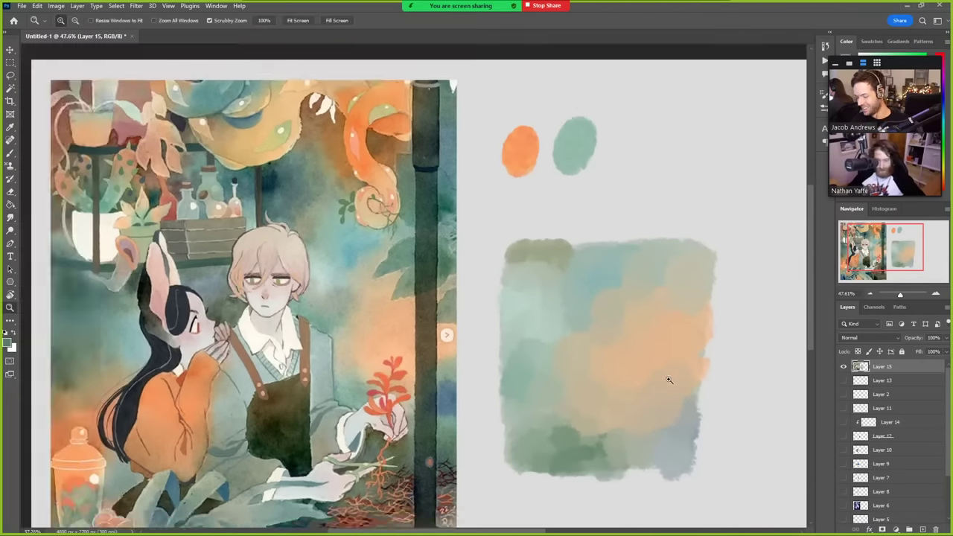
left_click(736, 394)
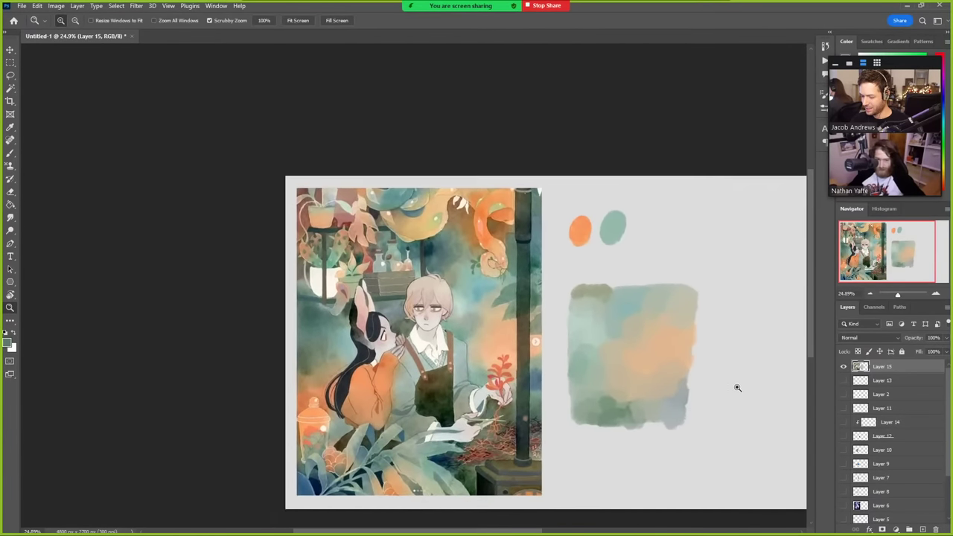
- Reselect the Wet Blender 50 brush preset and shift the view up and left
key("b")
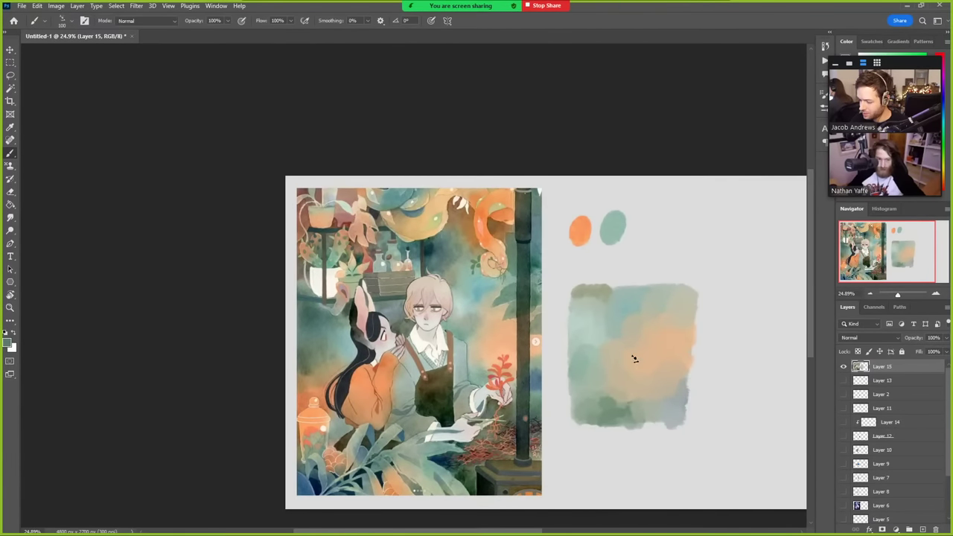
key("ctrl")
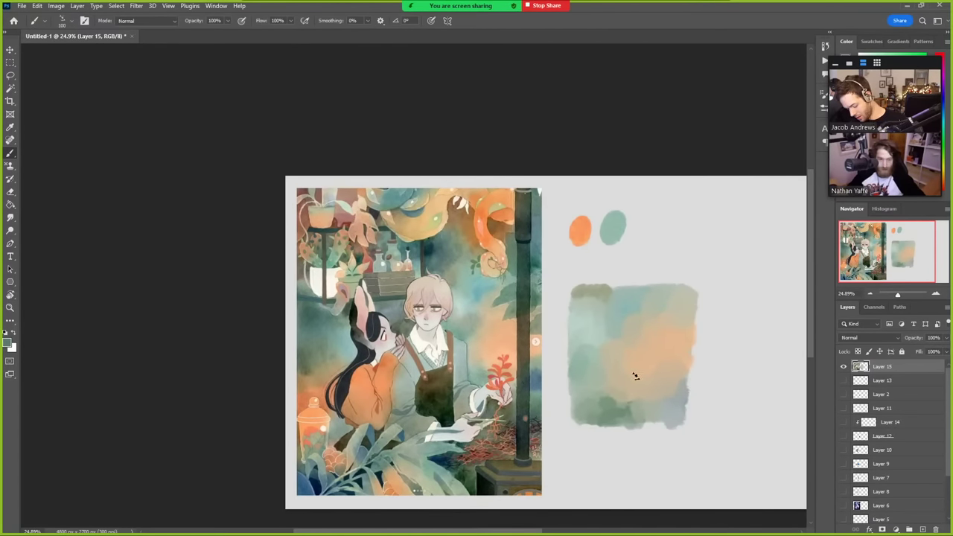
left_click(71, 21)
left_click(99, 224)
left_click(124, 377)
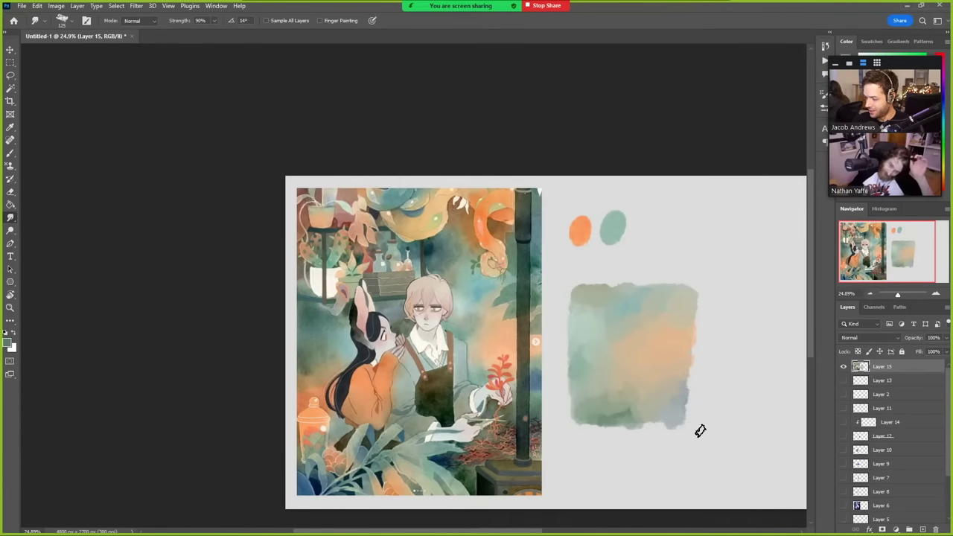
left_click_drag(717, 461, 602, 430)
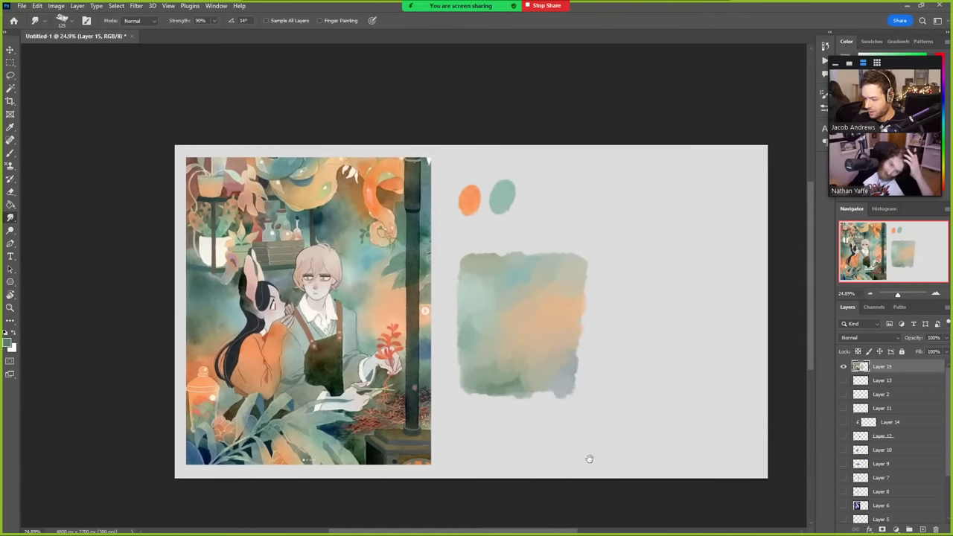
- Zoom in on the colour square's lower middle, then zoom out and centre the document
key("z")
left_click_drag(514, 381, 534, 380)
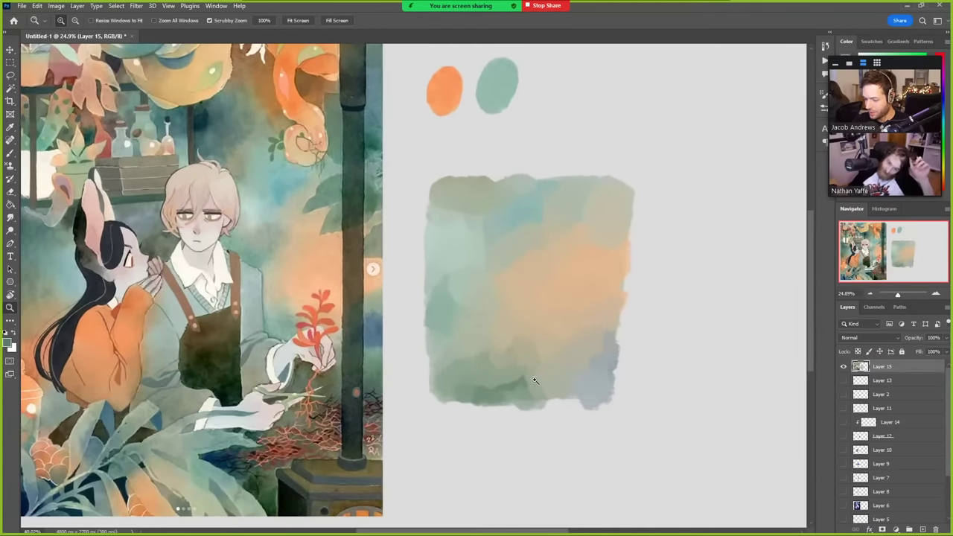
left_click(534, 380, "alt")
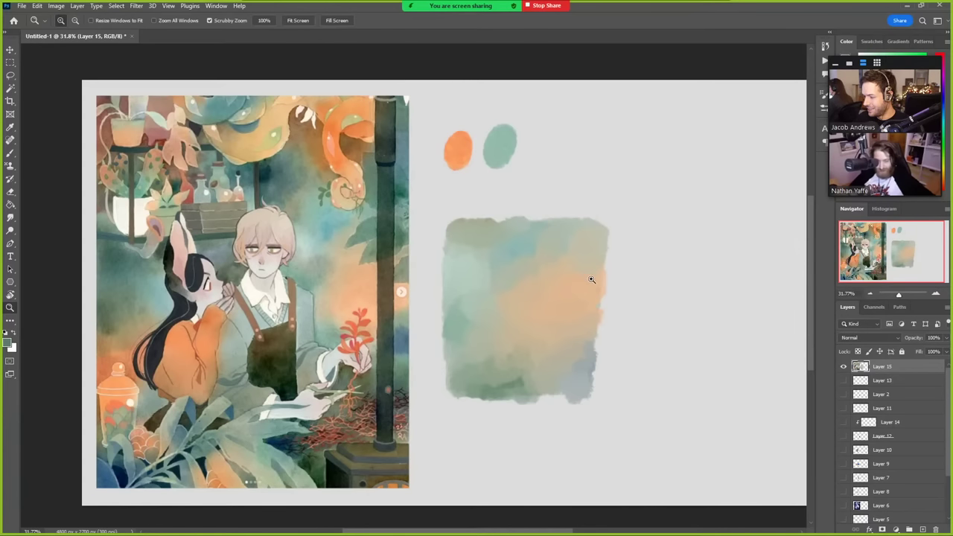
left_click_drag(630, 274, 567, 276)
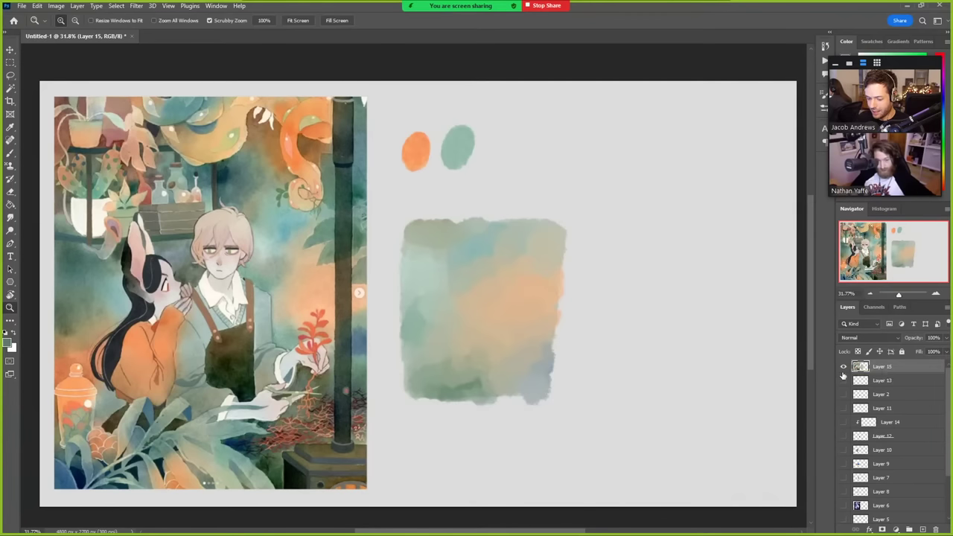
- Zoom in on the boy's face and the girl's orange sleeve, then switch to the browser
left_click_drag(205, 236, 245, 221)
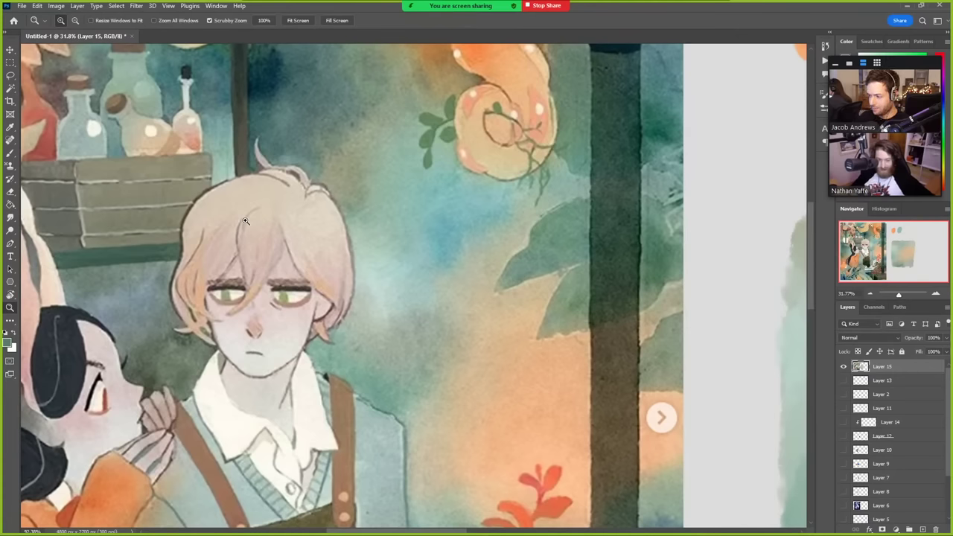
left_click_drag(544, 371, 451, 322)
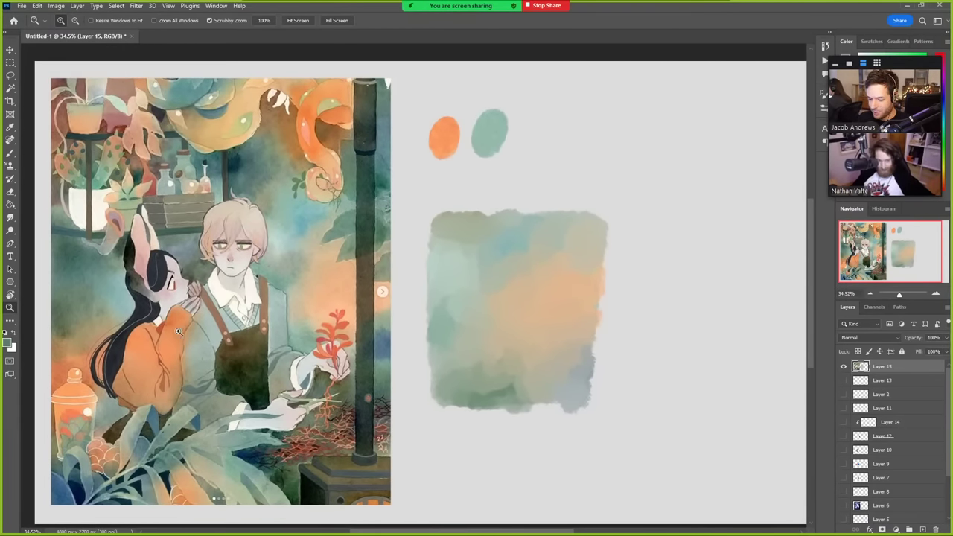
left_click_drag(178, 332, 159, 359)
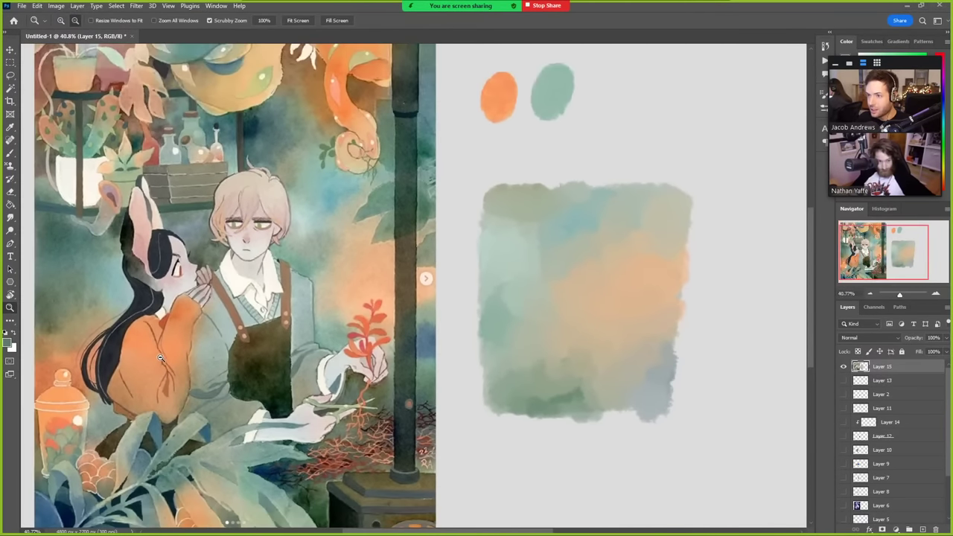
key("alt+Tab")
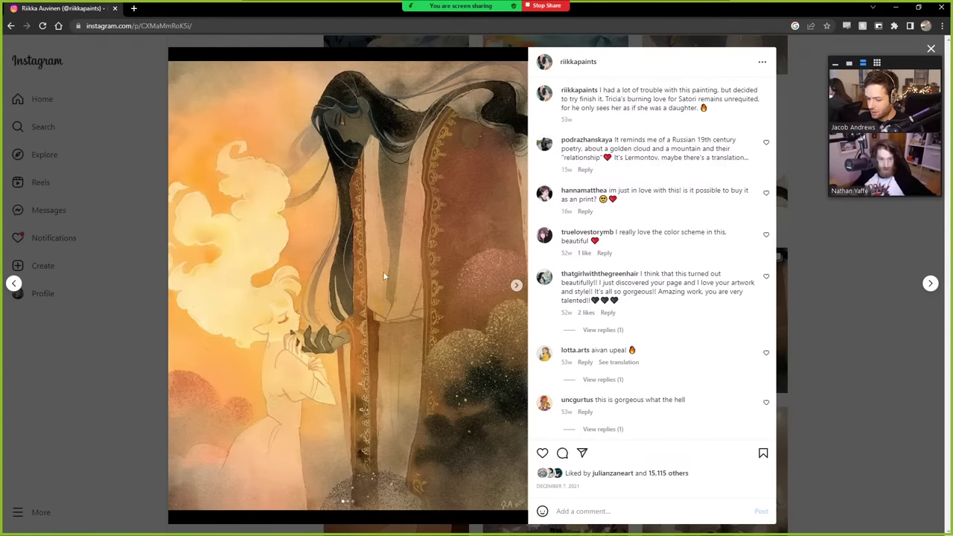
- Close the golden painting post and view the wolves illustration post
left_click(167, 388)
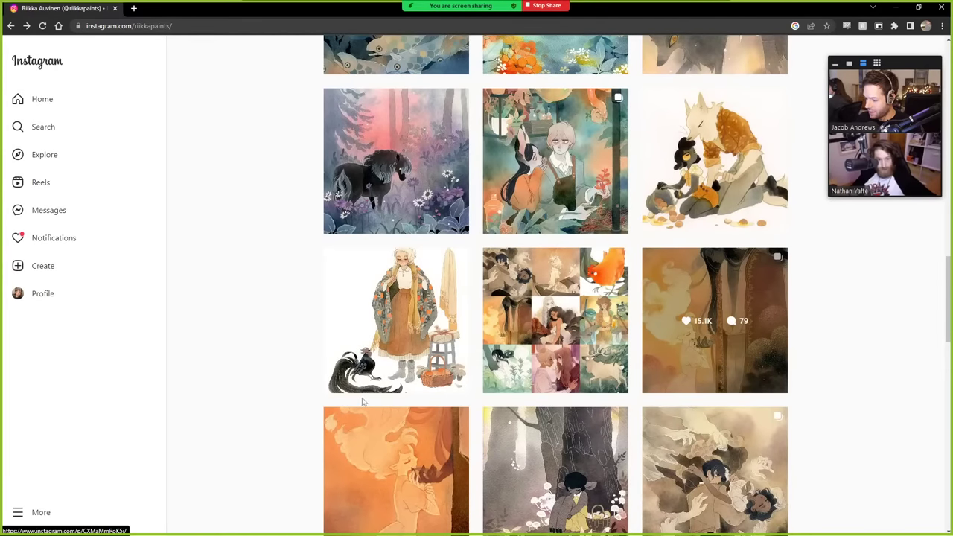
scroll(311, 394, "down", 3)
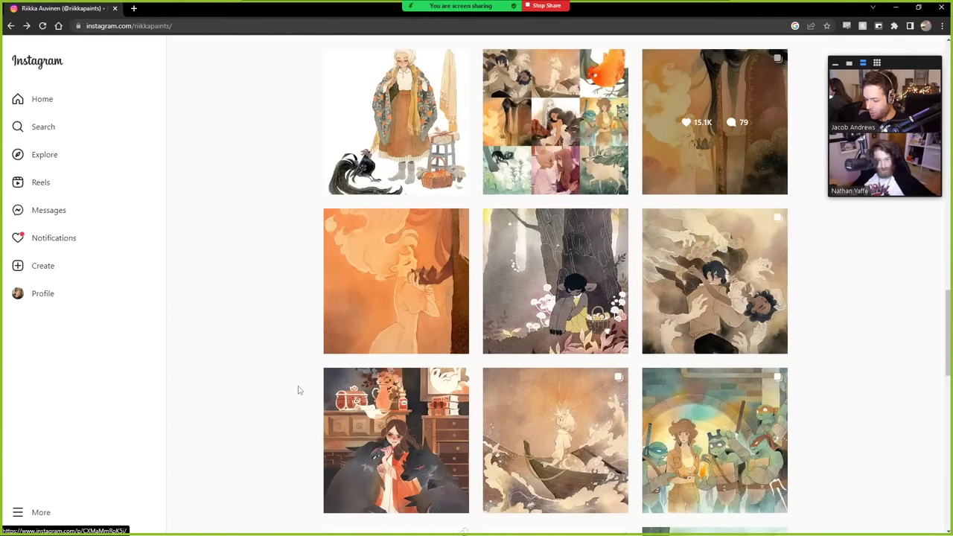
scroll(298, 390, "down", 2)
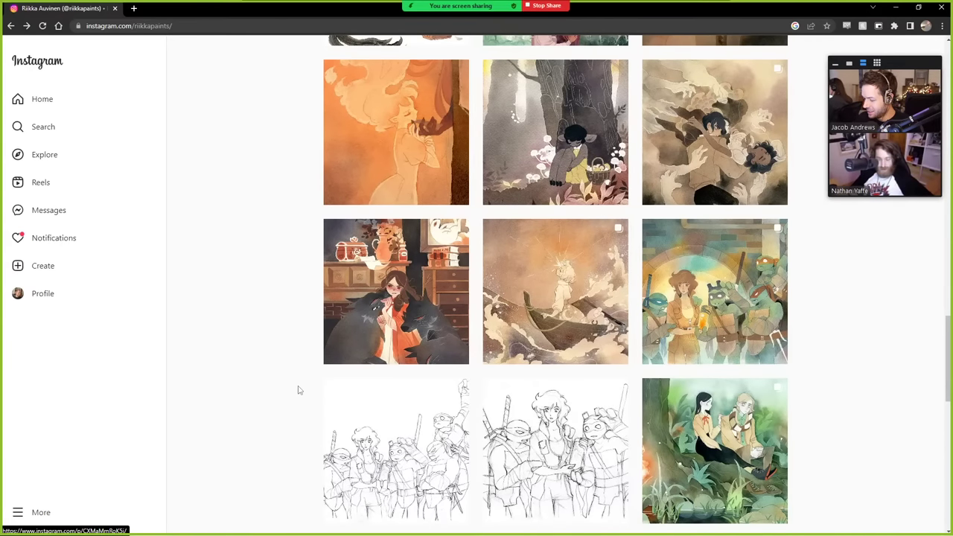
left_click(424, 327)
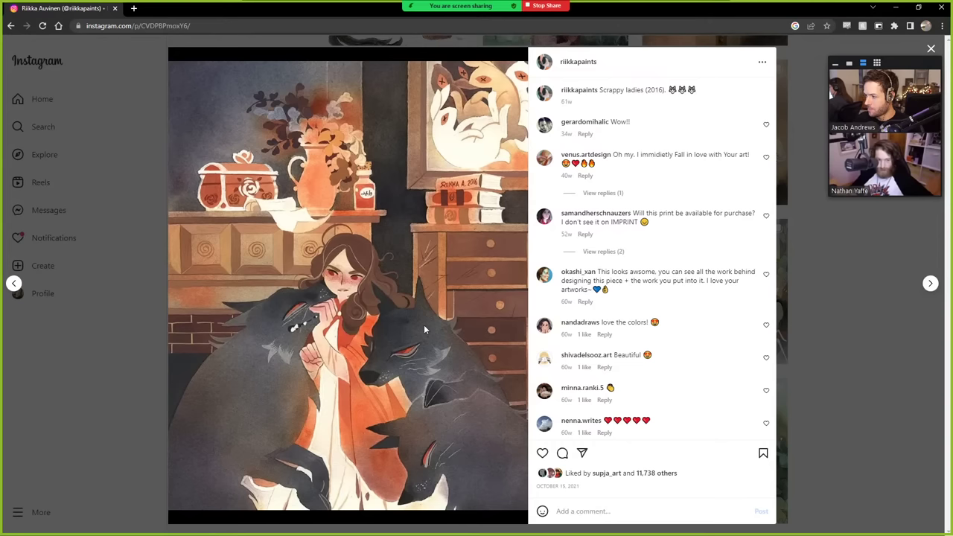
left_click(157, 403)
- Scroll further and view the pencil-and-watercolour trident figure post and its neighbouring sketch post
scroll(402, 417, "down", 3)
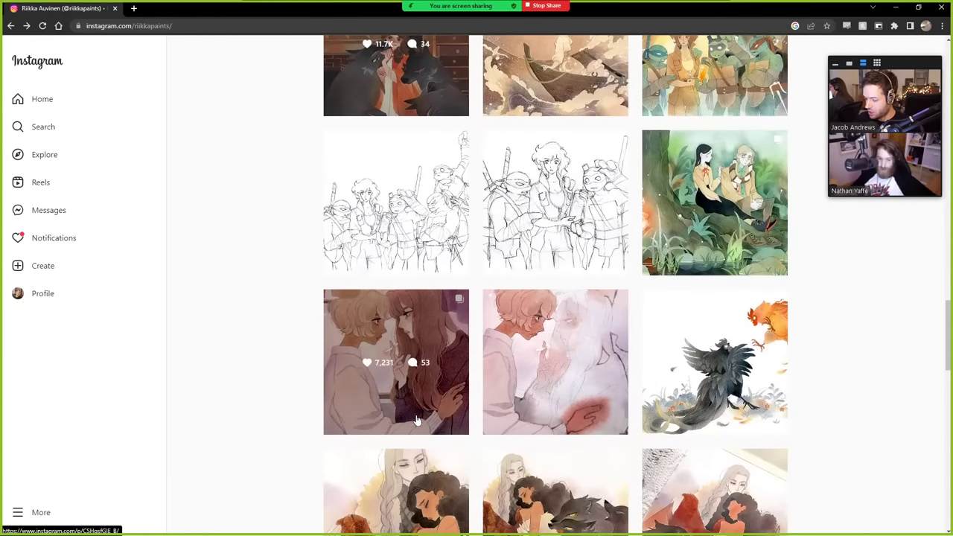
scroll(756, 435, "down", 3)
scroll(756, 436, "down", 3)
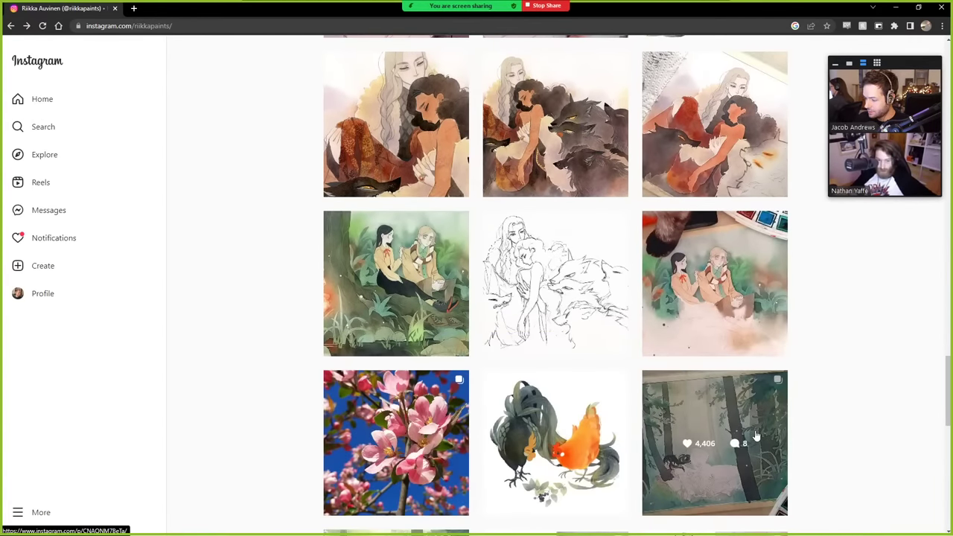
scroll(756, 435, "down", 2)
scroll(755, 436, "down", 3)
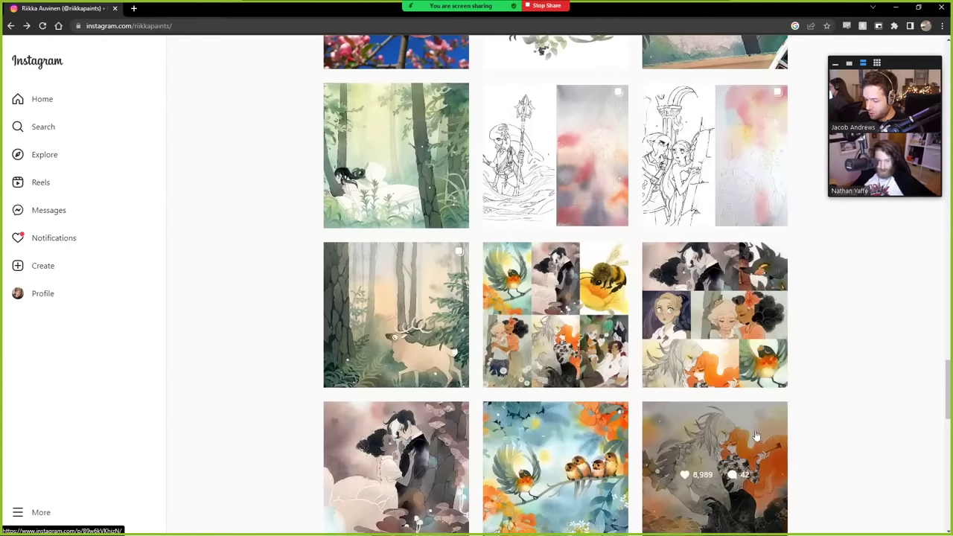
scroll(755, 436, "down", 5)
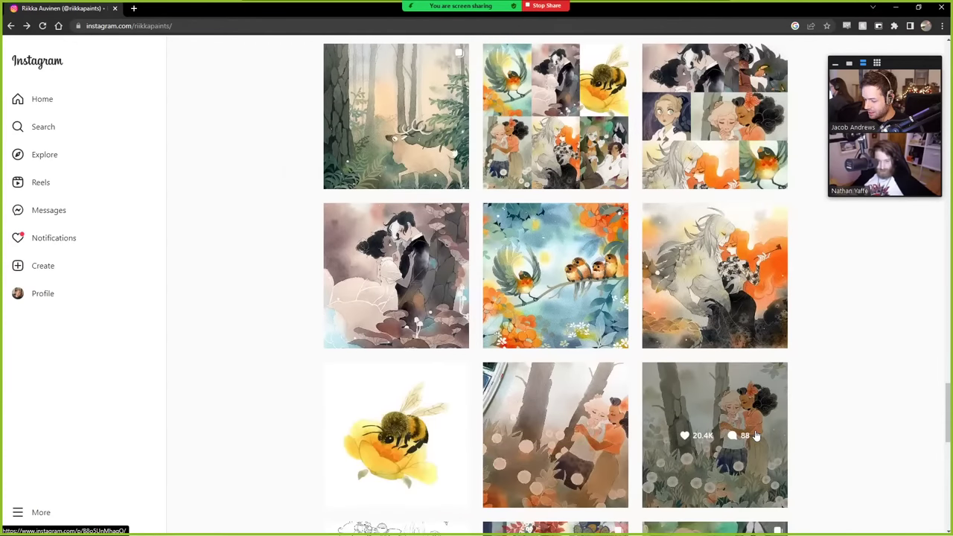
scroll(756, 435, "down", 5)
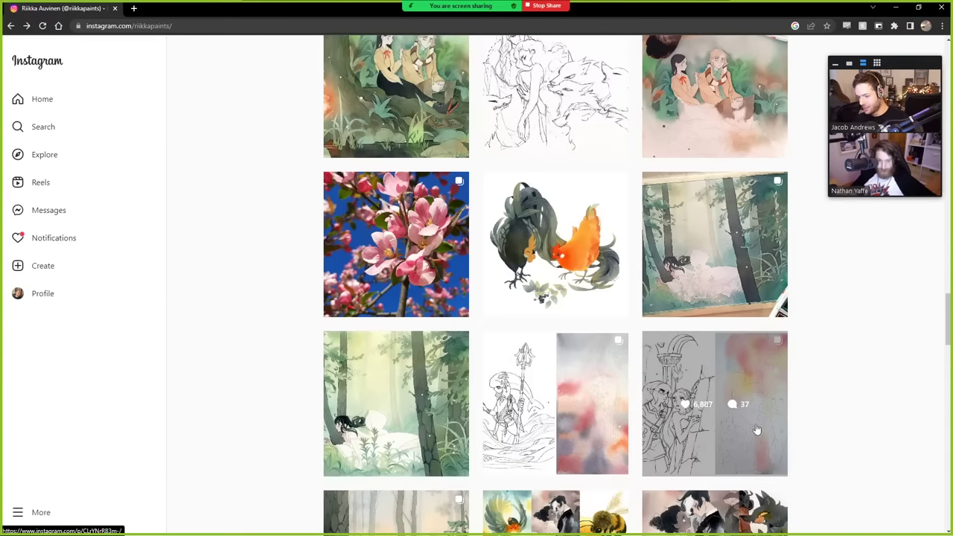
left_click(544, 444)
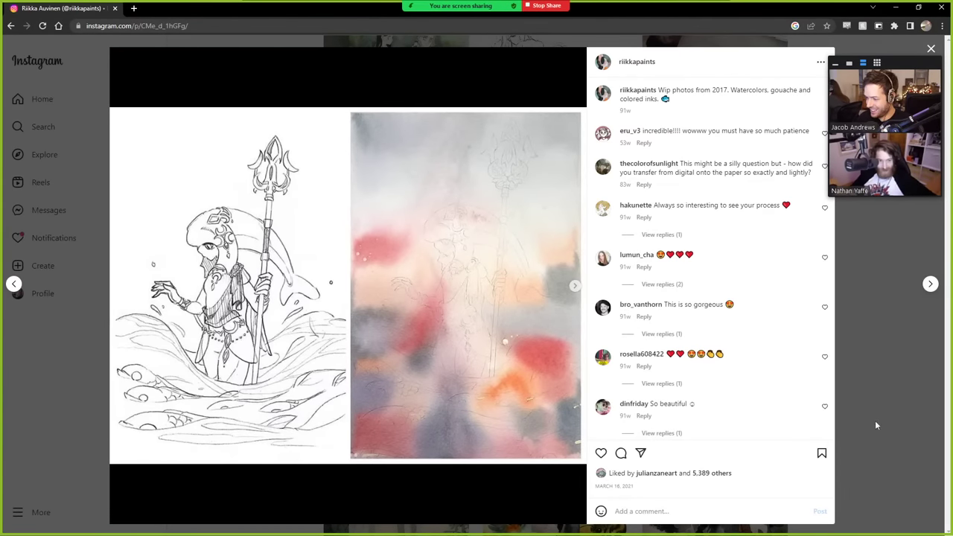
left_click(900, 409)
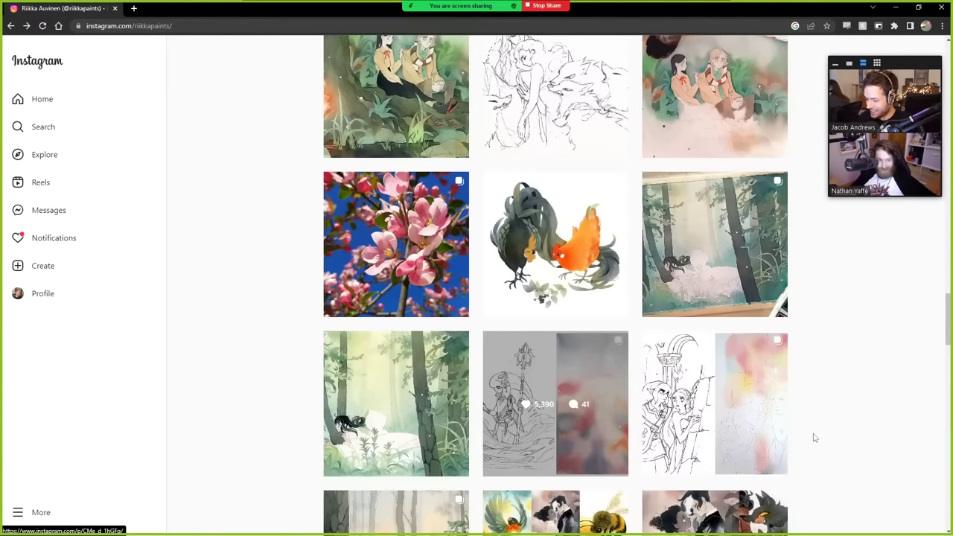
left_click(681, 445)
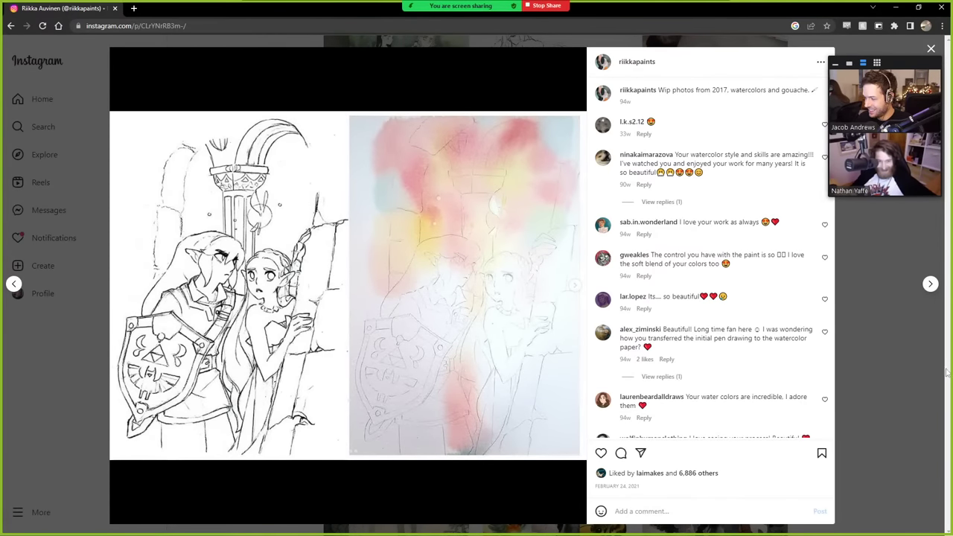
left_click(893, 395)
- Scroll further down the profile grid and open account search
scroll(893, 394, "down", 6)
scroll(894, 394, "down", 3)
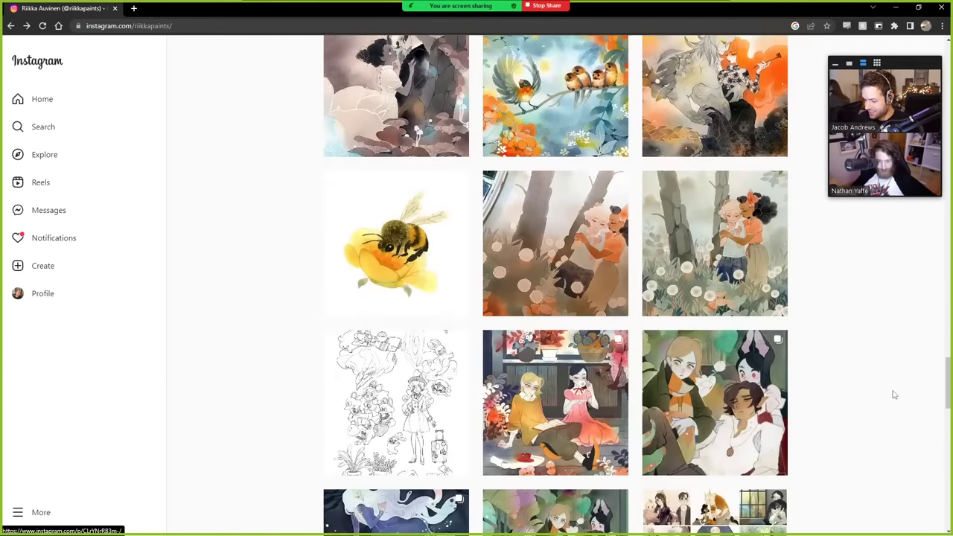
scroll(894, 394, "down", 3)
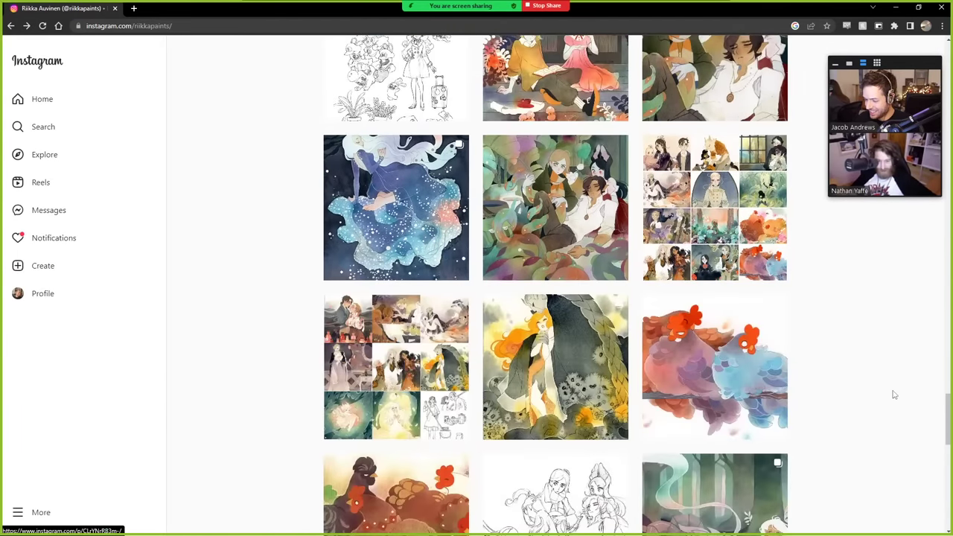
scroll(895, 395, "down", 2)
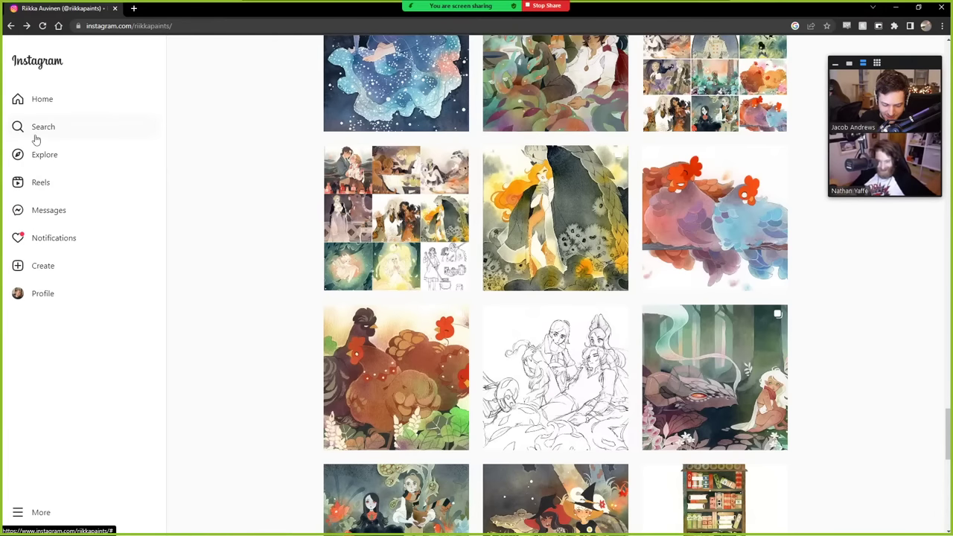
left_click(36, 138)
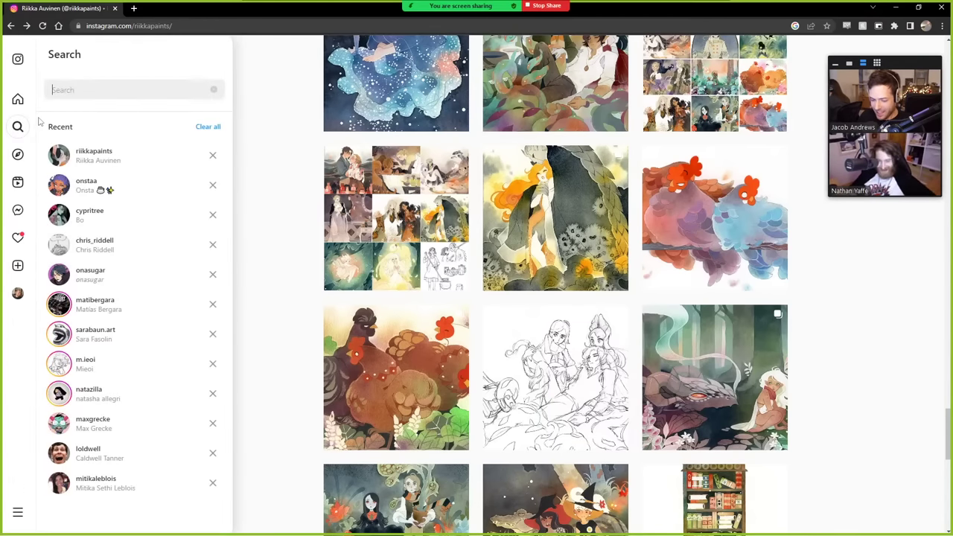
- Look up machinegamu and view its zipper-mouthed character and Hayakawa Aki fan art posts
type("machinegamu")
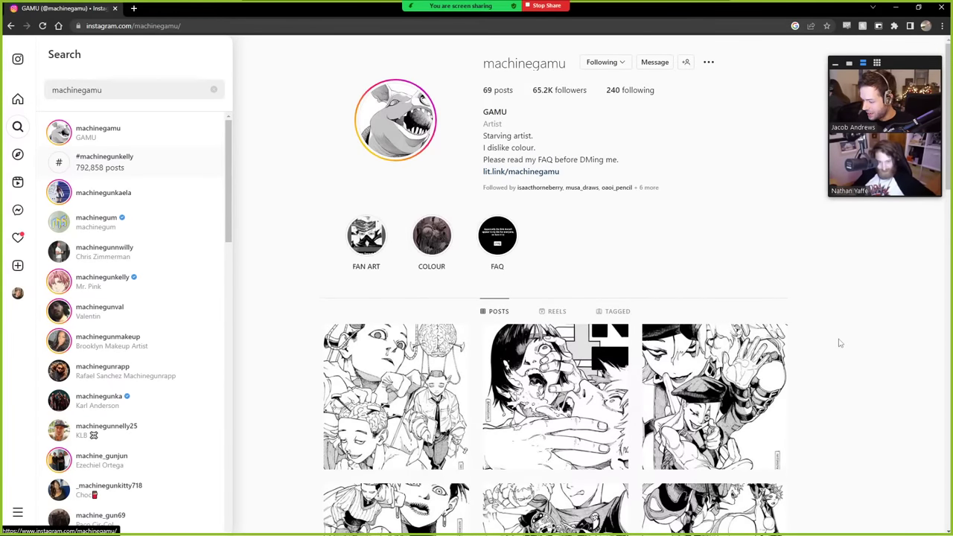
scroll(838, 346, "down", 2)
scroll(838, 346, "down", 1)
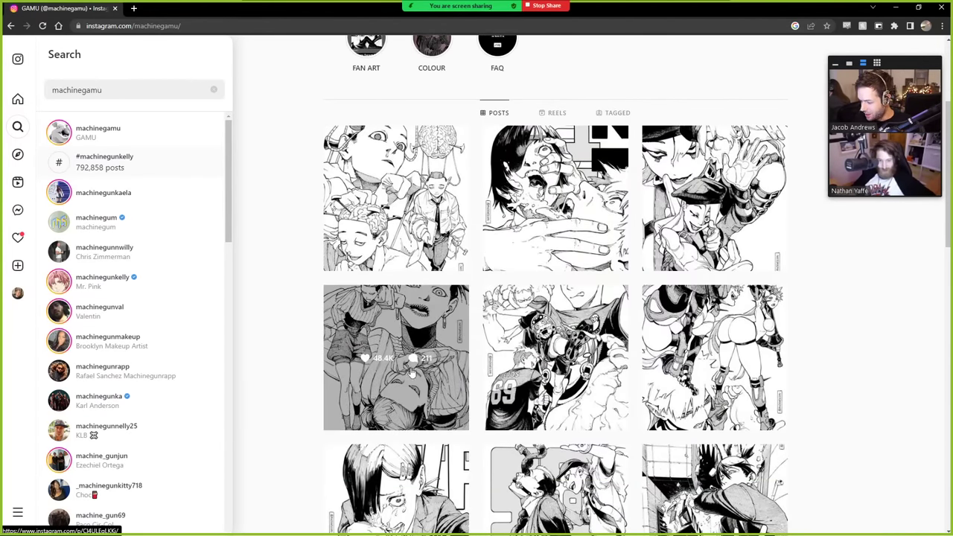
left_click(430, 323)
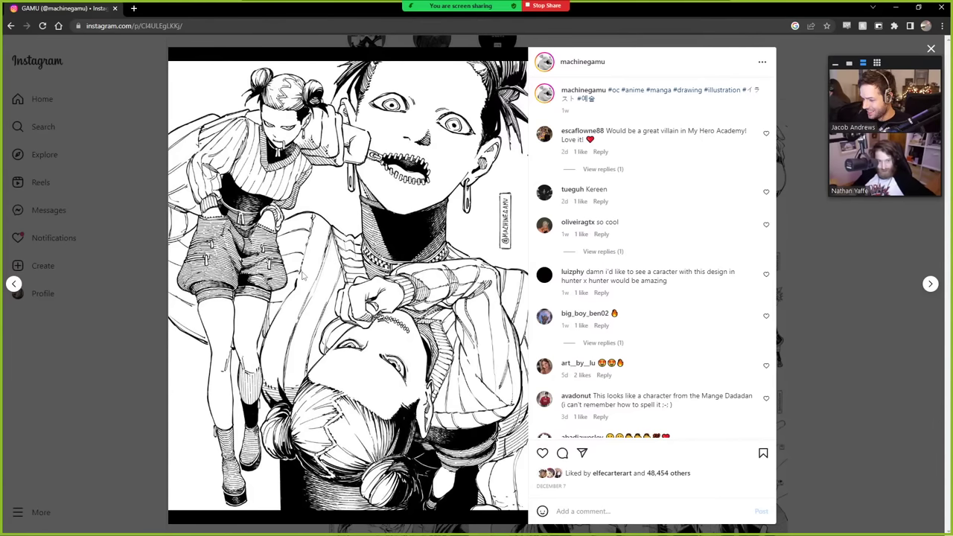
left_click(134, 378)
scroll(478, 361, "down", 2)
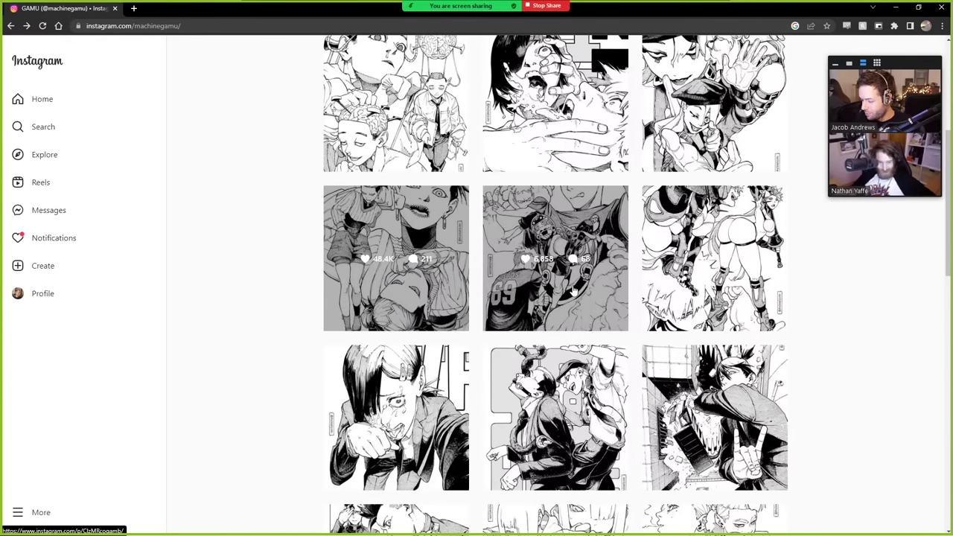
left_click(719, 386)
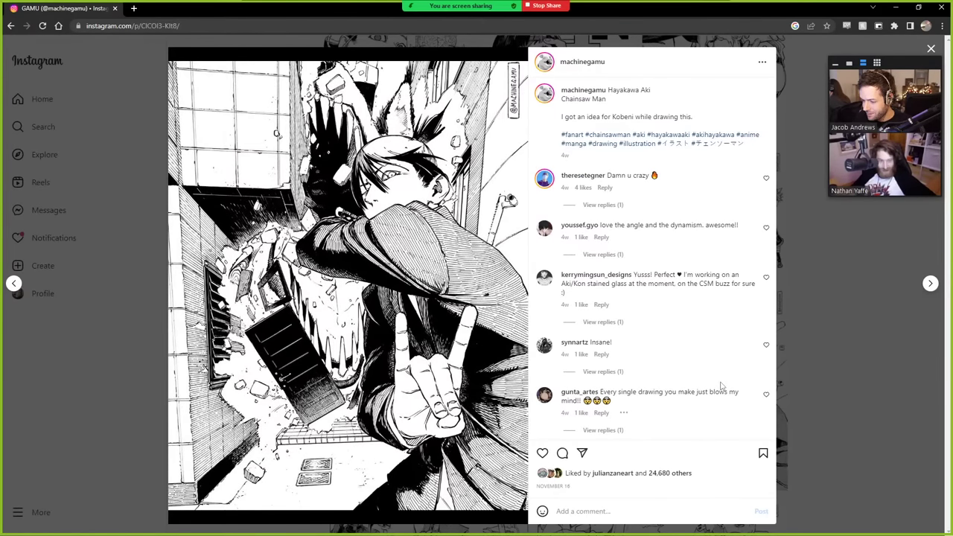
left_click(125, 395)
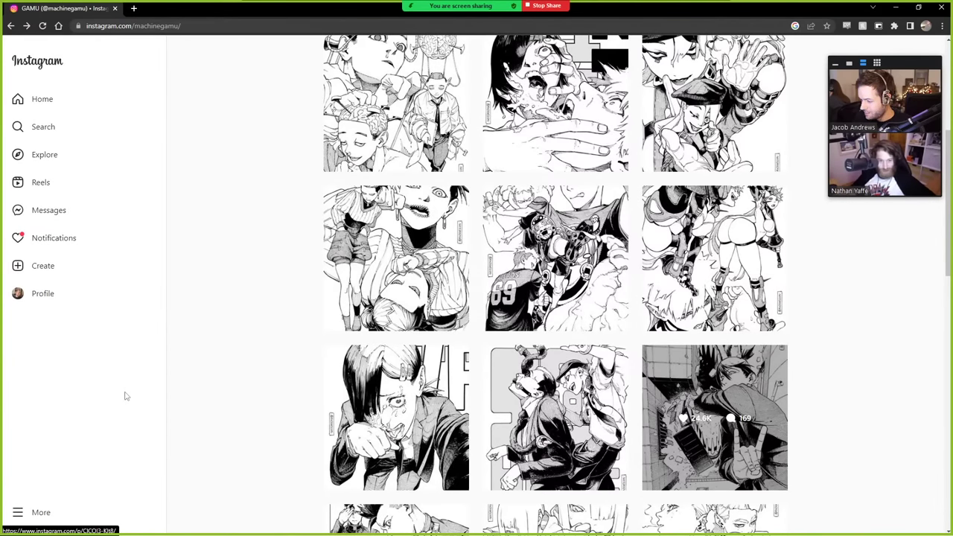
- Scroll down the grid and view the tentacle-faced man in a suit post
scroll(125, 395, "down", 2)
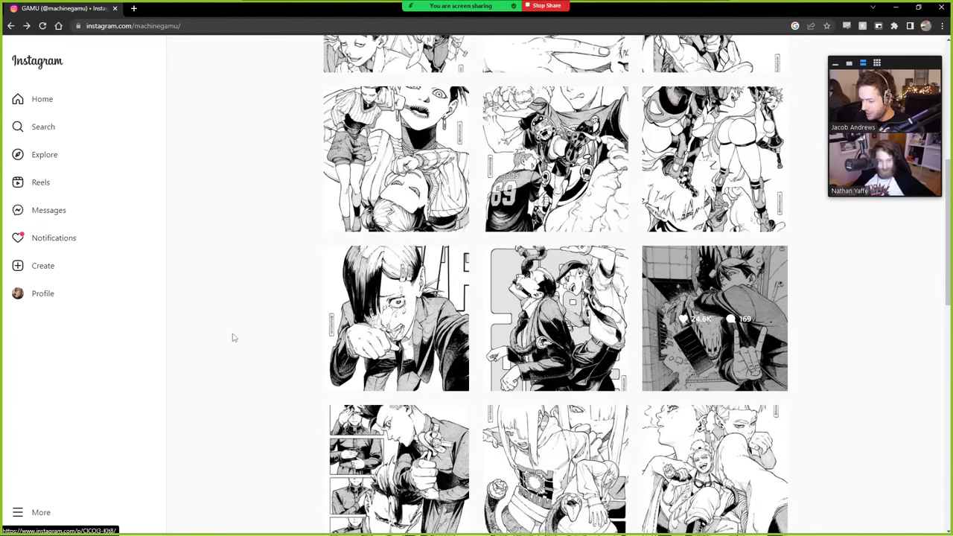
scroll(290, 308, "down", 3)
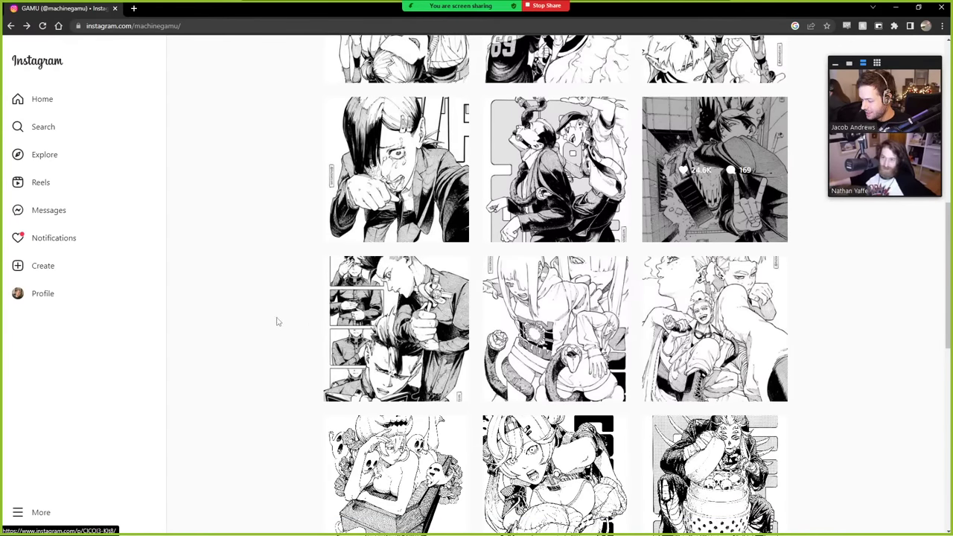
scroll(276, 321, "down", 4)
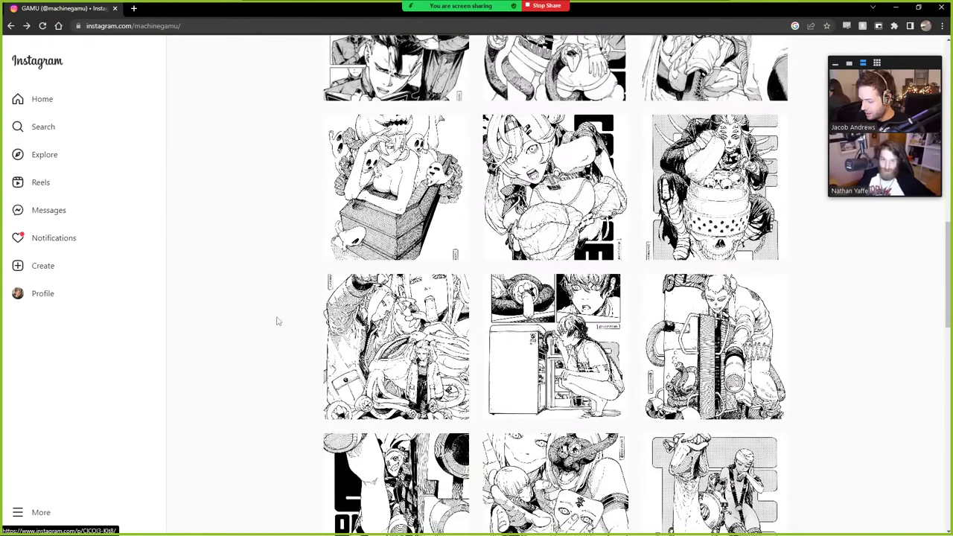
scroll(276, 321, "down", 1)
scroll(276, 321, "down", 2)
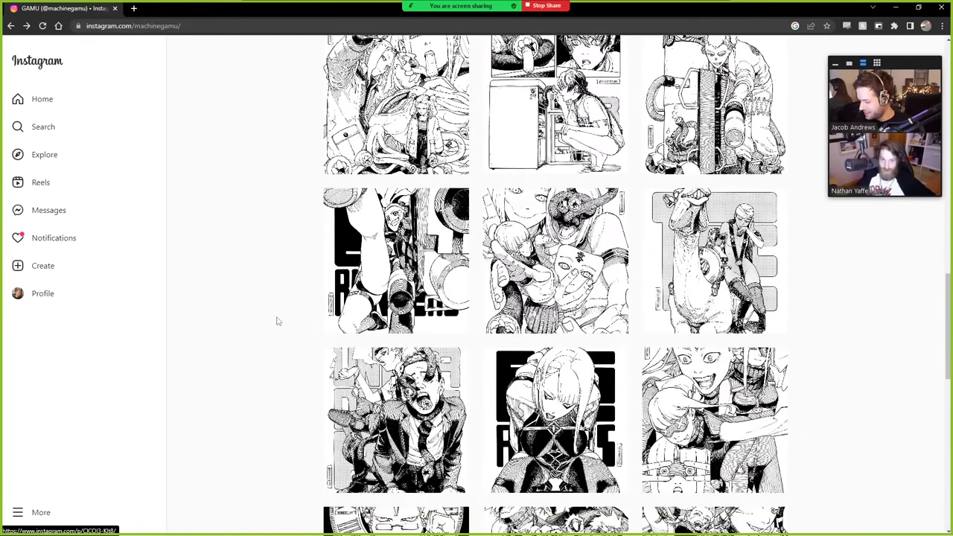
left_click(375, 387)
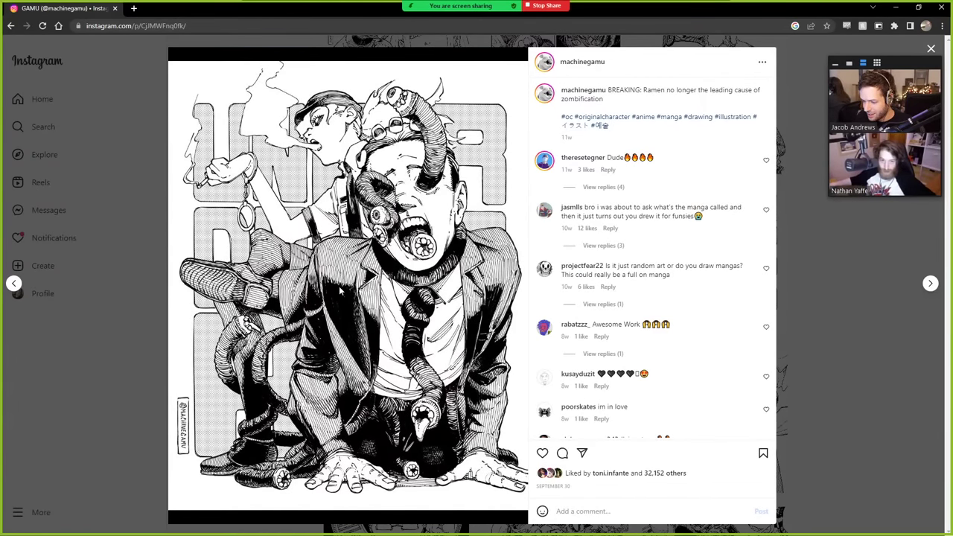
left_click(129, 361)
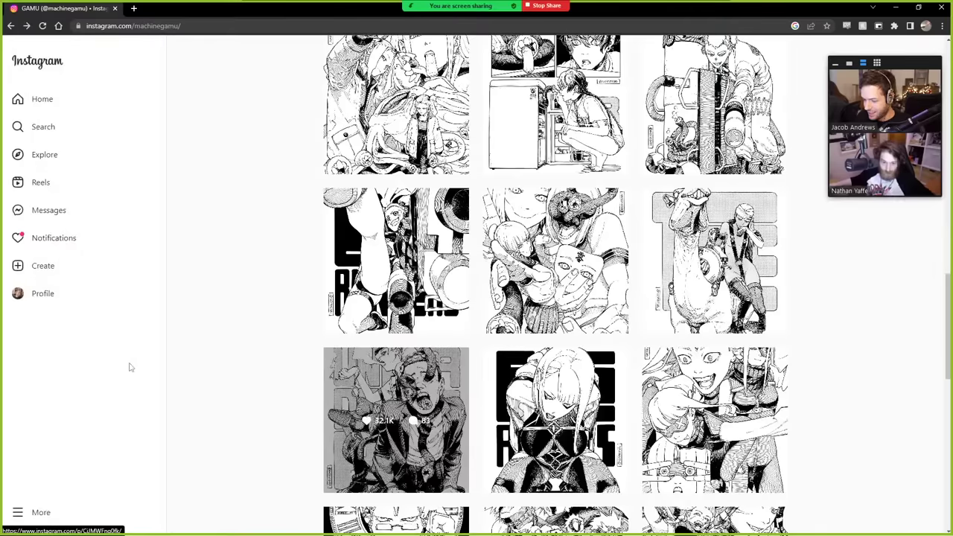
scroll(843, 365, "down", 1)
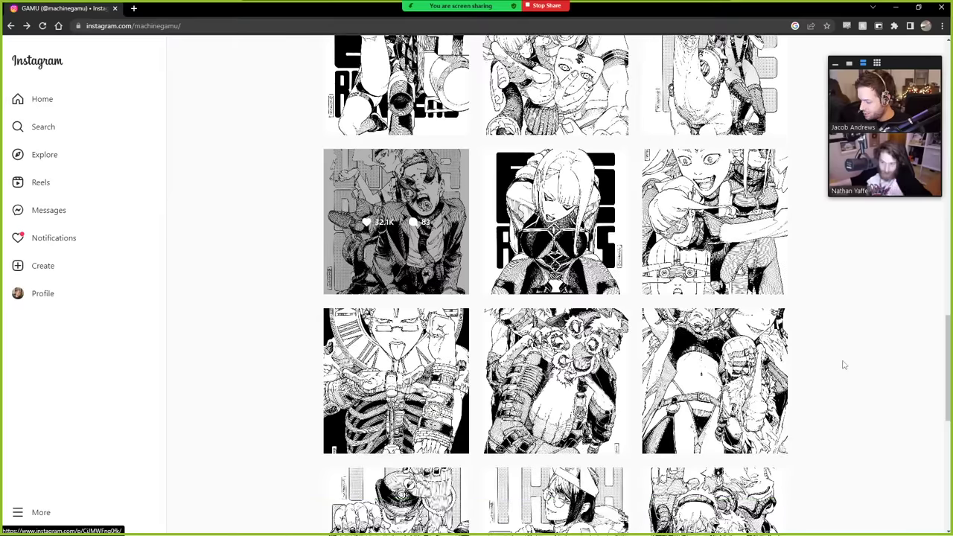
scroll(844, 364, "down", 3)
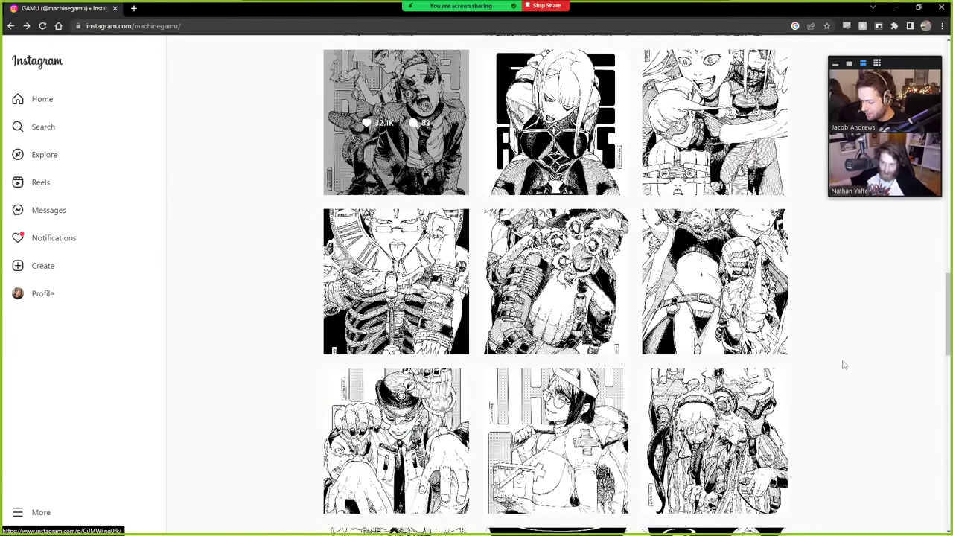
scroll(844, 365, "down", 5)
scroll(844, 365, "up", 10)
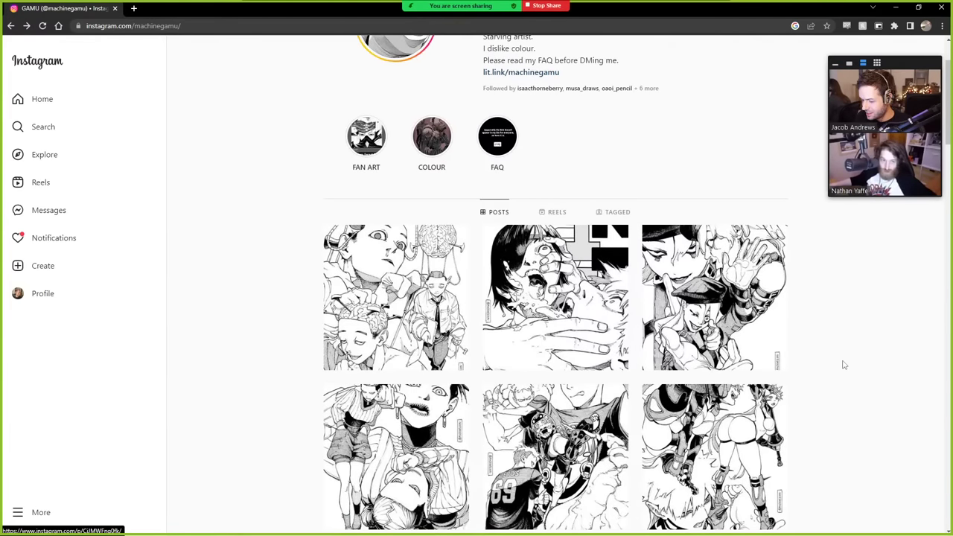
- Reopen and re-examine the zipper-mouthed character post twice
scroll(844, 365, "up", 1)
scroll(843, 365, "down", 3)
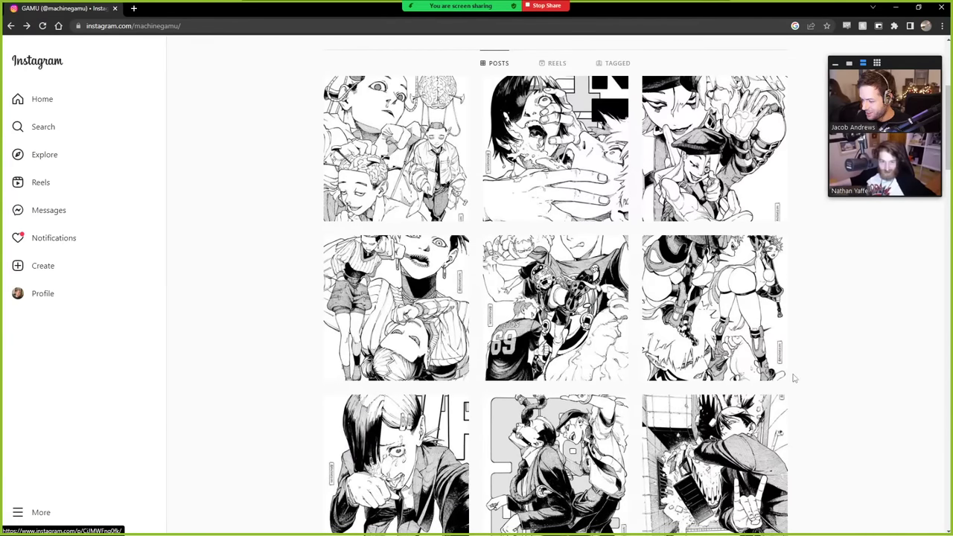
left_click(378, 286)
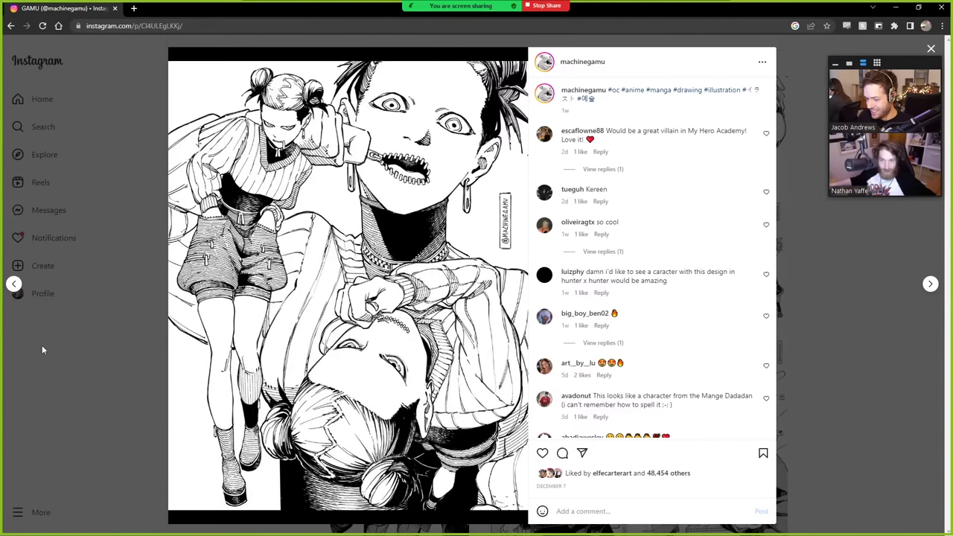
left_click(90, 359)
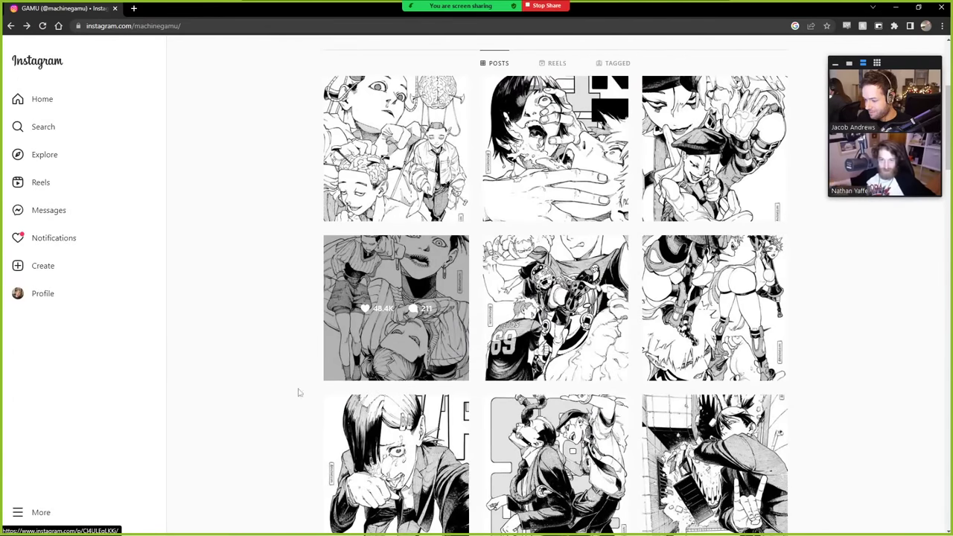
scroll(202, 377, "down", 1)
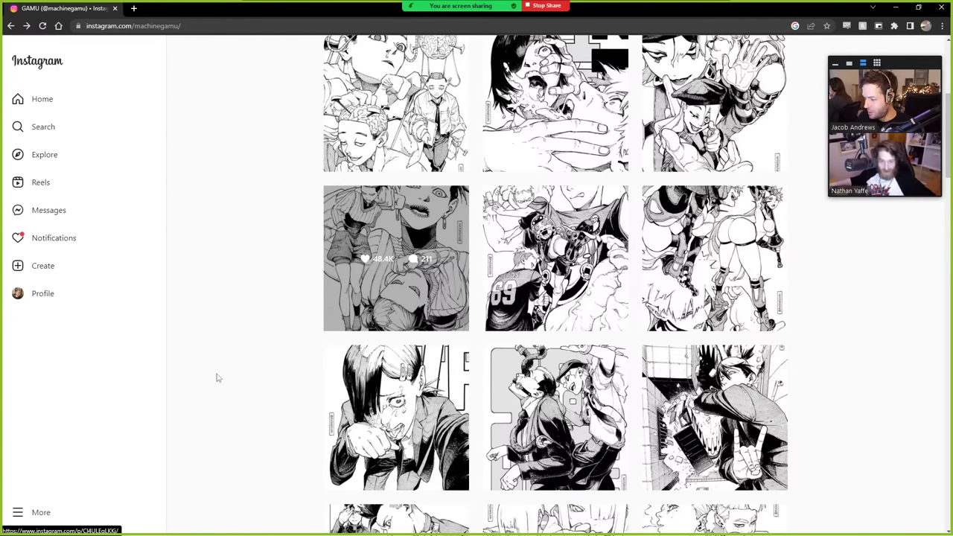
left_click(356, 307)
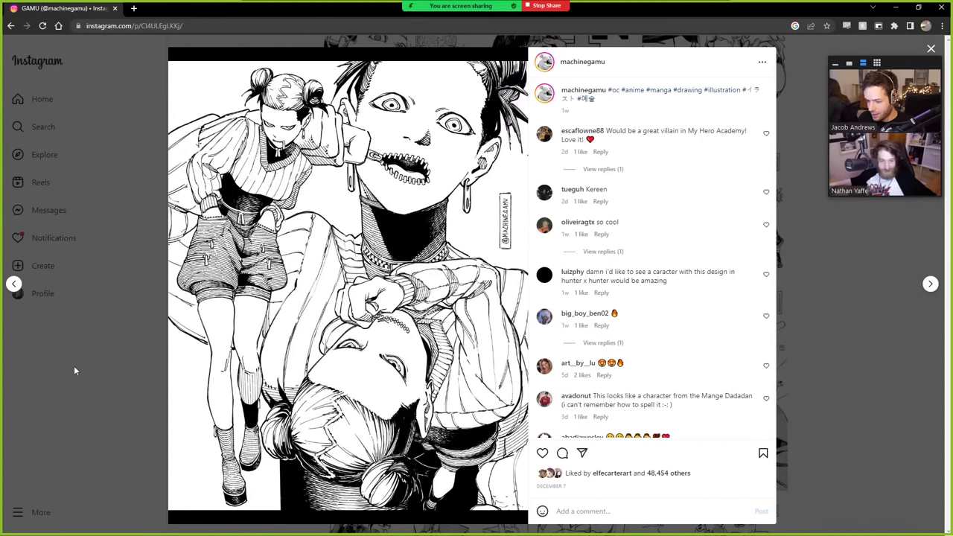
left_click(73, 370)
- Snip the Aki fan art post image, close the post, and return to Photoshop
left_click(737, 388)
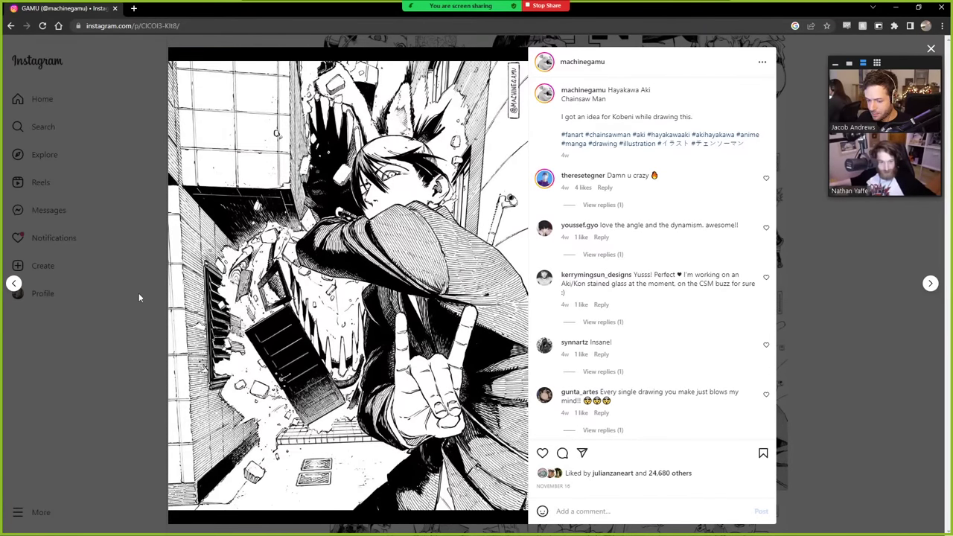
key("super+shift+s")
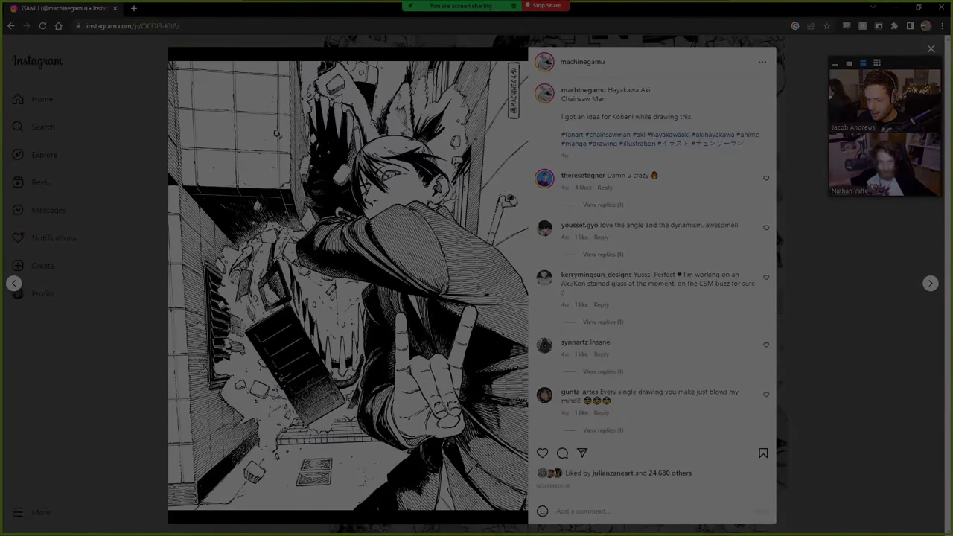
left_click_drag(172, 65, 526, 512)
left_click(123, 430)
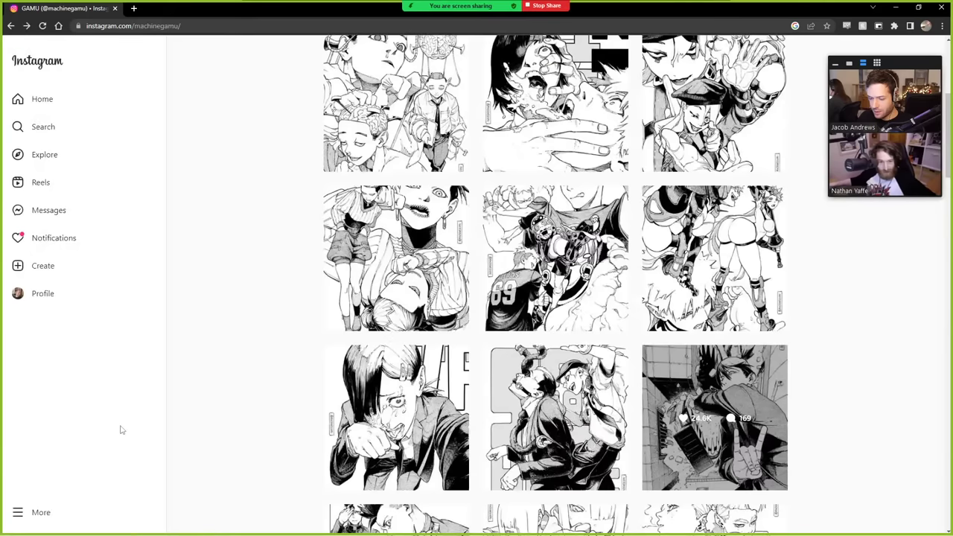
key("alt+Tab")
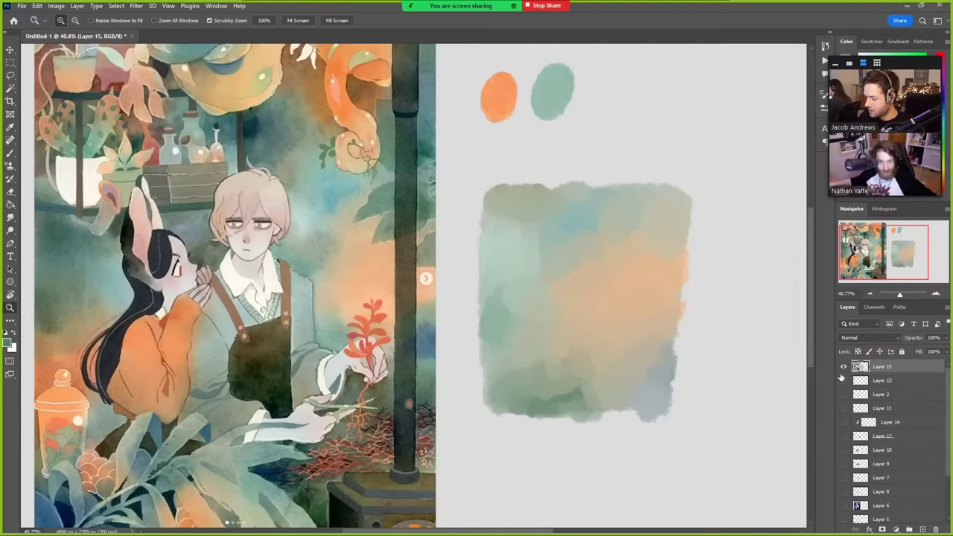
- Hide the watercolour layer, paste the manga snip, and enlarge it to about 260%
left_click(844, 368)
left_click(718, 398, "alt")
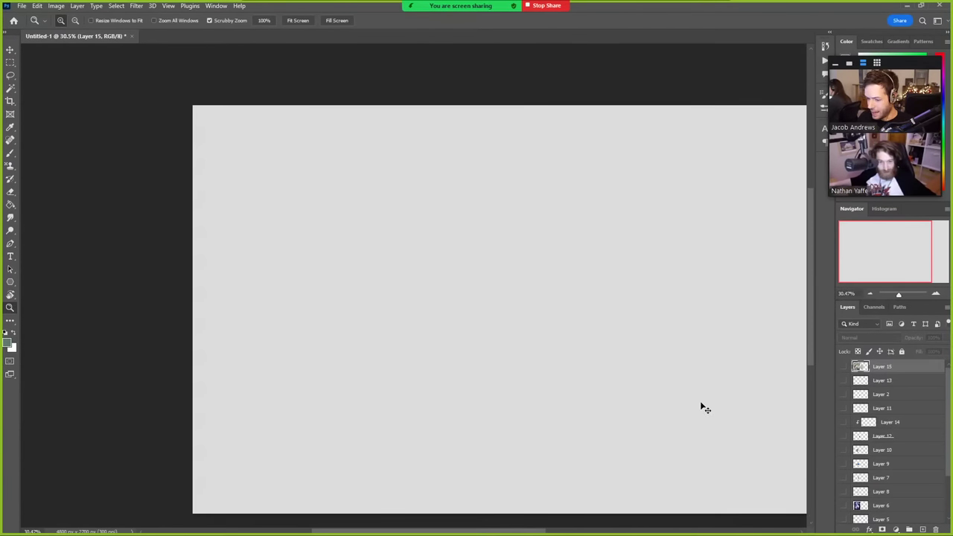
key("ctrl+v")
key("v")
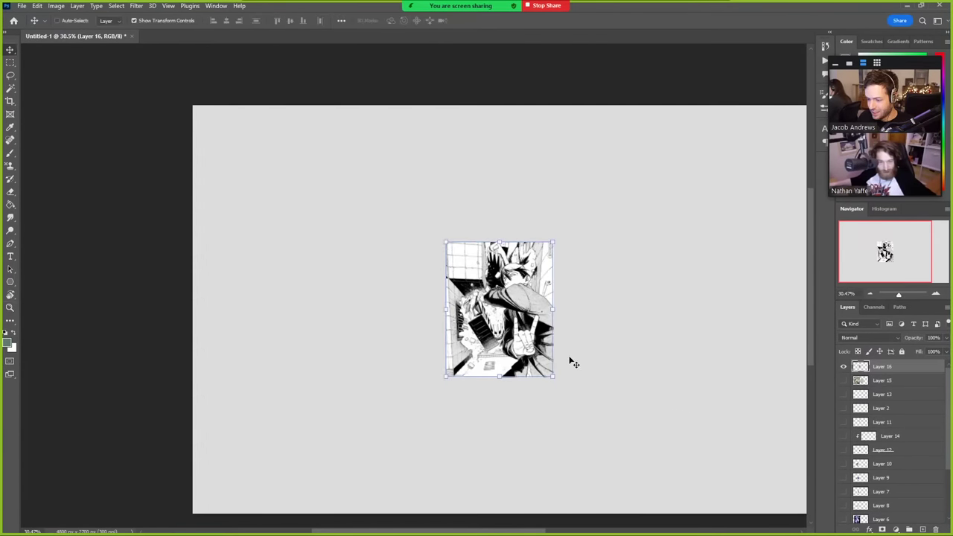
left_click_drag(501, 373, 523, 482)
left_click(491, 21)
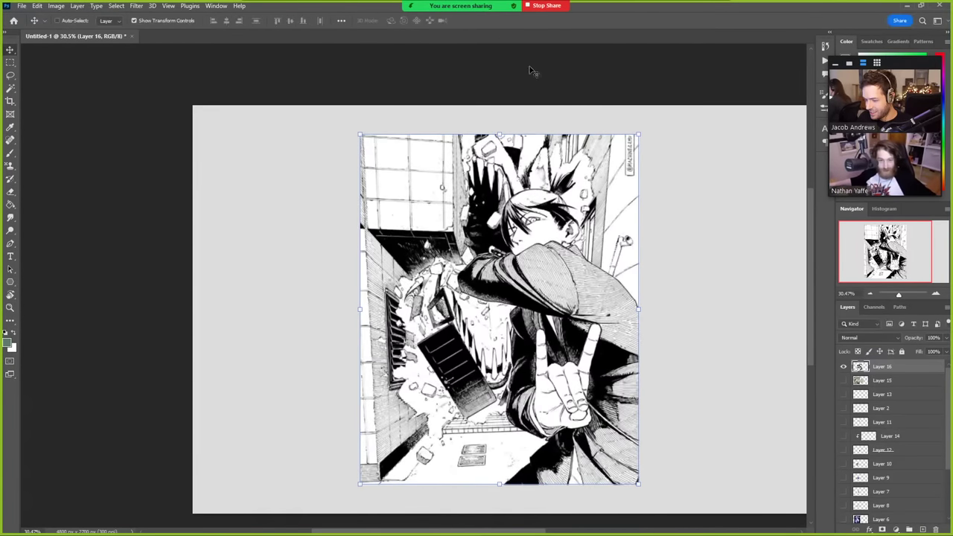
- Move the manga image to the canvas's left side and zoom in around the character's hand
left_click_drag(727, 216, 561, 204)
left_click_drag(415, 260, 293, 272)
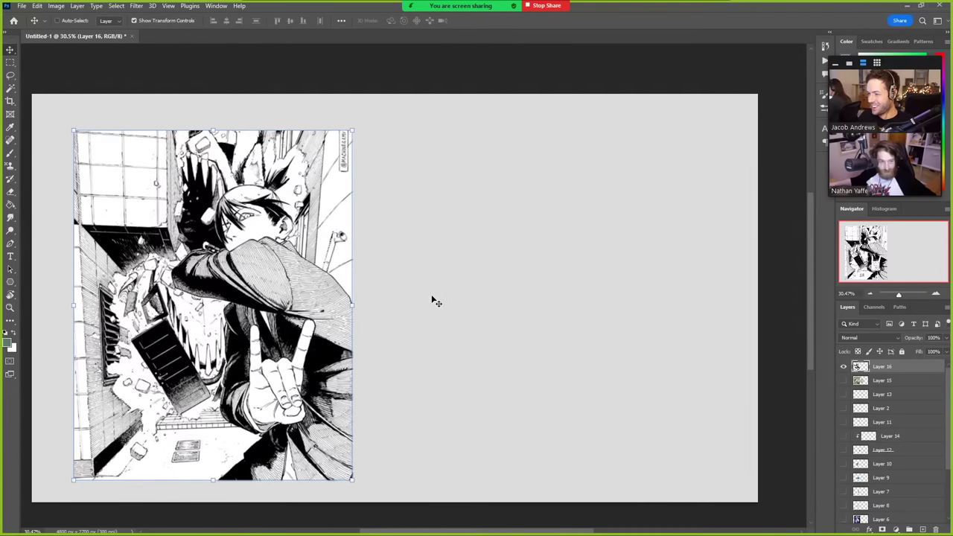
key("z")
left_click_drag(264, 365, 281, 358)
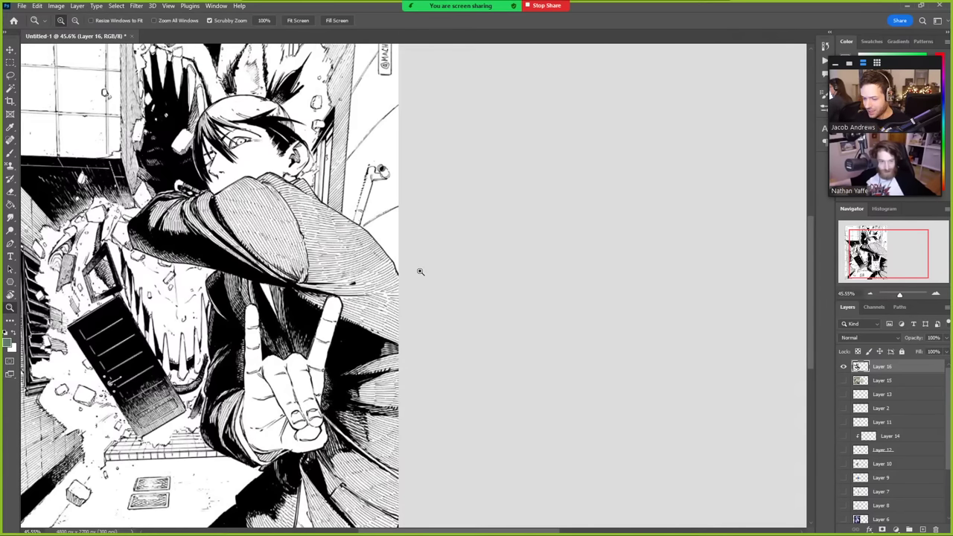
- Choose the Classic Cartoonist inking brush and set the foreground colour to black 000000
key("b")
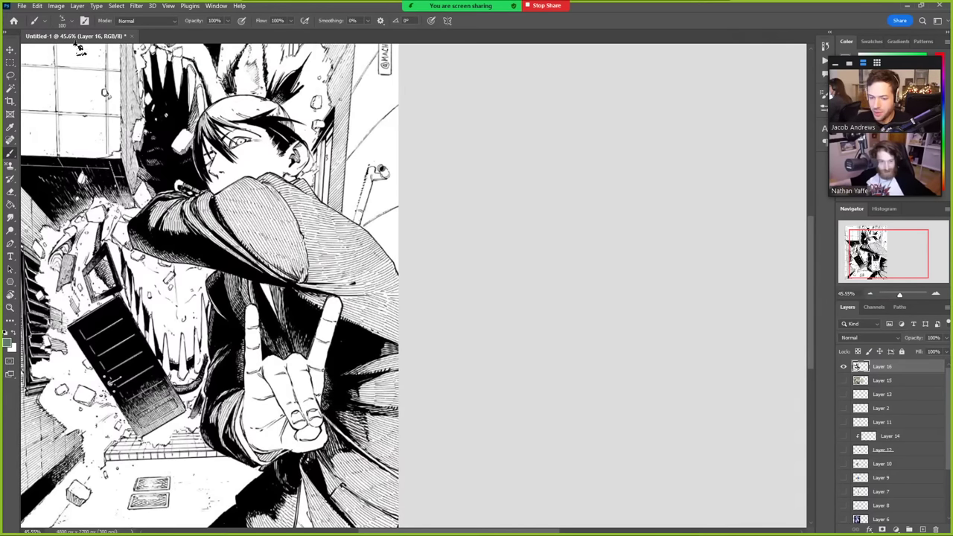
left_click(69, 21)
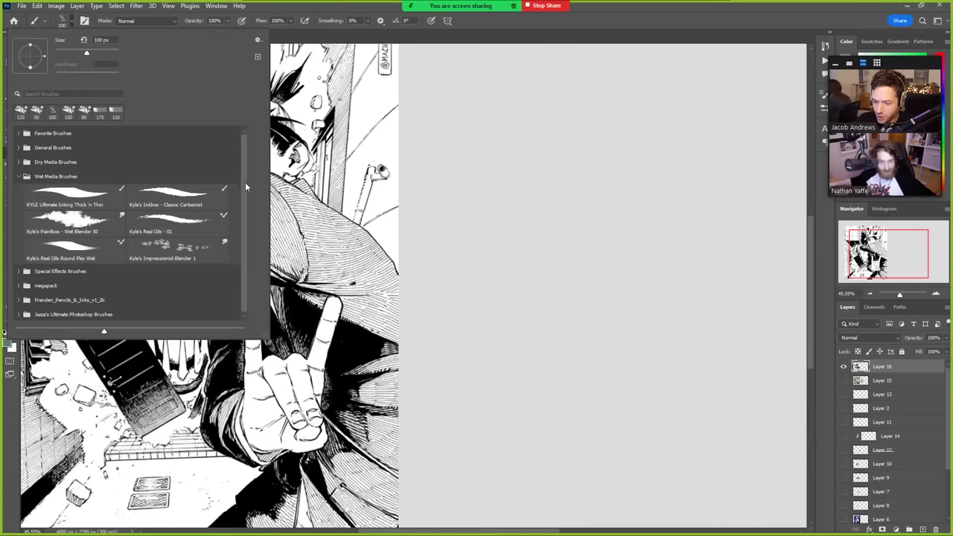
left_click(171, 195)
left_click(506, 280)
left_click_drag(500, 292, 518, 253)
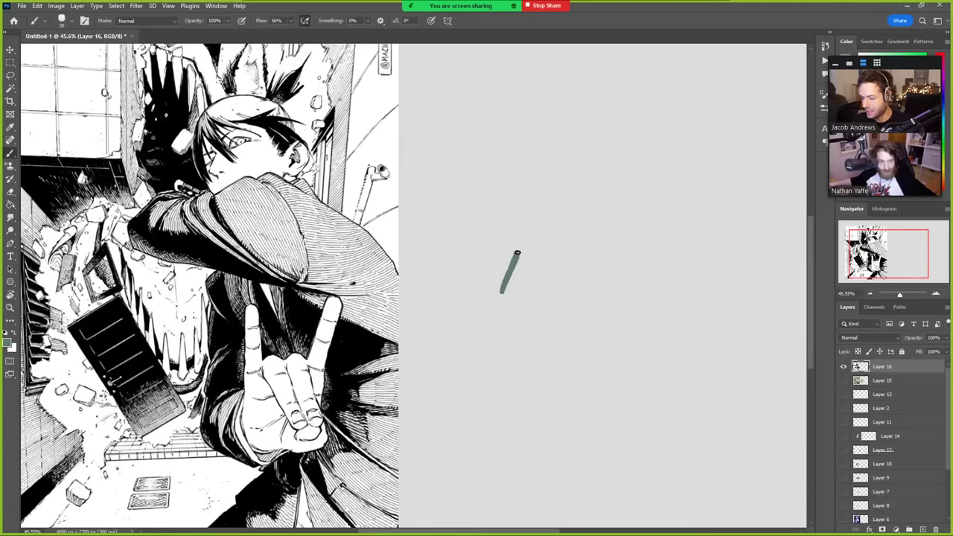
key("ctrl+z")
left_click(9, 342)
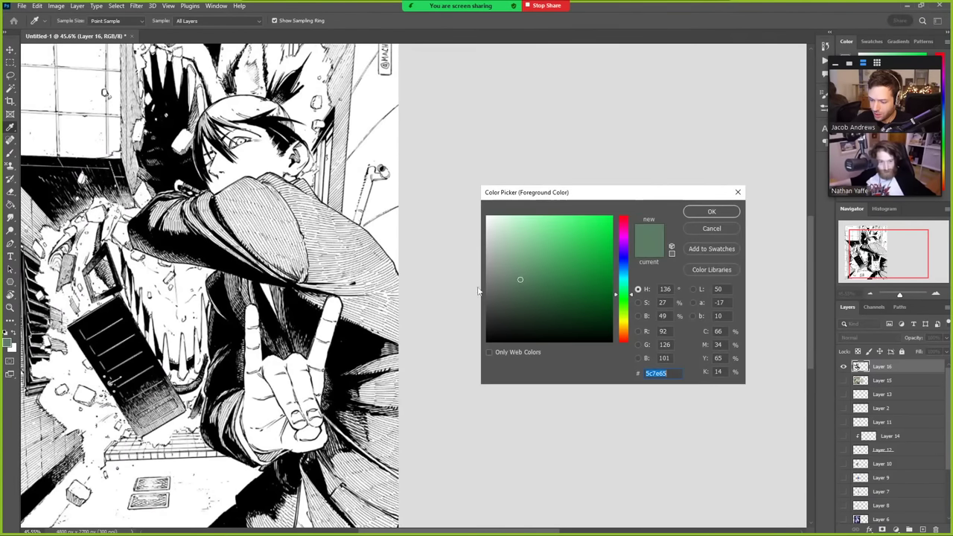
type("000000")
left_click(711, 211)
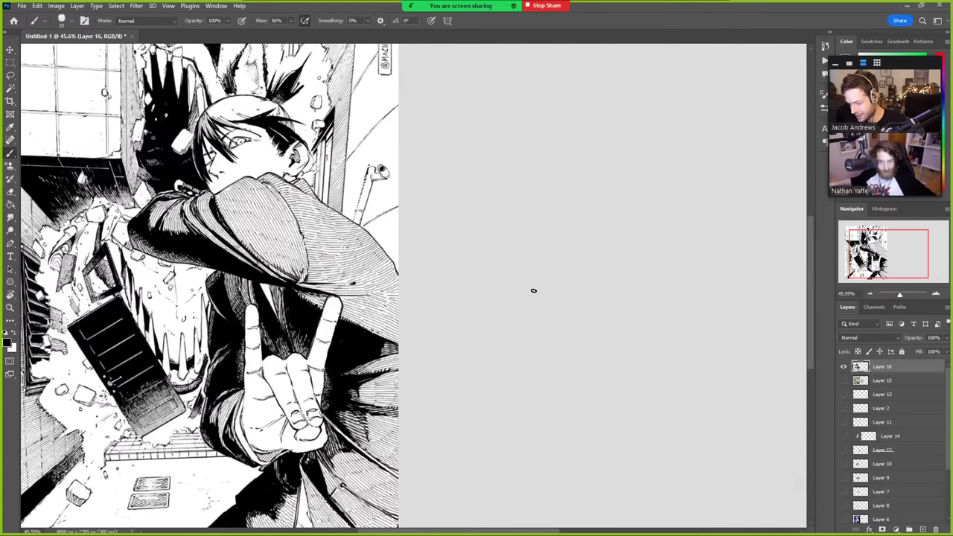
- Try black test strokes and set brush Smoothing to 10%
mouse_move(533, 301)
left_mouse_down()
mouse_move(540, 271)
mouse_move(557, 261)
mouse_move(553, 312)
mouse_move(566, 286)
mouse_move(570, 246)
left_mouse_up()
key("ctrl+z")
key("ctrl+z")
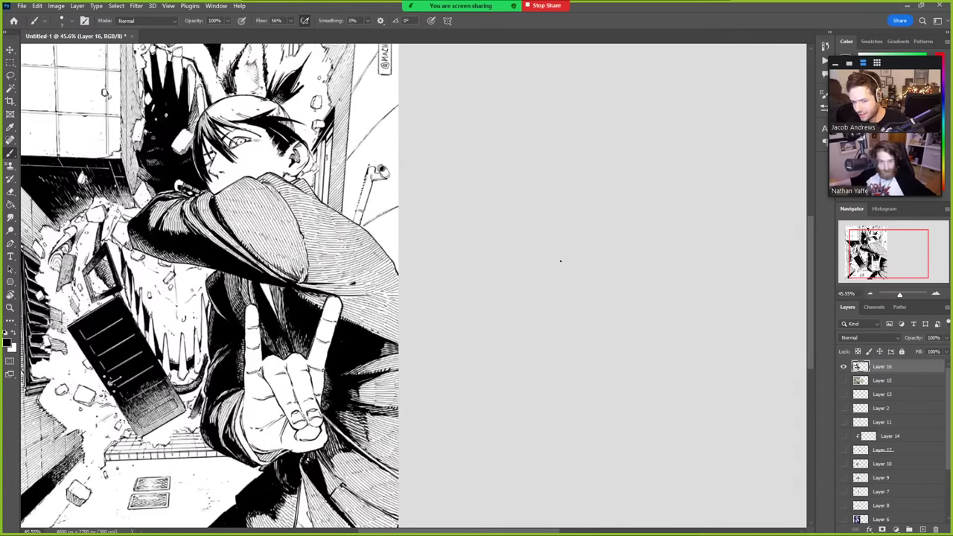
mouse_move(555, 297)
left_mouse_down()
mouse_move(583, 241)
mouse_move(584, 305)
left_mouse_up()
key("ctrl+z")
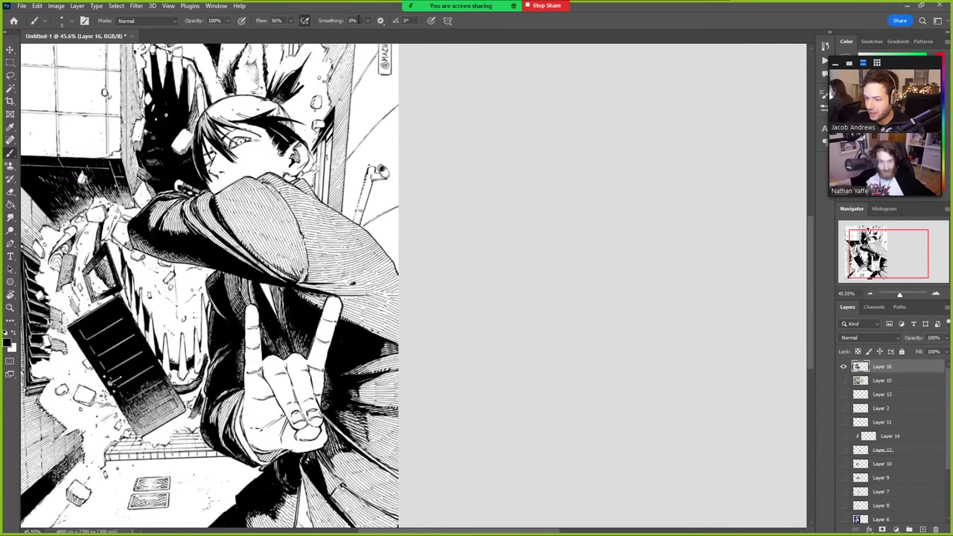
left_click(353, 20)
type("1")
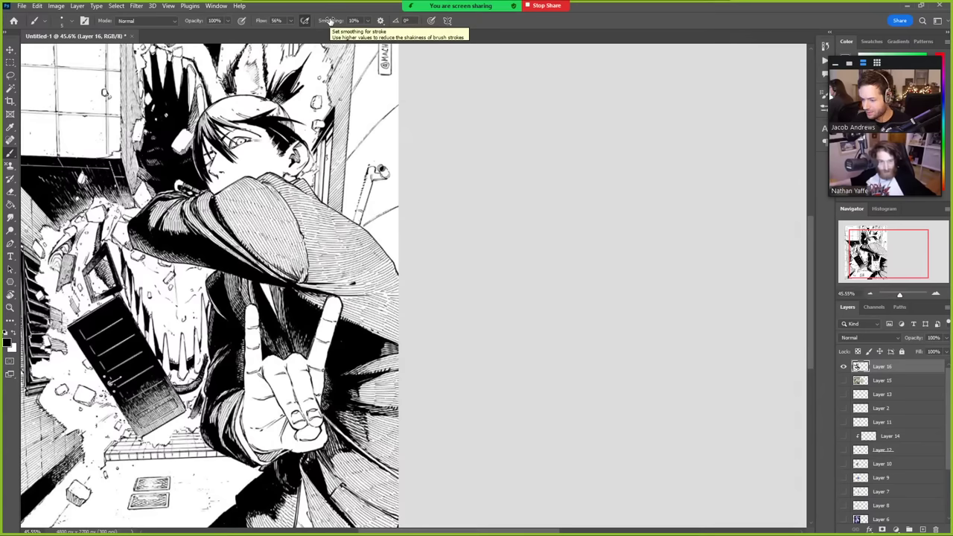
mouse_move(512, 300)
left_mouse_down()
mouse_move(527, 242)
mouse_move(534, 280)
left_mouse_up()
key("ctrl+z")
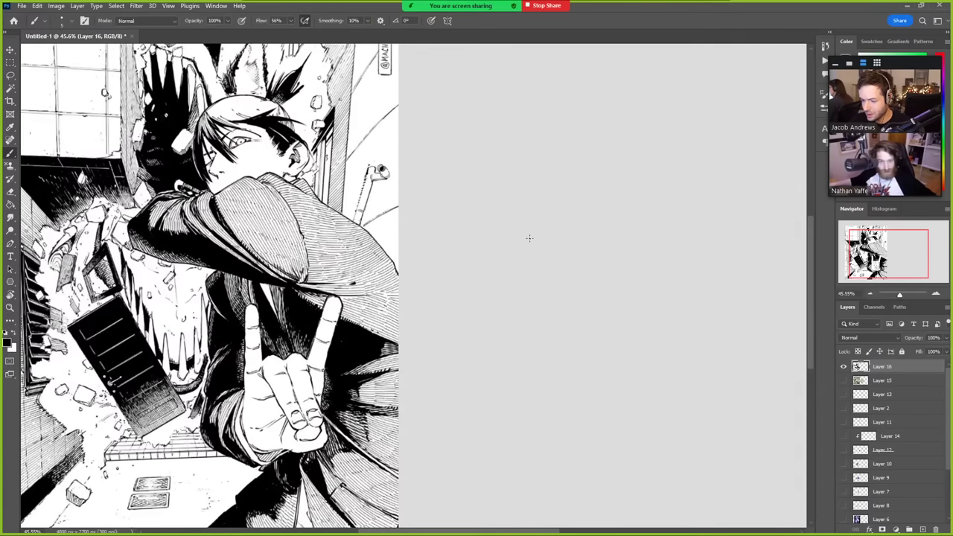
- Zoom in on the sleeve area and draw the shape's curved left edge and top line
key("z")
left_click_drag(417, 223, 455, 219)
left_click_drag(457, 271, 444, 304)
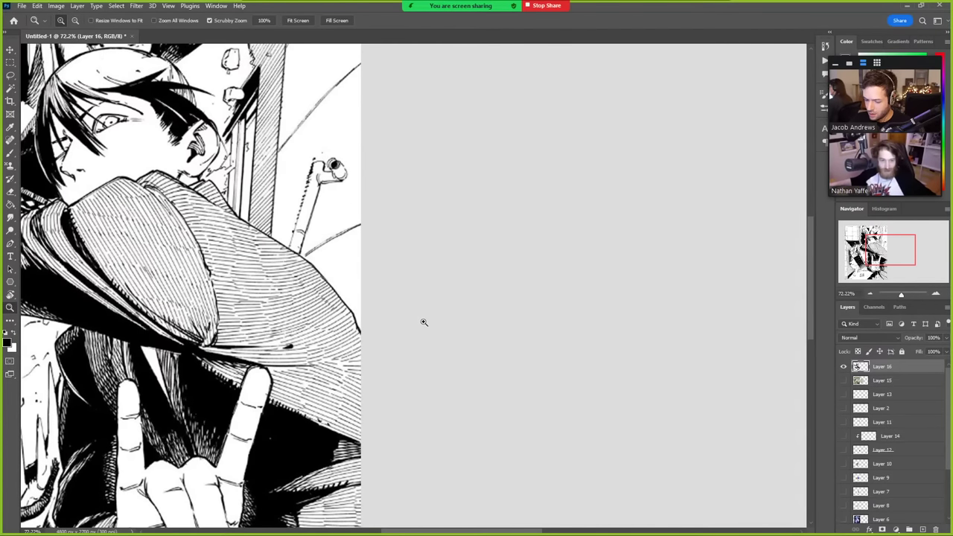
key("b")
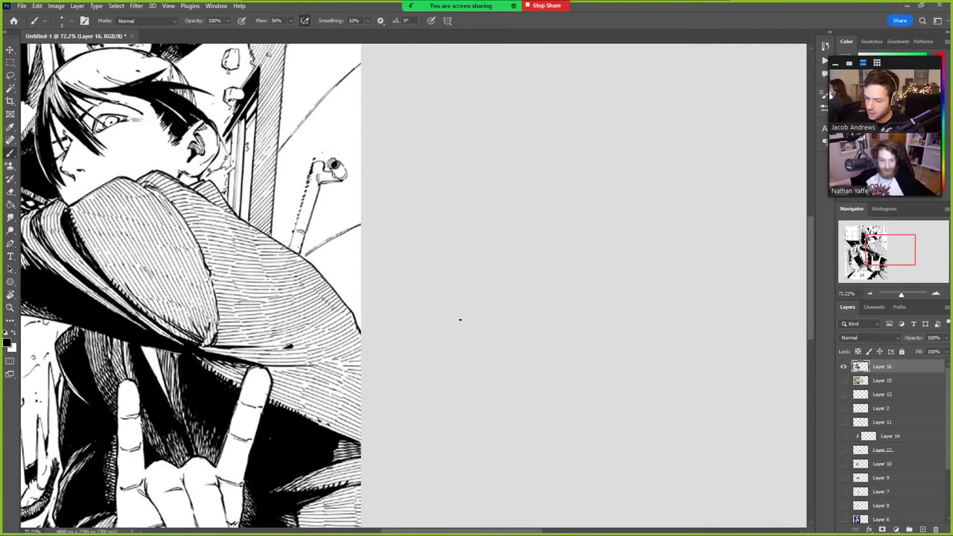
left_click_drag(495, 345, 447, 227)
key("ctrl+z")
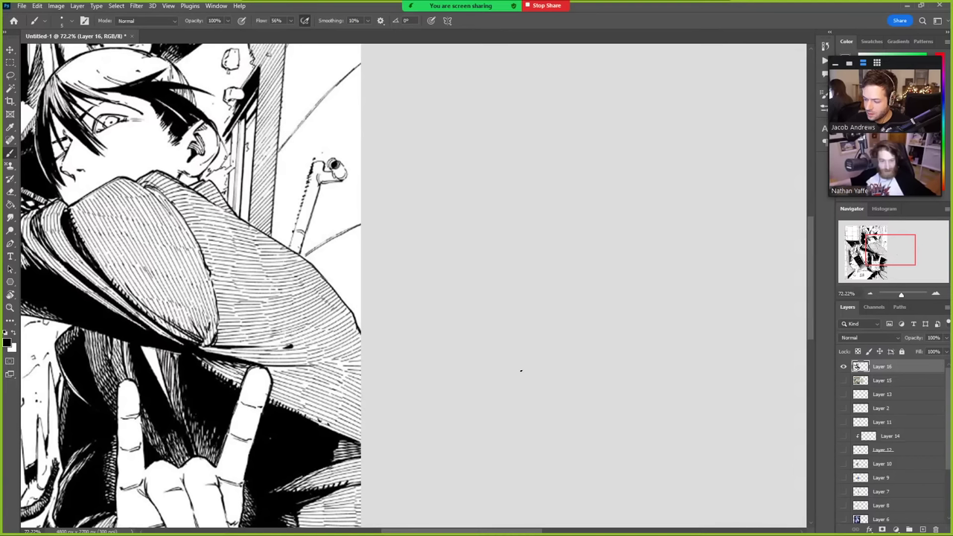
mouse_move(519, 372)
left_mouse_down()
mouse_move(474, 330)
mouse_move(445, 241)
left_mouse_up()
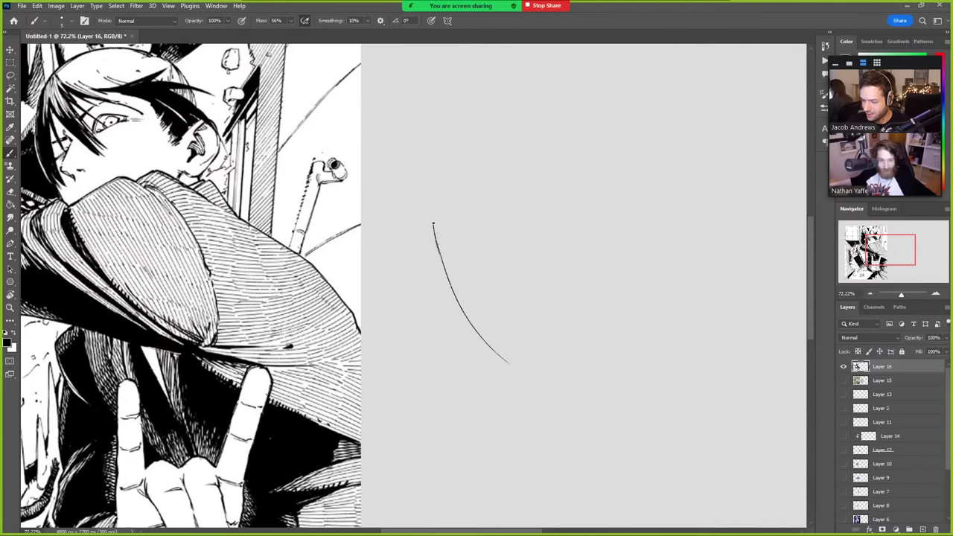
mouse_move(433, 223)
left_mouse_down()
mouse_move(494, 186)
mouse_move(539, 213)
mouse_move(548, 267)
left_mouse_up()
key("ctrl+z")
key("ctrl+z")
key("ctrl+z")
key("ctrl+z")
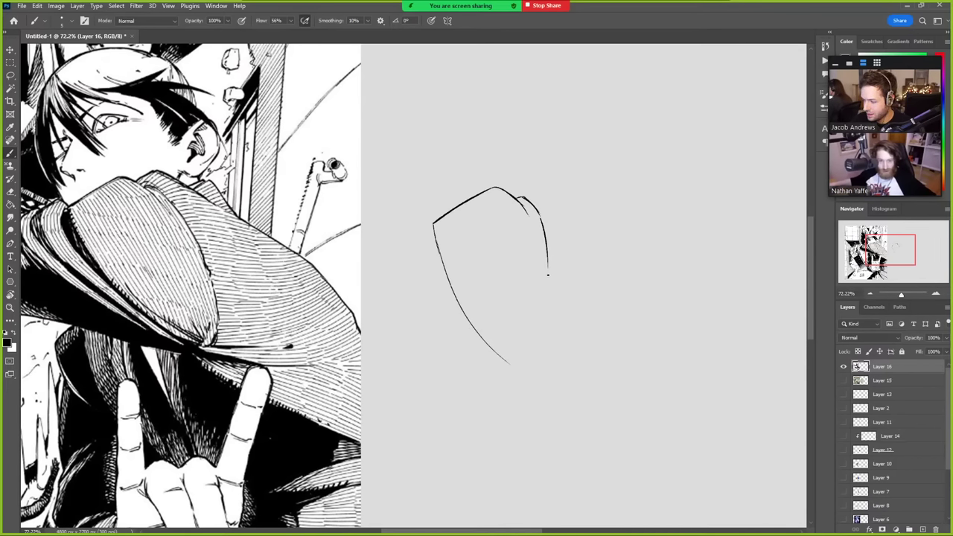
- Add a lower-left edge line and try the right side, erasing the upper-right edge
left_click_drag(548, 275, 541, 350)
key("ctrl+z")
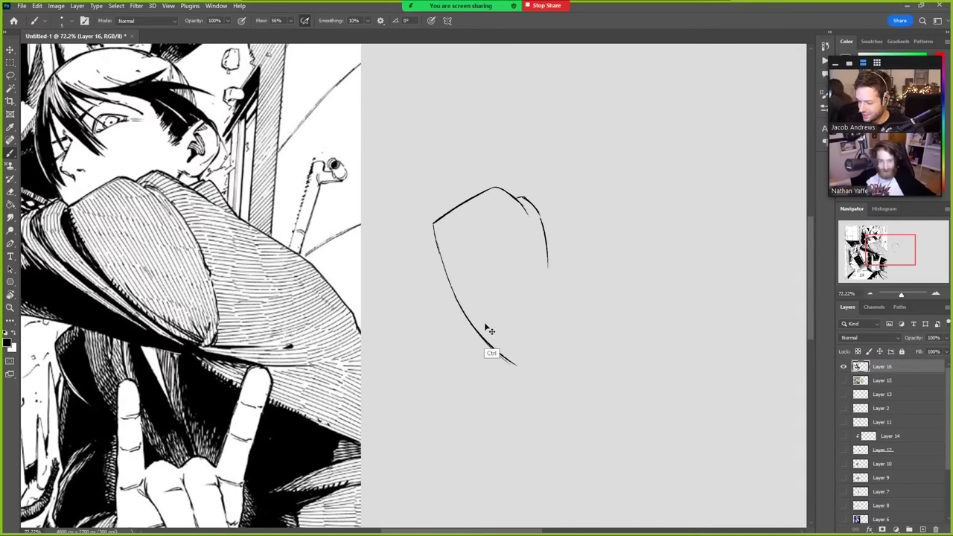
left_click_drag(445, 264, 520, 356)
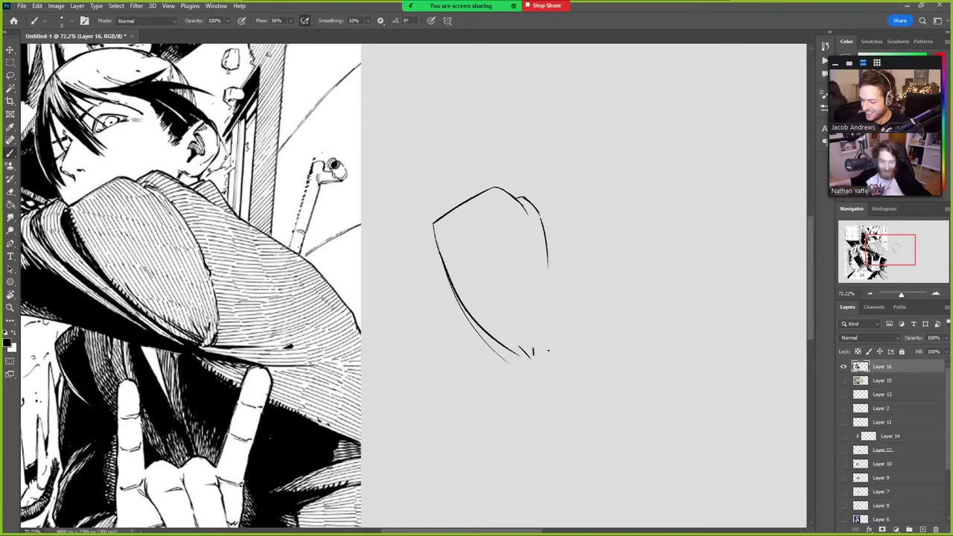
mouse_move(548, 350)
left_mouse_down()
mouse_move(551, 328)
mouse_move(549, 276)
left_mouse_up()
key("ctrl+z")
key("e")
left_click_drag(543, 223, 548, 279)
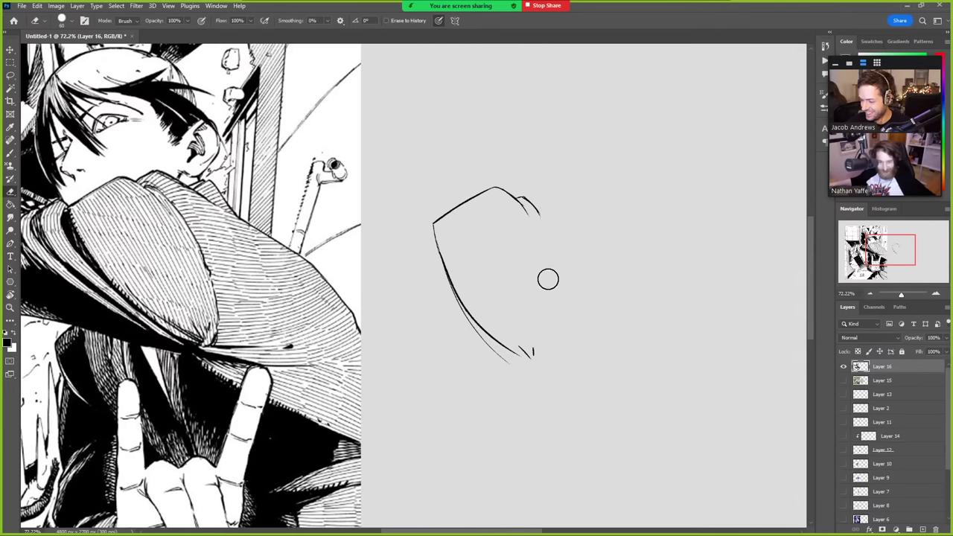
key("b")
left_click_drag(544, 224, 553, 306)
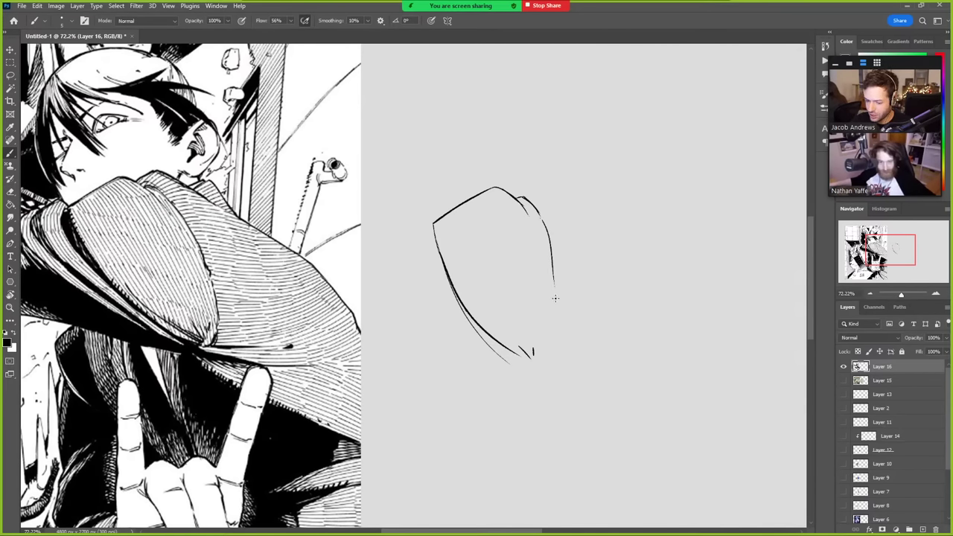
key("ctrl+z")
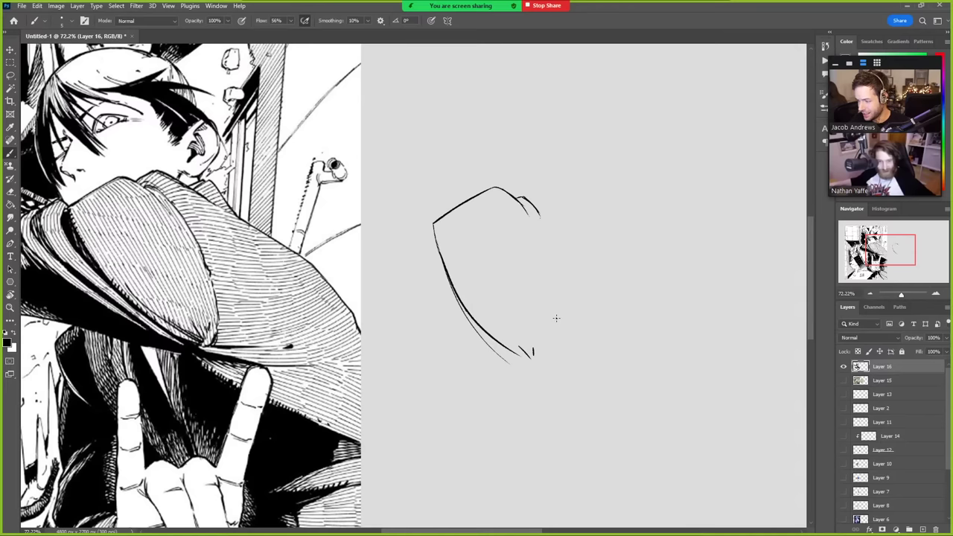
- Erase the stray strokes and redraw the sketch's right-hand curve
key("e")
left_click_drag(522, 351, 432, 215)
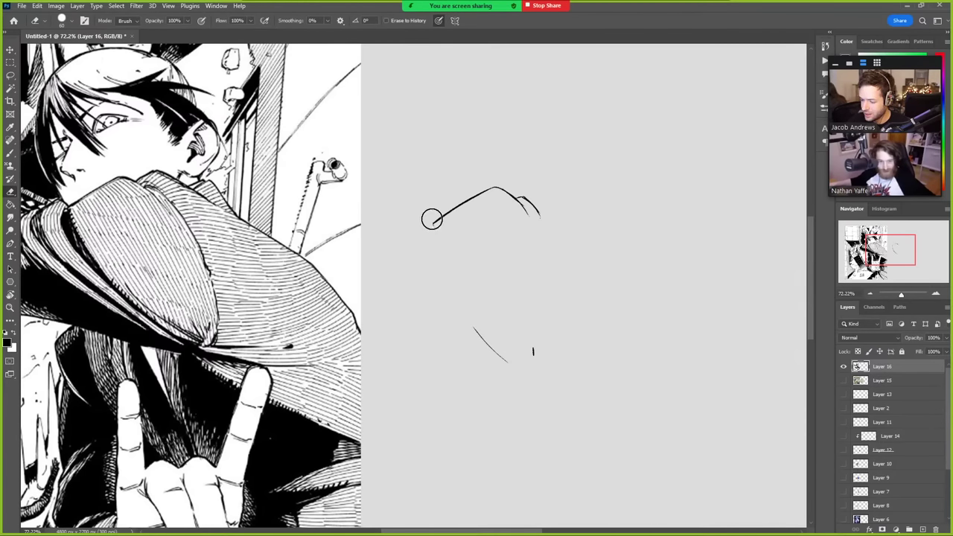
left_click_drag(488, 346, 474, 308)
mouse_move(537, 213)
left_mouse_down()
mouse_move(463, 209)
mouse_move(414, 224)
mouse_move(533, 341)
left_mouse_up()
key("b")
mouse_move(433, 228)
left_mouse_down()
mouse_move(483, 202)
mouse_move(560, 268)
left_mouse_up()
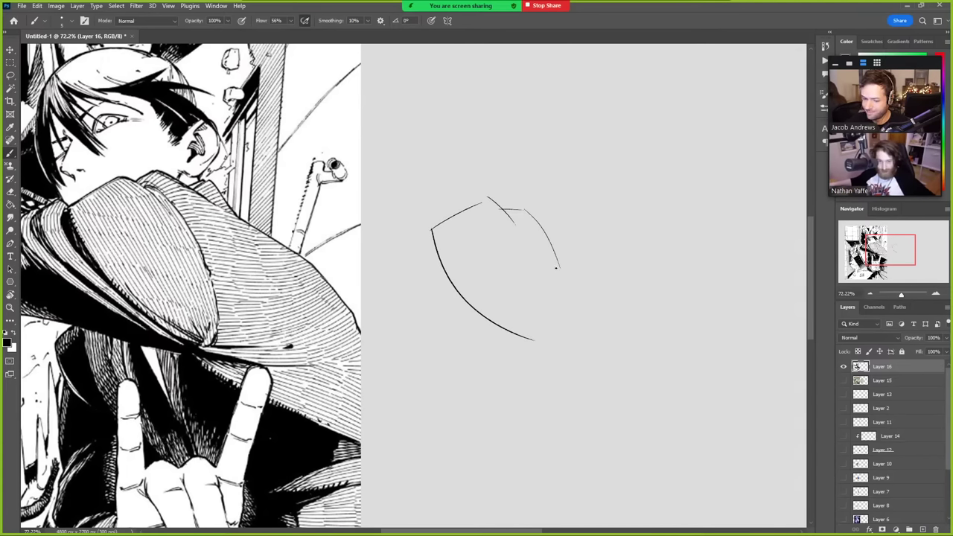
key("ctrl+z")
left_click_drag(523, 209, 553, 286)
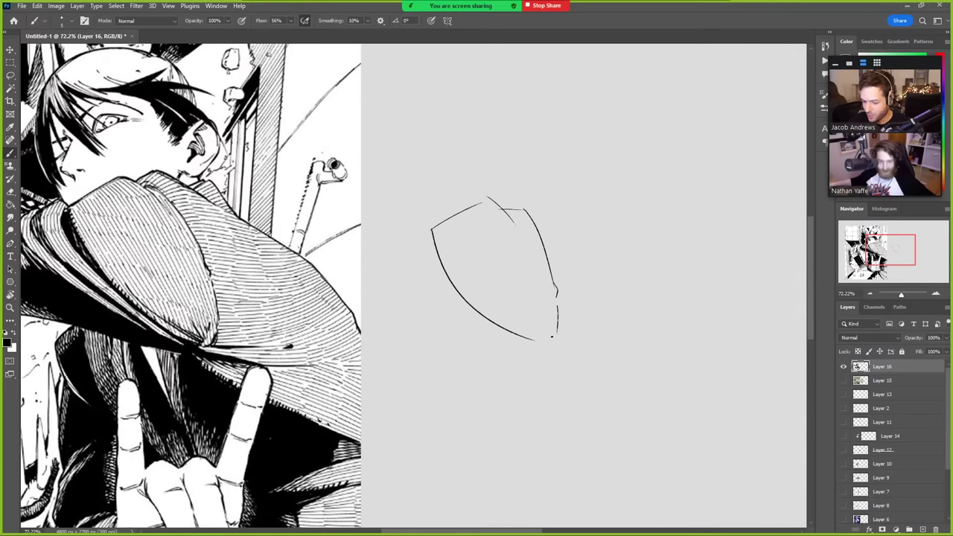
key("ctrl+z")
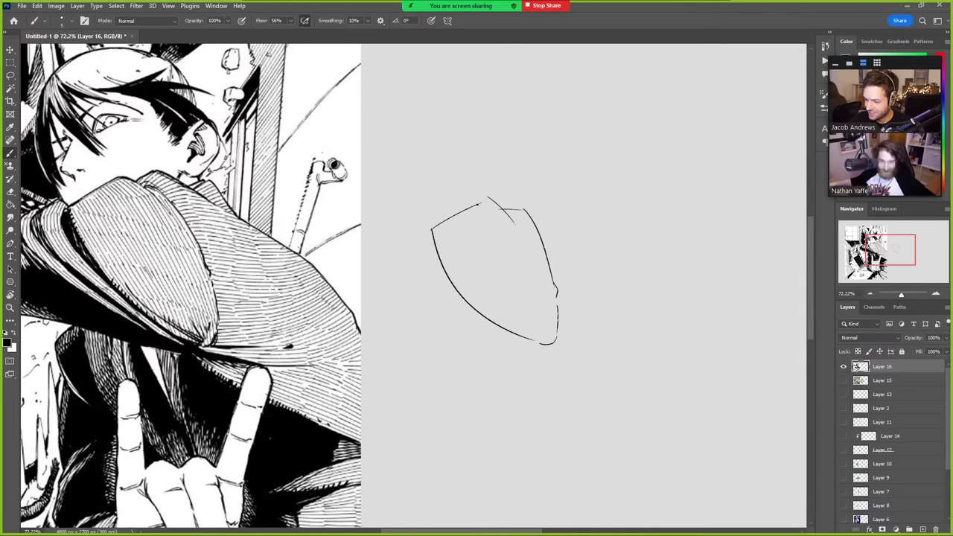
- Retrace the top-left edge twice with thicker, darker ink
key("e")
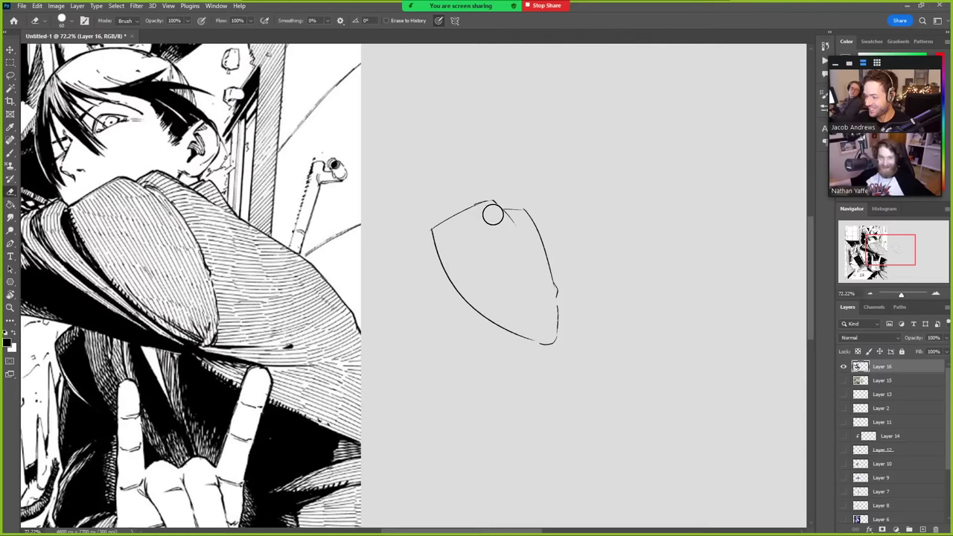
key("b")
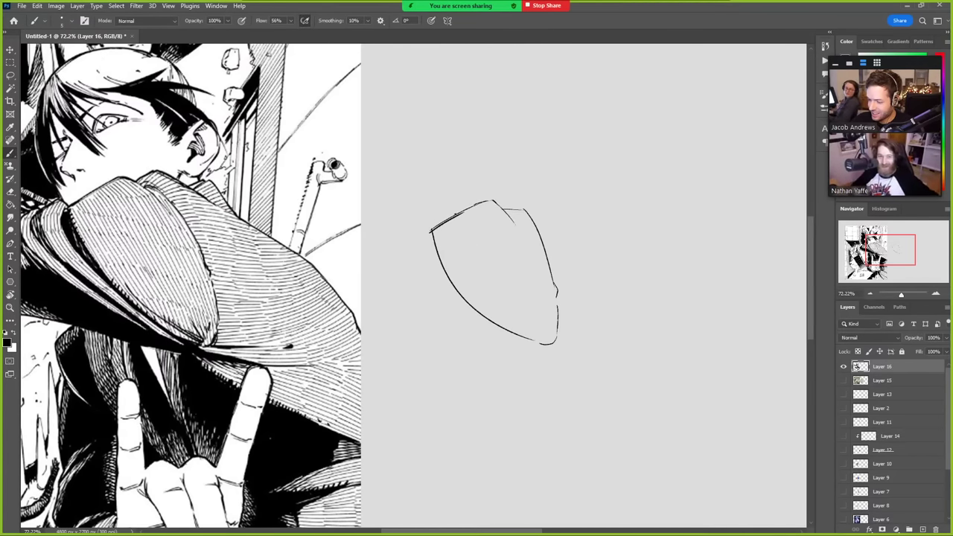
left_click_drag(490, 199, 432, 227)
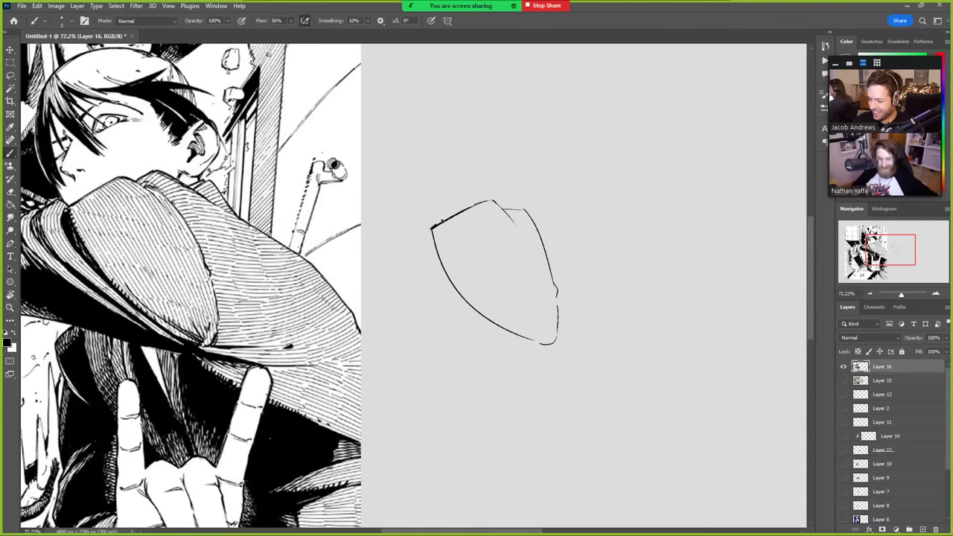
left_click_drag(490, 199, 434, 225)
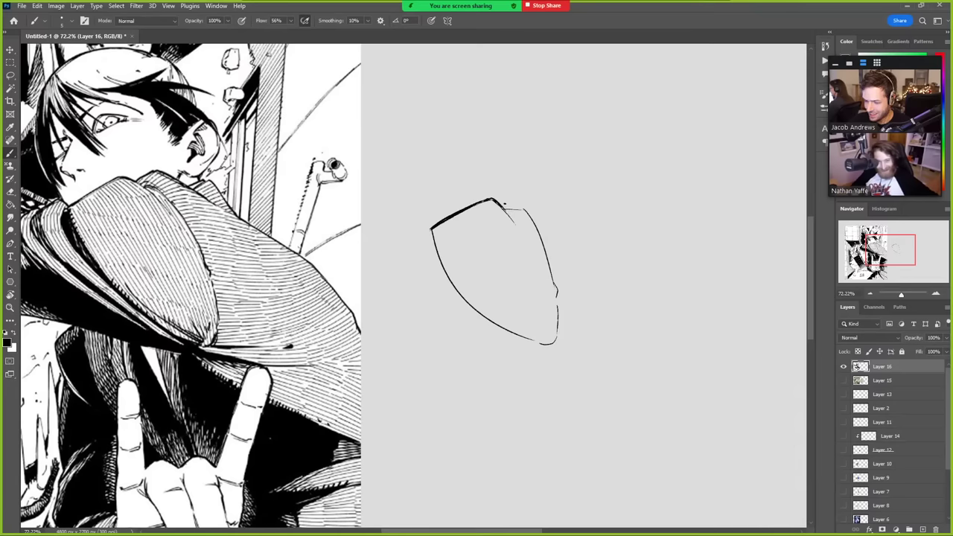
key("z")
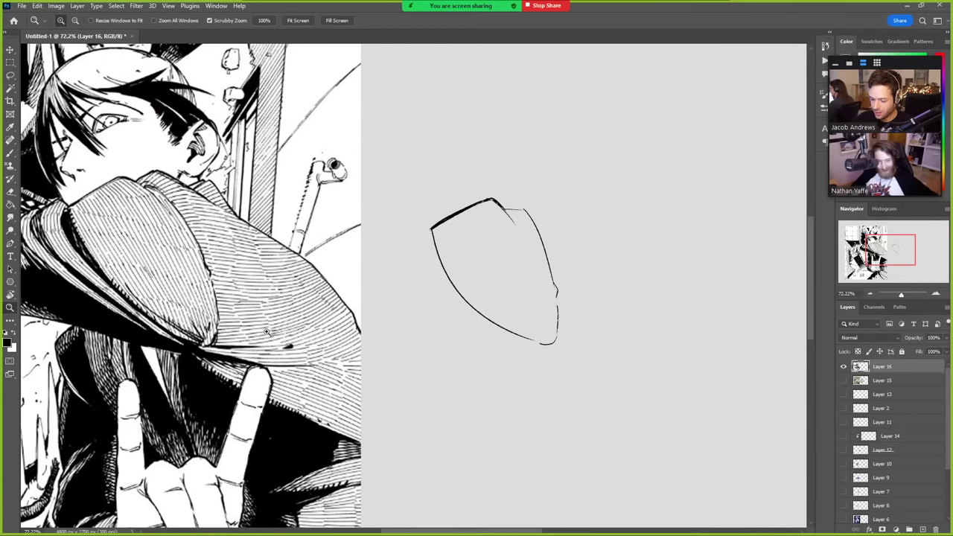
- Zoom in close on the reference character's collar
left_click_drag(277, 392, 446, 389)
left_click_drag(521, 293, 521, 224)
left_click_drag(358, 153, 504, 246)
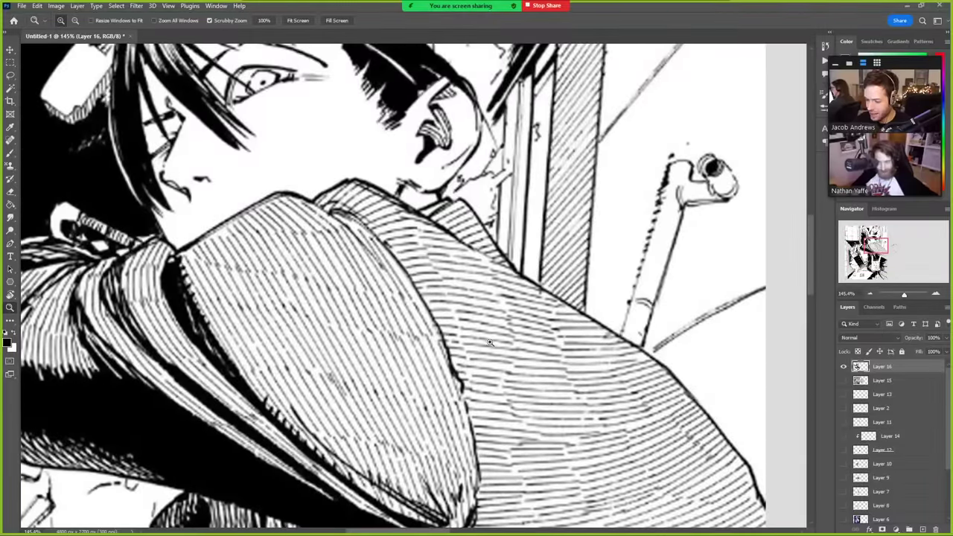
left_click_drag(613, 381, 632, 447)
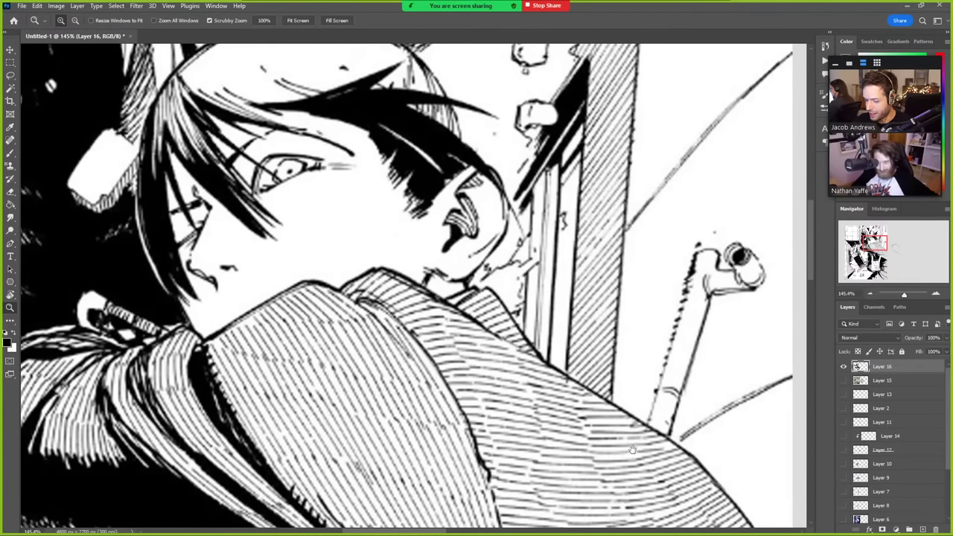
- Draw temporary ink marks on the collar and chin, undo them, then zoom back out
key("b")
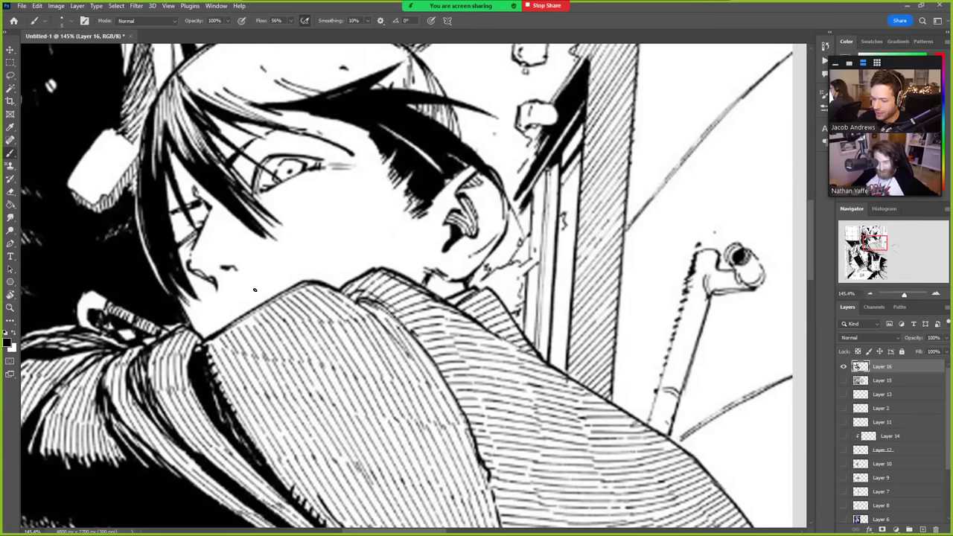
left_click_drag(223, 315, 301, 268)
key("ctrl+z")
left_click_drag(226, 314, 300, 269)
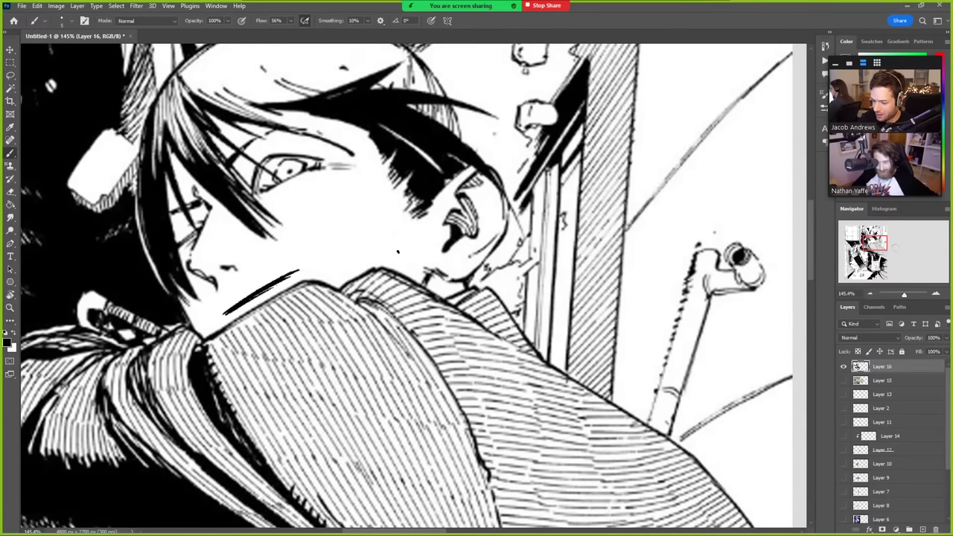
mouse_move(393, 240)
left_mouse_down()
mouse_move(393, 262)
mouse_move(437, 262)
left_mouse_up()
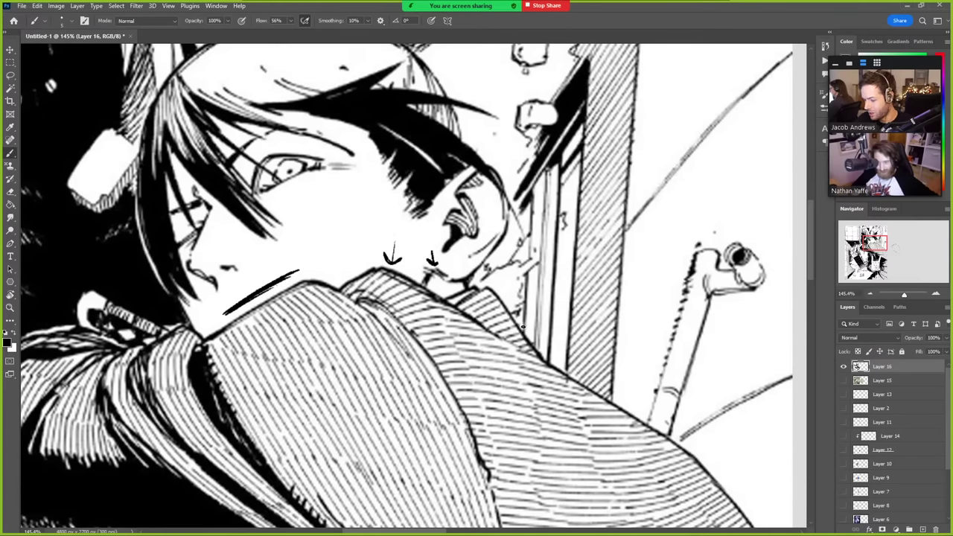
key("ctrl+z")
key("ctrl+z")
key("ctrl+z")
key("ctrl+z")
key("ctrl+z")
key("ctrl+z")
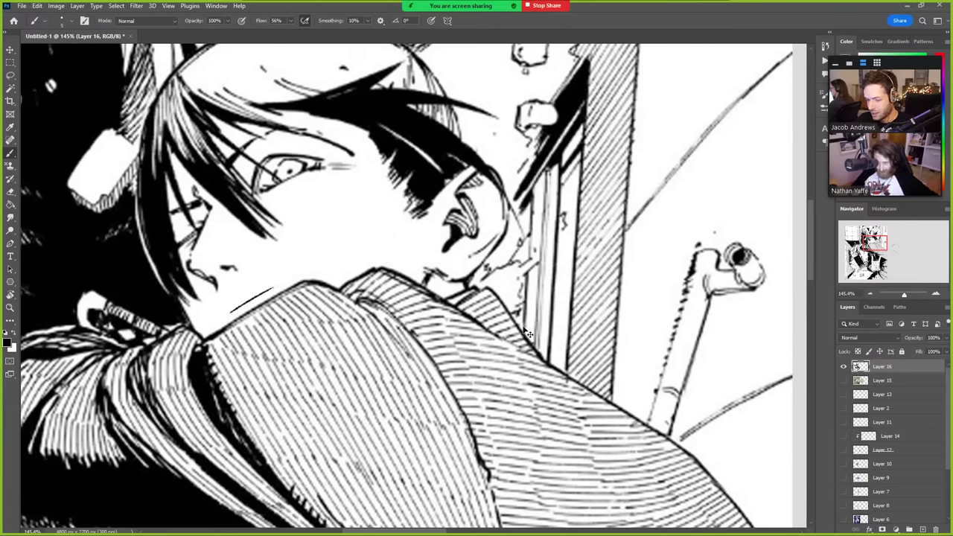
key("z")
scroll(536, 335, "down", 2)
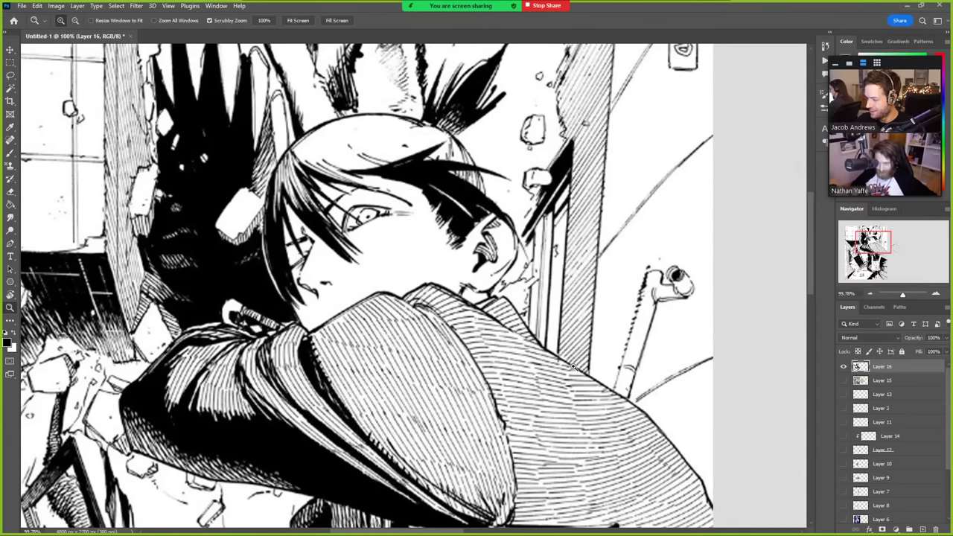
- Pan and zoom to about 70% so the sleeve sketch sits beside the manga reference
mouse_move(573, 366)
left_mouse_down()
mouse_move(473, 340)
mouse_move(440, 311)
left_mouse_up()
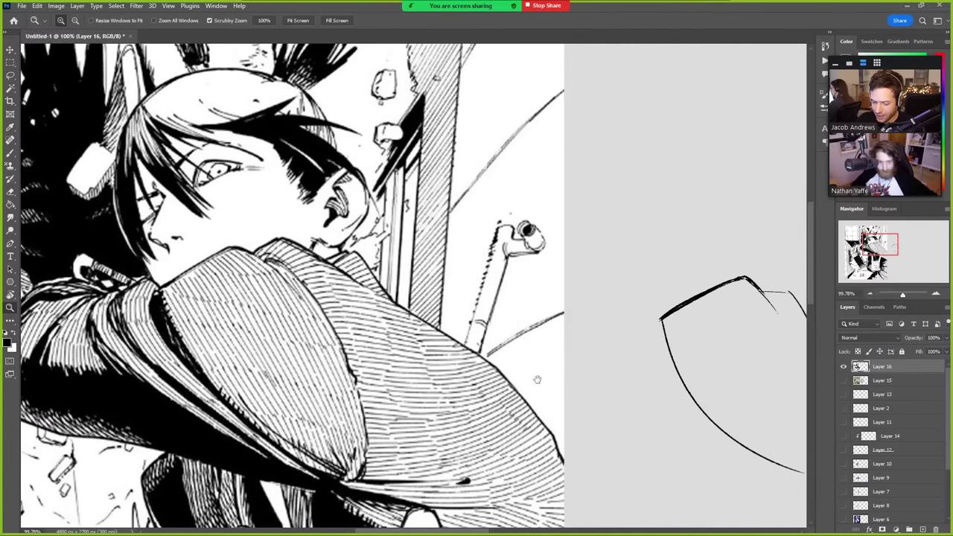
left_click_drag(538, 379, 494, 381)
left_click_drag(647, 415, 549, 362)
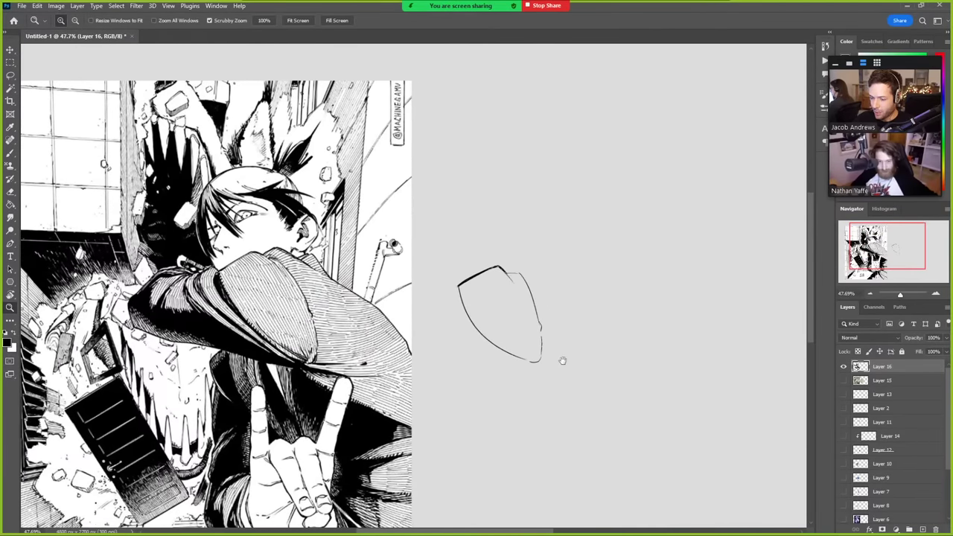
left_click_drag(512, 322, 537, 321)
key("b")
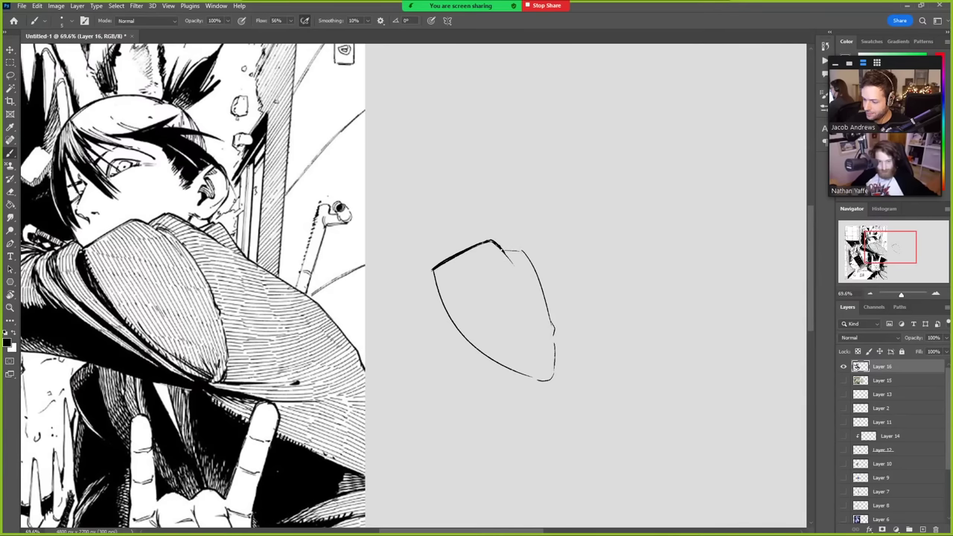
- Redraw the sleeve sketch's right edge and a longer left-edge stroke
mouse_move(500, 250)
left_mouse_down()
mouse_move(524, 257)
mouse_move(536, 286)
left_mouse_up()
key("ctrl+z")
key("ctrl+z")
left_click_drag(523, 254, 553, 332)
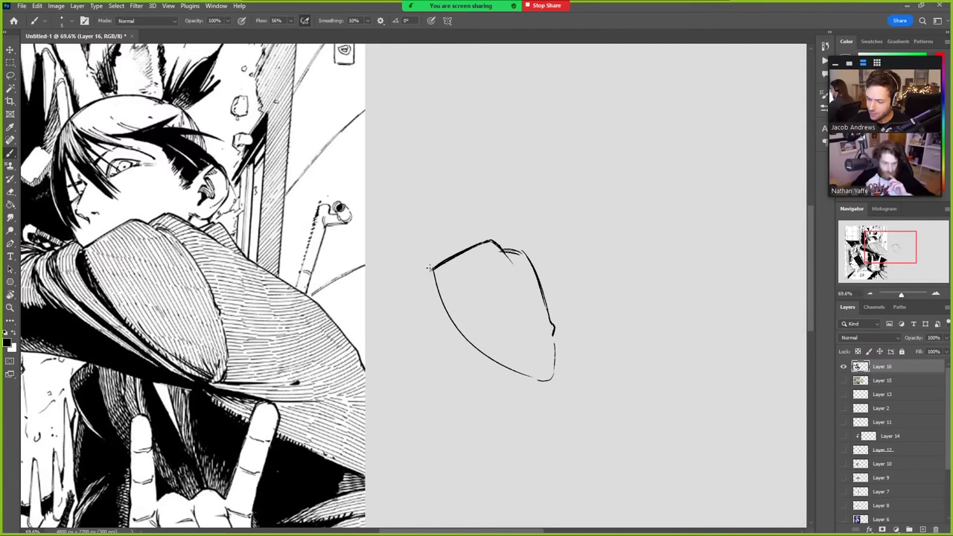
mouse_move(430, 267)
left_mouse_down()
mouse_move(436, 304)
mouse_move(427, 265)
mouse_move(422, 295)
mouse_move(422, 279)
mouse_move(455, 341)
left_mouse_up()
key("ctrl+z")
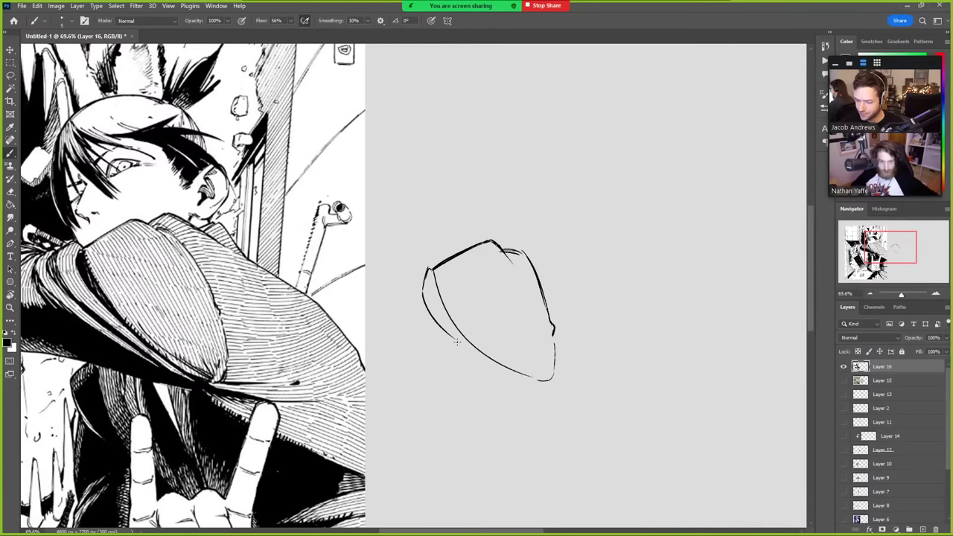
key("ctrl+z")
mouse_move(424, 287)
left_mouse_down()
mouse_move(457, 341)
mouse_move(505, 377)
left_mouse_up()
- Build up heavy ink along the bottom curve and the left edge
key("ctrl+z")
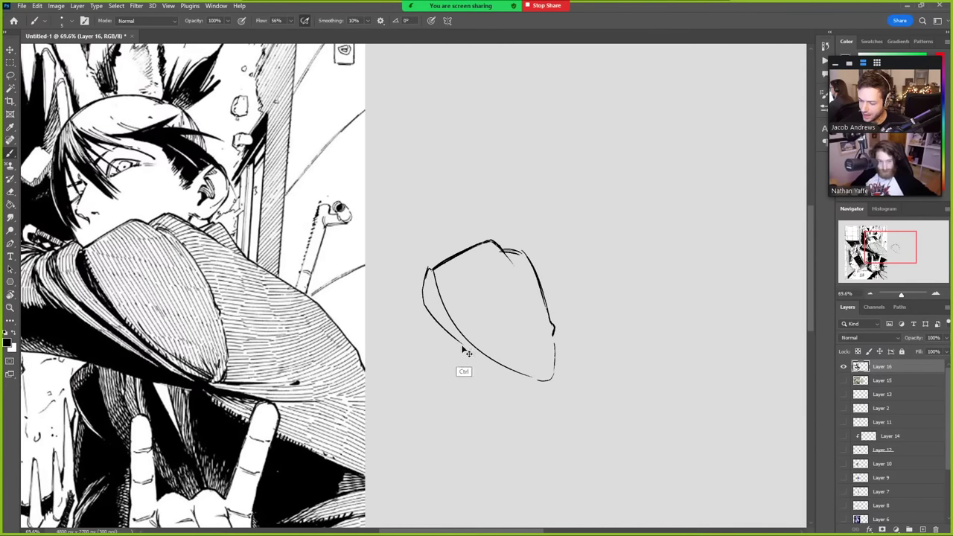
left_click_drag(454, 340, 509, 383)
key("ctrl+z")
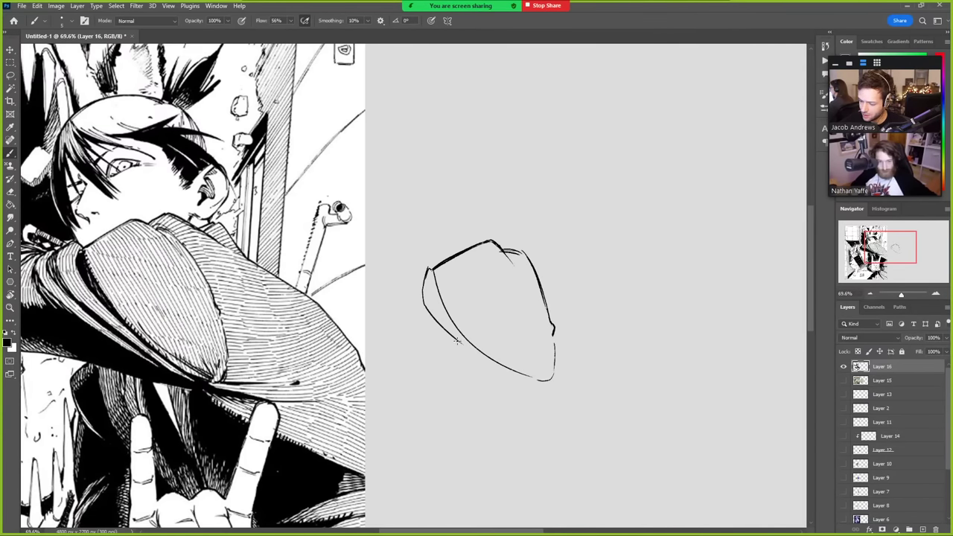
left_click_drag(458, 341, 514, 368)
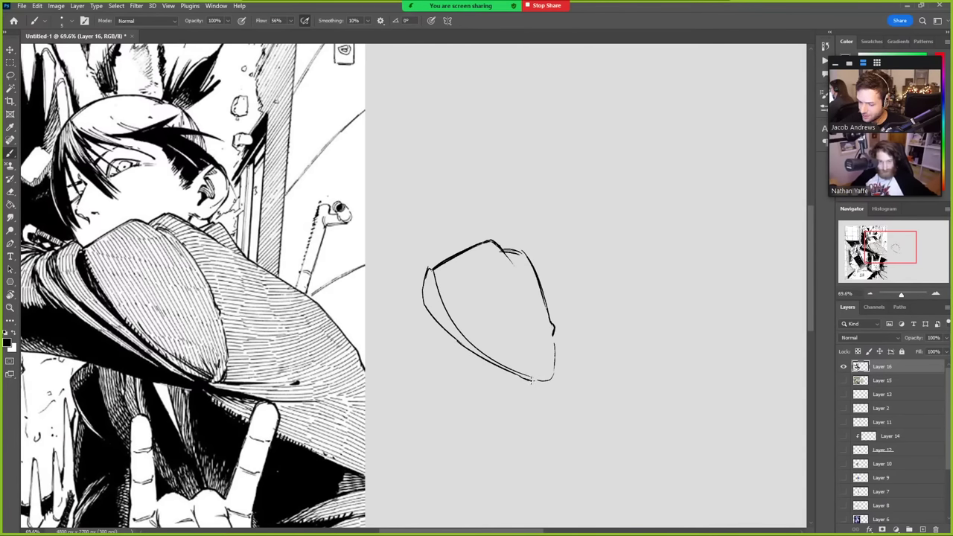
left_click_drag(538, 382, 532, 376)
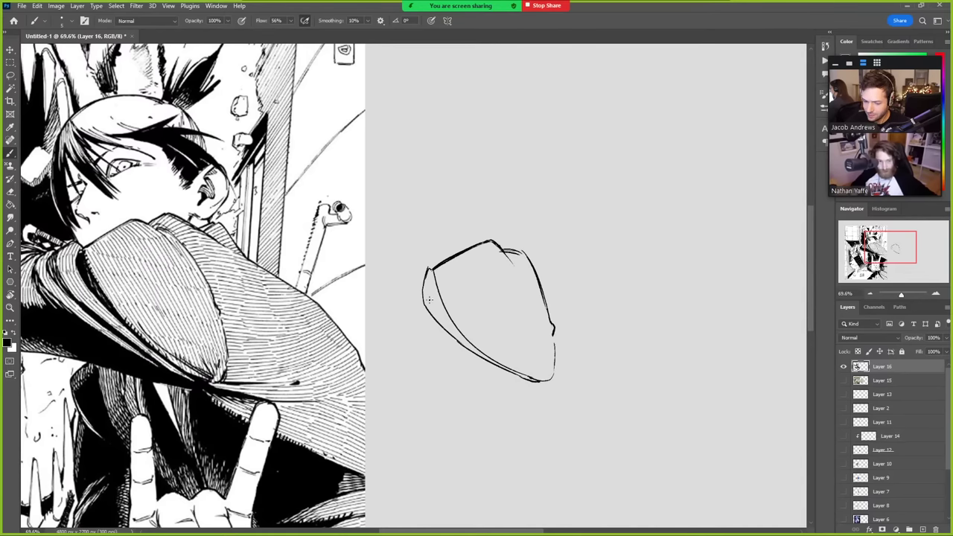
mouse_move(428, 301)
left_mouse_down()
mouse_move(424, 278)
mouse_move(429, 310)
mouse_move(427, 275)
mouse_move(432, 318)
mouse_move(438, 284)
mouse_move(439, 322)
mouse_move(466, 346)
left_mouse_up()
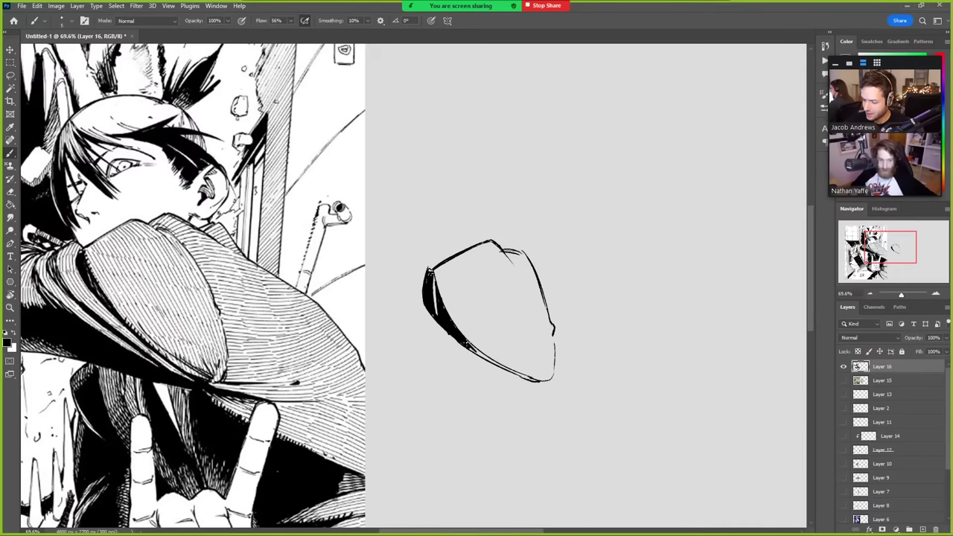
mouse_move(463, 340)
left_mouse_down()
mouse_move(534, 380)
mouse_move(514, 369)
left_mouse_up()
key("ctrl+z")
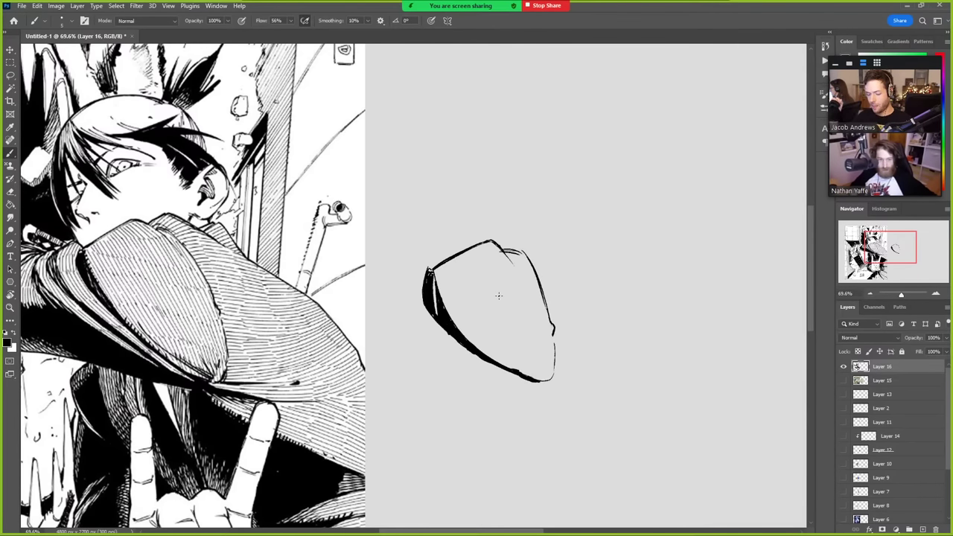
key("z")
scroll(616, 397, "down", 2)
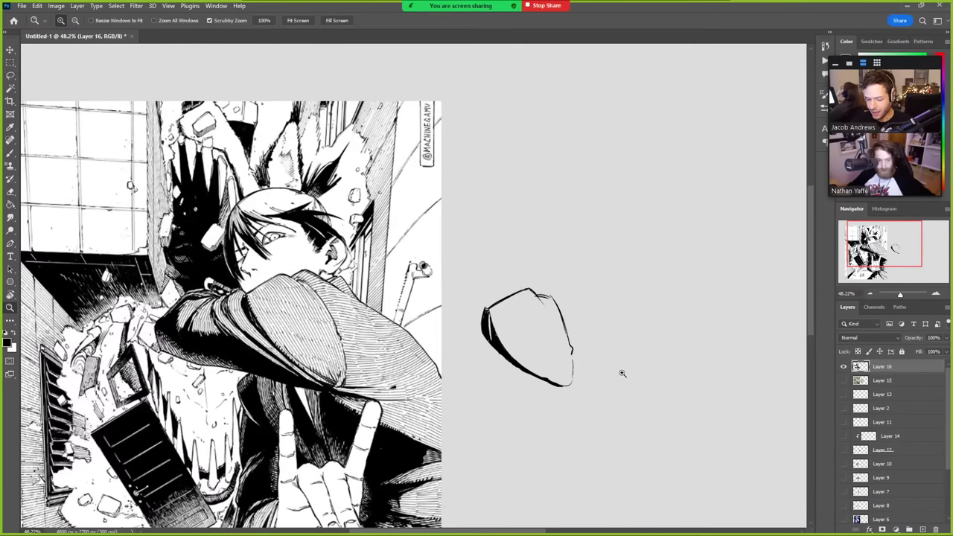
mouse_move(610, 385)
left_mouse_down()
mouse_move(595, 393)
mouse_move(598, 350)
mouse_move(574, 357)
left_mouse_up()
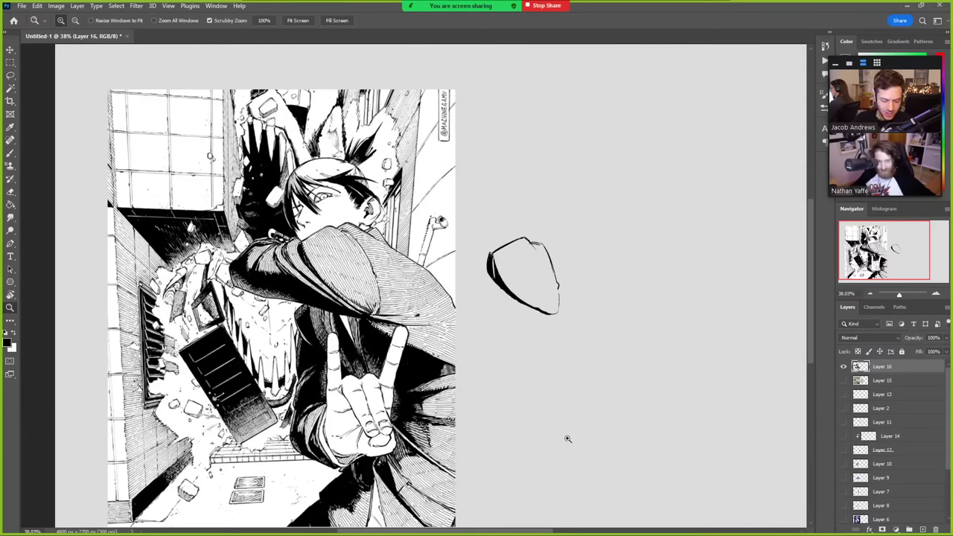
left_click_drag(547, 325, 574, 313)
key("b")
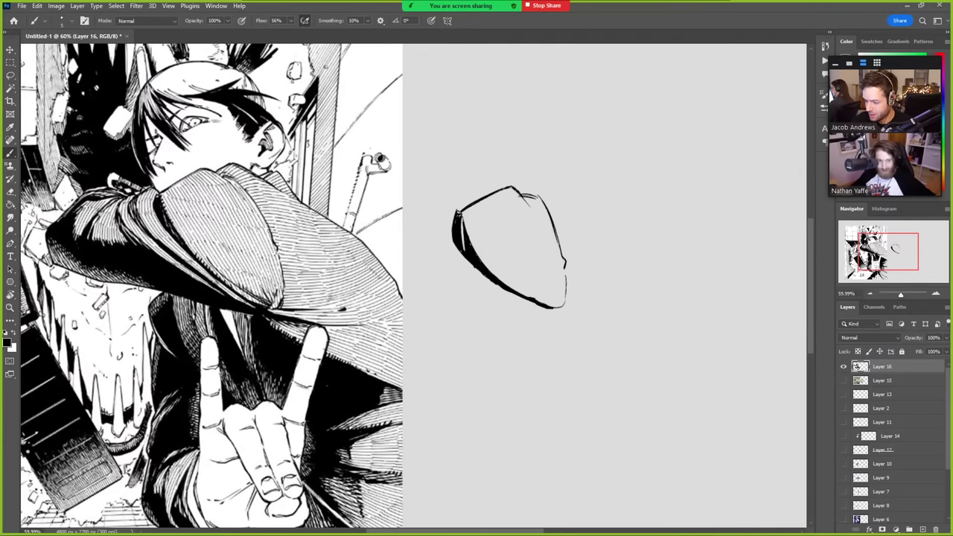
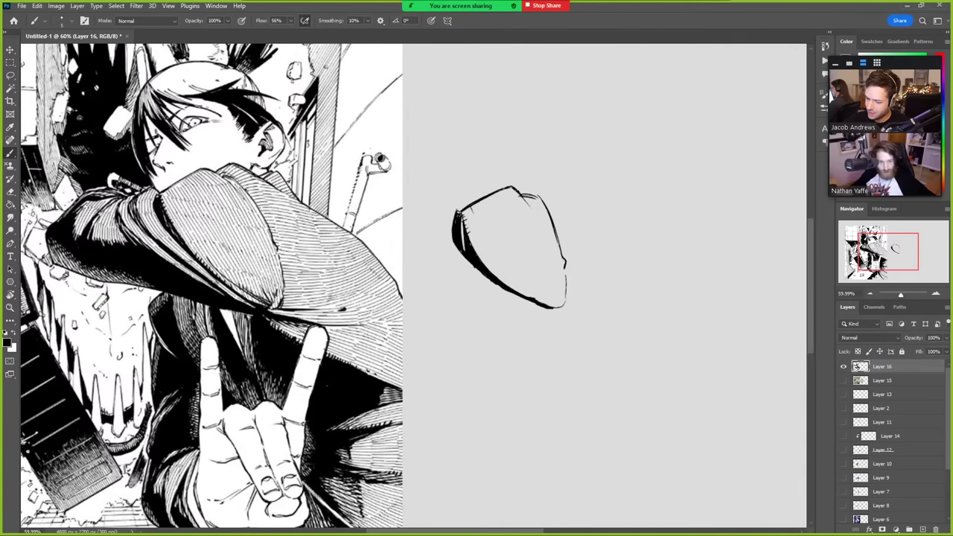
- Hatch the rock's upper-left edge and top with short vertical brush strokes
left_click_drag(474, 207, 518, 210)
mouse_move(524, 200)
left_mouse_down()
mouse_move(517, 221)
mouse_move(529, 223)
left_mouse_up()
mouse_move(539, 201)
left_mouse_down()
mouse_move(533, 213)
mouse_move(545, 223)
left_mouse_up()
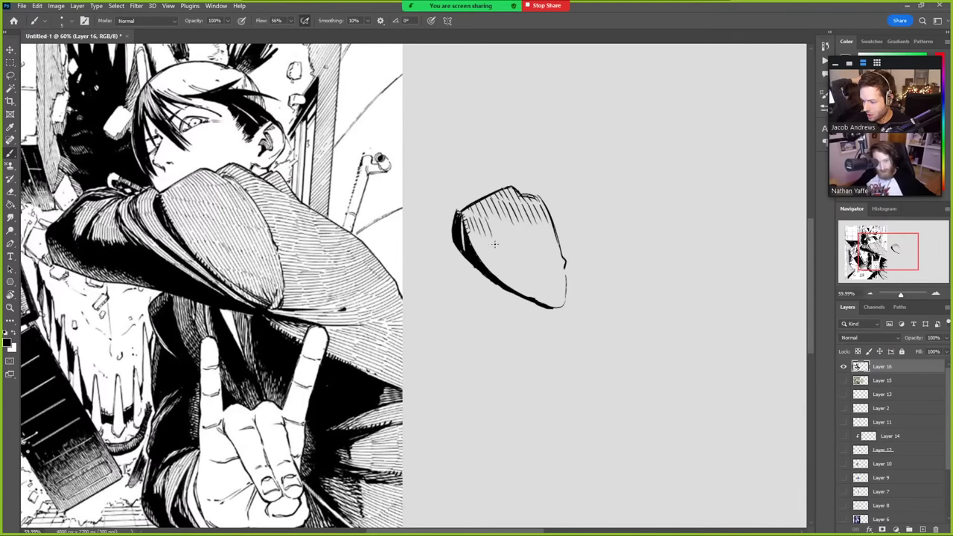
key("ctrl")
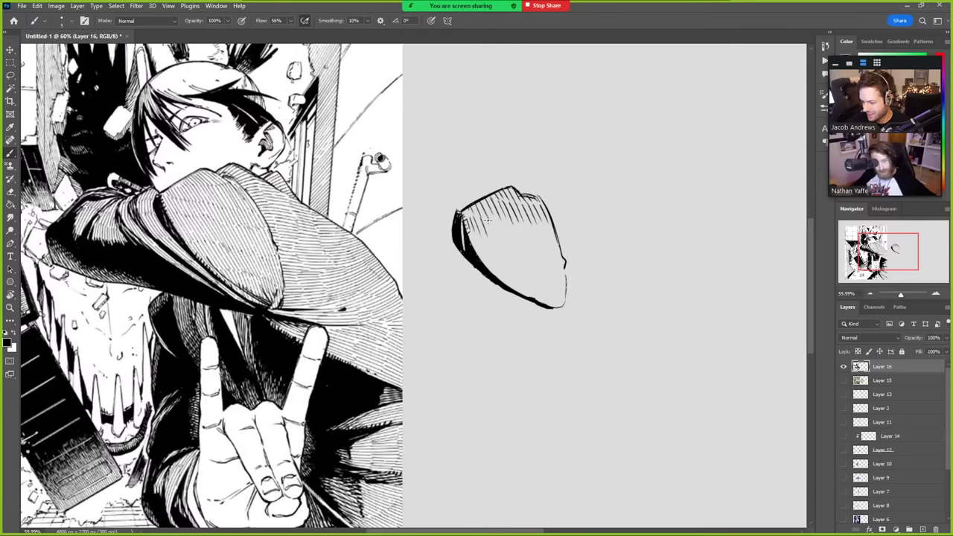
- Add more hatch lines across the rock's top, left side and middle, undoing the last stray stroke
mouse_move(487, 216)
left_mouse_down()
mouse_move(506, 243)
mouse_move(529, 242)
left_mouse_up()
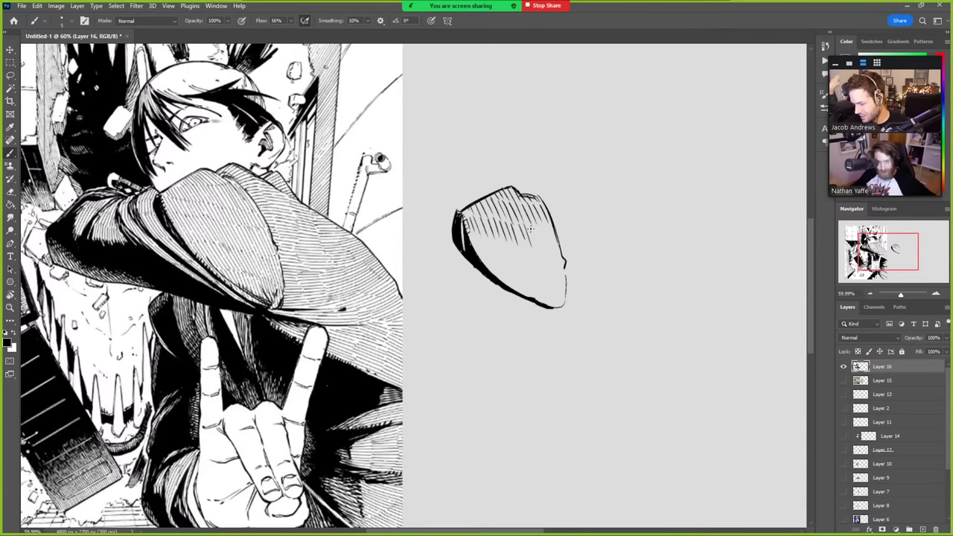
mouse_move(530, 221)
left_mouse_down()
mouse_move(541, 246)
mouse_move(554, 242)
left_mouse_up()
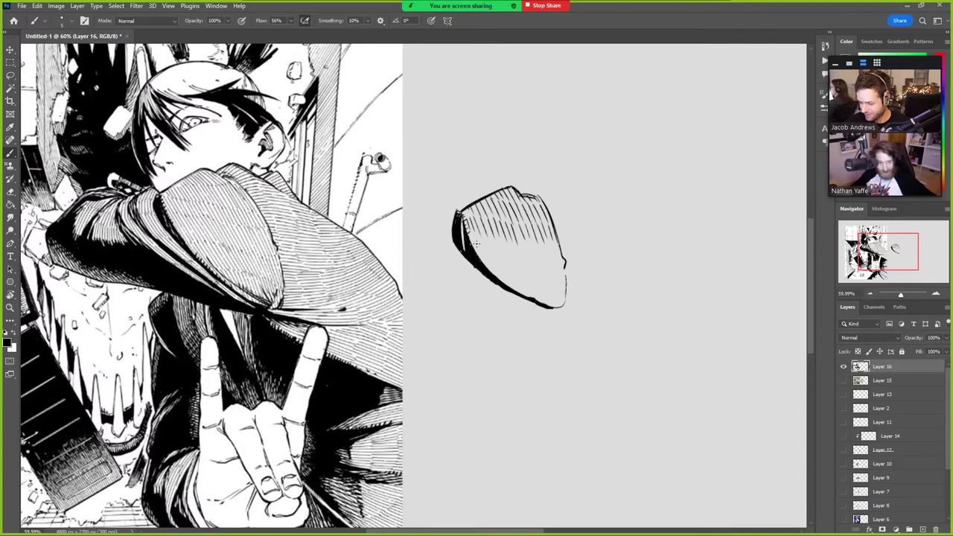
left_click_drag(469, 233, 472, 249)
left_click_drag(476, 237, 481, 257)
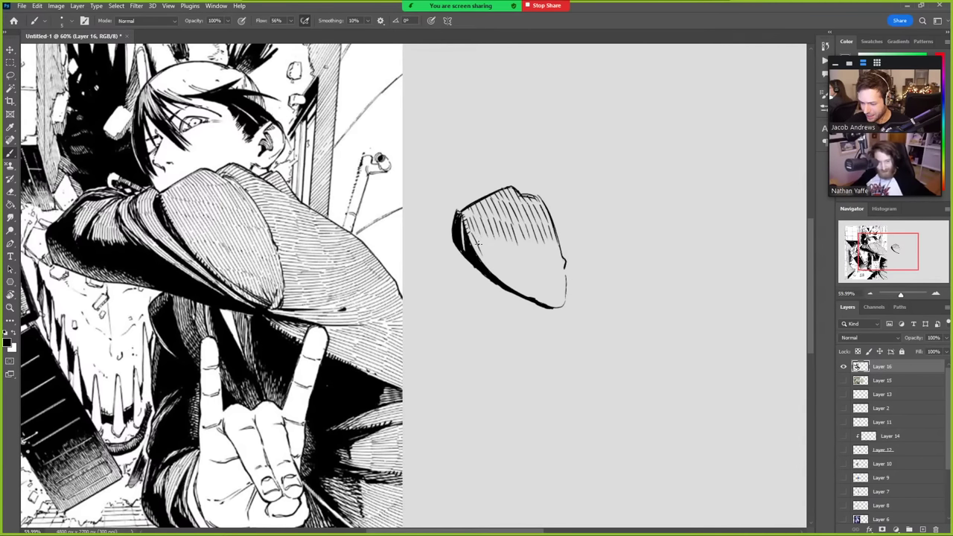
mouse_move(472, 233)
left_mouse_down()
mouse_move(492, 263)
mouse_move(473, 232)
mouse_move(491, 258)
mouse_move(488, 239)
mouse_move(509, 254)
left_mouse_up()
mouse_move(510, 247)
left_mouse_down()
mouse_move(519, 273)
mouse_move(519, 262)
left_mouse_up()
left_click_drag(514, 238, 530, 268)
key("ctrl+z")
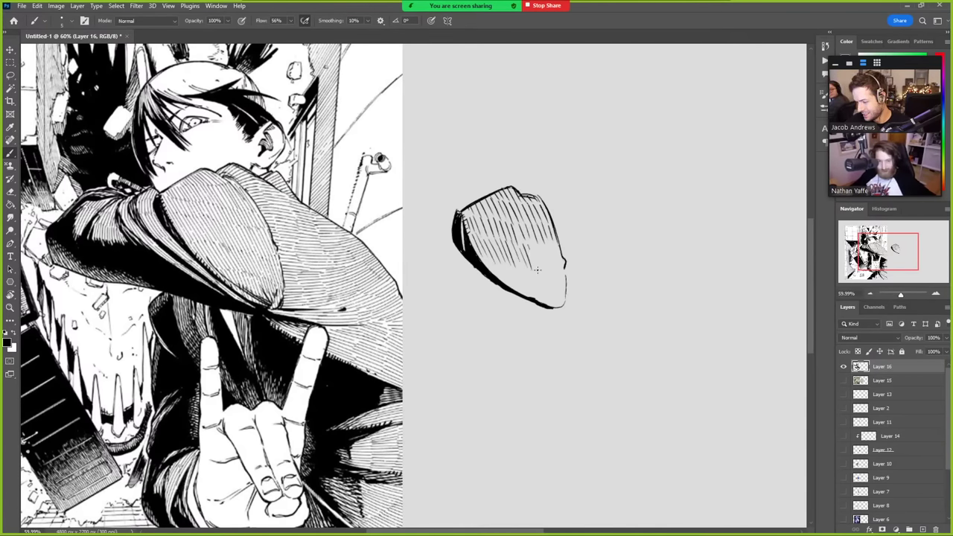
- Zoom out, zoom back in on the rock, and erase its lower hatch strokes
key("z")
mouse_move(715, 184)
left_mouse_down()
mouse_move(648, 179)
mouse_move(637, 189)
left_mouse_up()
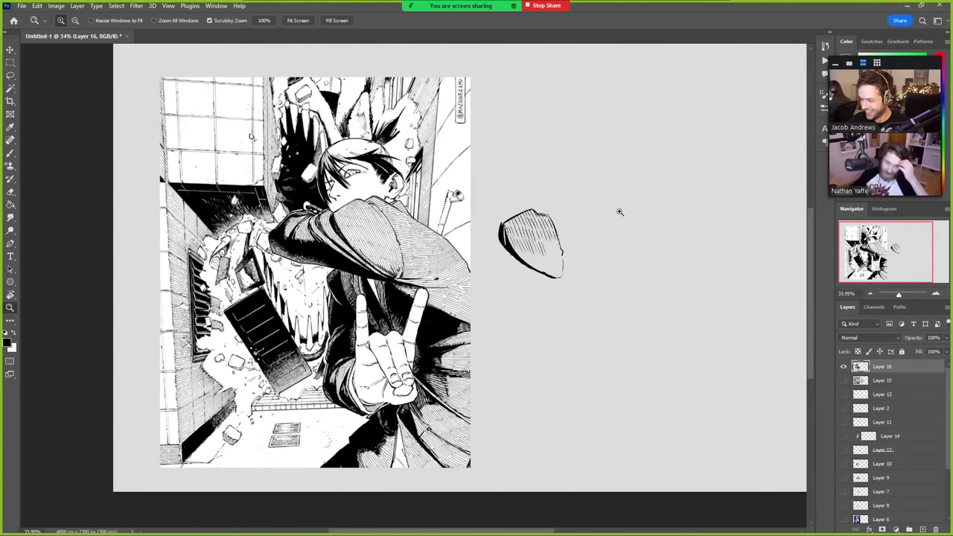
left_click_drag(550, 225, 574, 217)
key("b")
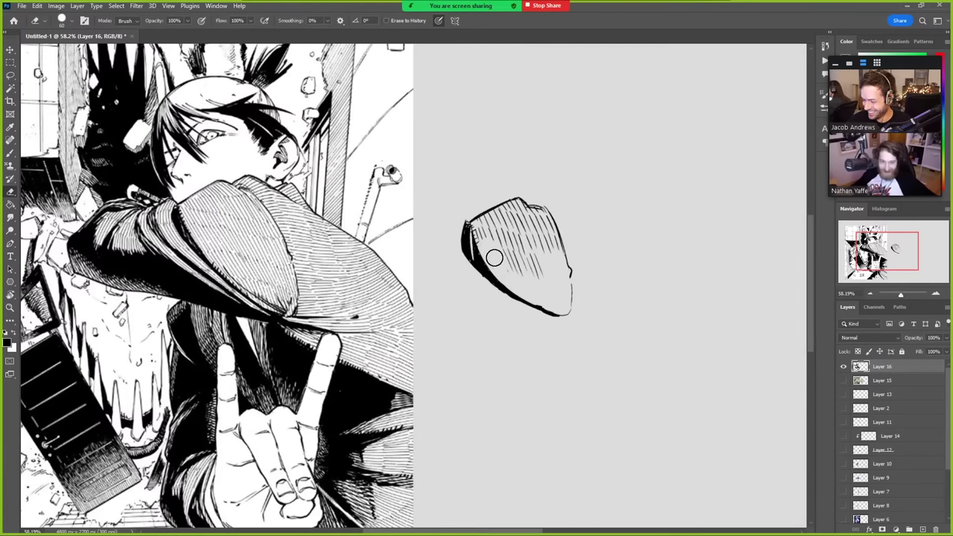
mouse_move(508, 260)
left_mouse_down()
mouse_move(523, 265)
mouse_move(521, 249)
mouse_move(488, 225)
mouse_move(515, 205)
mouse_move(519, 221)
mouse_move(544, 221)
mouse_move(551, 236)
mouse_move(505, 192)
left_mouse_up()
- Brush a hatch stroke along the rock's upper-left edge, then undo it
key("b")
mouse_move(484, 249)
left_mouse_down()
mouse_move(476, 219)
mouse_move(490, 251)
mouse_move(484, 226)
mouse_move(488, 246)
mouse_move(512, 247)
left_mouse_up()
key("ctrl+z")
key("ctrl+z")
key("ctrl+z")
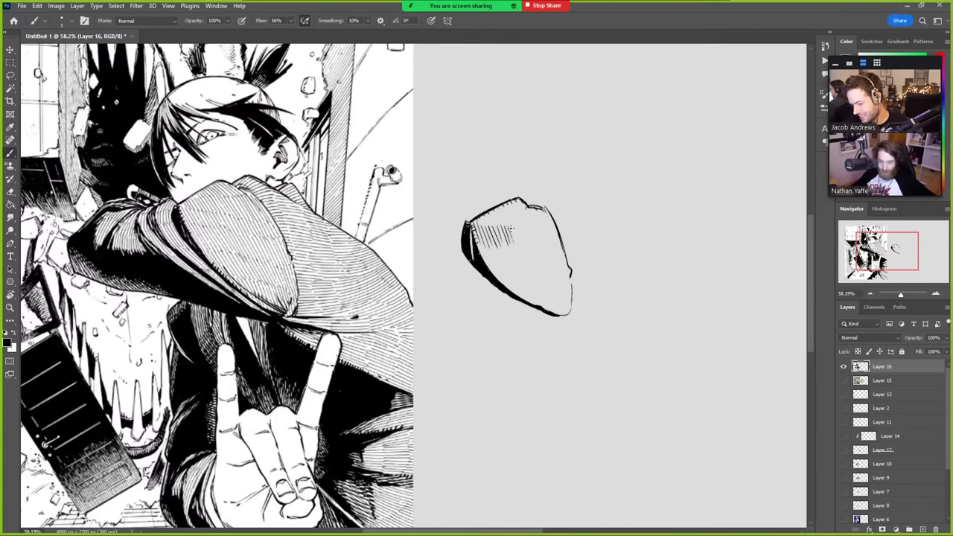
- Redraw hatch strokes inside the rock's upper area and at its top
mouse_move(514, 225)
left_mouse_down()
mouse_move(518, 247)
mouse_move(533, 240)
mouse_move(548, 249)
mouse_move(547, 232)
mouse_move(560, 246)
left_mouse_up()
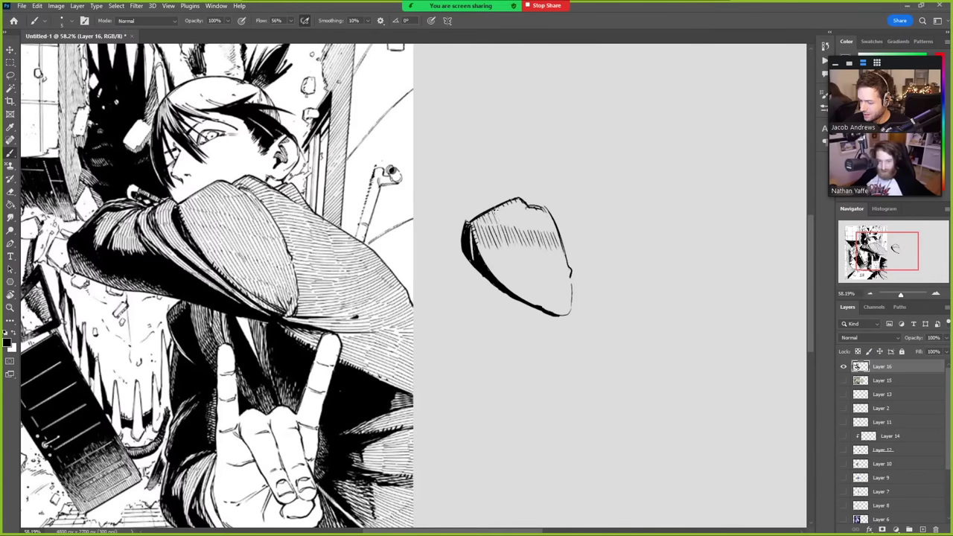
key("ctrl")
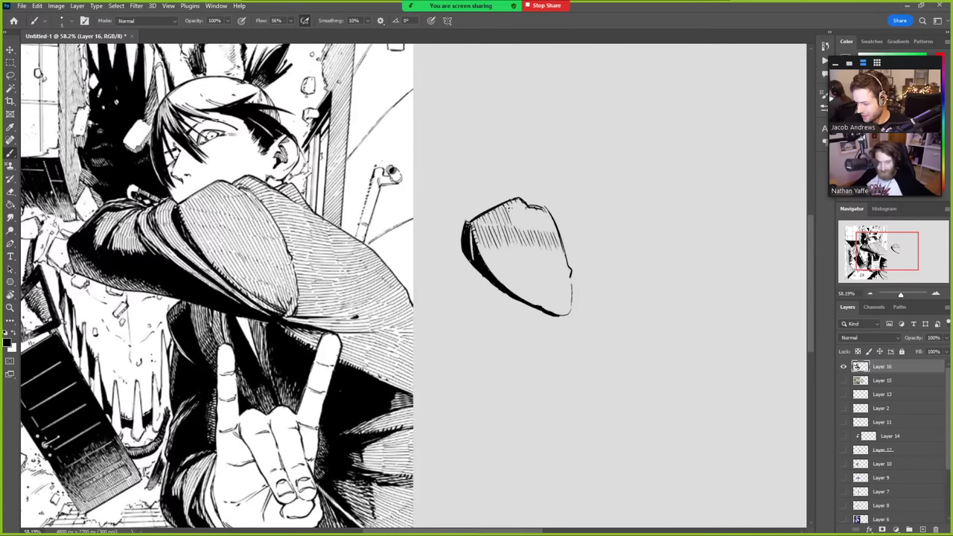
mouse_move(512, 204)
left_mouse_down()
mouse_move(519, 231)
mouse_move(533, 231)
left_mouse_up()
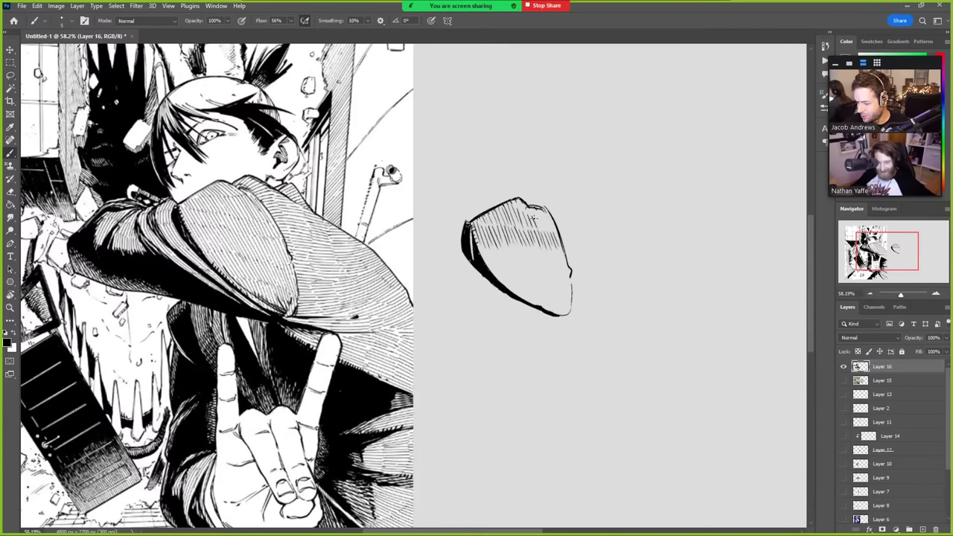
- Add diagonal and thin hatch strokes down the rock's left side, then zoom out to the whole page
left_click_drag(483, 247, 497, 271)
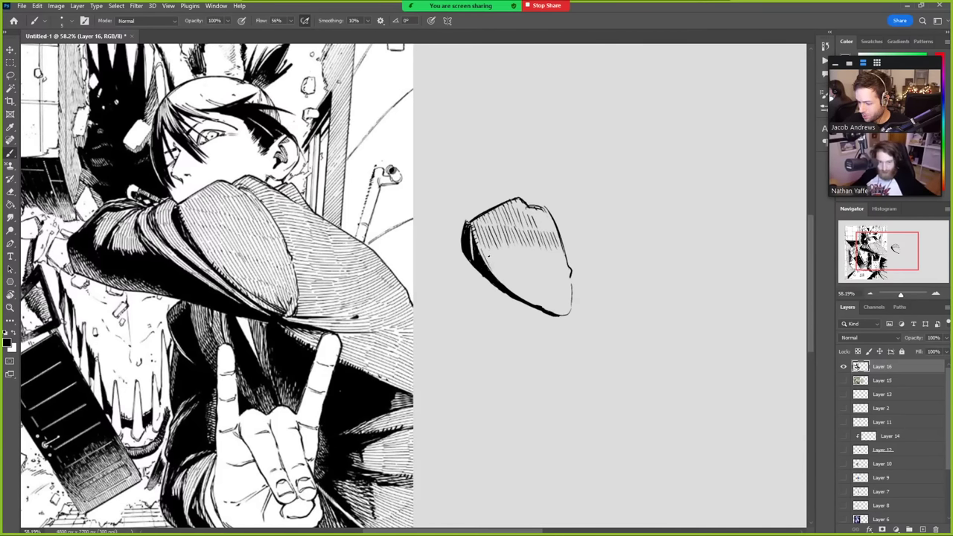
left_click_drag(487, 251, 498, 275)
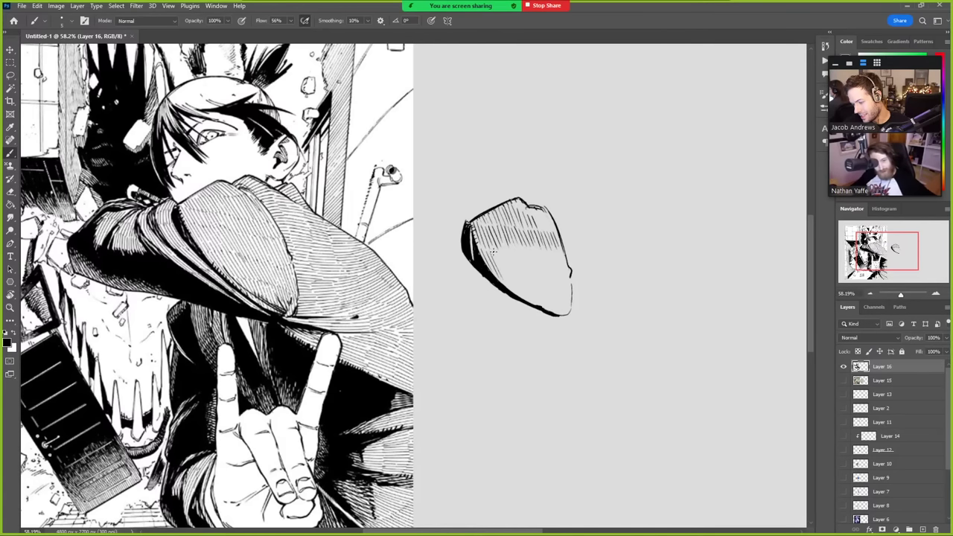
left_click_drag(502, 254, 518, 287)
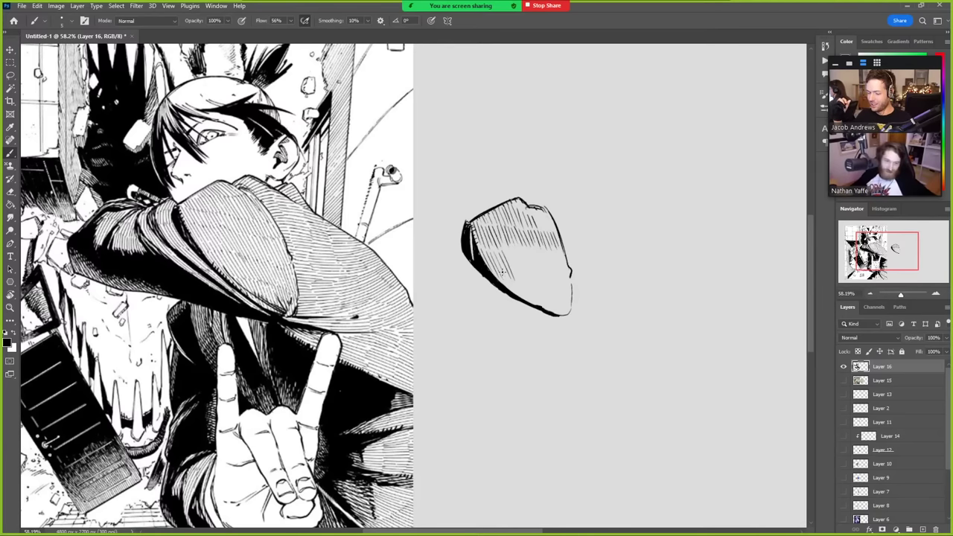
key("z")
left_click_drag(634, 368, 604, 387)
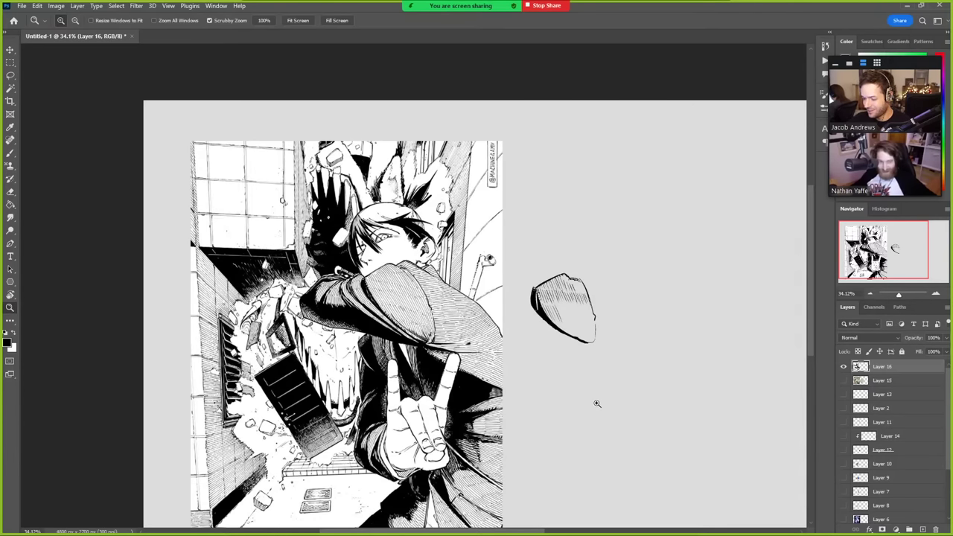
- Zoom into the reference's wall below the window and brush a downward arrow above it
scroll(592, 402, "down", 3)
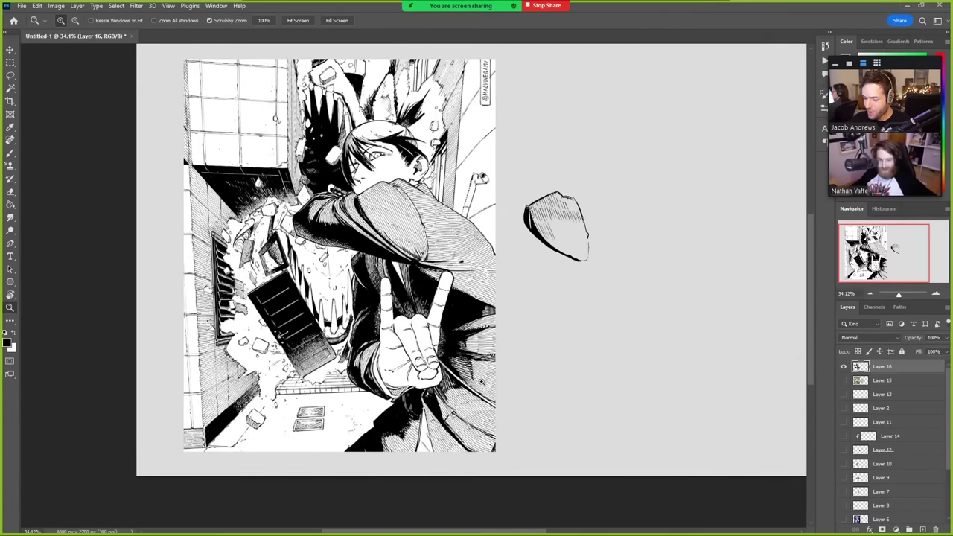
left_click(504, 379)
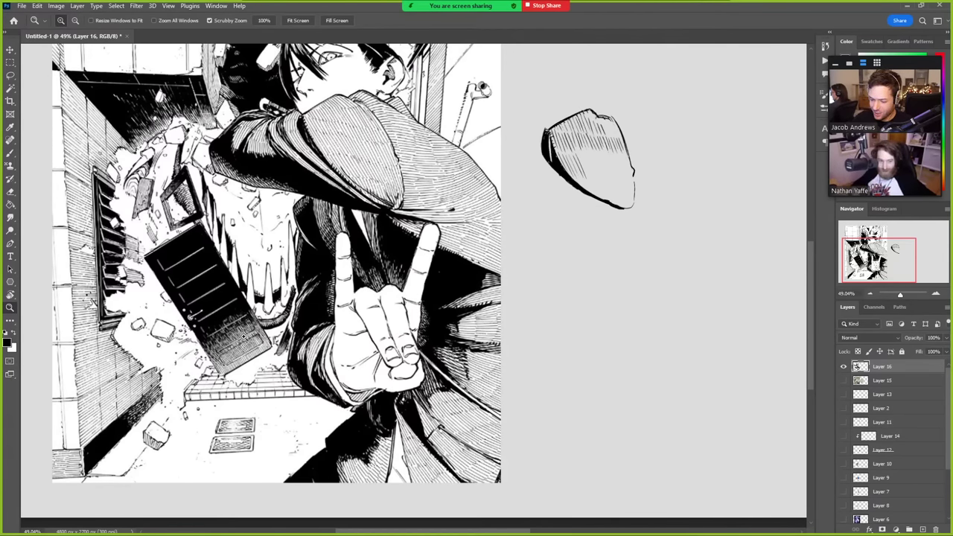
left_click_drag(244, 337, 278, 325)
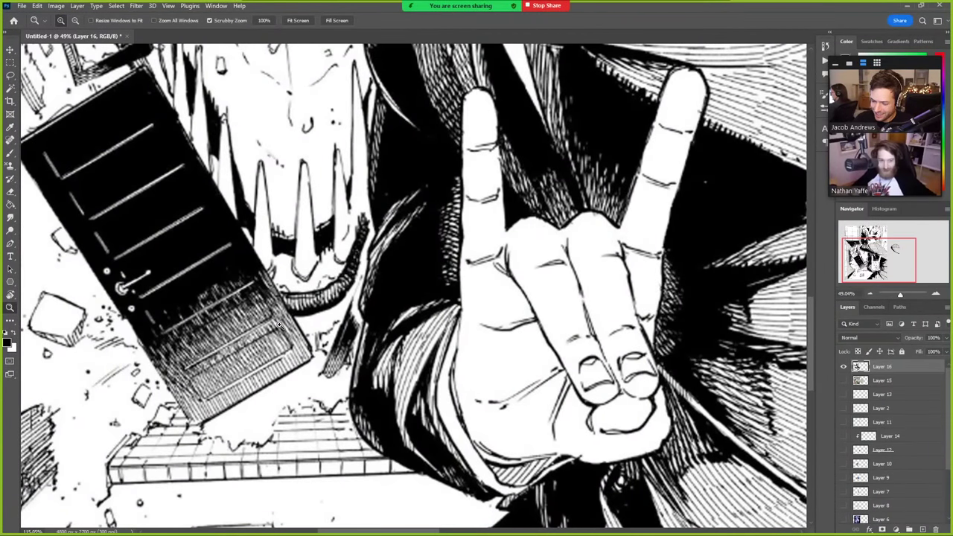
left_click_drag(278, 324, 223, 328)
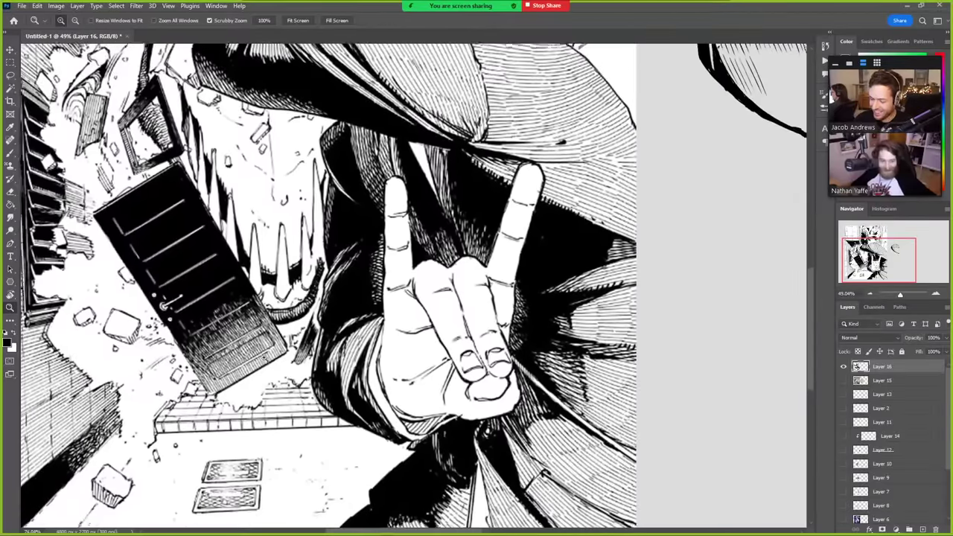
left_click_drag(476, 372, 557, 440)
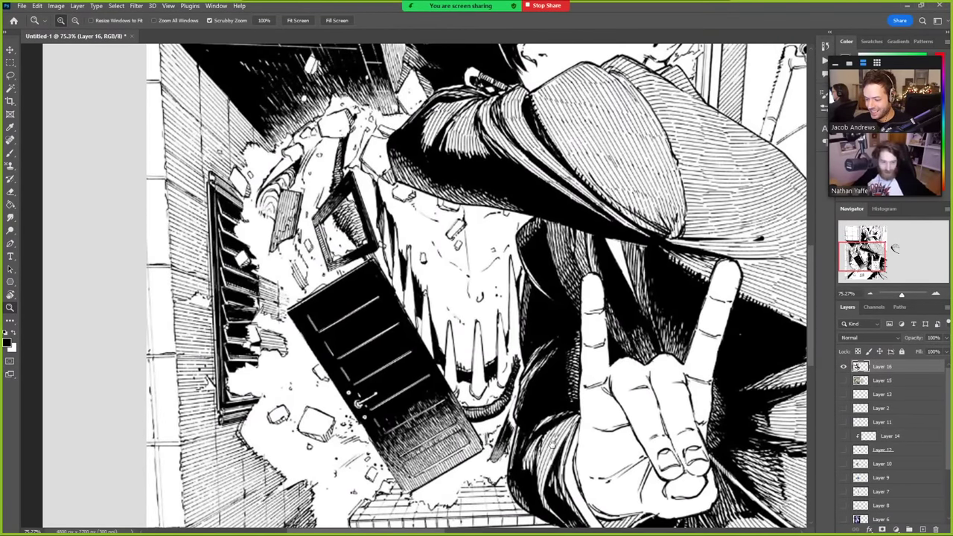
mouse_move(573, 395)
left_mouse_down()
mouse_move(558, 399)
mouse_move(565, 402)
left_mouse_up()
left_click_drag(611, 371, 577, 399)
left_click_drag(305, 234, 387, 190)
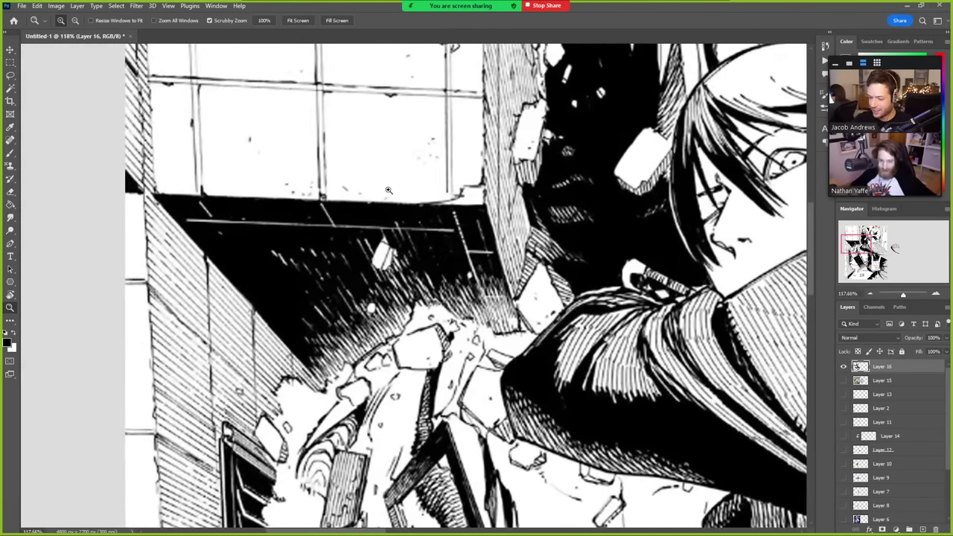
key("b")
left_click_drag(390, 149, 382, 195)
mouse_move(370, 173)
left_mouse_down()
mouse_move(387, 188)
mouse_move(396, 172)
left_mouse_up()
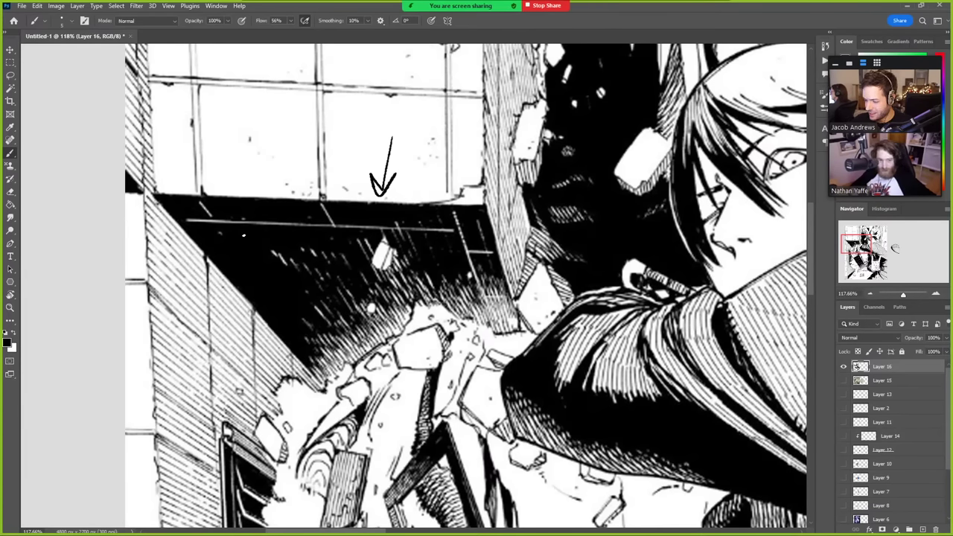
- Zoom back out over the page, then switch to the artist's Instagram in Chrome
key("z")
scroll(487, 286, "down", 5)
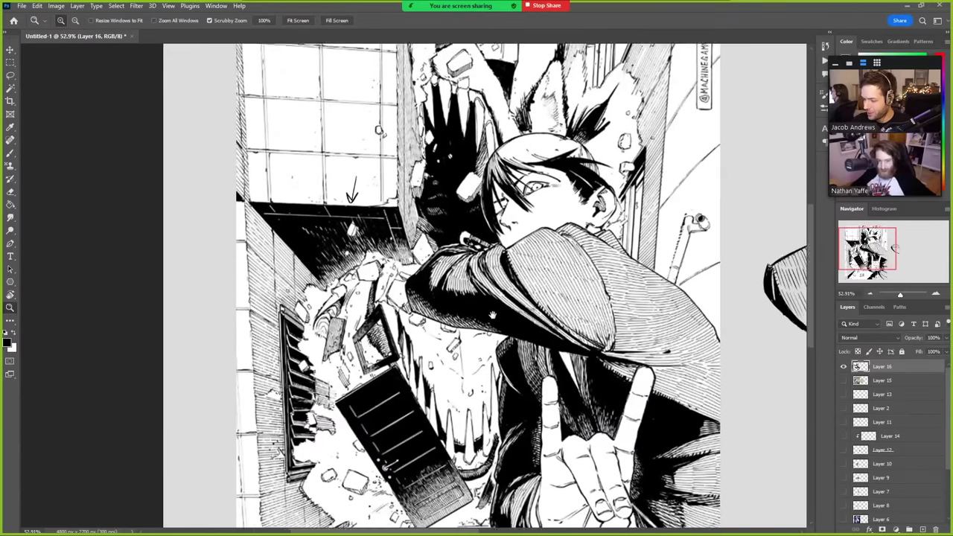
scroll(488, 287, "down", 3)
scroll(529, 317, "up", 2)
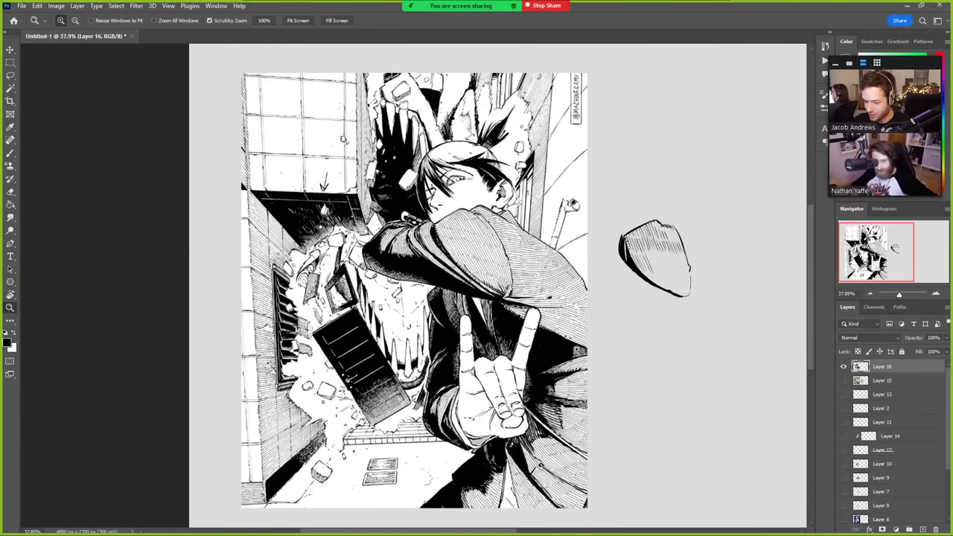
scroll(569, 372, "right", 1)
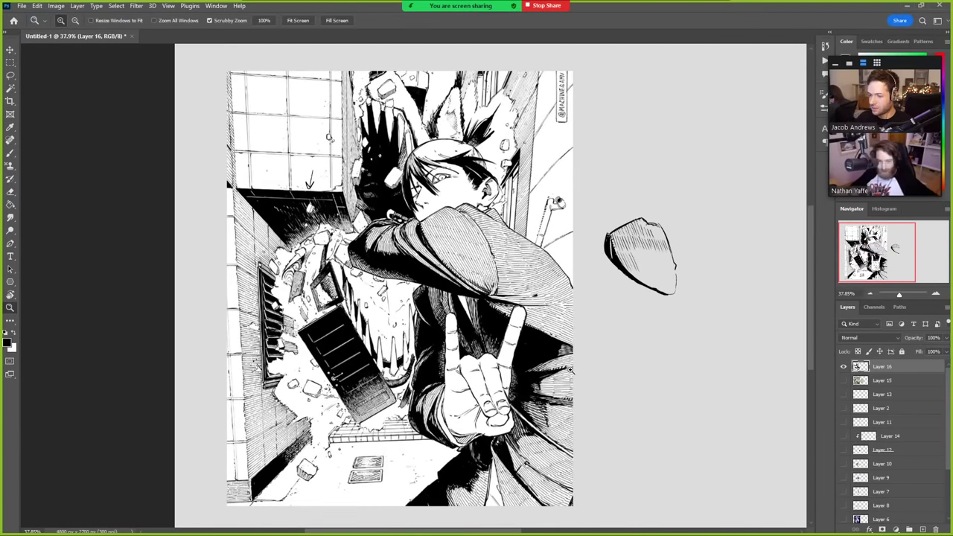
key("alt+Tab")
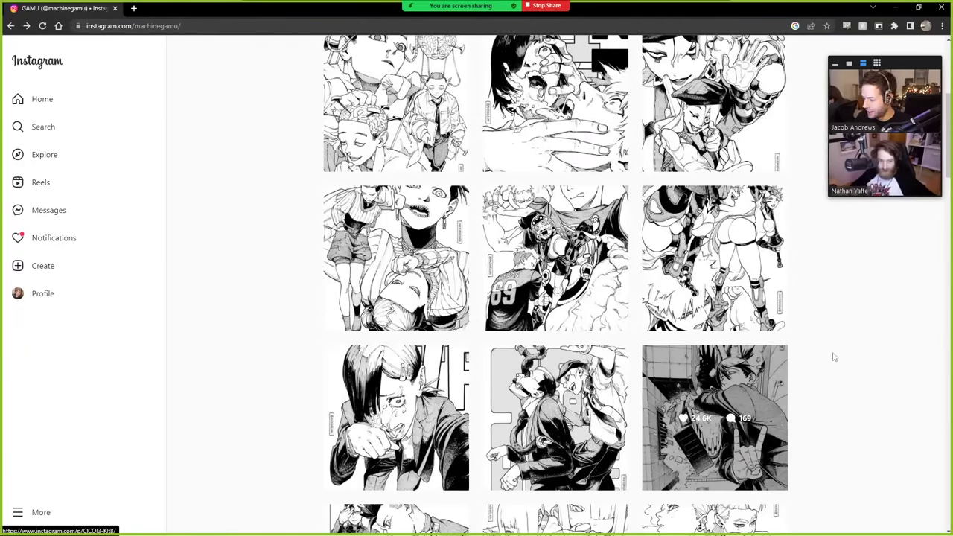
- Scroll through the artist's post grid and view the red-capped girl post before closing it
scroll(831, 362, "up", 4)
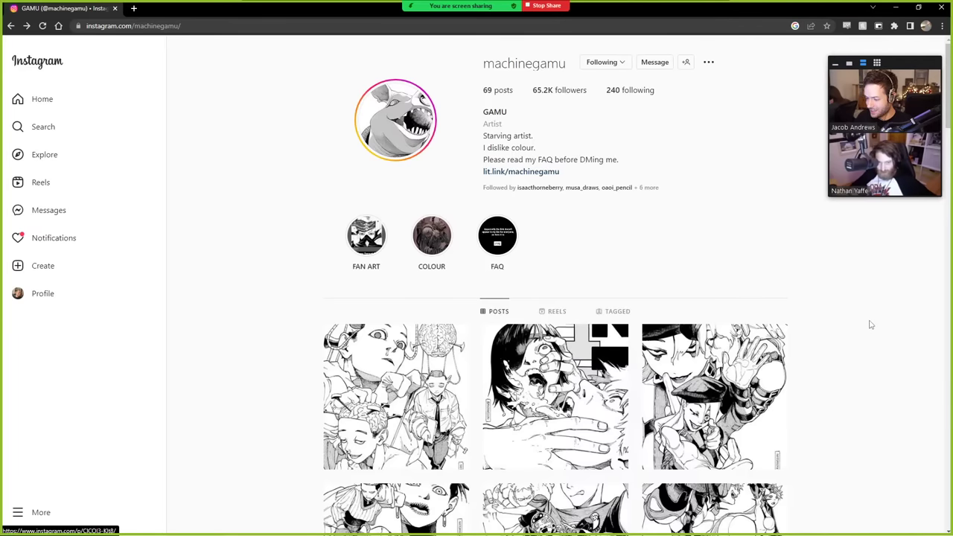
scroll(870, 324, "down", 15)
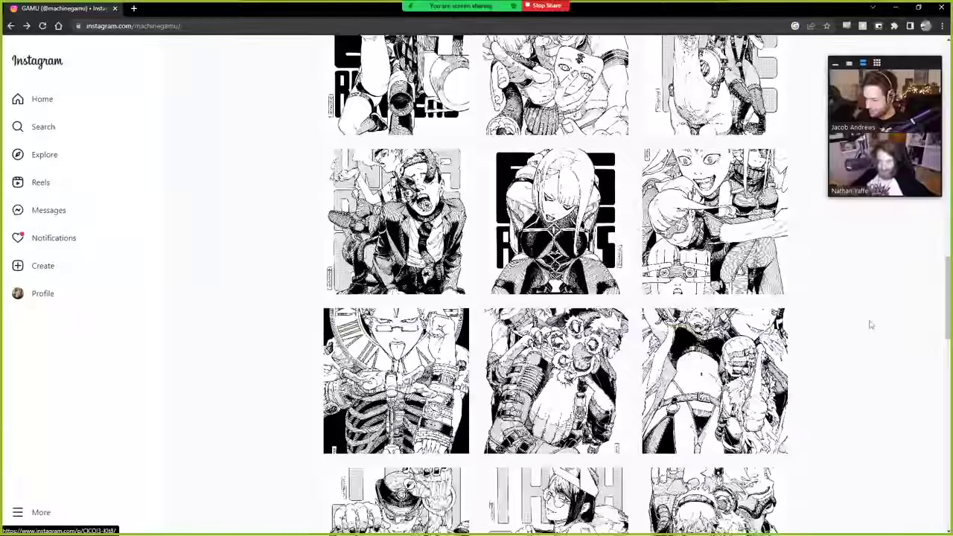
scroll(871, 325, "down", 5)
scroll(871, 325, "down", 5)
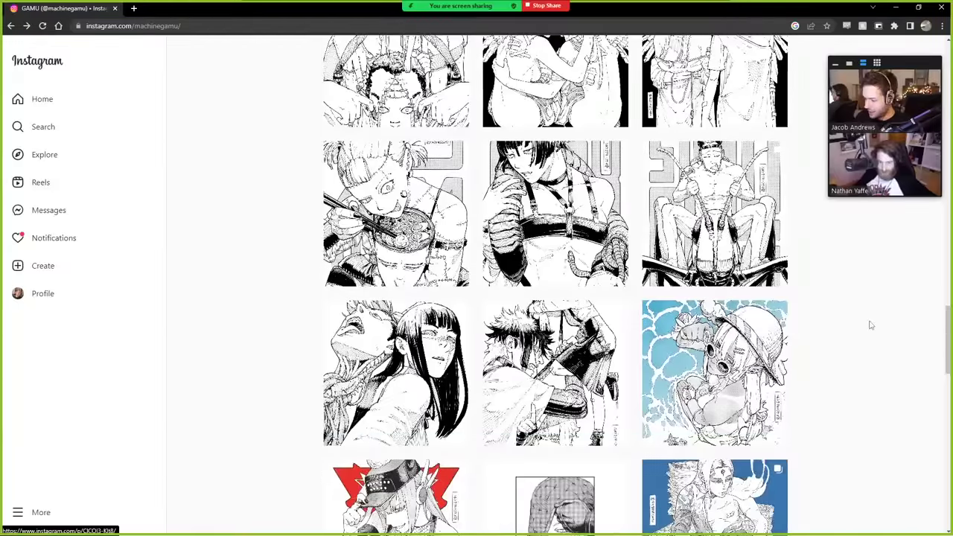
scroll(871, 324, "down", 3)
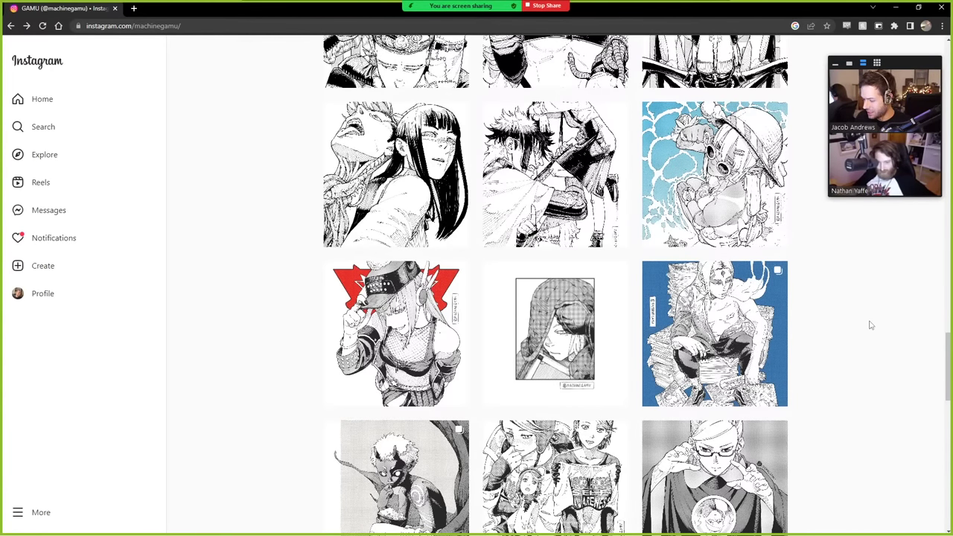
scroll(870, 325, "down", 1)
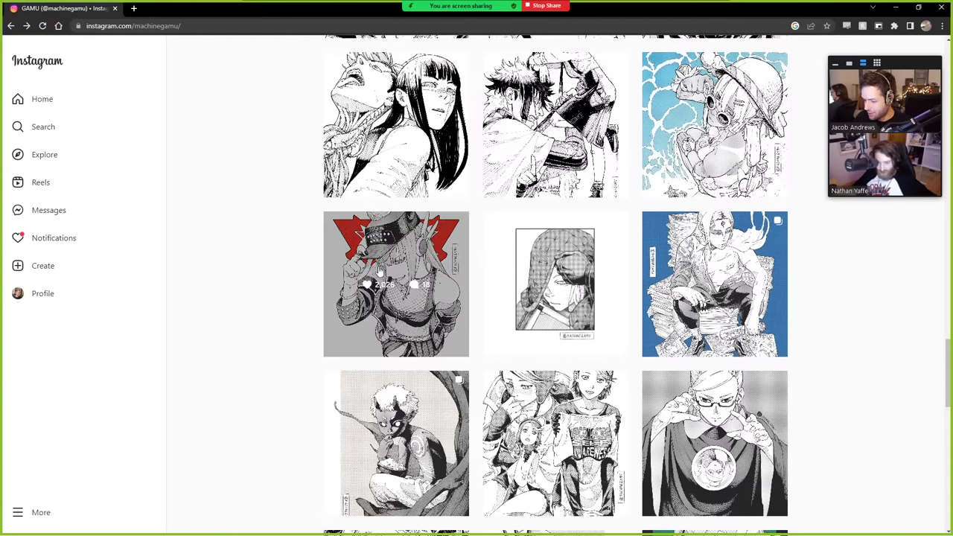
left_click(379, 268)
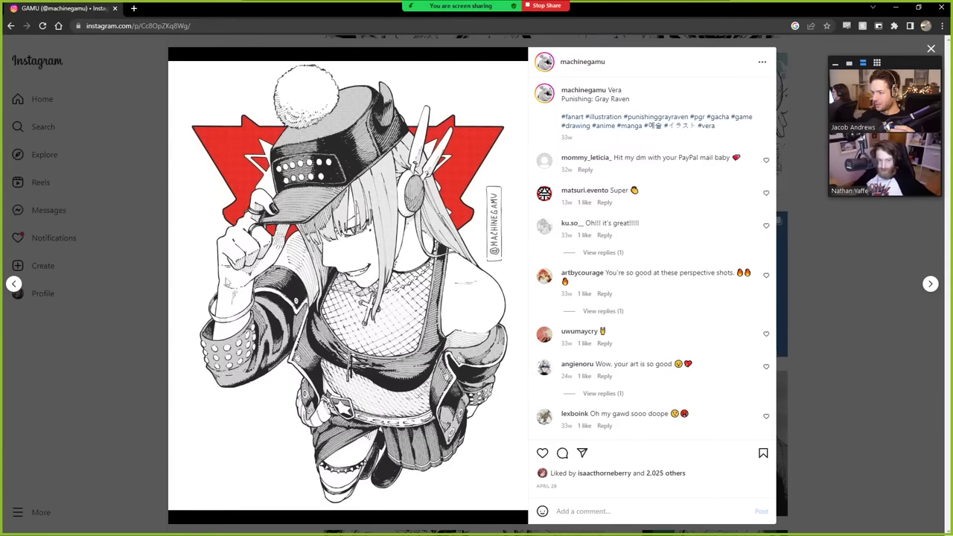
left_click(148, 304)
- Open the FAQ story highlight and follow its link sticker to the FAQ page in a new tab
scroll(261, 323, "up", 15)
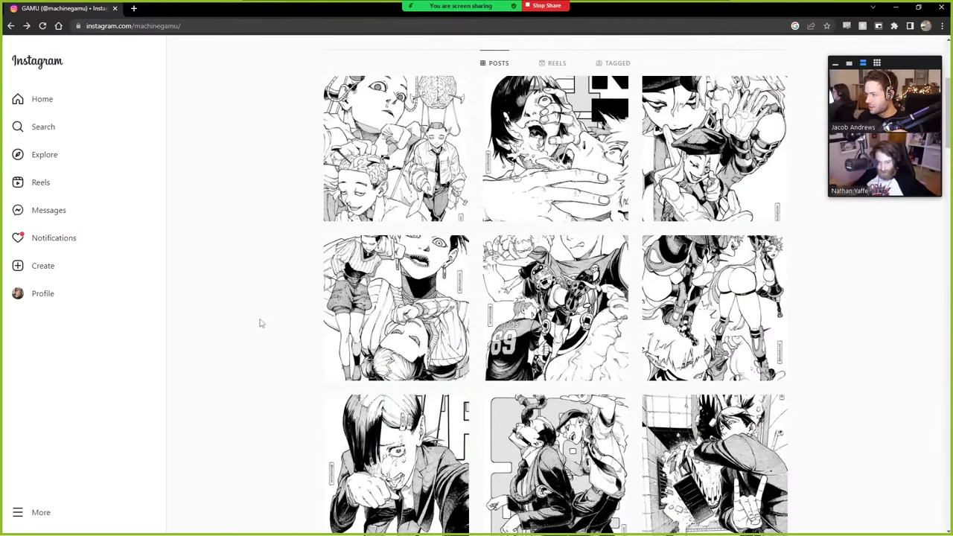
scroll(261, 323, "up", 3)
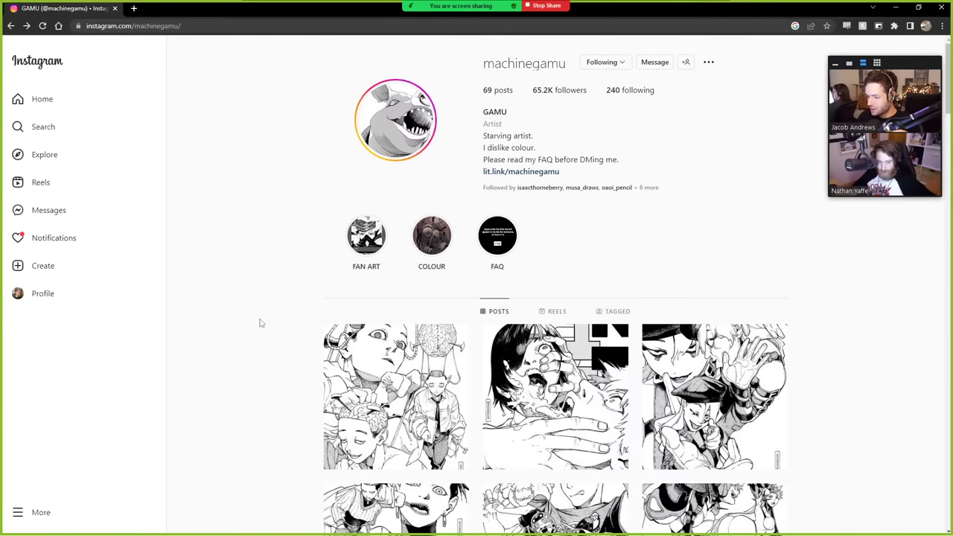
left_click(498, 273)
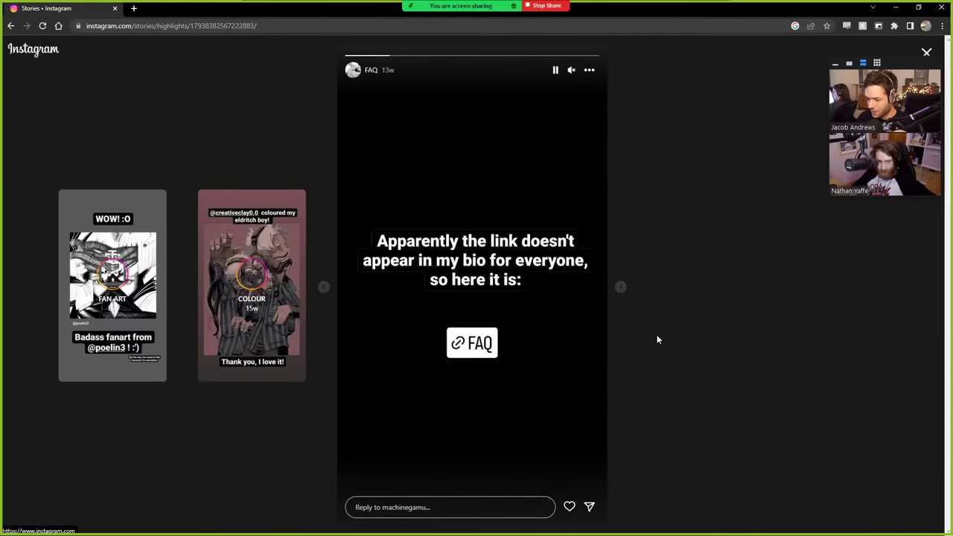
left_click(469, 344)
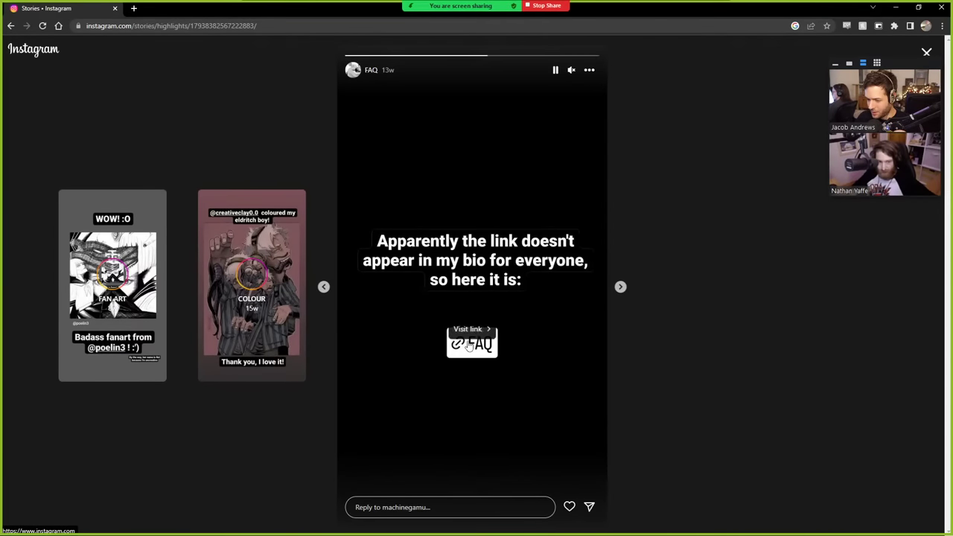
left_click(474, 340)
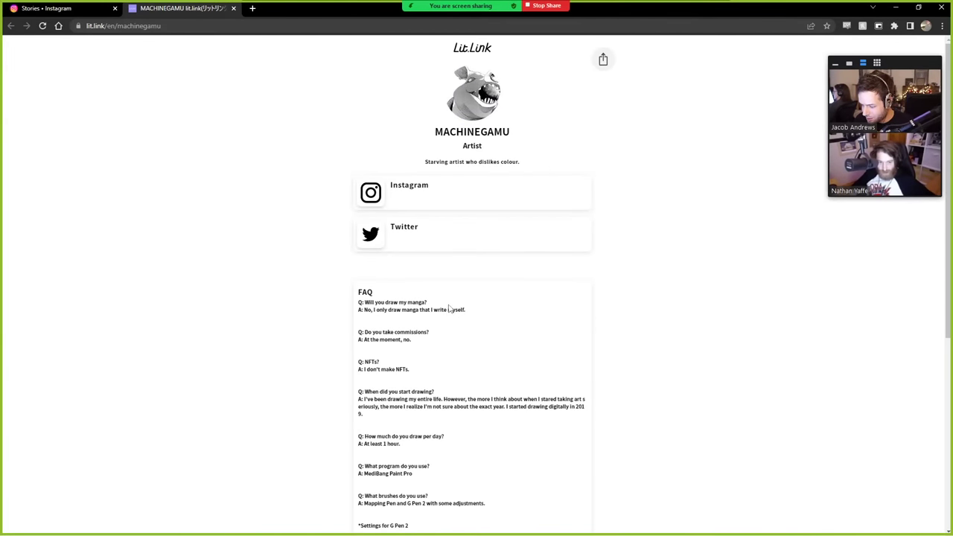
- Scroll down the lit.link page to the MediBang Paint Pro and G Pen 2 brush setting answers
scroll(450, 309, "down", 1)
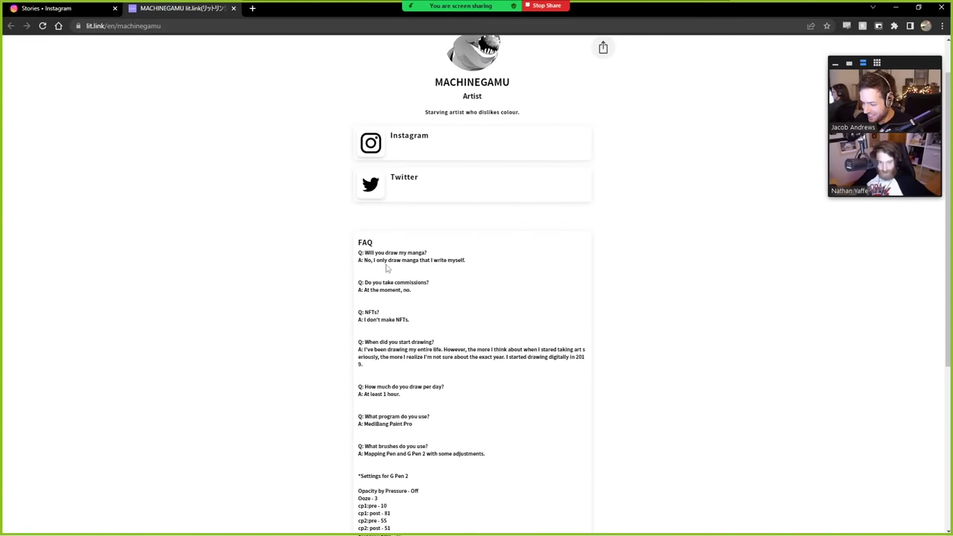
scroll(402, 262, "down", 1)
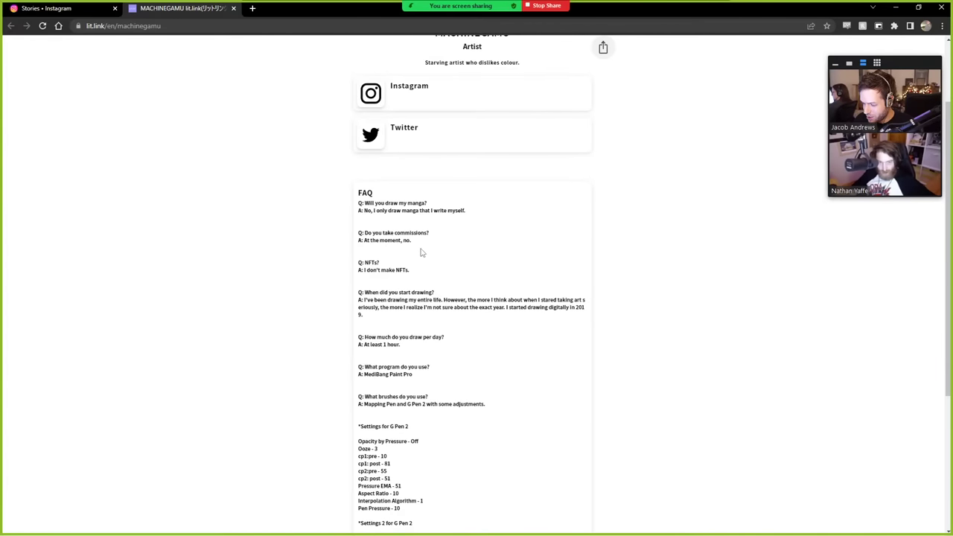
scroll(421, 254, "down", 1)
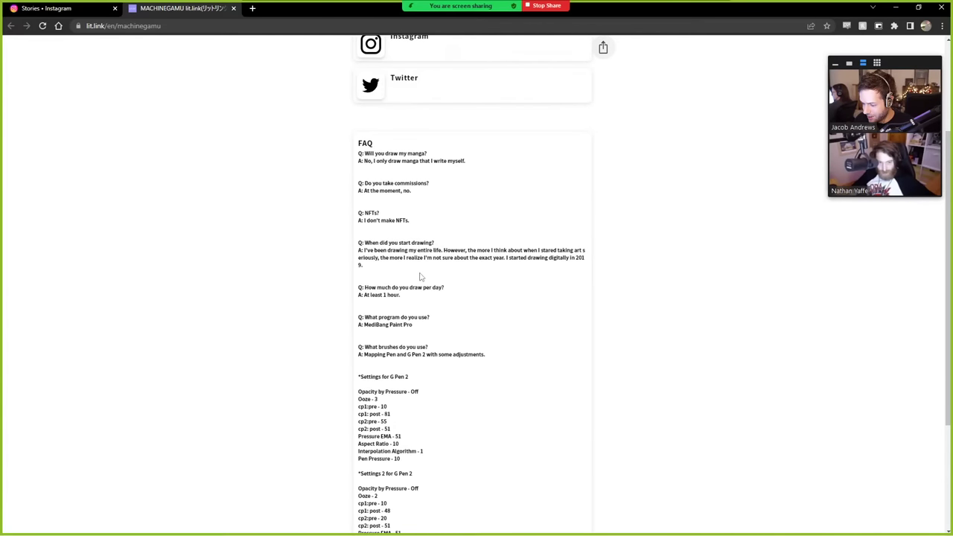
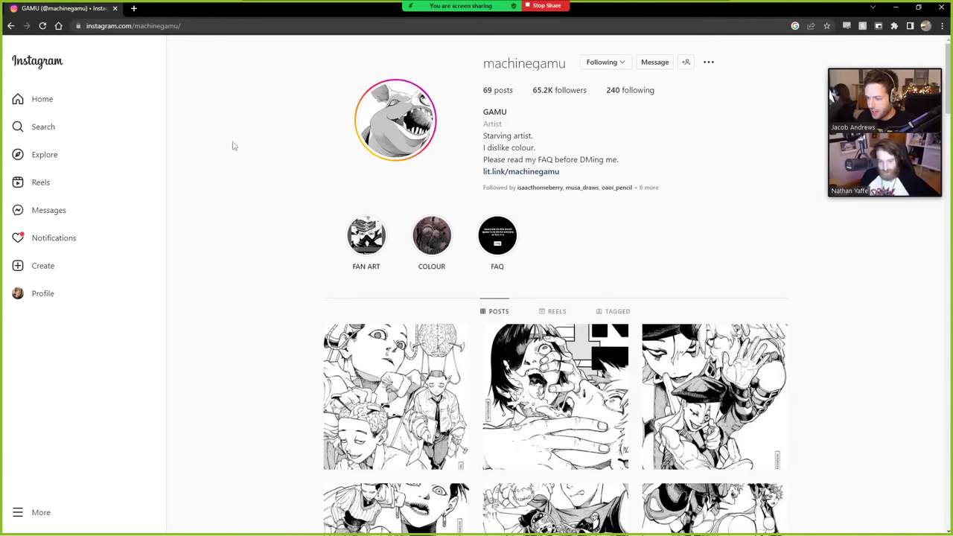
- Search Instagram for the illustrator by name and open their profile from the top result
left_click(35, 133)
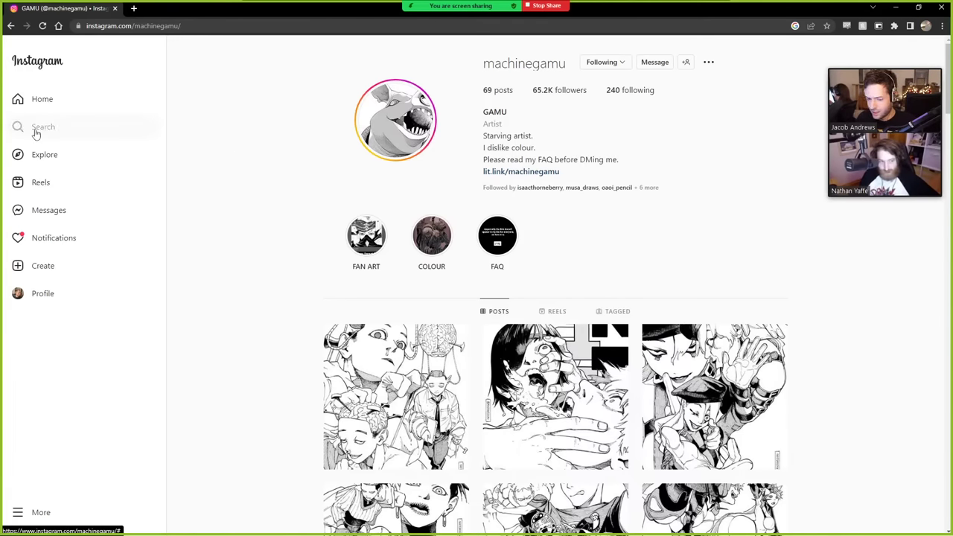
type("max grecke")
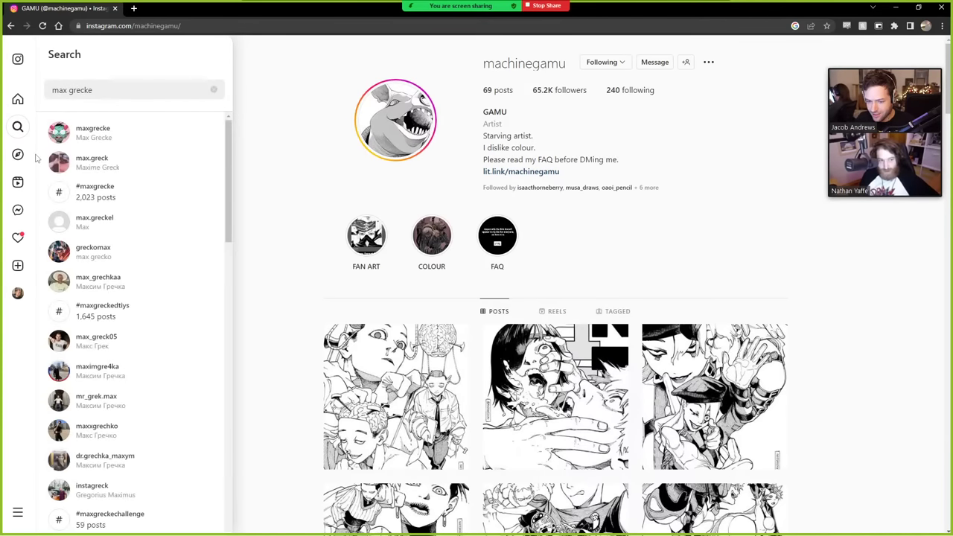
left_click(127, 142)
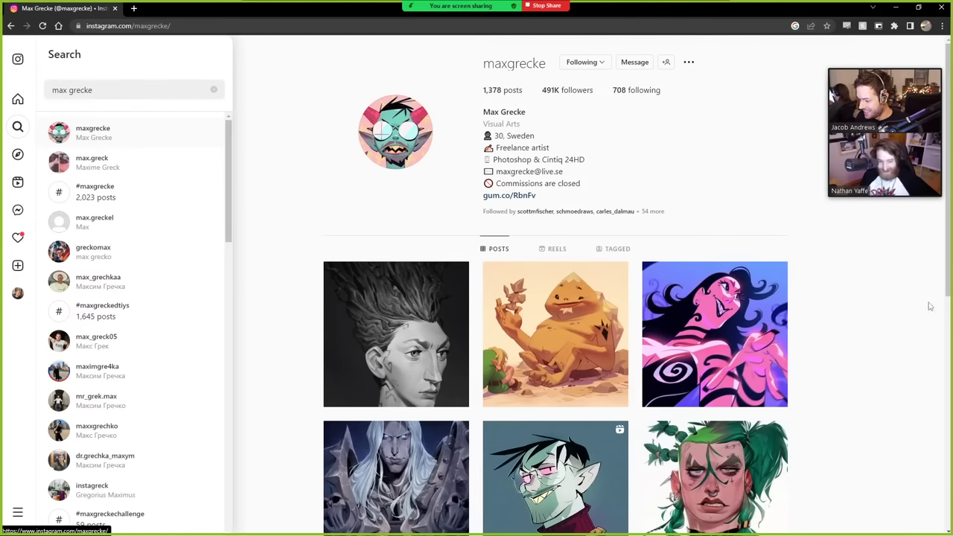
- Scroll the profile grid and preview the armored knight and green-skinned elf posts
scroll(860, 304, "down", 3)
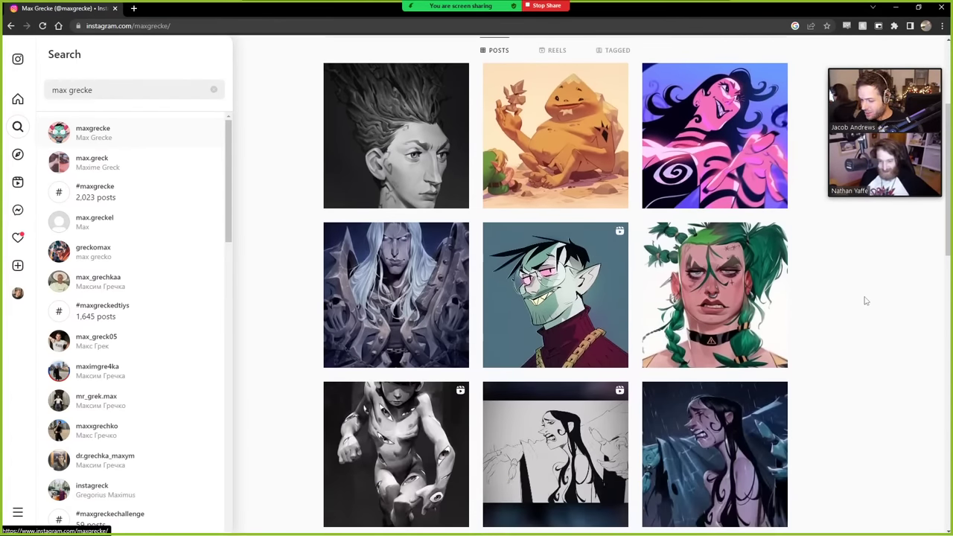
scroll(866, 301, "up", 1)
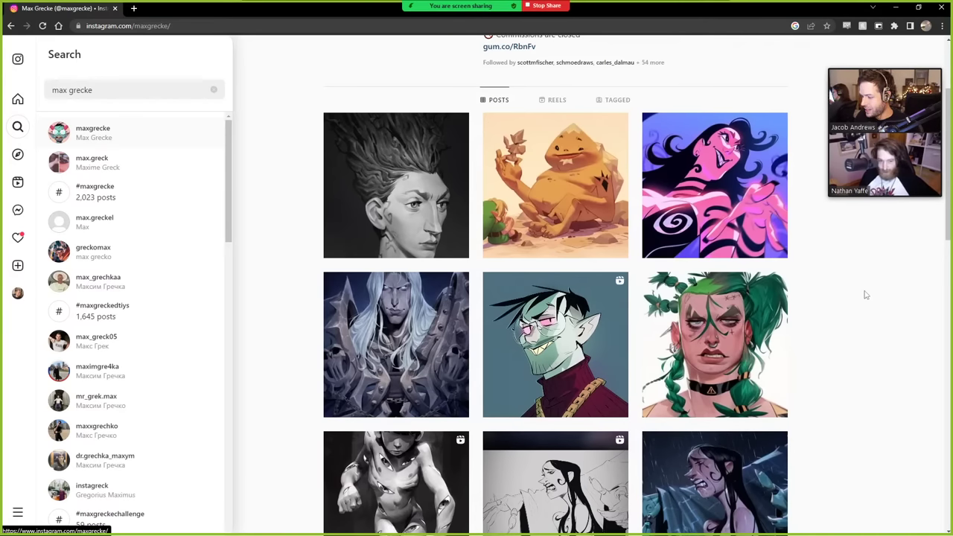
scroll(865, 295, "down", 1)
scroll(865, 294, "down", 2)
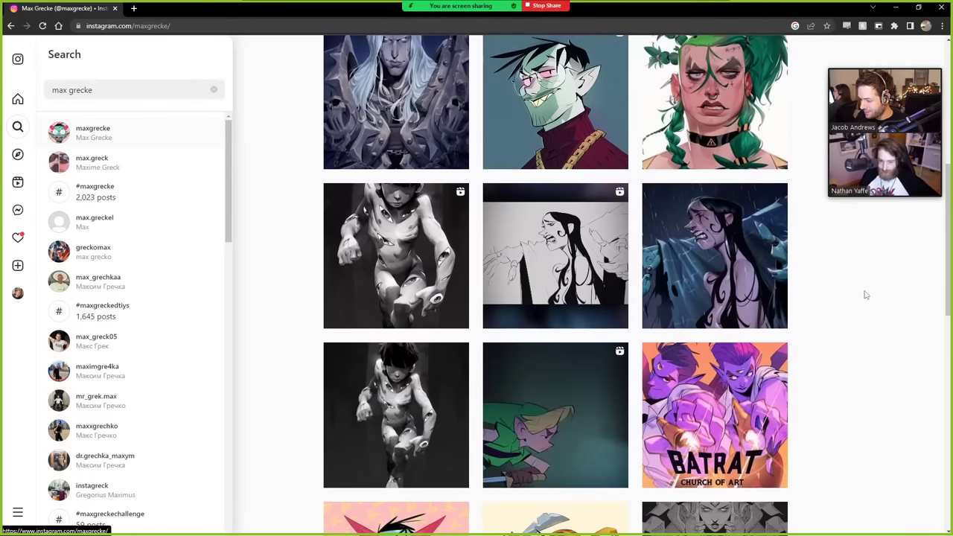
scroll(865, 295, "up", 1)
scroll(866, 295, "up", 2)
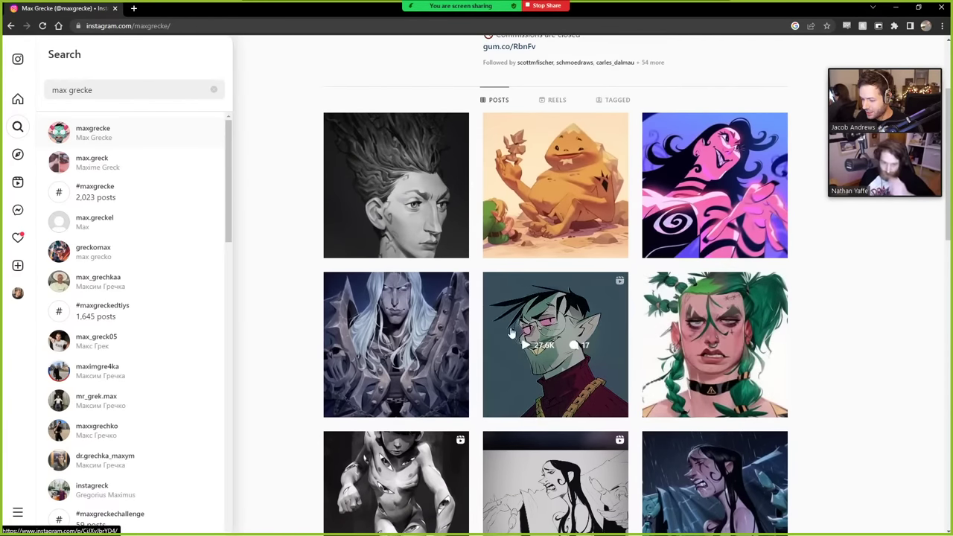
left_click(430, 306)
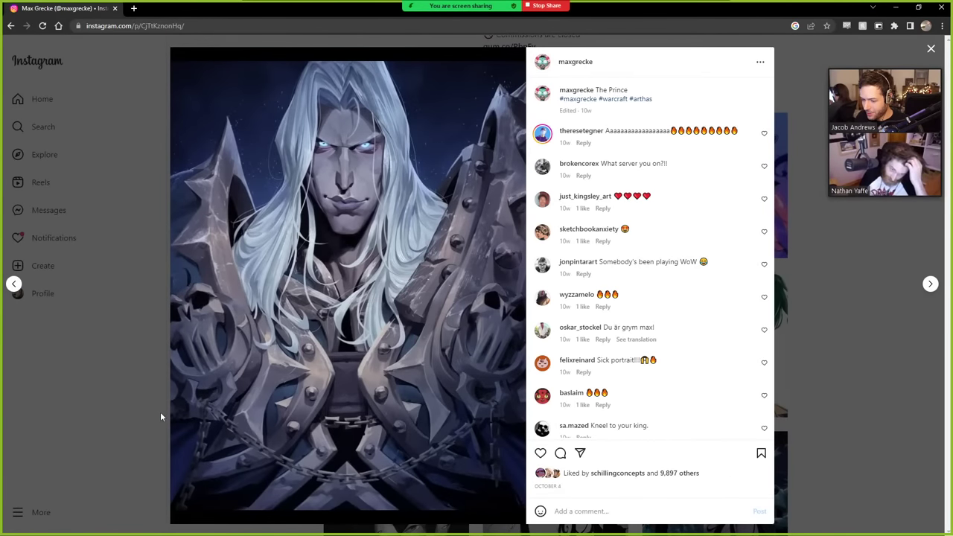
left_click(107, 400)
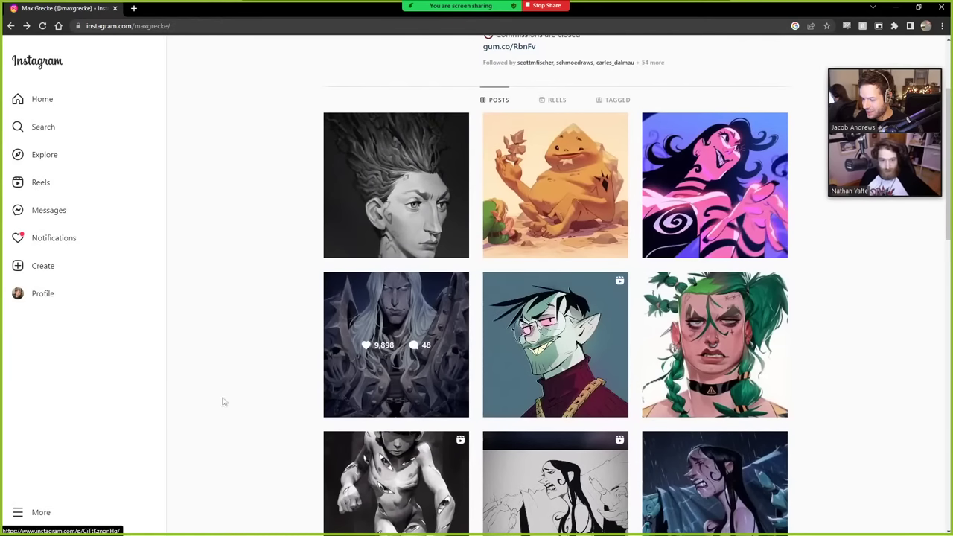
left_click(545, 315)
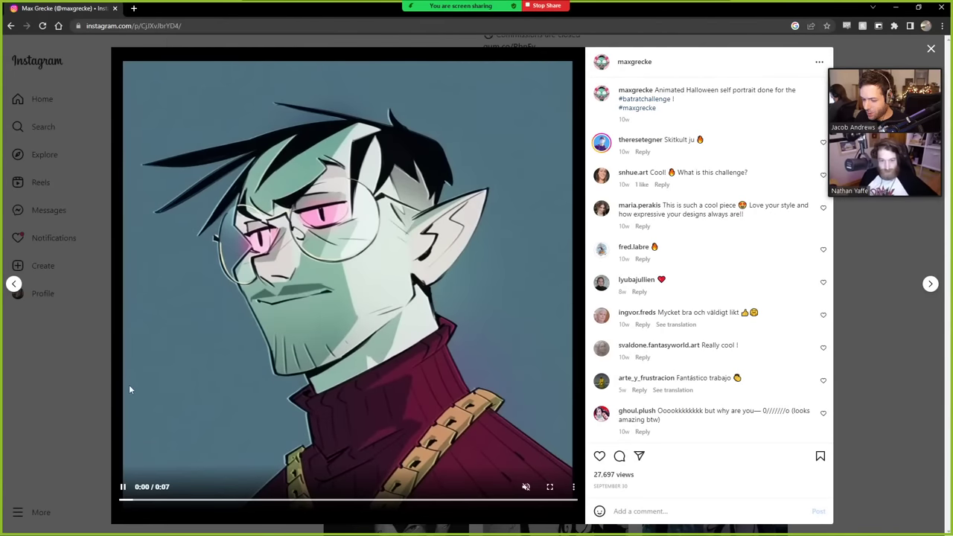
left_click(47, 417)
- Scroll further, preview the BATRAT post, then open the shirtless strongman post
scroll(273, 378, "down", 2)
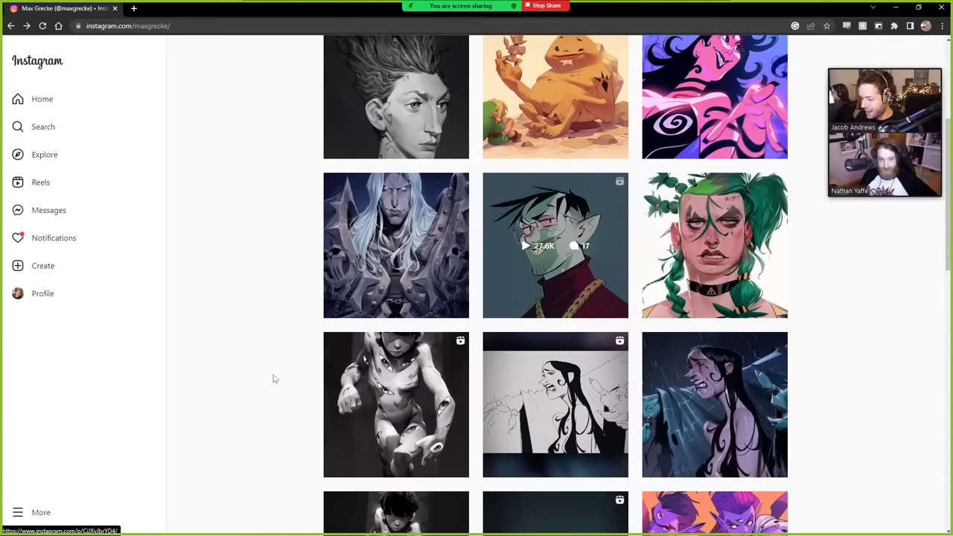
scroll(273, 379, "down", 2)
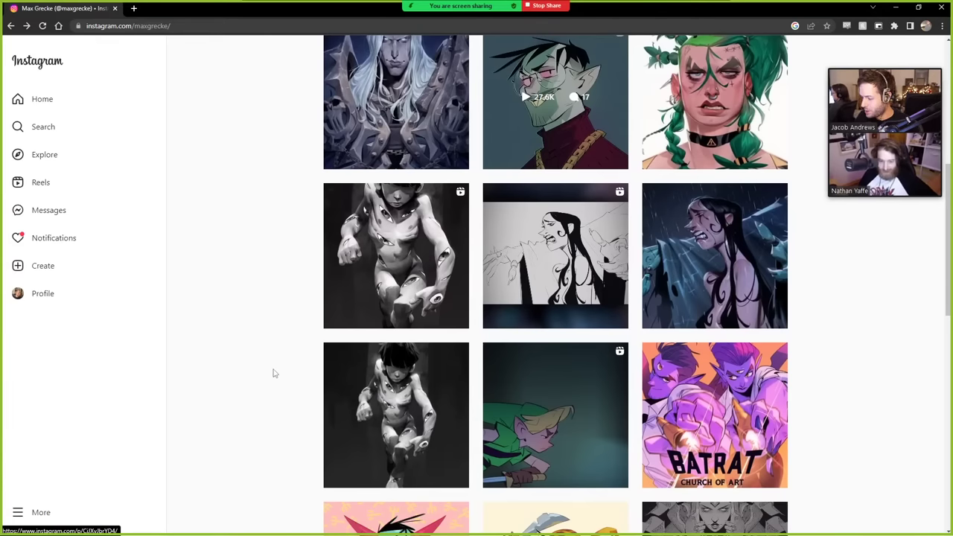
scroll(274, 373, "down", 2)
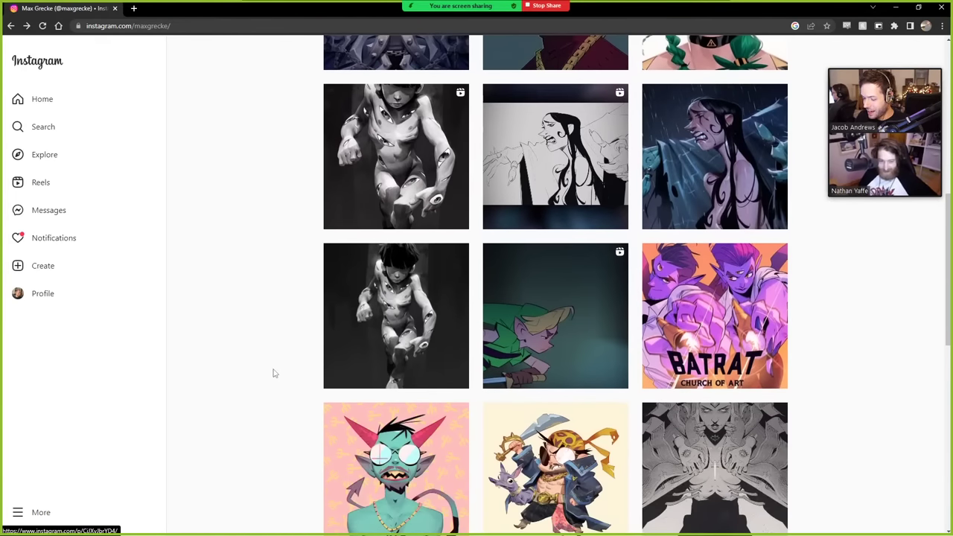
scroll(269, 369, "down", 5)
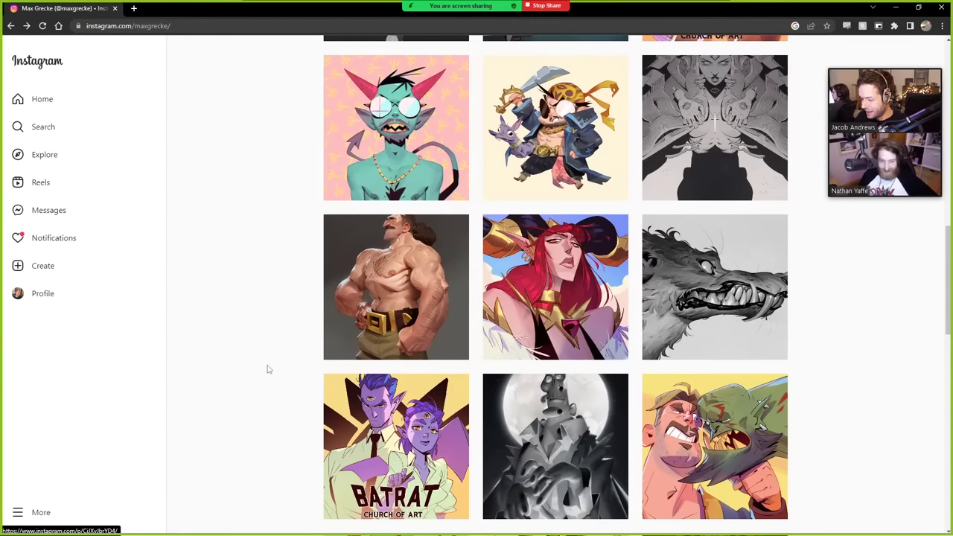
scroll(268, 368, "down", 2)
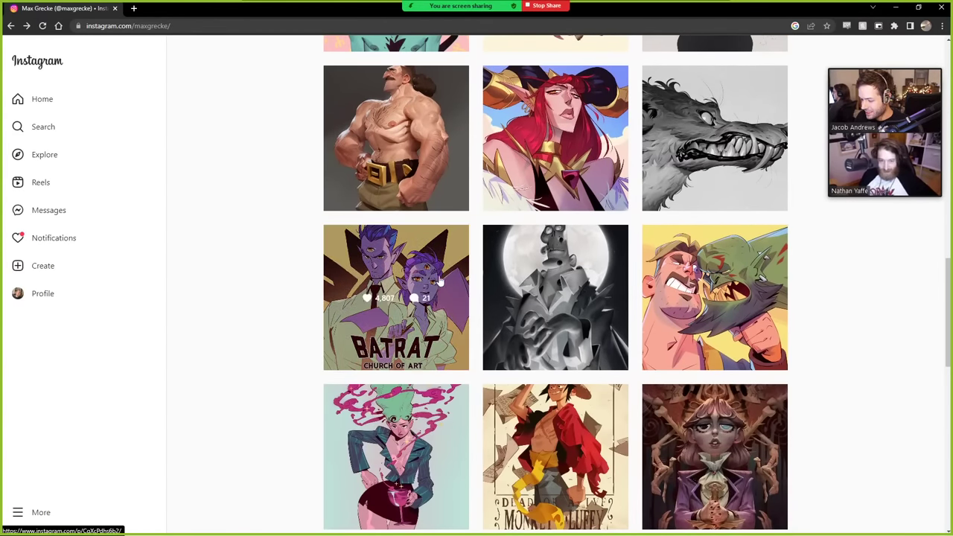
left_click(438, 276)
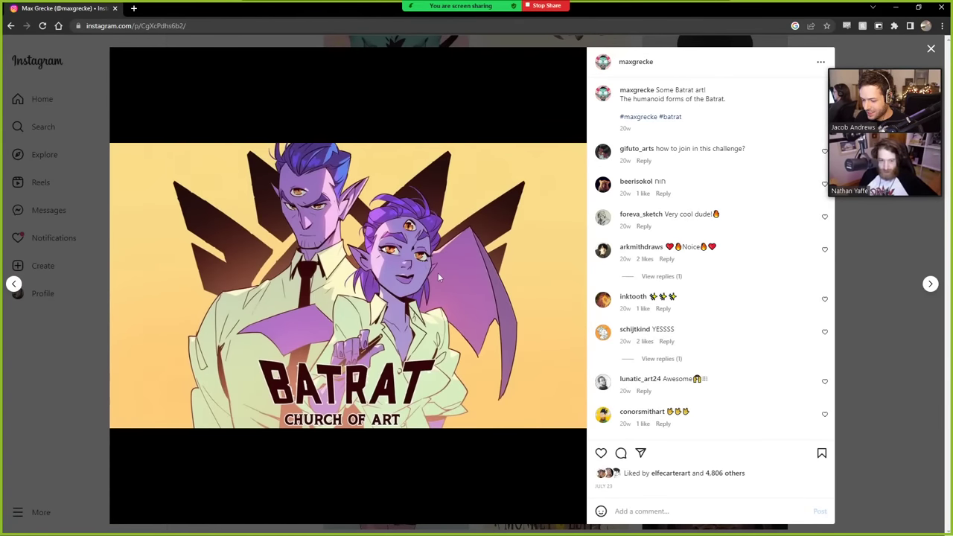
left_click(49, 410)
scroll(67, 410, "up", 1)
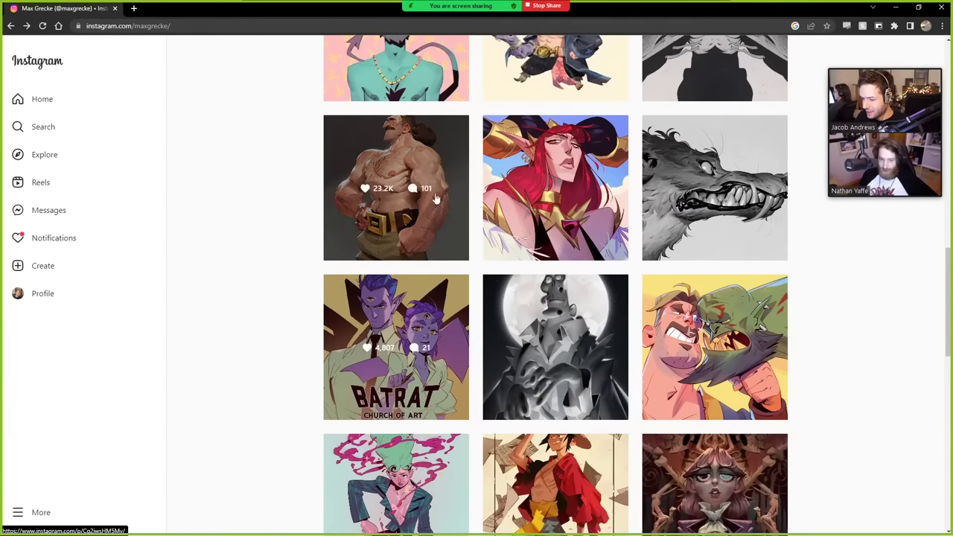
left_click(421, 153)
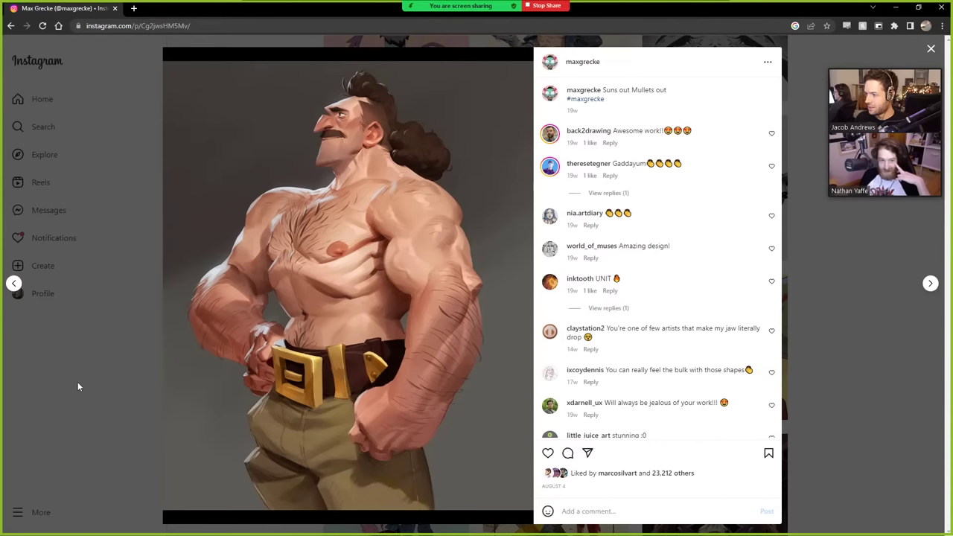
- Close the strongman post and preview the potion woman and Luffy wanted poster posts
left_click(77, 382)
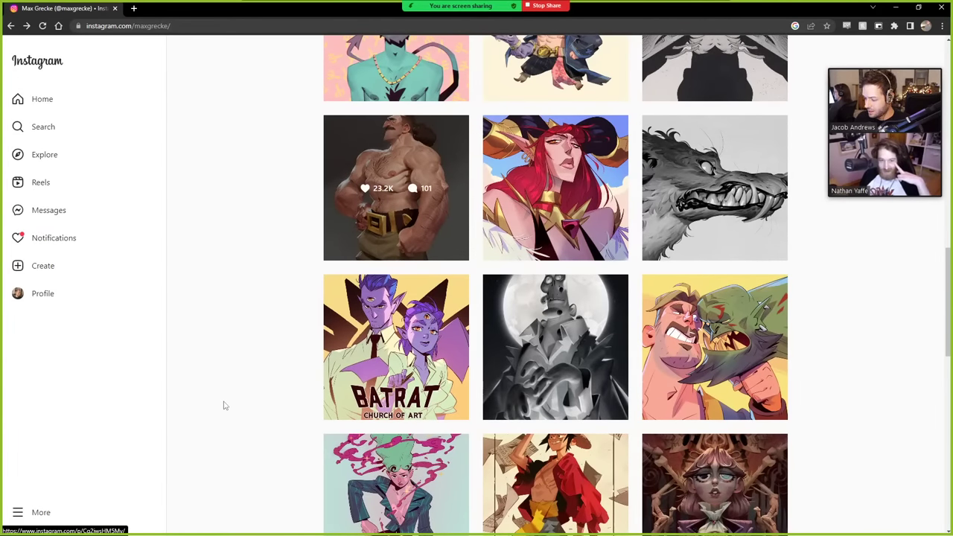
scroll(224, 406, "down", 1)
scroll(225, 406, "down", 1)
scroll(225, 406, "down", 1)
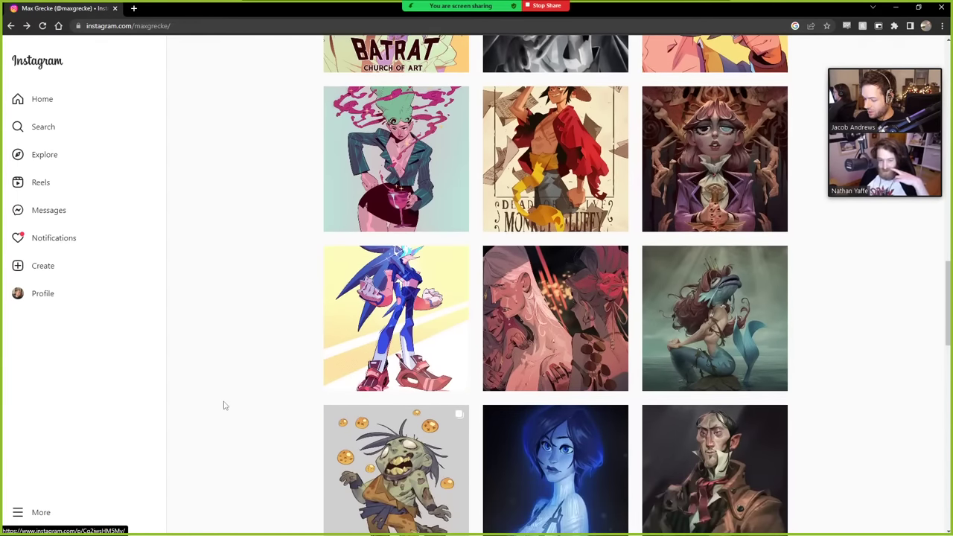
scroll(224, 404, "up", 1)
left_click(400, 243)
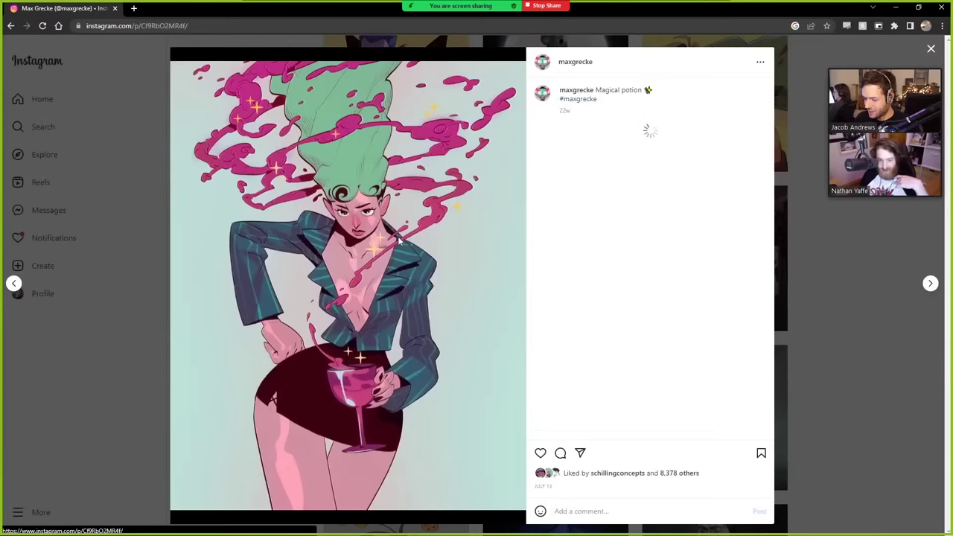
left_click(120, 408)
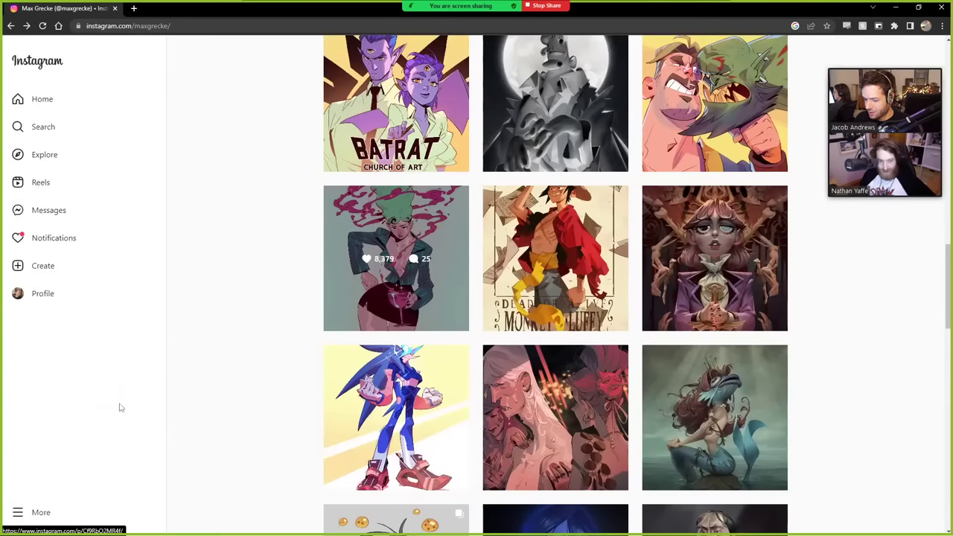
left_click(557, 228)
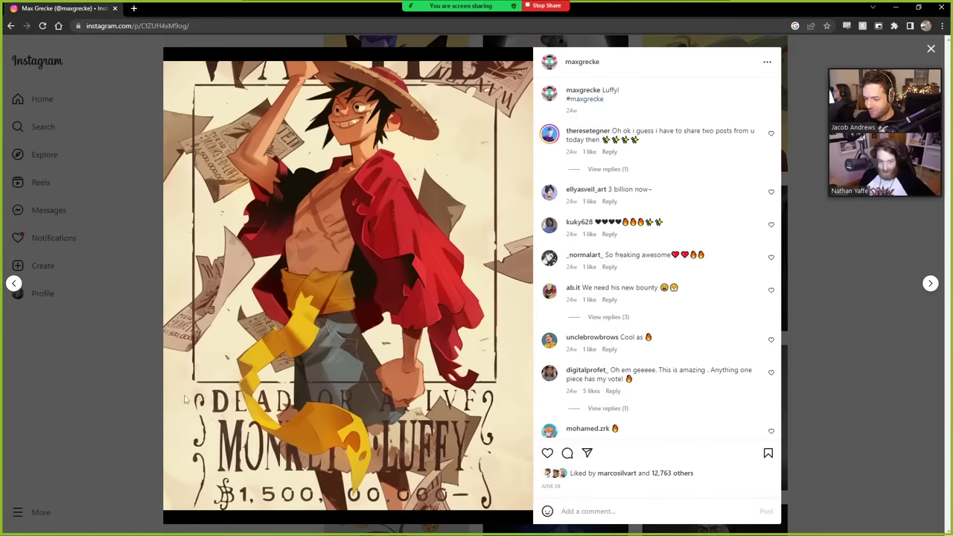
left_click(51, 430)
- Scroll down and preview the blue Cortana portrait post
scroll(672, 326, "down", 1)
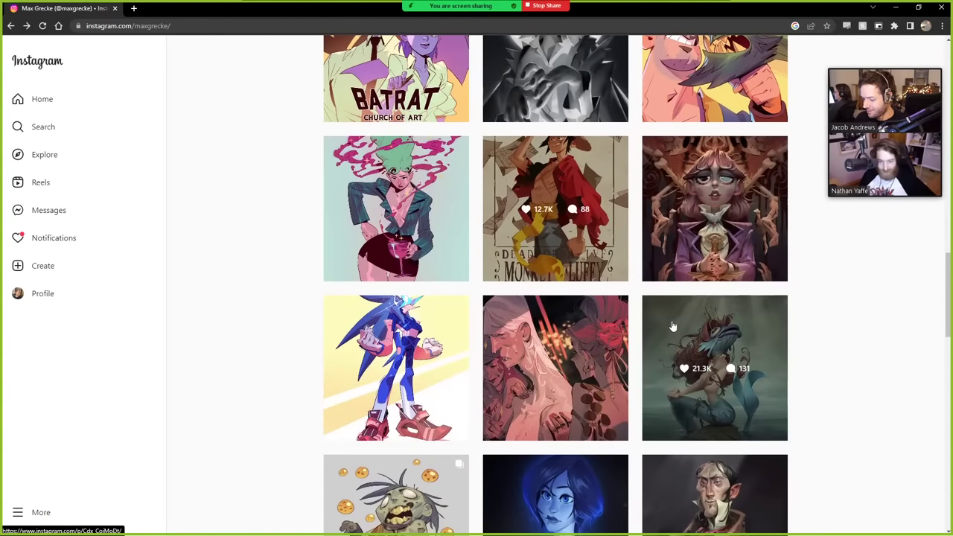
scroll(673, 326, "down", 2)
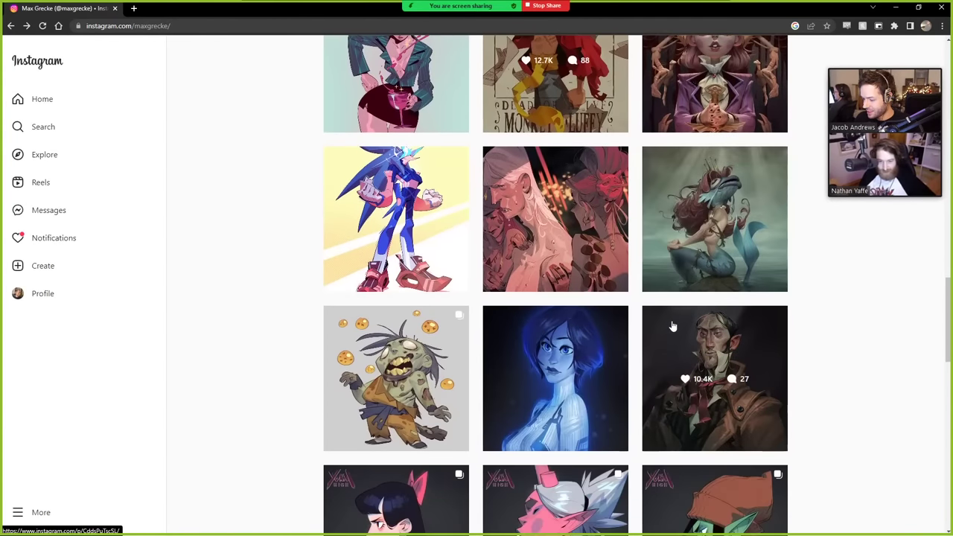
left_click(523, 352)
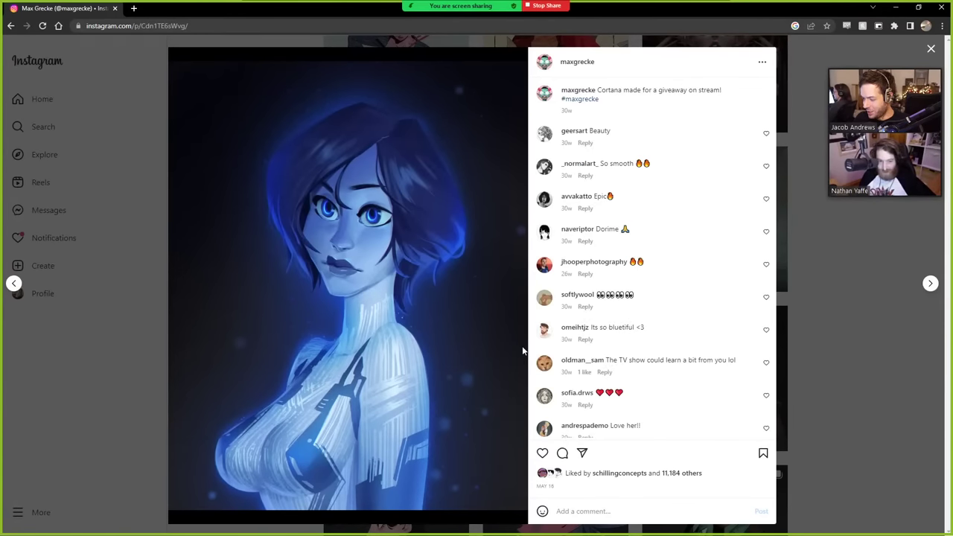
left_click(81, 402)
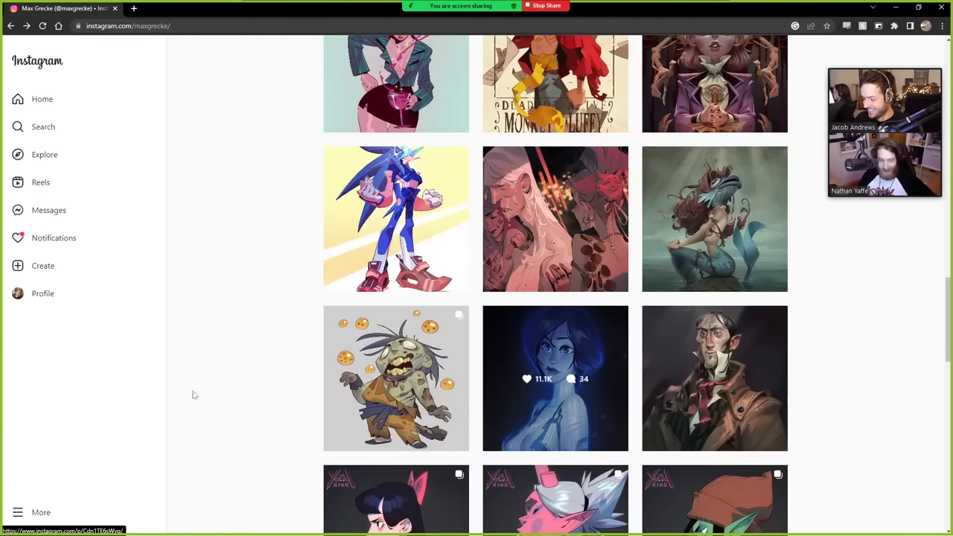
- Reopen the muscular man post, snip its painting, and return to Photoshop
scroll(202, 384, "down", 2)
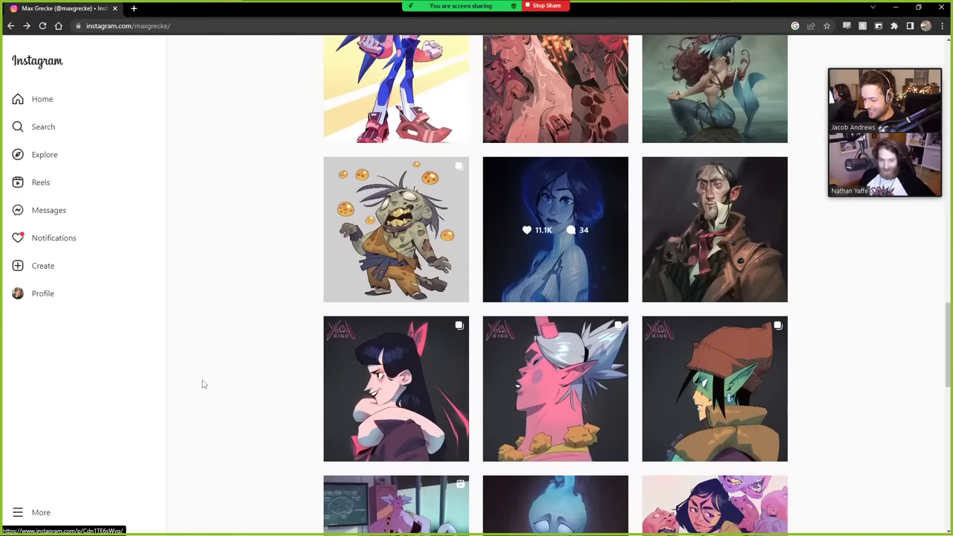
scroll(202, 384, "down", 4)
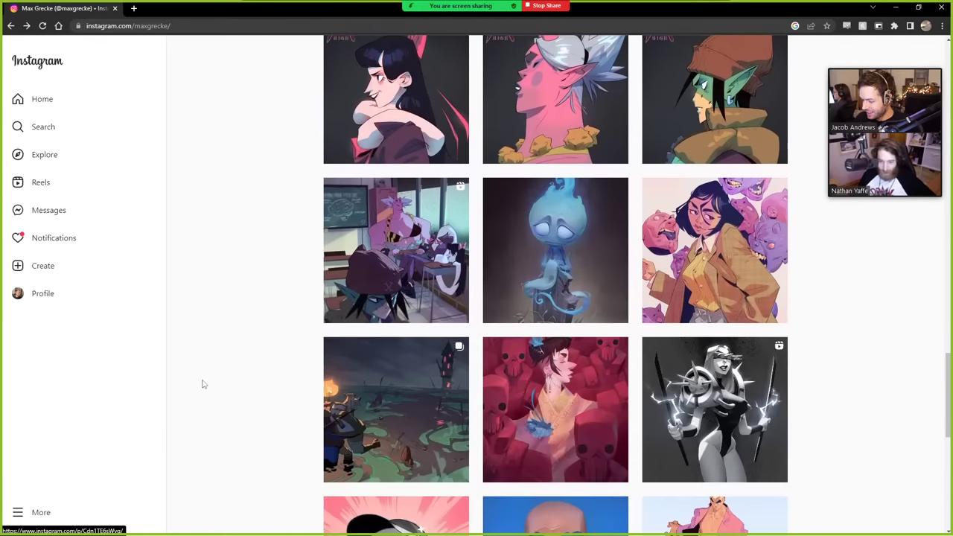
scroll(202, 384, "down", 2)
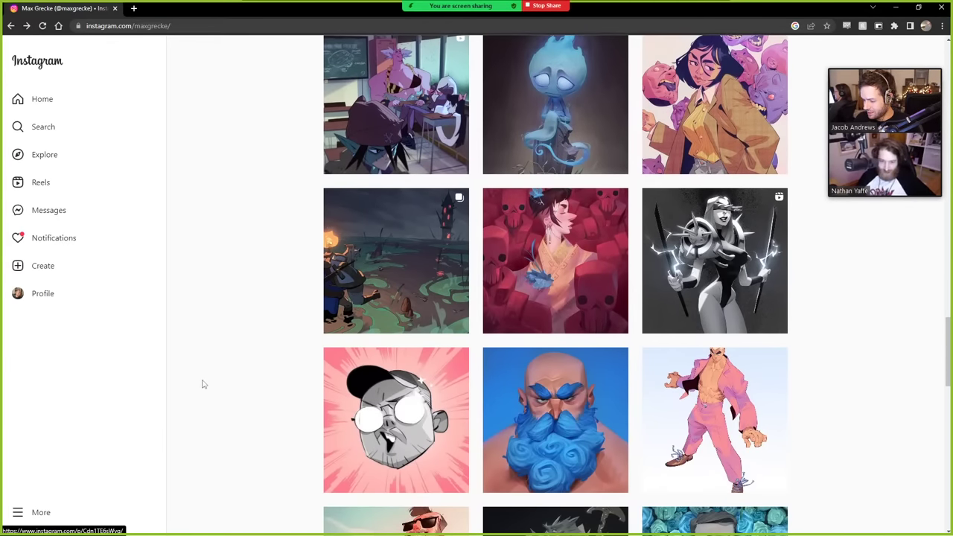
scroll(201, 384, "down", 3)
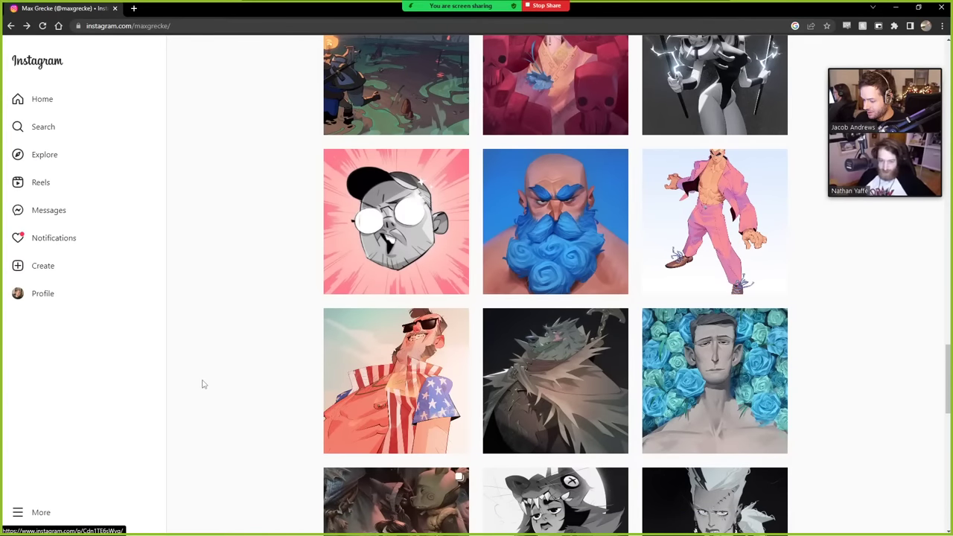
scroll(202, 384, "up", 15)
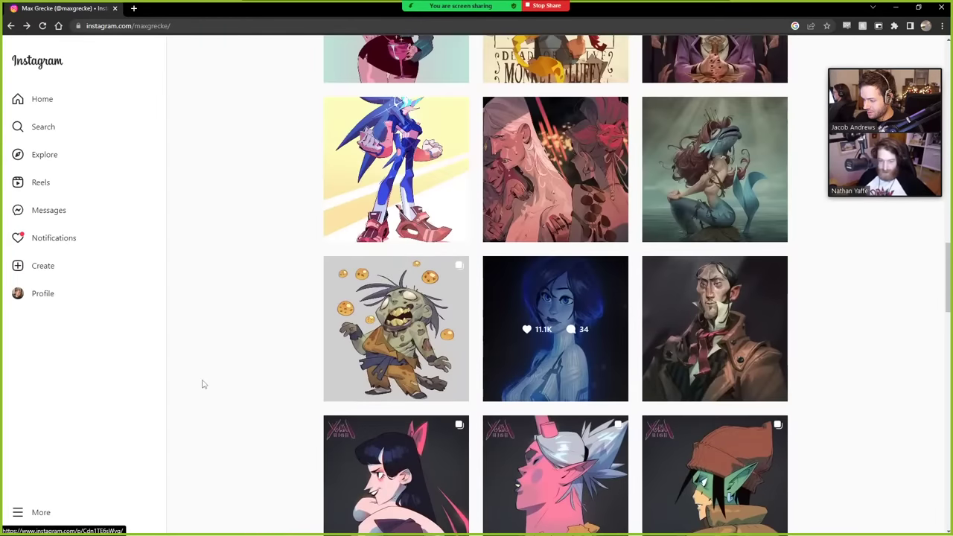
scroll(202, 384, "up", 4)
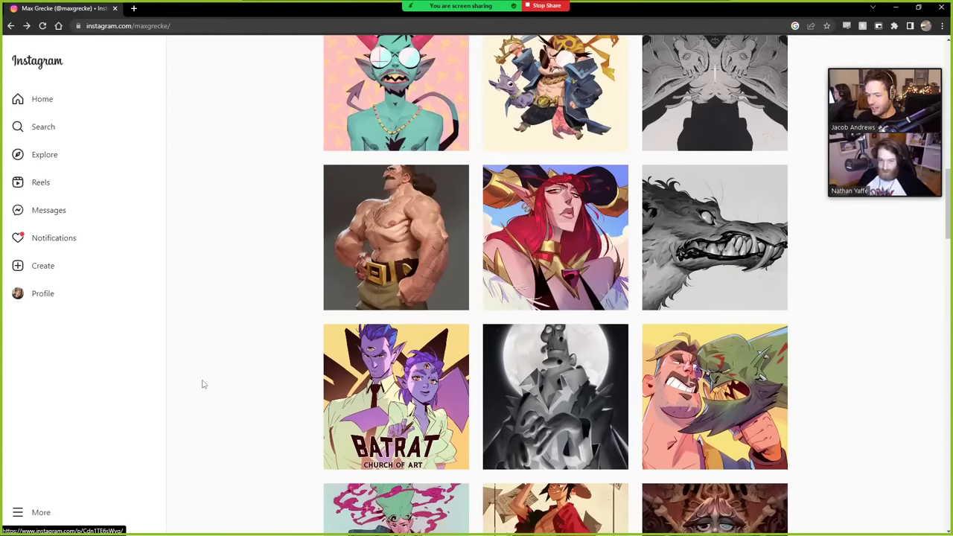
scroll(201, 385, "up", 2)
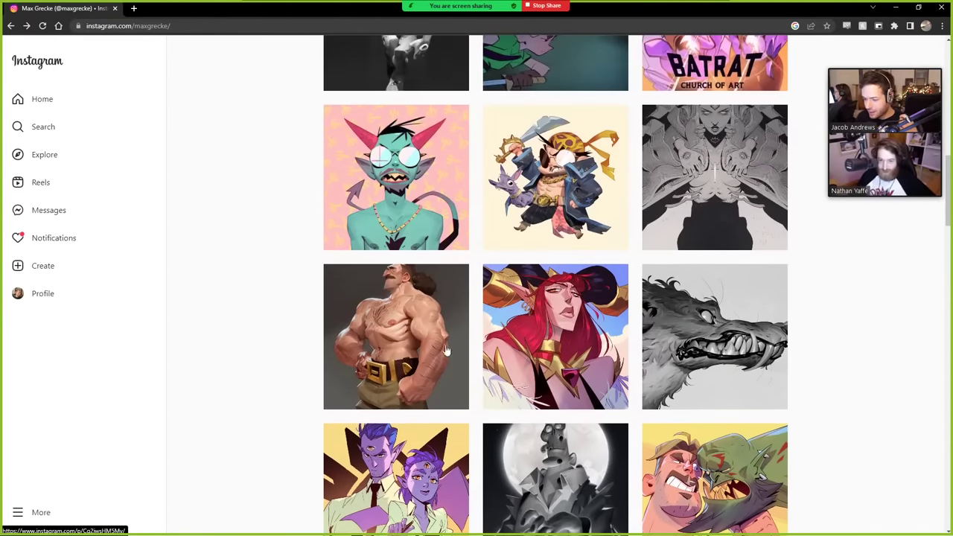
left_click(380, 305)
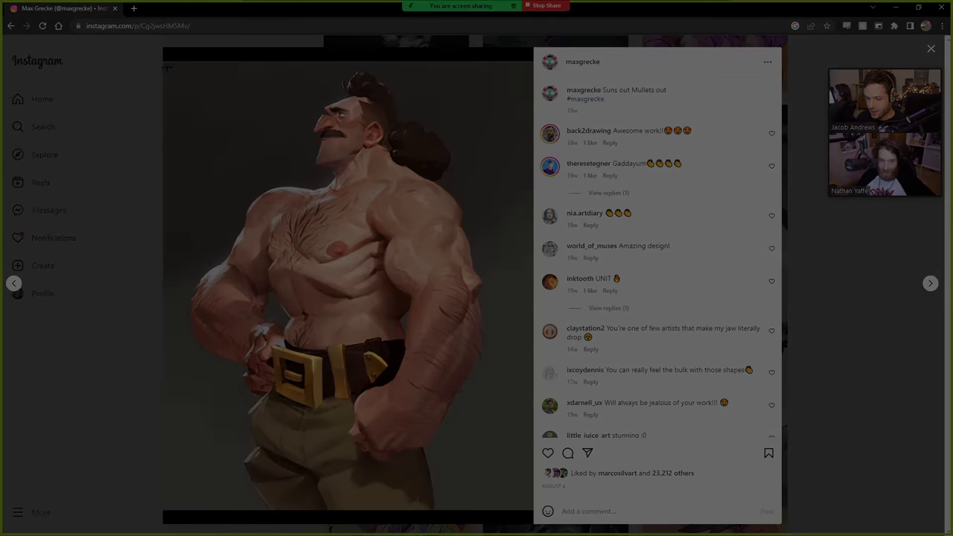
left_click_drag(168, 67, 510, 504)
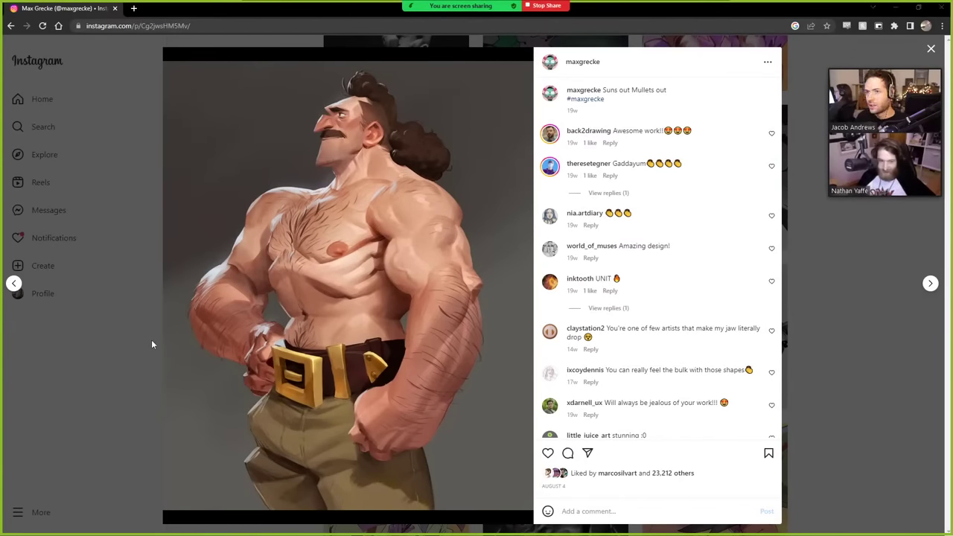
key("alt+Tab")
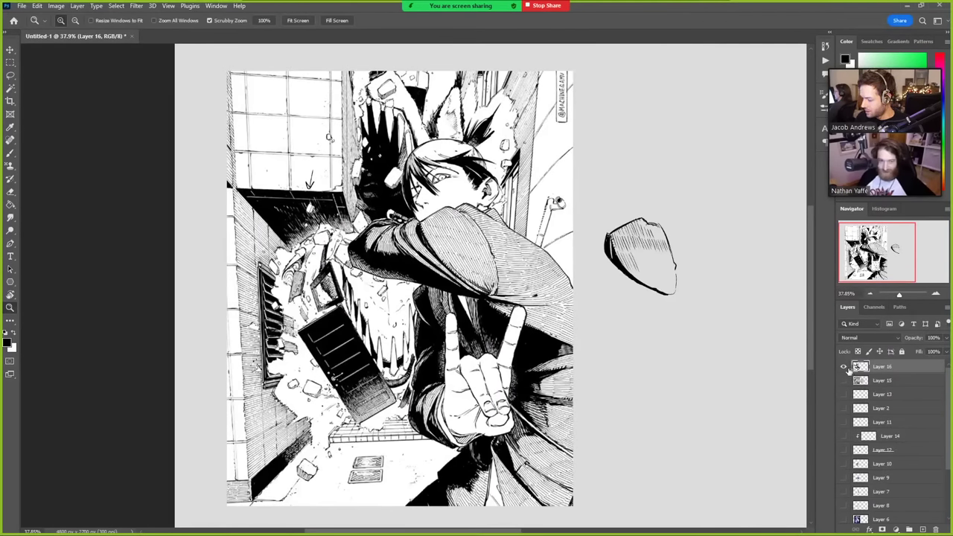
- Hide Layer 16, paste the snipped painting, and enlarge it across the canvas's left side
left_click(844, 367)
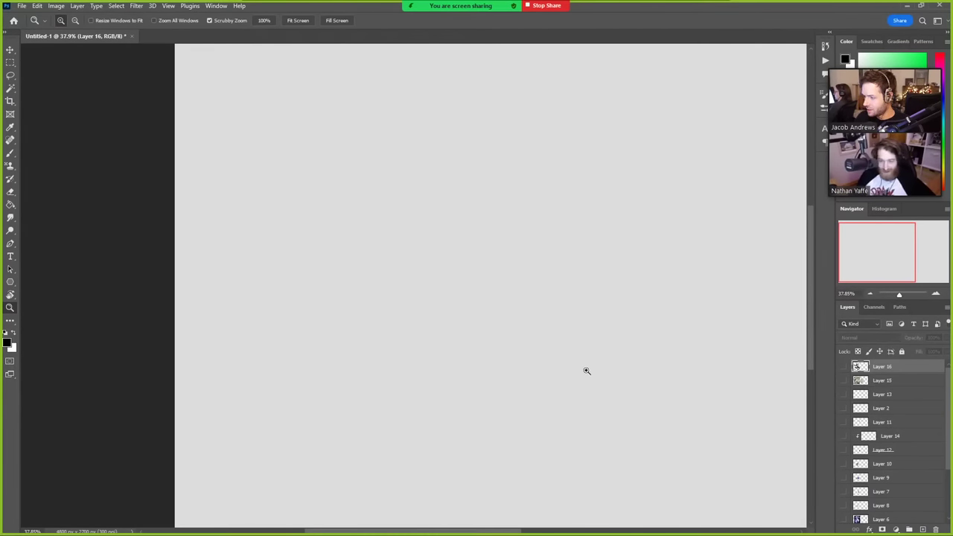
key("ctrl+v")
key("ctrl+t")
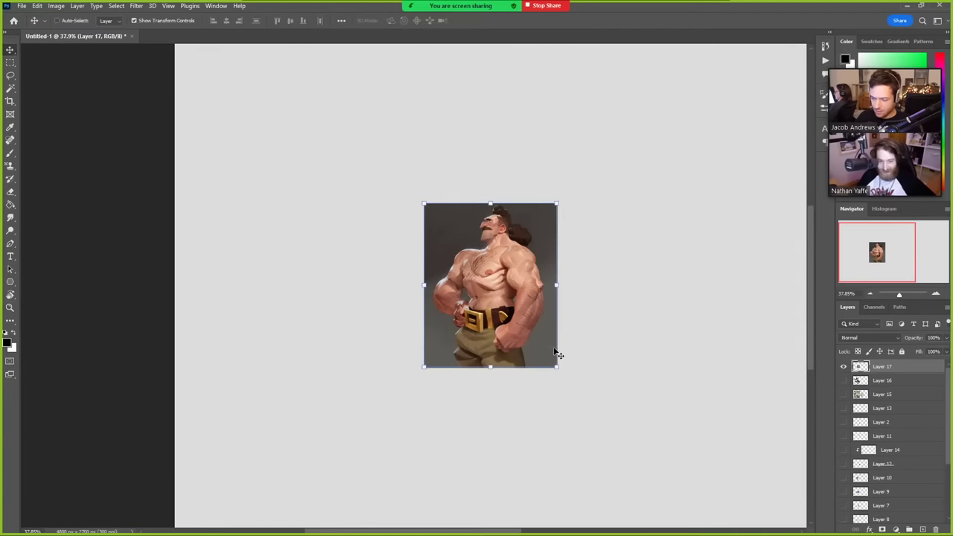
left_click_drag(557, 364, 664, 470)
left_click_drag(638, 425, 424, 357)
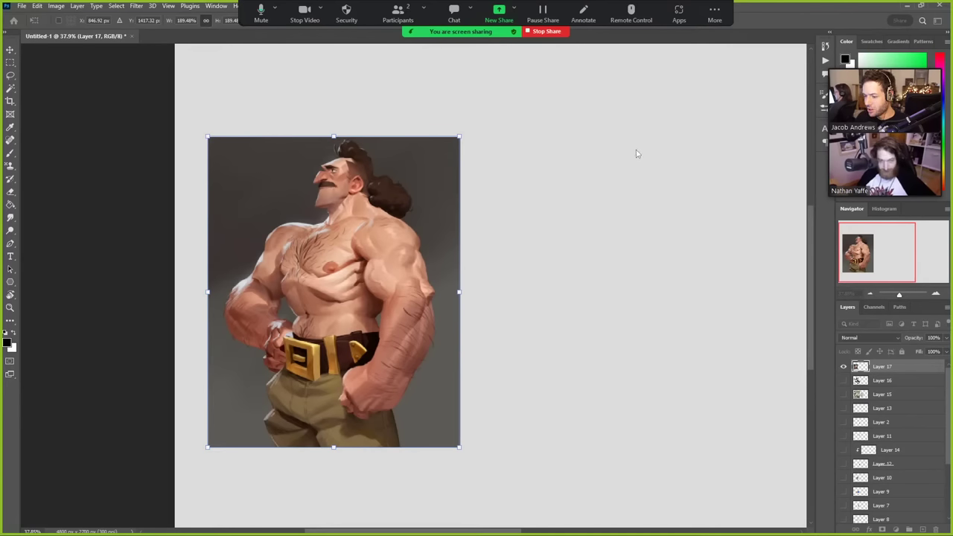
key("z")
left_click_drag(544, 213, 408, 228)
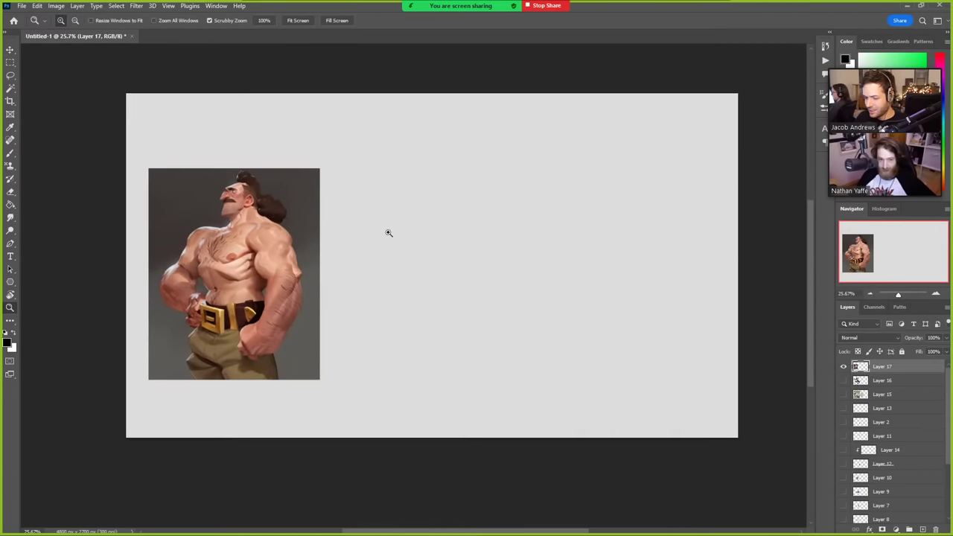
key("ctrl+0")
key("v")
key("ctrl+t")
left_click_drag(333, 283, 416, 278)
left_click(492, 21)
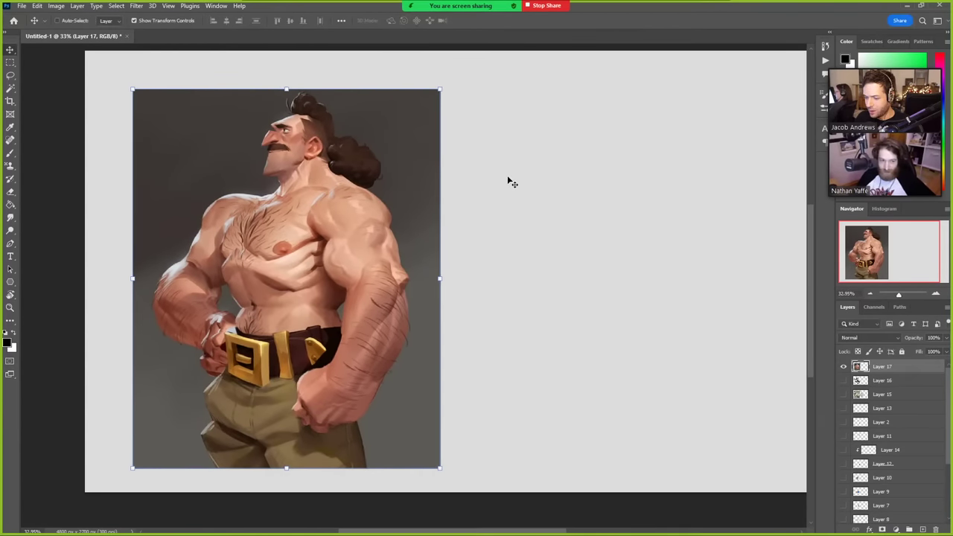
- Zoom in on the painting and fade its layer to about 28% opacity
key("z")
left_click_drag(394, 201, 425, 188)
left_click_drag(505, 208, 456, 235)
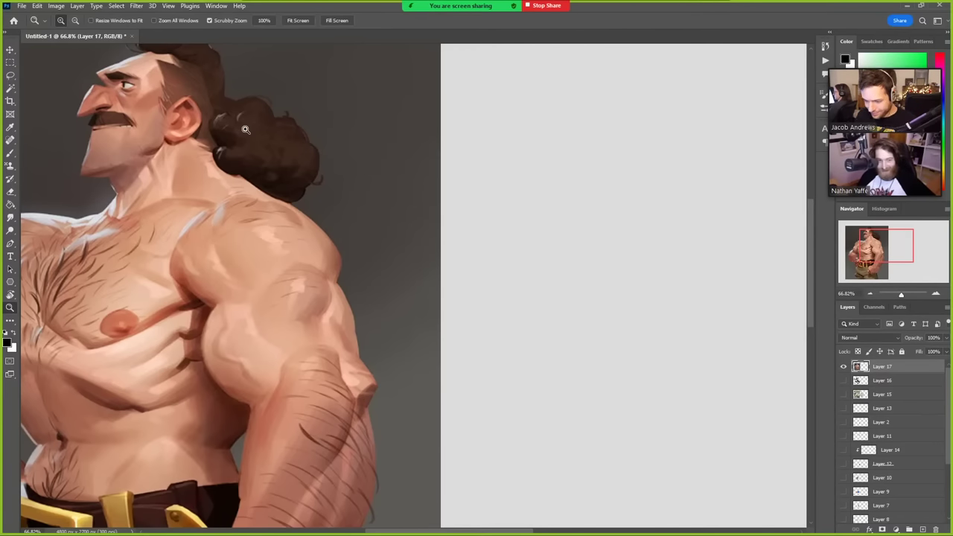
mouse_move(451, 301)
left_mouse_down()
mouse_move(528, 359)
mouse_move(603, 372)
left_mouse_up()
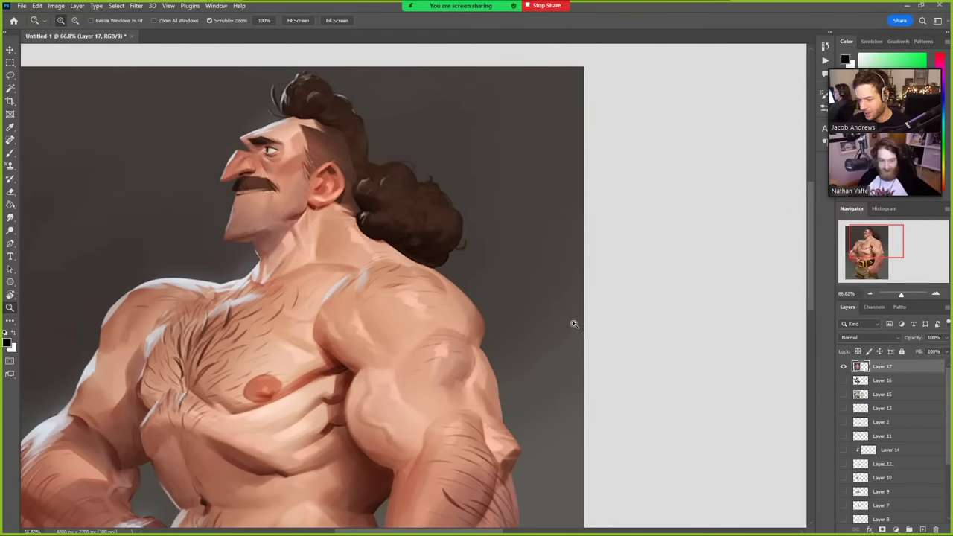
left_click_drag(566, 312, 543, 311)
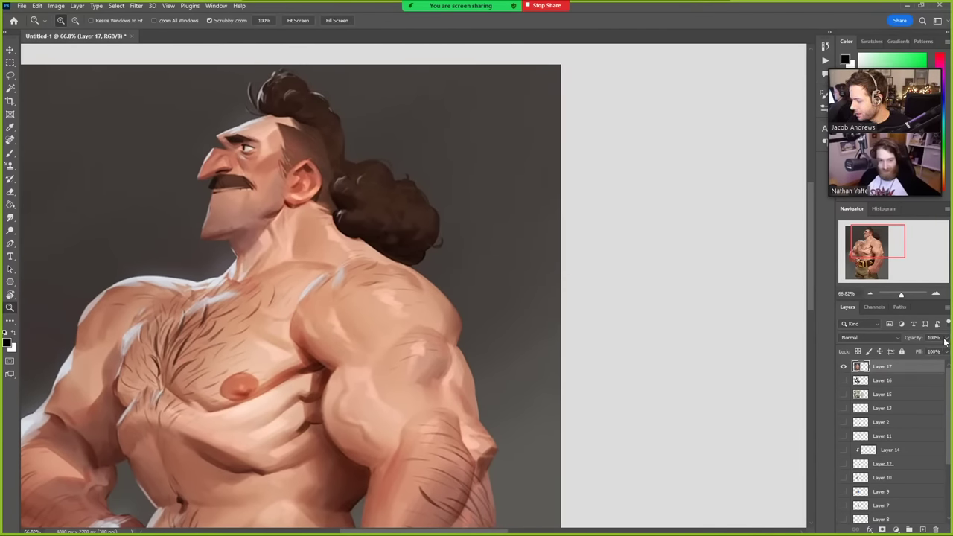
left_click_drag(946, 339, 913, 350)
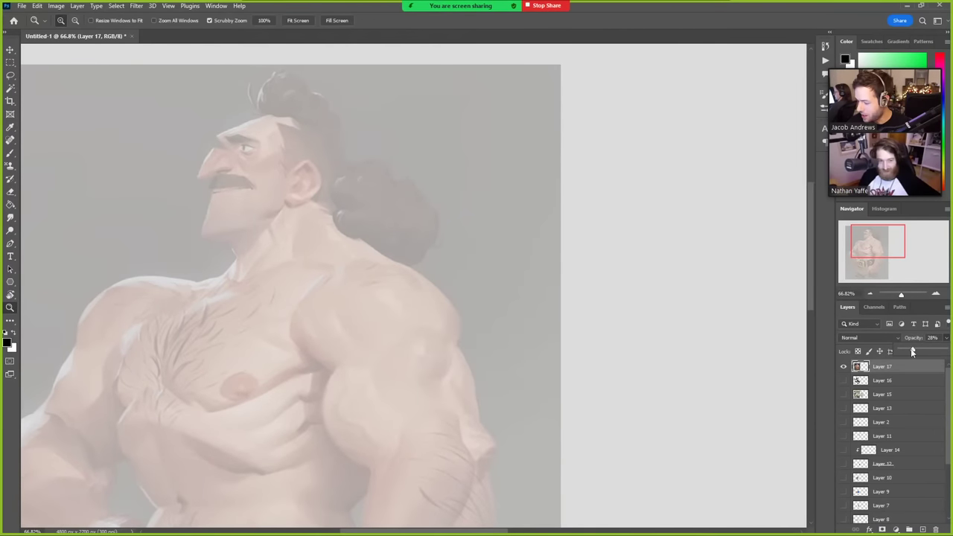
- Add a new layer (Layer 18) and set the foreground colour to bright red
left_click(923, 529)
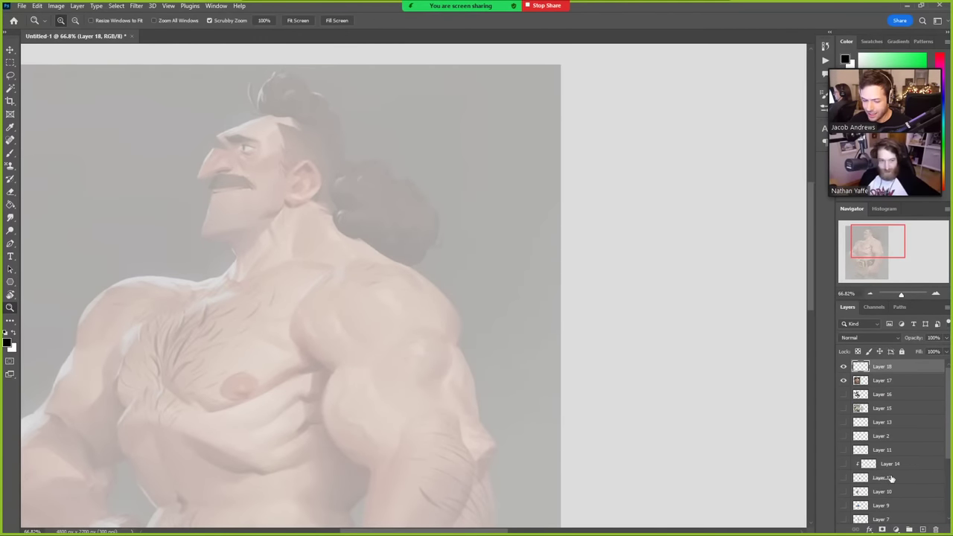
left_click(8, 344)
left_click_drag(622, 231, 678, 180)
left_click(712, 211)
- Sketch red head construction lines: chin-to-brow, chin-to-neck, head box top, nose, ear and mouth edge
key("z")
scroll(563, 234, "down", 1)
scroll(335, 130, "up", 4)
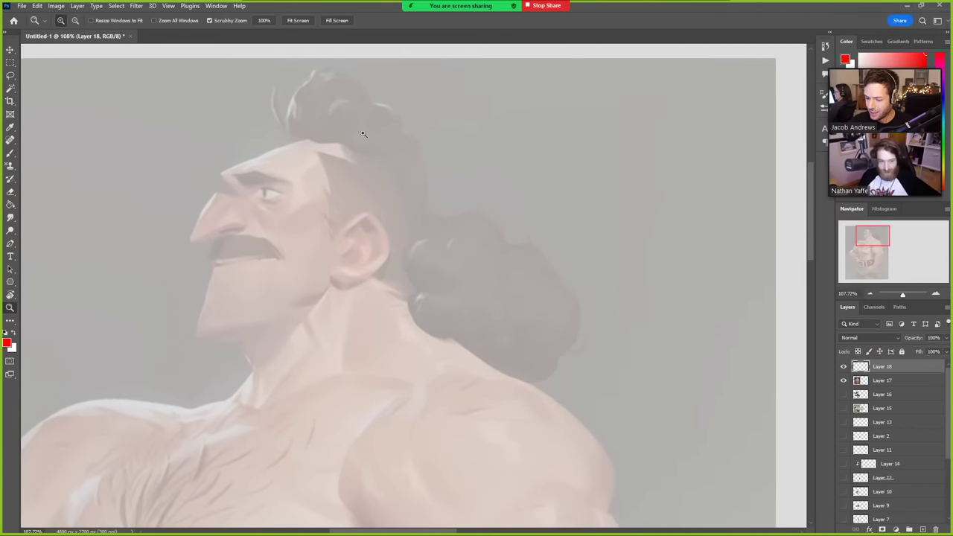
left_click_drag(454, 253, 525, 320)
key("b")
mouse_move(257, 338)
left_mouse_down()
mouse_move(286, 274)
mouse_move(312, 335)
left_mouse_up()
key("ctrl+z")
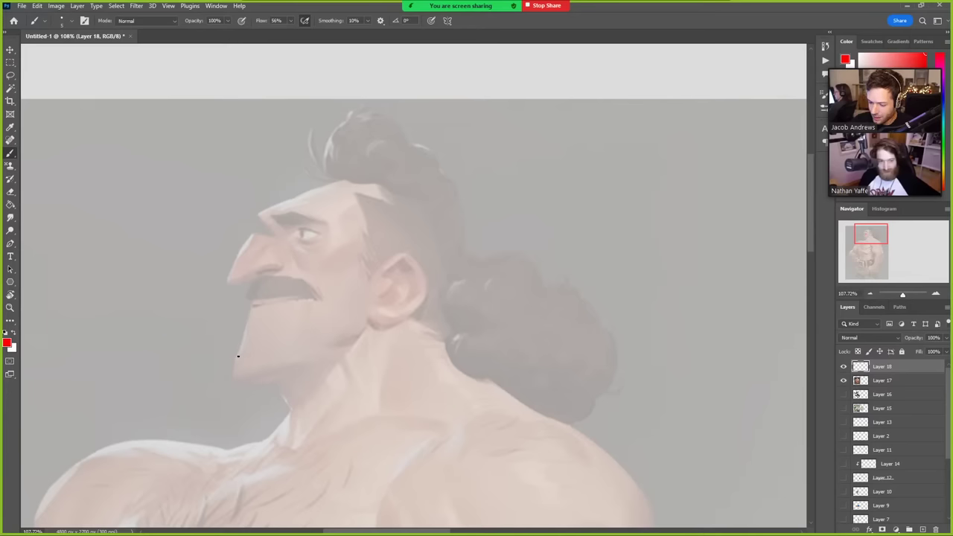
left_click_drag(229, 386, 292, 185)
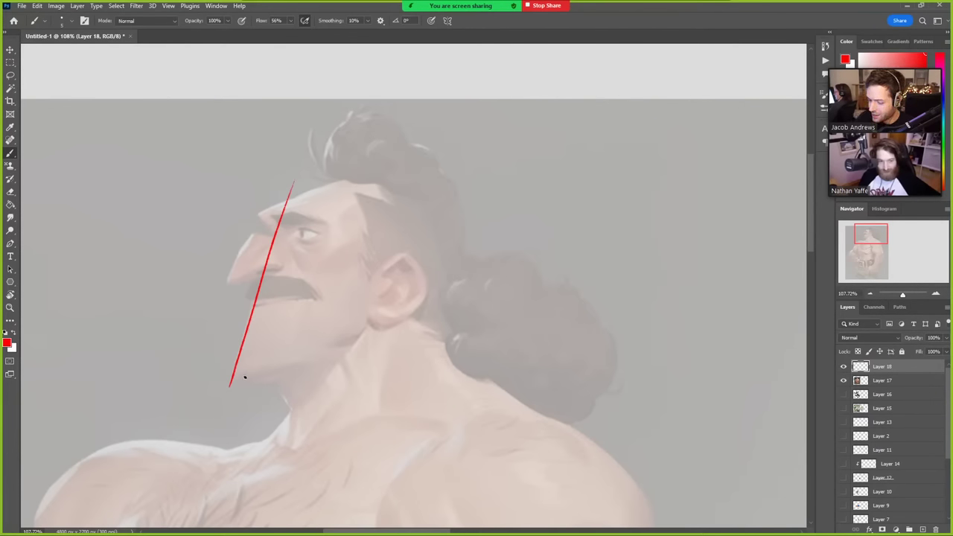
left_click(229, 386)
left_click(440, 318, "shift")
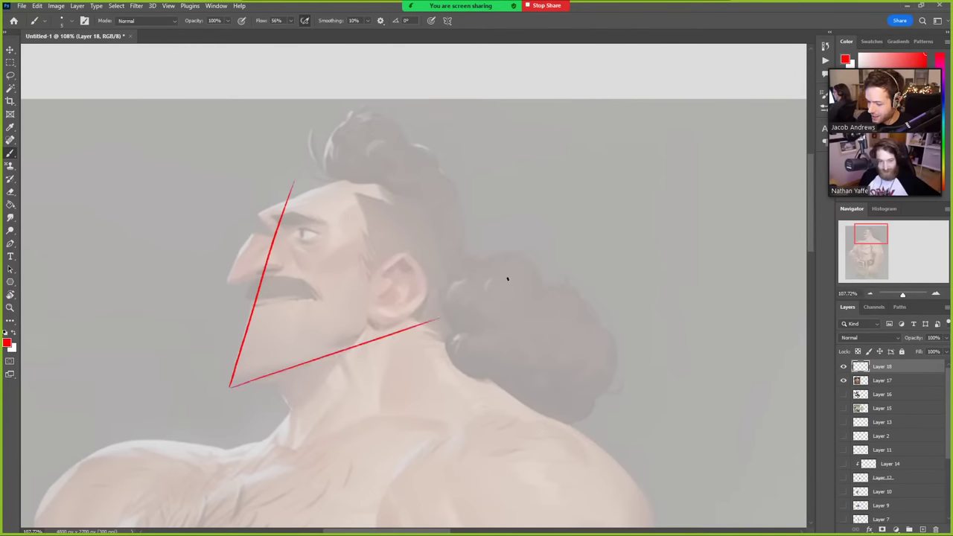
mouse_move(291, 183)
left_mouse_down()
mouse_move(367, 171)
mouse_move(449, 293)
mouse_move(440, 319)
left_mouse_up()
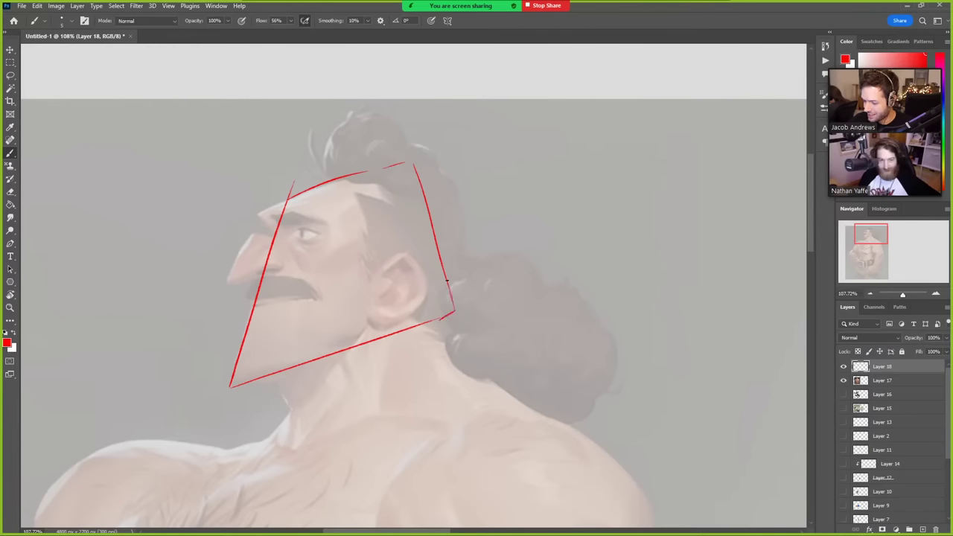
mouse_move(286, 201)
left_mouse_down()
mouse_move(255, 215)
mouse_move(273, 230)
mouse_move(251, 234)
mouse_move(229, 285)
mouse_move(262, 271)
left_mouse_up()
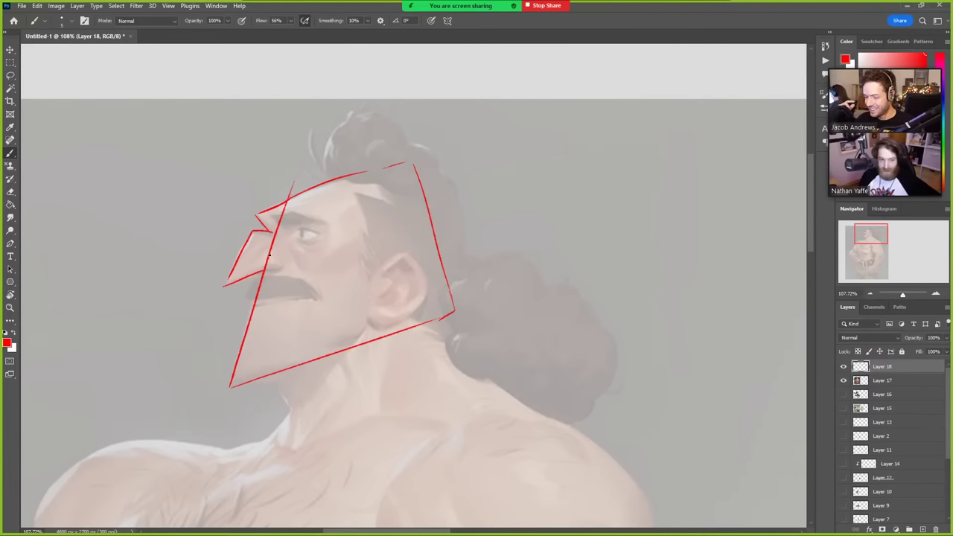
mouse_move(366, 313)
left_mouse_down()
mouse_move(378, 268)
mouse_move(421, 249)
mouse_move(408, 254)
mouse_move(423, 294)
mouse_move(426, 283)
mouse_move(370, 320)
left_mouse_up()
mouse_move(259, 272)
left_mouse_down()
mouse_move(247, 295)
mouse_move(254, 306)
mouse_move(231, 386)
left_mouse_up()
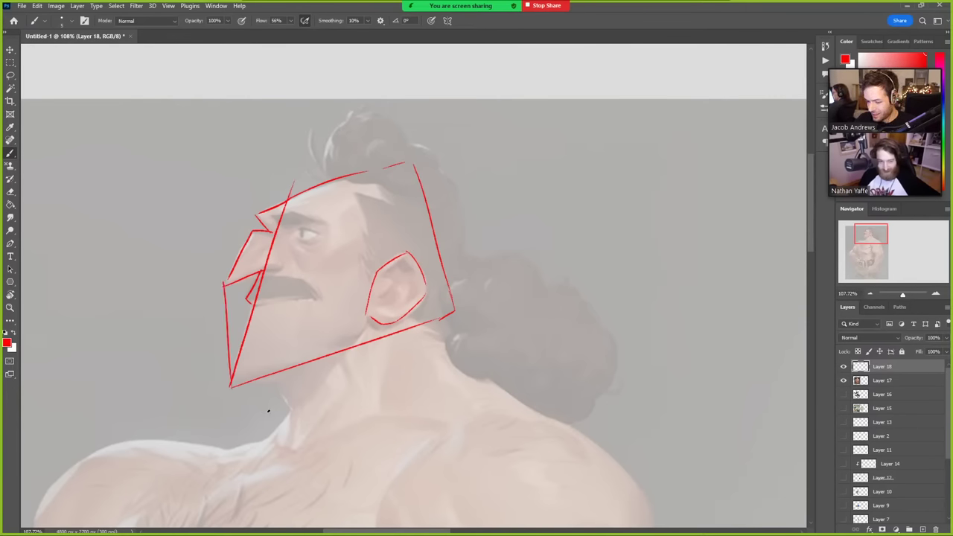
scroll(254, 298, "up", 5)
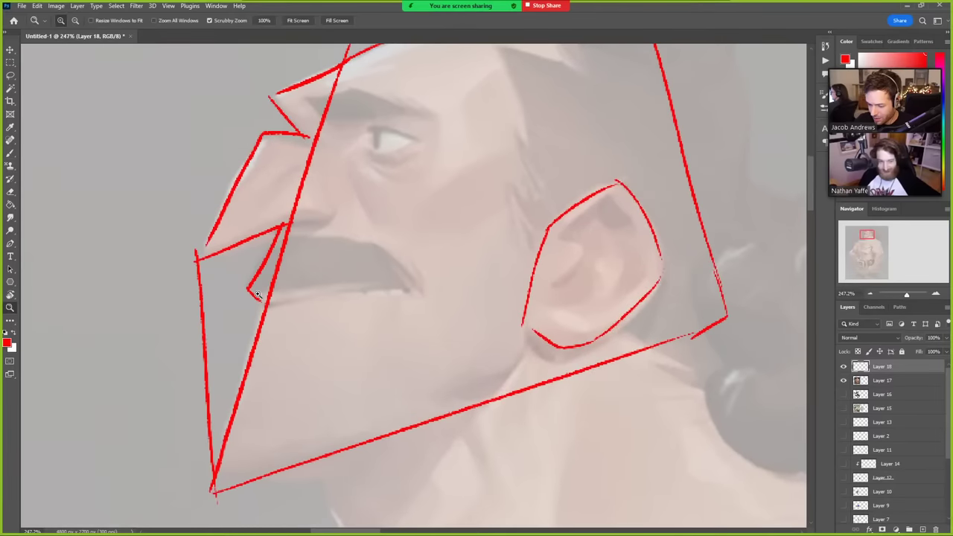
left_click_drag(249, 288, 255, 313)
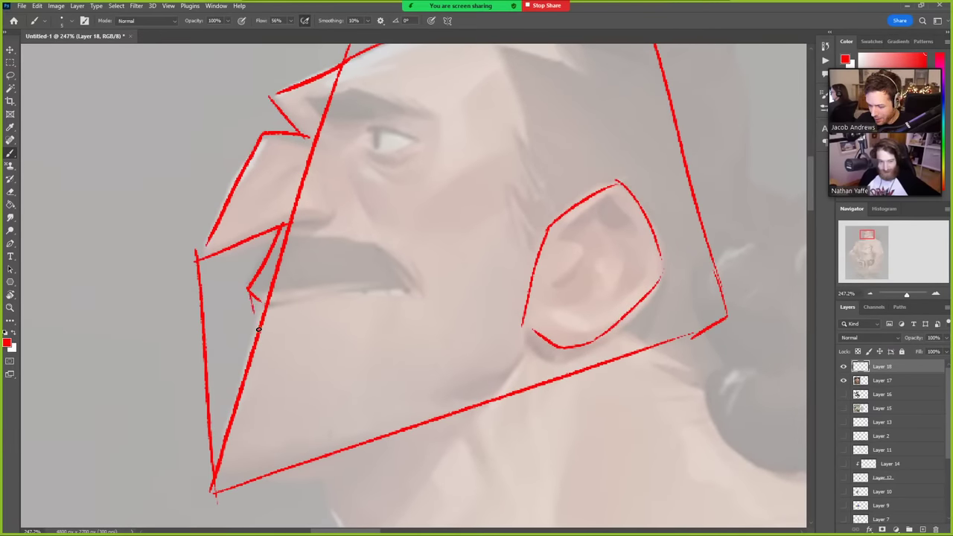
key("ctrl+z")
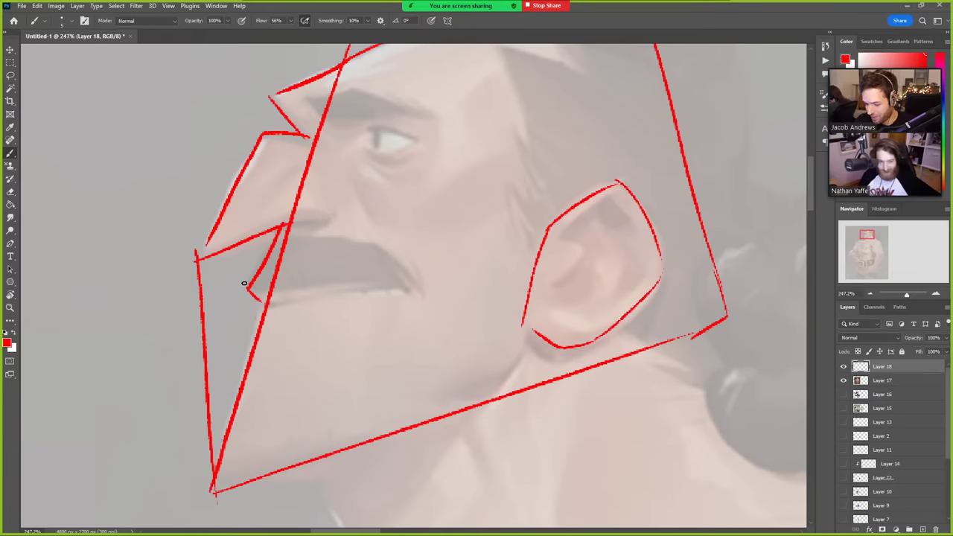
left_click_drag(240, 270, 255, 339)
- Draw red neck lines below the jaw and ear, joining them to the top-of-shoulder curve
key("z")
scroll(398, 259, "down", 1)
scroll(440, 261, "down", 4)
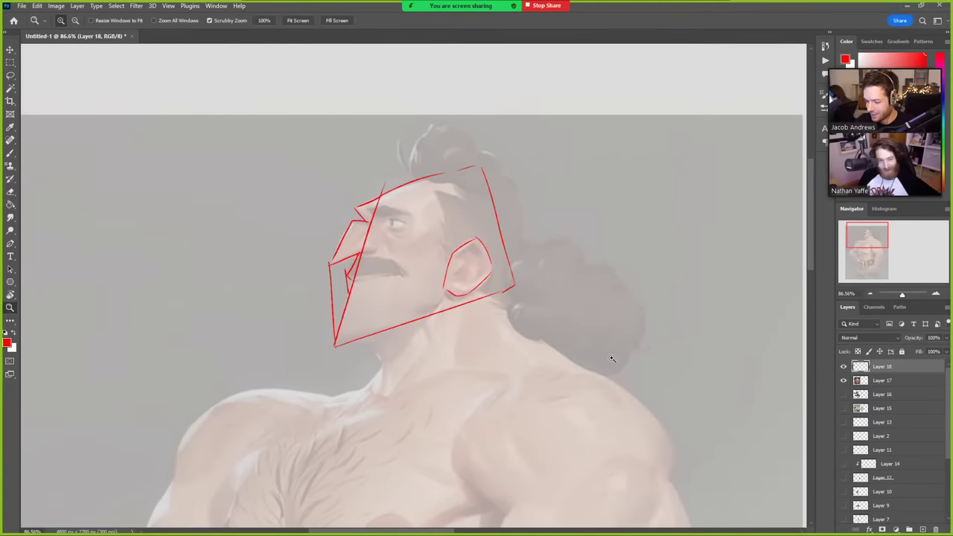
left_click_drag(611, 415, 517, 427)
key("b")
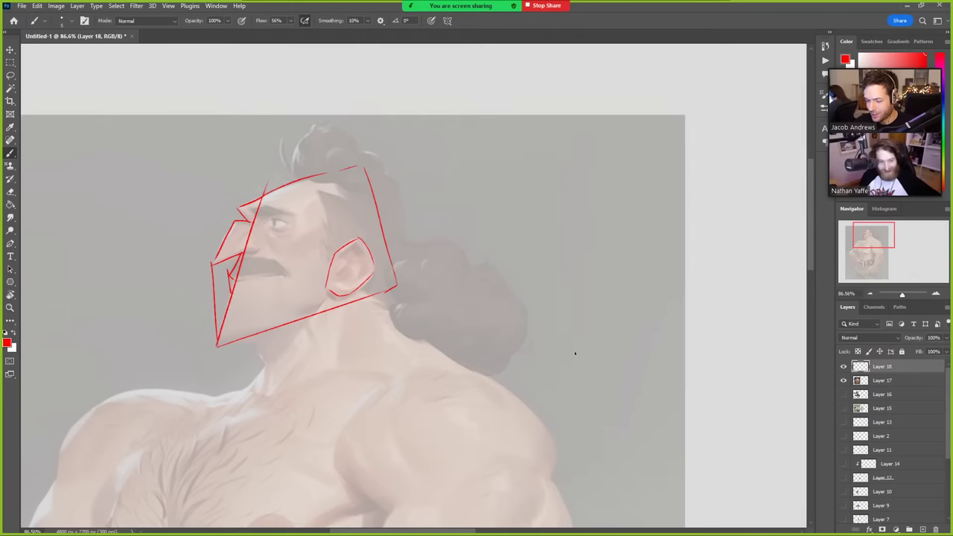
key("ctrl")
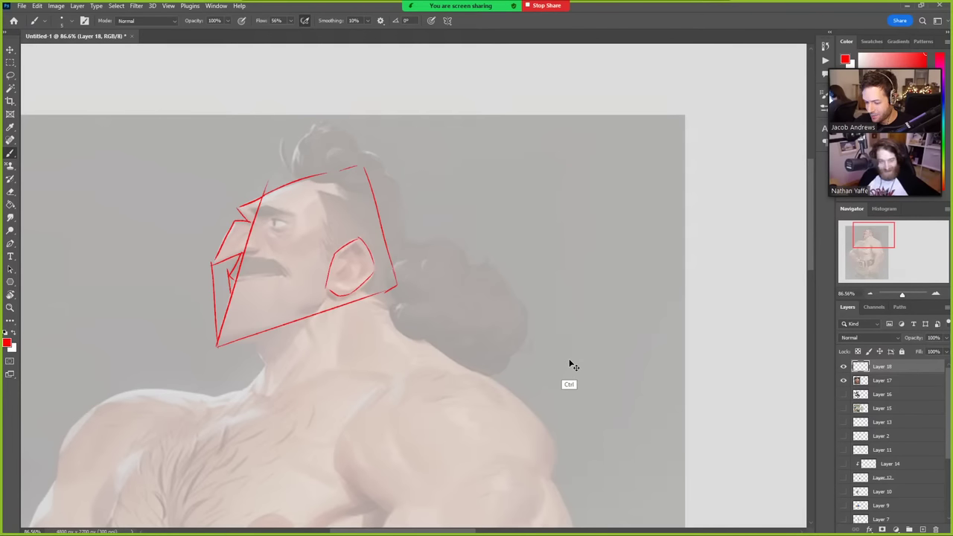
key("ctrl+space")
mouse_move(563, 379)
left_mouse_down()
mouse_move(524, 436)
mouse_move(494, 410)
left_mouse_up()
left_click_drag(295, 314, 304, 331)
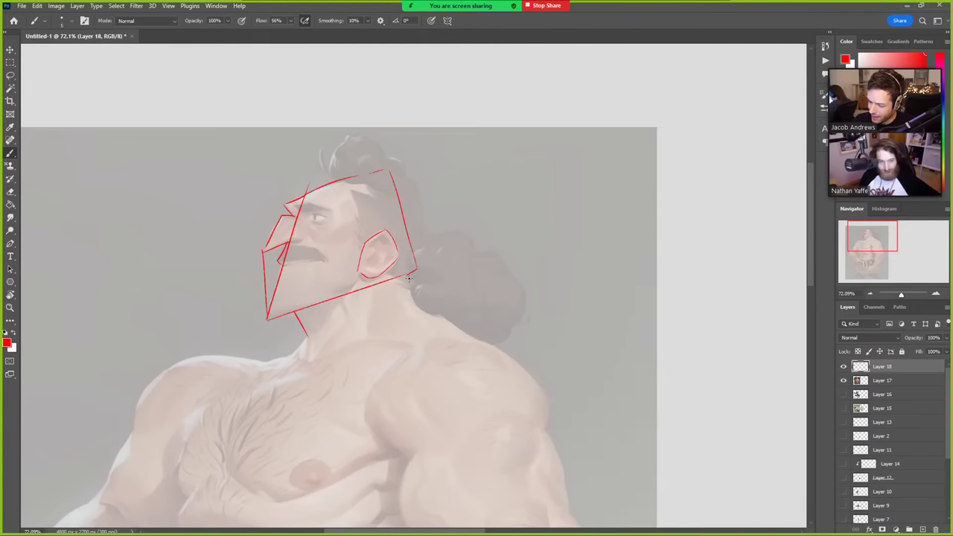
left_click_drag(393, 259, 429, 306)
left_click_drag(306, 334, 295, 353)
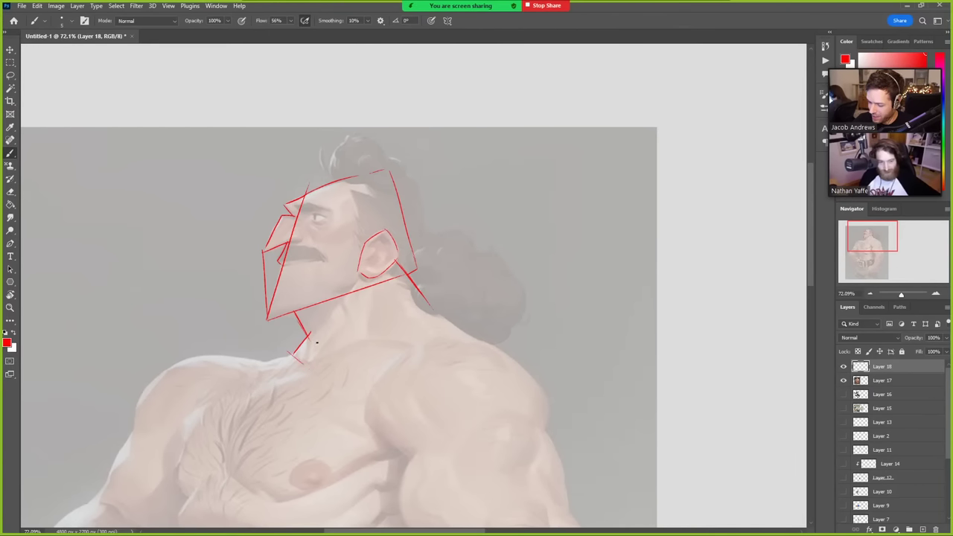
left_click_drag(304, 361, 412, 350)
key("ctrl+z")
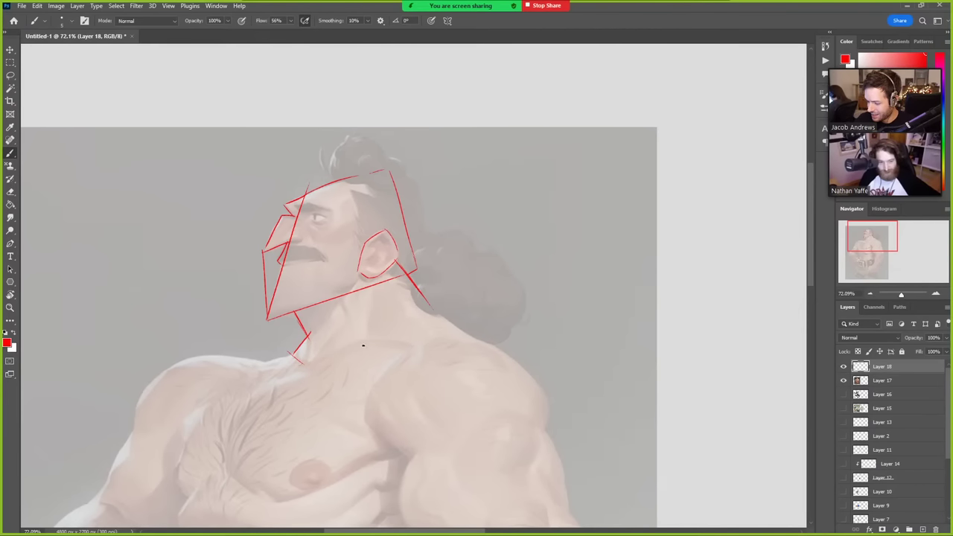
left_click_drag(301, 362, 403, 346)
left_click_drag(426, 300, 478, 337)
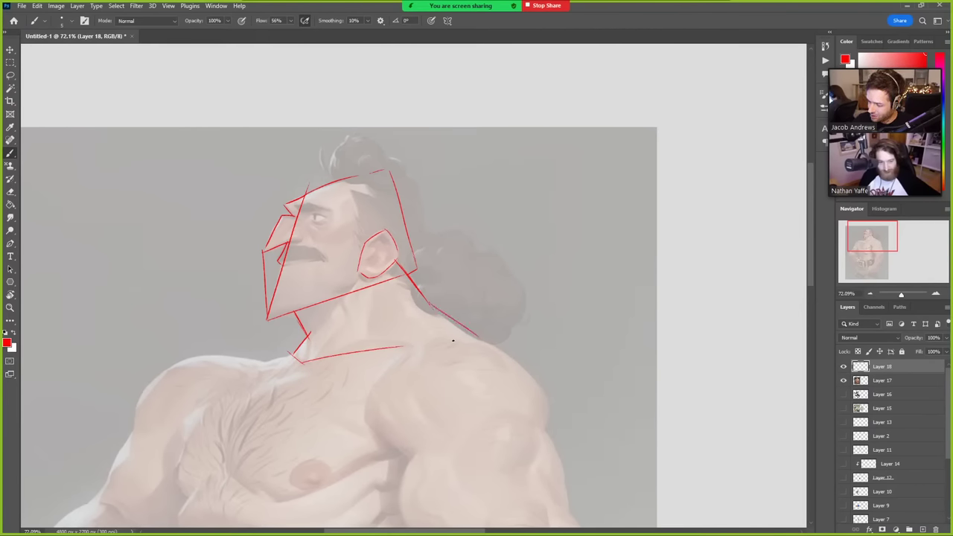
mouse_move(408, 345)
left_mouse_down()
mouse_move(478, 336)
mouse_move(470, 332)
left_mouse_up()
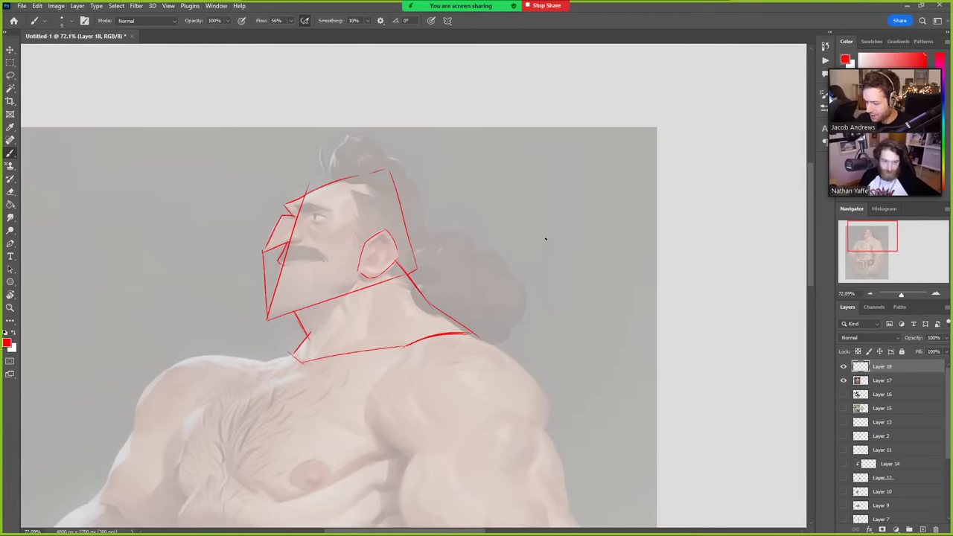
key("z")
scroll(517, 283, "down", 3)
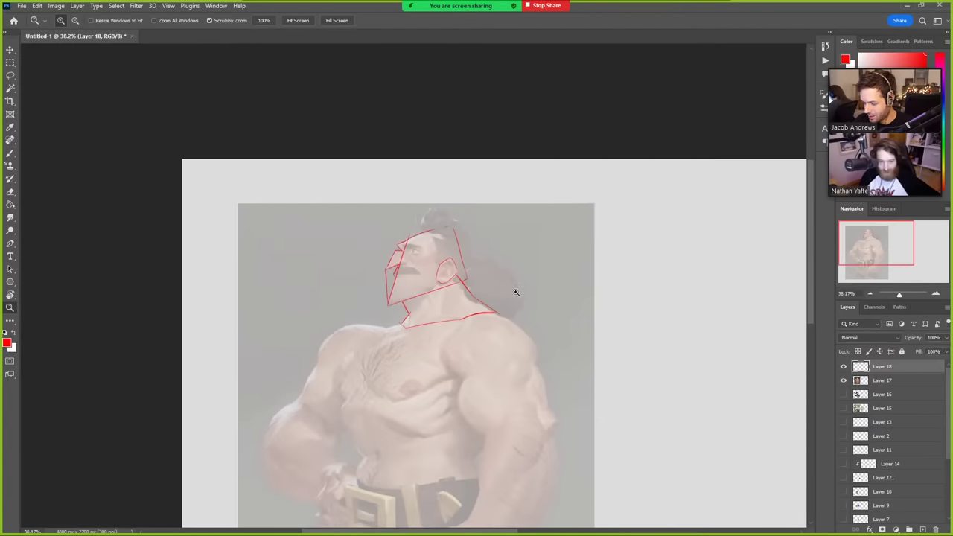
scroll(452, 400, "up", 3)
- Block out the shoulder, biceps, outer upper-arm edge and elbow with red lines
key("b")
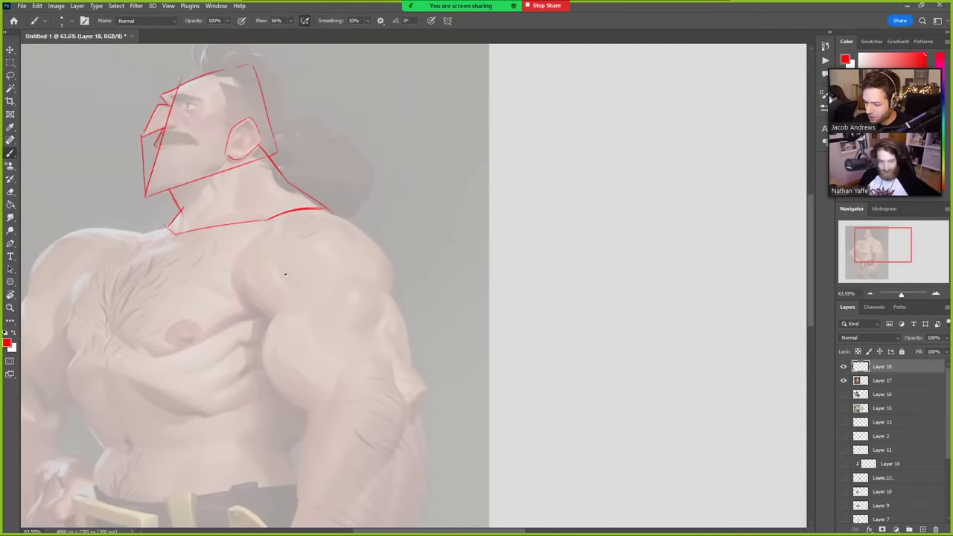
mouse_move(272, 318)
left_mouse_down()
mouse_move(238, 294)
mouse_move(276, 216)
left_mouse_up()
left_click_drag(238, 295, 231, 253)
left_click_drag(328, 210, 376, 236)
key("ctrl+z")
mouse_move(327, 210)
left_mouse_down()
mouse_move(397, 284)
mouse_move(386, 253)
mouse_move(388, 293)
left_mouse_up()
scroll(402, 254, "down", 3)
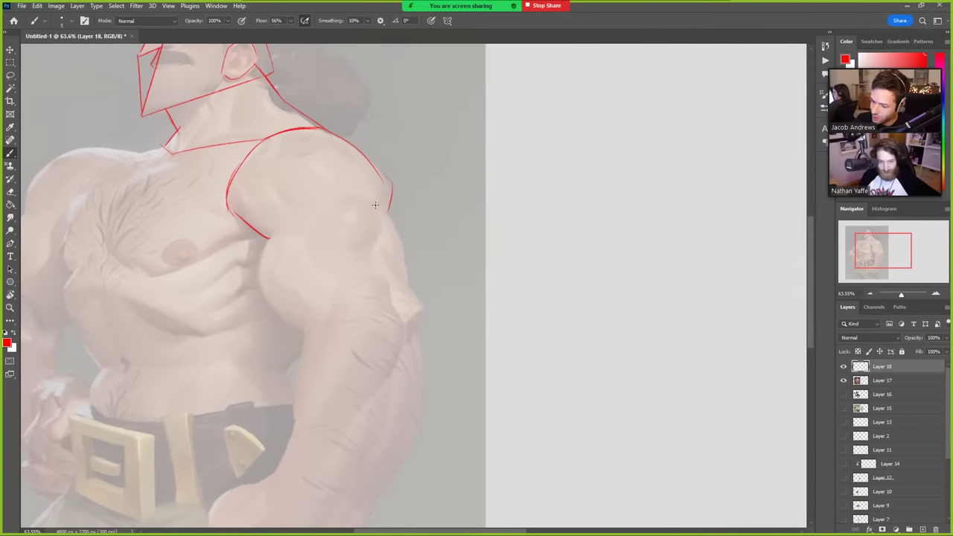
left_click_drag(306, 234, 331, 203)
key("ctrl+z")
mouse_move(306, 236)
left_mouse_down()
mouse_move(373, 202)
mouse_move(336, 196)
mouse_move(383, 206)
mouse_move(361, 197)
mouse_move(390, 213)
left_mouse_up()
key("ctrl+z")
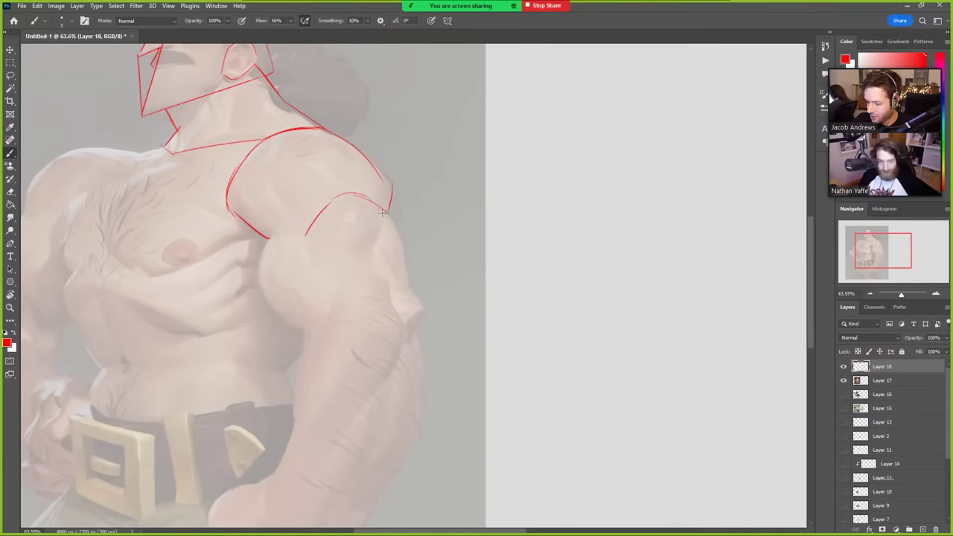
mouse_move(301, 233)
left_mouse_down()
mouse_move(268, 237)
mouse_move(332, 288)
left_mouse_up()
left_click_drag(385, 210, 409, 286)
mouse_move(323, 332)
left_mouse_down()
mouse_move(356, 266)
mouse_move(334, 290)
mouse_move(392, 281)
mouse_move(382, 275)
mouse_move(385, 303)
mouse_move(409, 318)
mouse_move(389, 271)
mouse_move(423, 303)
mouse_move(411, 334)
left_mouse_up()
mouse_move(327, 304)
left_mouse_down()
mouse_move(307, 327)
mouse_move(255, 276)
mouse_move(259, 237)
left_mouse_up()
key("ctrl+z")
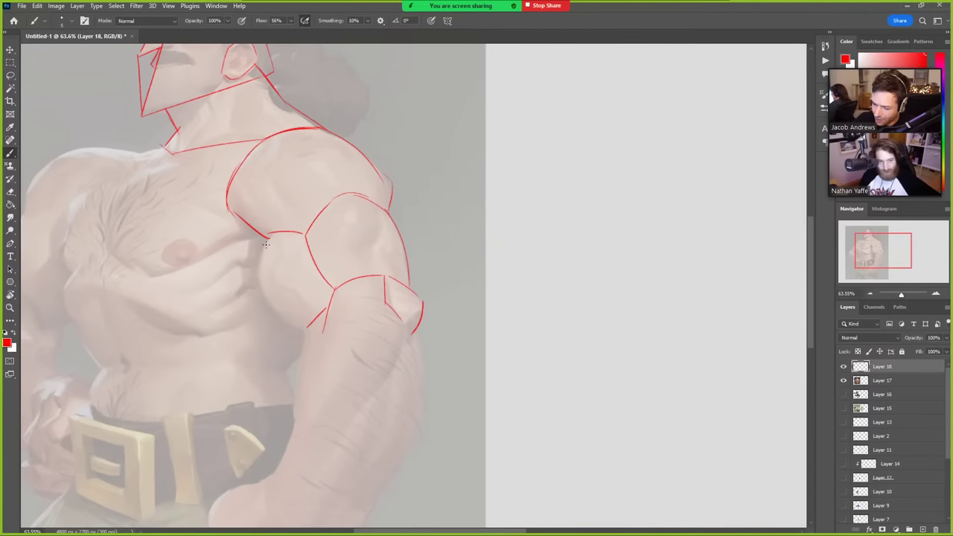
- Draw the red inner and outer forearm contours down toward the wrist
left_click_drag(469, 335, 513, 229)
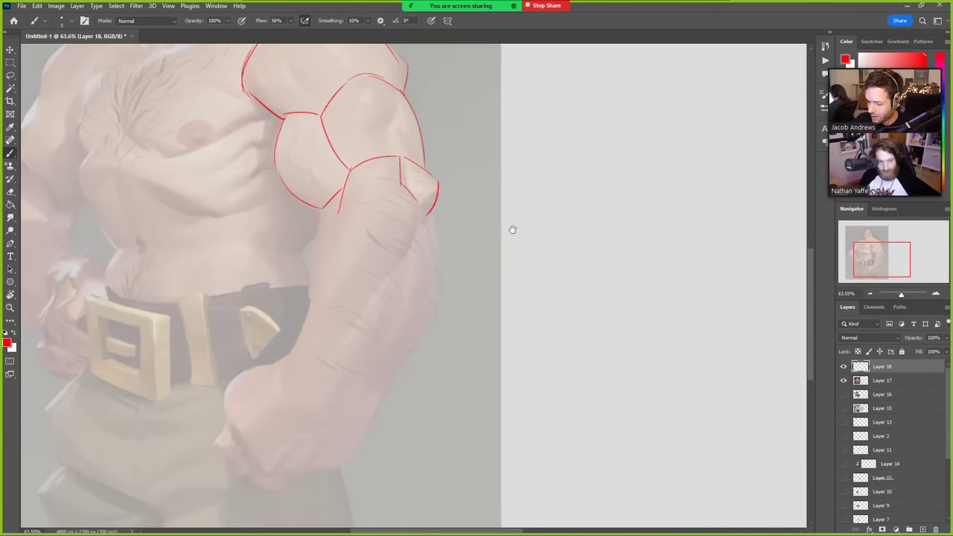
left_click_drag(339, 199, 310, 315)
key("ctrl+z")
mouse_move(419, 200)
left_mouse_down()
mouse_move(387, 277)
mouse_move(322, 374)
left_mouse_up()
left_click_drag(324, 207, 312, 280)
key("ctrl+z")
left_click_drag(319, 216, 308, 304)
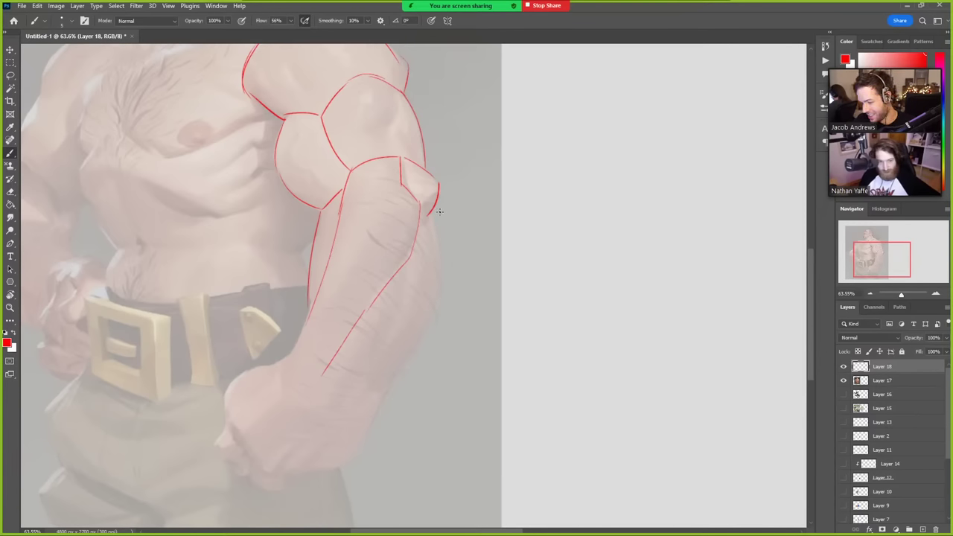
left_click_drag(367, 308, 330, 349)
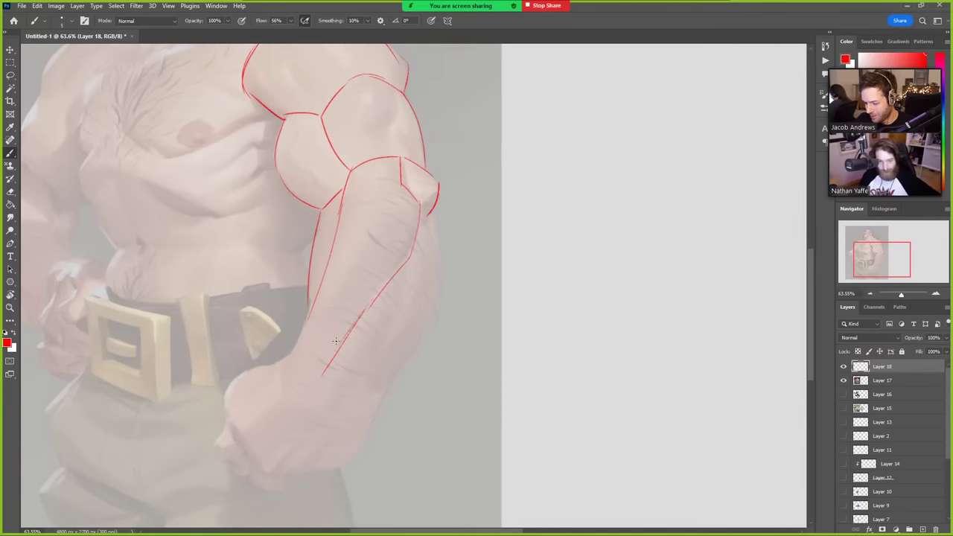
left_click_drag(430, 217, 363, 373)
mouse_move(430, 213)
left_mouse_down()
mouse_move(438, 292)
mouse_move(387, 386)
left_mouse_up()
mouse_move(307, 306)
left_mouse_down()
mouse_move(280, 365)
mouse_move(291, 408)
left_mouse_up()
mouse_move(389, 384)
left_mouse_down()
mouse_move(380, 401)
mouse_move(293, 410)
left_mouse_up()
- Outline the wrist and the side of the clenched fist in red
scroll(449, 296, "down", 3)
scroll(371, 225, "left", 1)
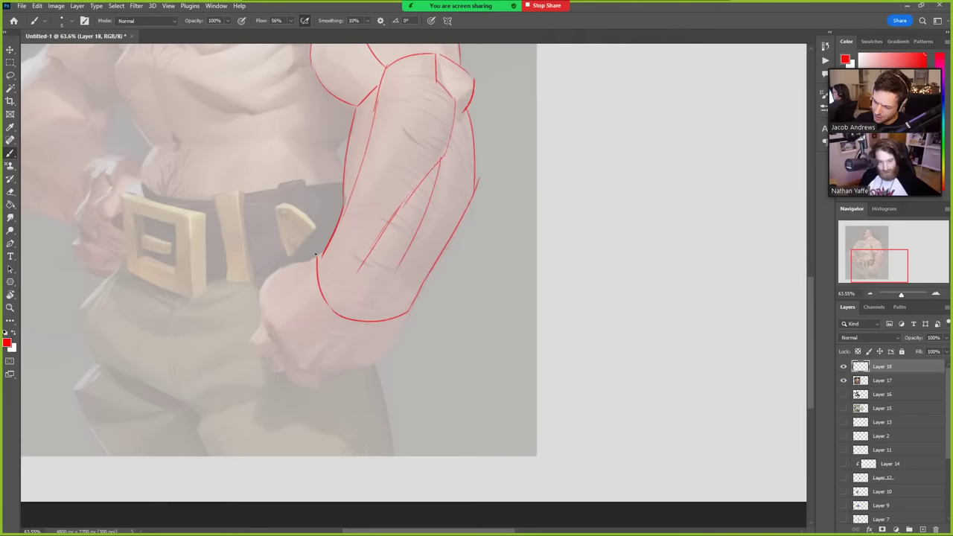
mouse_move(317, 255)
left_mouse_down()
mouse_move(264, 317)
mouse_move(295, 366)
mouse_move(374, 370)
mouse_move(406, 316)
left_mouse_up()
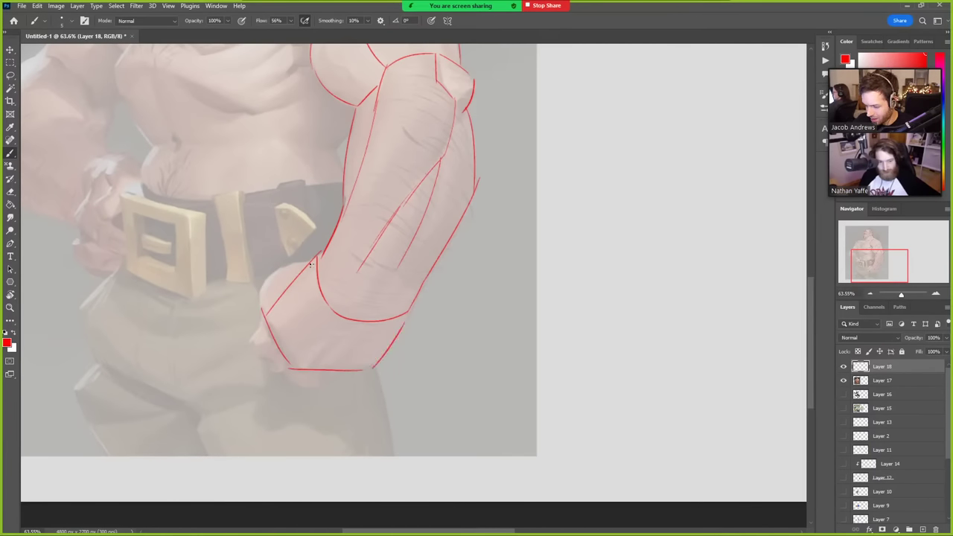
mouse_move(289, 265)
left_mouse_down()
mouse_move(270, 276)
mouse_move(249, 346)
mouse_move(279, 370)
left_mouse_up()
key("z")
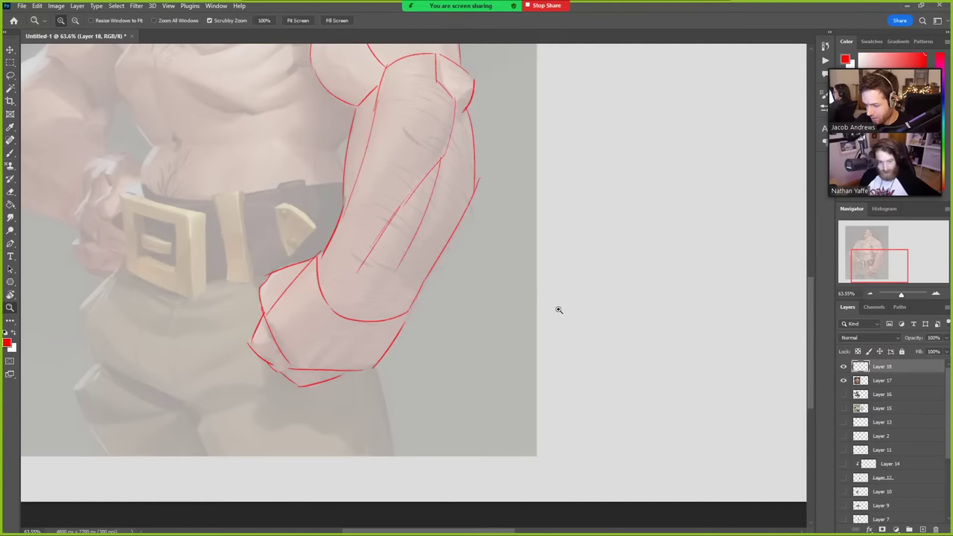
scroll(566, 313, "down", 4)
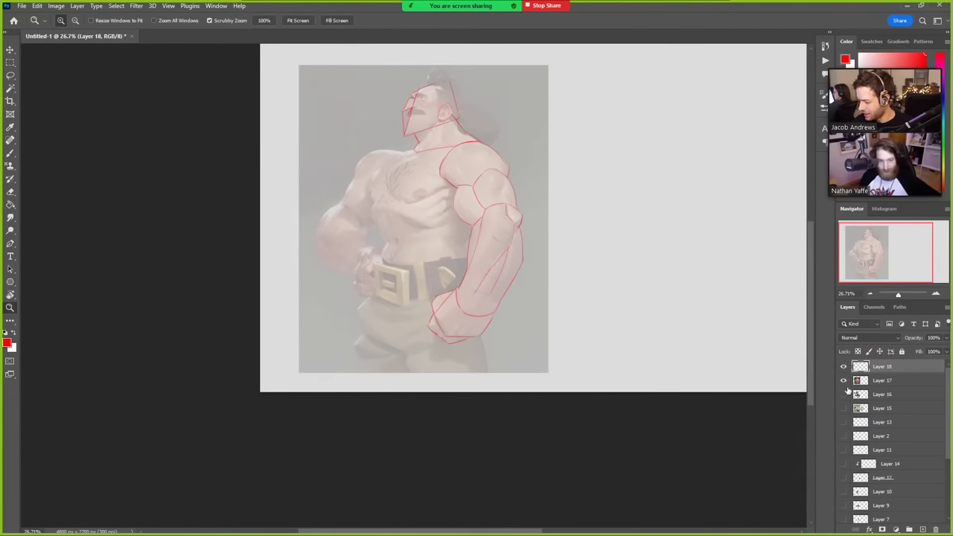
- Hide Layer 17's reference painting, zoom in on the red sketch, and mark the shoulder crease
left_click(843, 380)
scroll(755, 407, "up", 3)
scroll(755, 407, "right", 3)
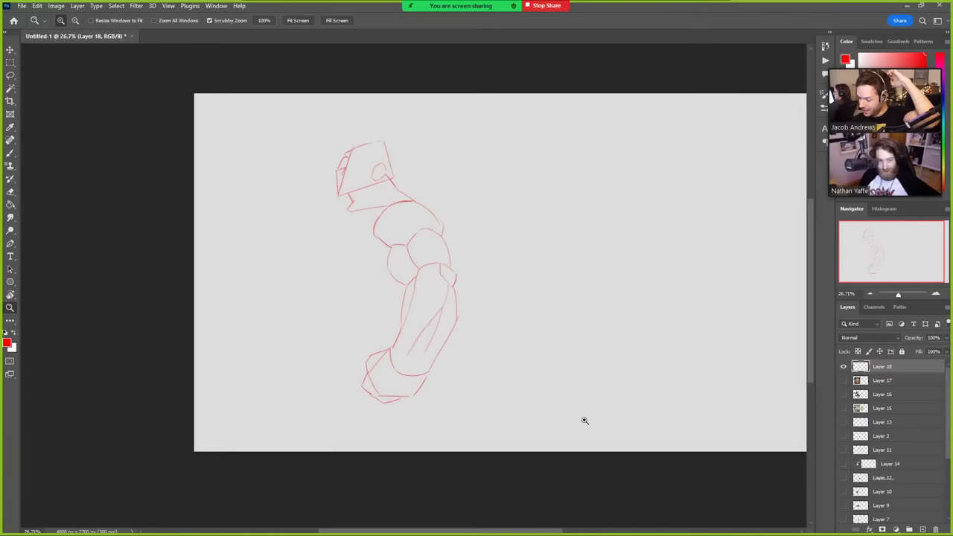
left_click_drag(533, 370, 574, 457)
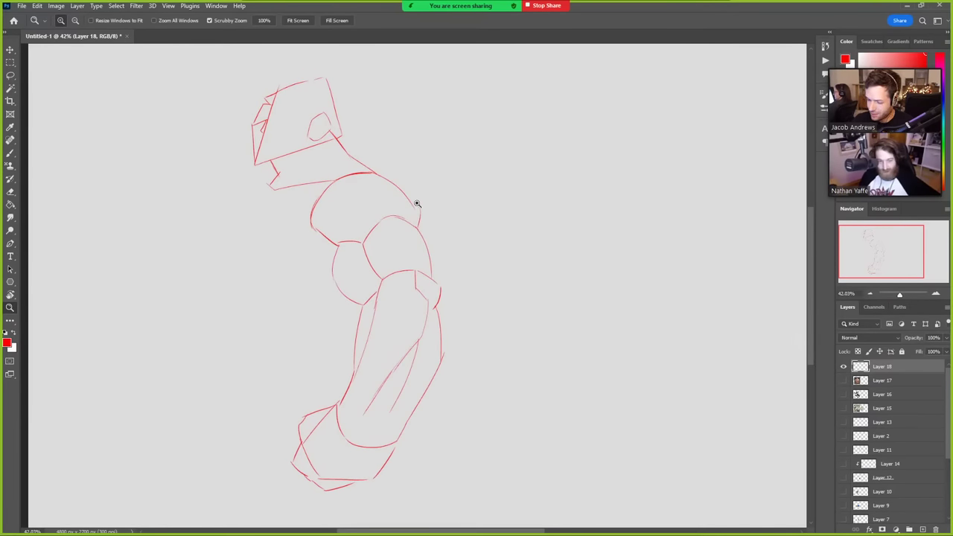
key("b")
left_click_drag(344, 230, 359, 236)
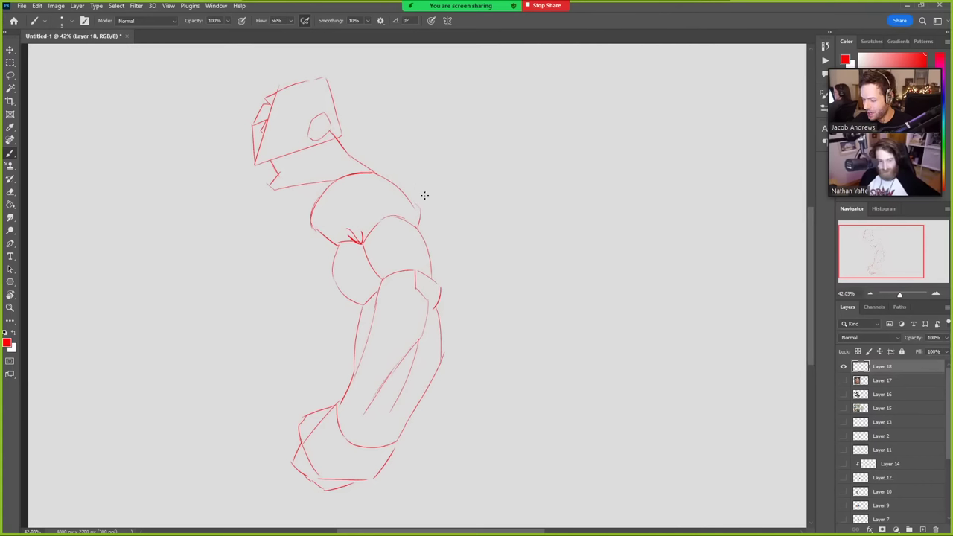
- Replace the shoulder mark with a red downward arrow on the upper arm, and show Layer 17 again
key("ctrl+z")
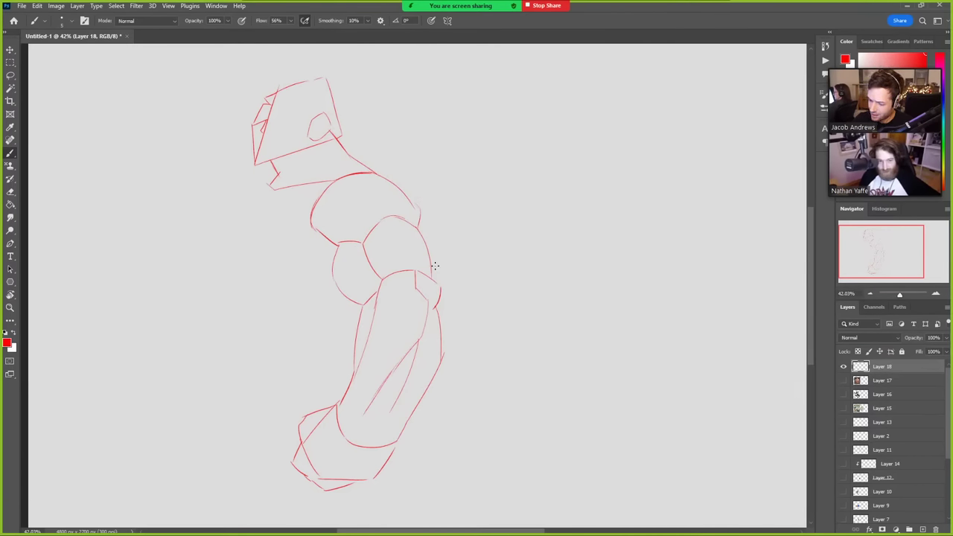
left_click_drag(399, 239, 400, 299)
left_click_drag(392, 289, 405, 291)
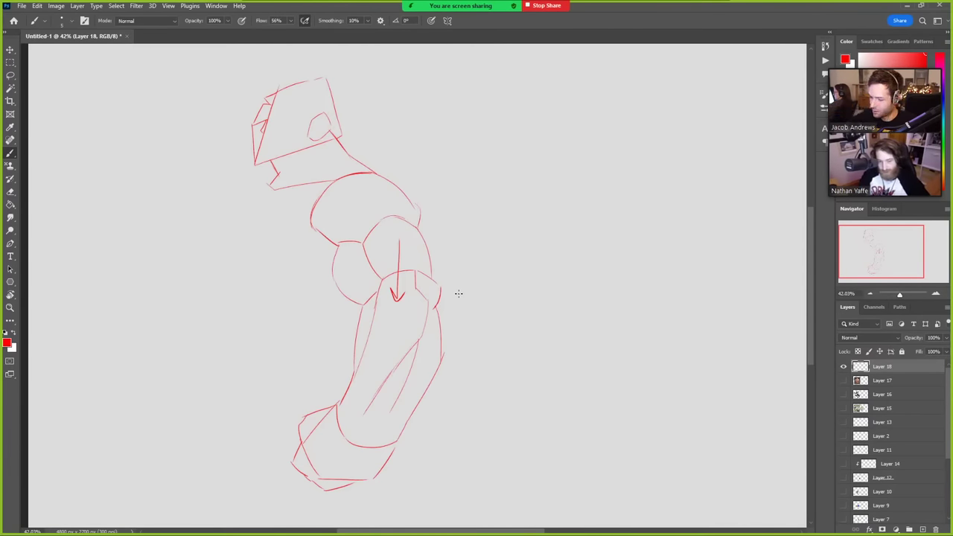
left_click(844, 379)
left_click_drag(478, 306, 563, 327)
- Draw the horizontal belly line with its short drop, end mark and notch, redrawing it twice
scroll(437, 349, "up", 2)
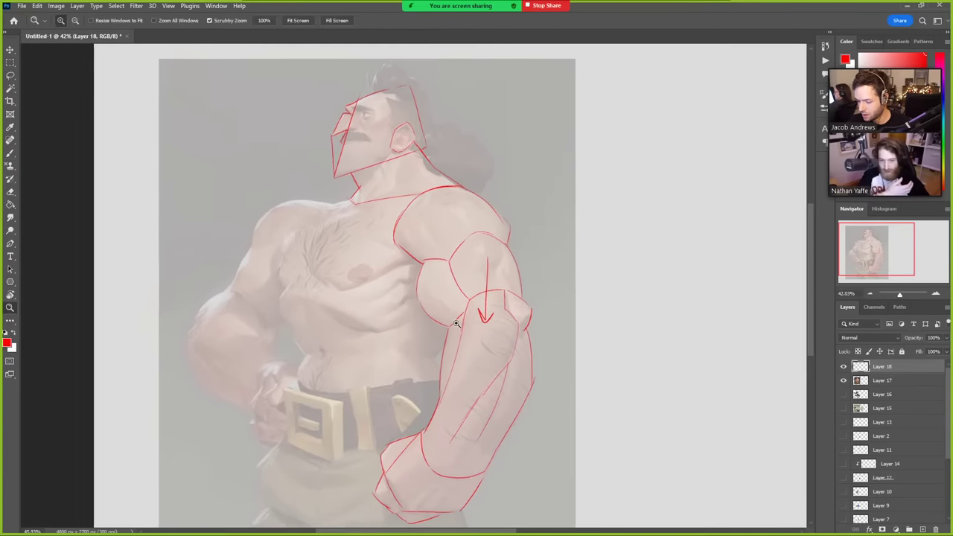
mouse_move(434, 359)
left_mouse_down()
mouse_move(444, 346)
mouse_move(293, 356)
left_mouse_up()
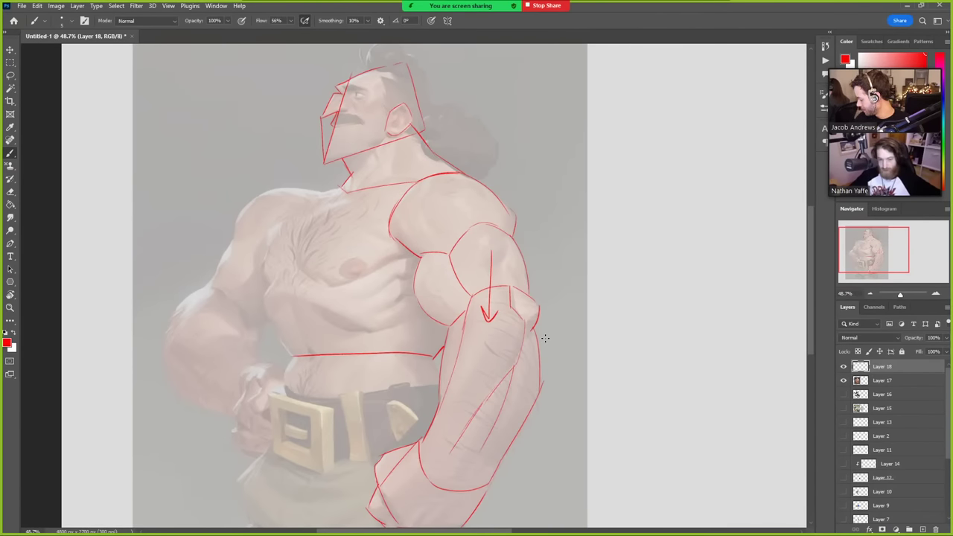
key("ctrl+z")
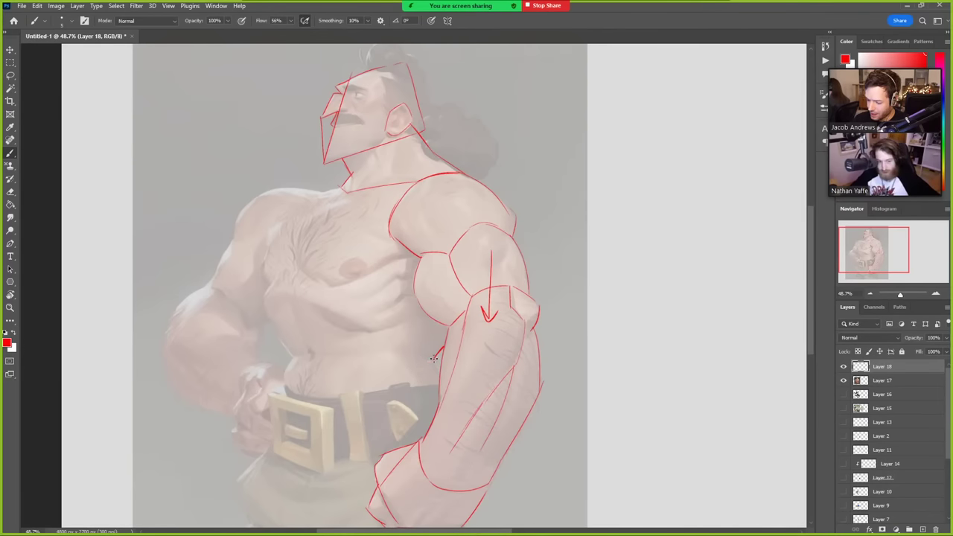
left_click_drag(430, 359, 295, 355)
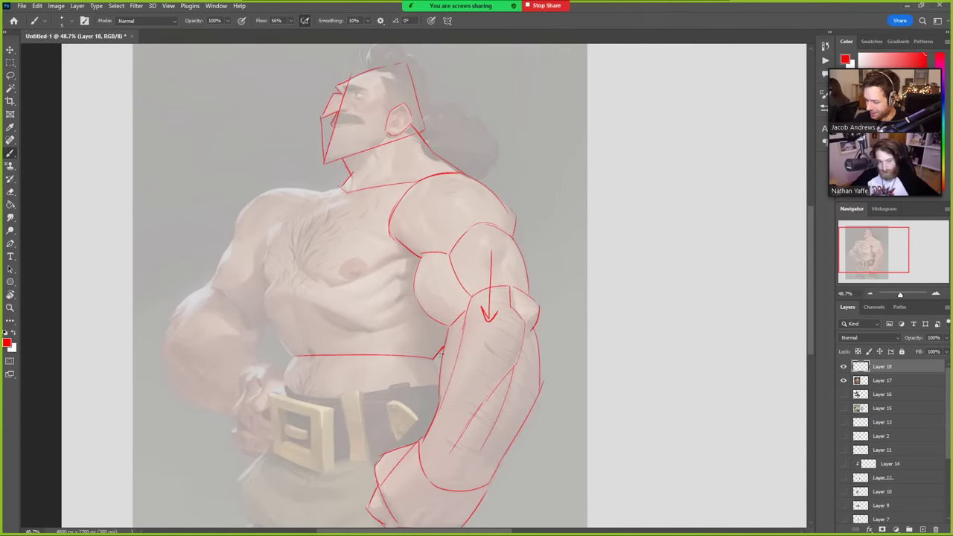
key("ctrl+z")
mouse_move(438, 358)
left_mouse_down()
mouse_move(273, 341)
mouse_move(265, 310)
left_mouse_up()
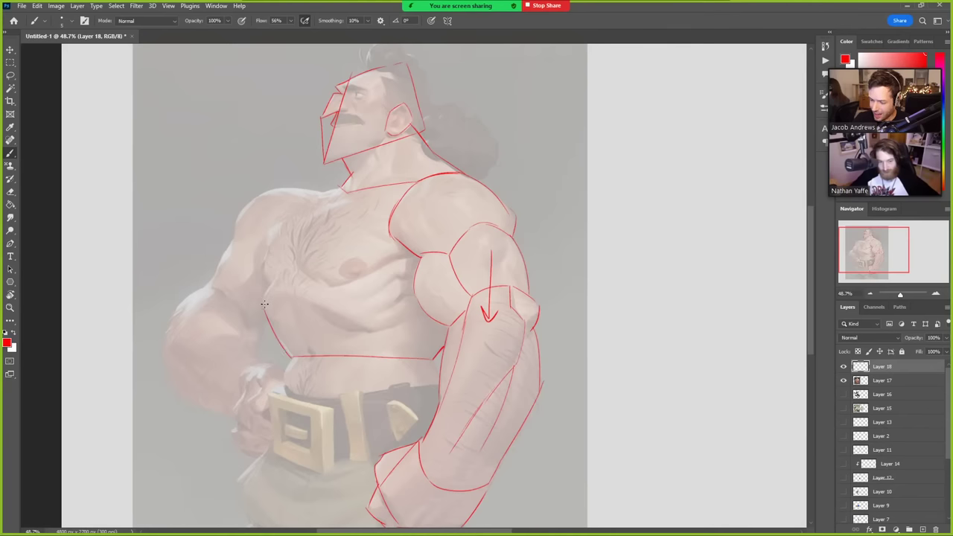
left_click_drag(292, 357, 285, 391)
left_click_drag(432, 357, 439, 364)
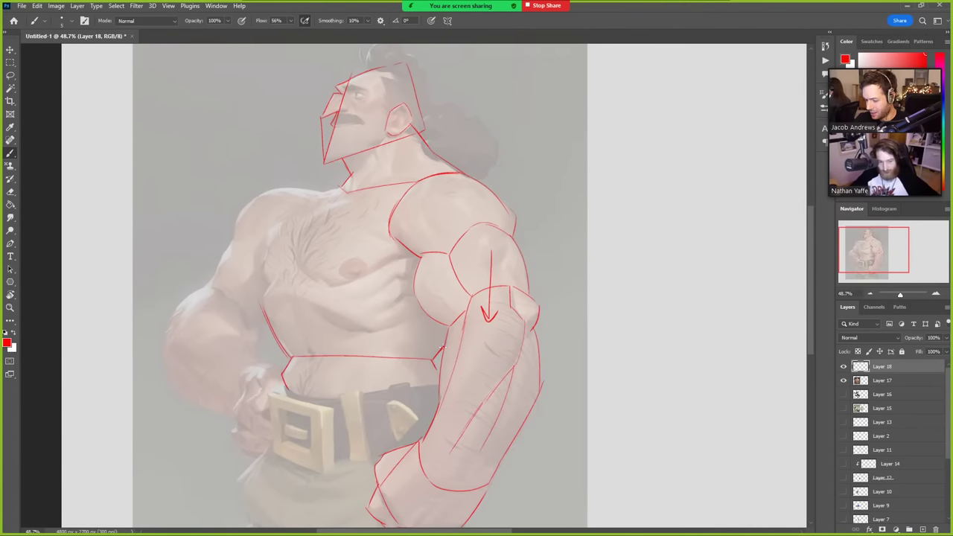
left_click_drag(304, 347, 308, 364)
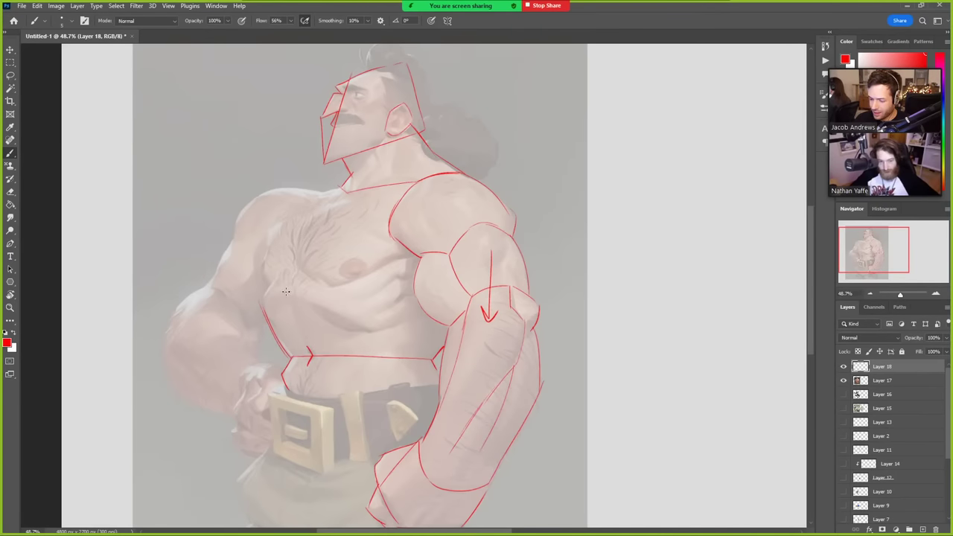
- Draw the side, lower chest, under-pectoral, armpit and shoulder-to-neck lines, redoing two strokes
mouse_move(263, 303)
left_mouse_down()
mouse_move(284, 266)
mouse_move(299, 263)
left_mouse_up()
mouse_move(273, 317)
left_mouse_down()
mouse_move(333, 297)
mouse_move(305, 300)
mouse_move(356, 325)
left_mouse_up()
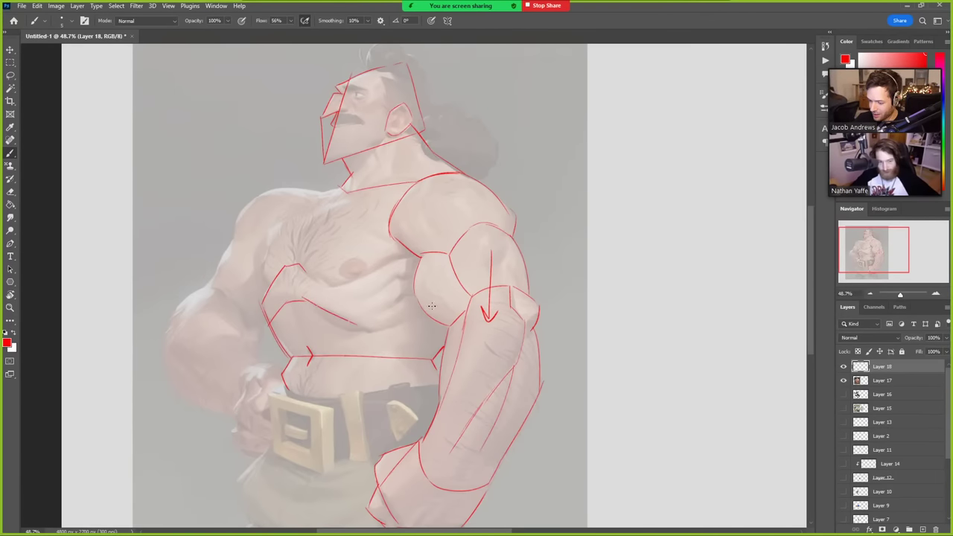
key("ctrl+z")
mouse_move(308, 302)
left_mouse_down()
mouse_move(411, 329)
mouse_move(404, 308)
mouse_move(374, 335)
mouse_move(417, 318)
left_mouse_up()
mouse_move(300, 264)
left_mouse_down()
mouse_move(346, 284)
mouse_move(329, 285)
mouse_move(396, 256)
mouse_move(349, 285)
mouse_move(414, 250)
left_mouse_up()
key("ctrl+z")
left_click_drag(341, 286, 414, 254)
mouse_move(281, 266)
left_mouse_down()
mouse_move(260, 276)
mouse_move(268, 237)
mouse_move(310, 196)
left_mouse_up()
mouse_move(273, 235)
left_mouse_down()
mouse_move(318, 190)
mouse_move(350, 186)
left_mouse_up()
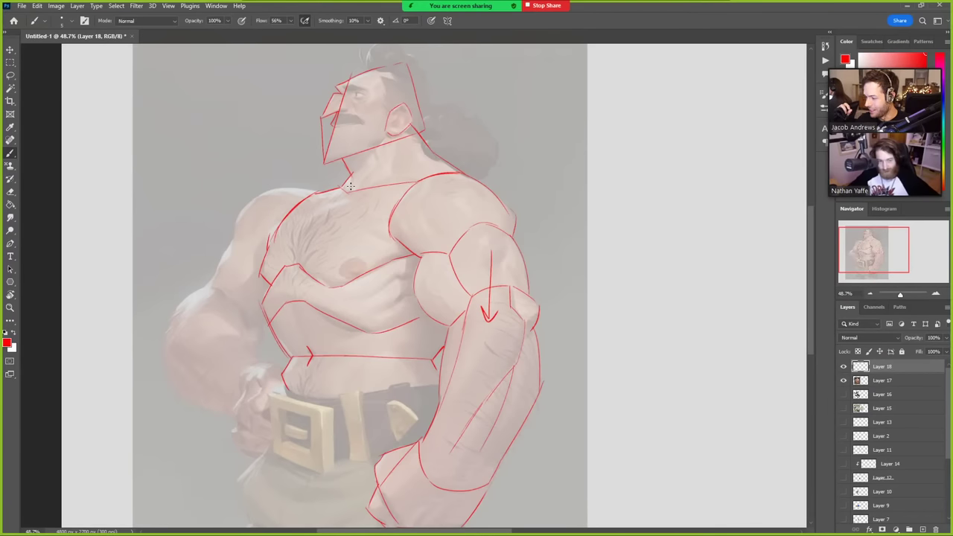
- Pan to the left side and trace the left shoulder's outer curve and cross line
left_click_drag(350, 186, 406, 145)
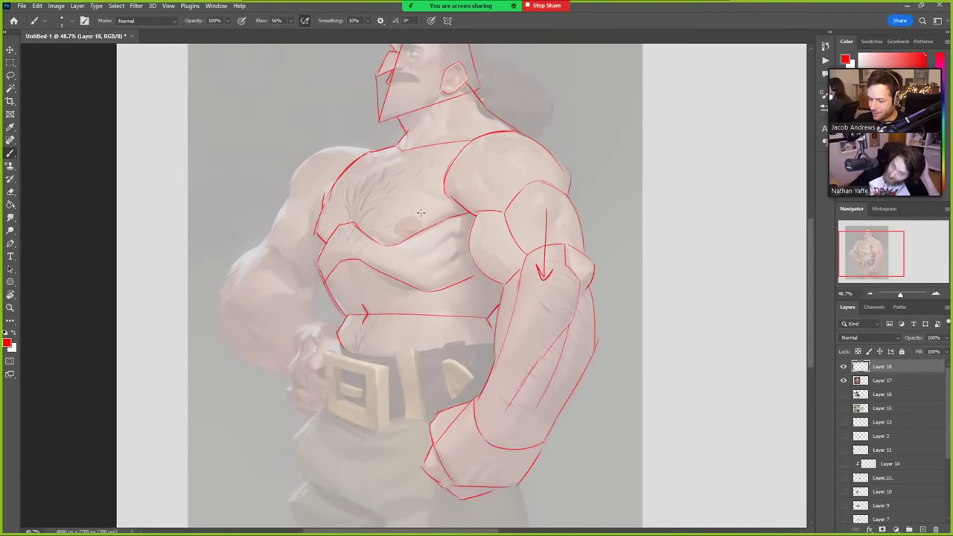
mouse_move(291, 206)
left_mouse_down()
mouse_move(300, 154)
mouse_move(290, 184)
mouse_move(324, 140)
mouse_move(310, 156)
mouse_move(336, 144)
mouse_move(372, 150)
left_mouse_up()
mouse_move(291, 203)
left_mouse_down()
mouse_move(326, 187)
mouse_move(261, 243)
left_mouse_up()
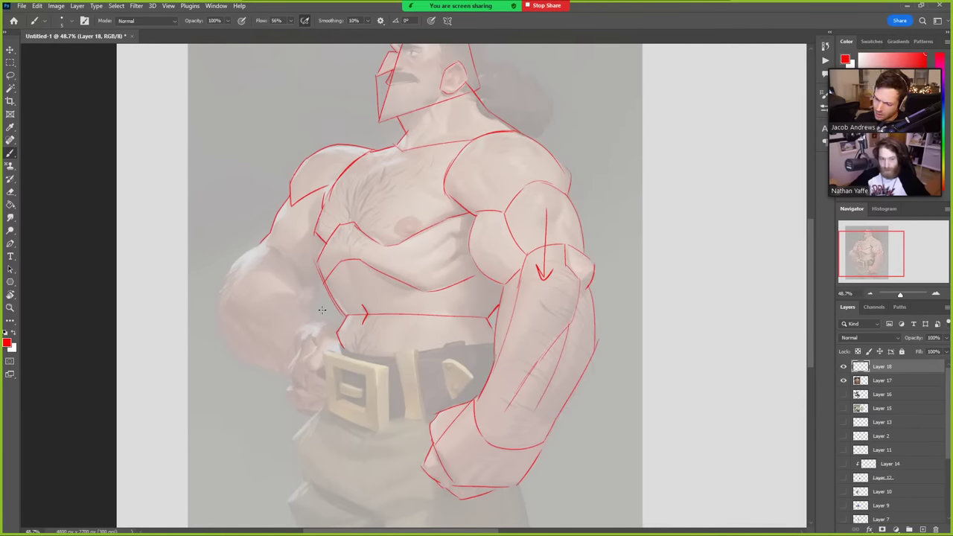
- Outline the bent left arm and forearm, then add a diagonal line just above the belt
mouse_move(304, 298)
left_mouse_down()
mouse_move(285, 251)
mouse_move(266, 245)
mouse_move(225, 305)
left_mouse_up()
key("ctrl+z")
mouse_move(252, 254)
left_mouse_down()
mouse_move(221, 316)
mouse_move(268, 365)
left_mouse_up()
mouse_move(308, 309)
left_mouse_down()
mouse_move(250, 271)
mouse_move(227, 290)
mouse_move(272, 344)
left_mouse_up()
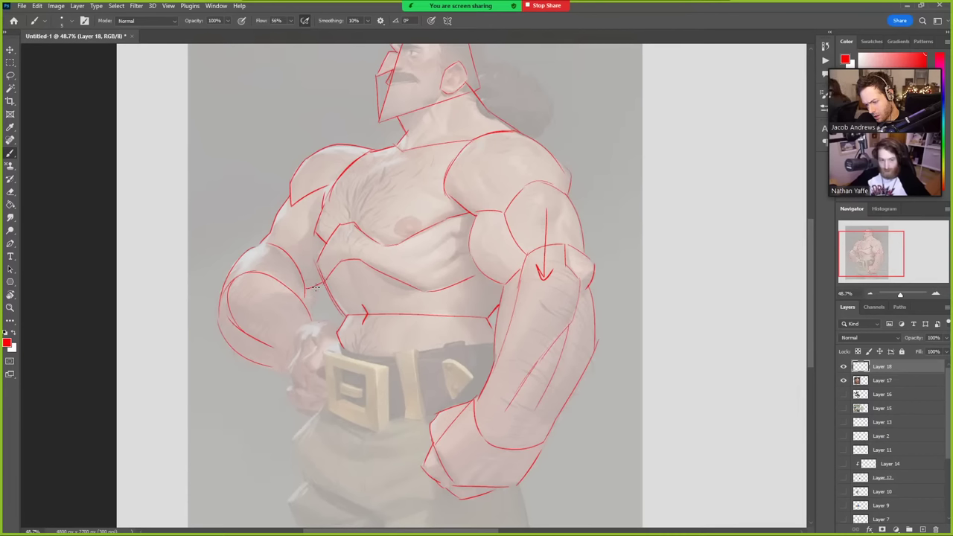
left_click_drag(312, 312, 319, 293)
left_click_drag(273, 367, 288, 369)
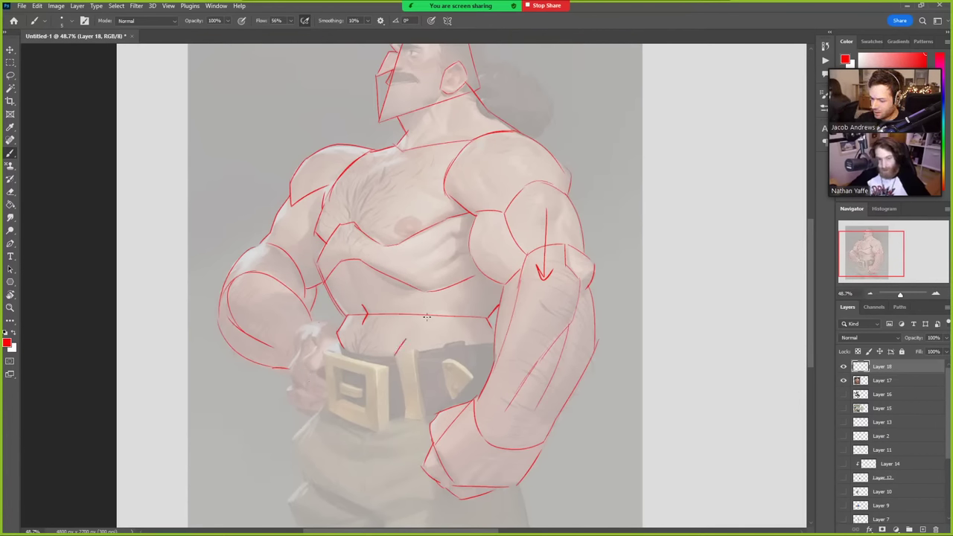
left_click_drag(393, 352, 421, 326)
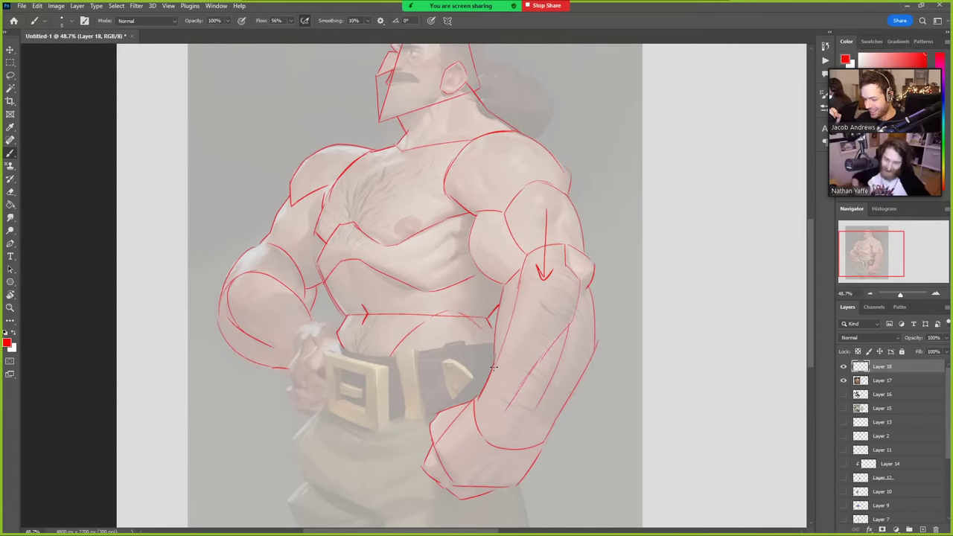
mouse_move(602, 385)
left_mouse_down()
mouse_move(587, 308)
mouse_move(560, 361)
left_mouse_up()
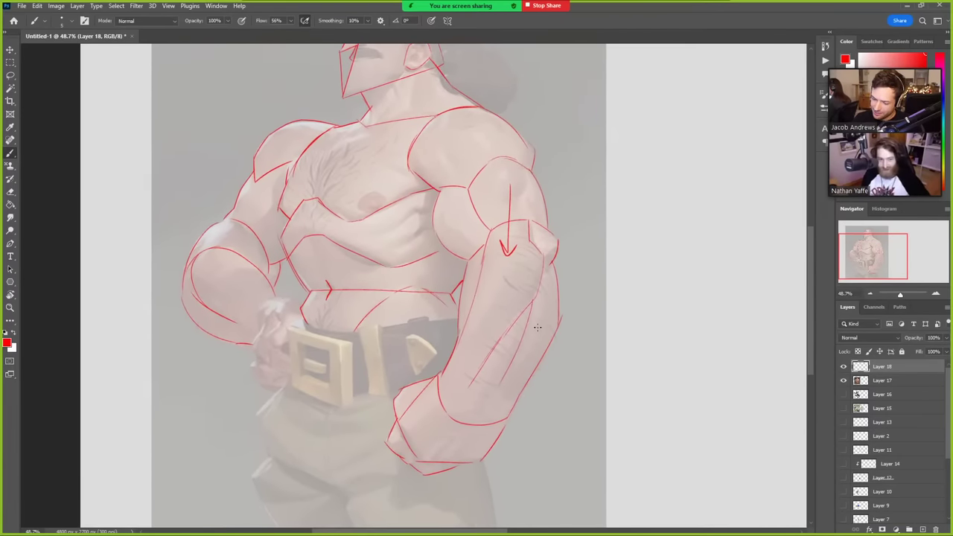
- Outline the fist on the belt with knuckle and edge strokes, then zoom out to 31.9%
mouse_move(272, 297)
left_mouse_down()
mouse_move(258, 326)
mouse_move(304, 303)
mouse_move(265, 338)
mouse_move(284, 348)
left_mouse_up()
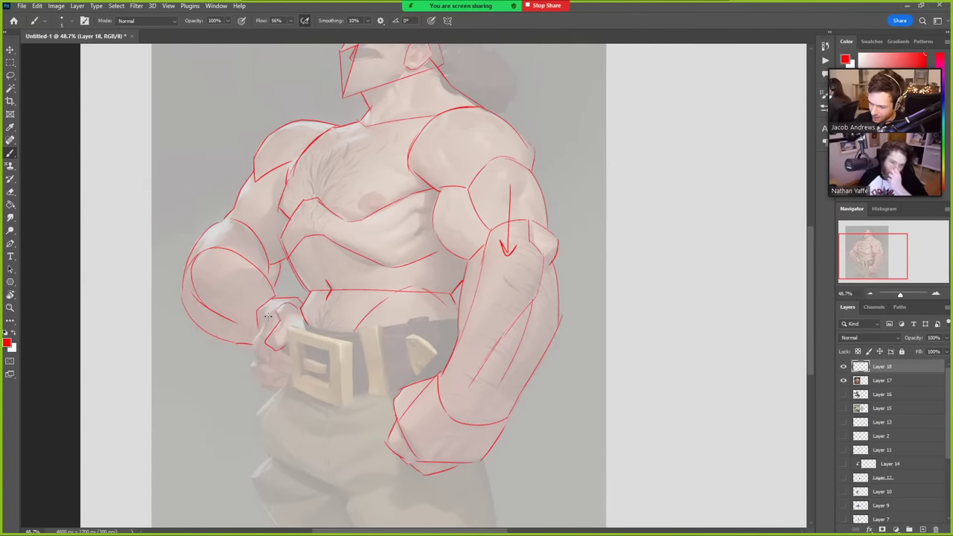
mouse_move(266, 320)
left_mouse_down()
mouse_move(252, 348)
mouse_move(274, 367)
mouse_move(265, 363)
mouse_move(285, 352)
mouse_move(266, 324)
mouse_move(271, 315)
mouse_move(266, 365)
left_mouse_up()
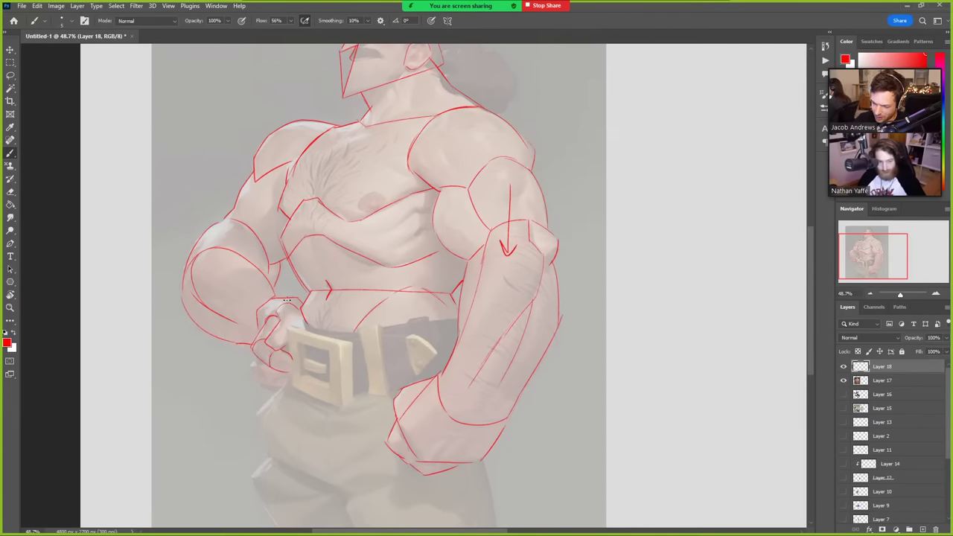
left_click_drag(277, 323, 292, 316)
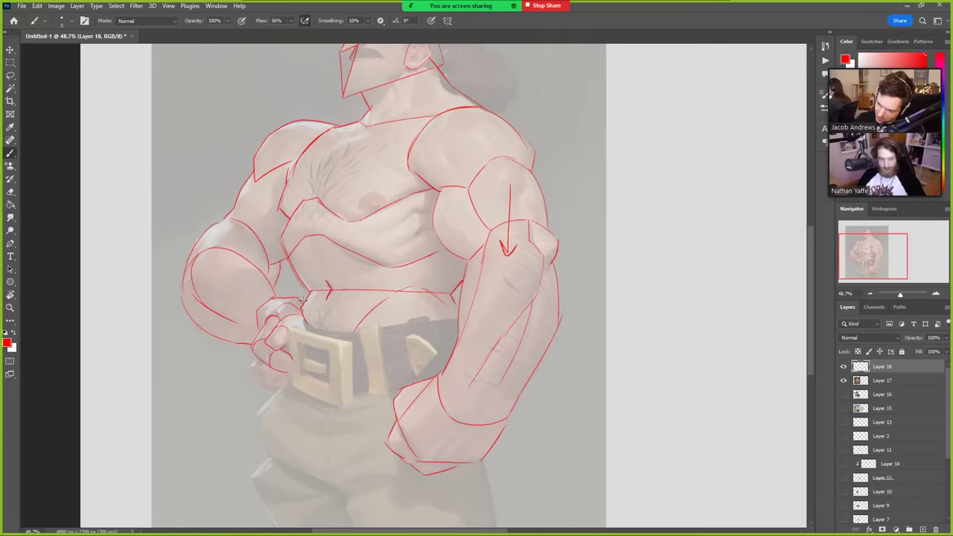
mouse_move(253, 357)
left_mouse_down()
mouse_move(250, 380)
mouse_move(289, 381)
left_mouse_up()
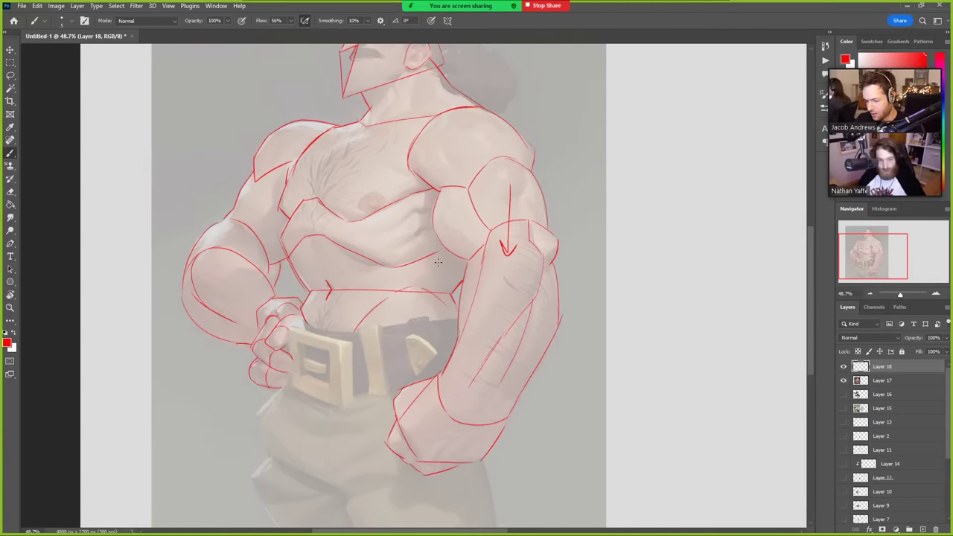
left_click_drag(263, 383, 278, 387)
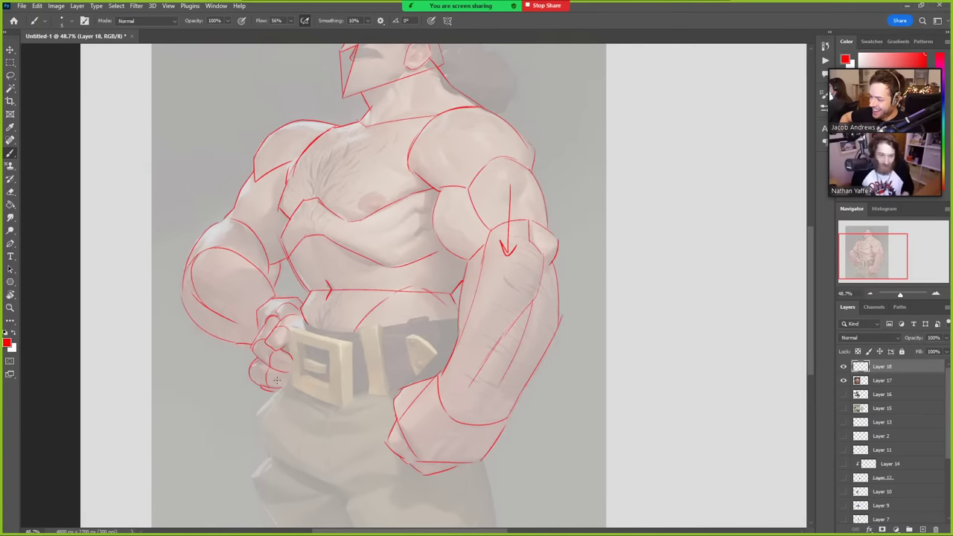
key("z")
left_click_drag(593, 368, 556, 396)
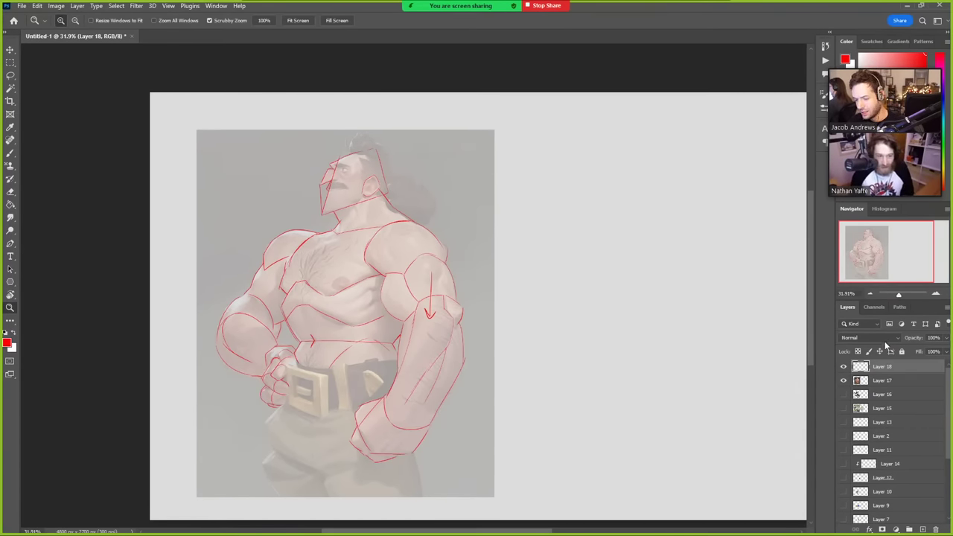
- Toggle Layers 17 and 16 on and off to compare the sketch, leaving both hidden
left_click(843, 381)
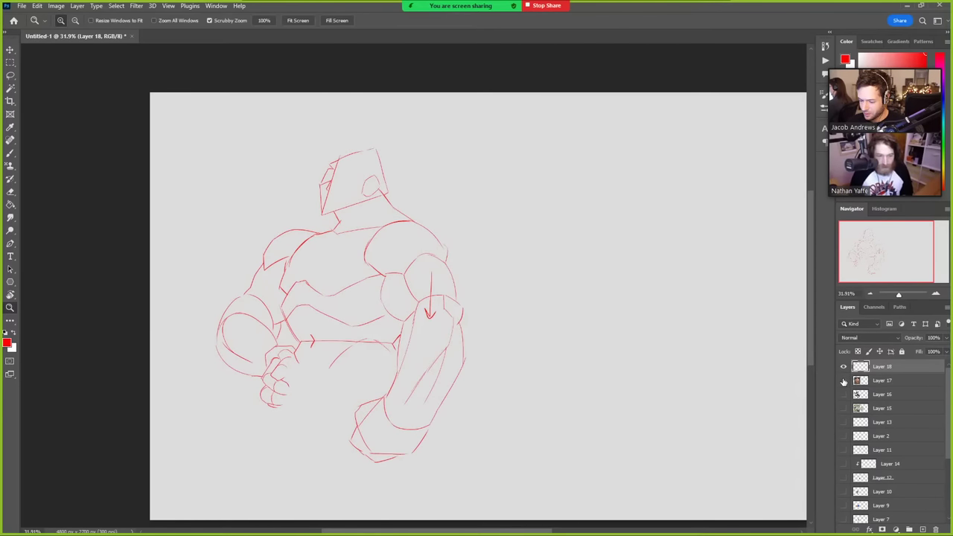
left_click(844, 380)
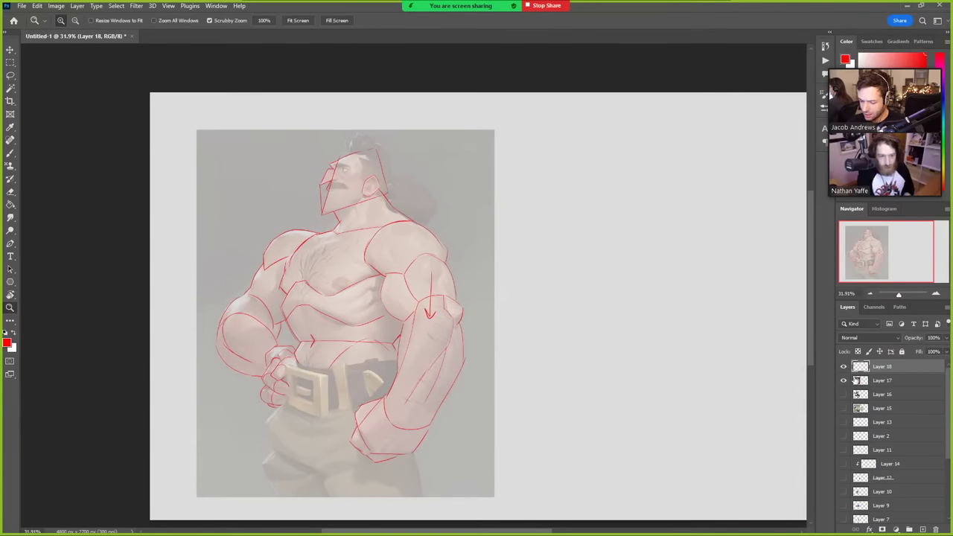
left_click(844, 395)
left_click(844, 395)
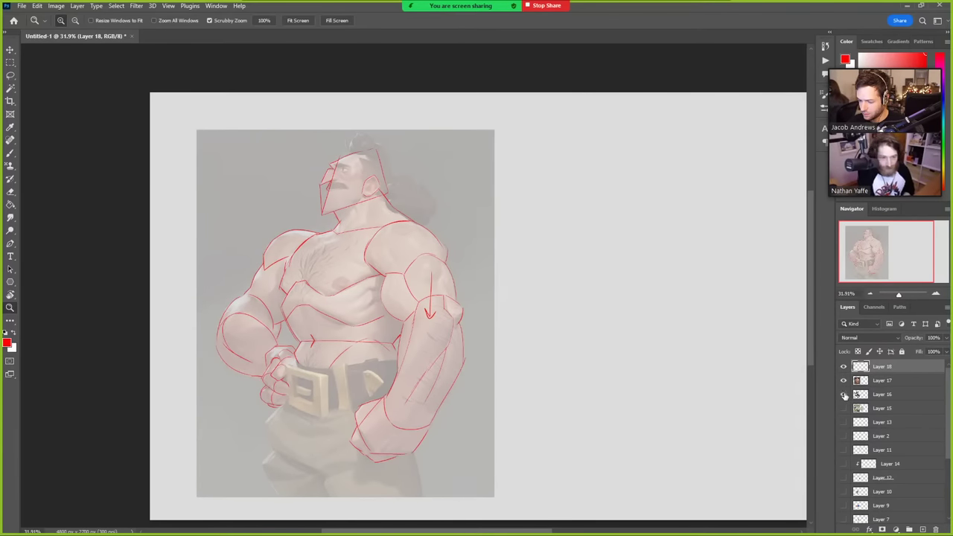
left_click(844, 394)
left_click(845, 393)
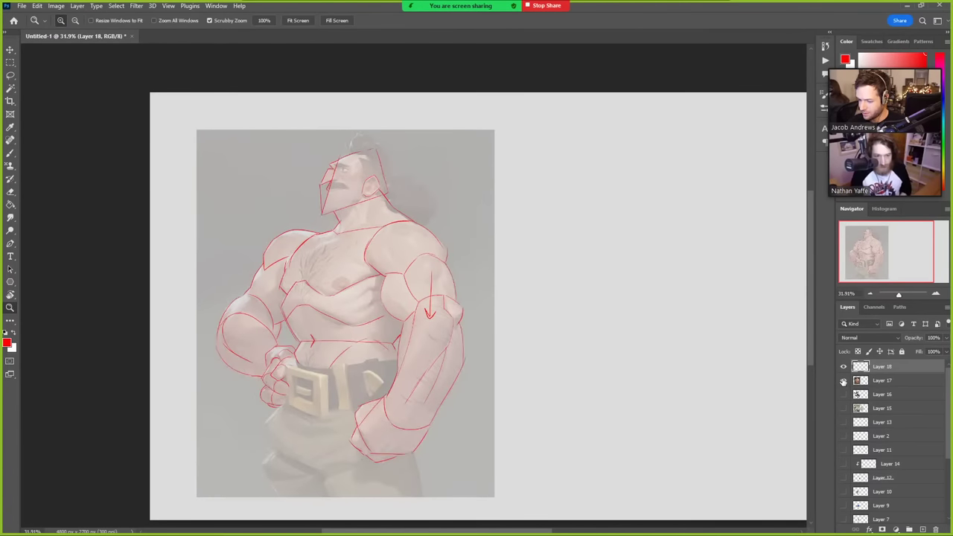
left_click(843, 381)
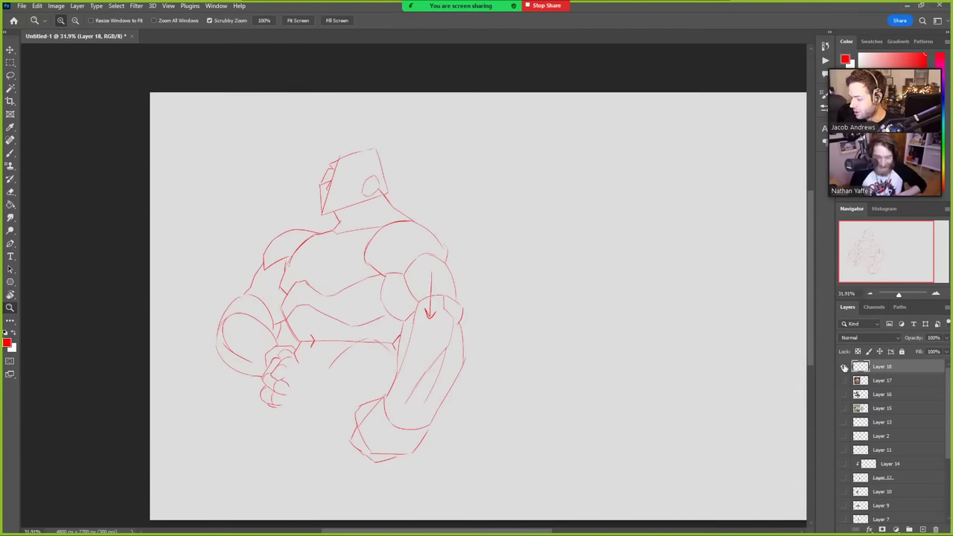
- Hide the red sketch Layer 18, zoom into the blank canvas, and switch to Chrome
left_click(845, 367)
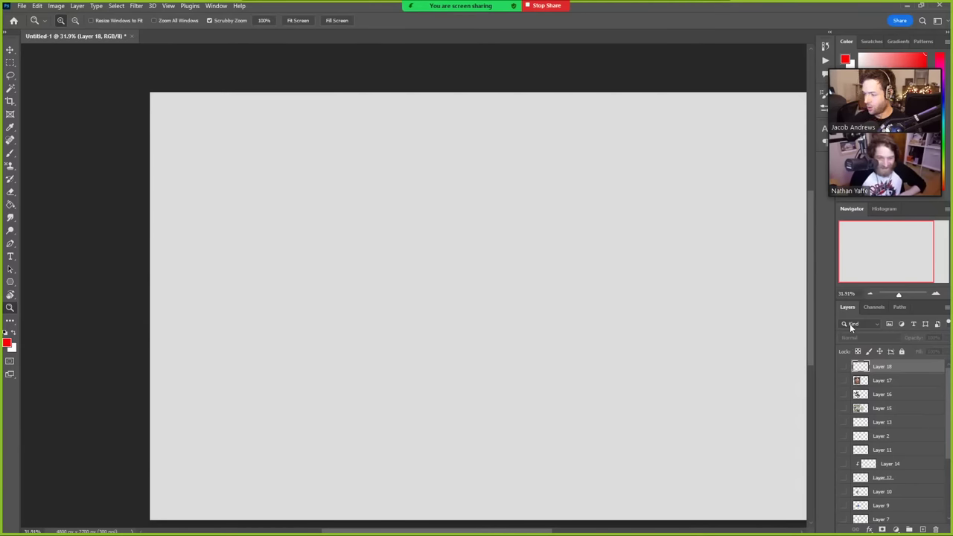
left_click_drag(606, 291, 512, 277)
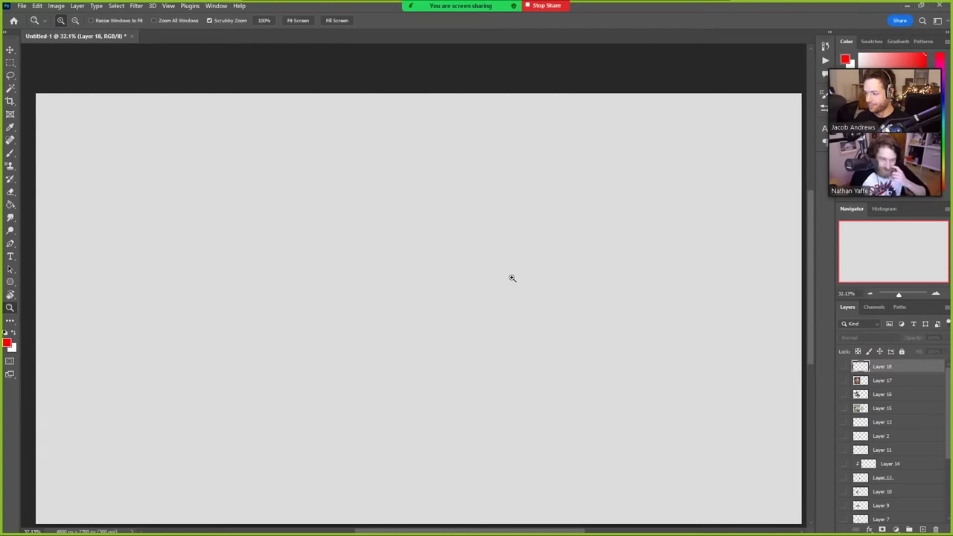
key("alt+Tab")
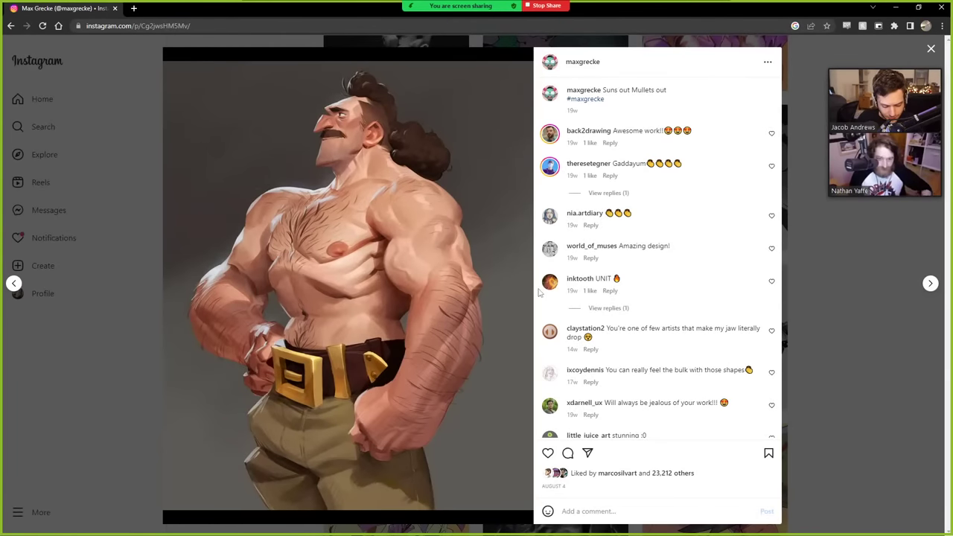
- Search Instagram for the artist by name and open their profile grid
left_click(123, 241)
scroll(171, 268, "up", 10)
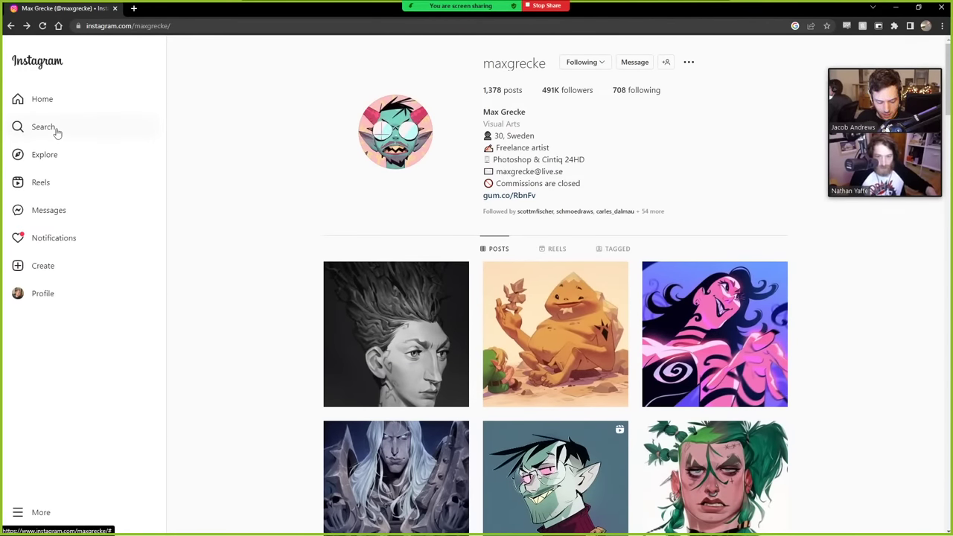
left_click(57, 132)
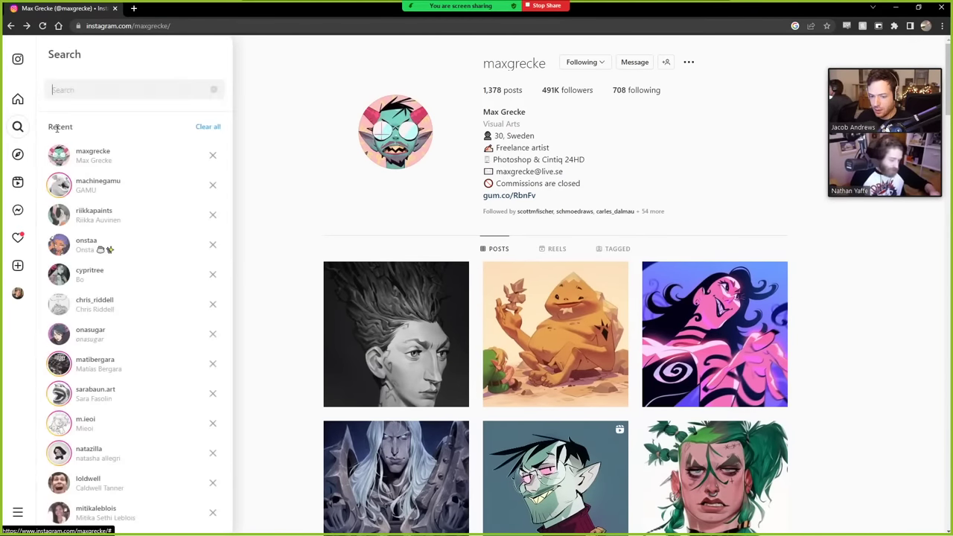
type("carles")
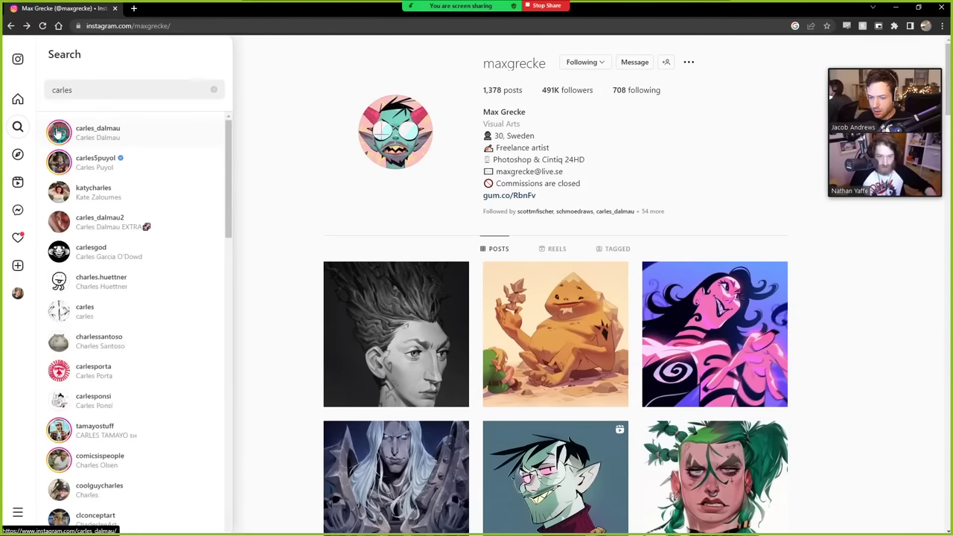
left_click(141, 141)
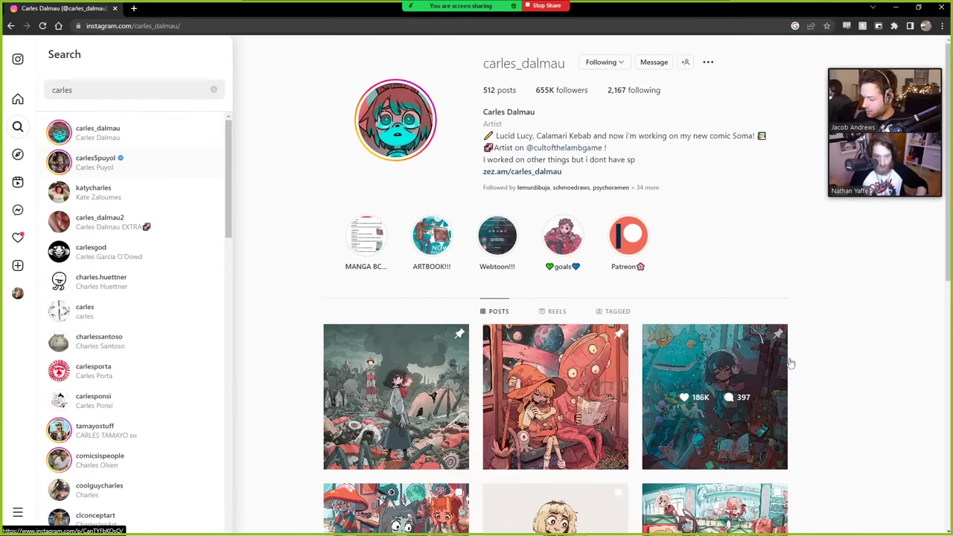
left_click(889, 334)
scroll(890, 336, "down", 2)
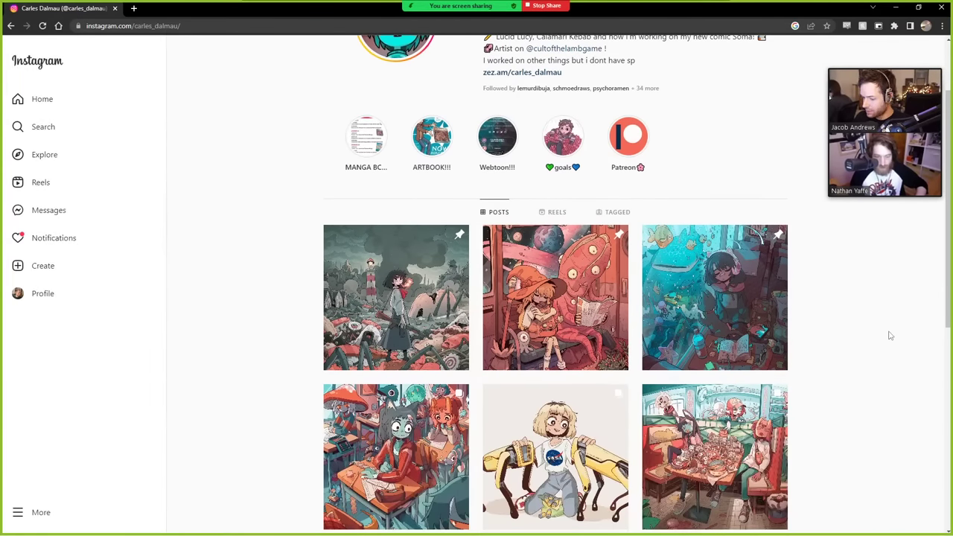
scroll(891, 336, "down", 1)
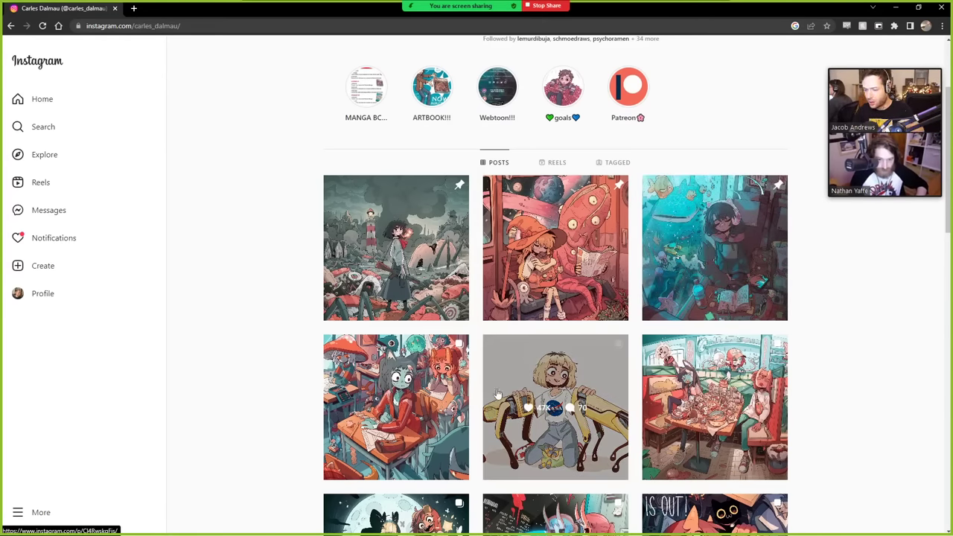
scroll(476, 324, "up", 3)
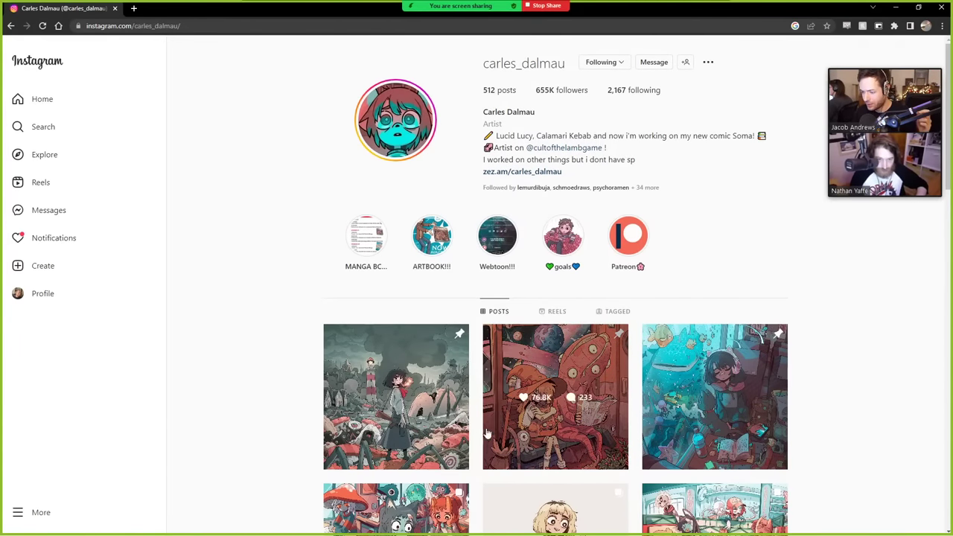
- Page from the first post through witch train, fish train, FISH TEACHER and SASA to Cursed Buffet
left_click(410, 420)
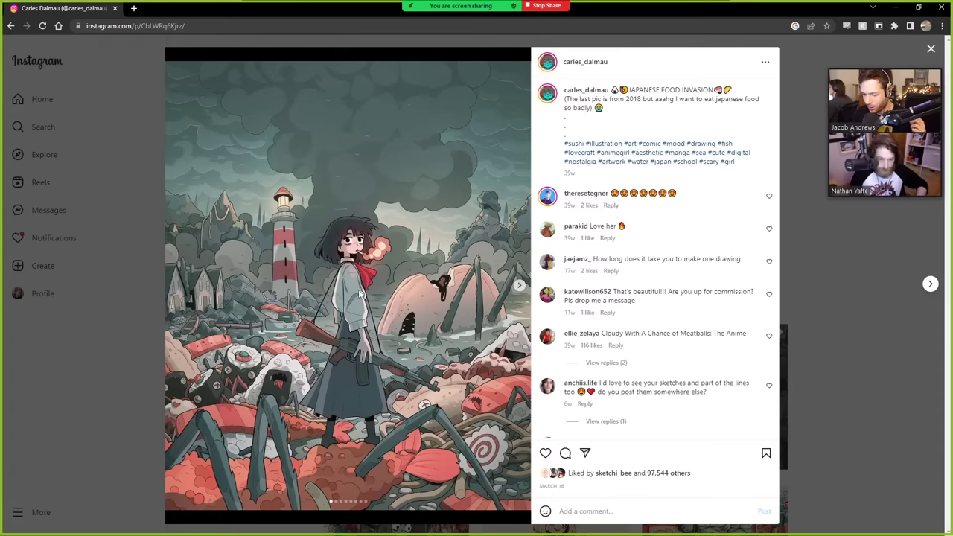
left_click(931, 284)
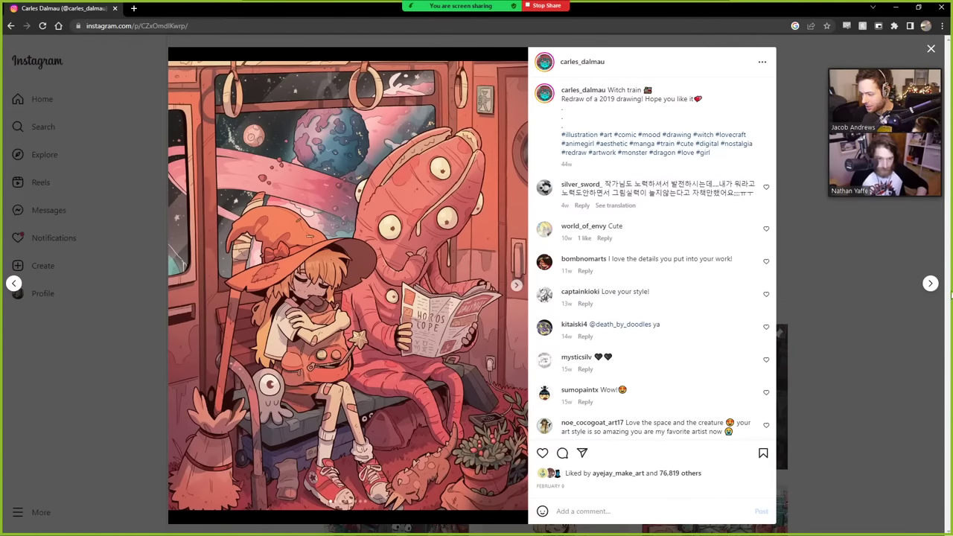
left_click(930, 284)
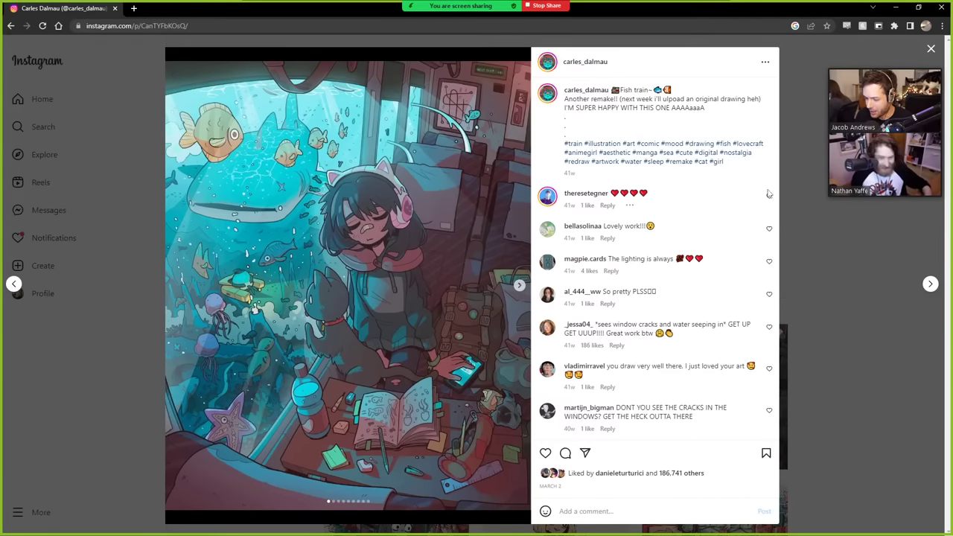
left_click(931, 285)
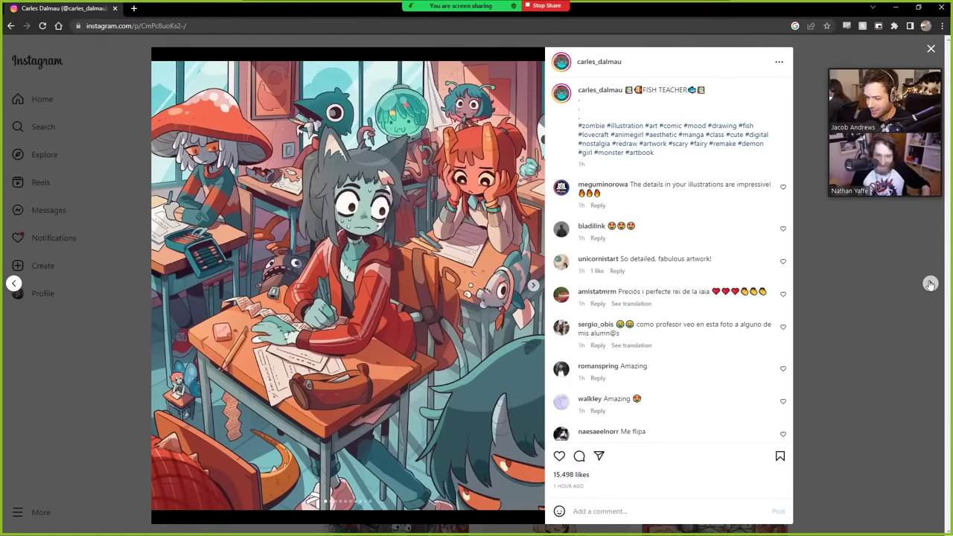
left_click(930, 285)
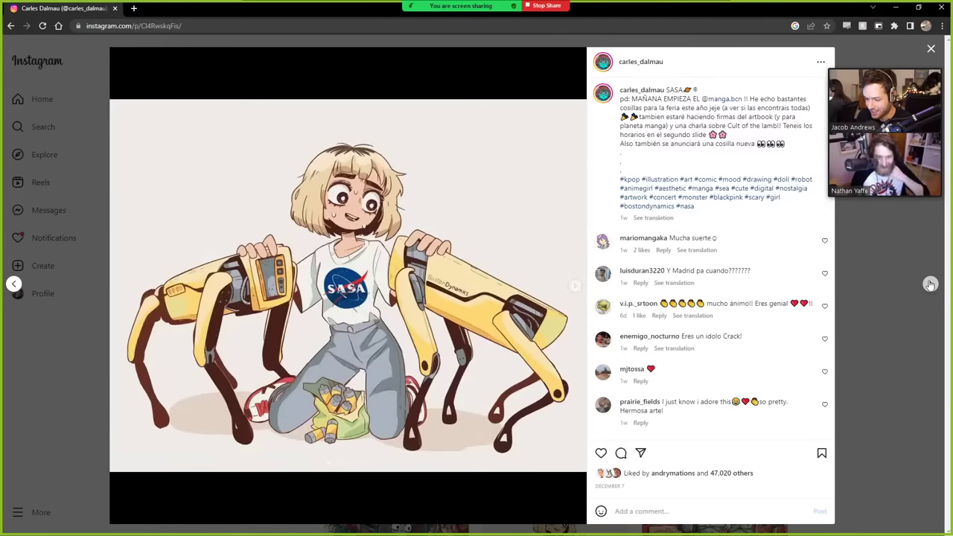
left_click(930, 285)
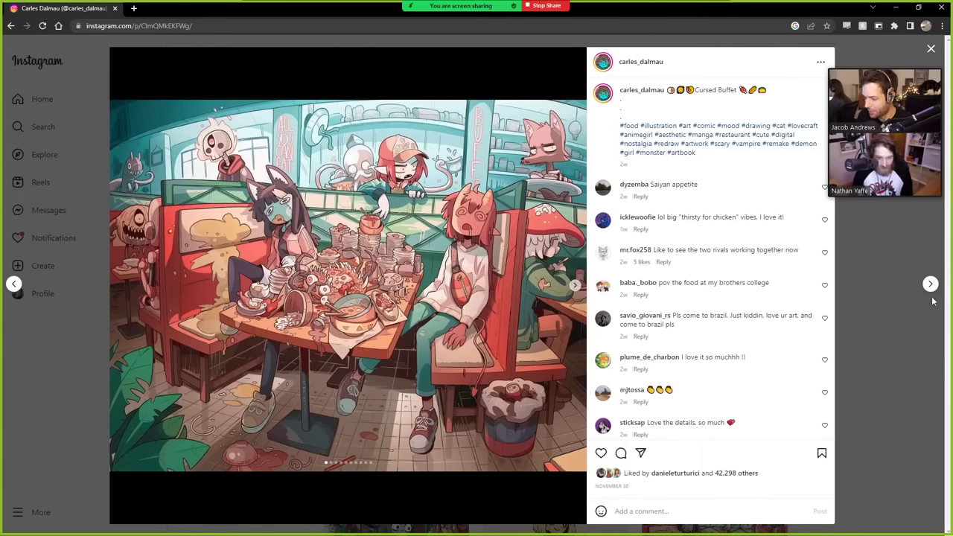
left_click(905, 307)
- Scroll the profile grid and preview the night-time snack bar post
scroll(835, 368, "down", 3)
scroll(835, 380, "down", 2)
middle_click(832, 377)
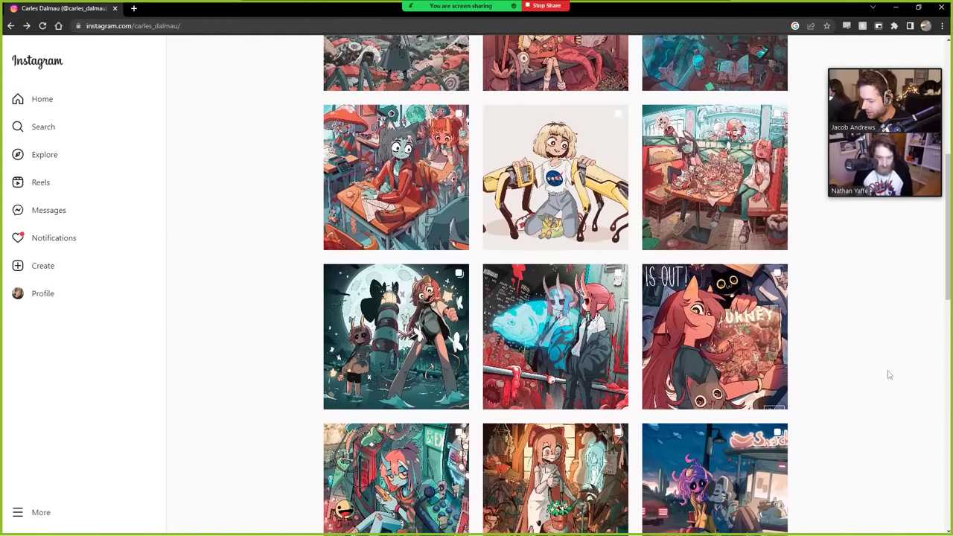
left_click(882, 379)
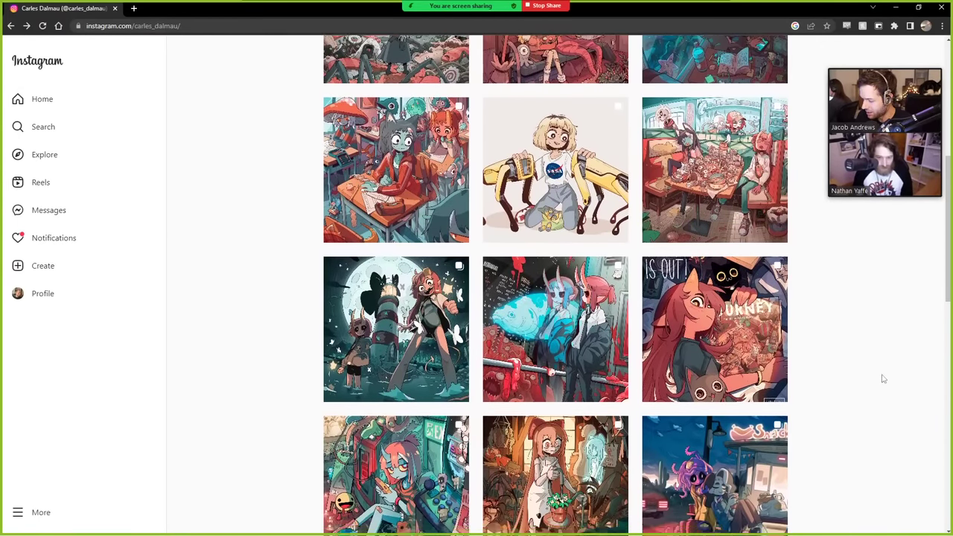
scroll(883, 379, "down", 3)
scroll(883, 379, "down", 3)
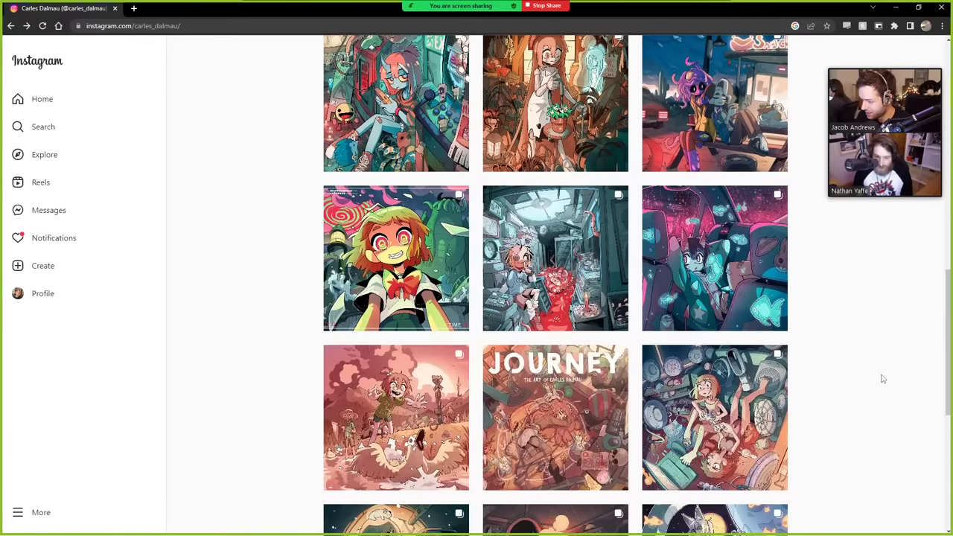
scroll(883, 379, "up", 2)
left_click(751, 227)
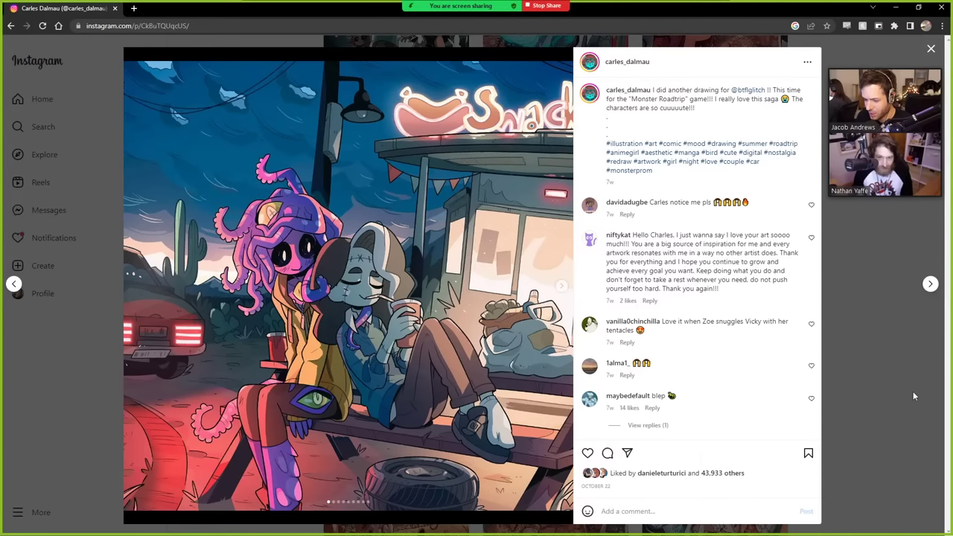
left_click(915, 397)
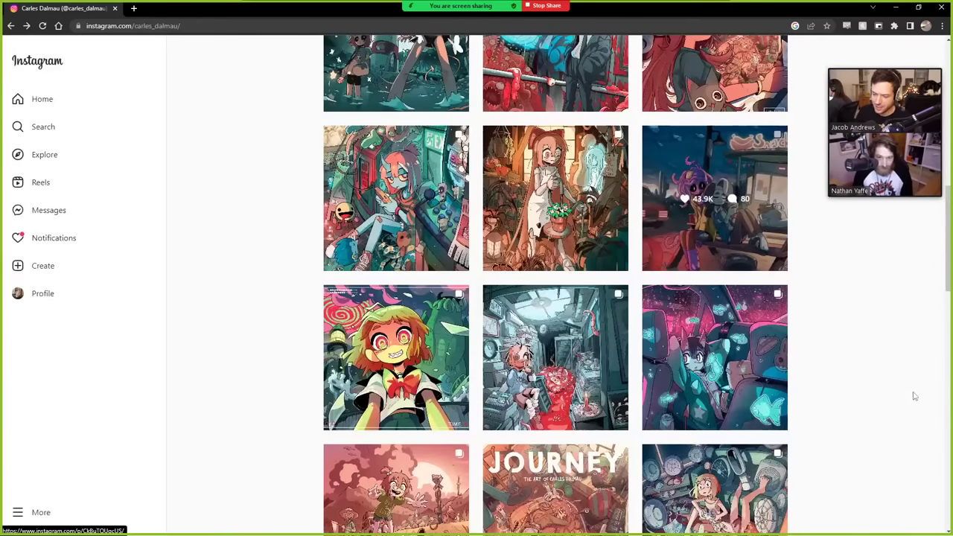
- Reopen the Cursed Buffet diner post, snip the illustration, and return to Photoshop
scroll(854, 376, "down", 1)
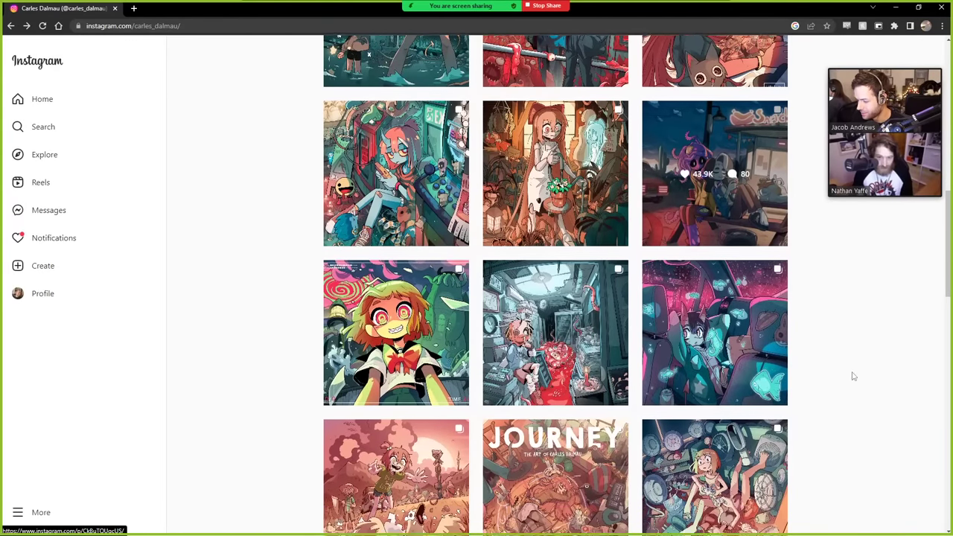
scroll(854, 376, "down", 2)
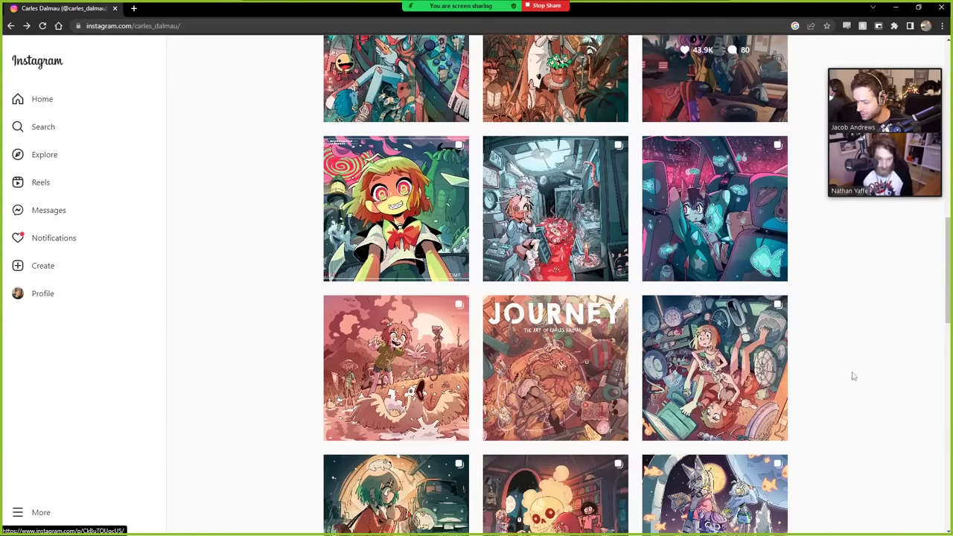
scroll(854, 376, "down", 2)
scroll(854, 376, "down", 1)
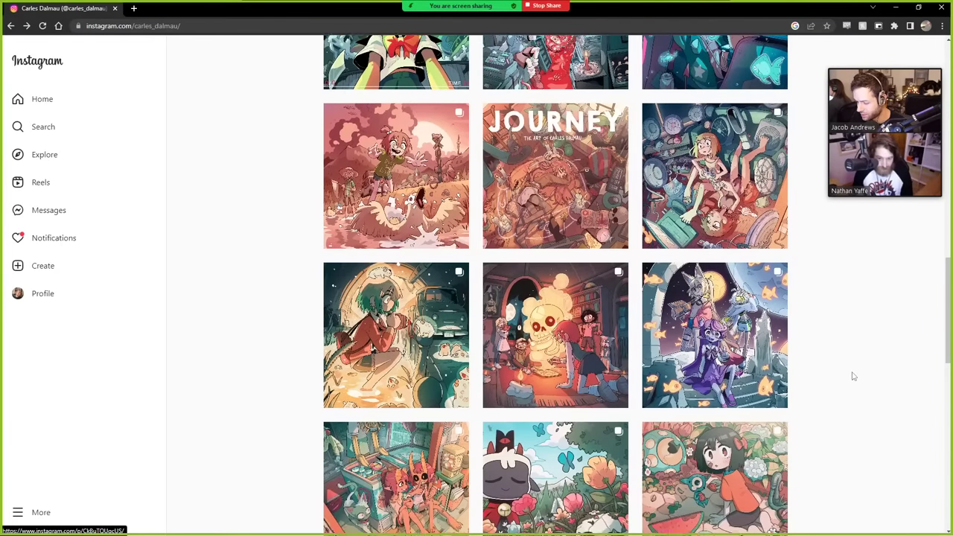
scroll(854, 376, "down", 1)
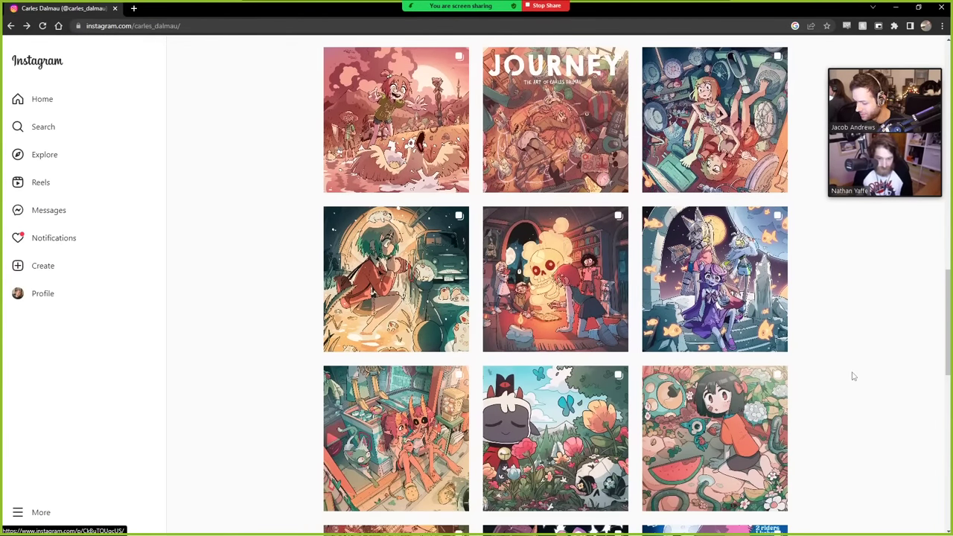
scroll(854, 376, "up", 10)
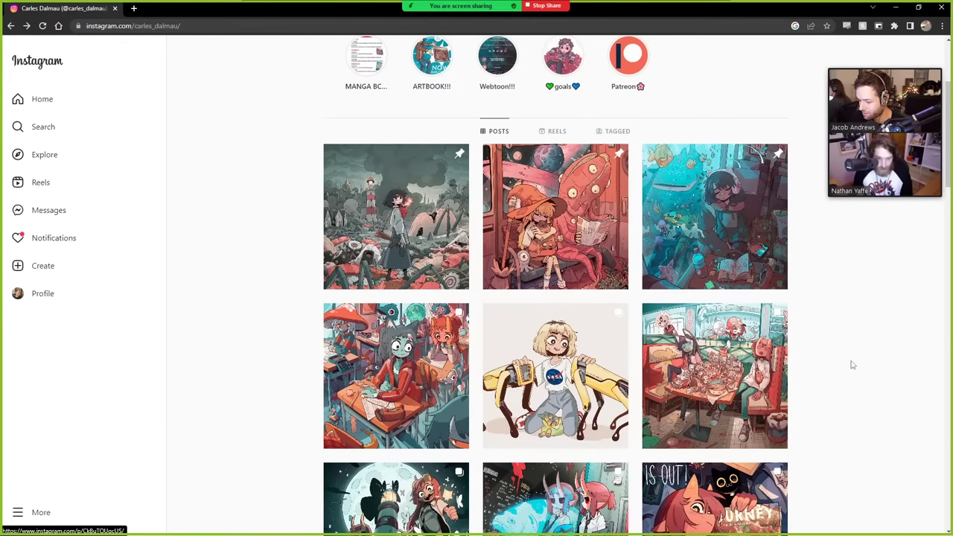
left_click(739, 395)
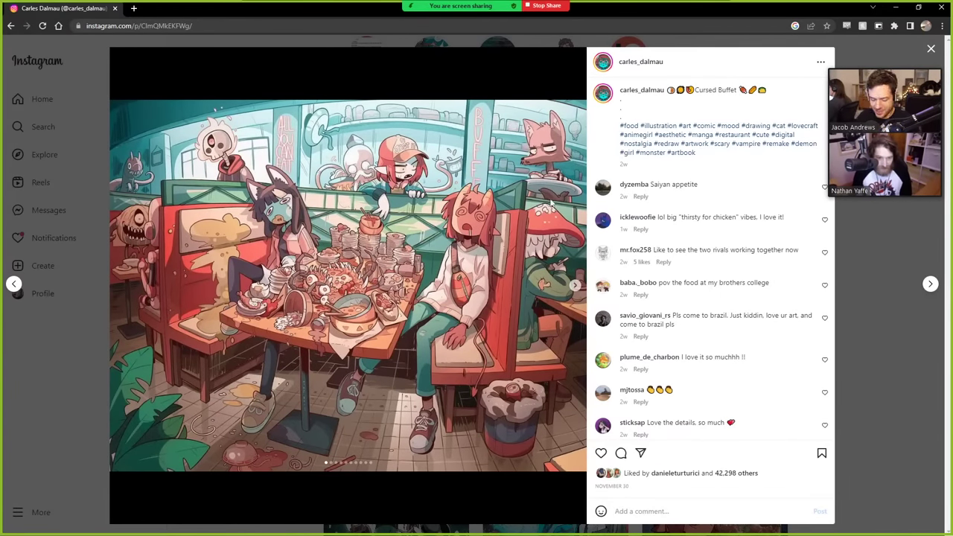
key("super+shift+s")
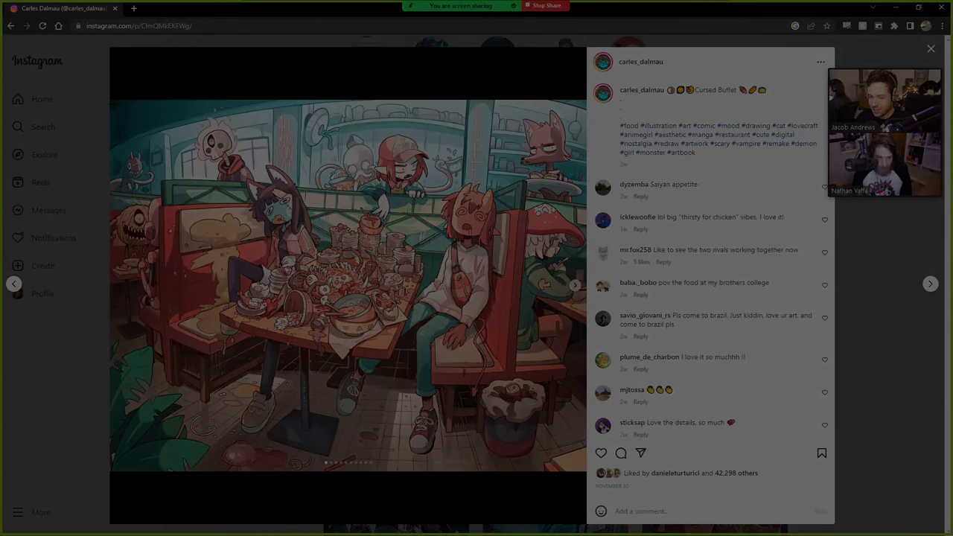
left_click_drag(114, 104, 585, 466)
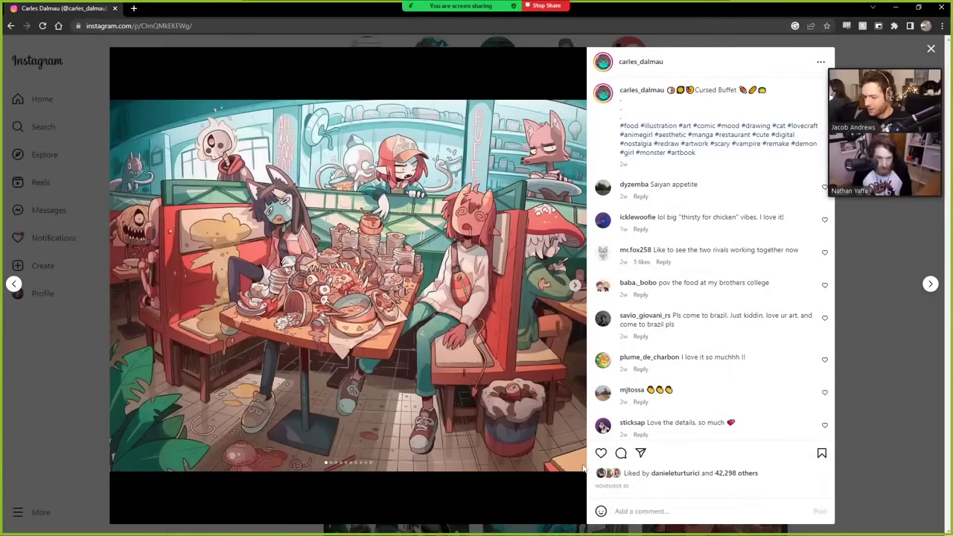
left_click(910, 392)
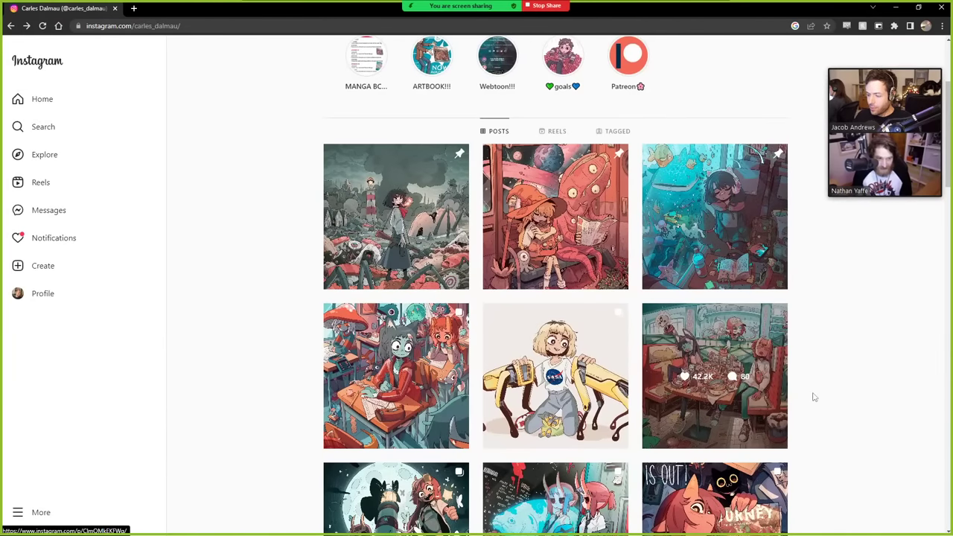
key("alt+Tab")
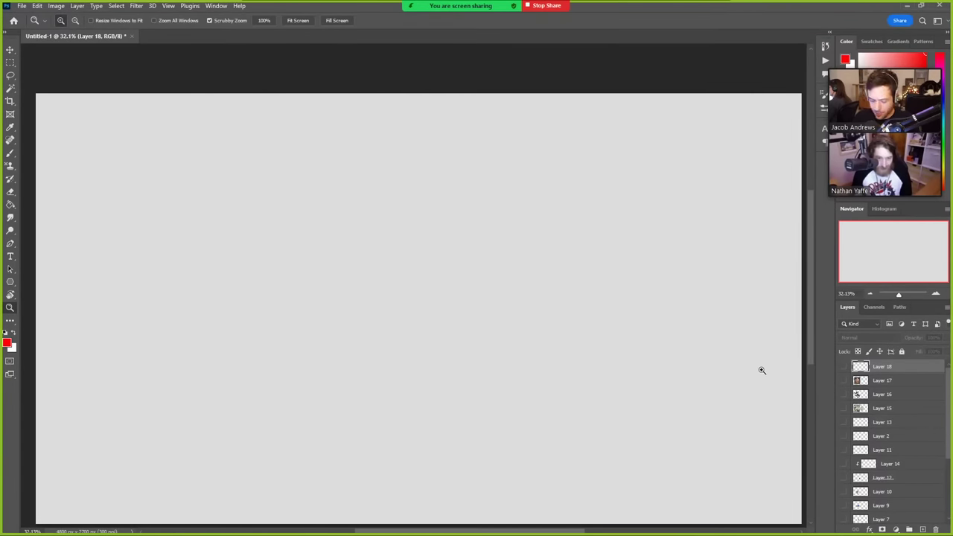
- Paste the diner snip as Layer 19, scale it over most of the canvas, and set 41% opacity
key("ctrl+v")
key("v")
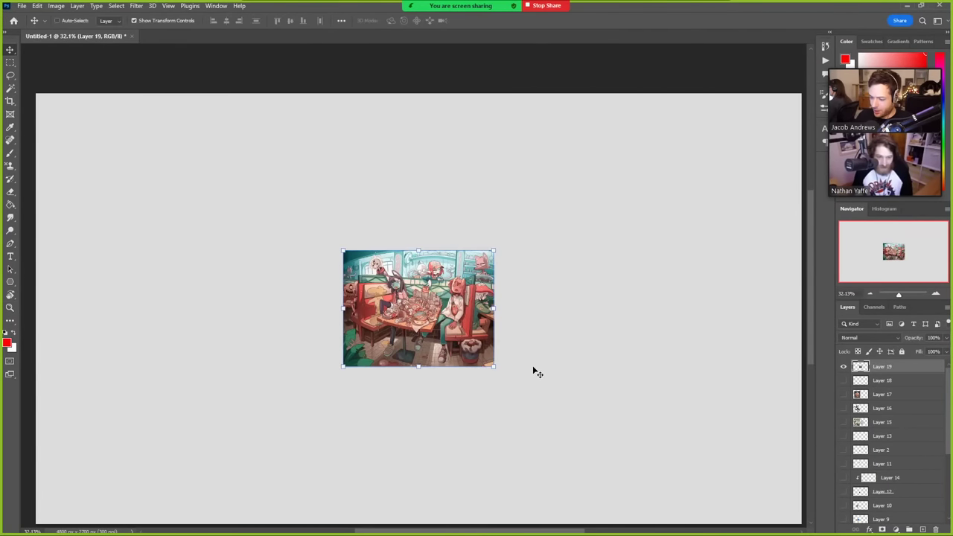
left_click_drag(493, 365, 690, 479)
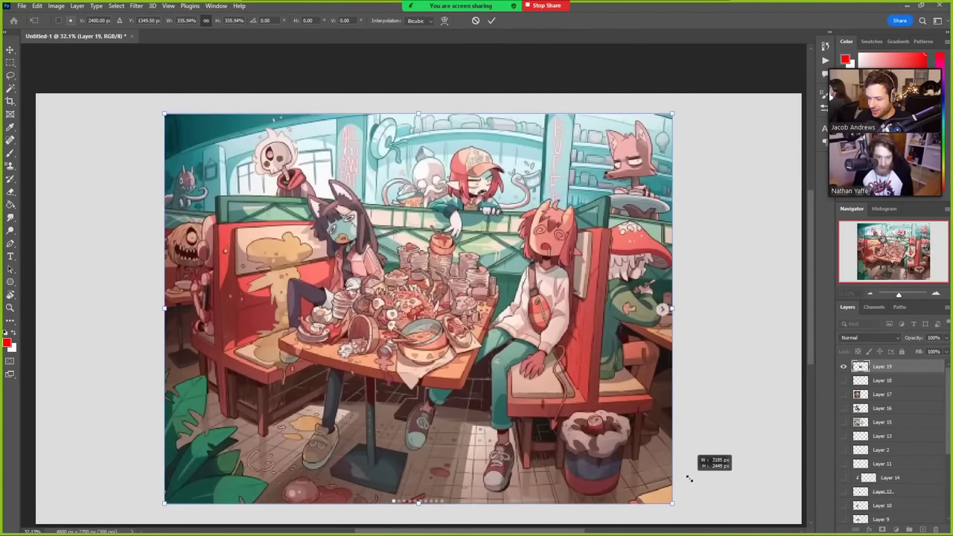
left_click_drag(591, 409, 552, 421)
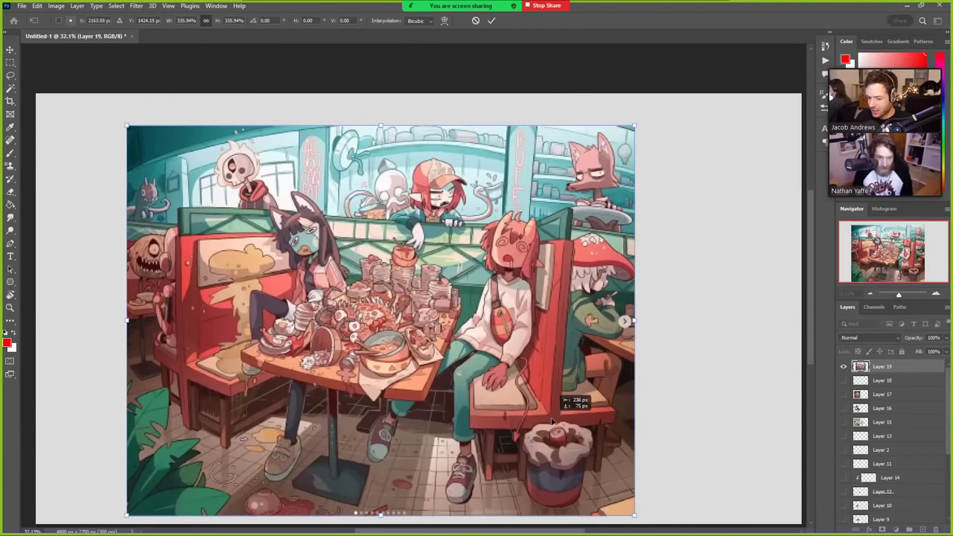
left_click(492, 21)
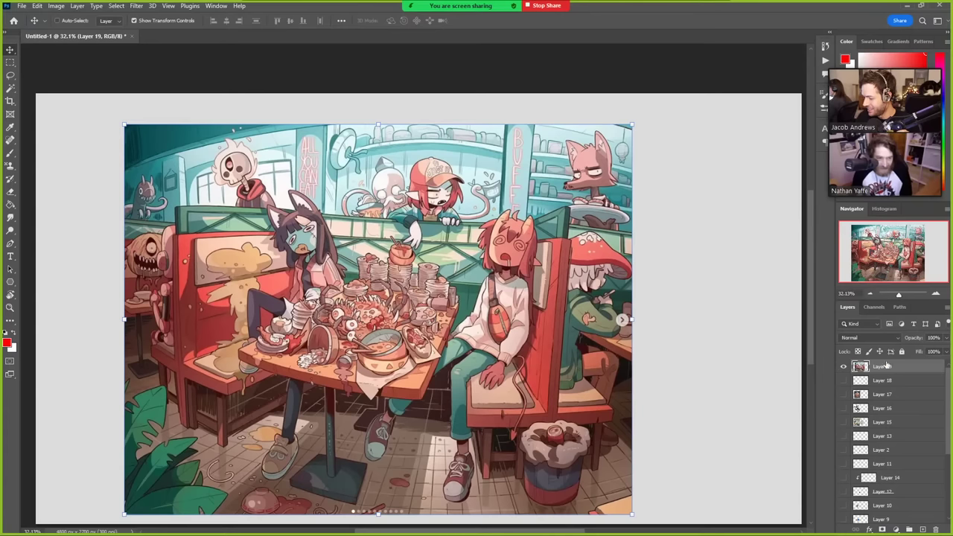
left_click(947, 338)
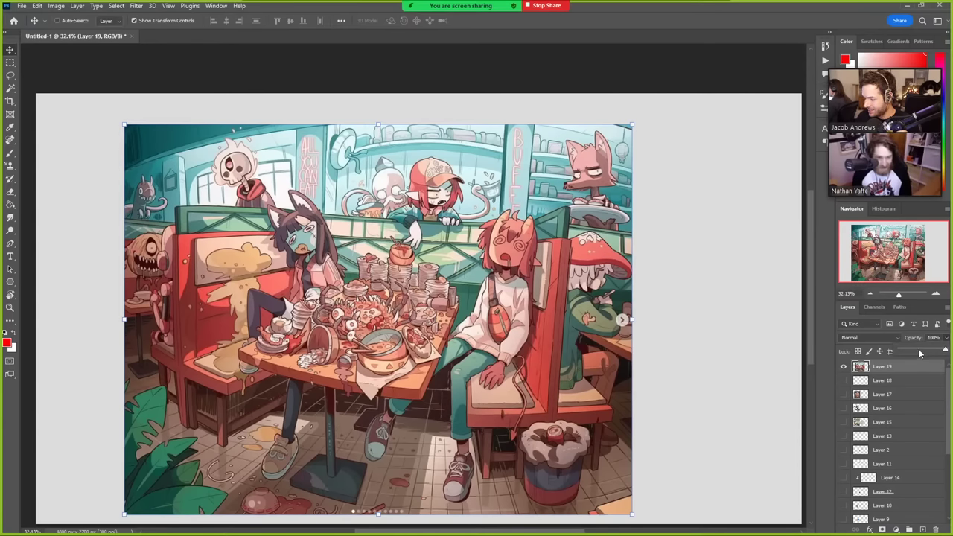
left_click(921, 353)
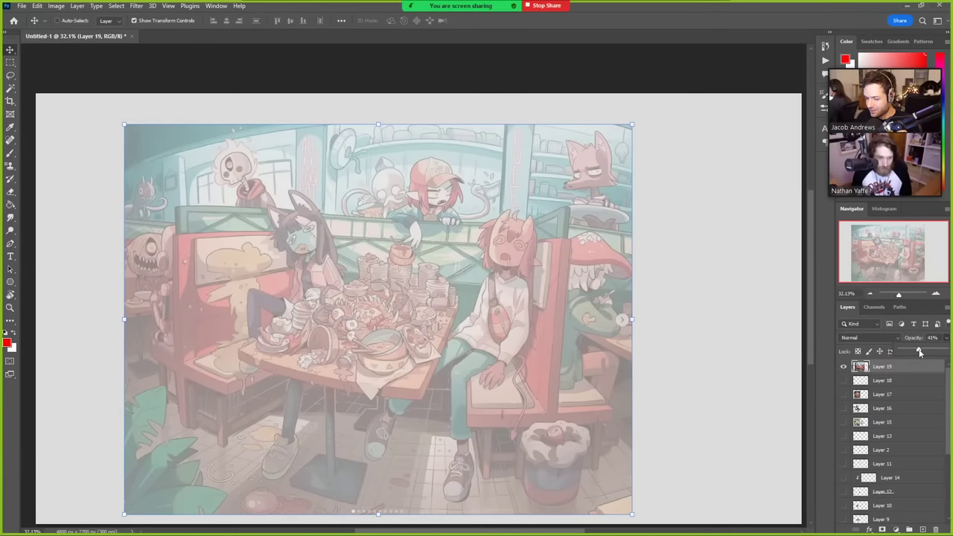
- Add a new empty layer above the diner image and try a red brush stroke, undoing it
left_click(924, 529)
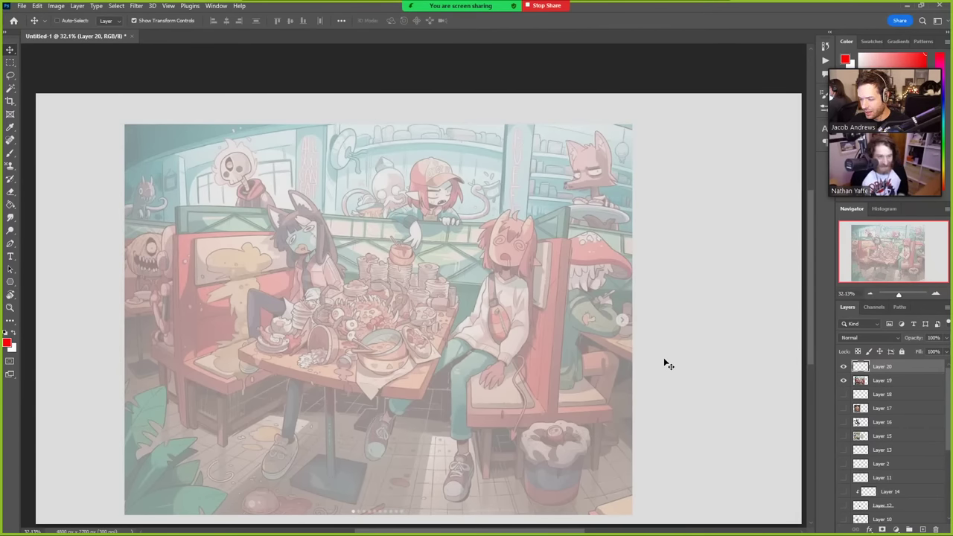
key("b")
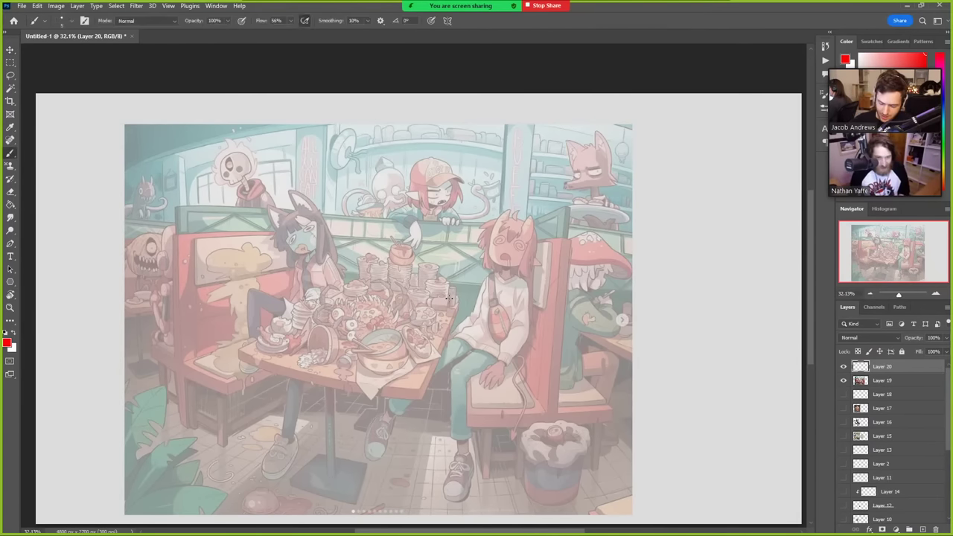
mouse_move(337, 343)
left_mouse_down()
mouse_move(514, 350)
mouse_move(532, 439)
left_mouse_up()
key("ctrl+z")
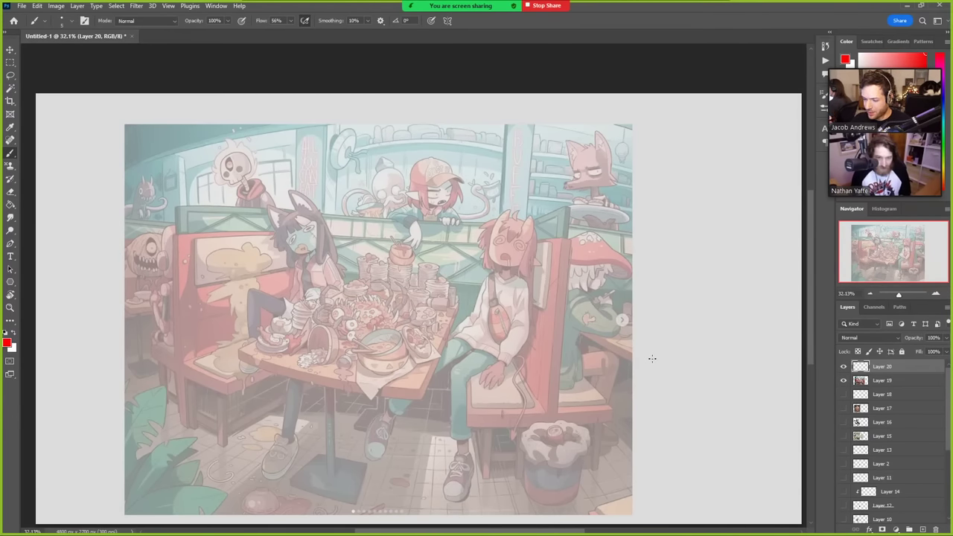
scroll(441, 287, "down", 1)
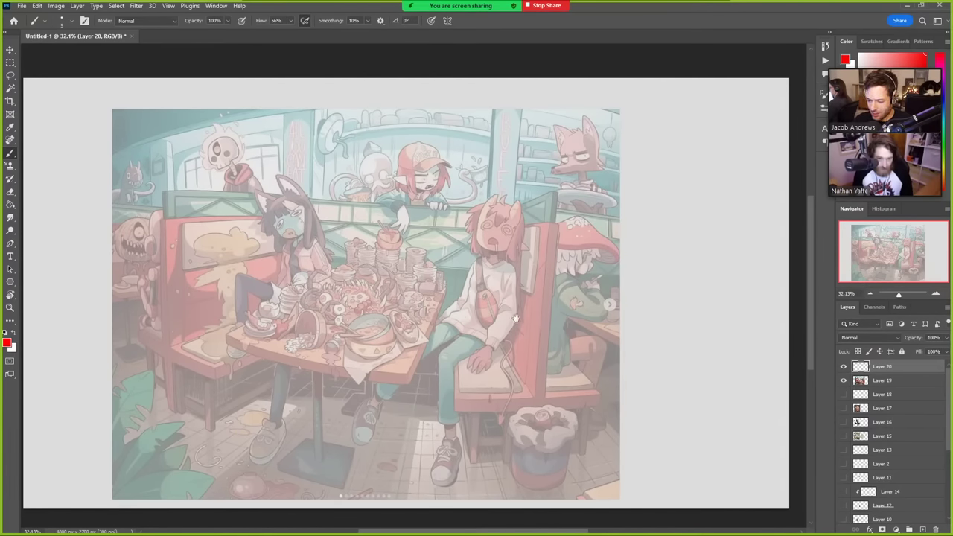
scroll(578, 319, "down", 1)
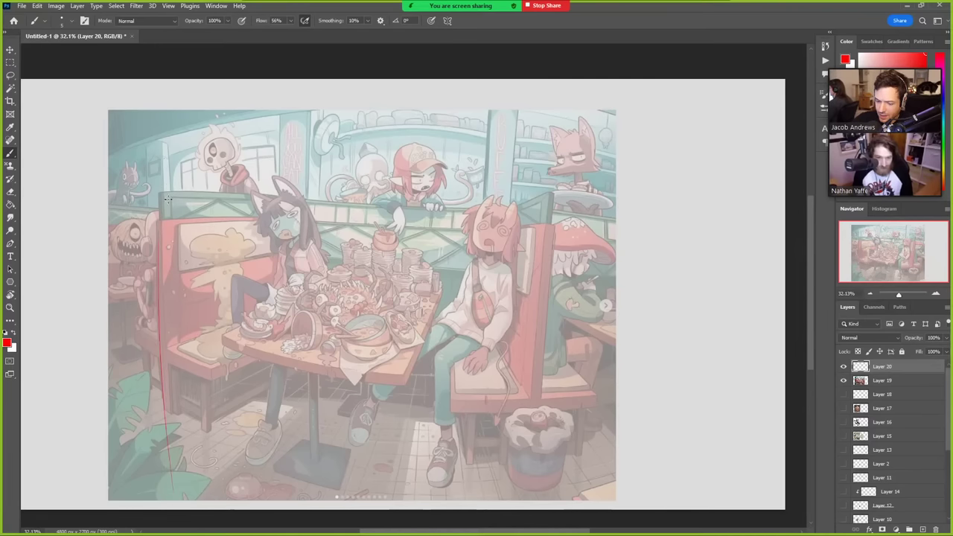
- Draw curved red vertical guides over the left booth, top centre and right side, plus lower arcs
mouse_move(174, 503)
left_mouse_down()
mouse_move(157, 266)
mouse_move(162, 84)
left_mouse_up()
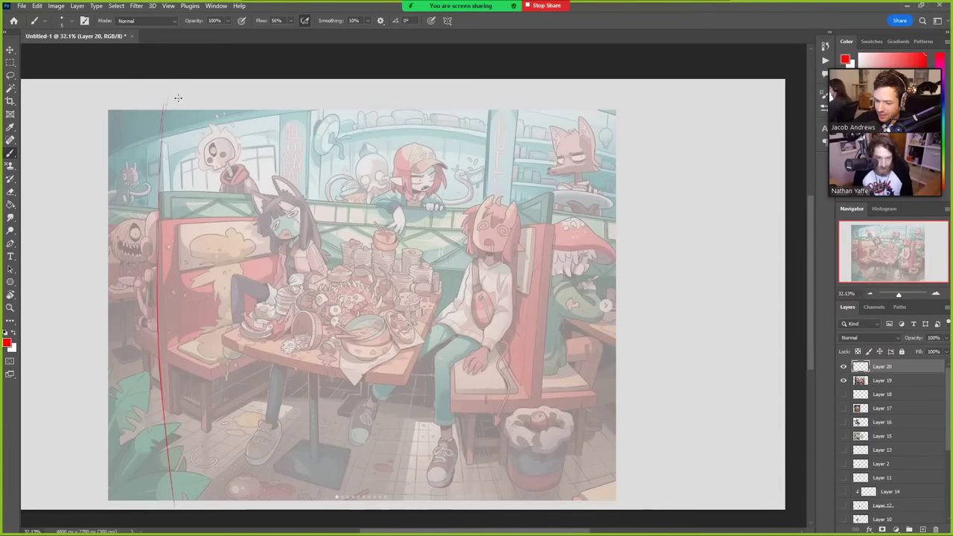
left_click_drag(224, 377, 221, 315)
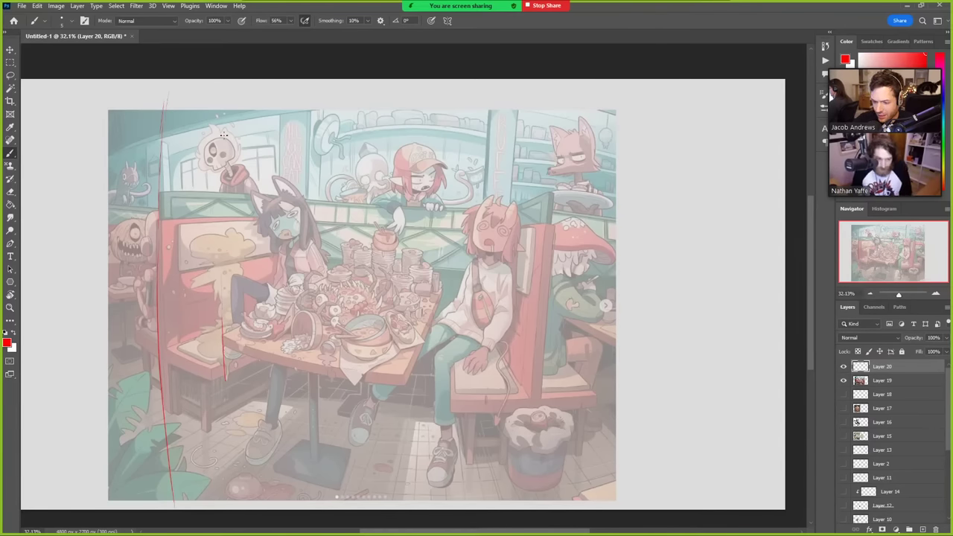
left_click_drag(223, 162, 227, 384)
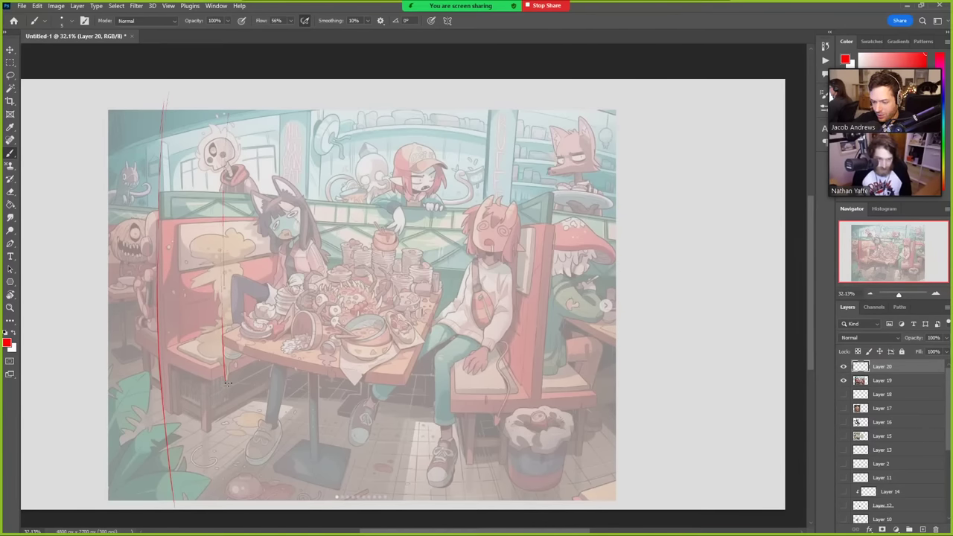
left_click_drag(231, 423, 245, 510)
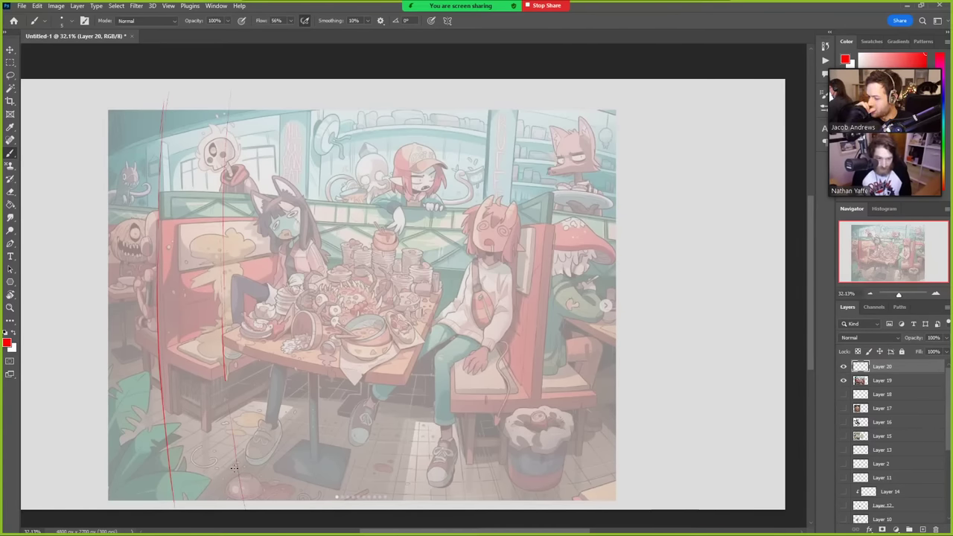
left_click_drag(279, 97, 280, 173)
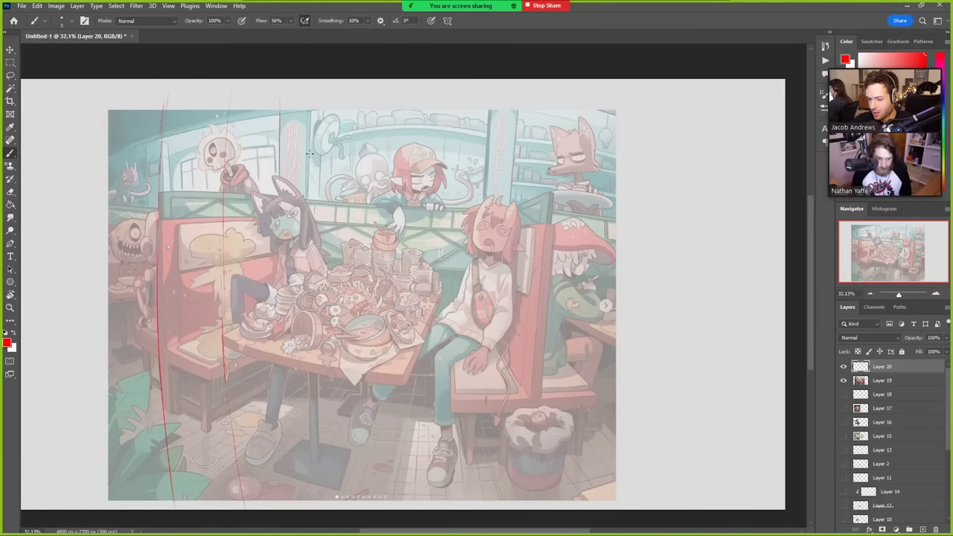
left_click_drag(310, 98, 309, 230)
mouse_move(553, 192)
left_mouse_down()
mouse_move(536, 499)
mouse_move(592, 428)
mouse_move(605, 223)
left_mouse_up()
left_click_drag(606, 181, 603, 86)
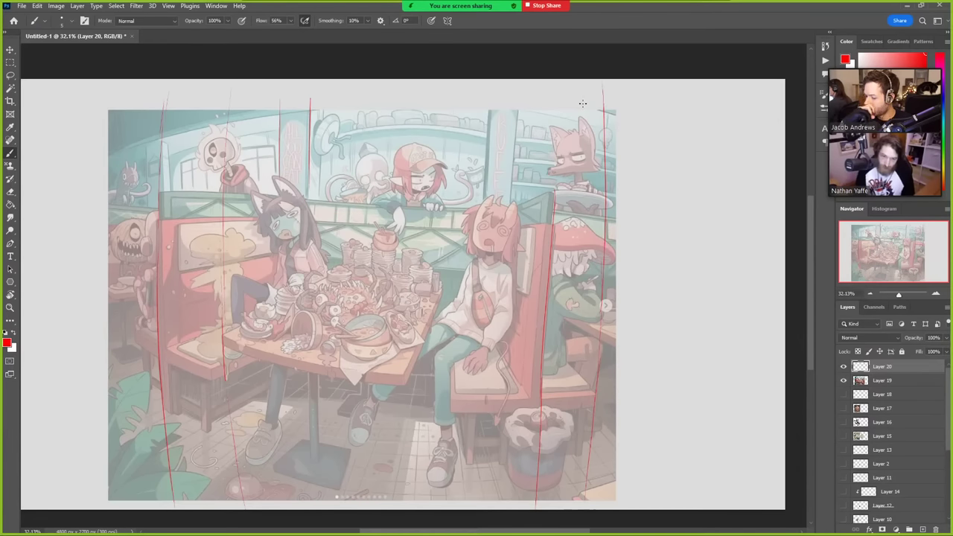
left_click_drag(632, 399, 480, 416)
mouse_move(636, 388)
left_mouse_down()
mouse_move(495, 416)
mouse_move(162, 355)
left_mouse_up()
- Redraw the long lower curved guide and the curved red guide along the booth top
key("ctrl+z")
mouse_move(631, 396)
left_mouse_down()
mouse_move(551, 416)
mouse_move(291, 400)
mouse_move(166, 369)
mouse_move(67, 313)
left_mouse_up()
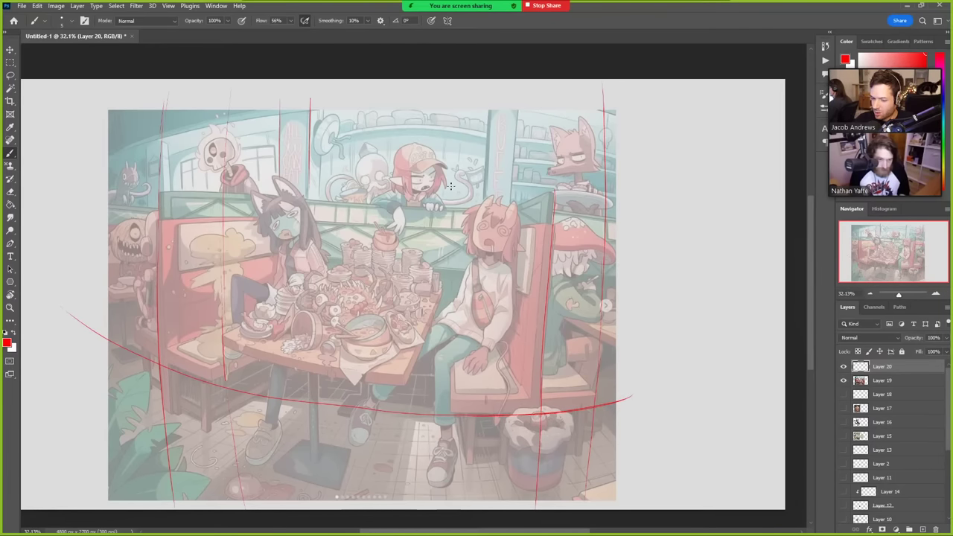
mouse_move(74, 211)
left_mouse_down()
mouse_move(362, 190)
mouse_move(658, 225)
left_mouse_up()
key("ctrl+z")
mouse_move(81, 212)
left_mouse_down()
mouse_move(174, 191)
mouse_move(510, 200)
left_mouse_up()
key("ctrl+z")
mouse_move(161, 188)
left_mouse_down()
mouse_move(513, 188)
mouse_move(633, 211)
left_mouse_up()
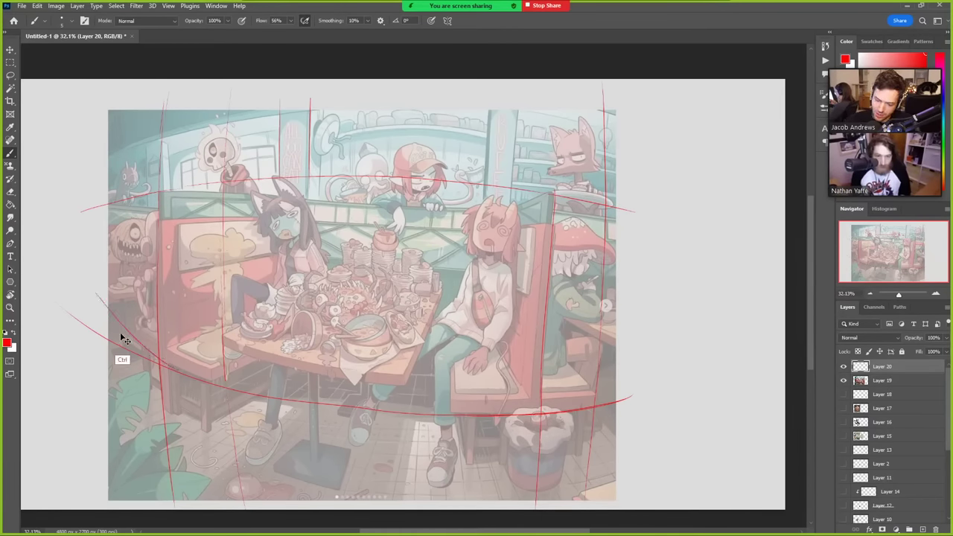
- Erase and repaint the lower-left section of the curved guide
key("e")
mouse_move(128, 351)
left_mouse_down()
mouse_move(151, 364)
mouse_move(67, 303)
mouse_move(140, 356)
left_mouse_up()
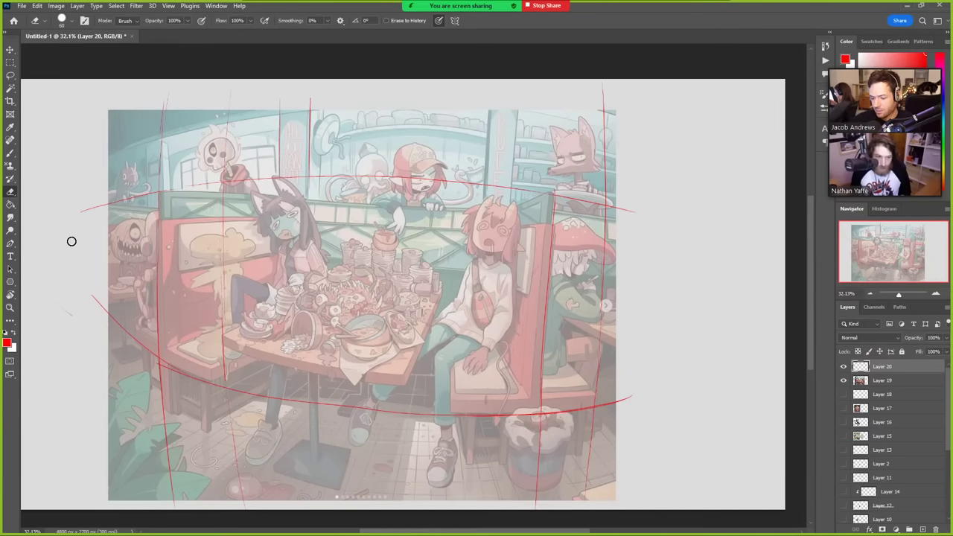
key("b")
left_click_drag(91, 329, 180, 414)
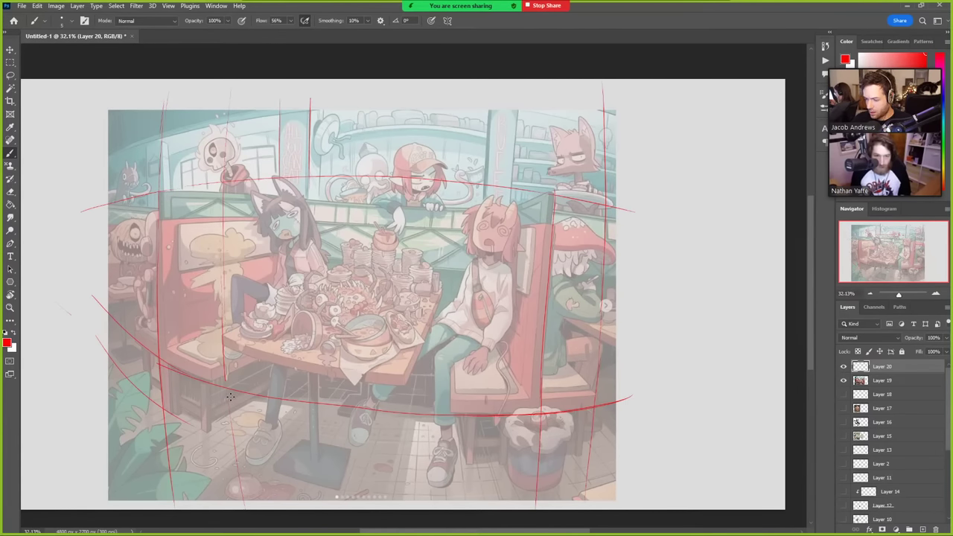
- Discard trial strokes around the table and across the top, then check the guides alone via Layer 19
mouse_move(444, 262)
left_mouse_down()
mouse_move(395, 263)
mouse_move(480, 214)
mouse_move(403, 272)
left_mouse_up()
key("ctrl+z")
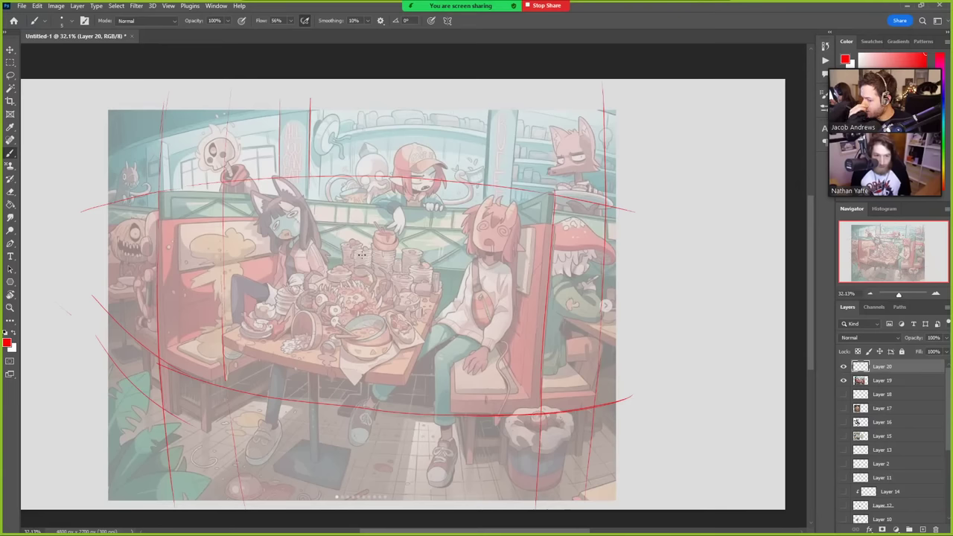
mouse_move(442, 132)
left_mouse_down()
mouse_move(403, 143)
mouse_move(315, 117)
mouse_move(493, 94)
mouse_move(454, 164)
mouse_move(468, 127)
mouse_move(305, 125)
left_mouse_up()
key("ctrl+z")
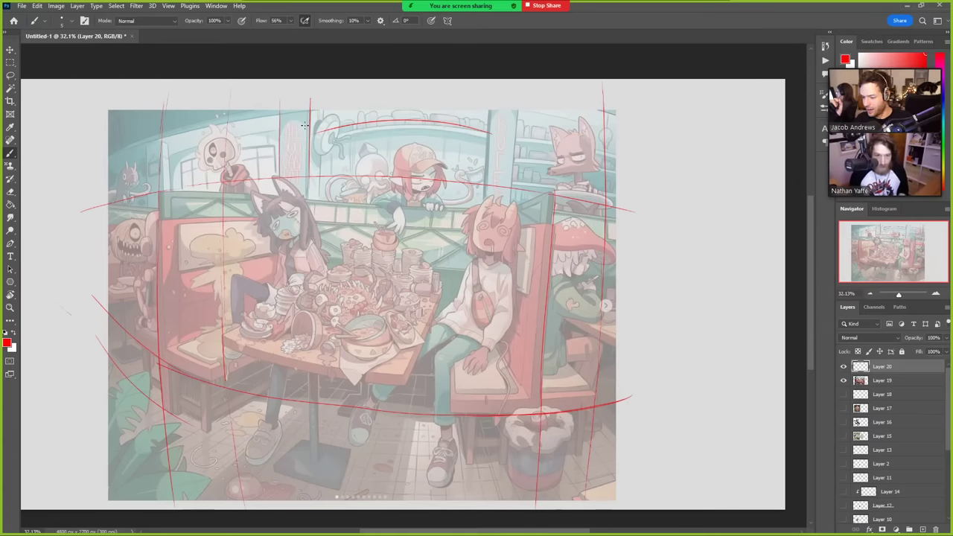
key("ctrl+z")
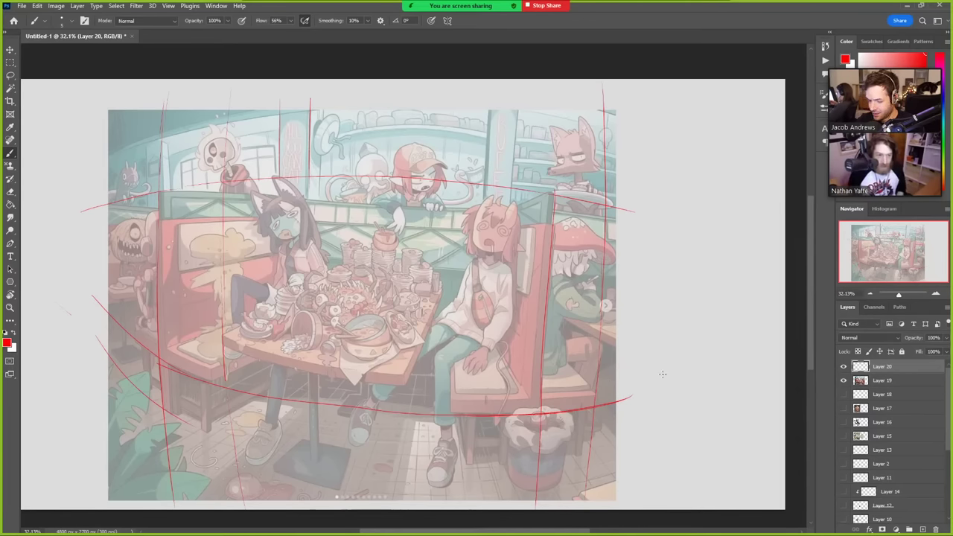
left_click(843, 381)
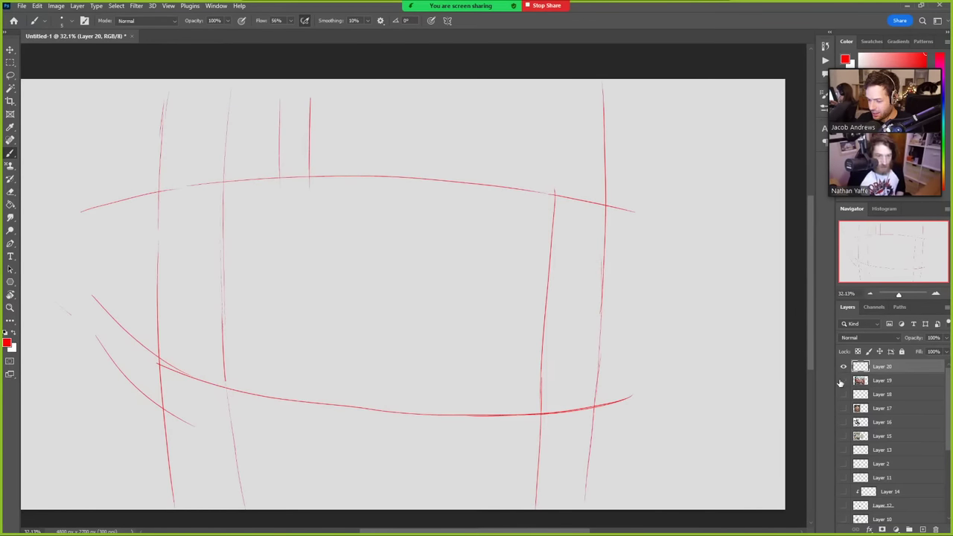
left_click(843, 381)
- Add curved red guides sweeping across the floor near the bottom
mouse_move(204, 429)
left_mouse_down()
mouse_move(268, 454)
mouse_move(484, 471)
left_mouse_up()
key("ctrl+z")
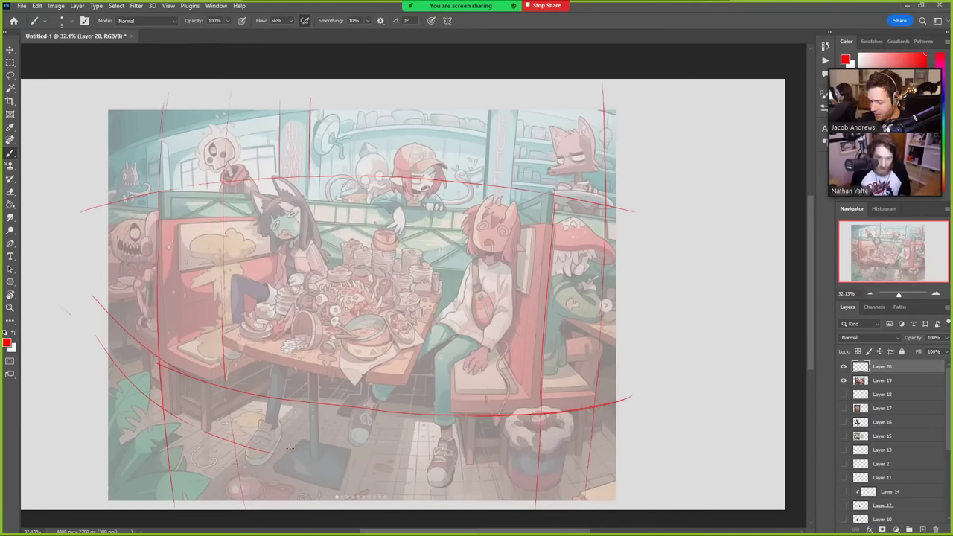
left_click_drag(380, 468, 531, 463)
mouse_move(283, 456)
left_mouse_down()
mouse_move(407, 468)
mouse_move(657, 437)
mouse_move(618, 424)
mouse_move(586, 457)
mouse_move(655, 432)
left_mouse_up()
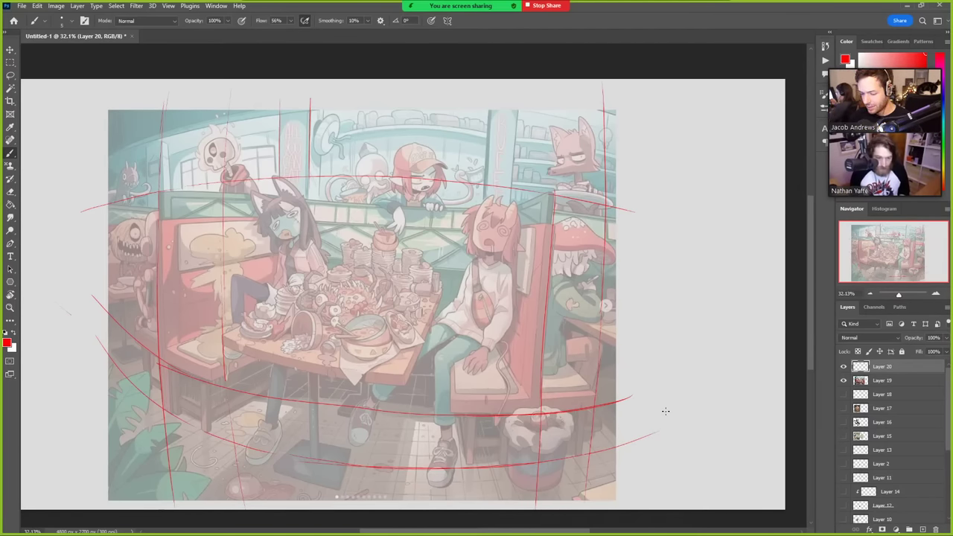
- Draw red table-edge perspective lines toward the vanishing point and mark it with a red dot
left_click_drag(222, 337, 390, 237)
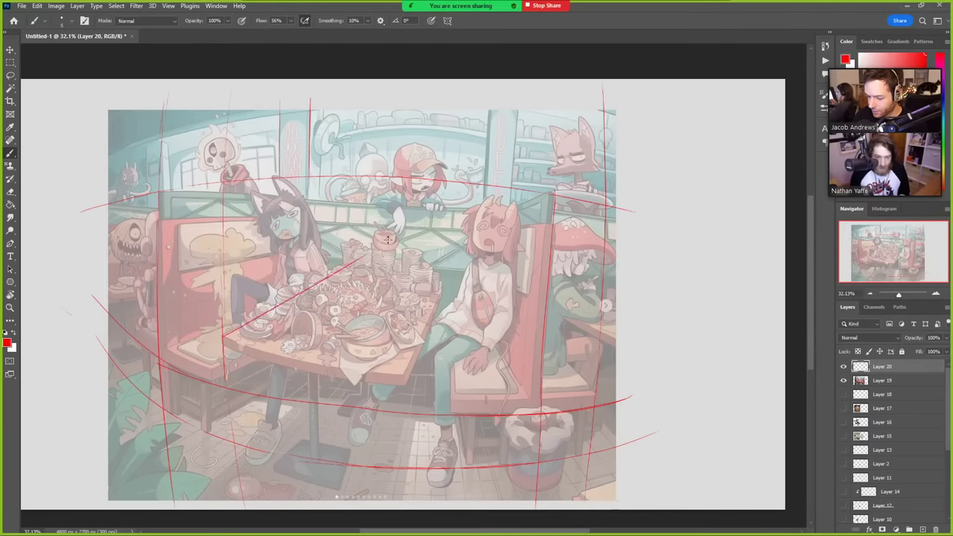
left_click_drag(411, 363, 445, 280)
key("ctrl+z")
left_click_drag(408, 383, 444, 276)
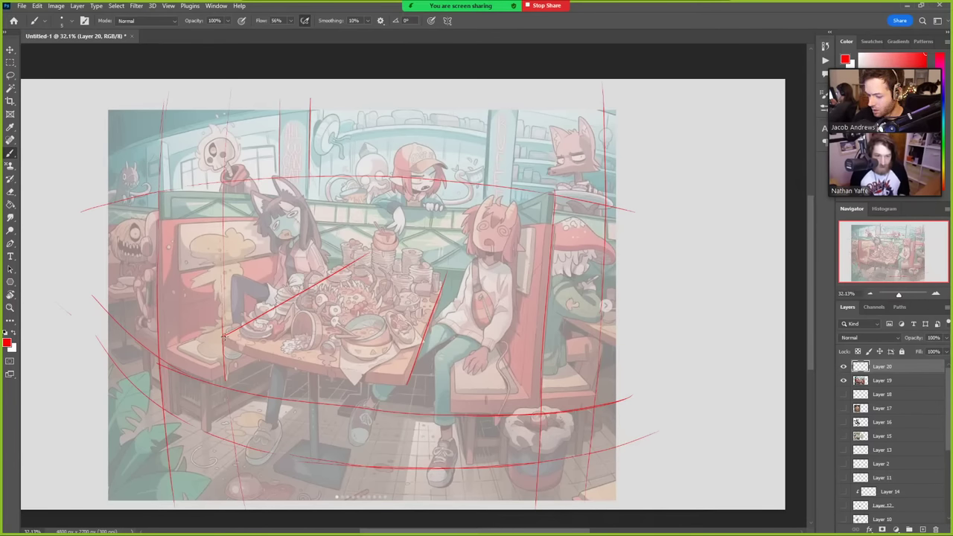
left_click_drag(221, 337, 492, 159)
key("ctrl+z")
left_click_drag(277, 303, 566, 128)
left_click_drag(407, 384, 462, 216)
key("ctrl+z")
left_click_drag(408, 382, 484, 174)
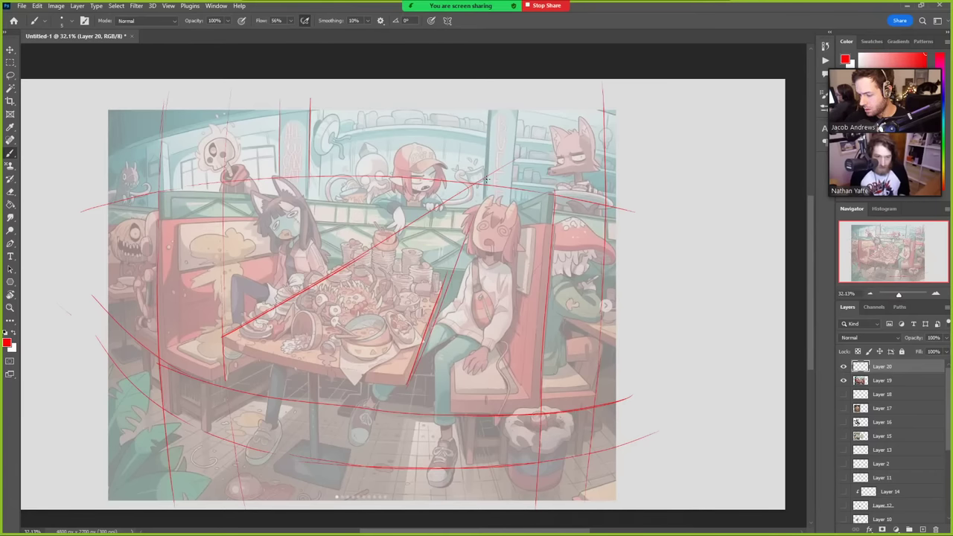
left_click(491, 172)
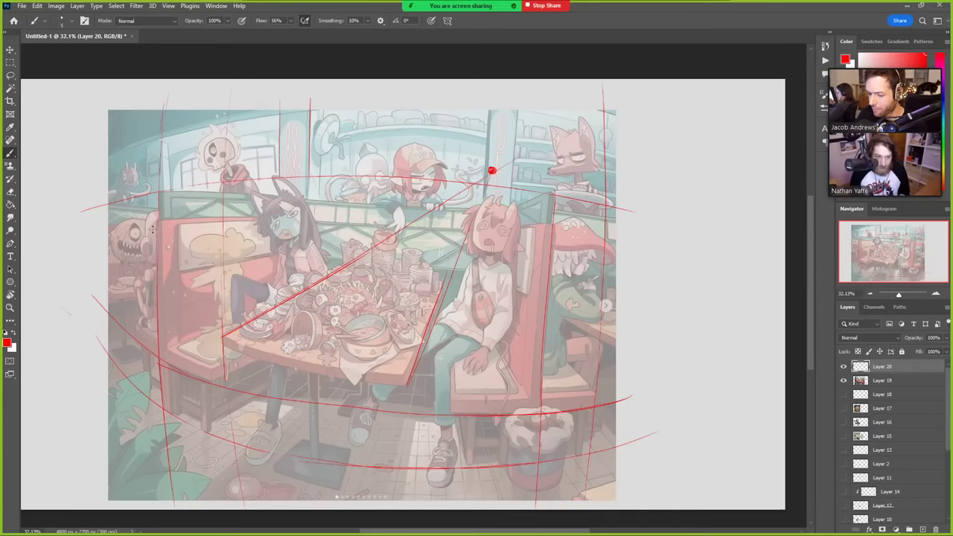
- Trace and reinforce a red line along the booth's upper edge
mouse_move(160, 221)
left_mouse_down()
mouse_move(428, 205)
mouse_move(479, 213)
left_mouse_up()
key("ctrl+z")
key("ctrl+shift+z")
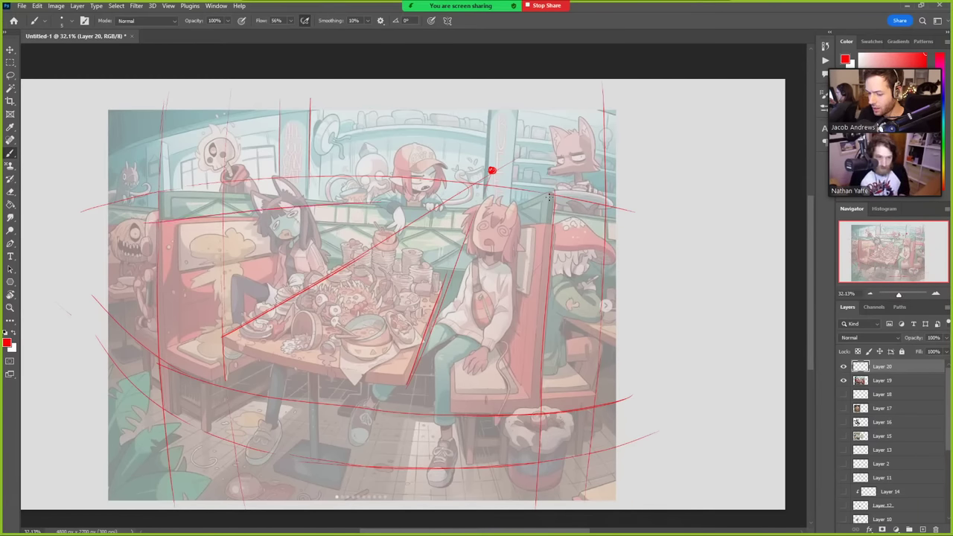
key("ctrl+z")
left_click_drag(146, 224, 361, 212)
key("ctrl+z")
left_click_drag(152, 224, 296, 213)
mouse_move(383, 212)
left_mouse_down()
mouse_move(636, 244)
mouse_move(570, 238)
mouse_move(635, 225)
mouse_move(581, 209)
mouse_move(550, 225)
left_mouse_up()
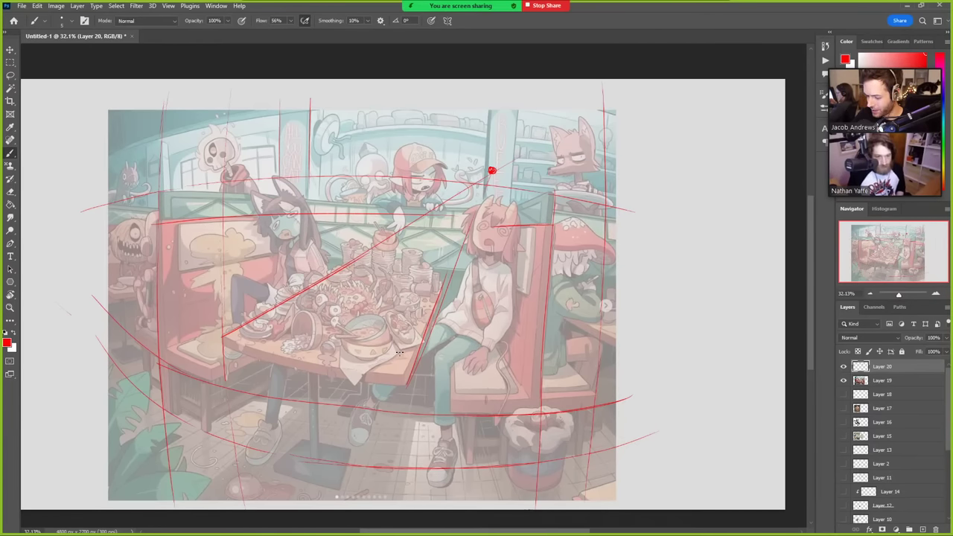
left_click_drag(504, 137, 503, 152)
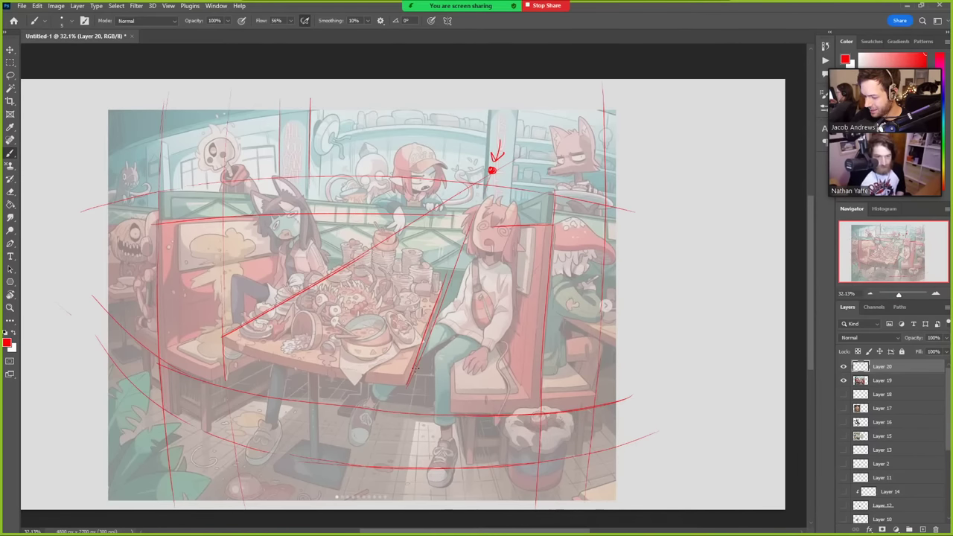
key("ctrl+z")
left_click_drag(149, 223, 423, 211)
left_click_drag(147, 223, 453, 211)
left_click_drag(171, 226, 489, 213)
- Add perspective lines through the right booth, a vertical construction line, and a circle round the upper-centre figures
left_click_drag(545, 226, 408, 242)
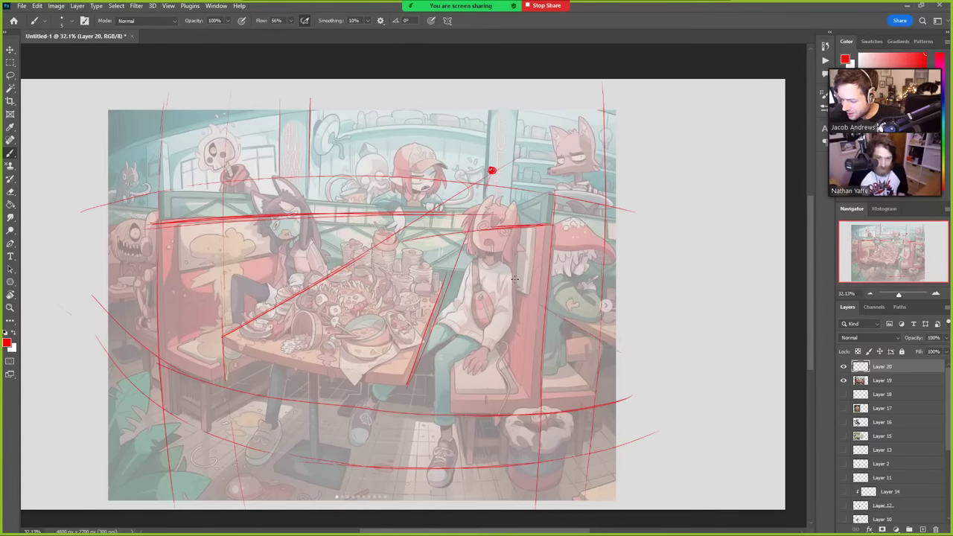
left_click_drag(618, 351, 462, 257)
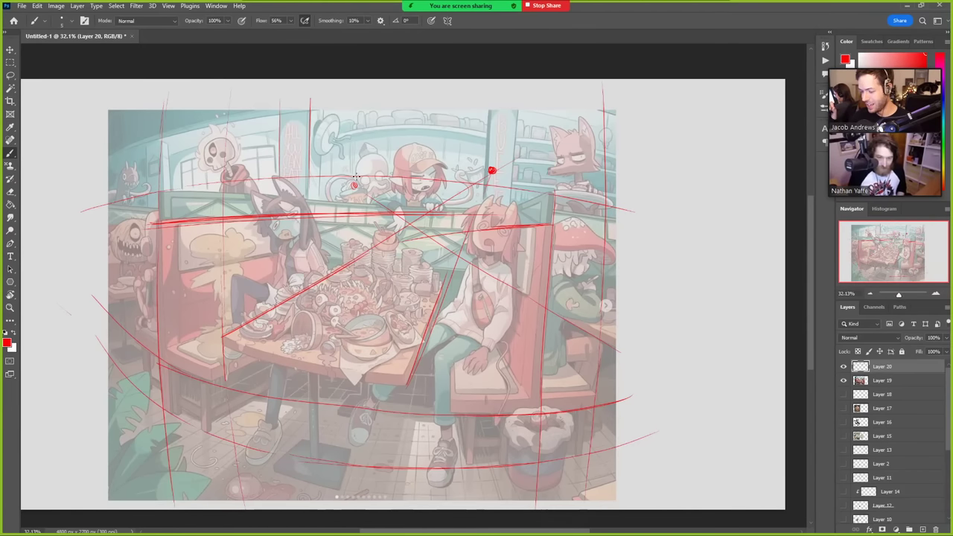
left_click_drag(451, 343, 452, 78)
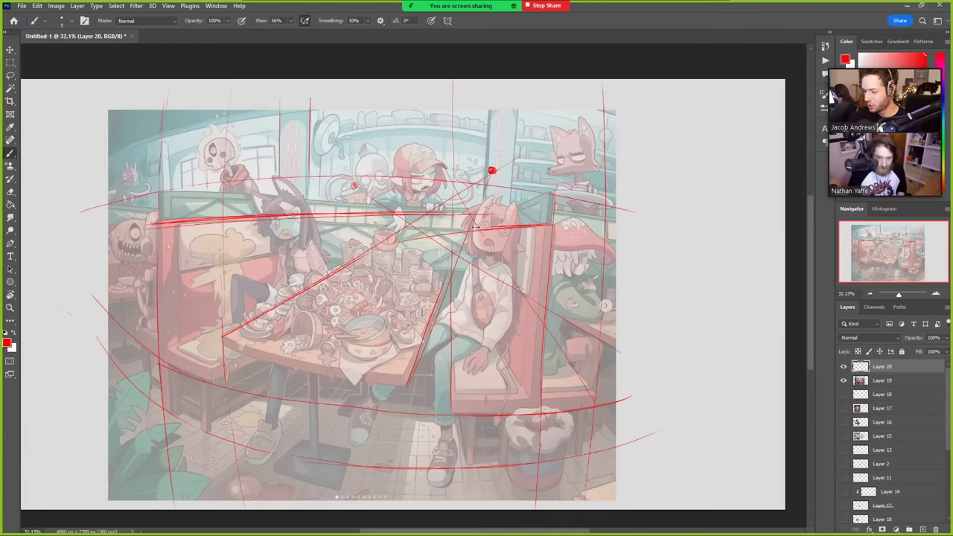
mouse_move(417, 231)
left_mouse_down()
mouse_move(549, 190)
mouse_move(514, 127)
left_mouse_up()
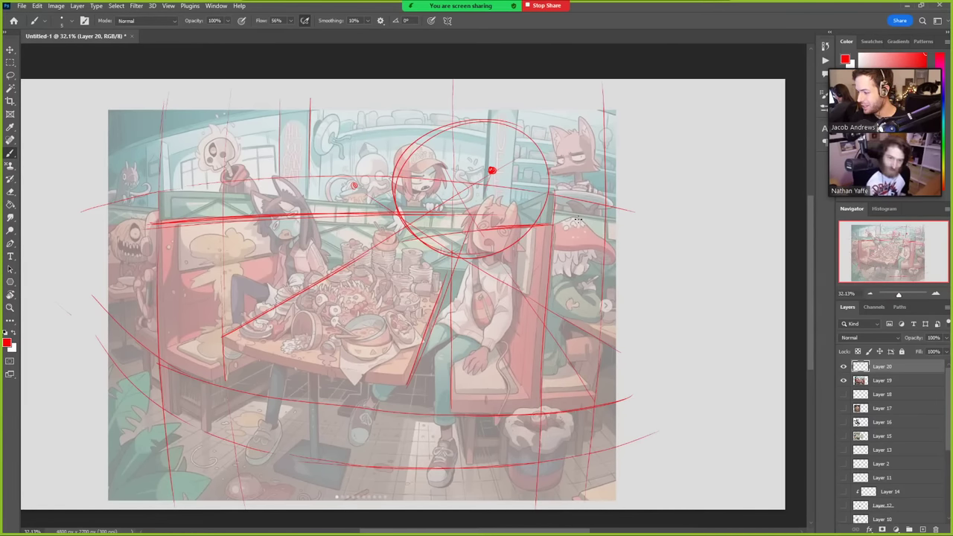
- Replace the red circle with a slightly larger one and hide the Layer 19 illustration
key("ctrl+z")
mouse_move(477, 265)
left_mouse_down()
mouse_move(413, 123)
mouse_move(419, 253)
mouse_move(517, 112)
mouse_move(500, 259)
left_mouse_up()
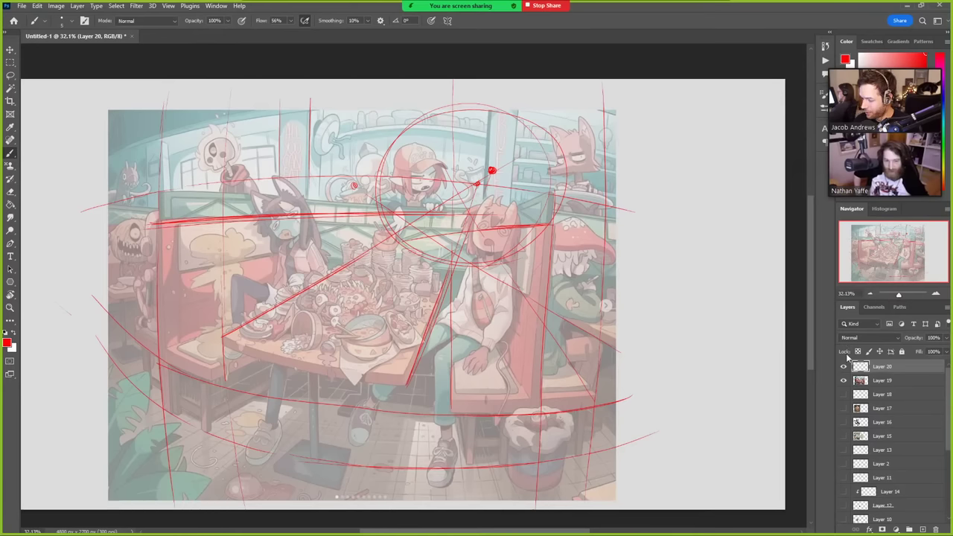
left_click(843, 380)
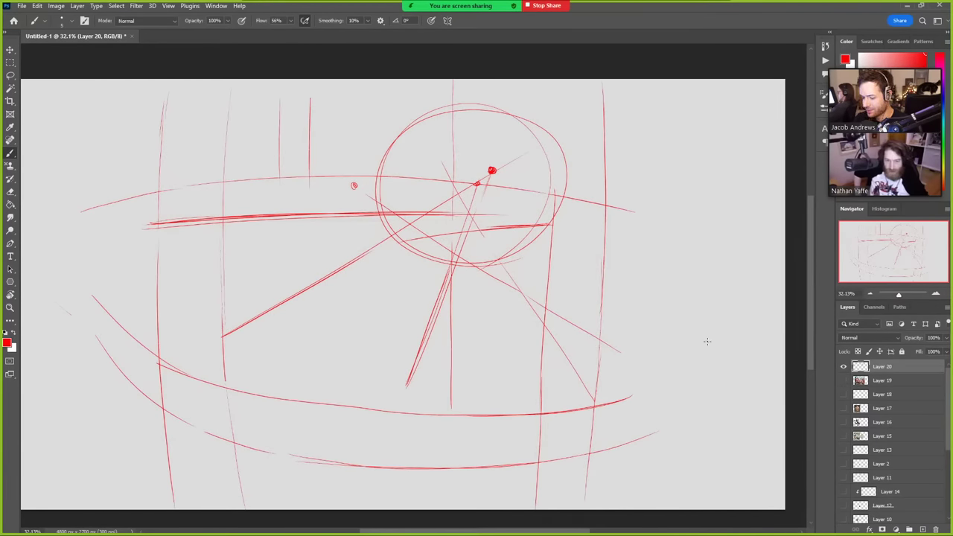
- Show the Layer 19 illustration, hide the Layer 20 red sketch, and zoom into the booth area
left_click(844, 380)
left_click(844, 367)
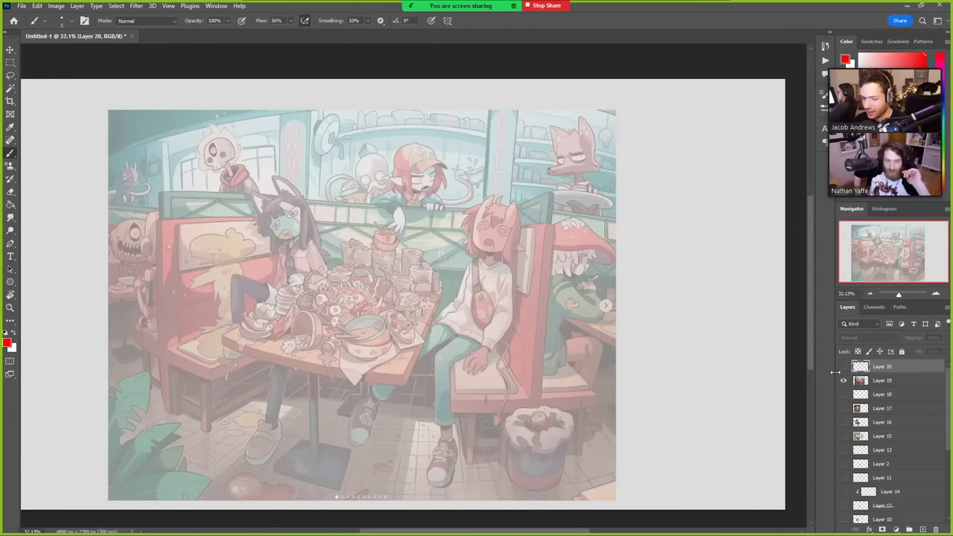
key("z")
left_click_drag(531, 222, 592, 328)
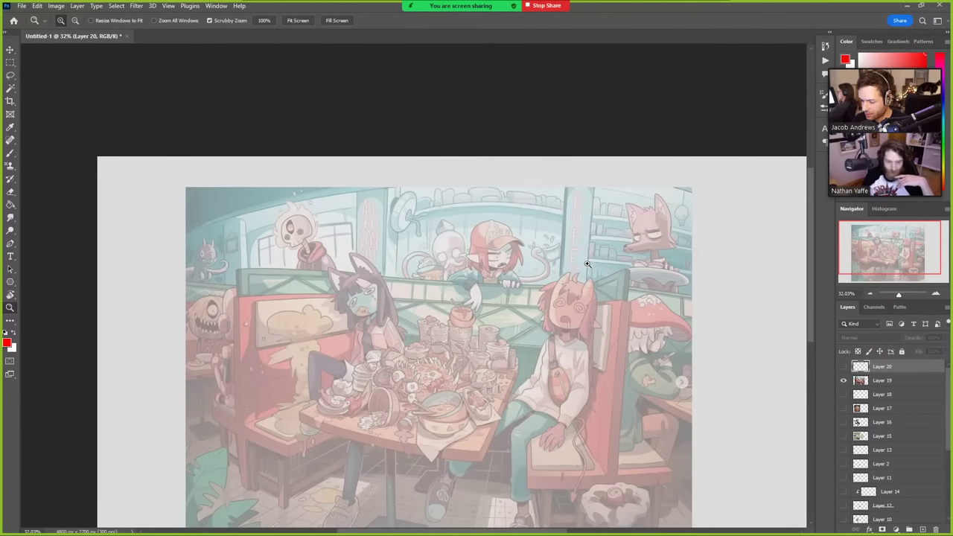
left_click_drag(608, 317, 716, 356)
- Create a blank Layer 21, sketch and discard trial red arrows, then zoom in close on the fox
key("b")
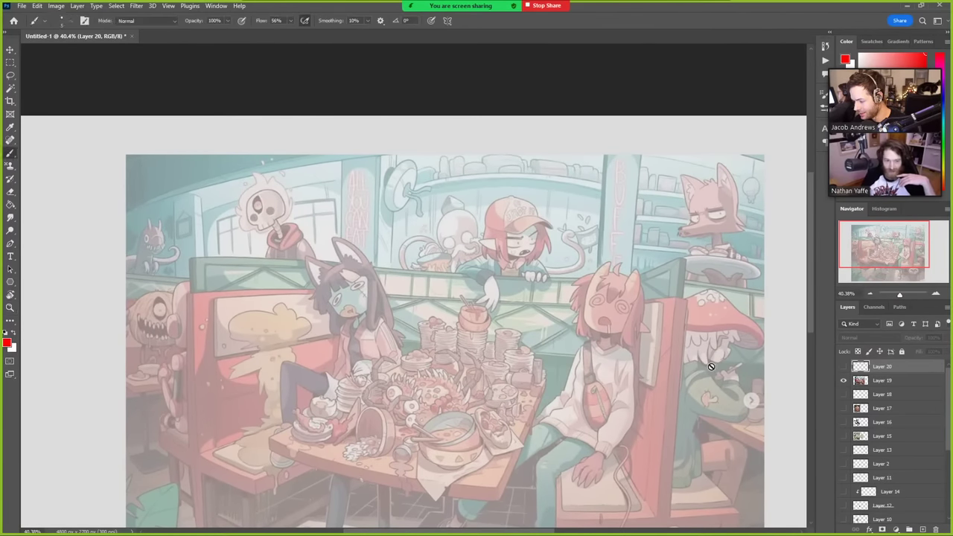
left_click(923, 530)
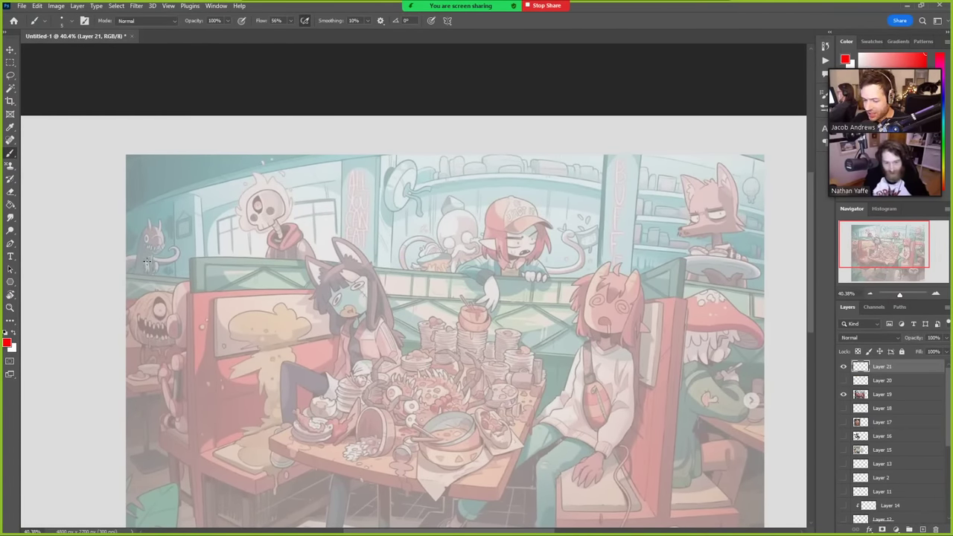
mouse_move(147, 260)
left_mouse_down()
mouse_move(150, 291)
mouse_move(159, 264)
left_mouse_up()
mouse_move(452, 164)
left_mouse_down()
mouse_move(453, 222)
mouse_move(460, 208)
left_mouse_up()
left_click_drag(709, 146, 708, 198)
left_click_drag(700, 183, 713, 183)
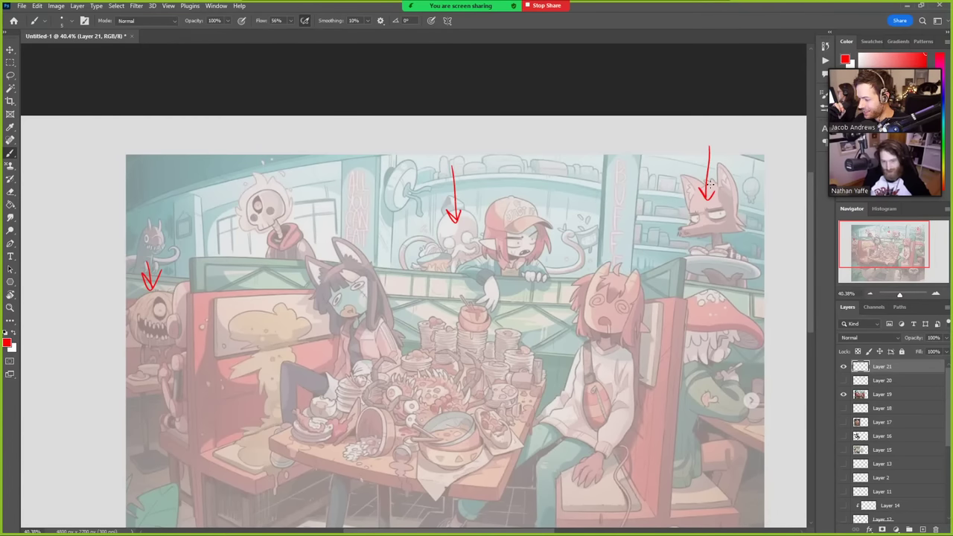
key("ctrl+z")
key("ctrl+z")
key("ctrl+z")
key("ctrl+z")
mouse_move(472, 172)
left_mouse_down()
mouse_move(465, 228)
mouse_move(470, 211)
left_mouse_up()
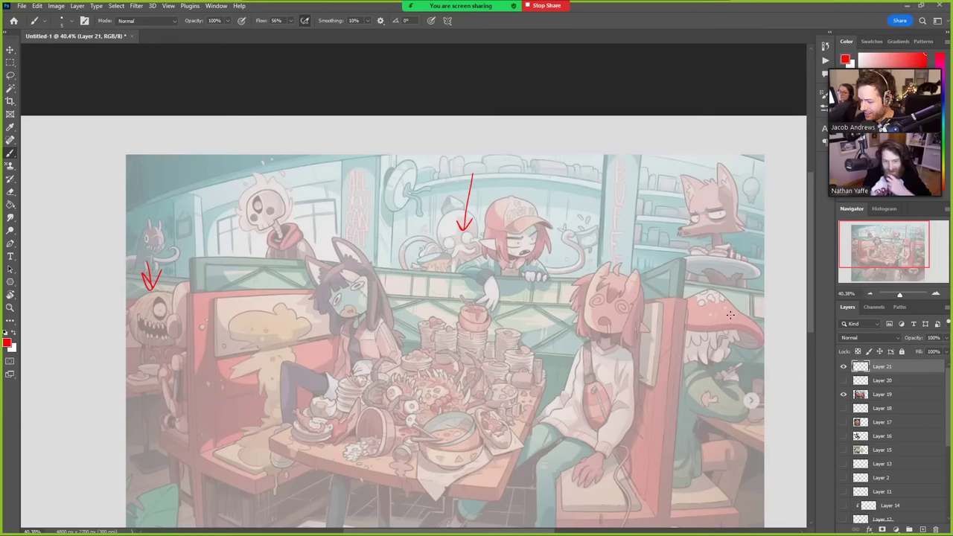
mouse_move(705, 153)
left_mouse_down()
mouse_move(709, 196)
mouse_move(713, 183)
left_mouse_up()
key("ctrl+z")
key("ctrl+z")
key("ctrl+z")
key("ctrl+z")
key("ctrl+z")
key("ctrl+z")
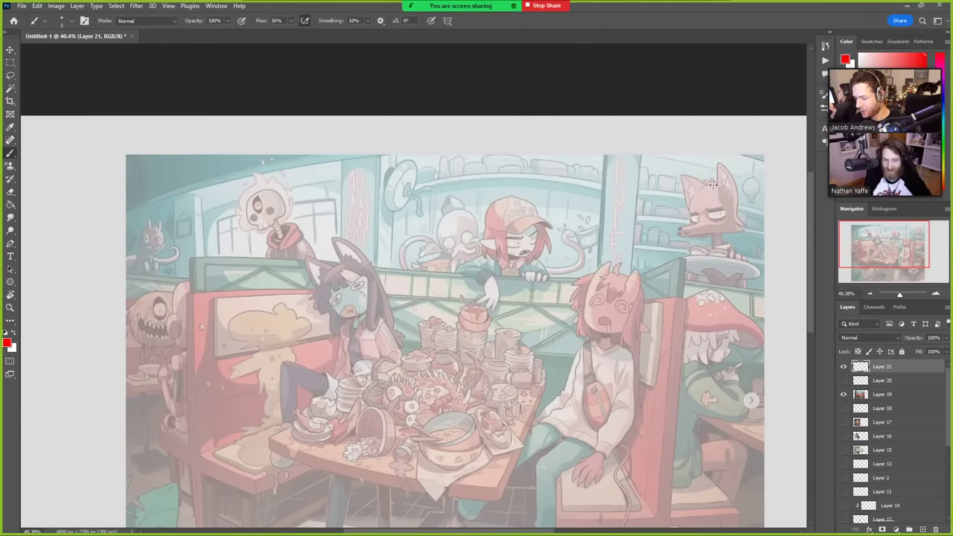
key("z")
mouse_move(713, 183)
left_mouse_down()
mouse_move(628, 300)
mouse_move(660, 277)
left_mouse_up()
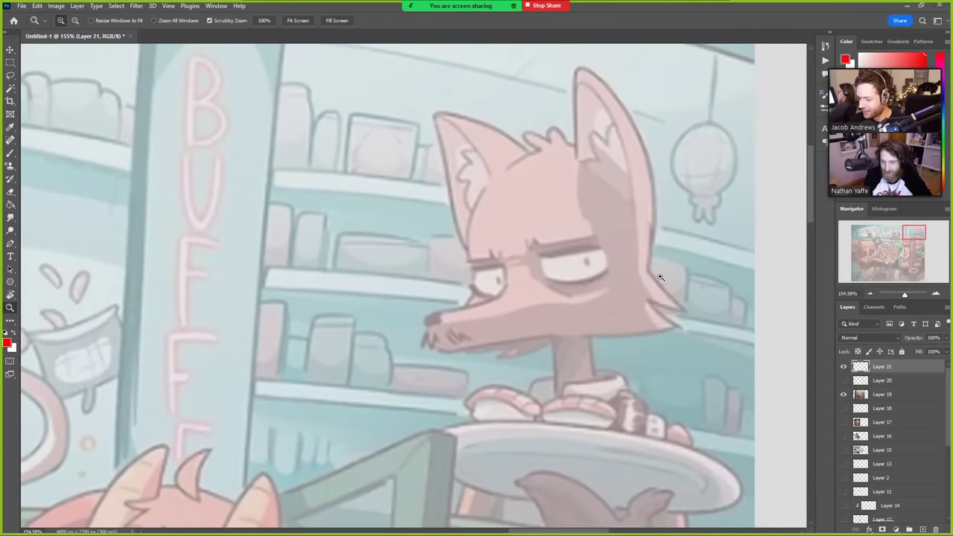
- Paint red face strokes, an eye mark and smiles, on the shelf left of the fox
key("b")
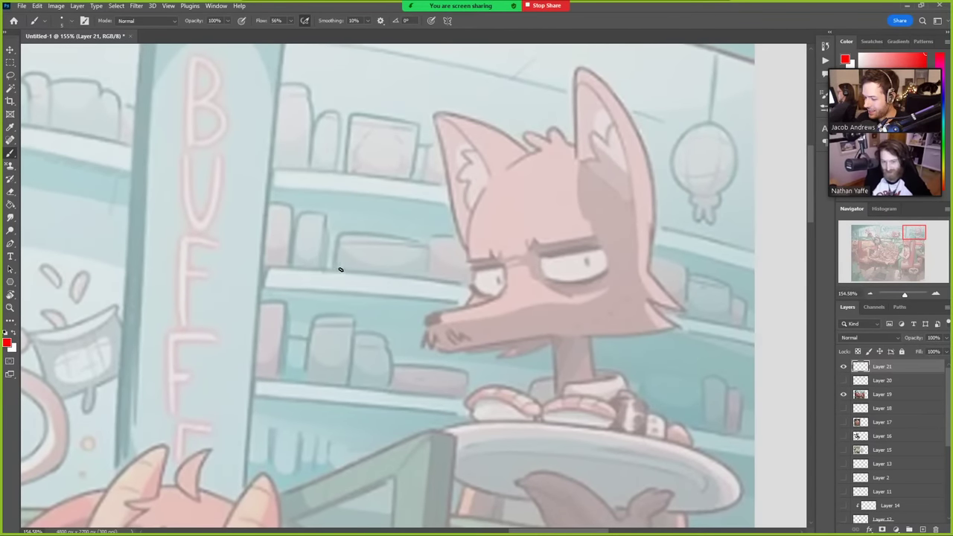
left_click_drag(328, 276, 391, 261)
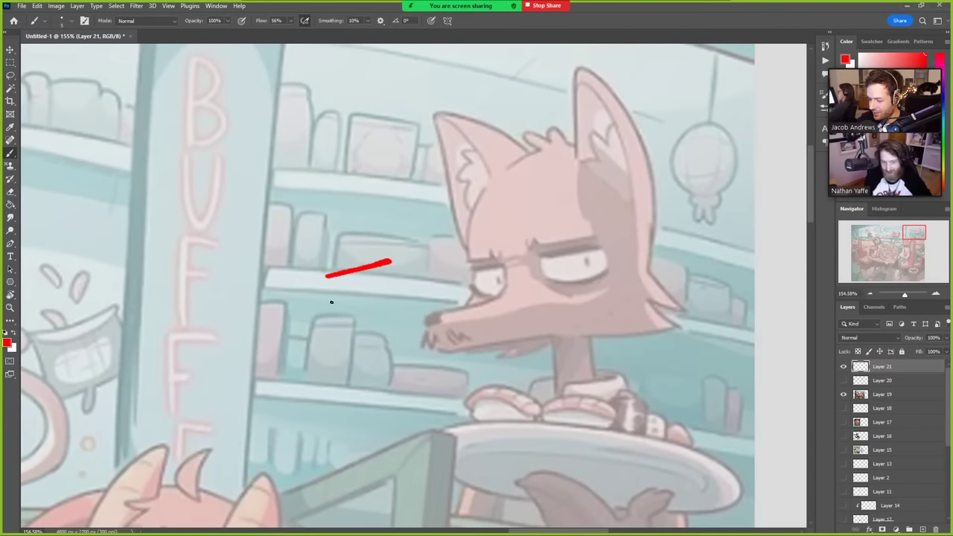
left_click_drag(327, 305, 407, 286)
key("ctrl+z")
left_click_drag(327, 306, 406, 286)
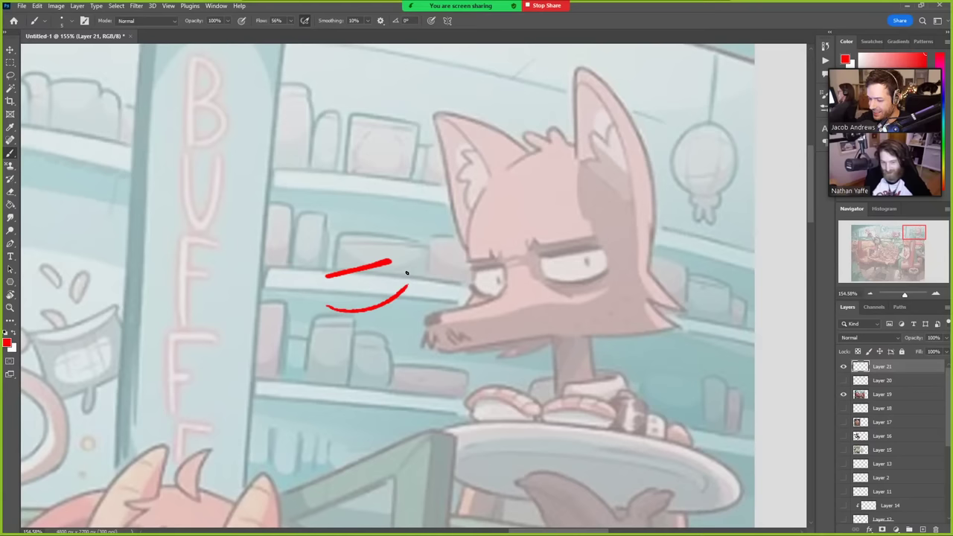
mouse_move(198, 302)
left_mouse_down()
mouse_move(290, 280)
mouse_move(197, 305)
mouse_move(270, 284)
mouse_move(251, 314)
left_mouse_up()
left_click_drag(383, 277, 383, 285)
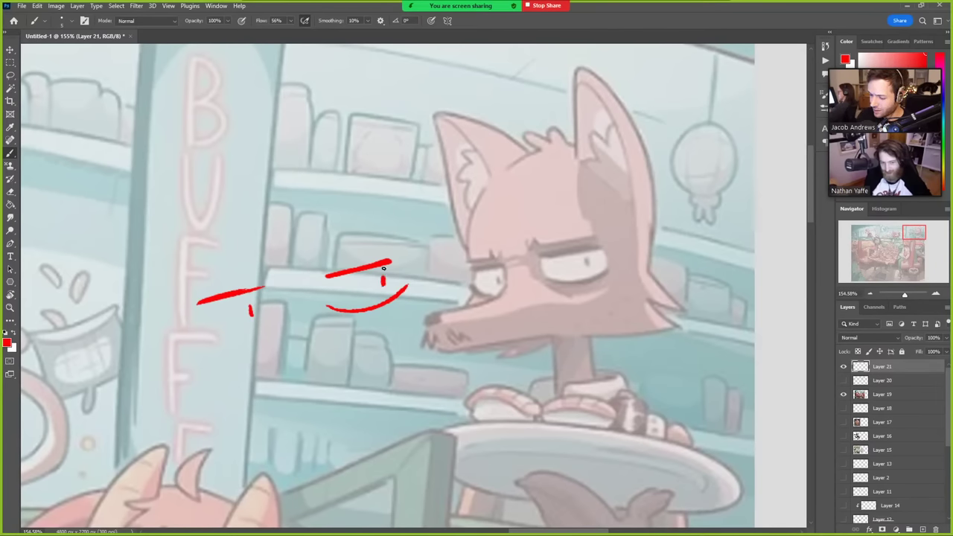
left_click_drag(204, 319, 268, 328)
- Draw the doodle's box side with a diagonal line, discarding a trial arrow and scribbles
mouse_move(266, 288)
left_mouse_down()
mouse_move(272, 318)
mouse_move(180, 380)
mouse_move(138, 386)
left_mouse_up()
key("ctrl+z")
mouse_move(266, 288)
left_mouse_down()
mouse_move(270, 331)
mouse_move(115, 383)
left_mouse_up()
key("ctrl+z")
mouse_move(266, 289)
left_mouse_down()
mouse_move(268, 330)
mouse_move(139, 385)
mouse_move(167, 426)
left_mouse_up()
left_click_drag(395, 344, 436, 330)
key("ctrl+z")
mouse_move(146, 391)
left_mouse_down()
mouse_move(155, 422)
mouse_move(157, 401)
mouse_move(179, 418)
mouse_move(153, 402)
mouse_move(173, 409)
mouse_move(168, 391)
mouse_move(198, 411)
mouse_move(157, 381)
left_mouse_up()
key("ctrl+z")
key("ctrl+z")
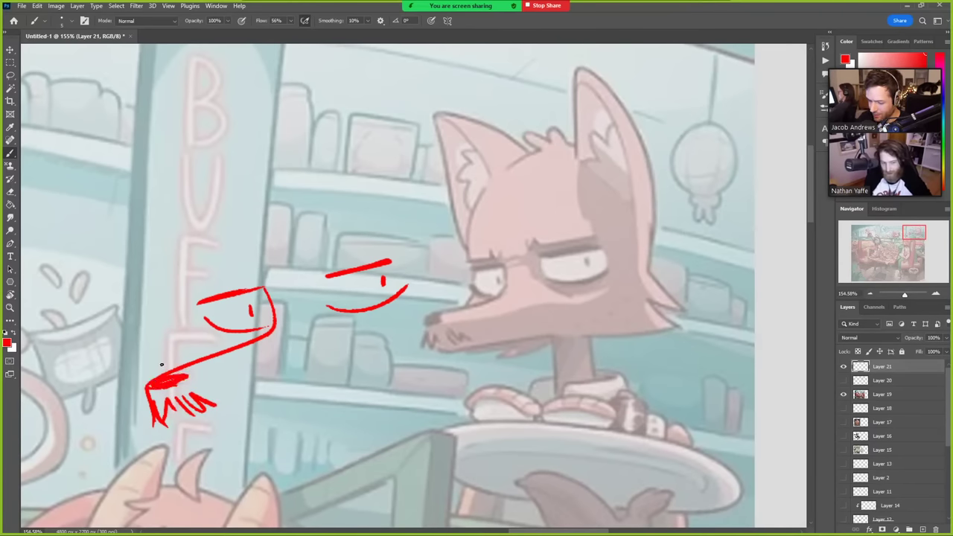
- Add a long curved arm line, a short stroke under the box, and a tall curved hat
left_click_drag(176, 438, 367, 384)
left_click_drag(208, 322, 199, 360)
mouse_move(204, 304)
left_mouse_down()
mouse_move(192, 246)
mouse_move(259, 144)
left_mouse_up()
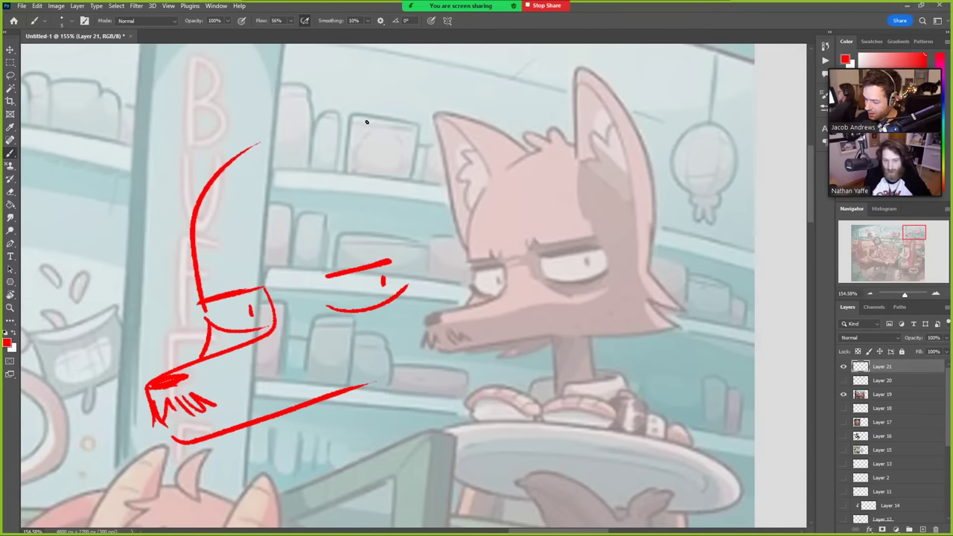
key("z")
scroll(678, 369, "down", 5)
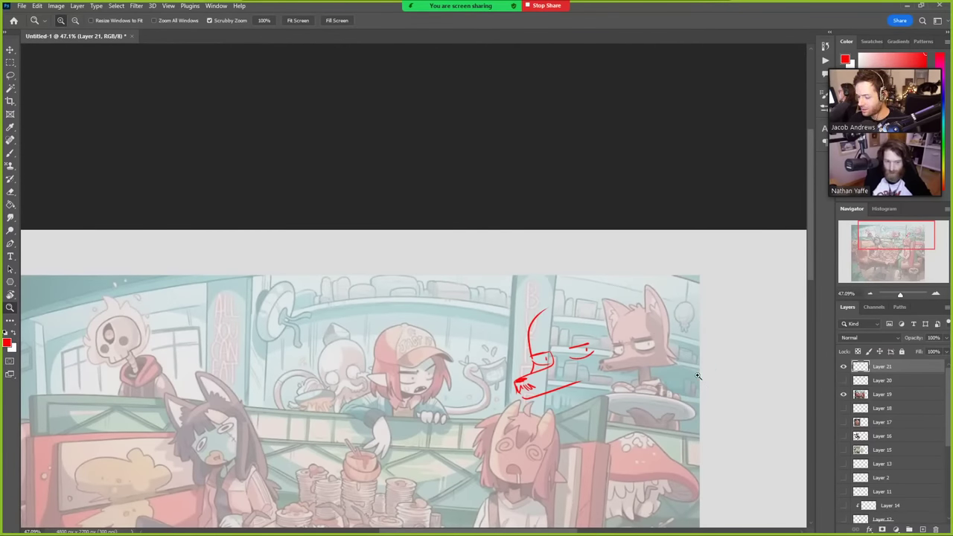
- Set the Layer 19 diner illustration's opacity to 100%
scroll(702, 370, "down", 3)
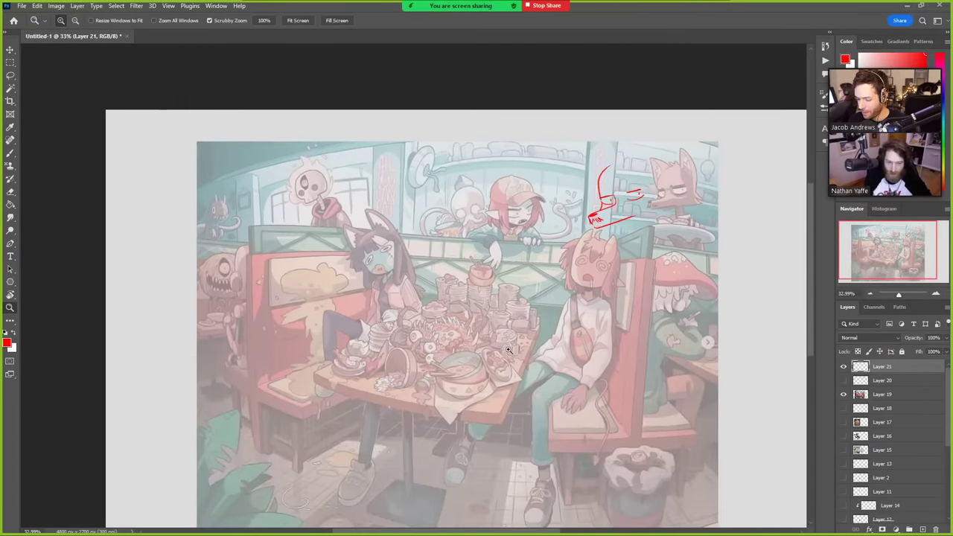
scroll(519, 347, "up", 5)
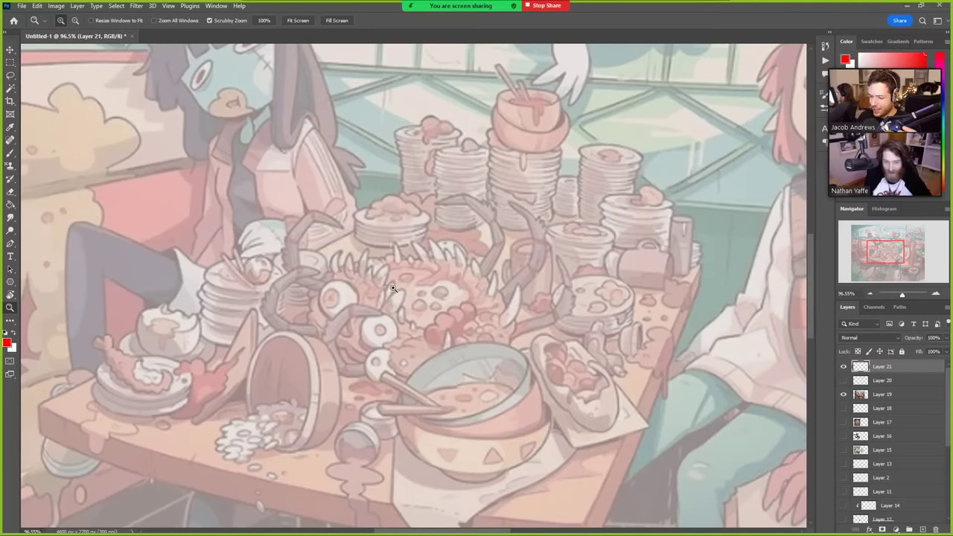
left_click(903, 395)
key("4")
key("1")
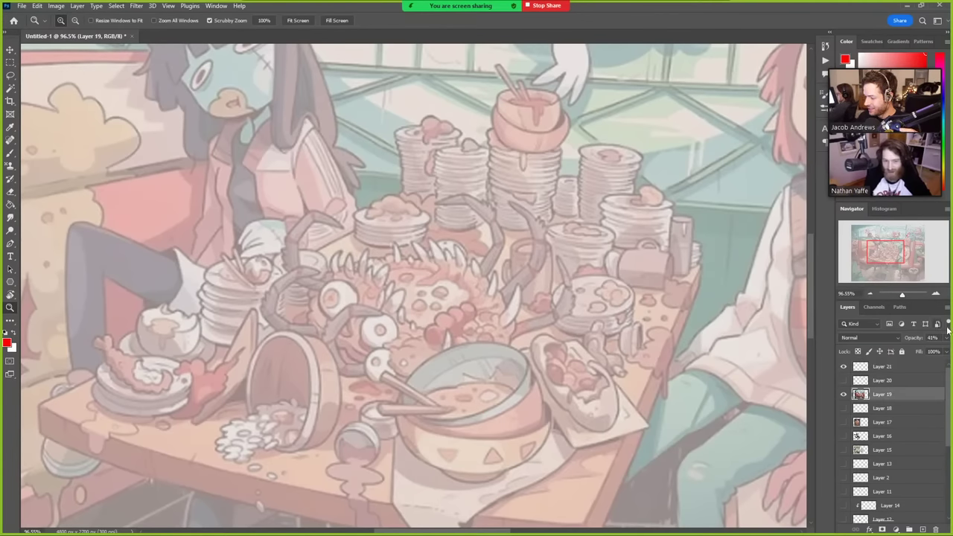
left_click(948, 339)
left_click(943, 351)
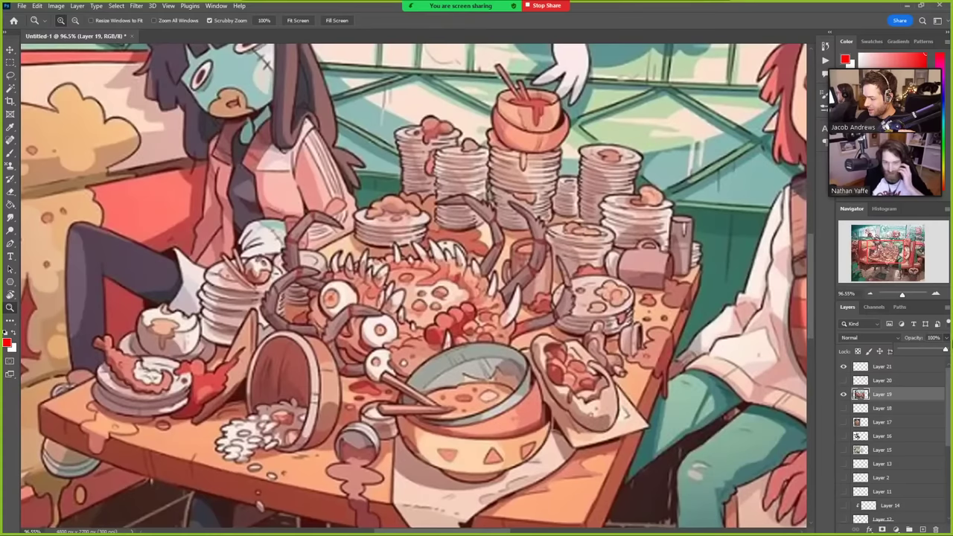
- Hide the doodle Layer 21 and zoom out to centre the whole illustration
left_click(843, 367)
left_click_drag(638, 333, 582, 342)
left_click_drag(670, 319, 540, 315)
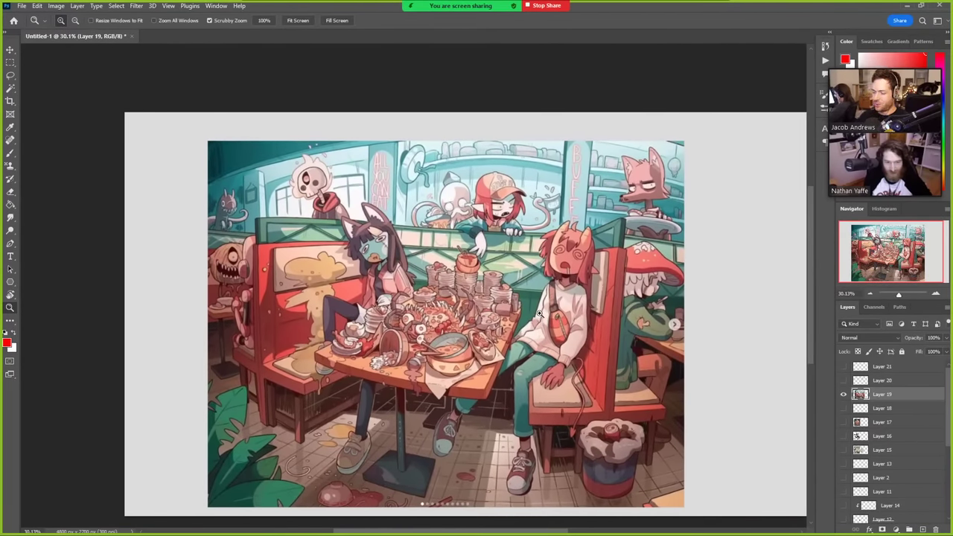